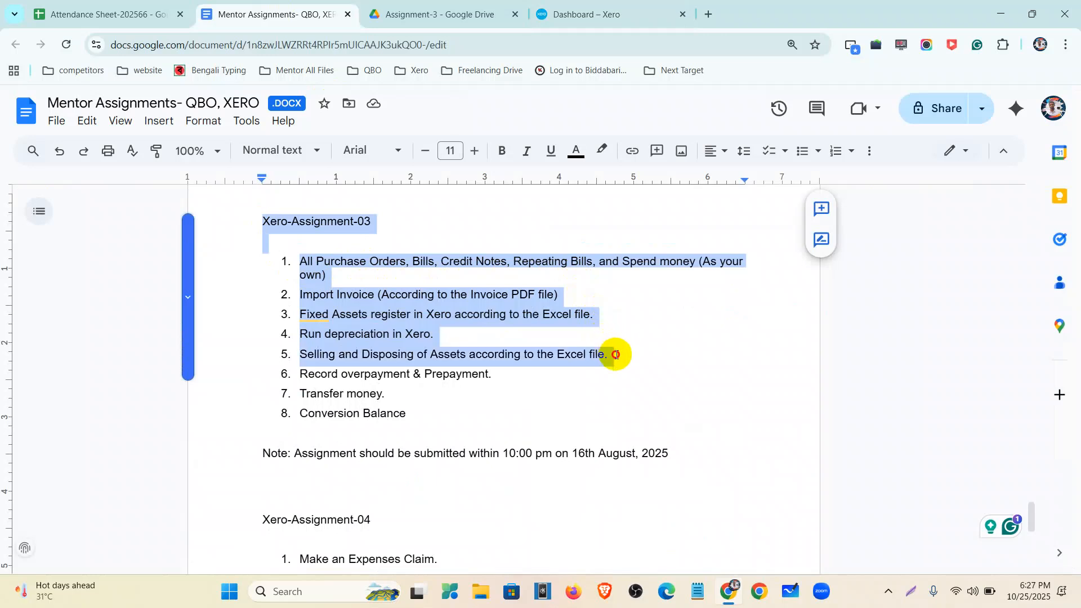
# Review the Xero-Assignment-03 task list through to Conversion Balance in the assignments document.
pyautogui.moveTo(615, 355); pyautogui.dragTo(442, 414)
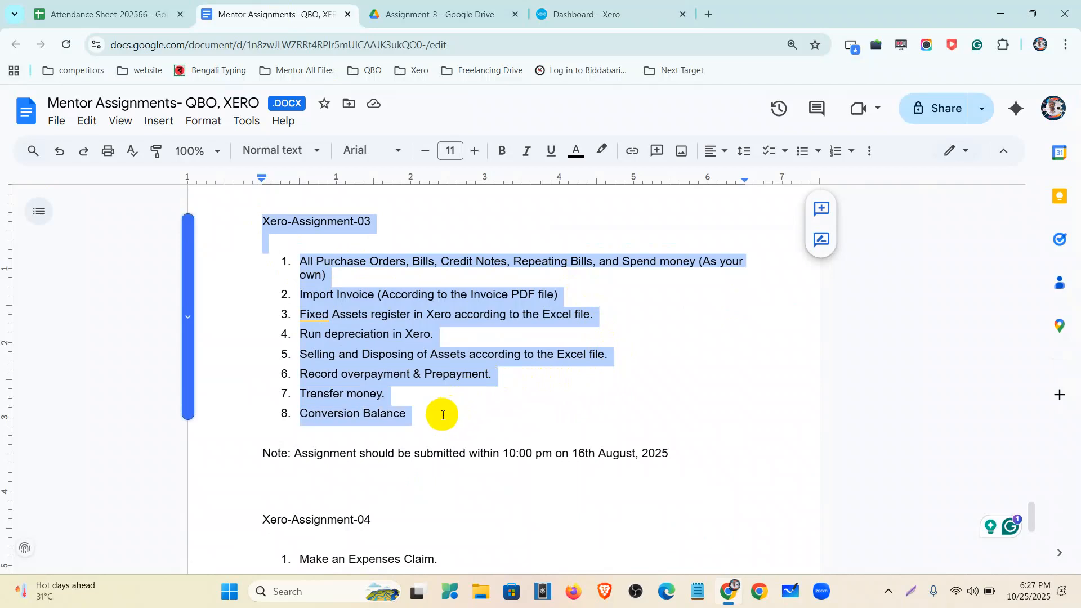
pyautogui.click(356, 264)
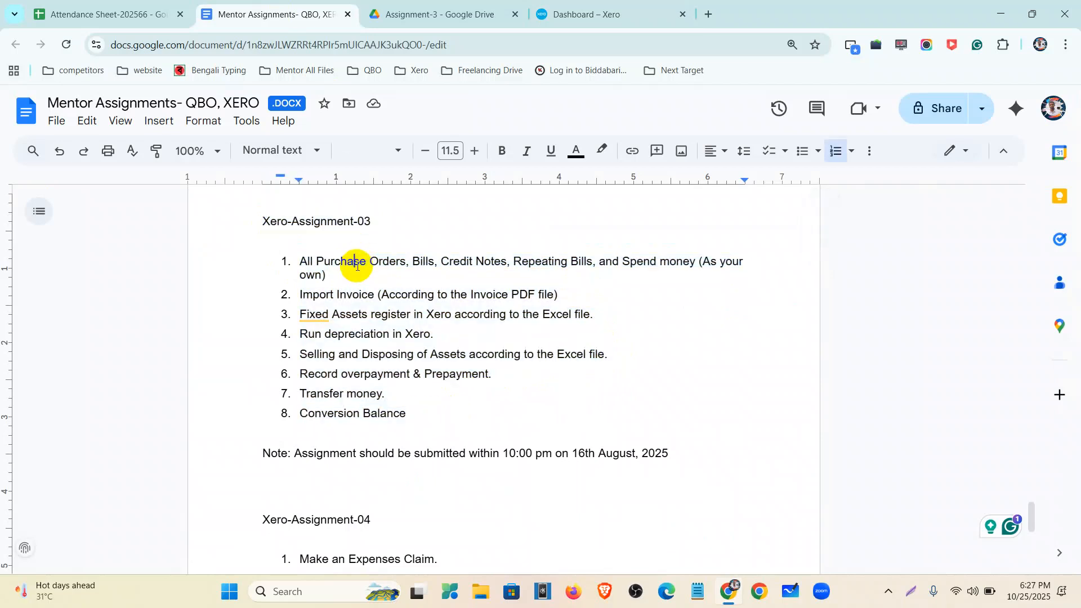
# Switch to Xero, open the Purchases overview and hide its help banner.
pyautogui.click(571, 10)
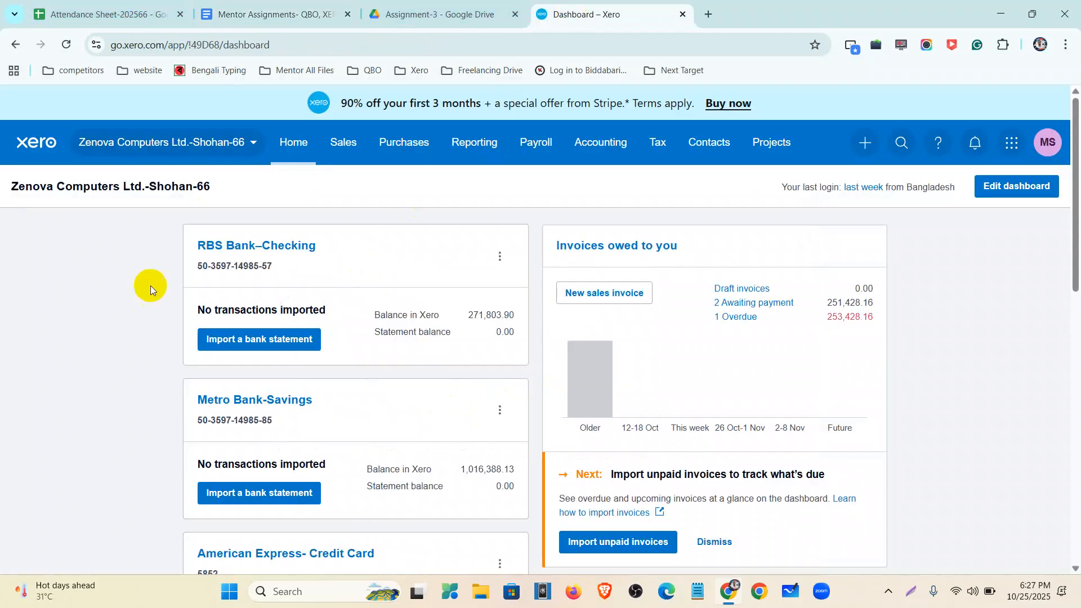
pyautogui.click(401, 145)
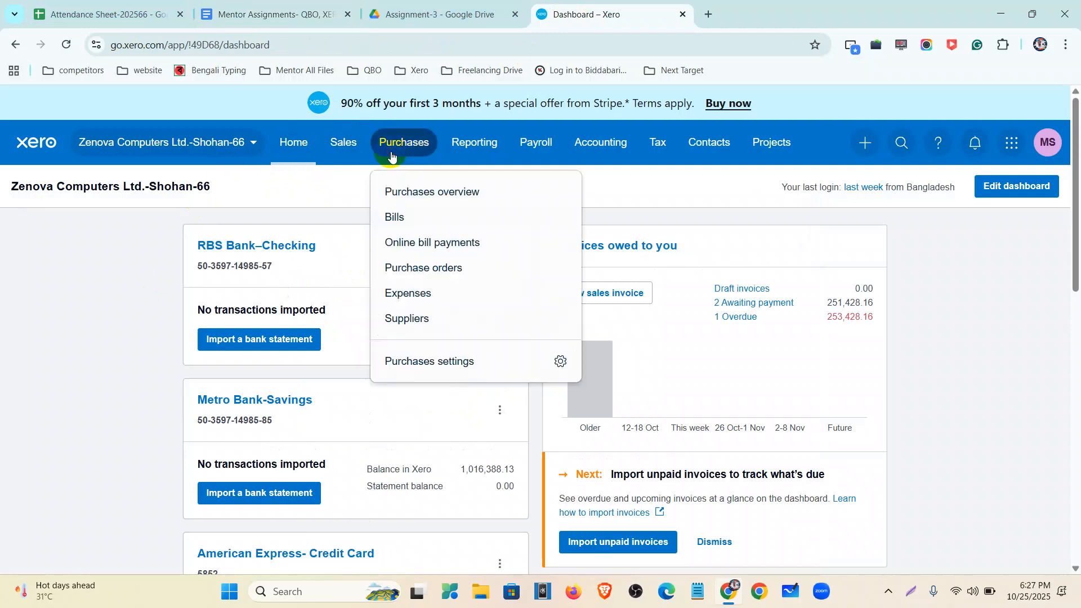
pyautogui.click(415, 191)
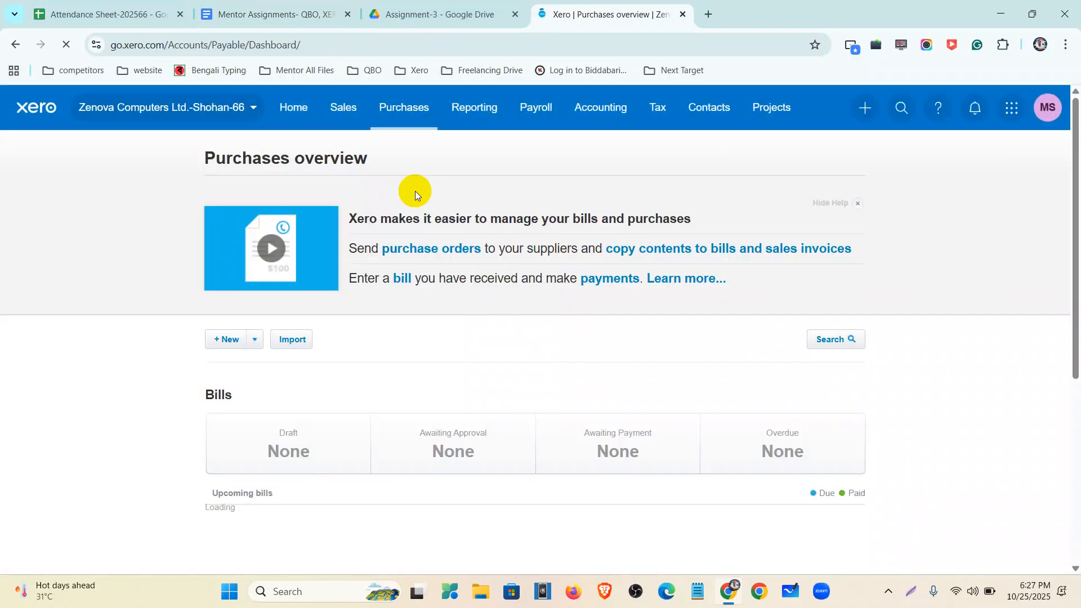
pyautogui.click(856, 203)
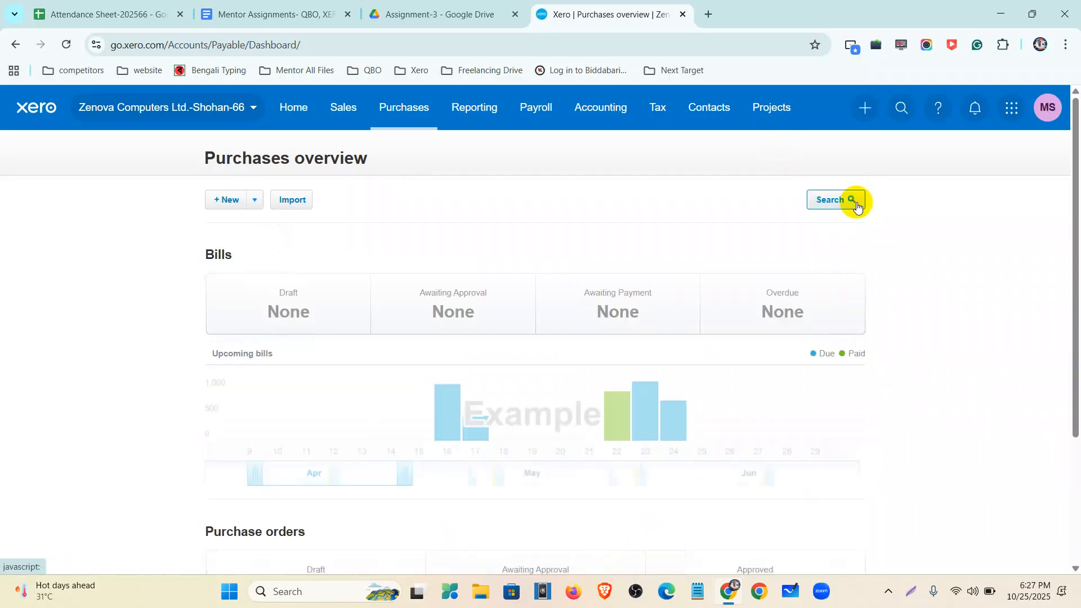
pyautogui.click(257, 203)
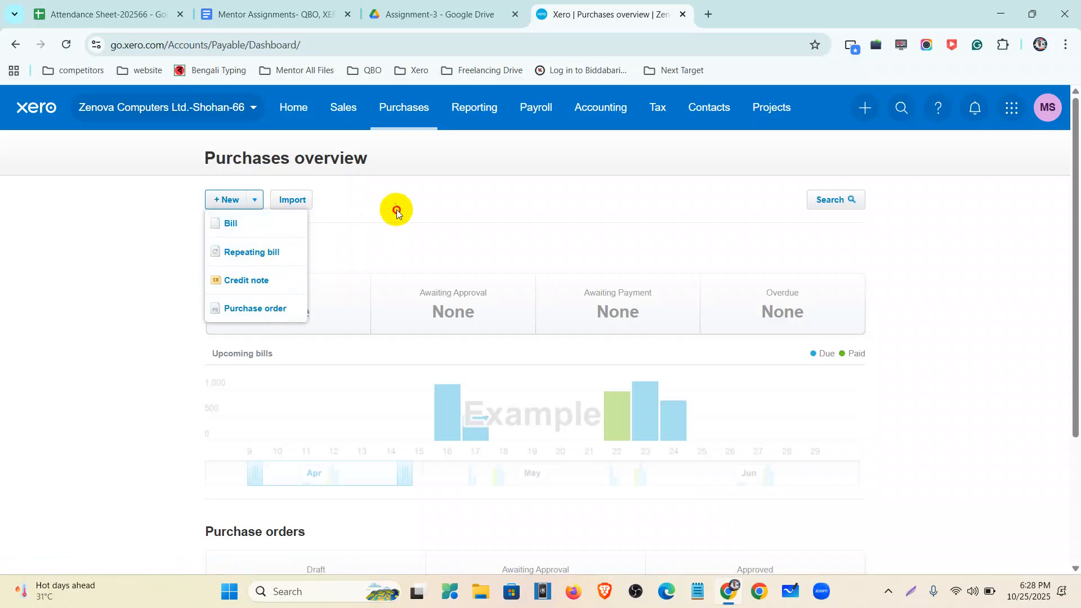
pyautogui.click(338, 224)
pyautogui.click(866, 108)
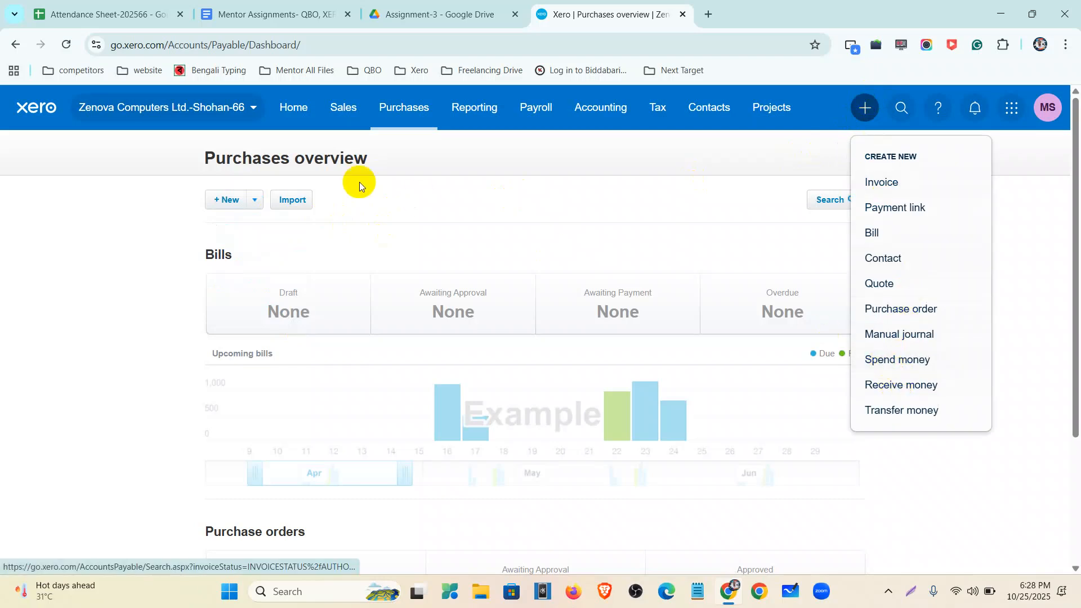
# Open Supplier-Bills-and-spend-money.xlsx from the Assignment-3 folder in Google Drive and look through its purchase order, bill and repeating bill sheets.
pyautogui.click(471, 12)
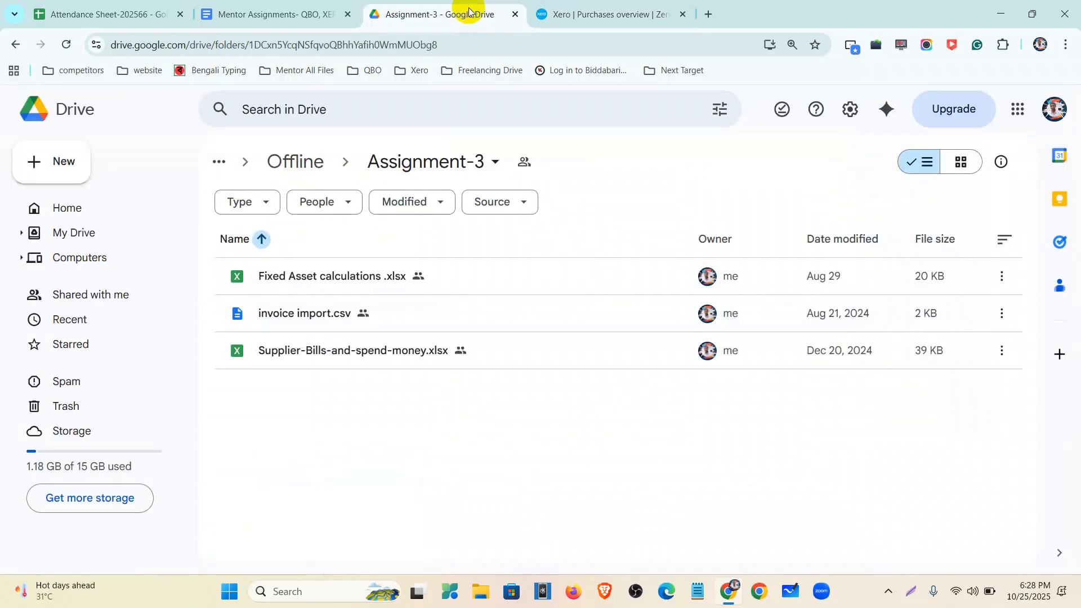
pyautogui.doubleClick(374, 348)
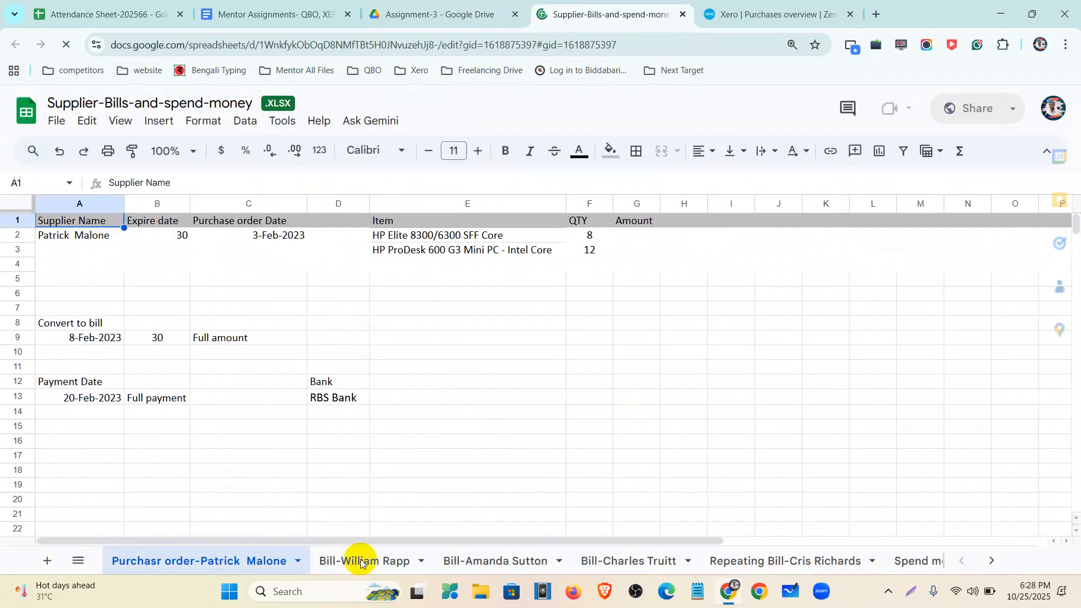
pyautogui.click(361, 559)
pyautogui.click(499, 560)
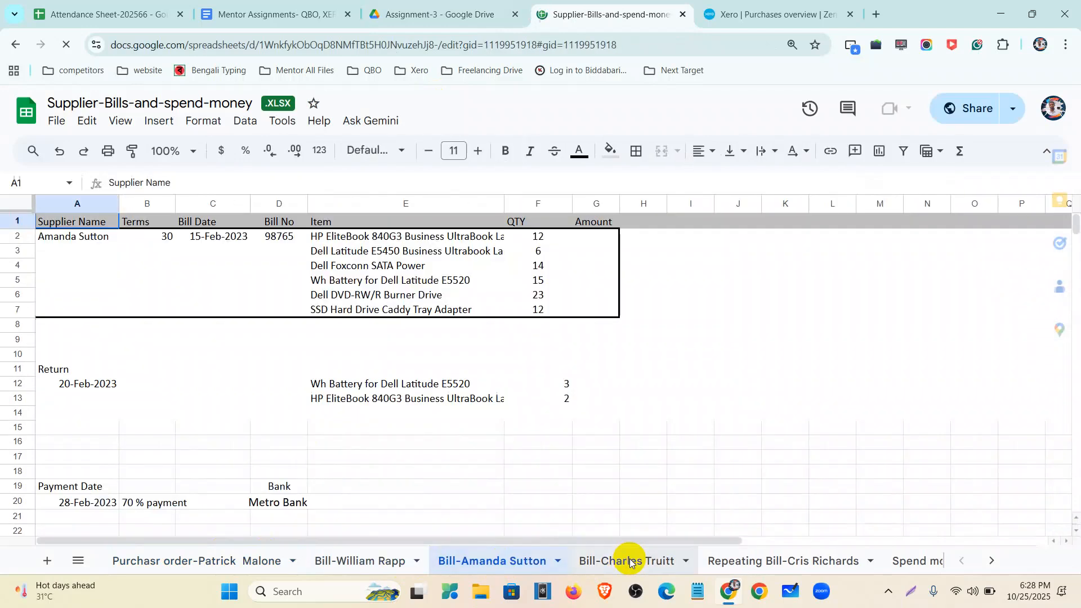
pyautogui.click(629, 561)
pyautogui.click(780, 561)
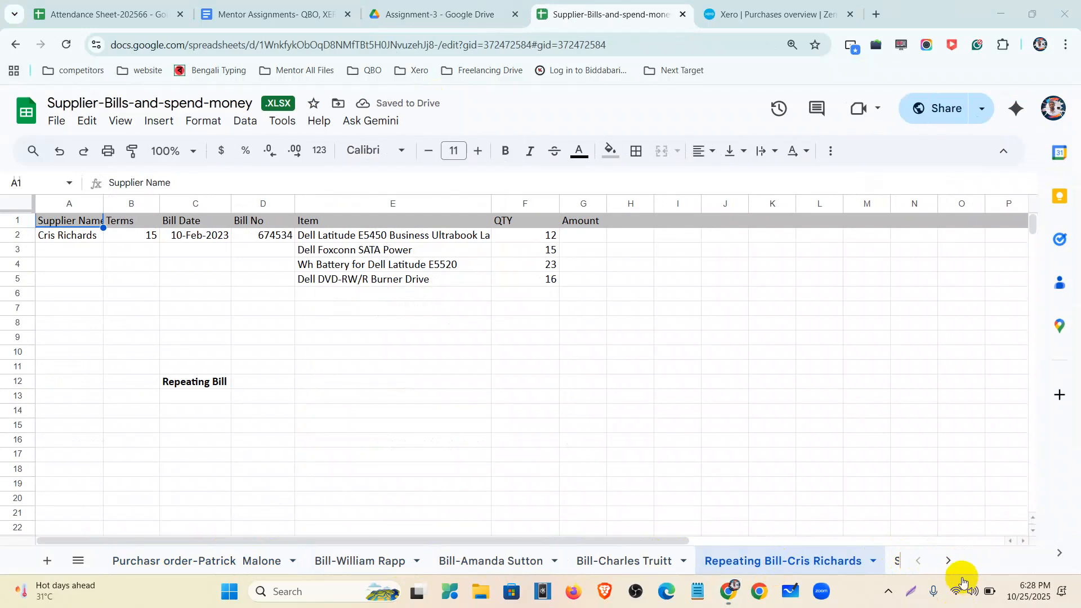
pyautogui.click(948, 561)
pyautogui.click(848, 557)
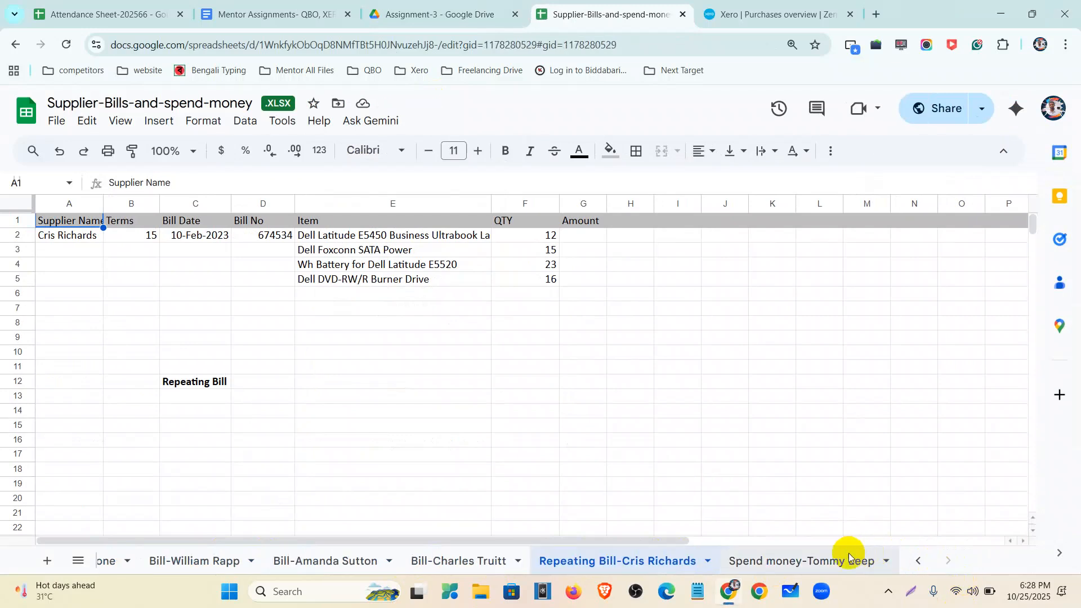
# Return to Xero and start a new purchase order, choosing the first contact that matches "w" as the supplier.
pyautogui.click(739, 14)
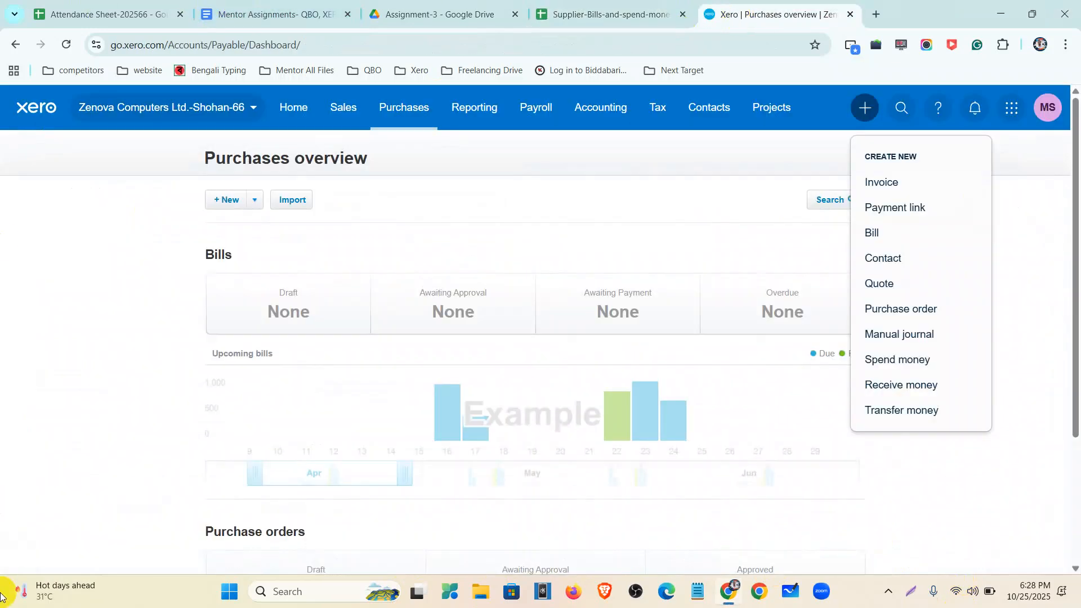
pyautogui.click(254, 202)
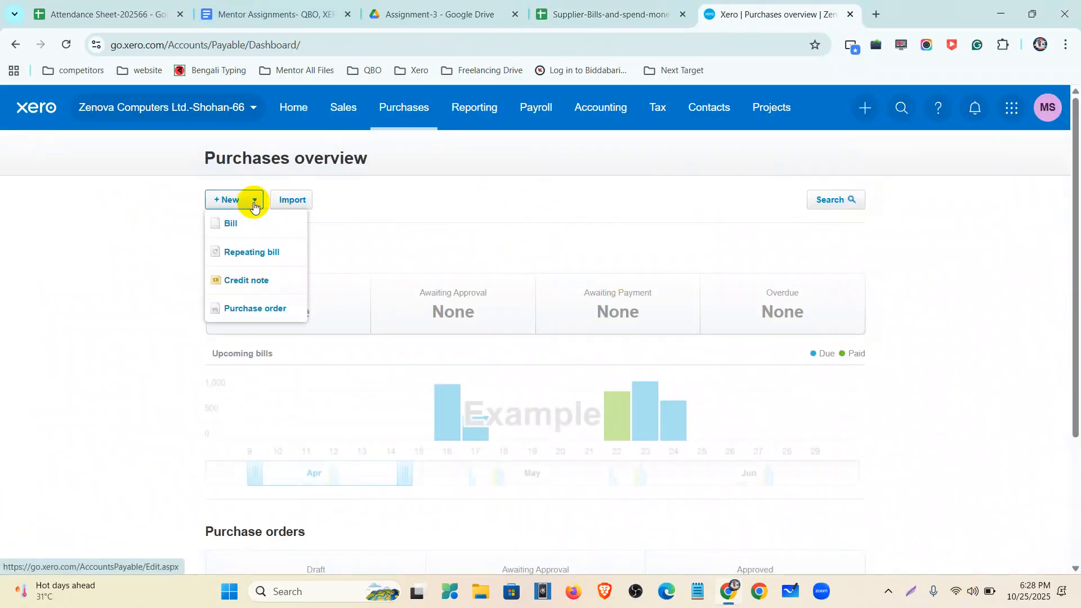
pyautogui.click(252, 304)
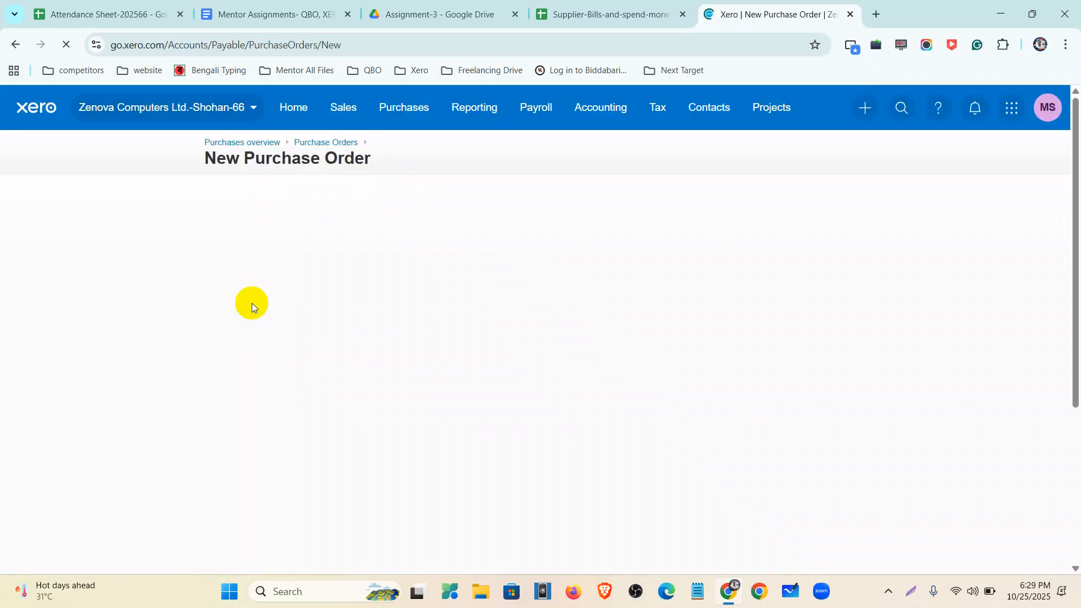
pyautogui.write('w')
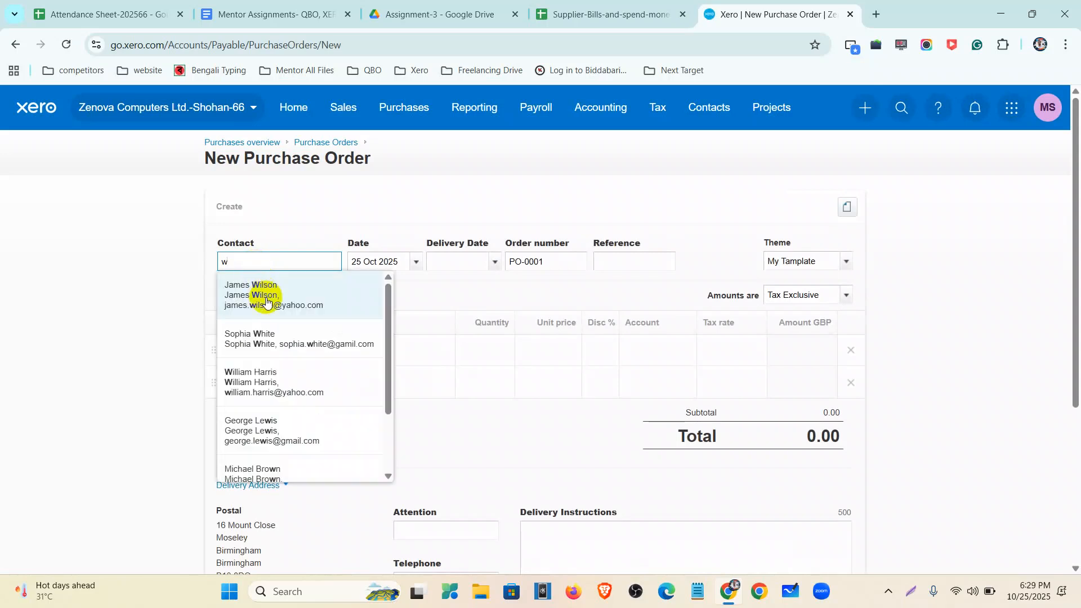
pyautogui.click(259, 290)
# Set the purchase order date to 1 Mar 2024.
pyautogui.click(416, 262)
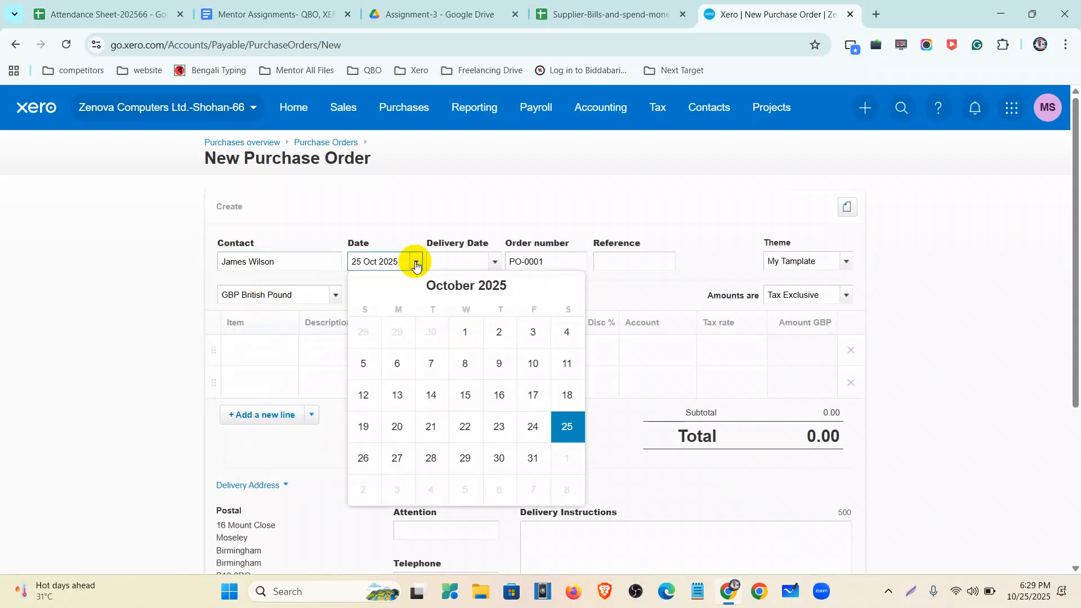
pyautogui.click(438, 292)
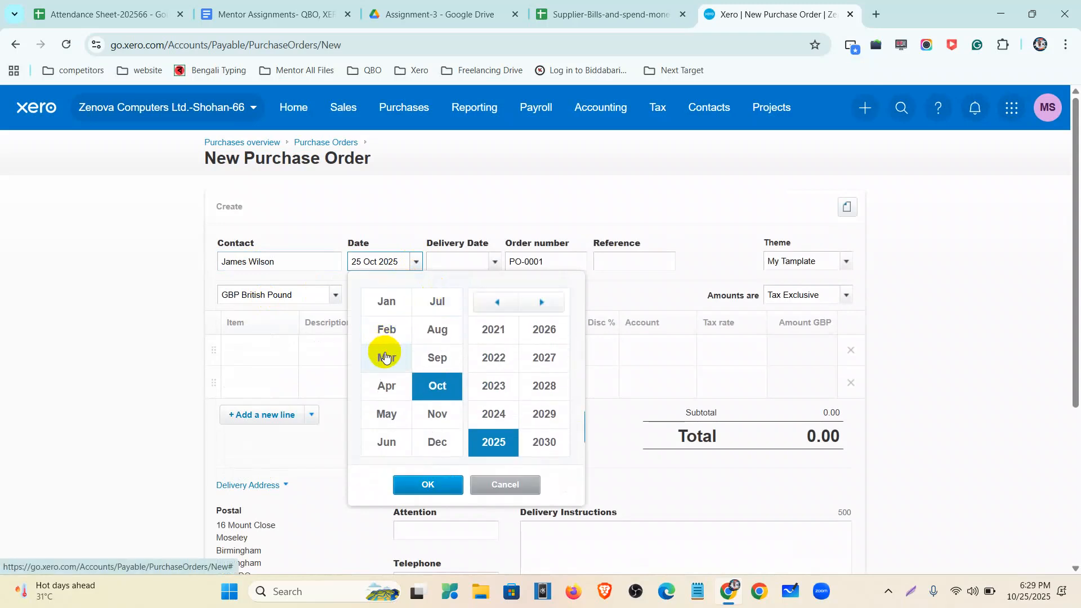
pyautogui.click(386, 357)
pyautogui.click(494, 420)
pyautogui.click(429, 485)
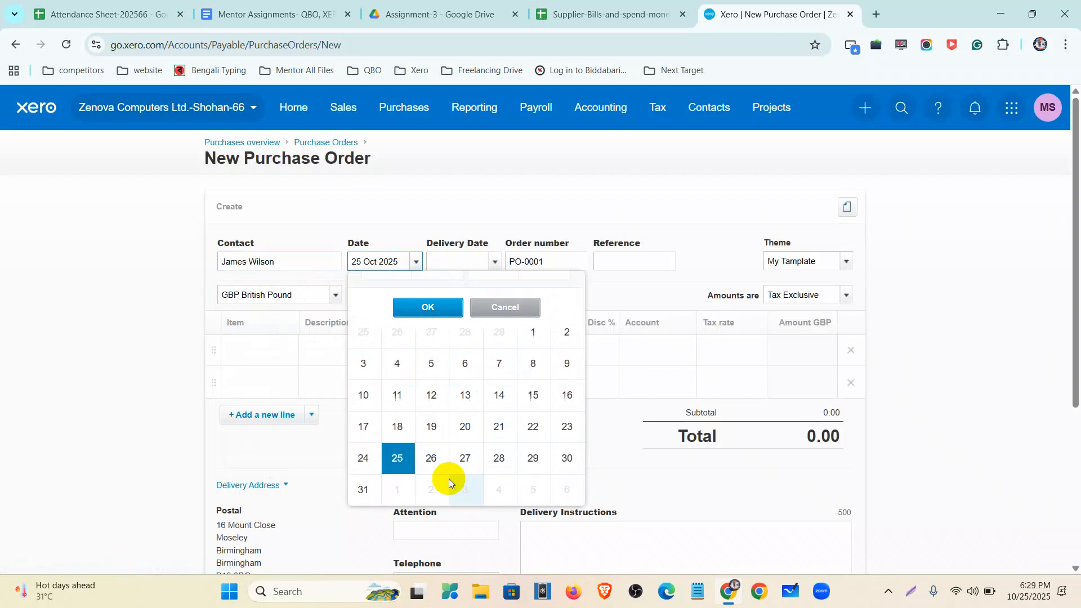
pyautogui.click(522, 335)
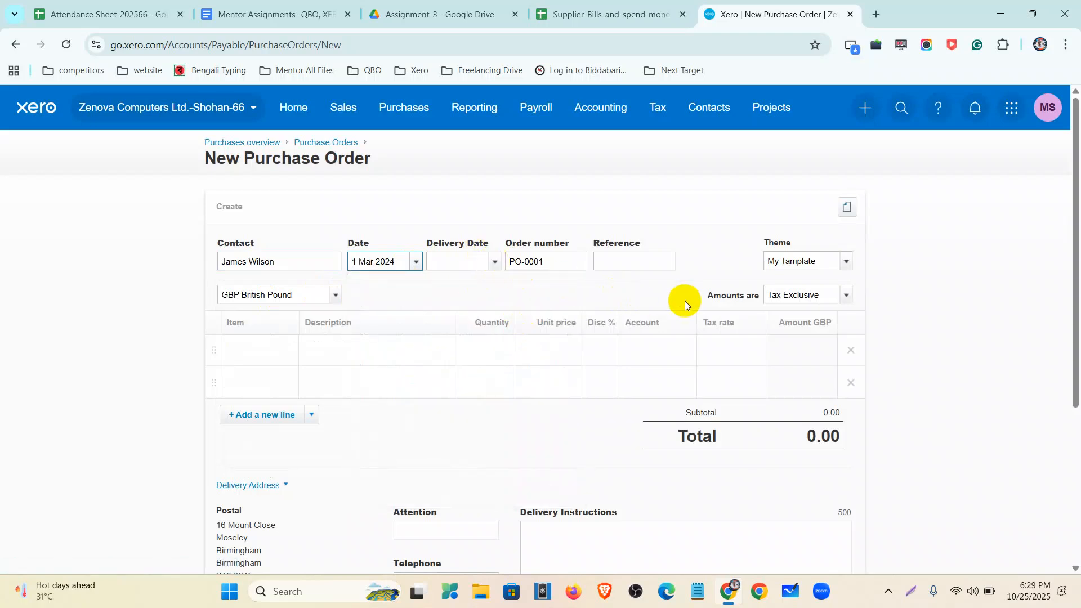
# Fill the first line with item 1000: HP EliteDesk 800G1 SFF Intel Core i5 System, quantity 10 and tax rate No VAT.
pyautogui.click(267, 354)
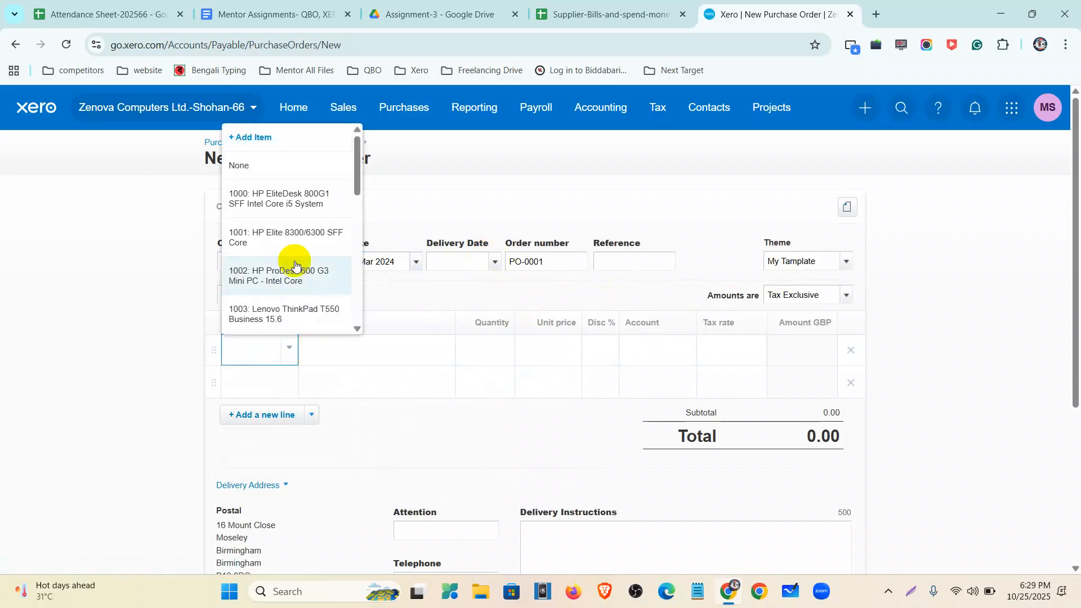
pyautogui.click(287, 200)
pyautogui.click(507, 346)
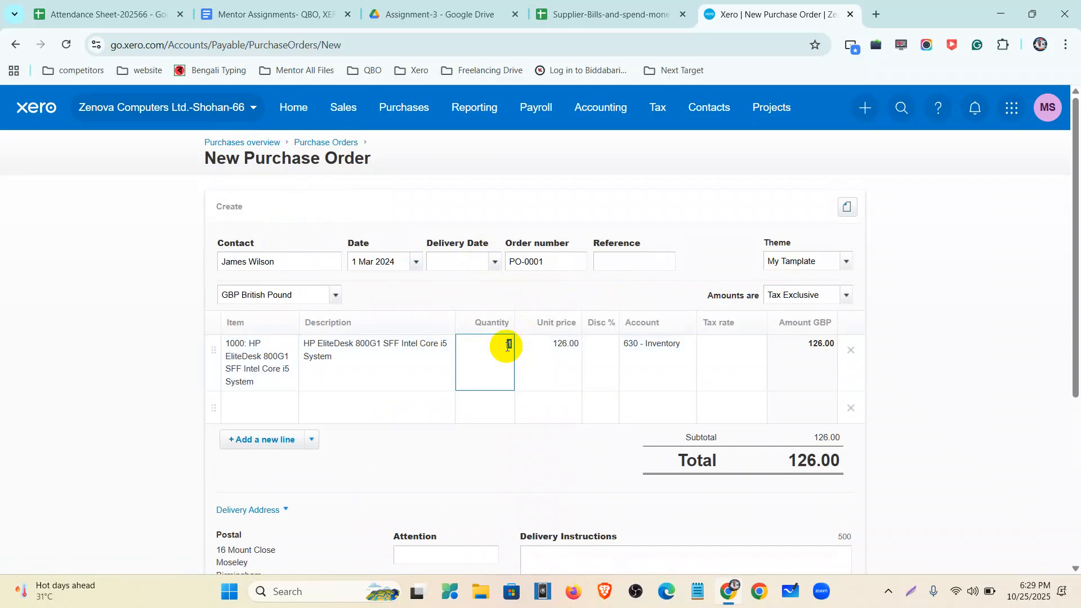
pyautogui.write('10')
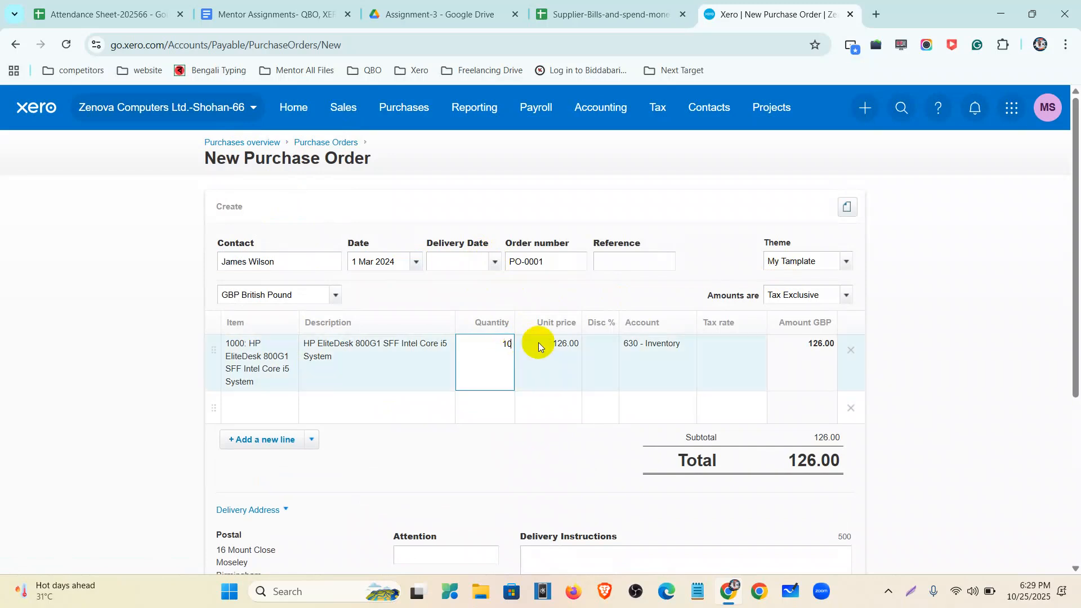
pyautogui.click(570, 353)
pyautogui.click(567, 354)
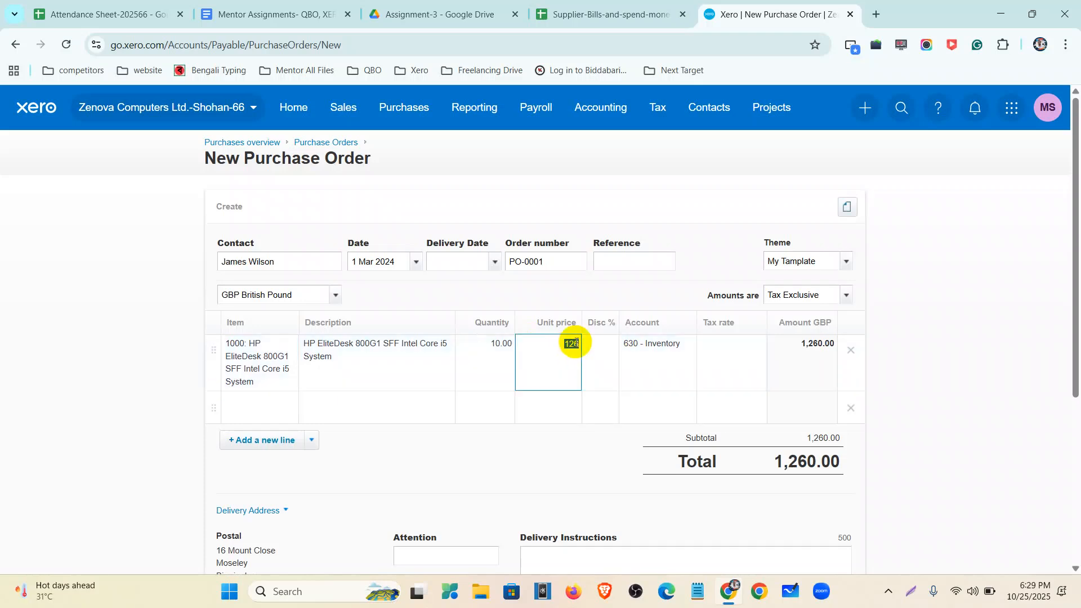
pyautogui.click(612, 327)
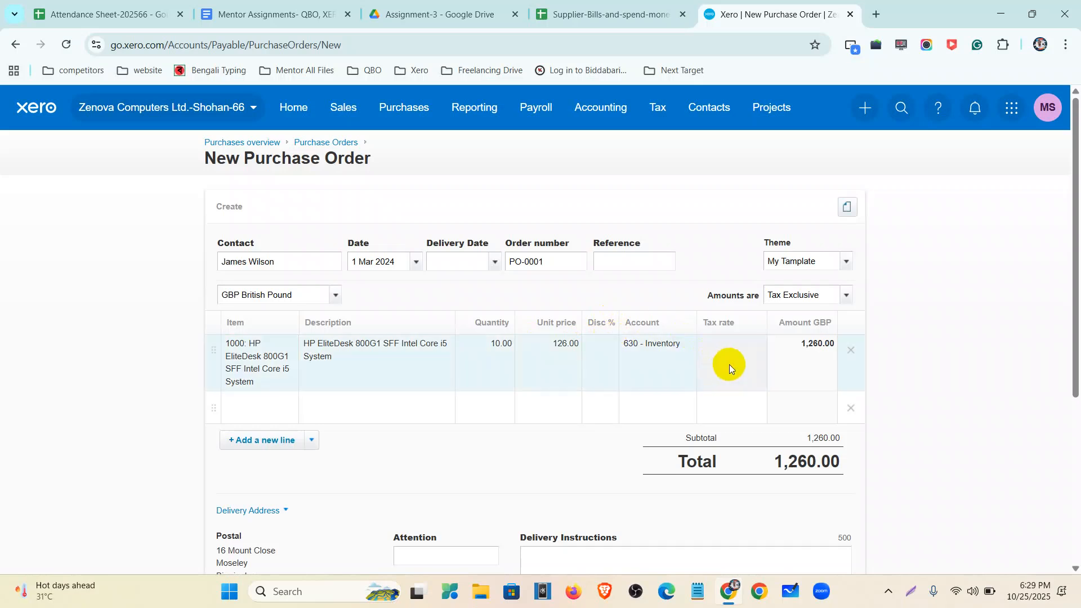
pyautogui.click(749, 357)
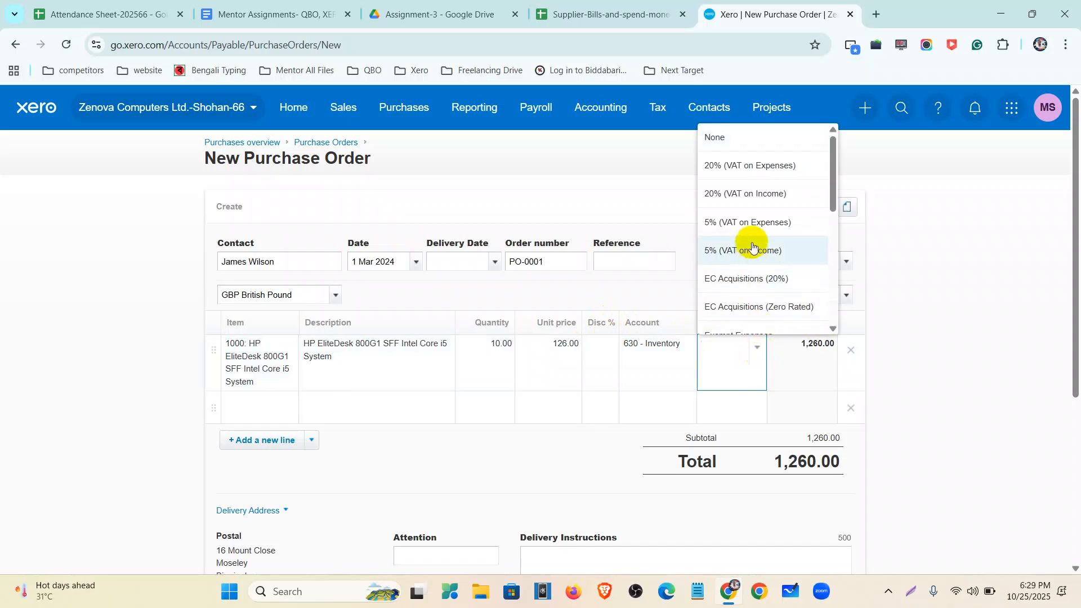
pyautogui.scroll(-3, 753, 245)
pyautogui.click(753, 249)
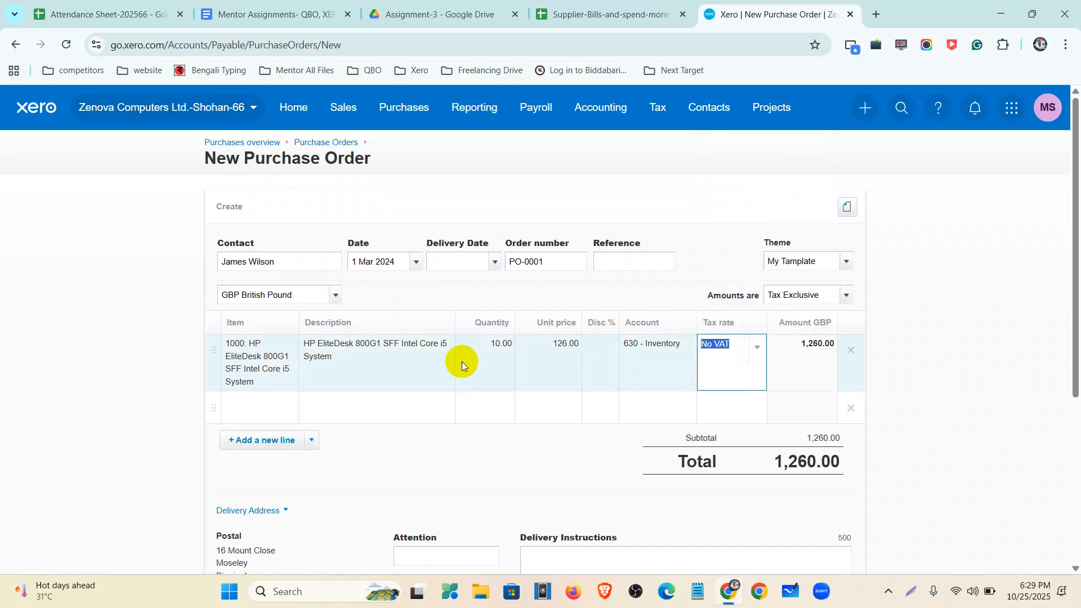
# Fill the second line with item 3000: DoeL Computer and quantity 4.
pyautogui.click(264, 409)
pyautogui.click(289, 405)
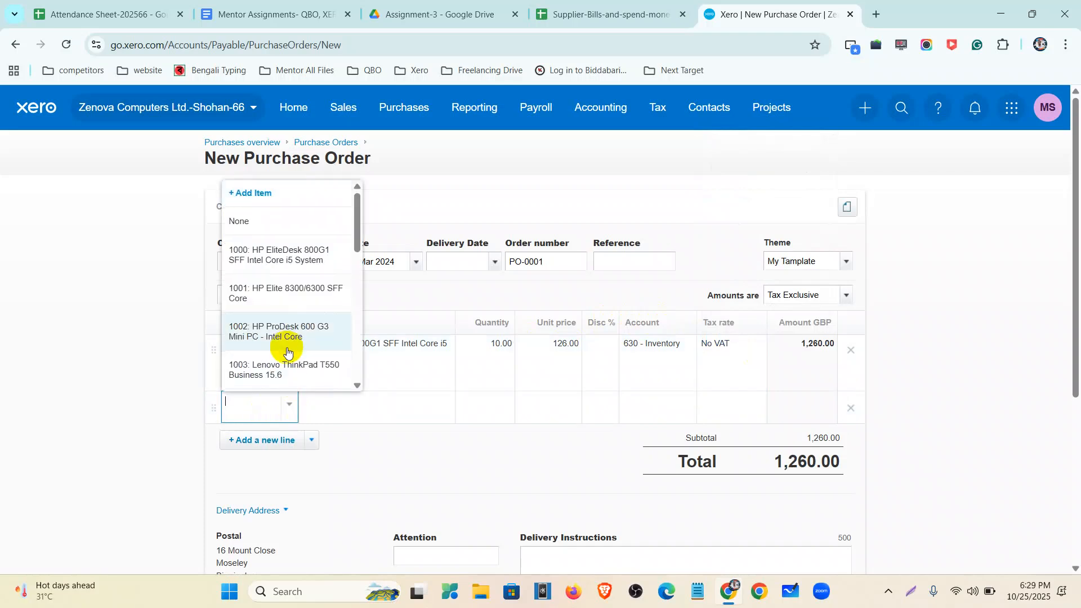
pyautogui.scroll(-5, 288, 349)
pyautogui.click(296, 377)
pyautogui.click(503, 404)
pyautogui.write('4')
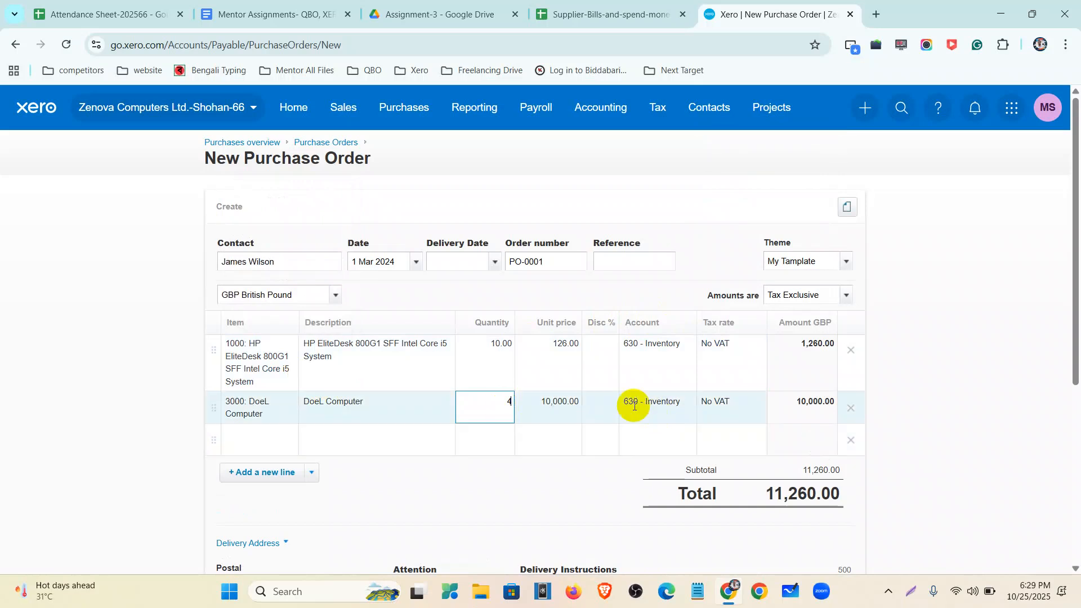
pyautogui.click(726, 410)
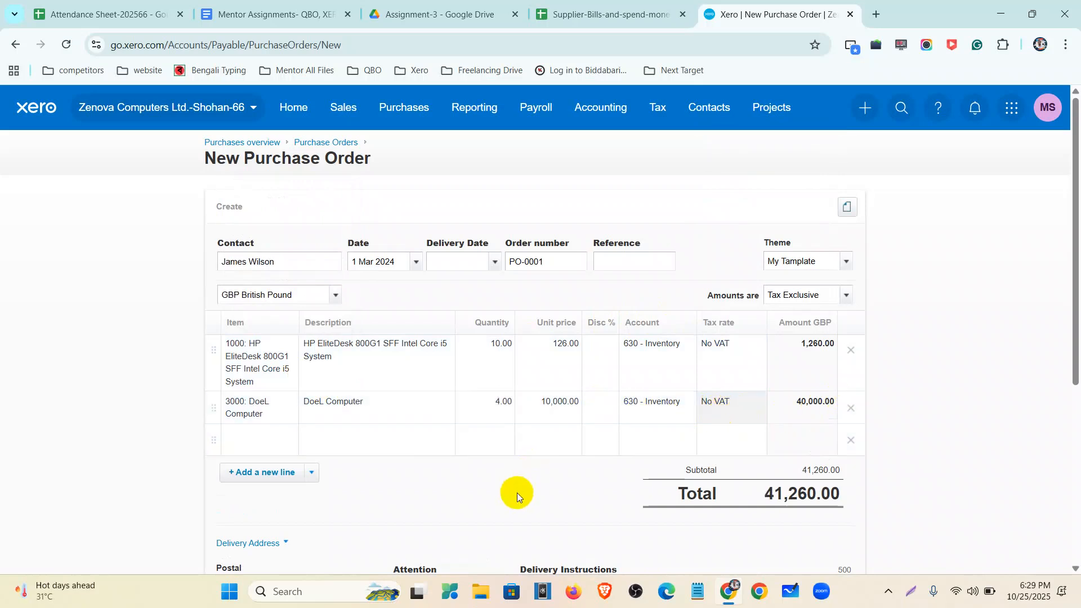
# Check the completed purchase order and save it as a draft.
pyautogui.scroll(-4, 553, 423)
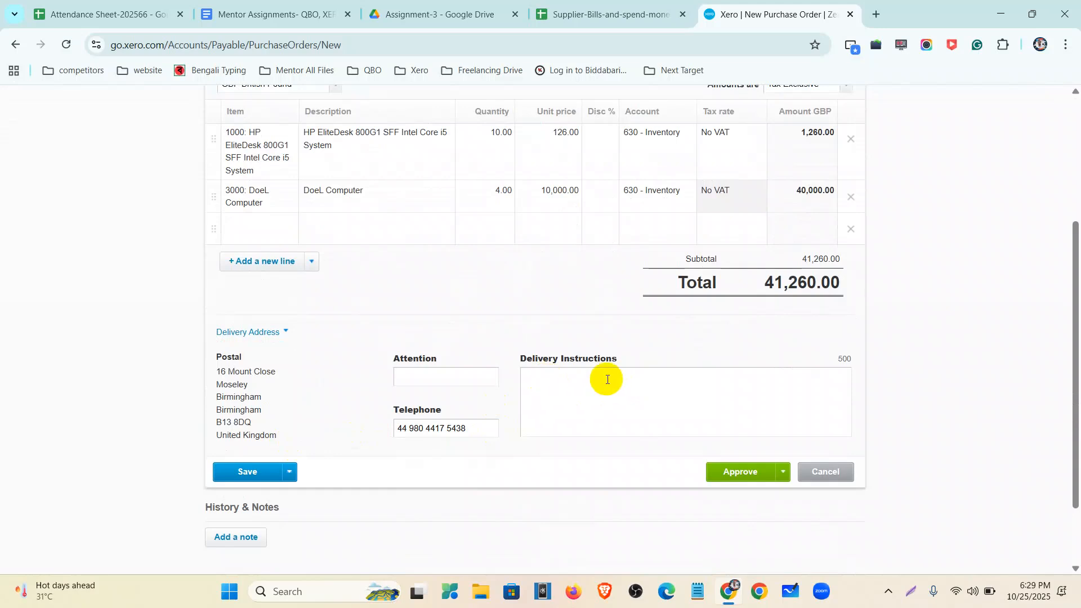
pyautogui.scroll(1, 327, 398)
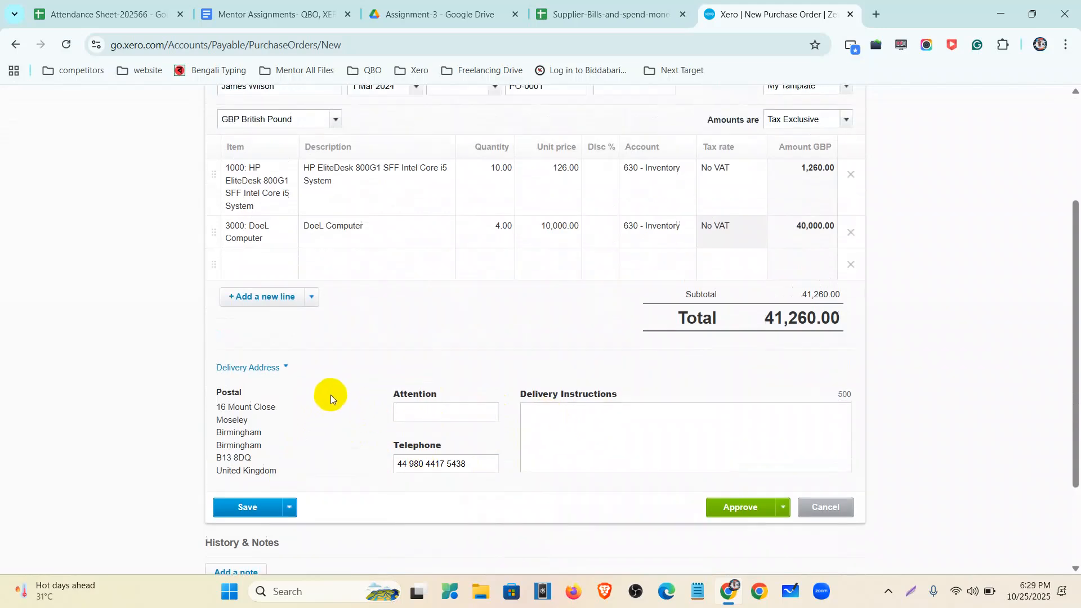
pyautogui.scroll(3, 331, 398)
pyautogui.scroll(-5, 626, 287)
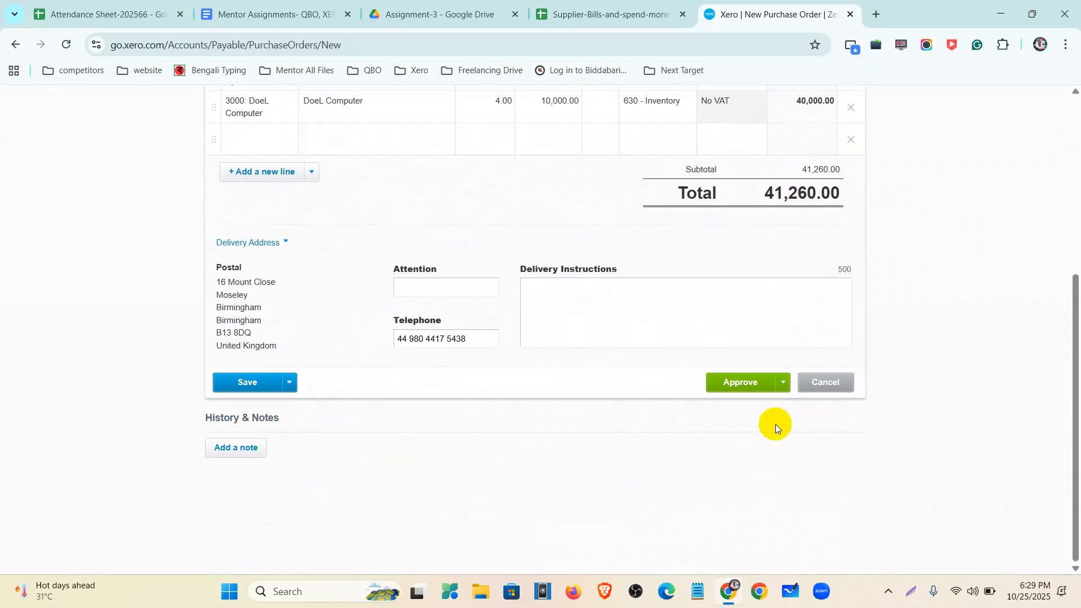
pyautogui.click(258, 386)
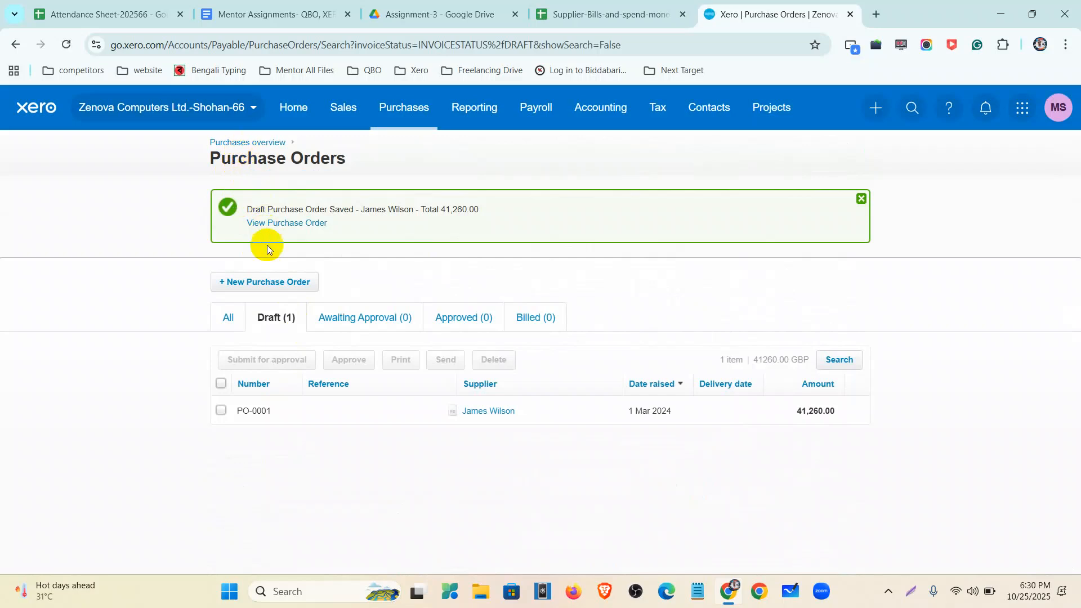
# Find draft purchase order PO-0001 through the purchases overview and submit it for approval.
pyautogui.click(246, 145)
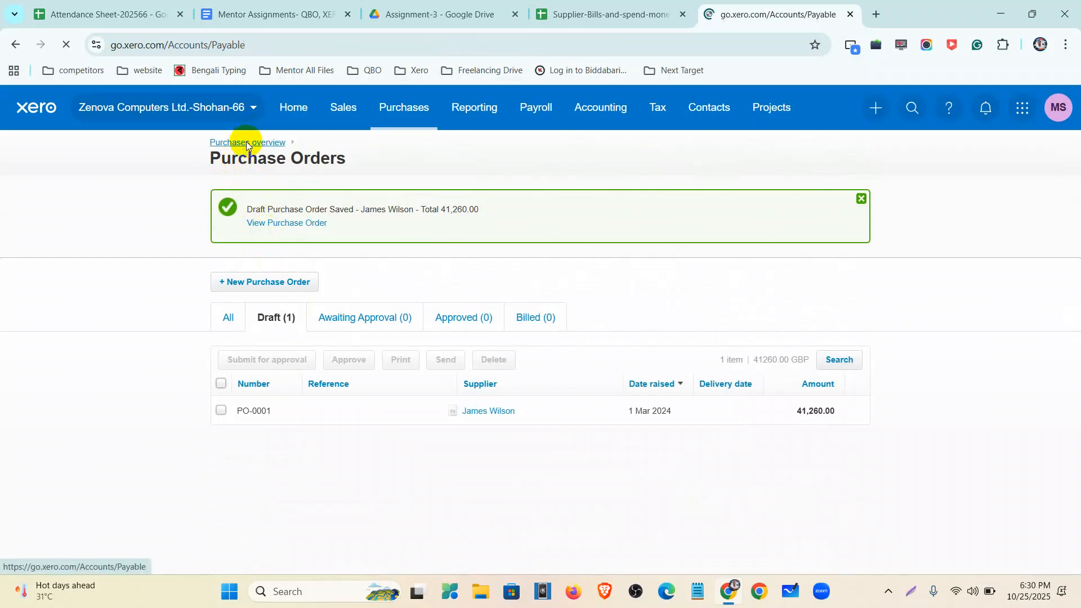
pyautogui.scroll(-3, 242, 443)
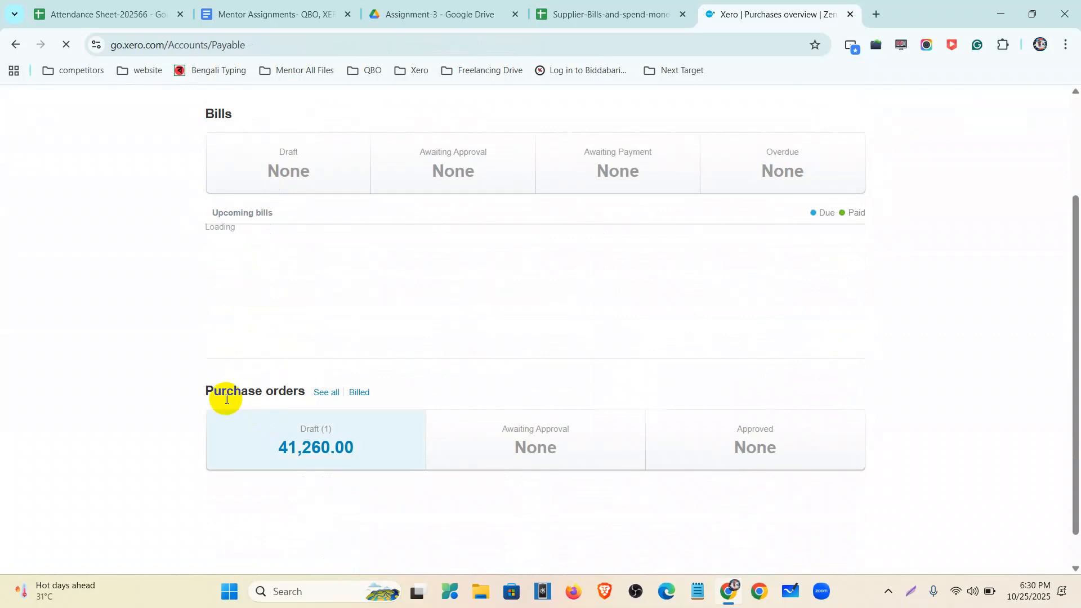
pyautogui.click(327, 394)
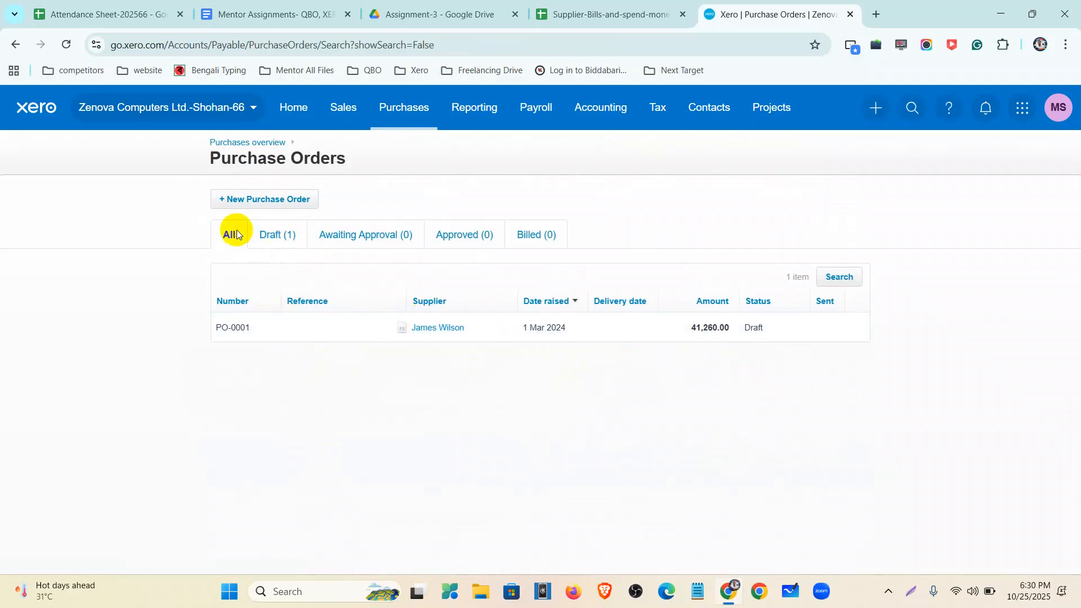
pyautogui.click(274, 242)
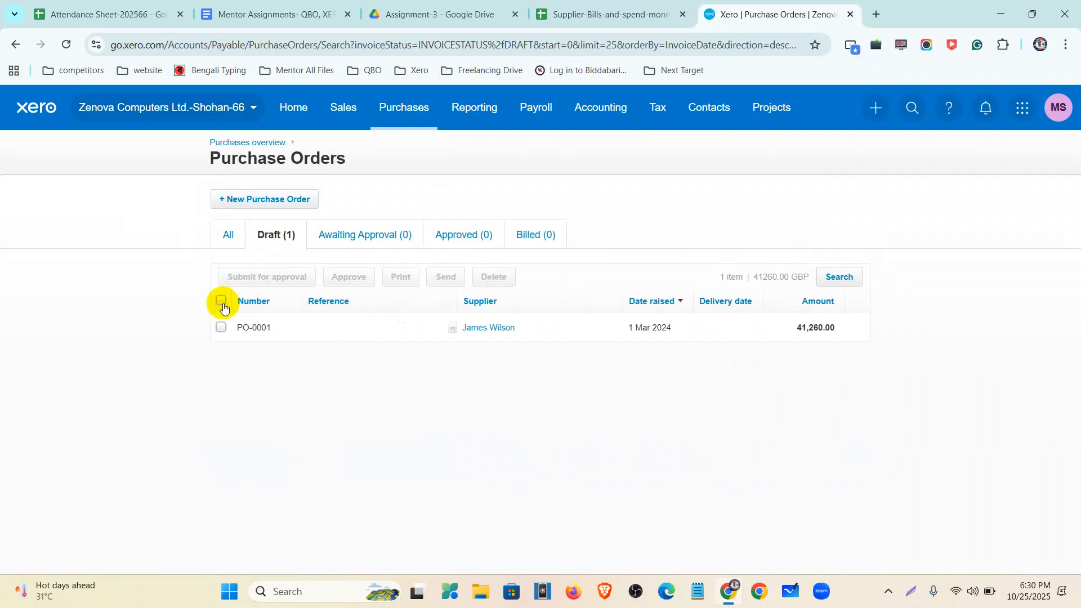
pyautogui.click(222, 303)
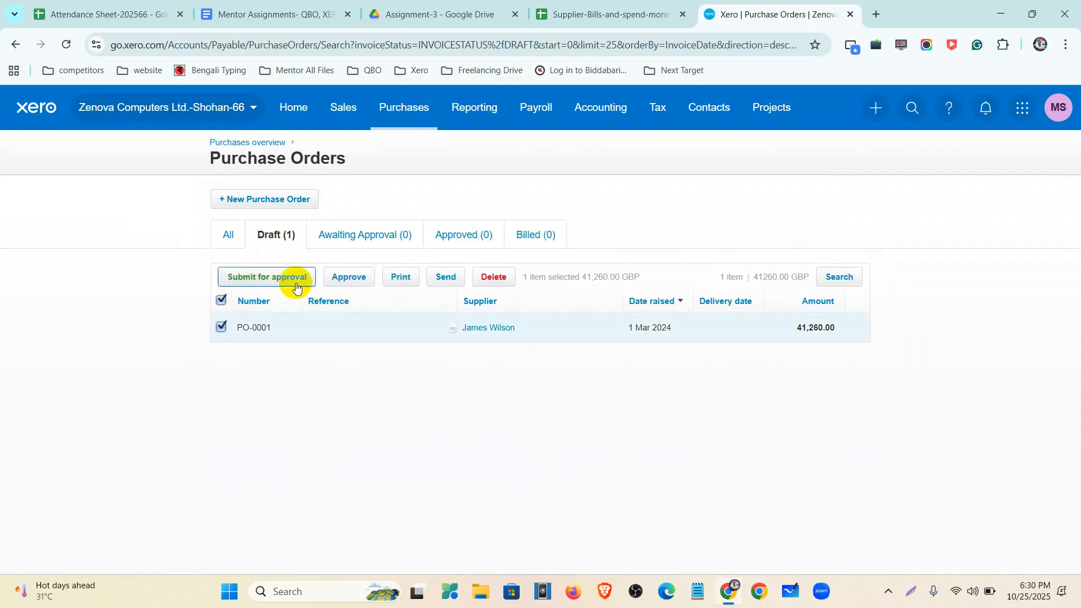
pyautogui.click(283, 279)
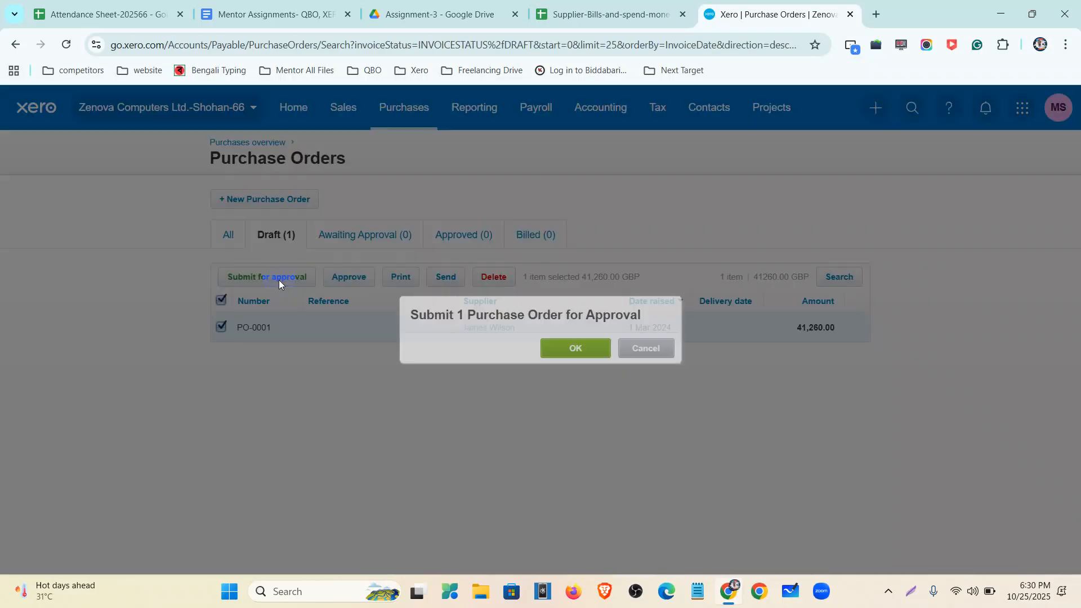
pyautogui.click(575, 350)
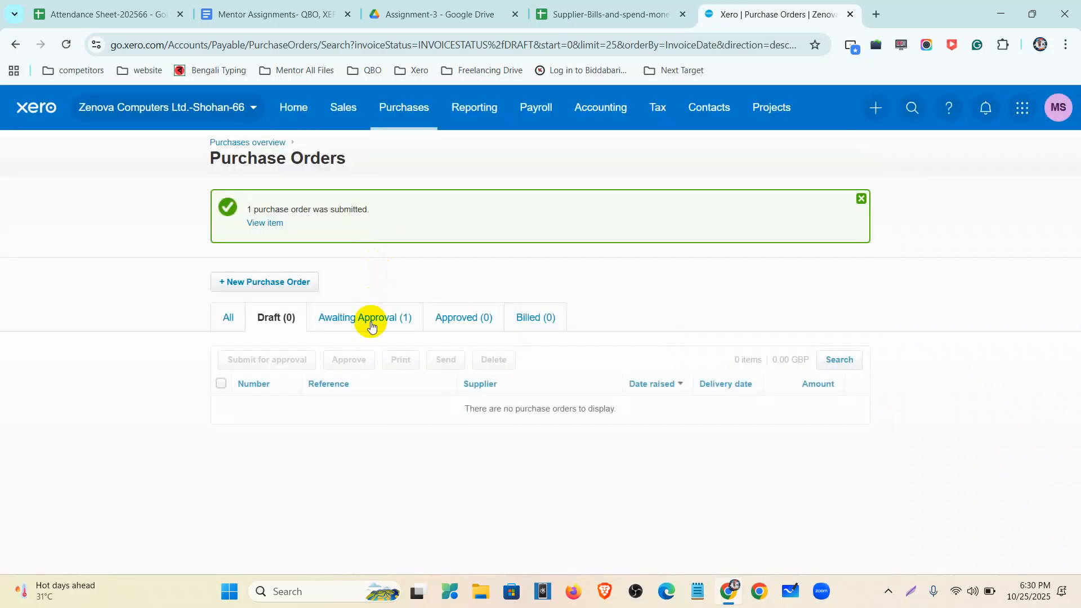
# Approve purchase order PO-0001 from the orders awaiting approval and open the list of approved orders.
pyautogui.click(371, 326)
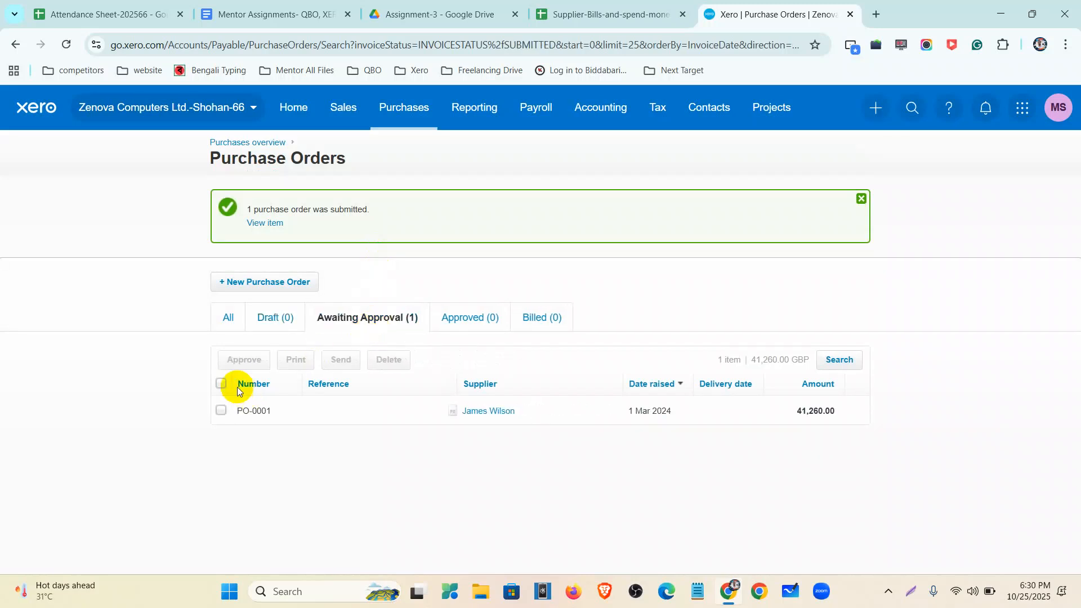
pyautogui.click(222, 384)
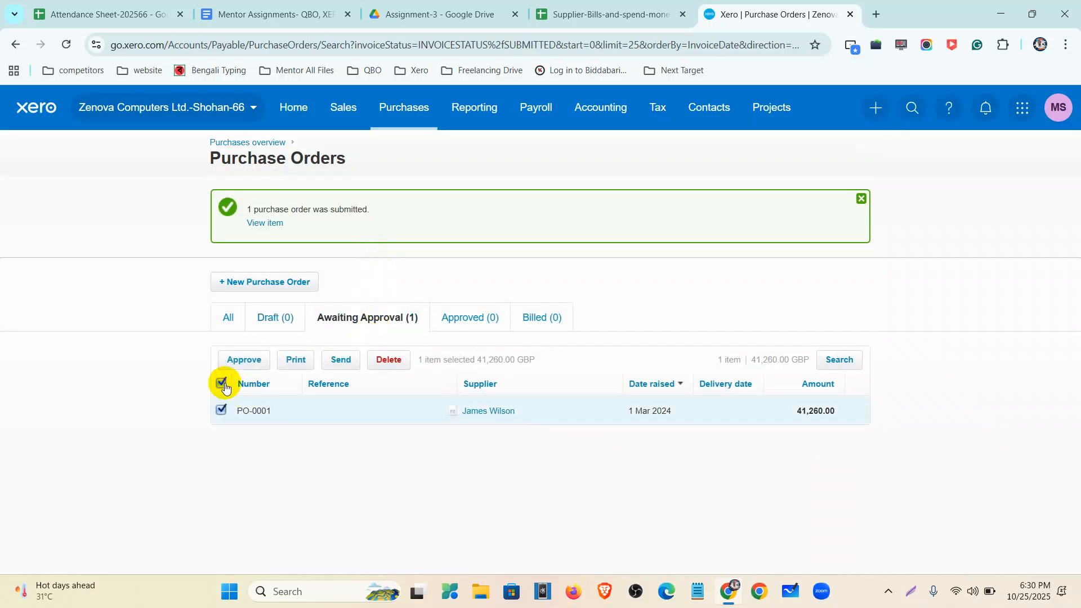
pyautogui.click(253, 360)
pyautogui.click(571, 351)
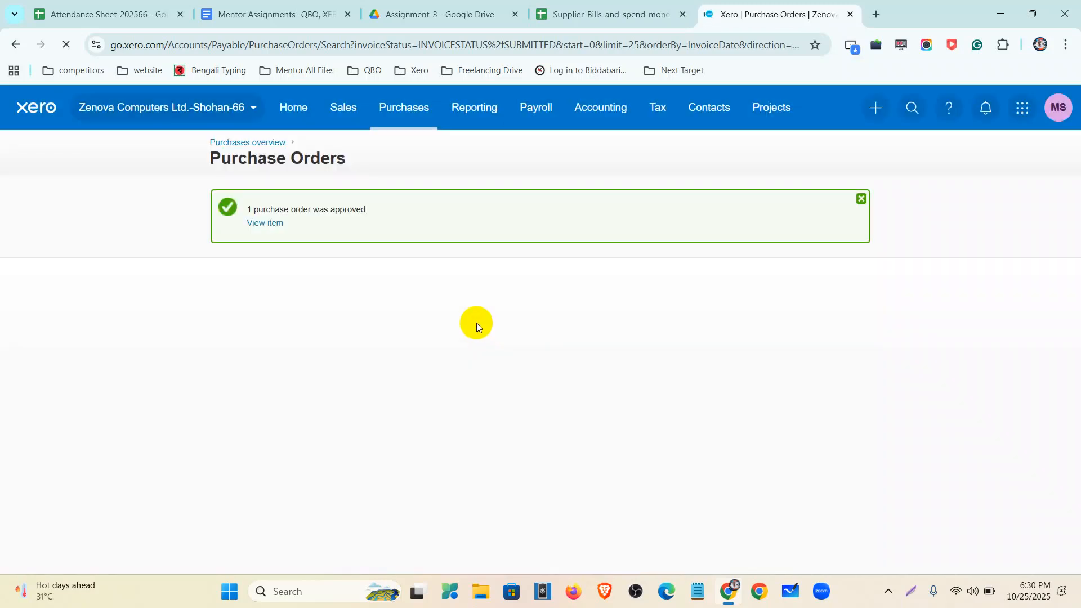
pyautogui.click(473, 318)
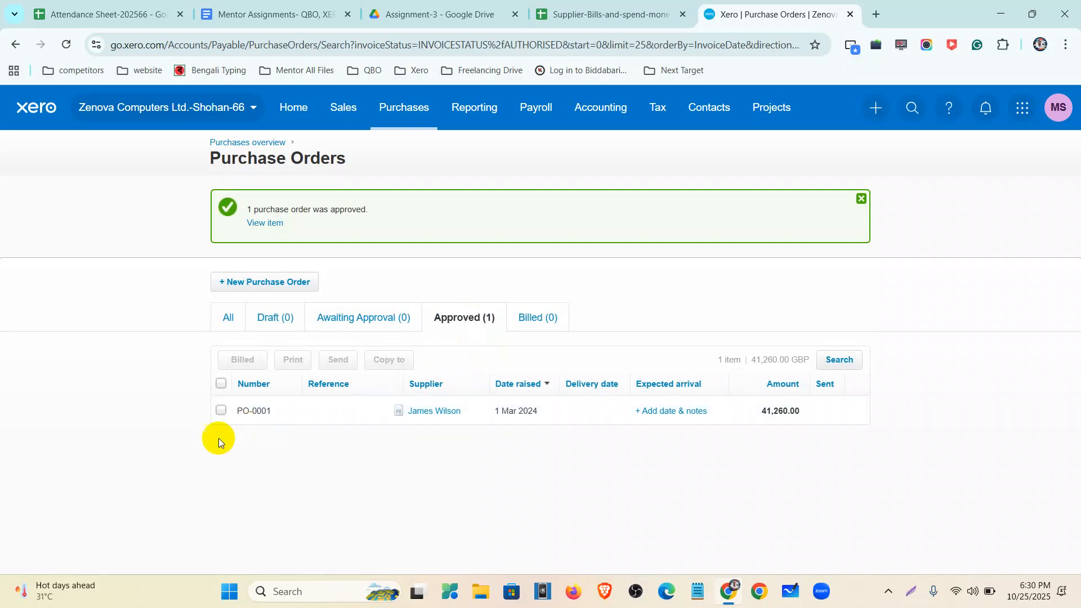
pyautogui.click(220, 385)
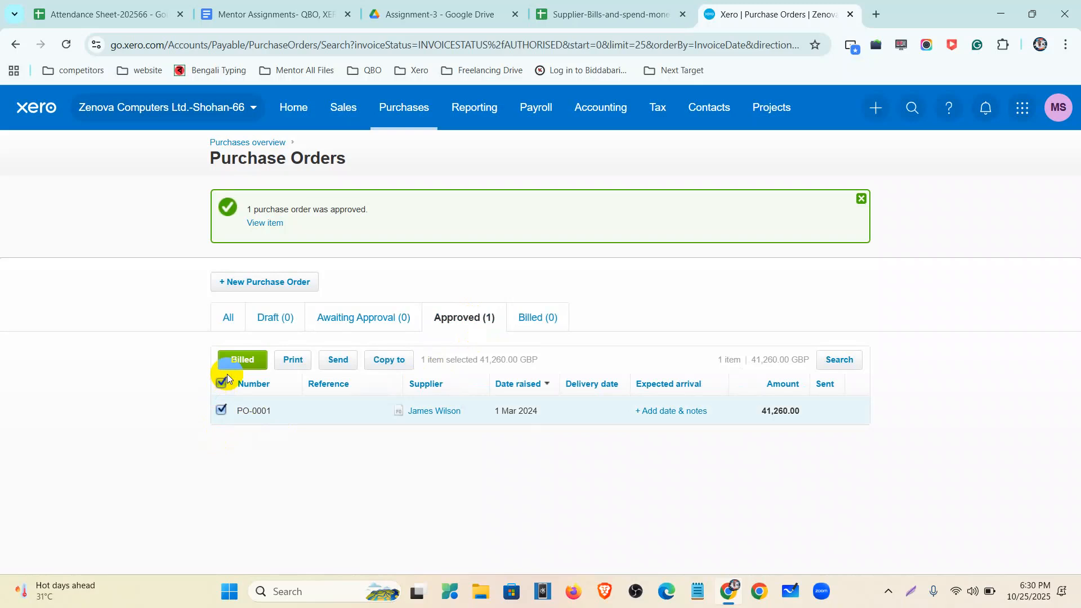
pyautogui.click(232, 367)
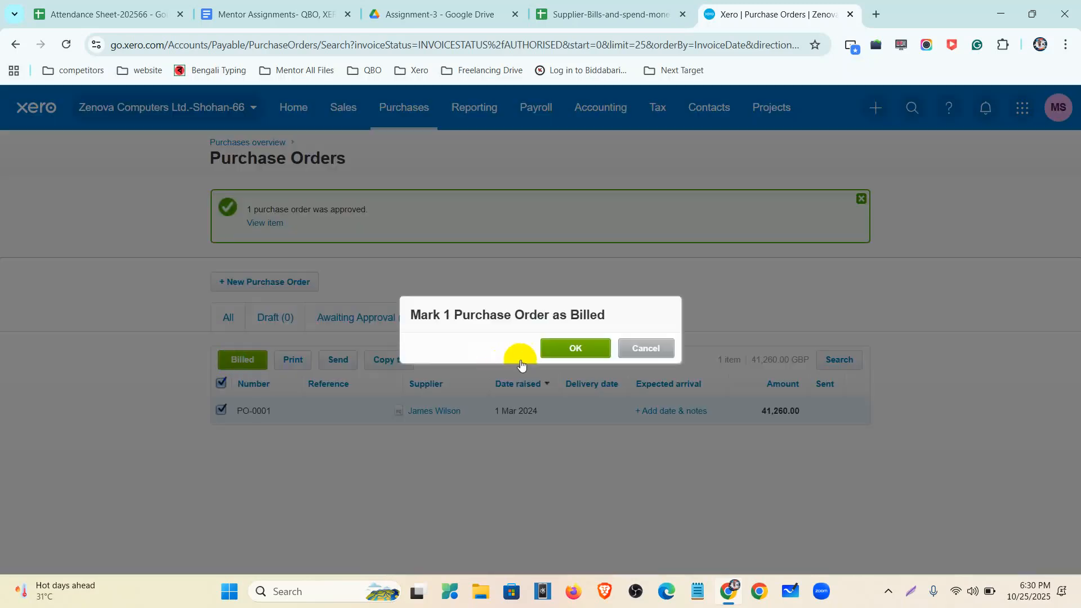
pyautogui.click(560, 355)
pyautogui.click(650, 349)
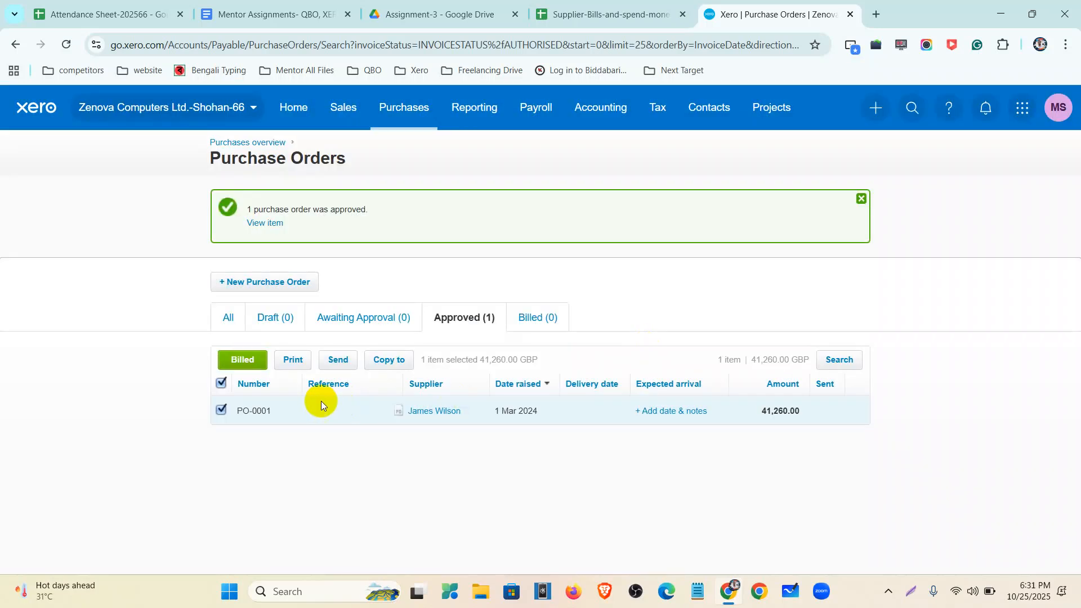
pyautogui.click(219, 385)
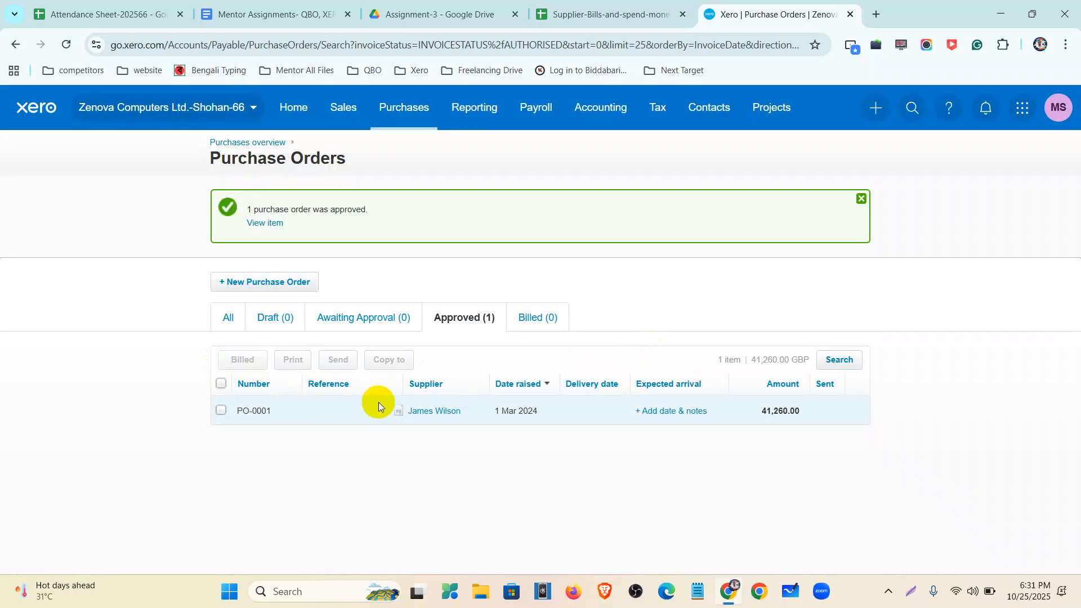
# Open approved purchase order PO-0001 and mark it as billed, copying it to a draft bill.
pyautogui.click(555, 411)
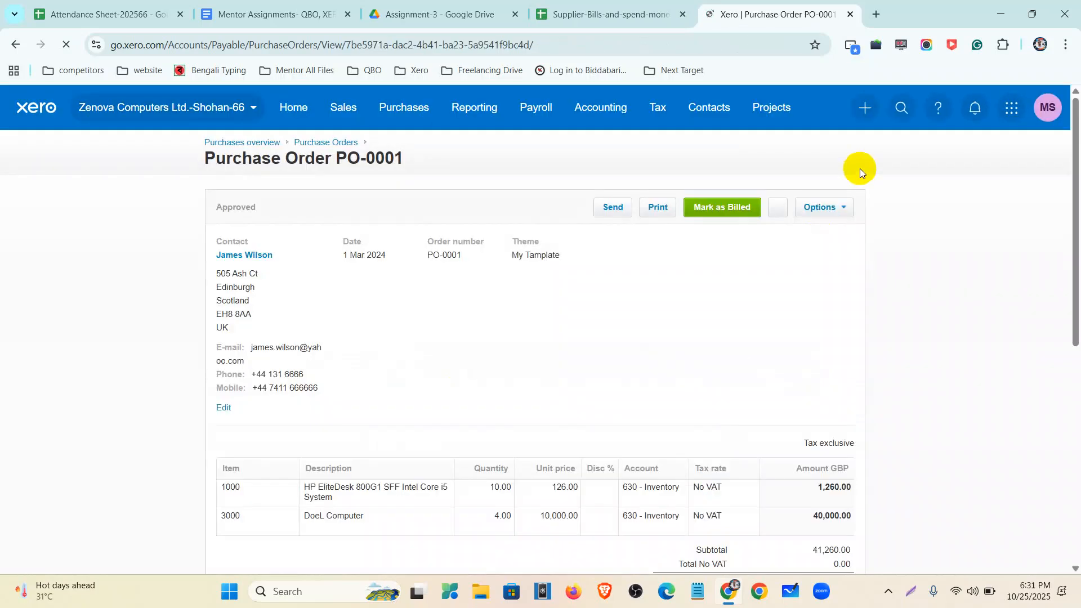
pyautogui.click(715, 209)
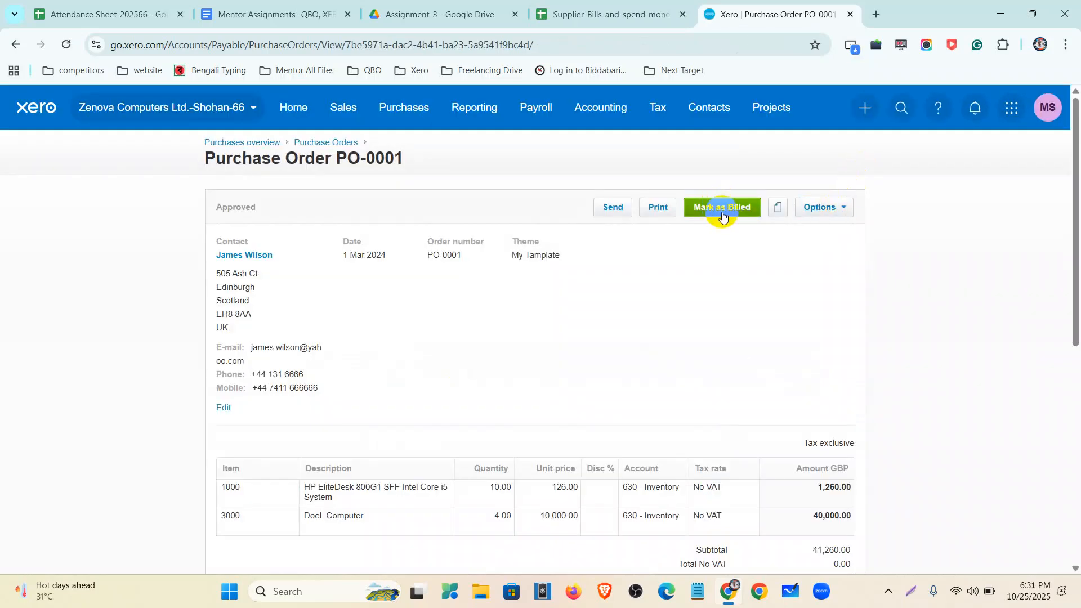
pyautogui.scroll(-8, 389, 386)
pyautogui.scroll(8, 674, 314)
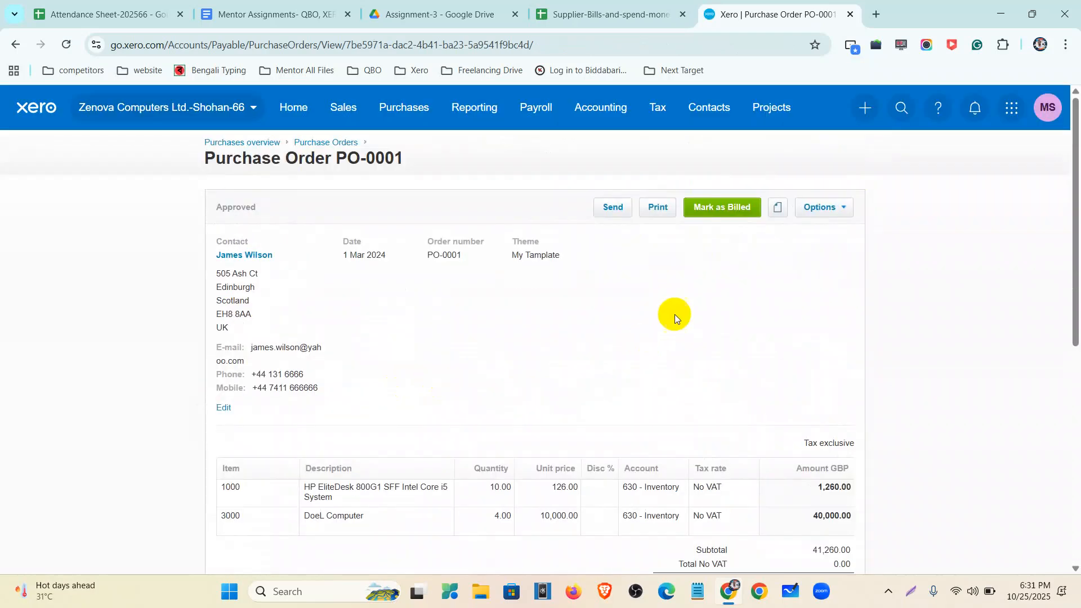
pyautogui.click(716, 211)
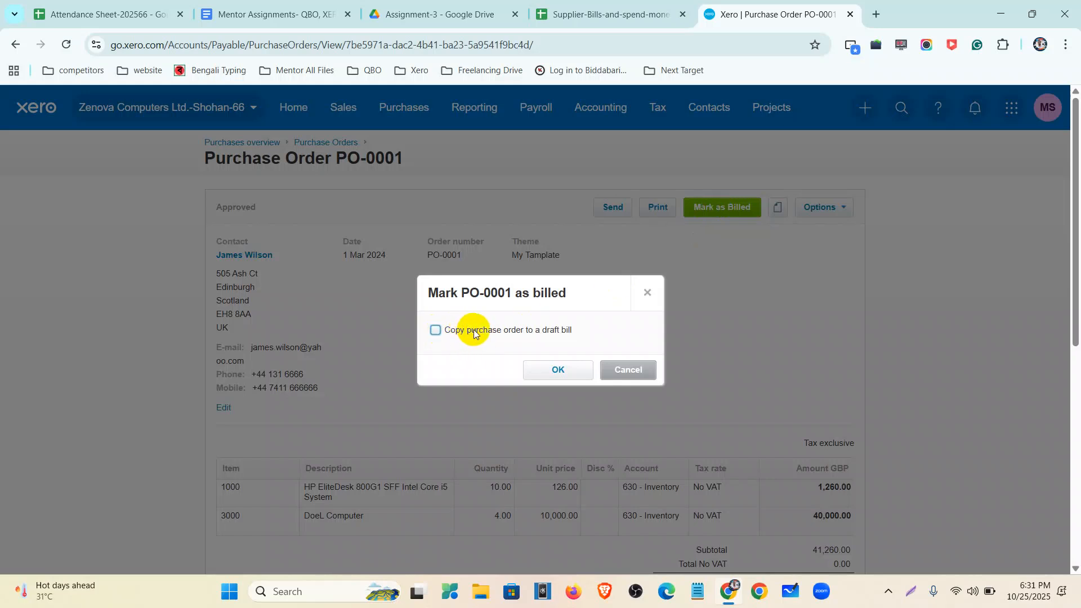
pyautogui.click(556, 369)
pyautogui.click(558, 370)
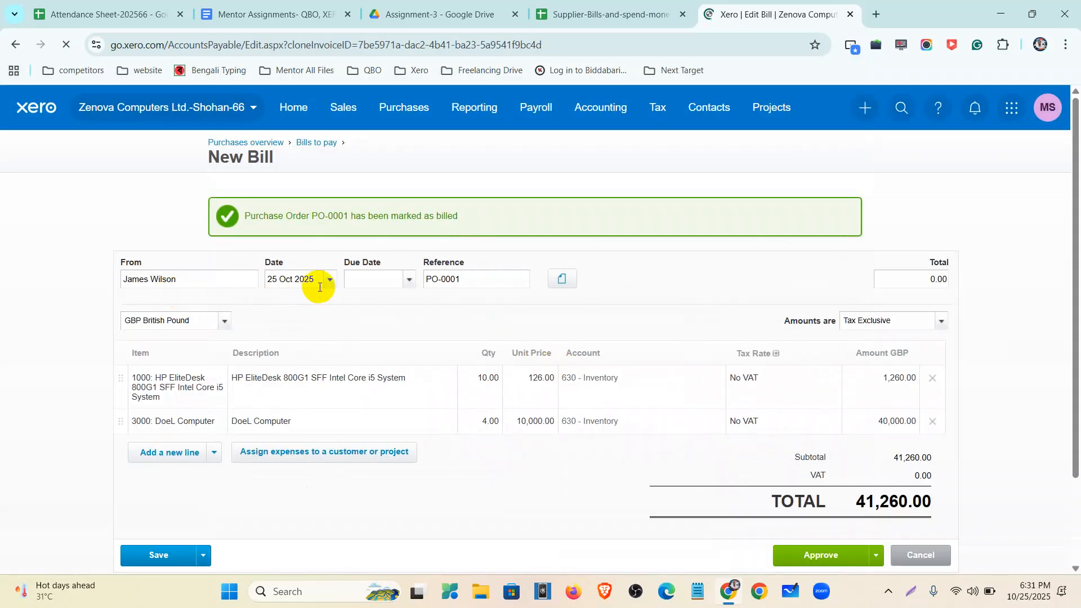
# Set the new bill's date to 10 Mar 2024.
pyautogui.click(327, 282)
pyautogui.click(345, 299)
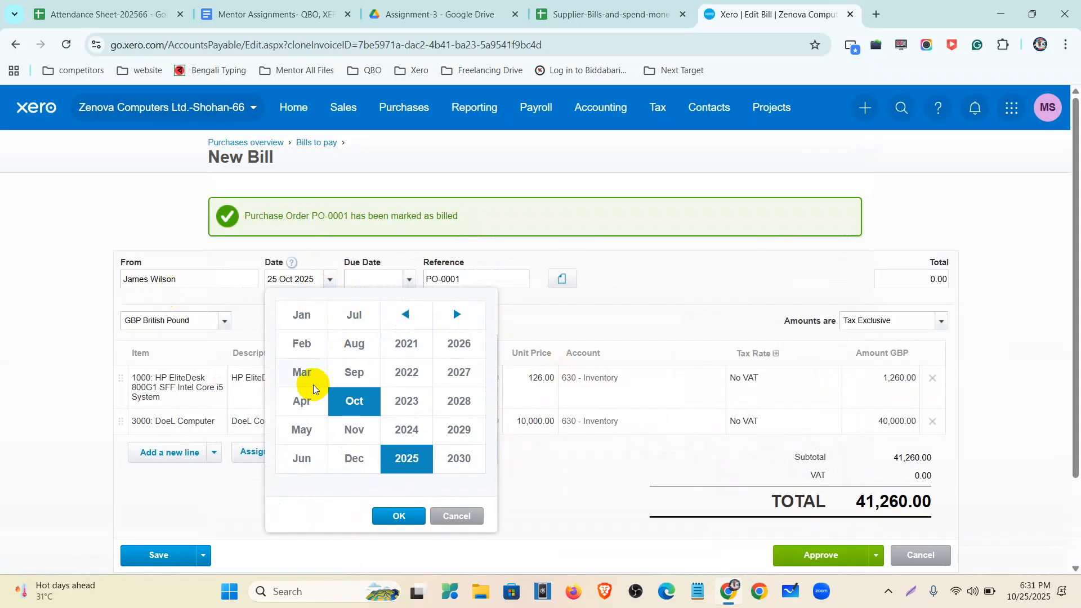
pyautogui.click(306, 381)
pyautogui.click(399, 428)
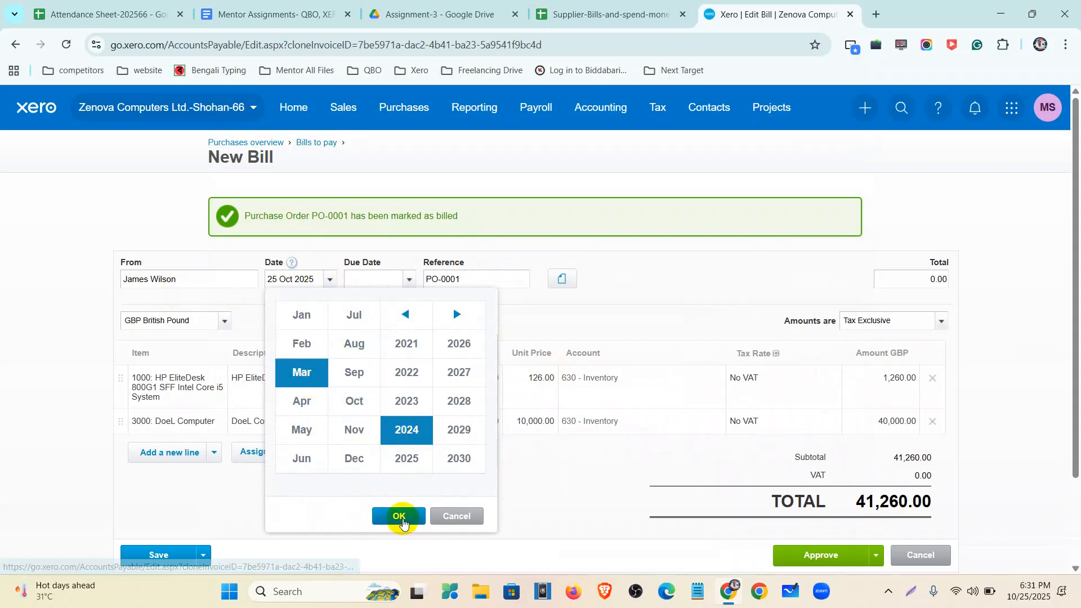
pyautogui.click(400, 516)
pyautogui.click(287, 418)
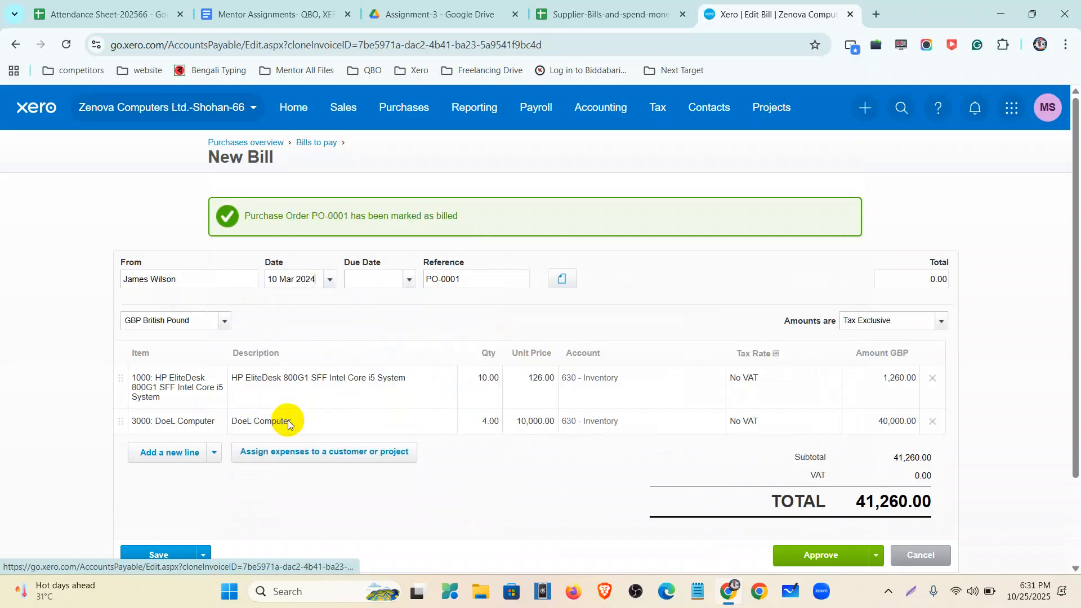
# Set the bill quantities to 8 for the HP EliteDesk 800G1 line and 3 for the DoeL Computer line.
pyautogui.click(496, 381)
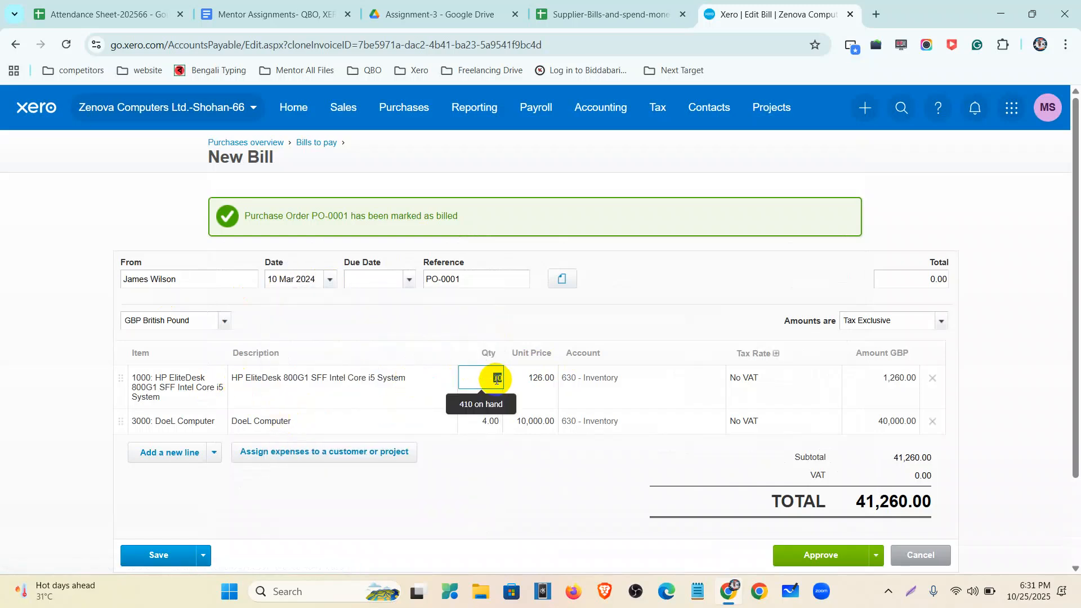
pyautogui.write('8')
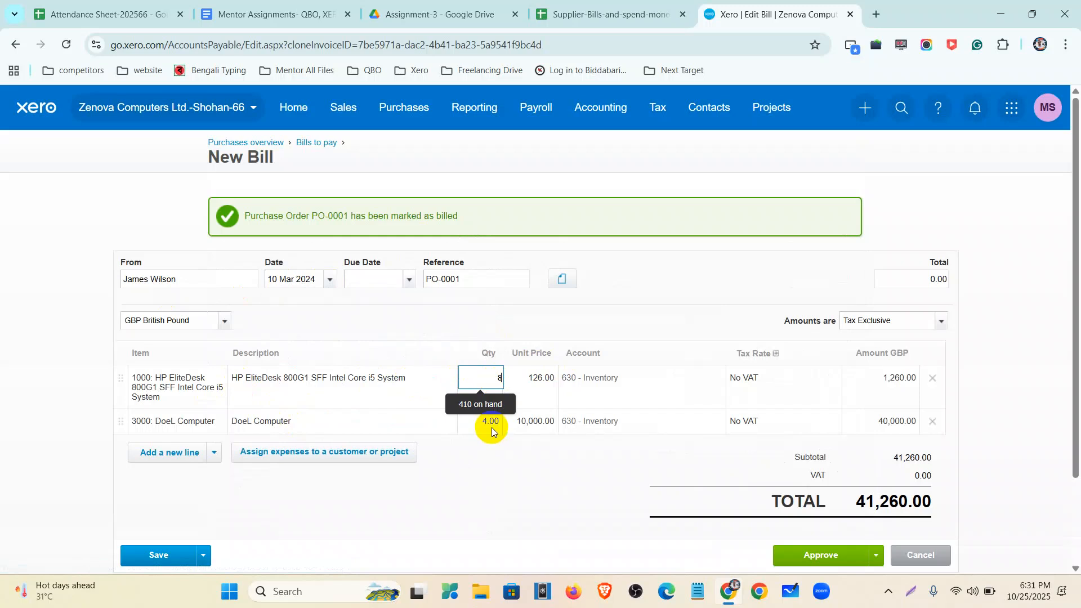
pyautogui.click(494, 428)
pyautogui.write('3')
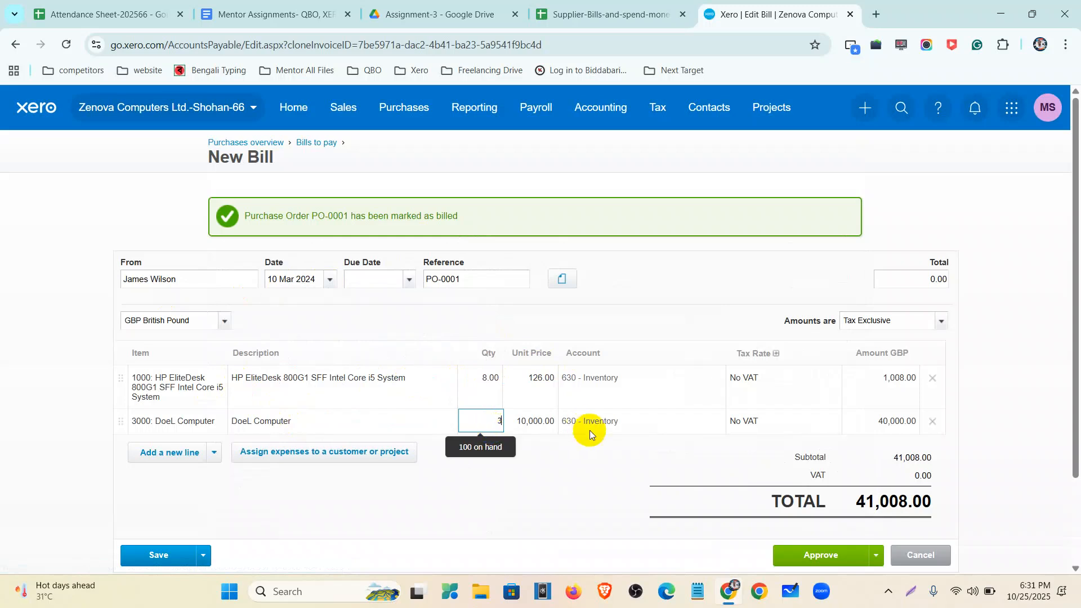
pyautogui.click(598, 464)
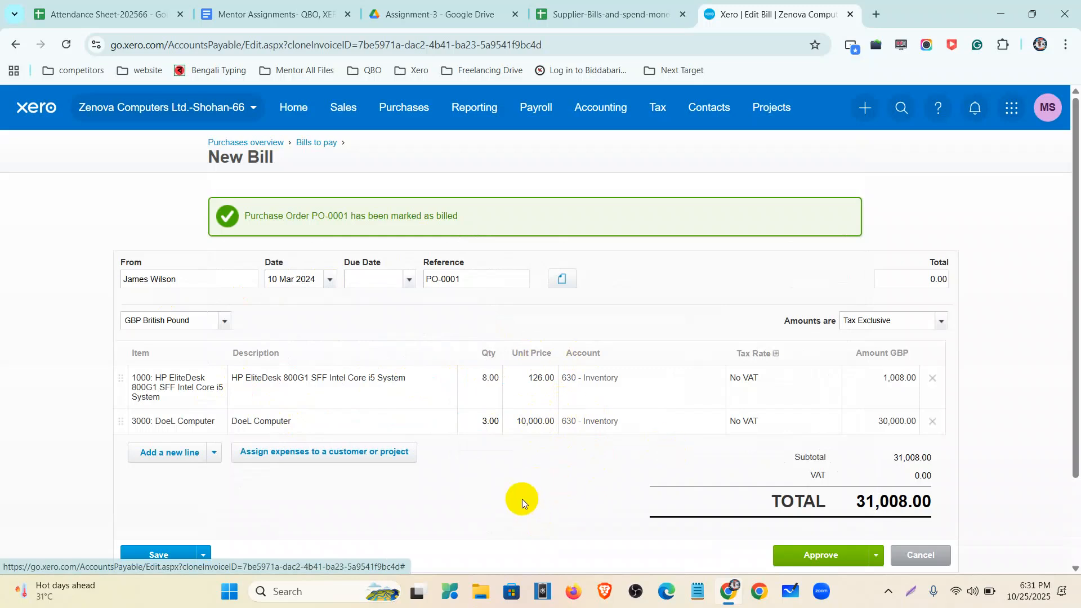
# Check the tax rates on both bill lines and save the bill as a draft.
pyautogui.scroll(-1, 520, 496)
pyautogui.click(763, 309)
pyautogui.click(764, 359)
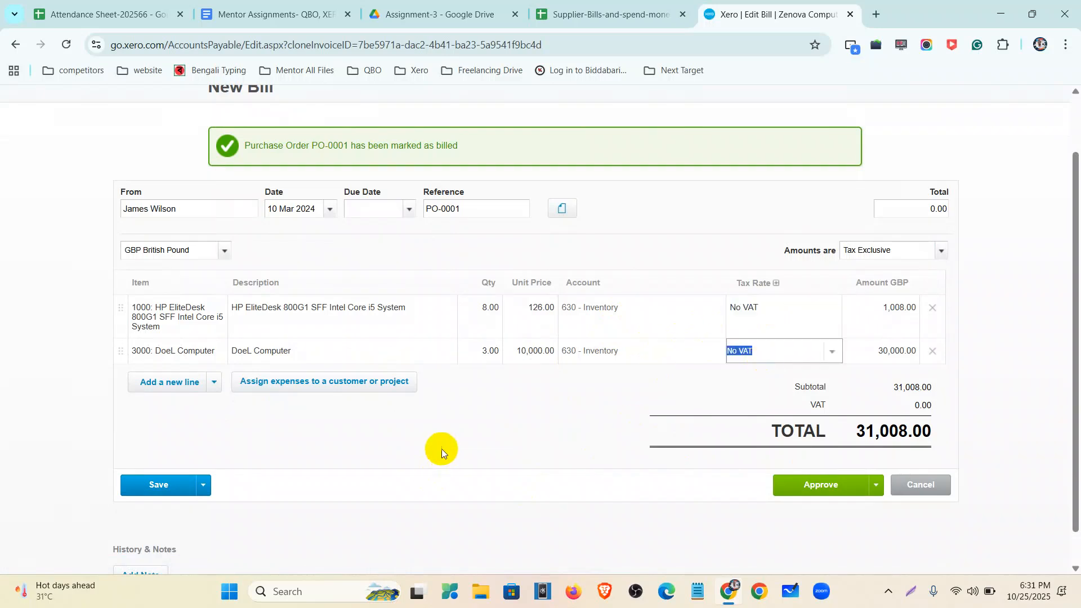
pyautogui.click(442, 448)
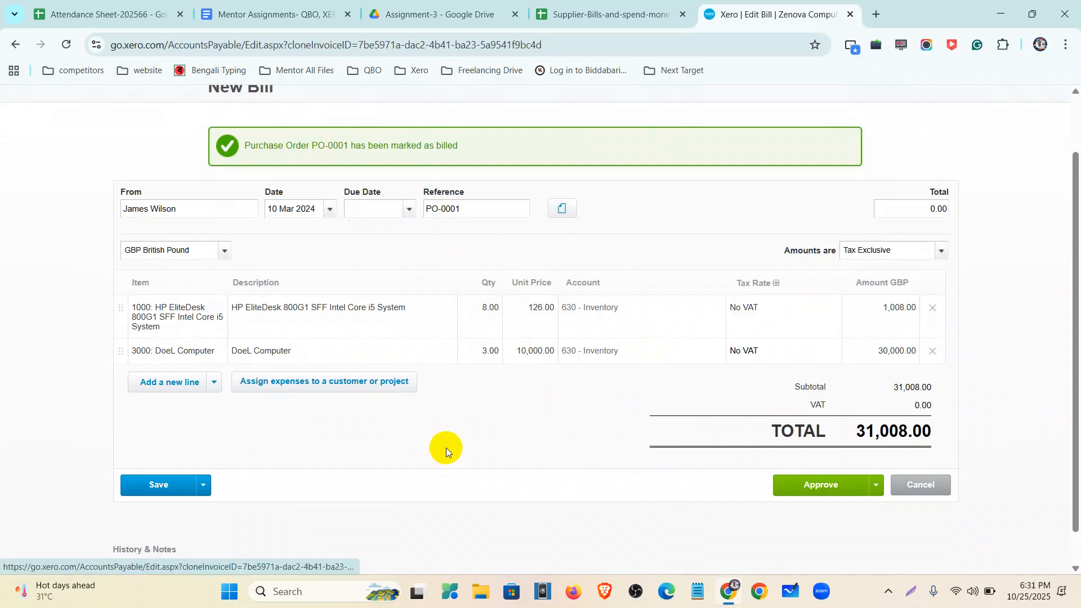
pyautogui.click(154, 485)
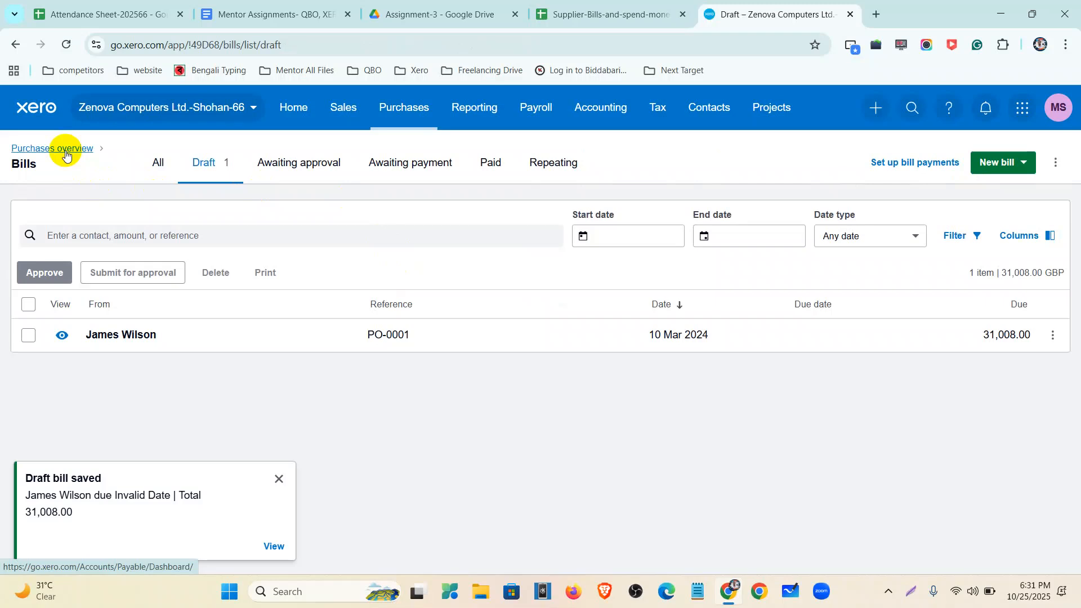
# Try to submit the draft bill with reference PO-0001 for approval from the bills list.
pyautogui.click(65, 151)
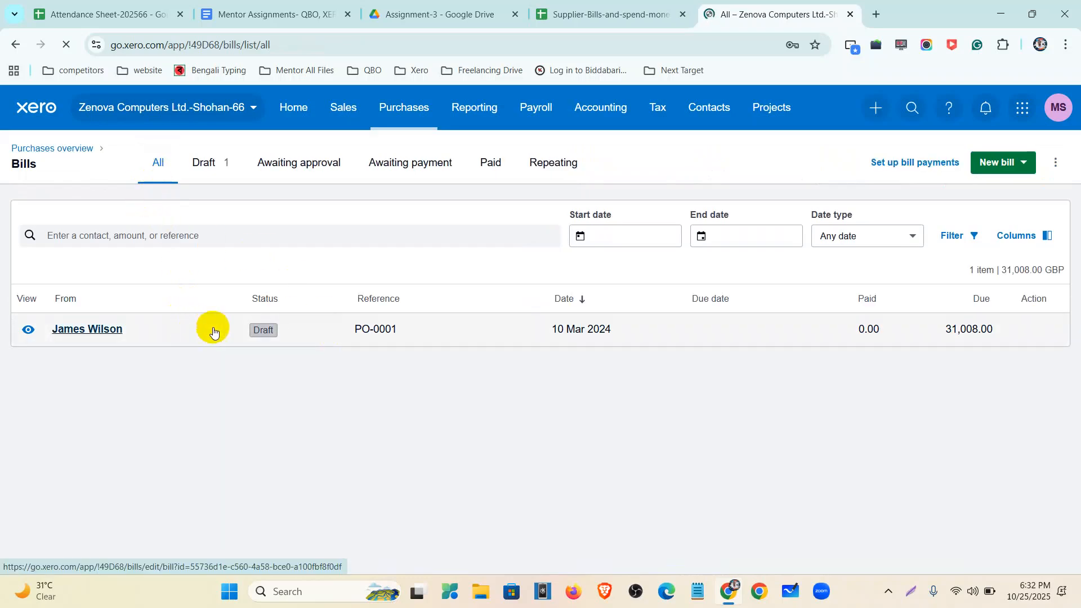
pyautogui.click(186, 180)
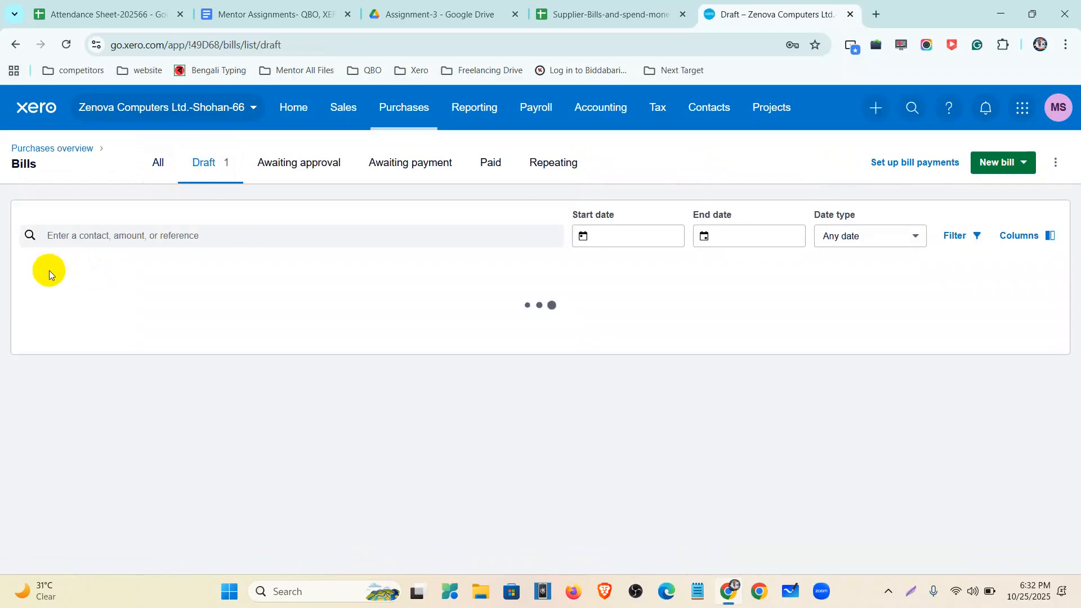
pyautogui.click(31, 304)
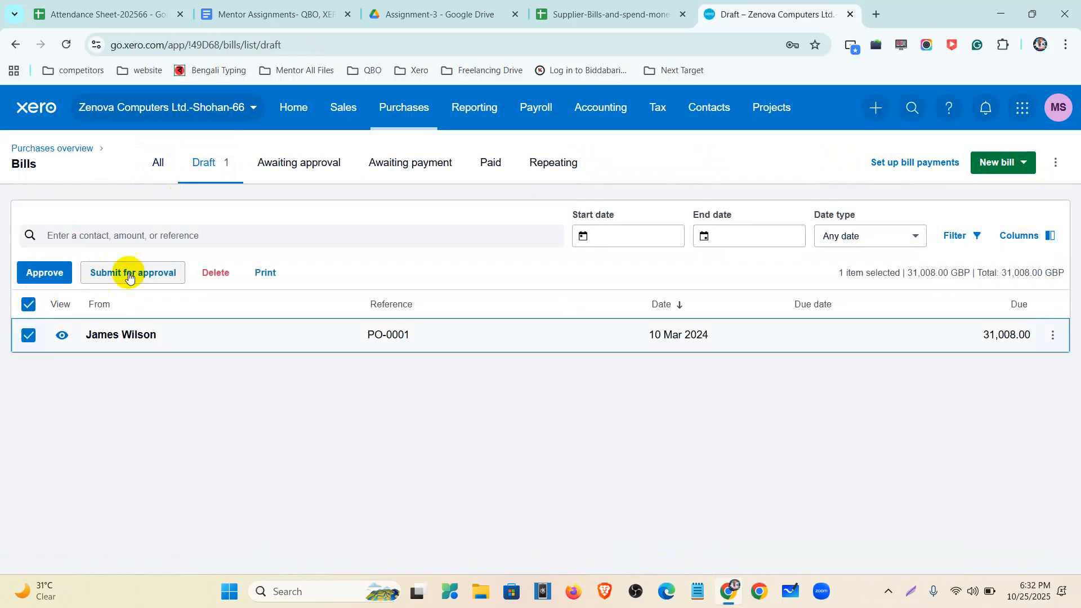
pyautogui.click(131, 273)
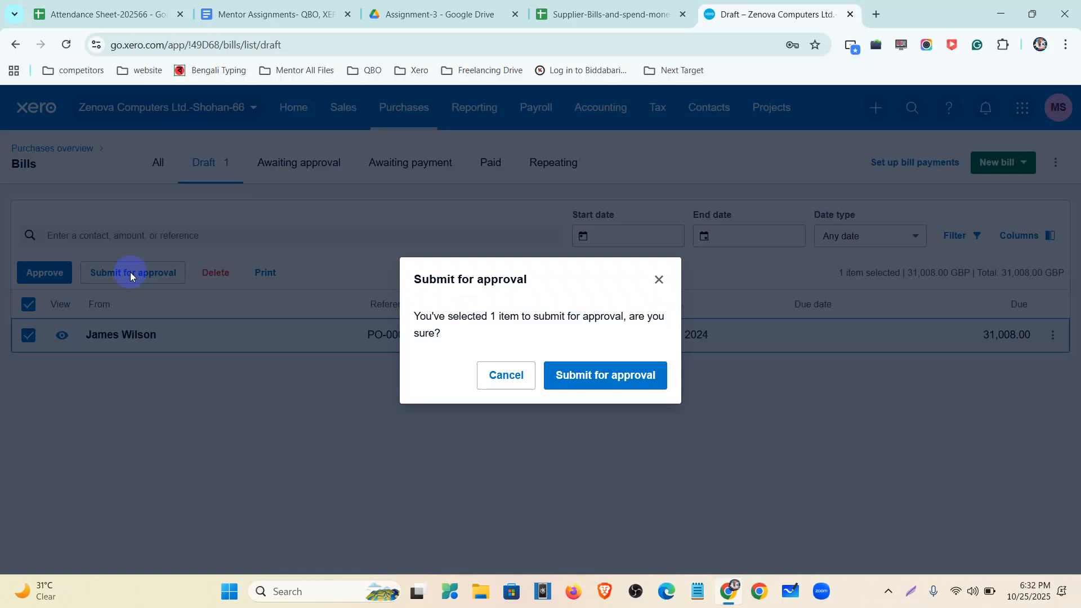
pyautogui.click(587, 376)
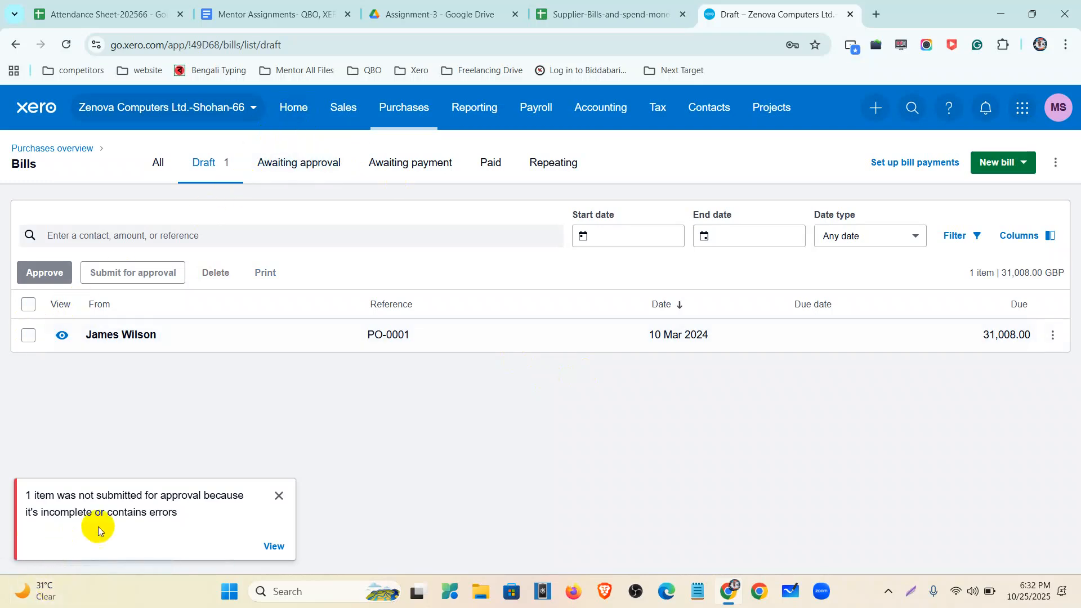
# Open the incomplete bill PO-0001, set its due date to 9 Apr 2024 and approve it.
pyautogui.click(276, 547)
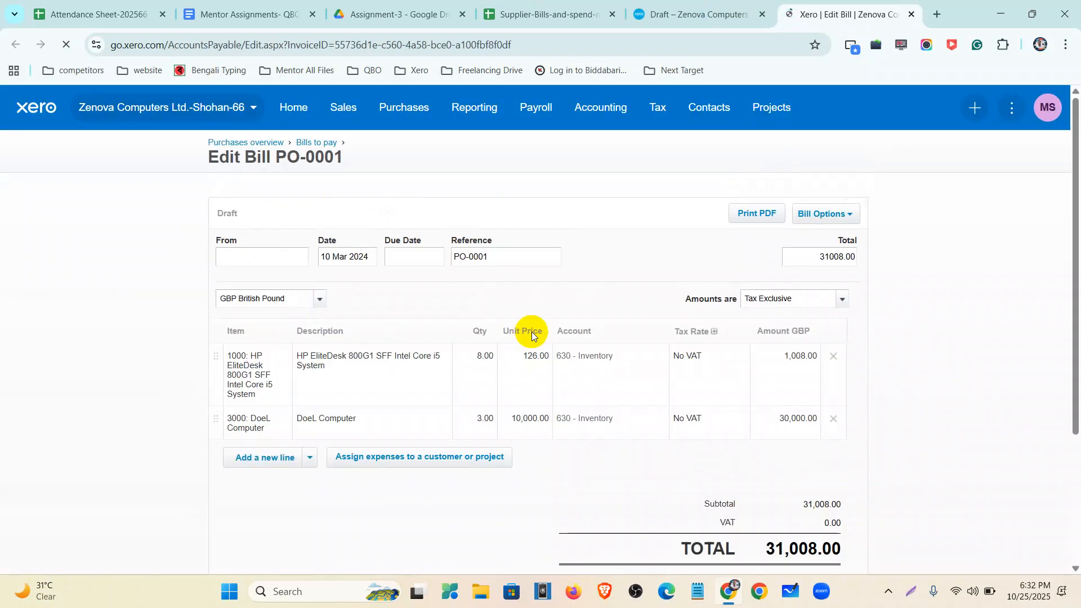
pyautogui.click(409, 258)
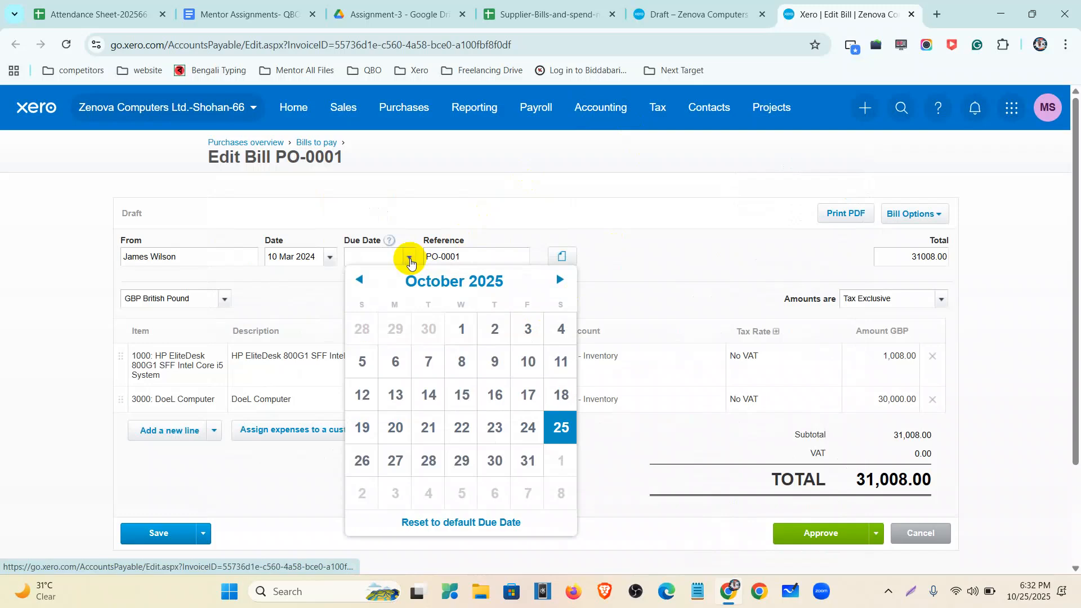
pyautogui.click(425, 287)
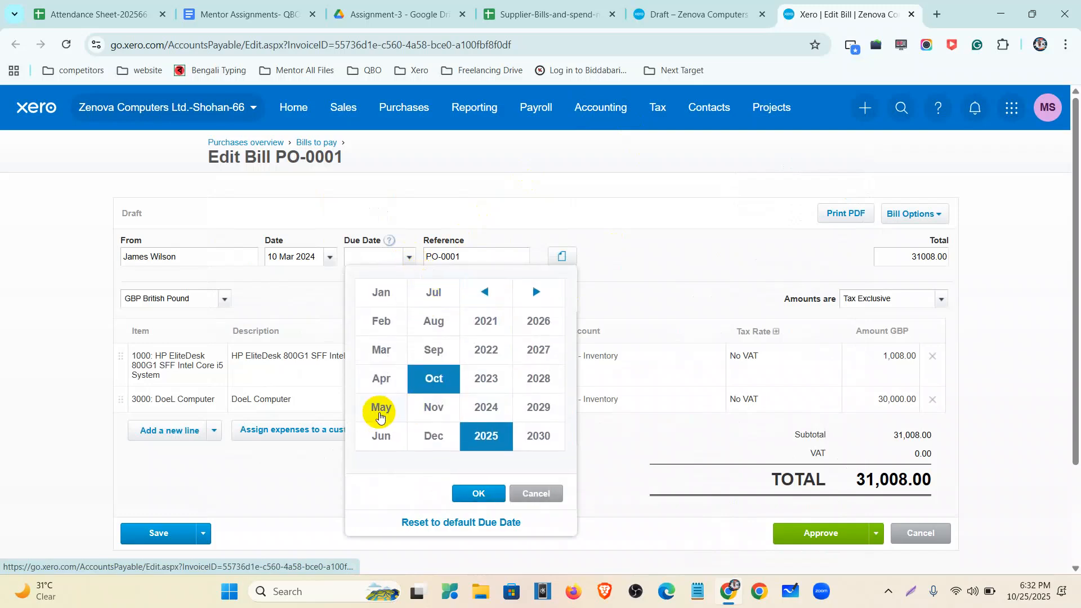
pyautogui.click(381, 379)
pyautogui.click(486, 405)
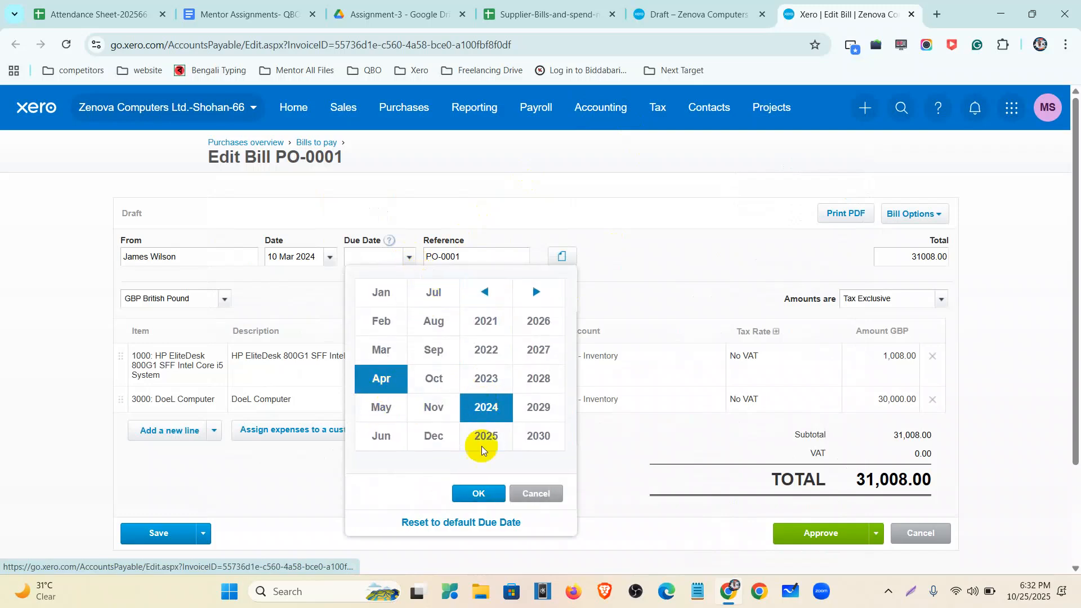
pyautogui.click(480, 492)
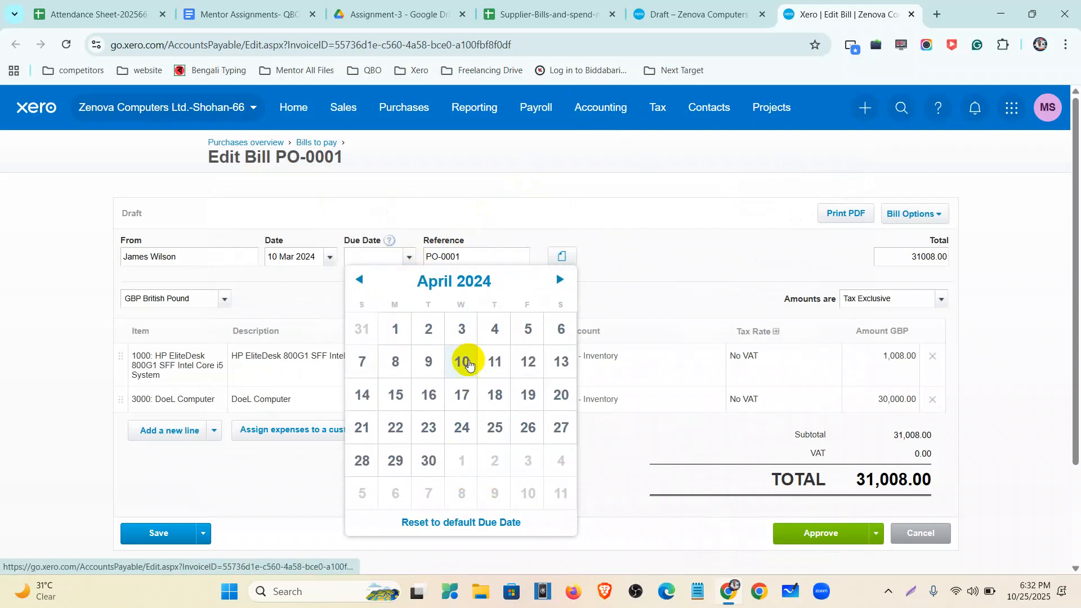
pyautogui.click(428, 362)
pyautogui.click(809, 534)
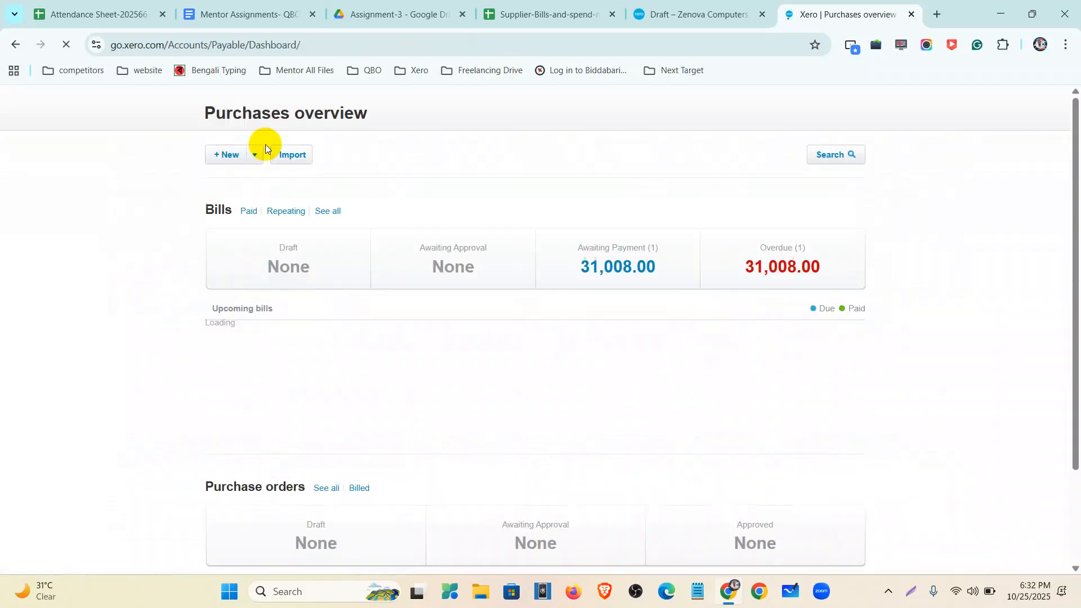
# Open the approved bill PO-0001 from the bills awaiting payment.
pyautogui.click(330, 255)
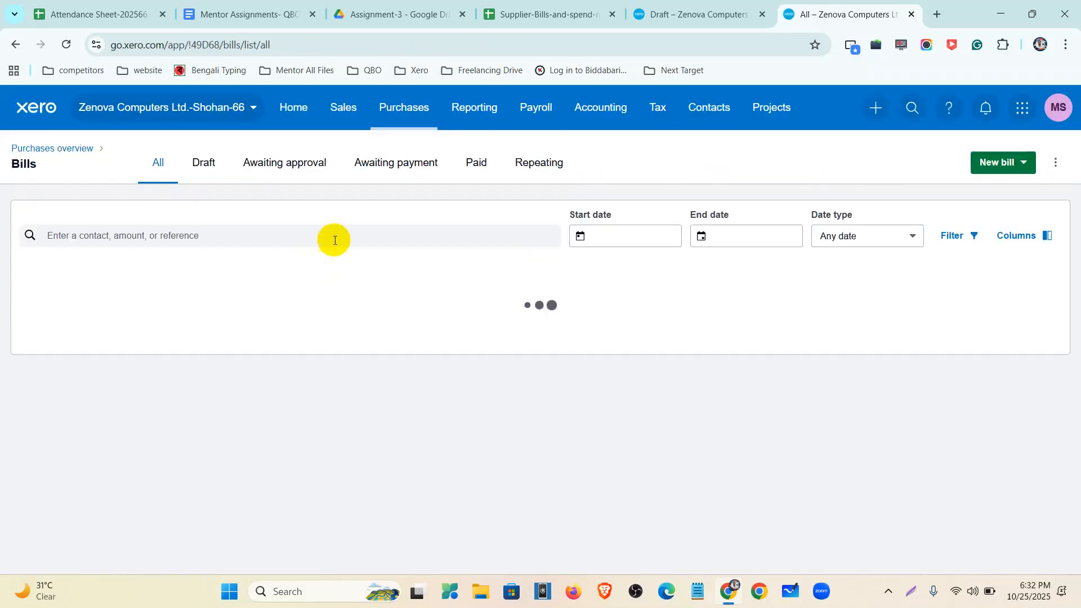
pyautogui.click(422, 172)
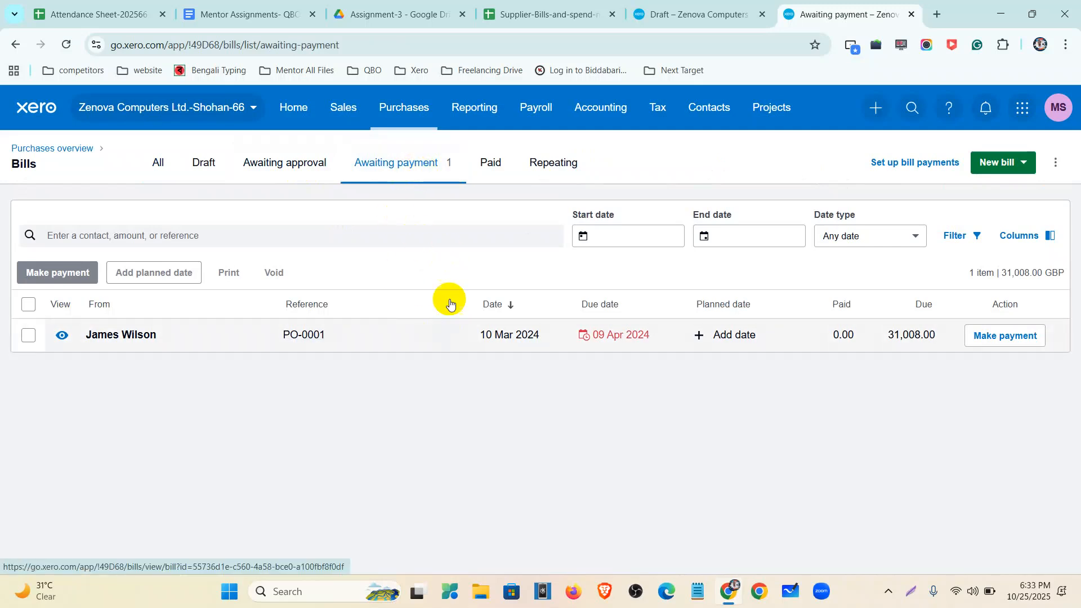
pyautogui.click(414, 339)
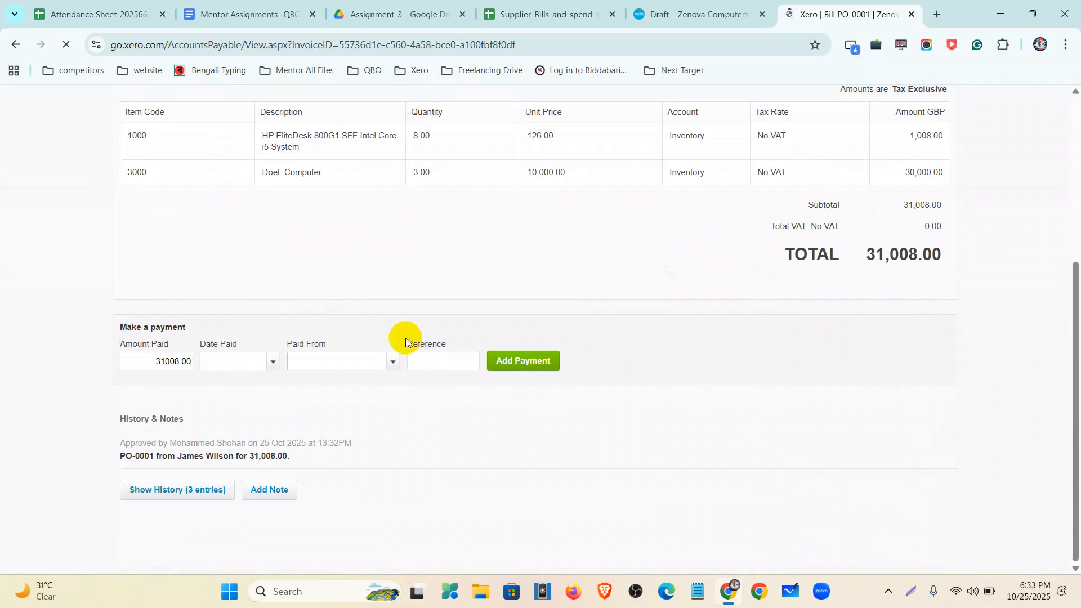
# Mark the bill's payment section, its amount, date and account fields and Add Payment with red rectangles, and close the annotation overlay.
pyautogui.click(907, 591)
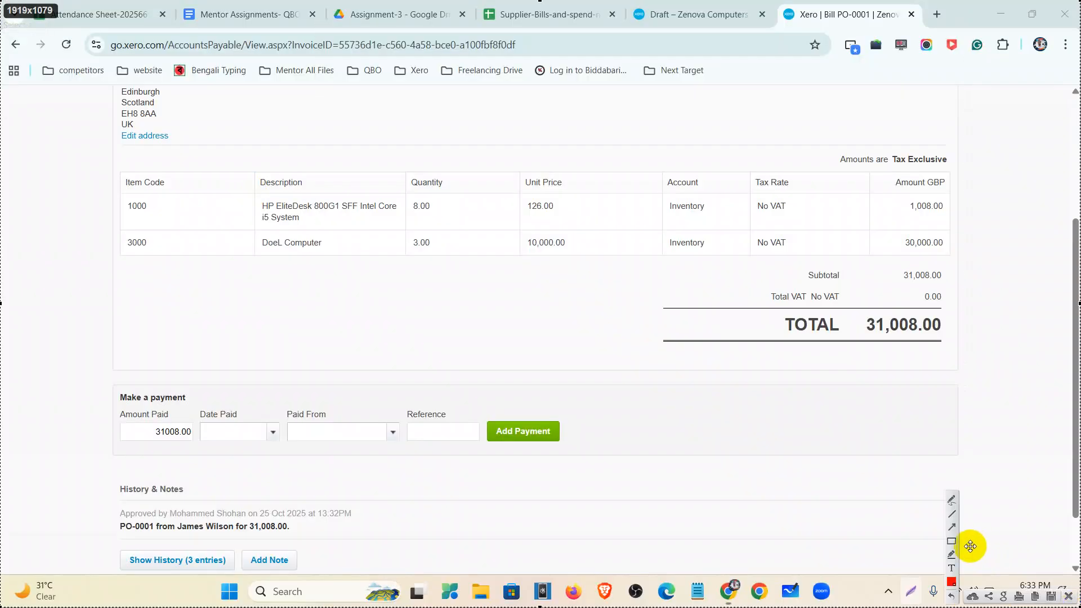
pyautogui.click(952, 542)
pyautogui.moveTo(91, 377)
pyautogui.mouseDown()
pyautogui.moveTo(592, 510)
pyautogui.moveTo(919, 502)
pyautogui.moveTo(960, 464)
pyautogui.mouseUp()
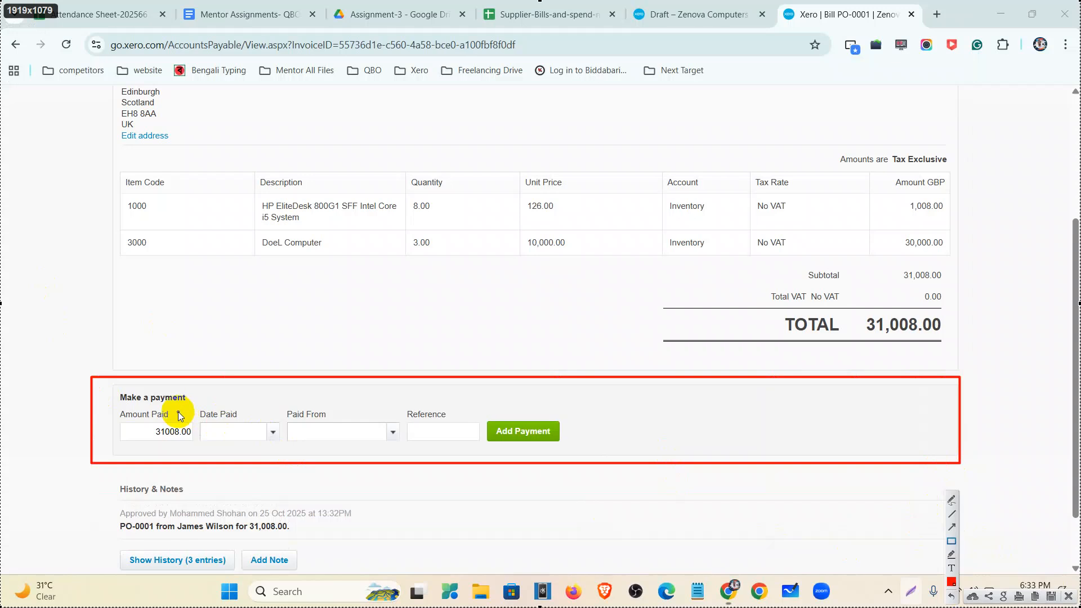
pyautogui.moveTo(118, 413)
pyautogui.mouseDown()
pyautogui.moveTo(214, 460)
pyautogui.moveTo(194, 447)
pyautogui.mouseUp()
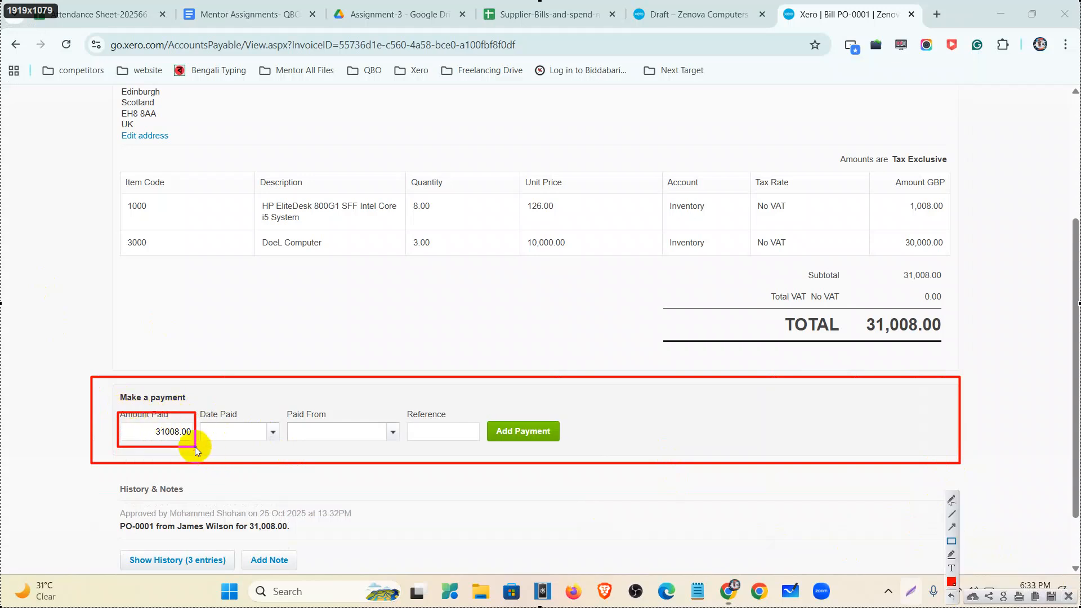
pyautogui.moveTo(199, 404); pyautogui.dragTo(281, 448)
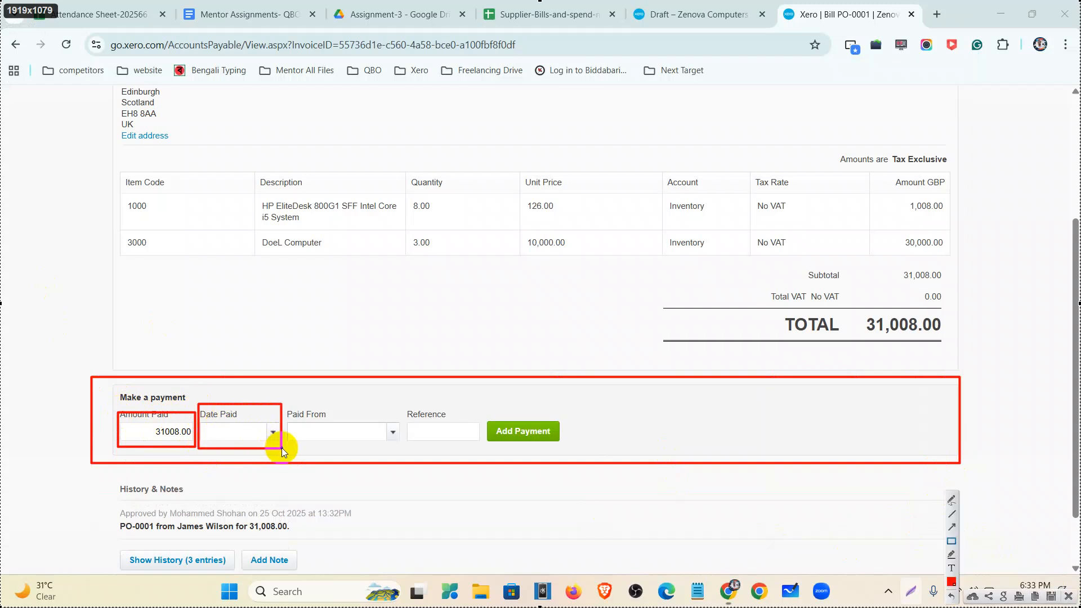
pyautogui.moveTo(288, 405); pyautogui.dragTo(403, 448)
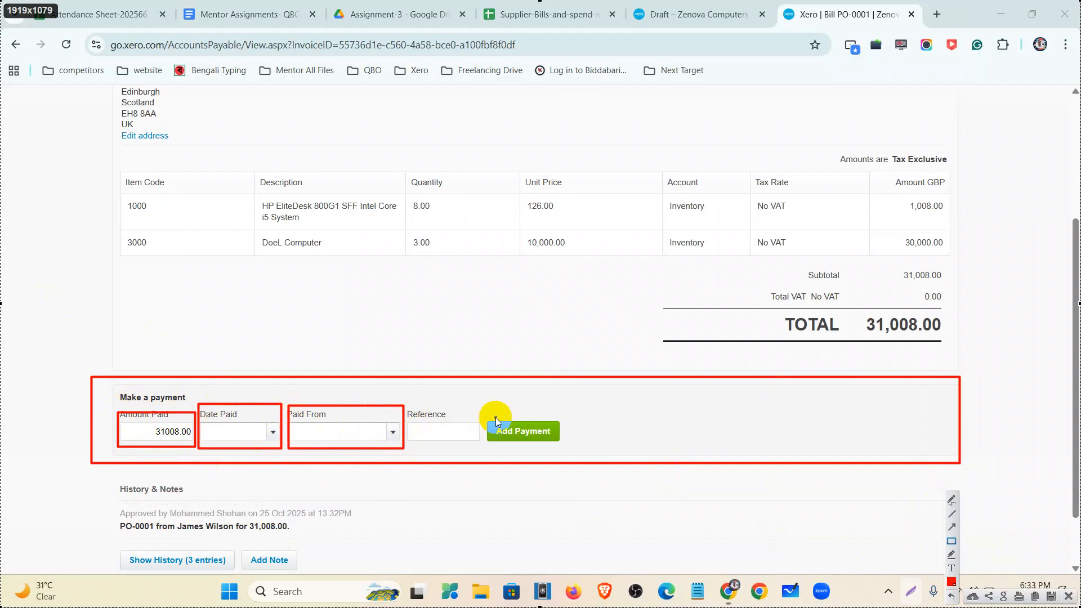
pyautogui.moveTo(490, 414); pyautogui.dragTo(566, 447)
pyautogui.click(1070, 599)
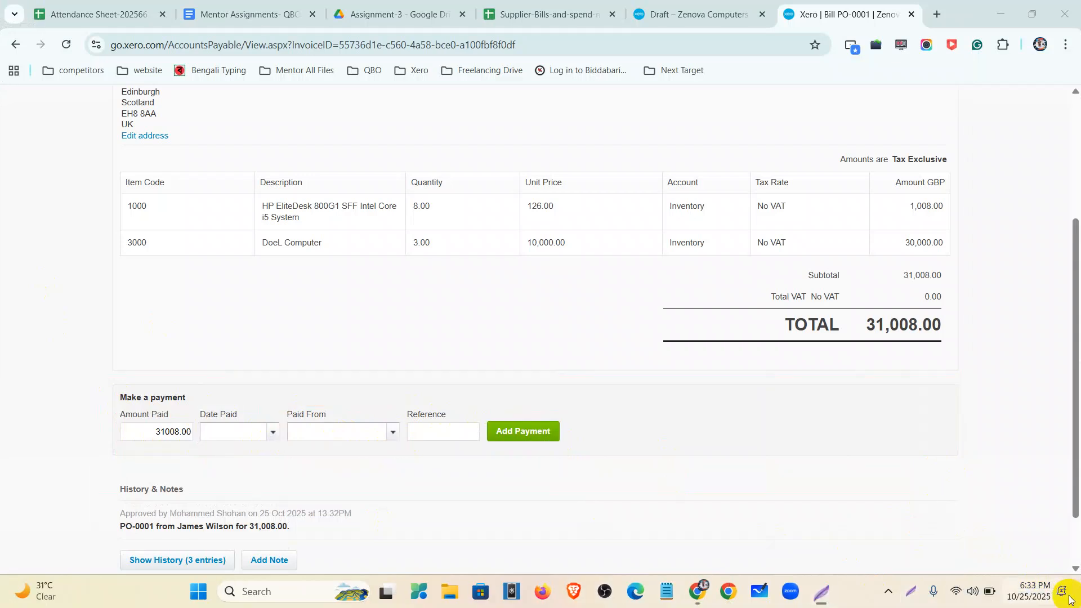
# Set the bill payment's date to 14 Mar 2024.
pyautogui.click(272, 431)
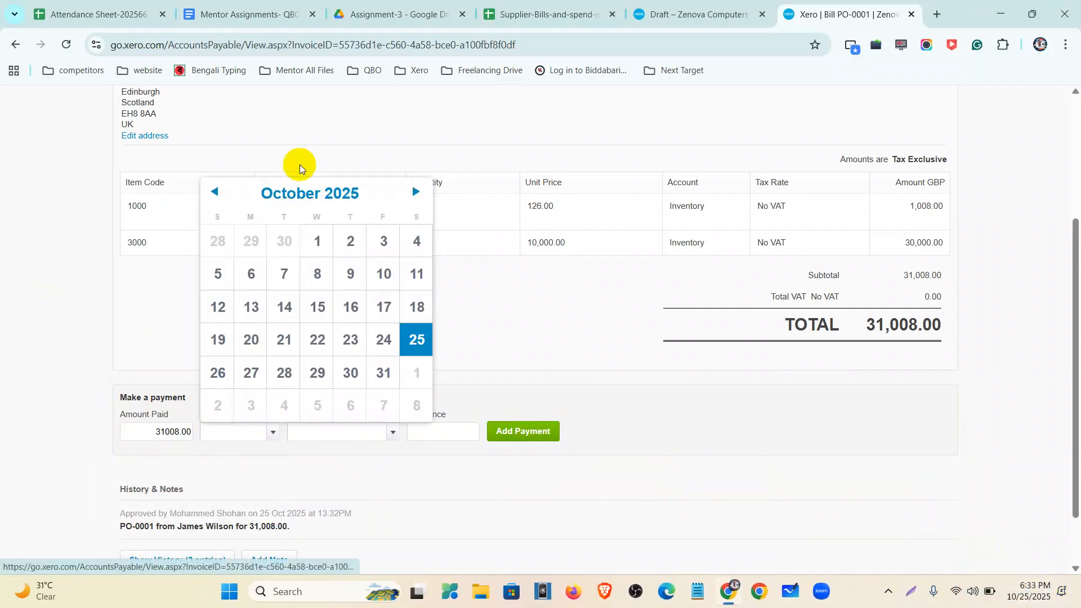
pyautogui.scroll(3, 462, 214)
pyautogui.scroll(-3, 462, 214)
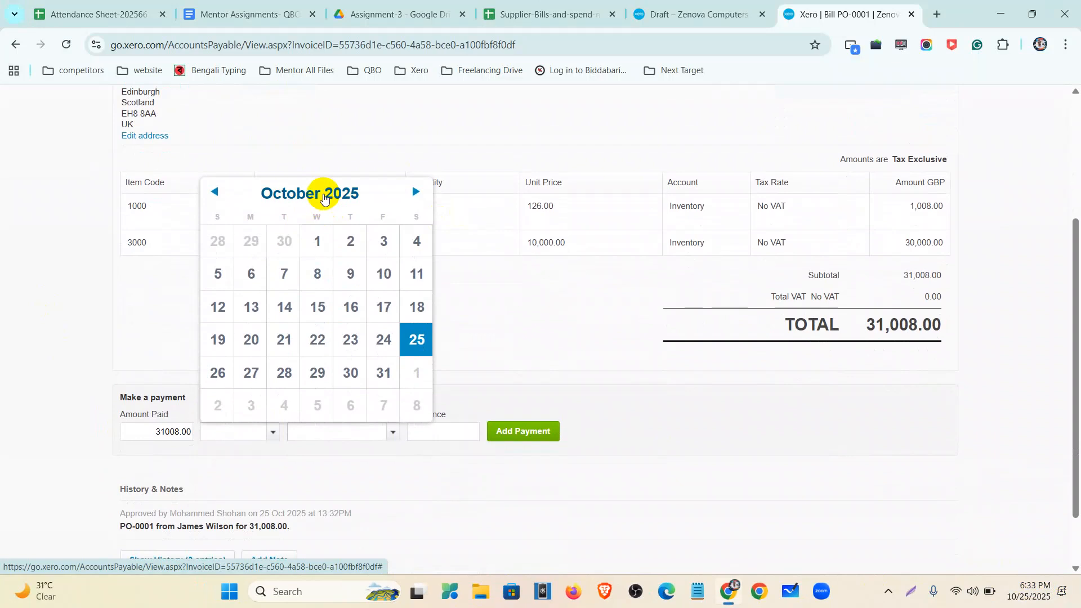
pyautogui.click(324, 196)
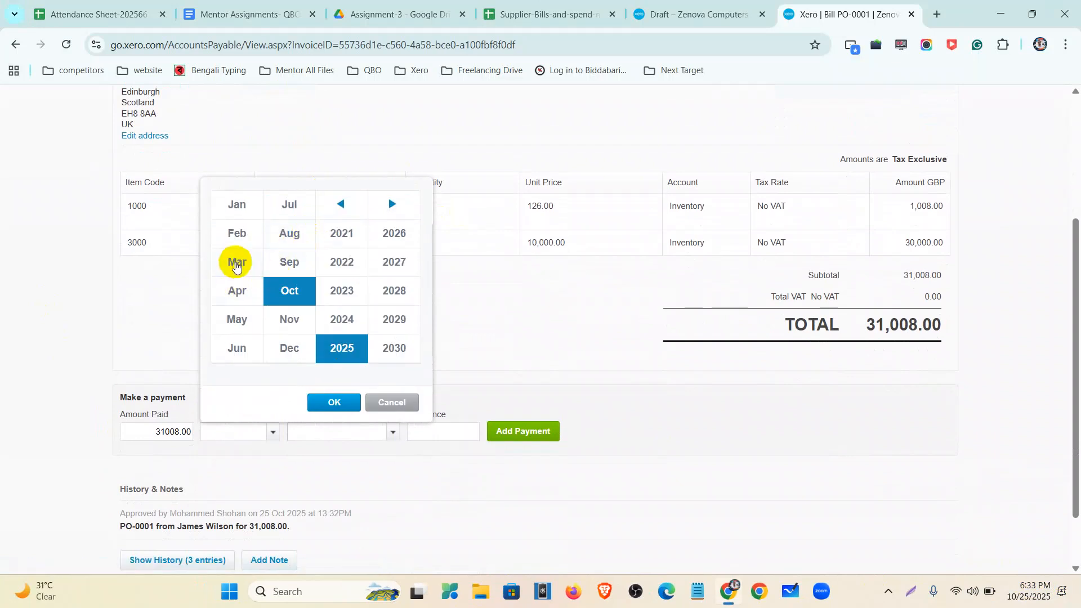
pyautogui.click(236, 264)
pyautogui.click(342, 320)
pyautogui.click(344, 402)
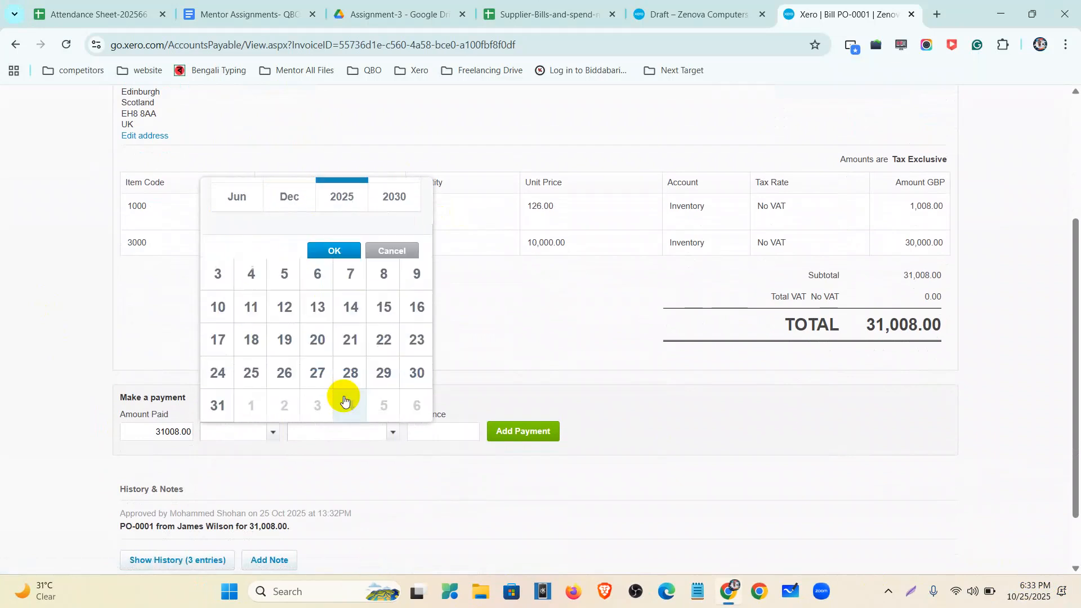
pyautogui.click(359, 309)
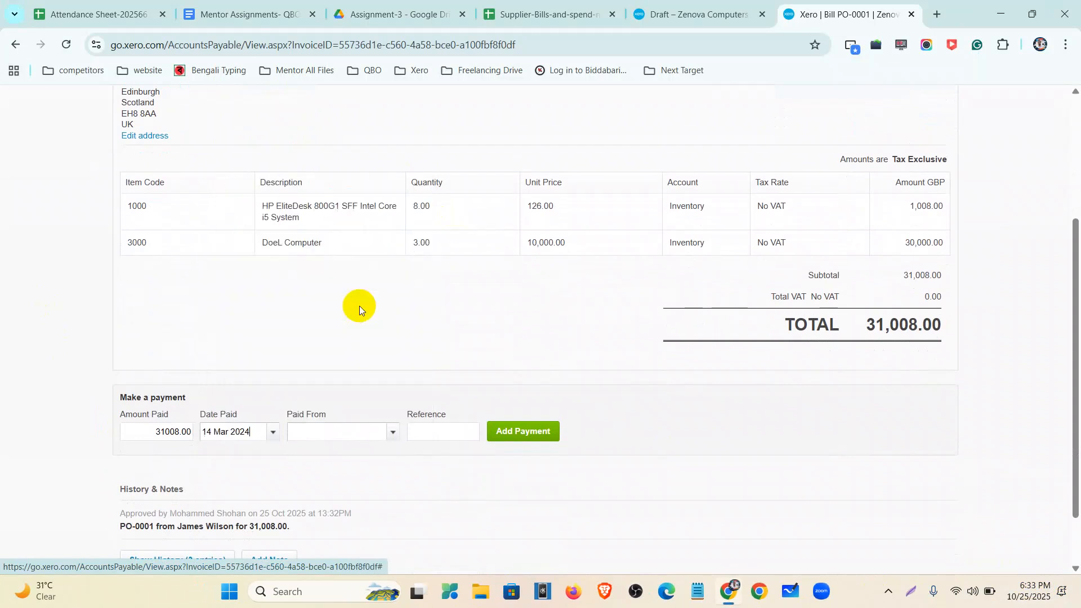
# Choose 641 - Metro Bank-Savings as the account paid from and add the full payment to the bill.
pyautogui.click(393, 434)
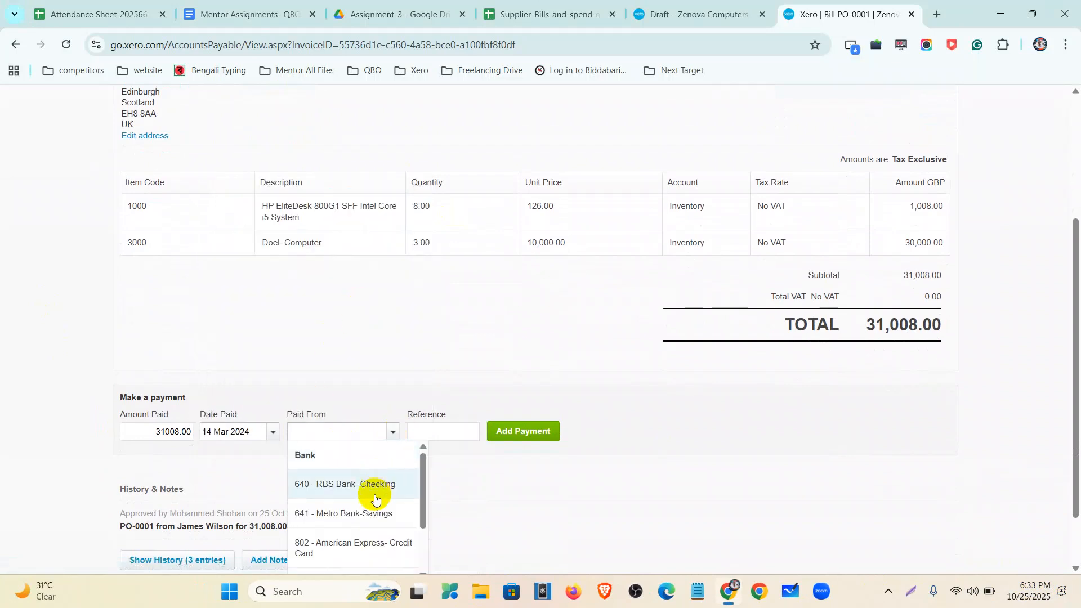
pyautogui.click(369, 513)
pyautogui.click(559, 431)
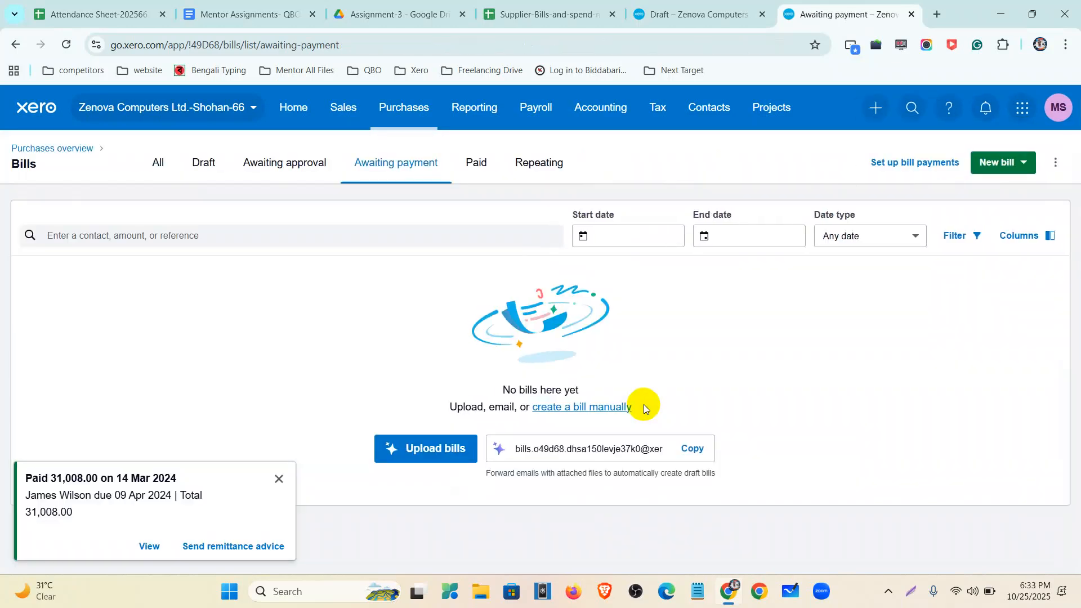
# Select bill PO-0001 among the paid bills and print it to a PDF.
pyautogui.click(279, 478)
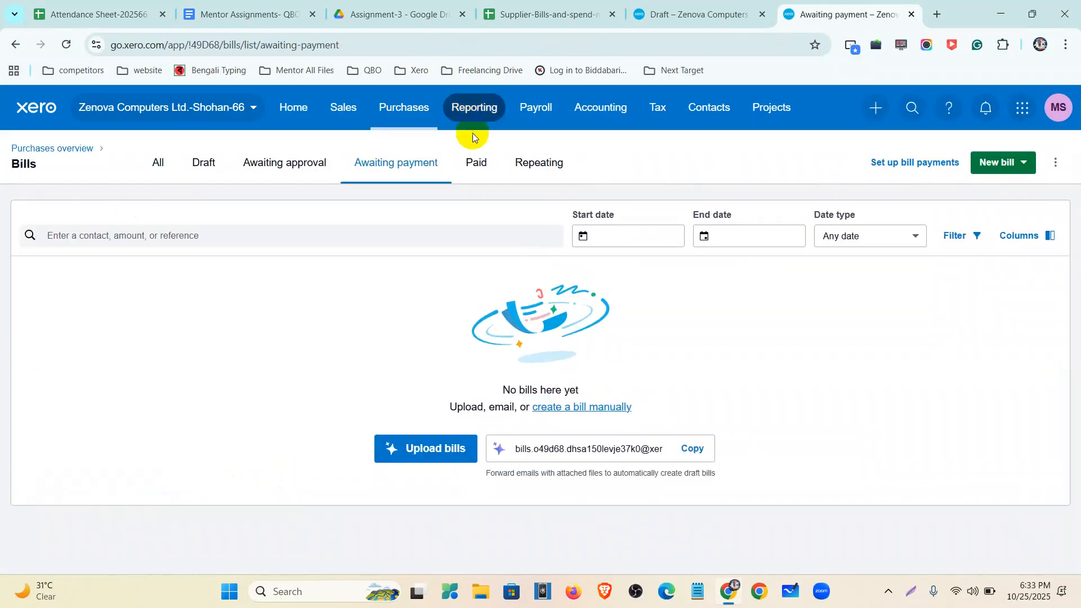
pyautogui.click(477, 163)
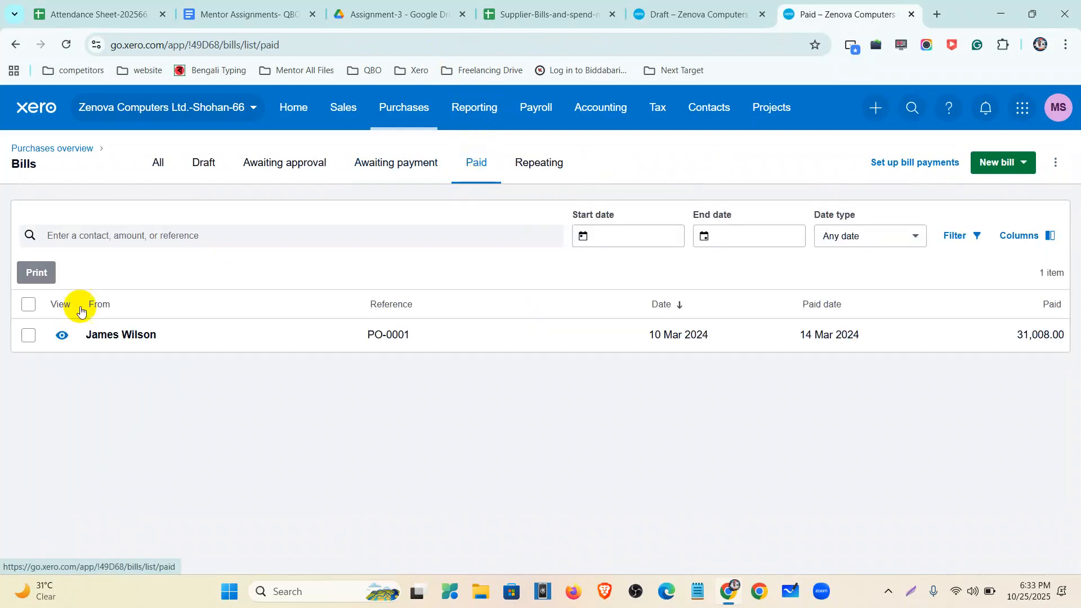
pyautogui.click(33, 272)
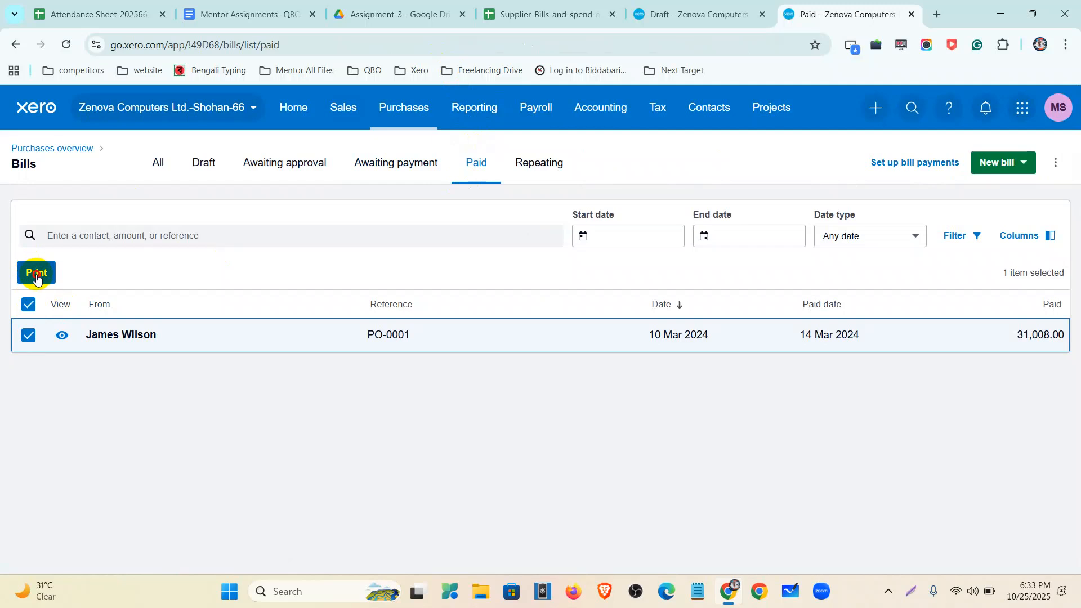
pyautogui.click(644, 369)
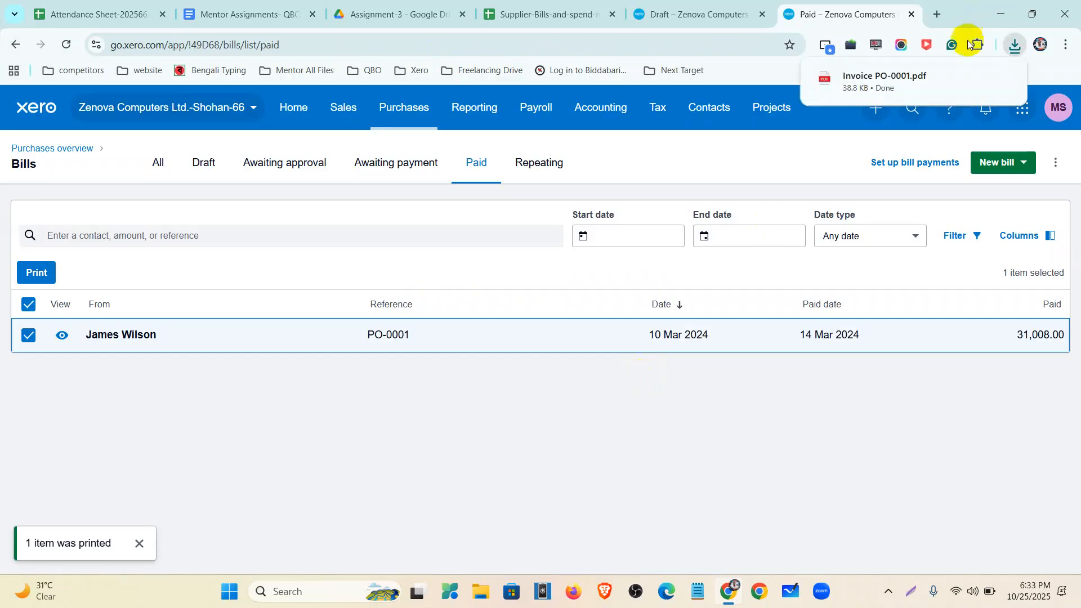
# Open the downloaded Invoice PO-0001.pdf, review its details down to the end and close it.
pyautogui.click(909, 94)
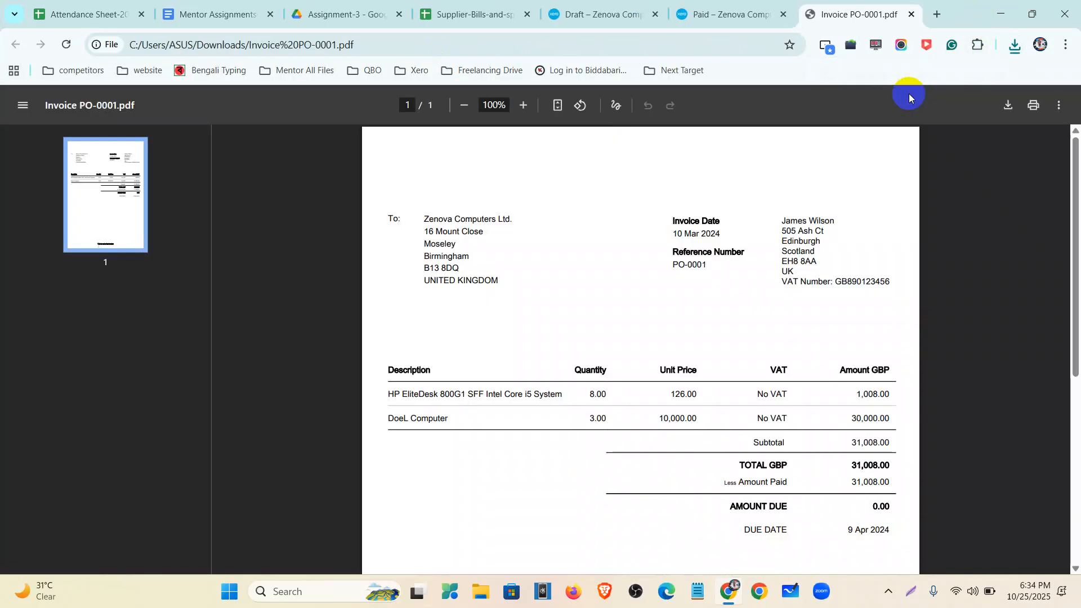
pyautogui.scroll(-5, 697, 263)
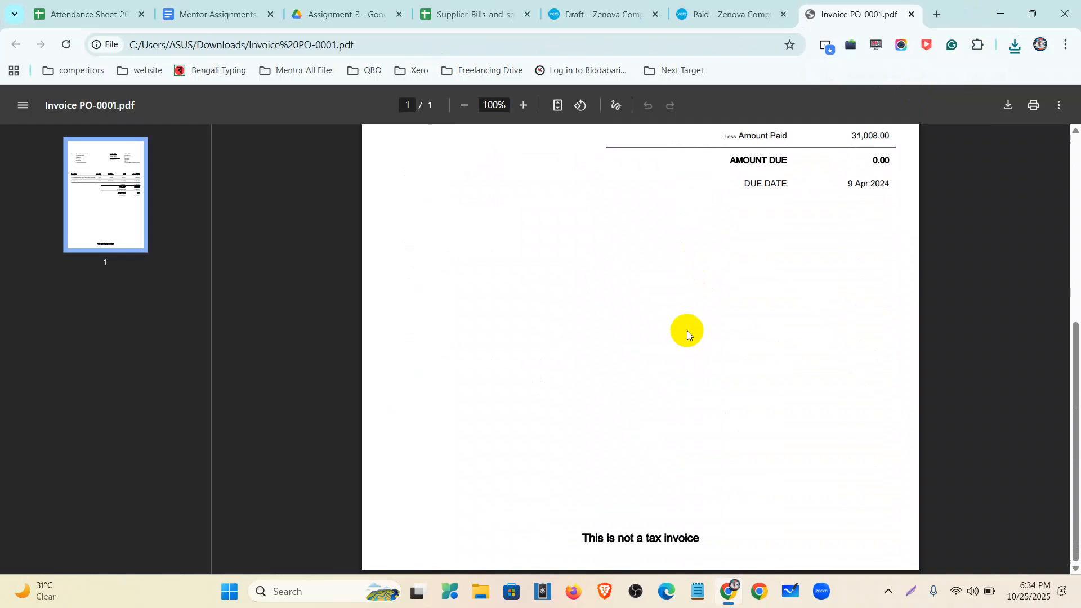
pyautogui.scroll(5, 687, 335)
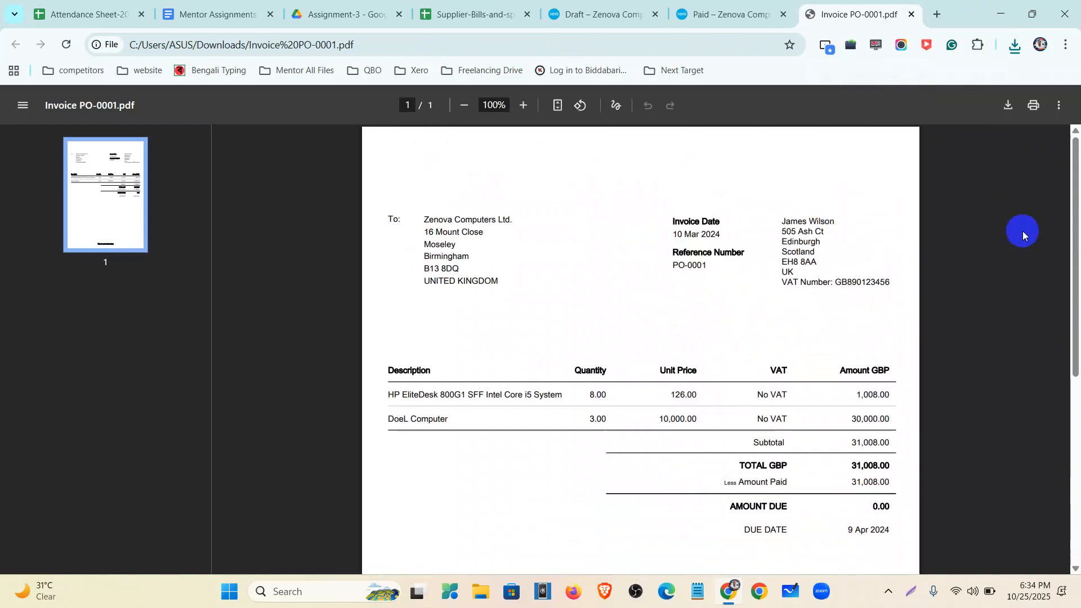
pyautogui.click(911, 14)
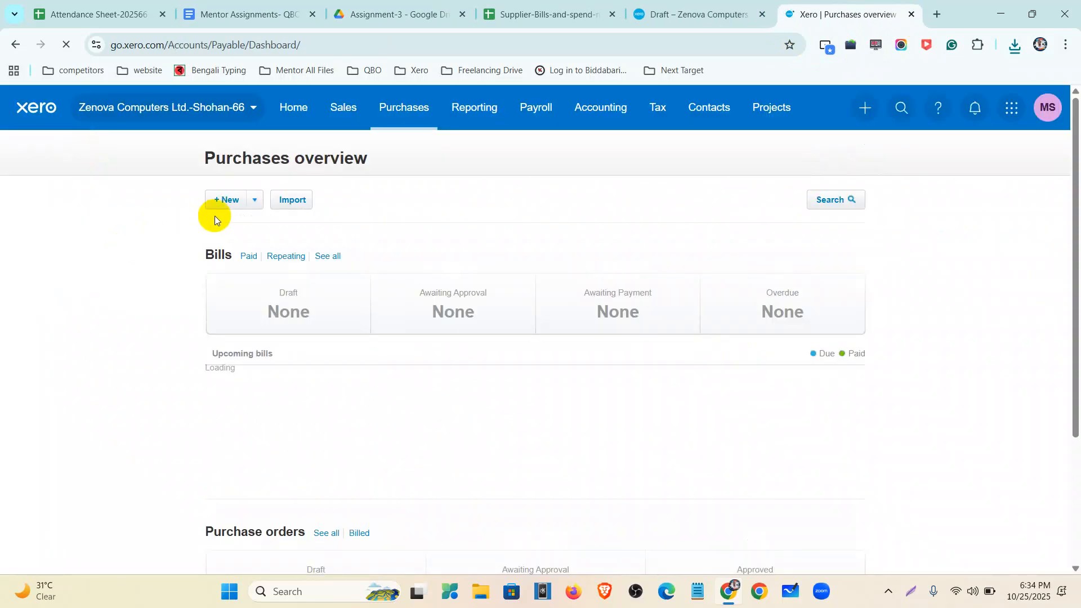
# Create a new bill from the purchases overview and choose the first suggested contact for "s" as the supplier.
pyautogui.click(254, 210)
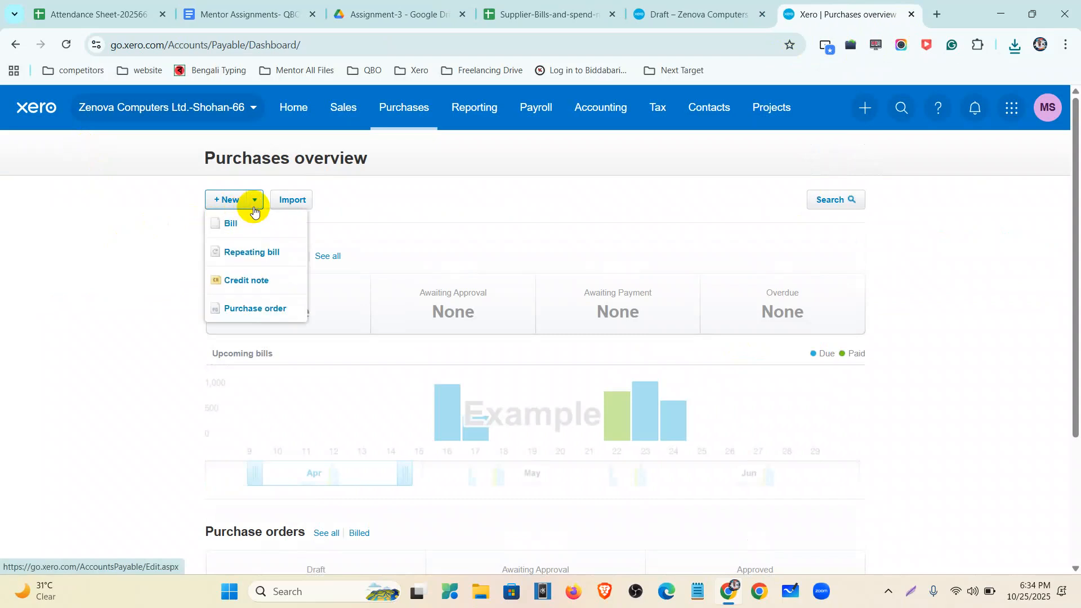
pyautogui.click(253, 225)
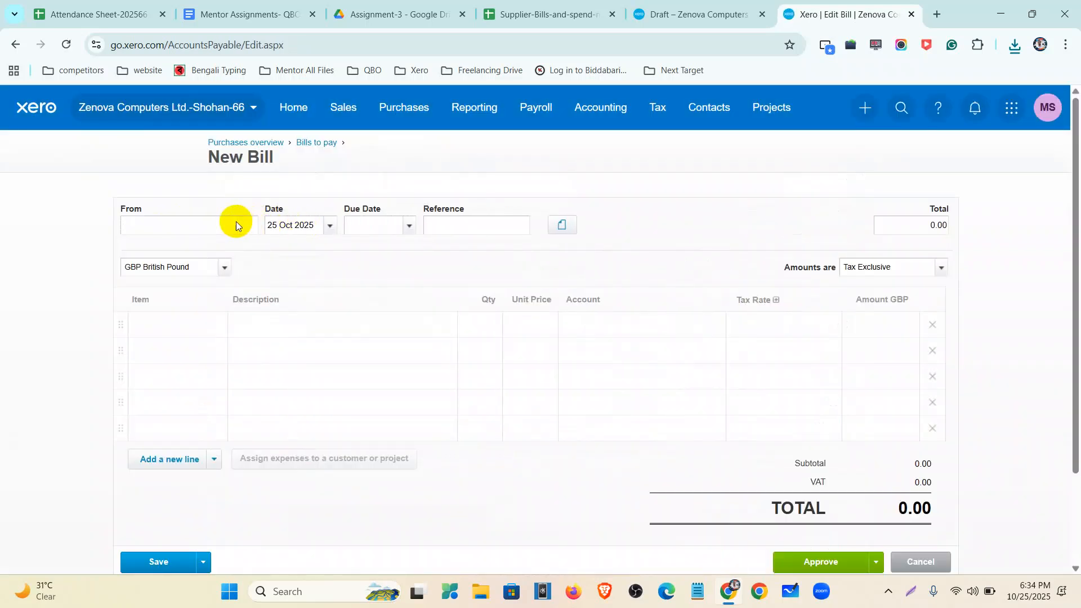
pyautogui.write('s')
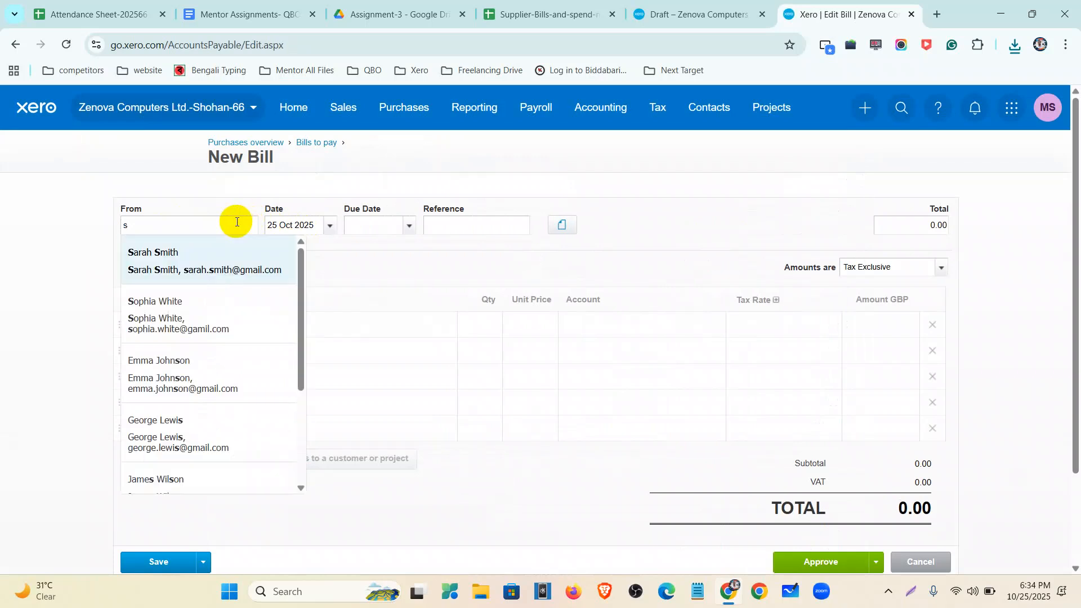
pyautogui.click(213, 269)
# Set the new bill's date to 18 May 2024.
pyautogui.click(322, 231)
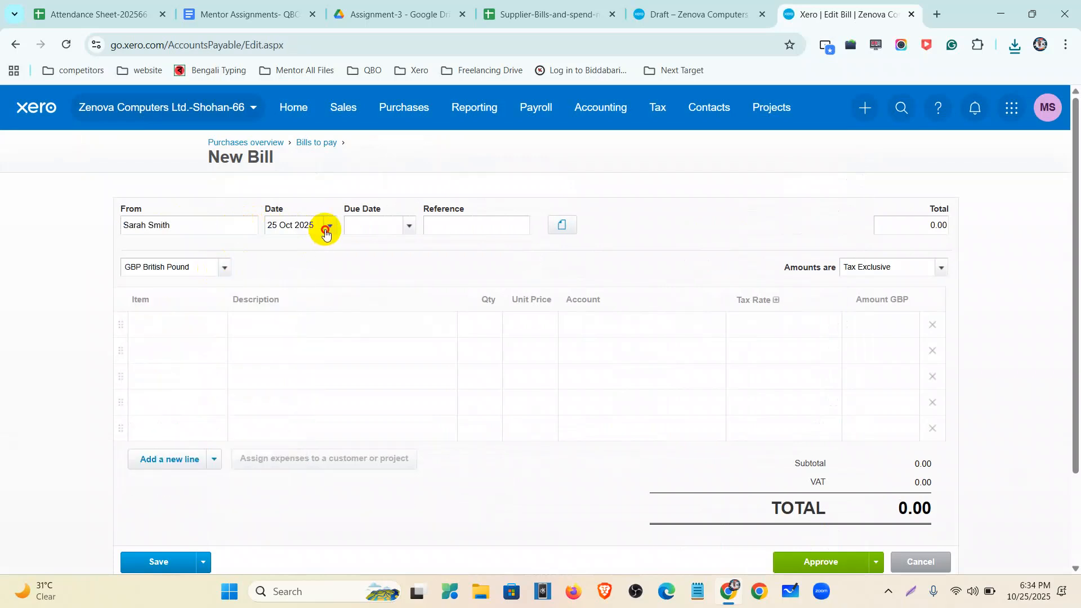
pyautogui.click(329, 226)
pyautogui.click(341, 248)
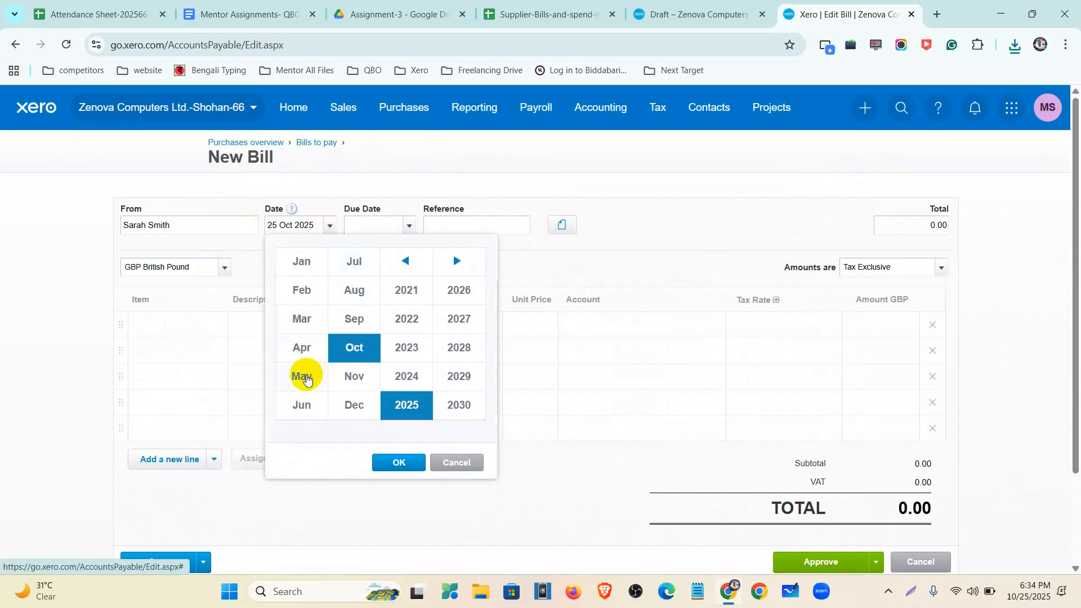
pyautogui.click(302, 376)
pyautogui.click(407, 377)
pyautogui.click(408, 472)
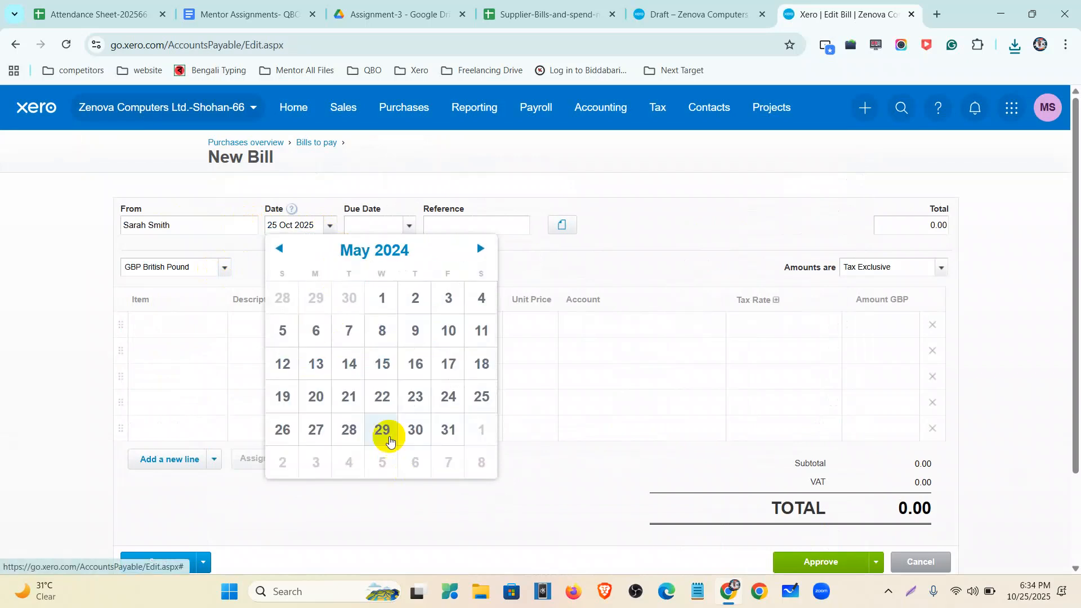
pyautogui.click(480, 363)
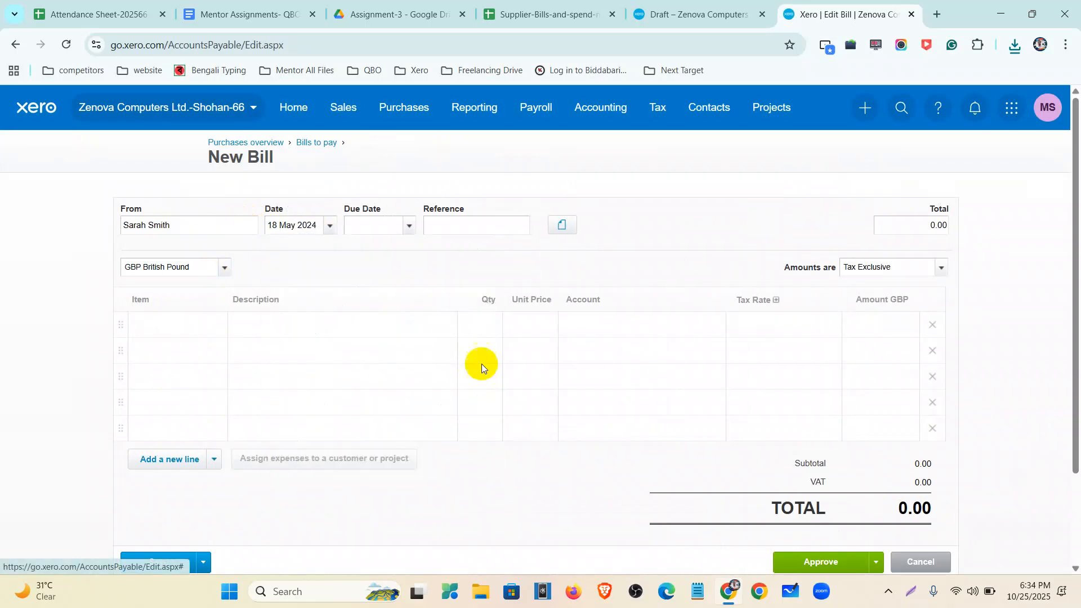
# Set the bill's due date to 17 Jun 2024.
pyautogui.click(410, 228)
pyautogui.click(415, 248)
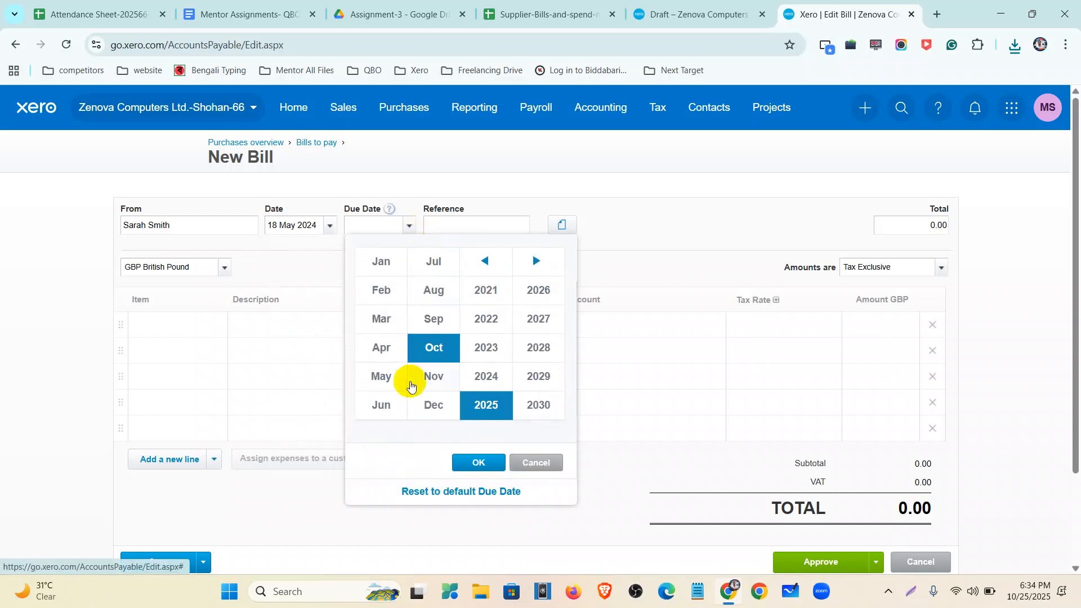
pyautogui.click(390, 401)
pyautogui.click(486, 376)
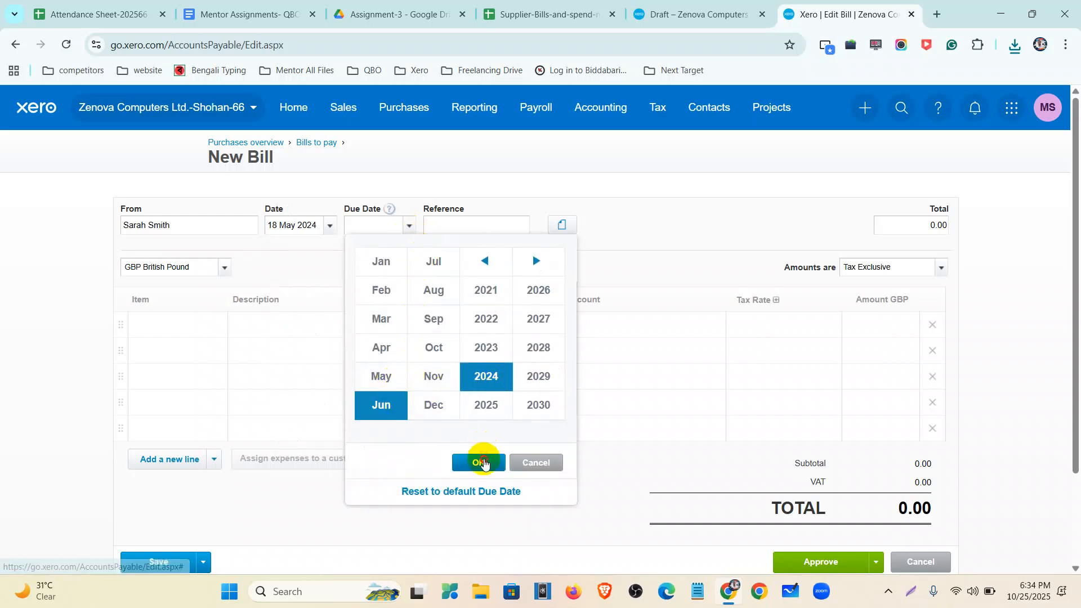
pyautogui.click(480, 462)
pyautogui.click(396, 396)
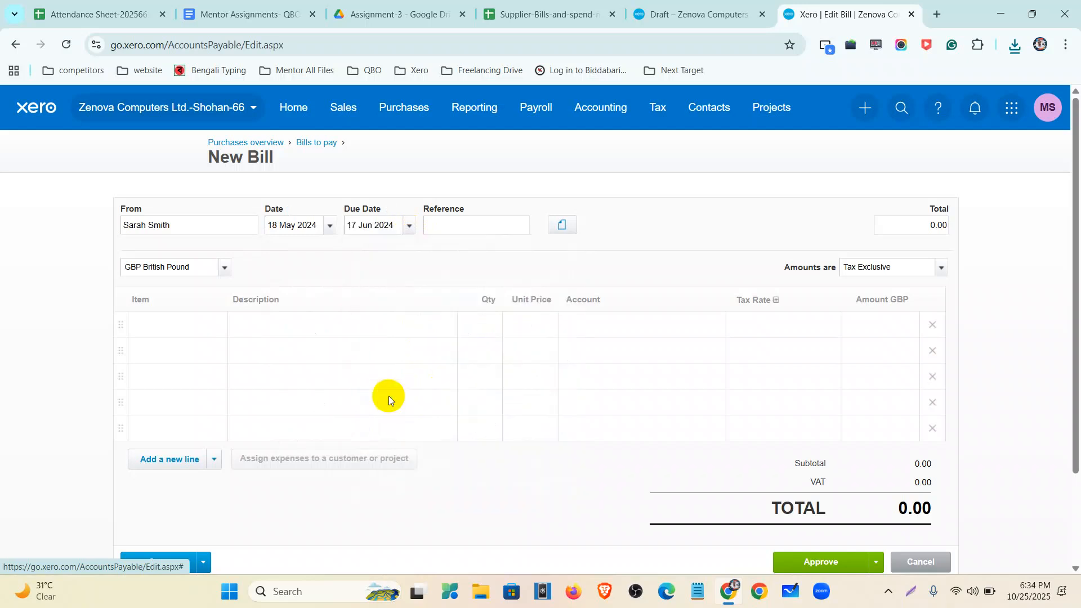
# Add item 1003 Lenovo ThinkPad T550 Business 15.6 on the first line and item 1014 Wireless Mouse on the second.
pyautogui.click(214, 324)
pyautogui.scroll(-1, 198, 410)
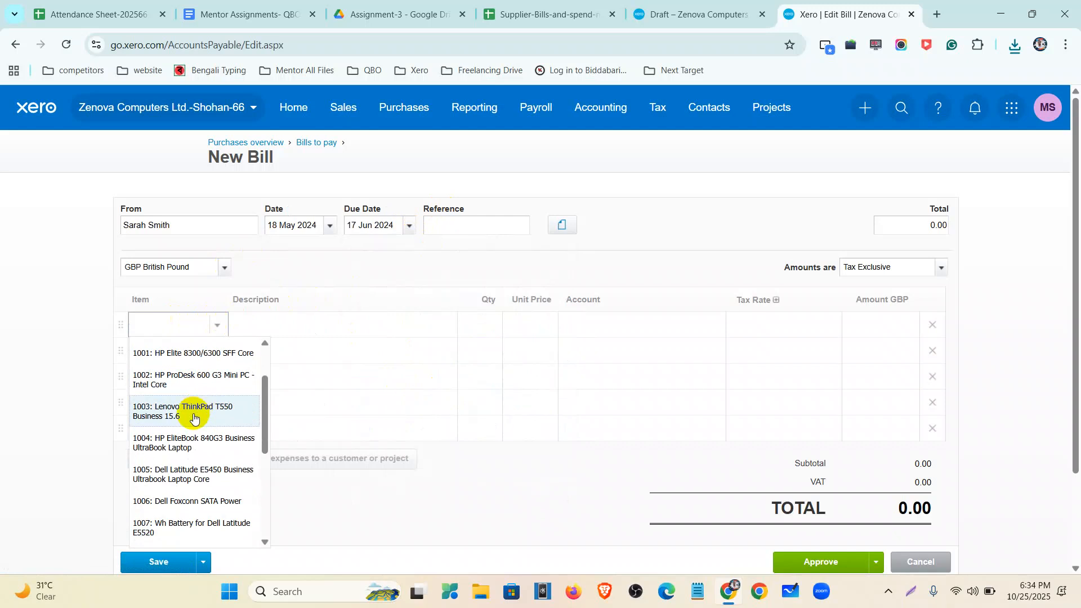
pyautogui.click(193, 415)
pyautogui.click(188, 353)
pyautogui.click(217, 361)
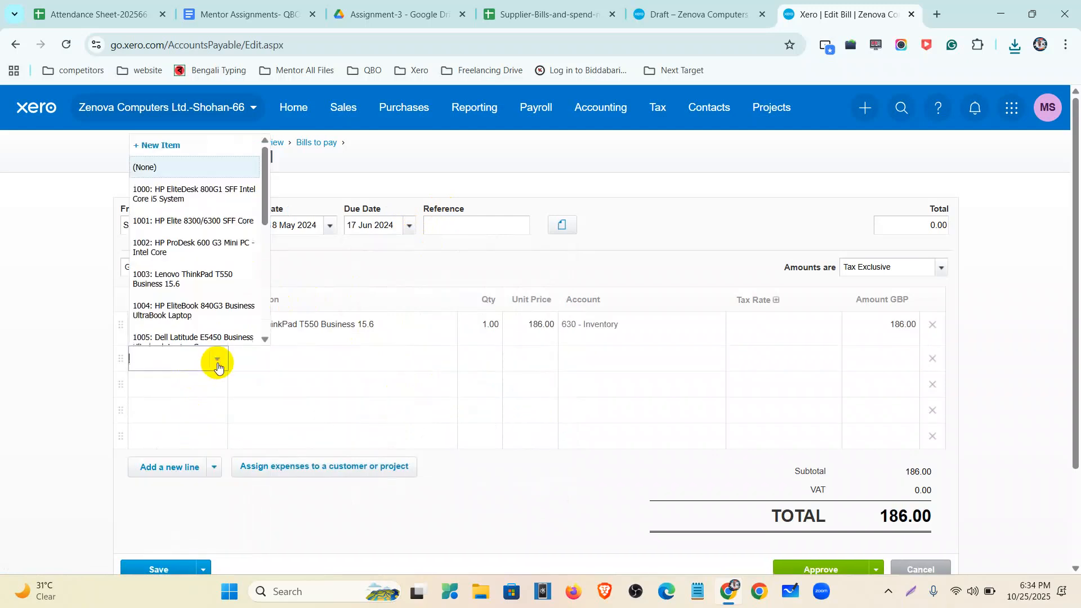
pyautogui.scroll(-3, 213, 282)
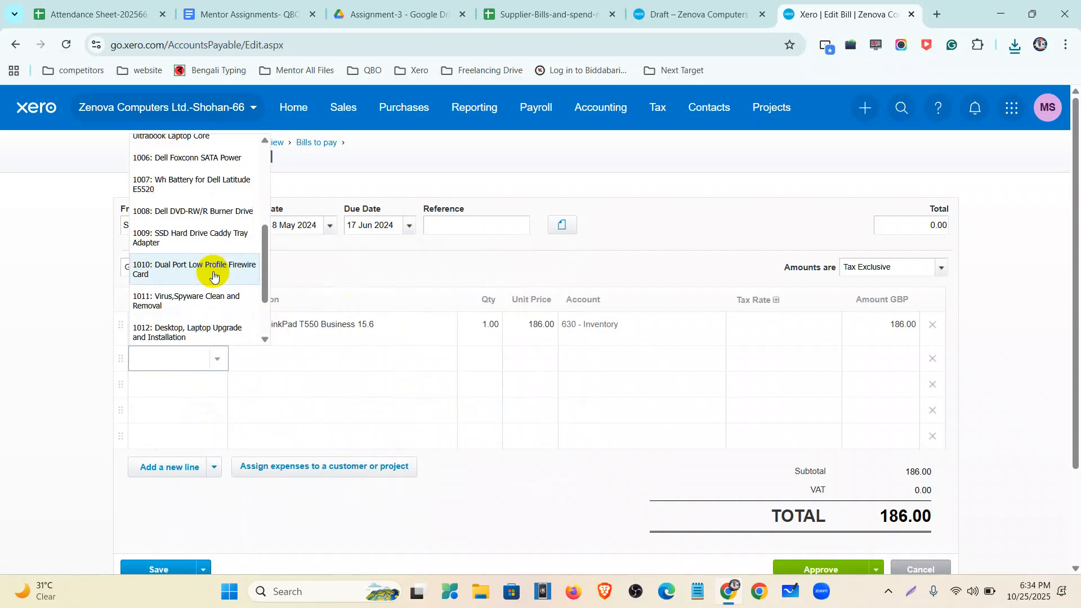
pyautogui.scroll(-2, 197, 307)
pyautogui.click(199, 314)
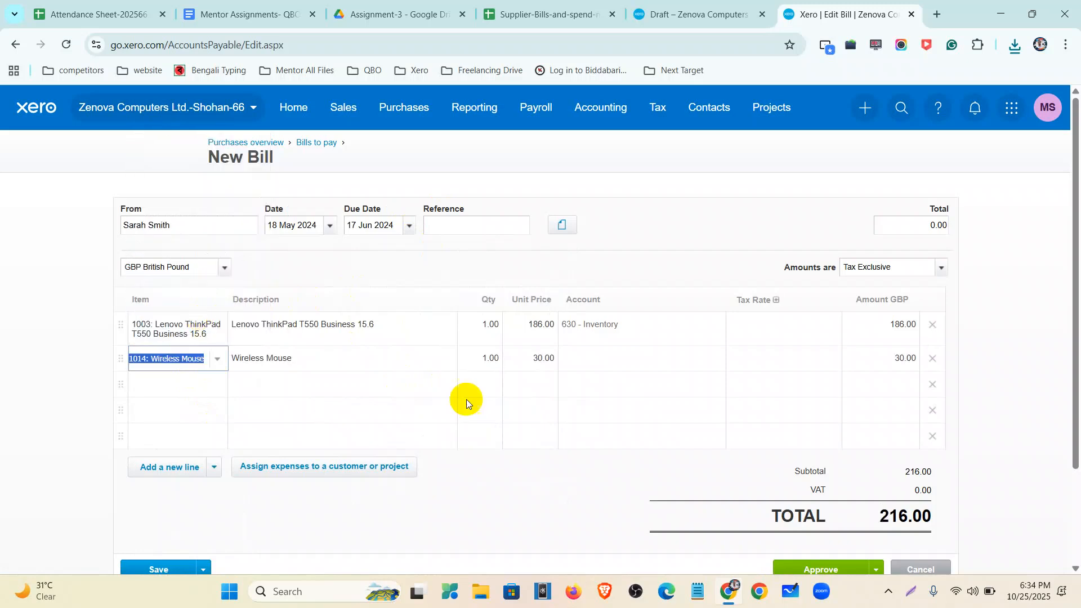
# Set the quantity to 10 for the Lenovo ThinkPad line and 25 for the Wireless Mouse line.
pyautogui.click(488, 330)
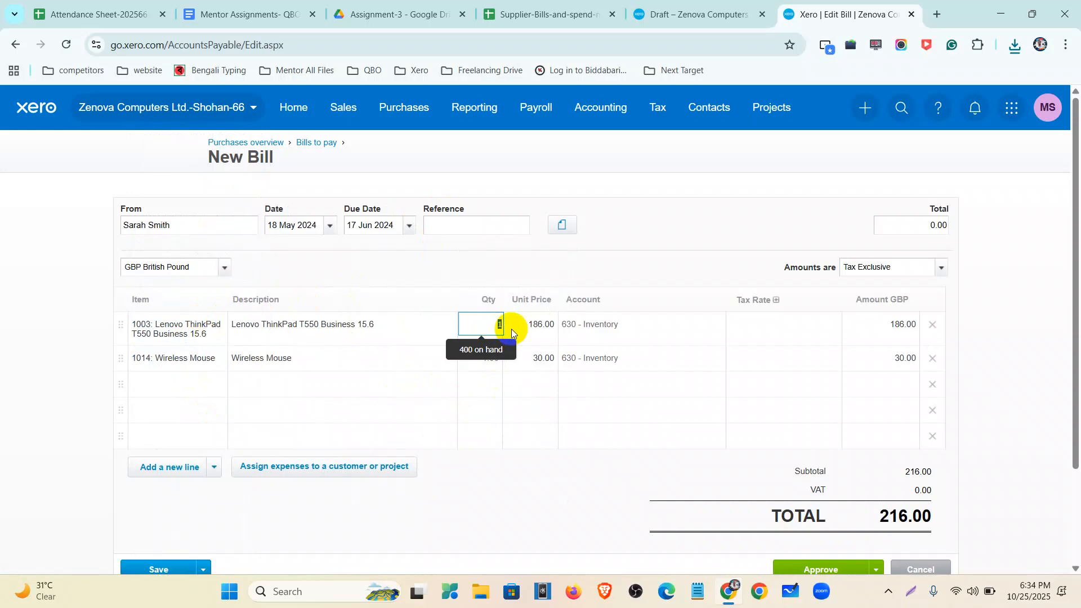
pyautogui.write('10')
pyautogui.click(492, 359)
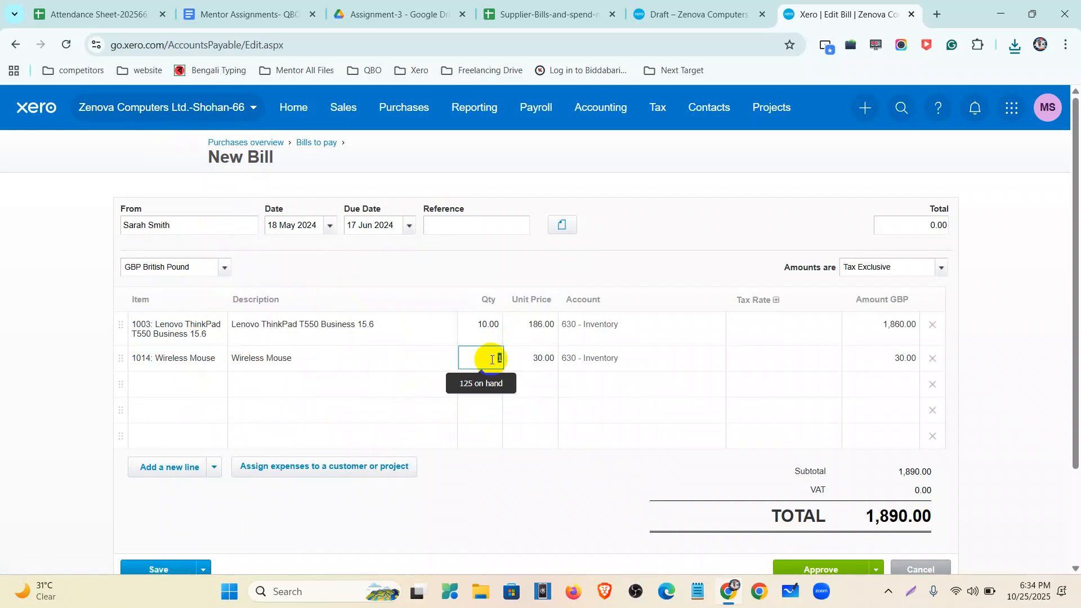
pyautogui.write('25')
# Set the tax rate of both item lines to 20% (VAT on Expenses).
pyautogui.click(755, 321)
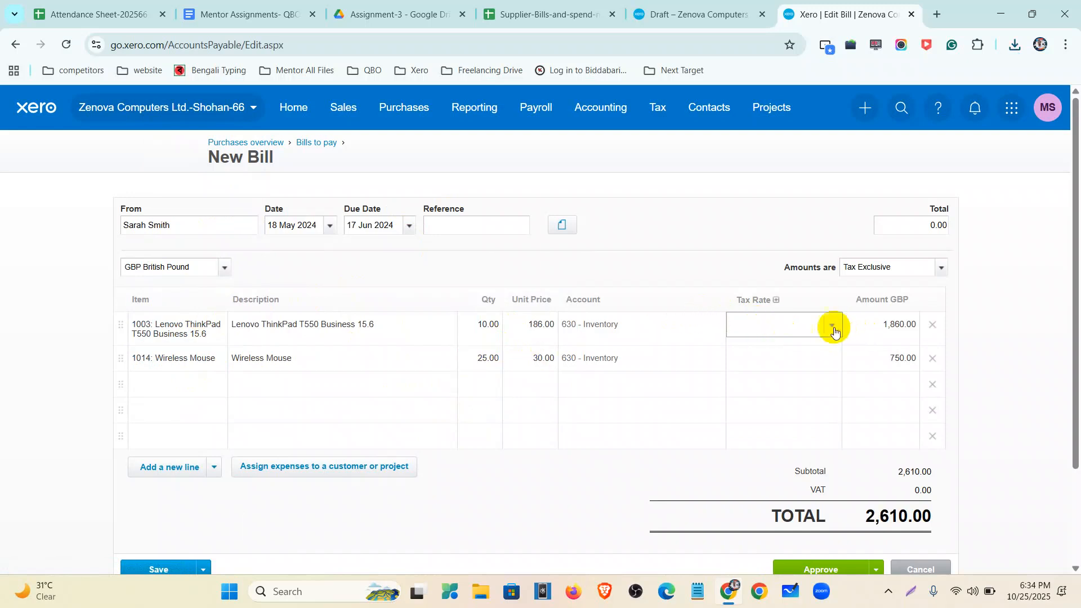
pyautogui.click(833, 328)
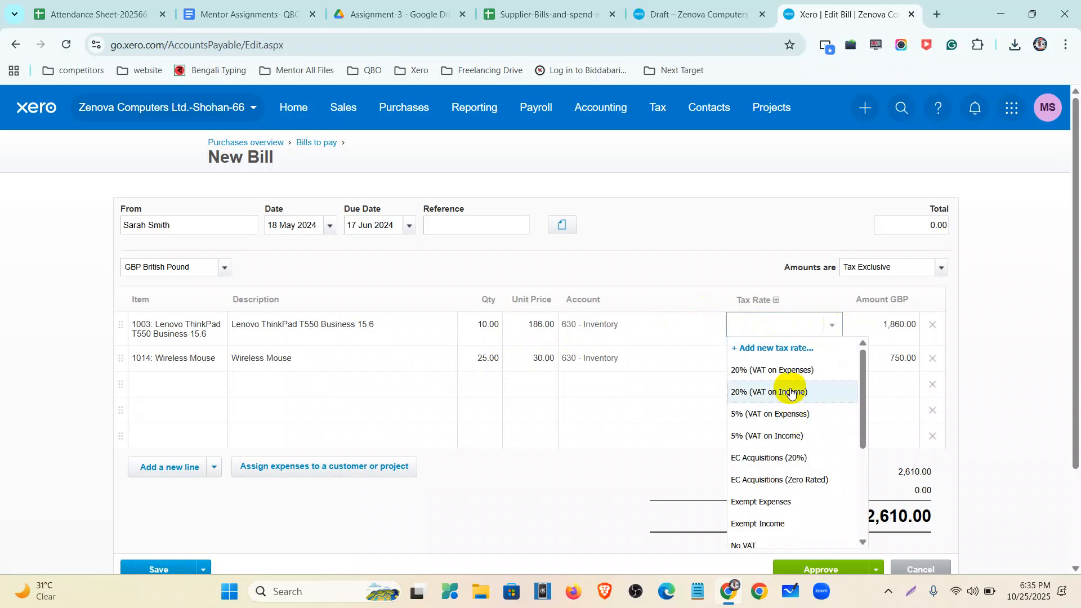
pyautogui.click(782, 370)
pyautogui.click(810, 363)
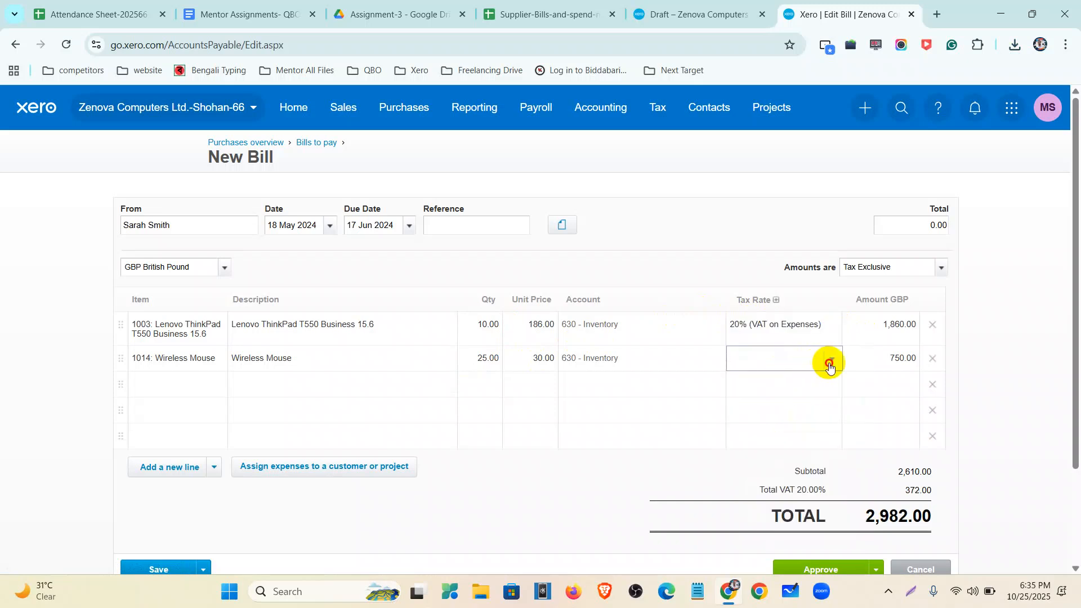
pyautogui.click(830, 361)
pyautogui.click(786, 166)
# Review the bill's lines and totals, and approve the bill.
pyautogui.scroll(-3, 665, 462)
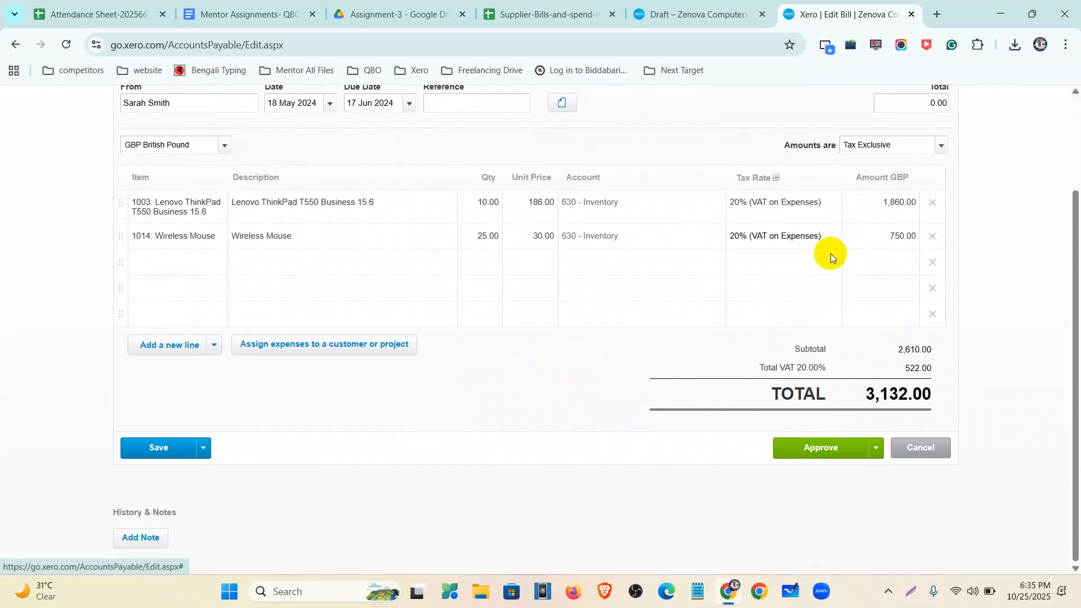
pyautogui.scroll(3, 540, 322)
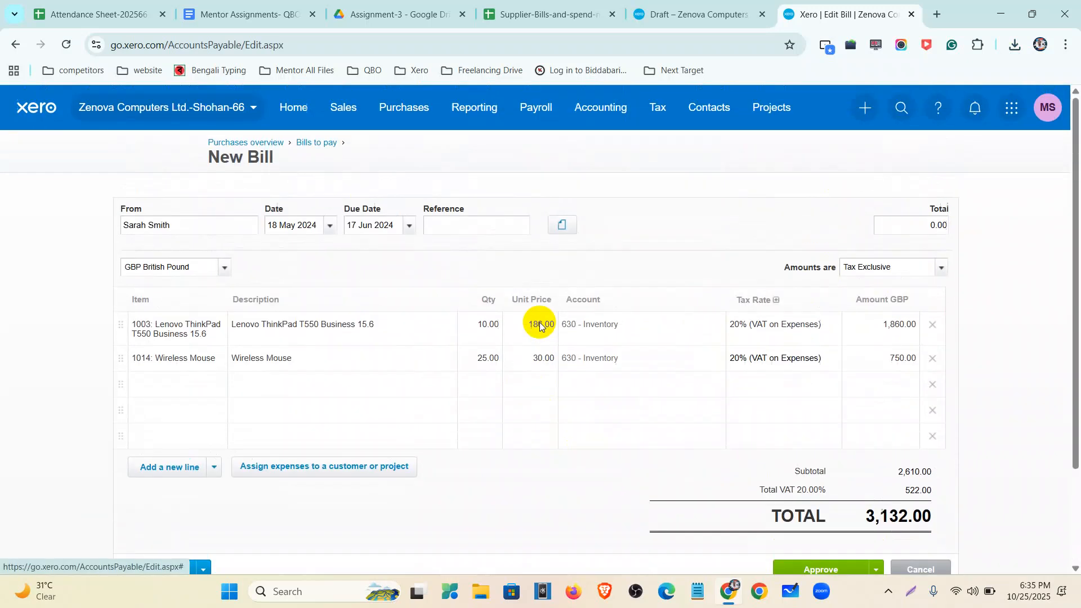
pyautogui.scroll(-3, 770, 438)
pyautogui.scroll(2, 795, 432)
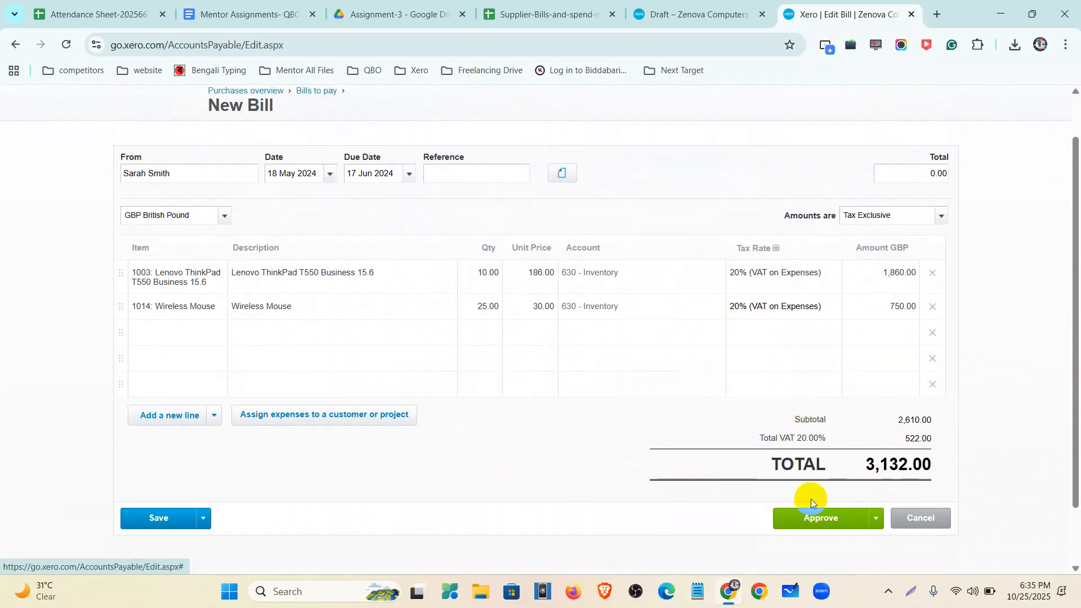
pyautogui.click(818, 519)
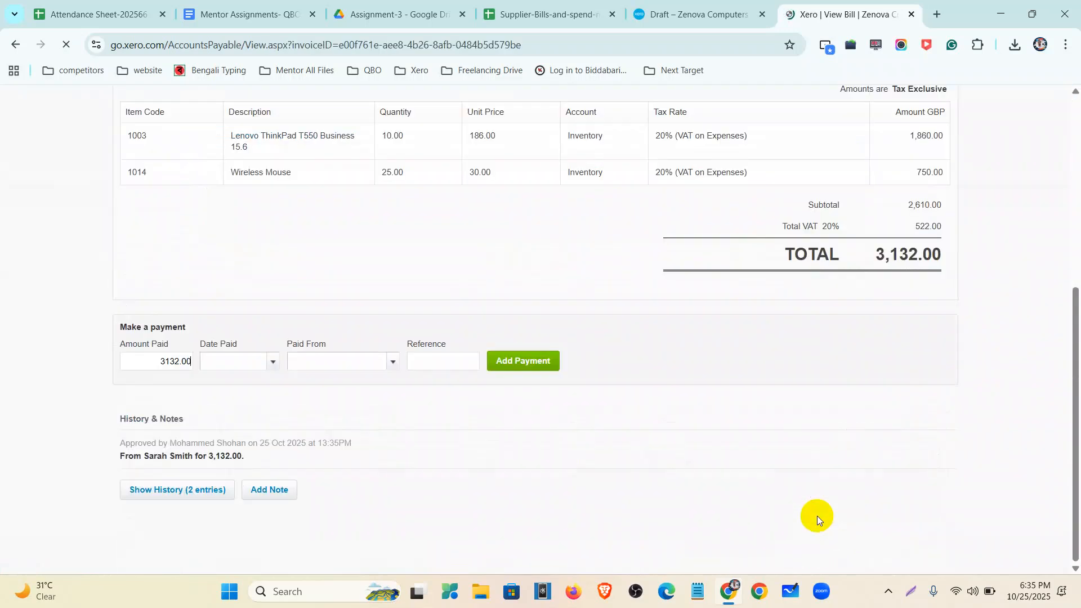
# Duplicate the approved bill's browser tab and close the older draft tab.
pyautogui.scroll(5, 411, 414)
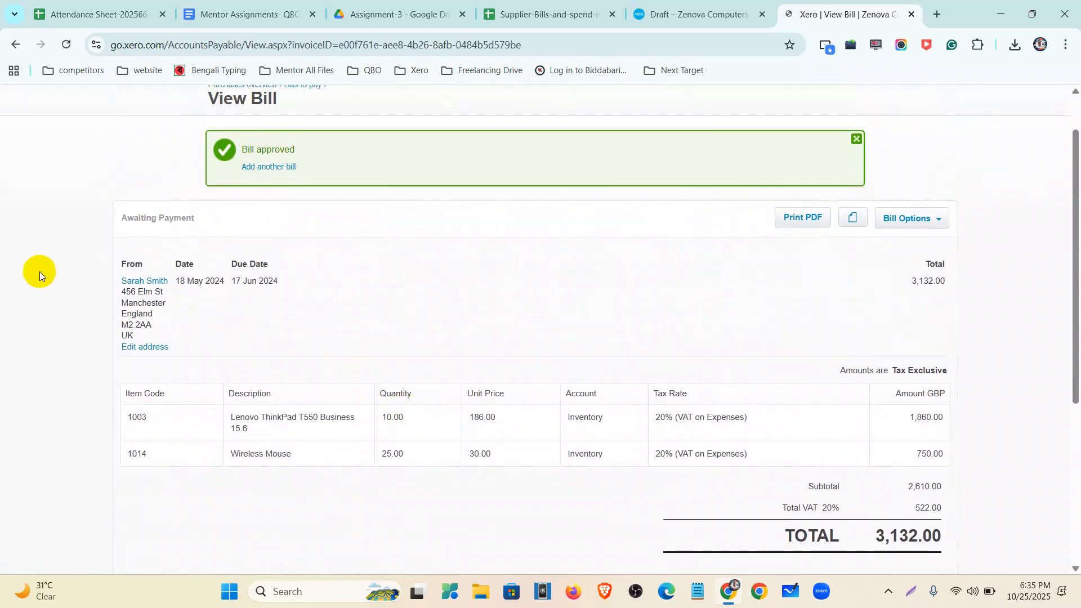
pyautogui.rightClick(822, 12)
pyautogui.click(859, 137)
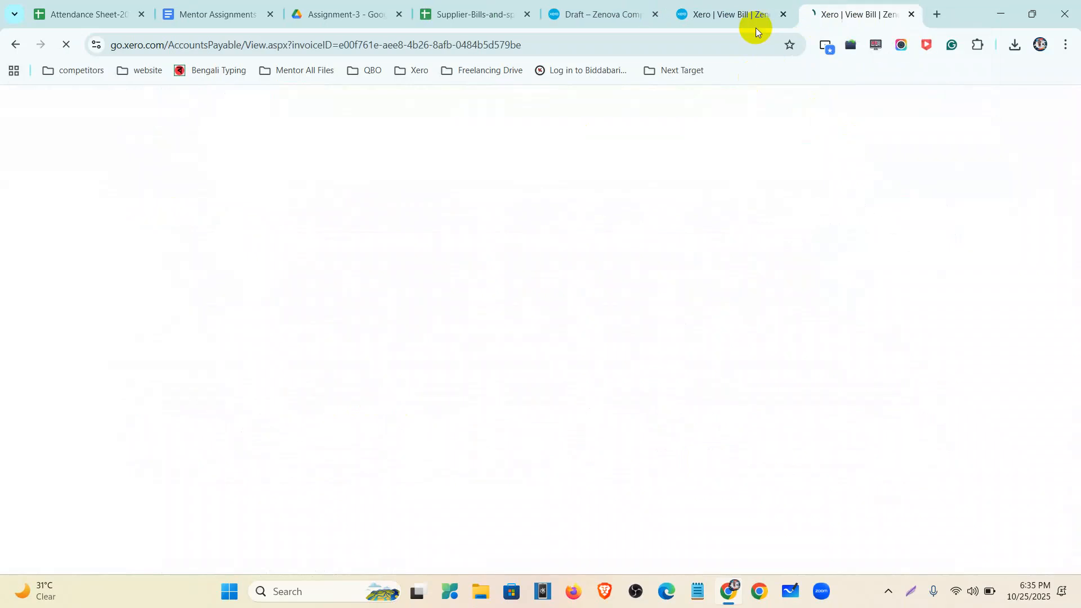
pyautogui.click(654, 15)
pyautogui.click(639, 15)
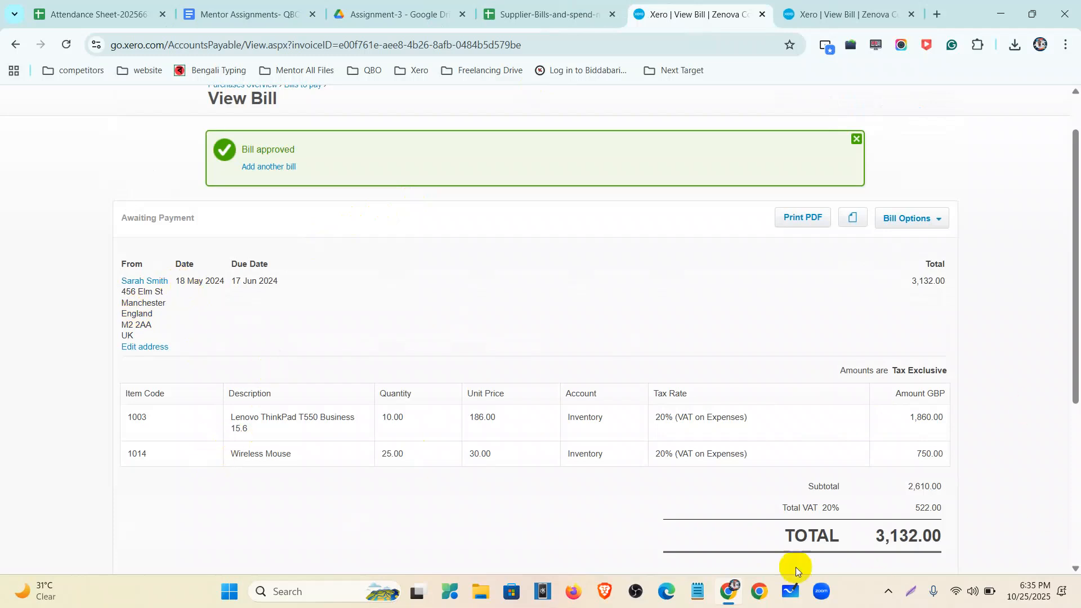
# Highlight the approved bill's total and view the available bill options in the other copy of the bill.
pyautogui.moveTo(880, 538); pyautogui.dragTo(938, 538)
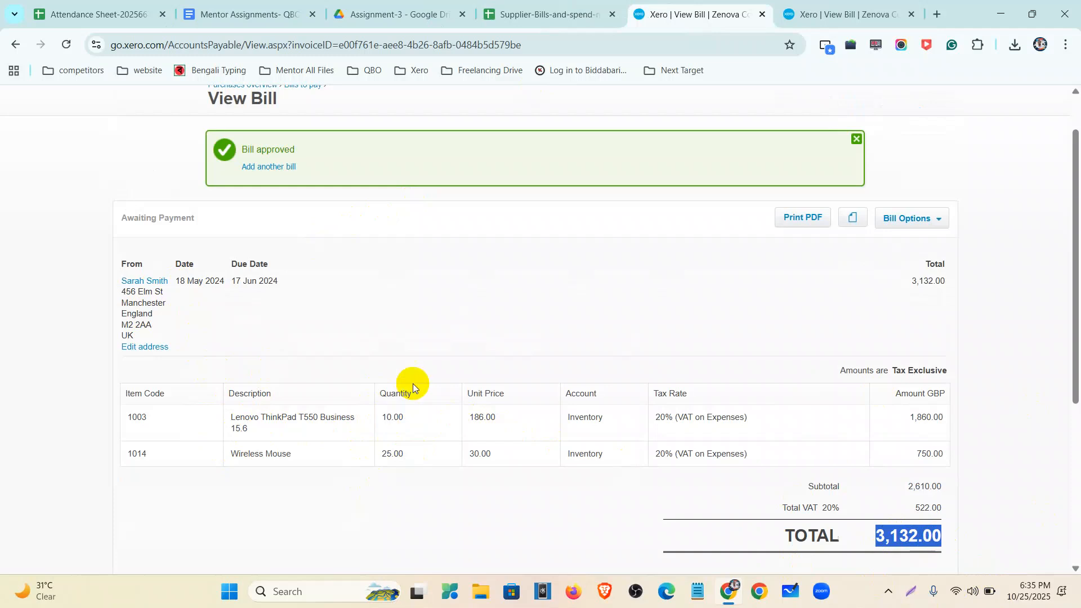
pyautogui.click(793, 12)
pyautogui.scroll(3, 403, 315)
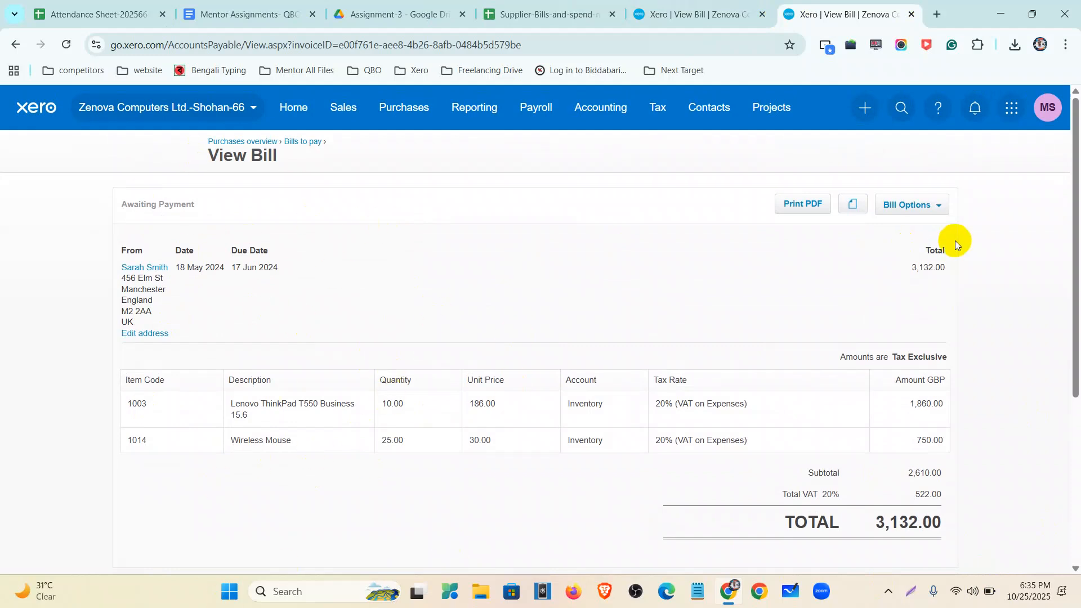
pyautogui.click(940, 205)
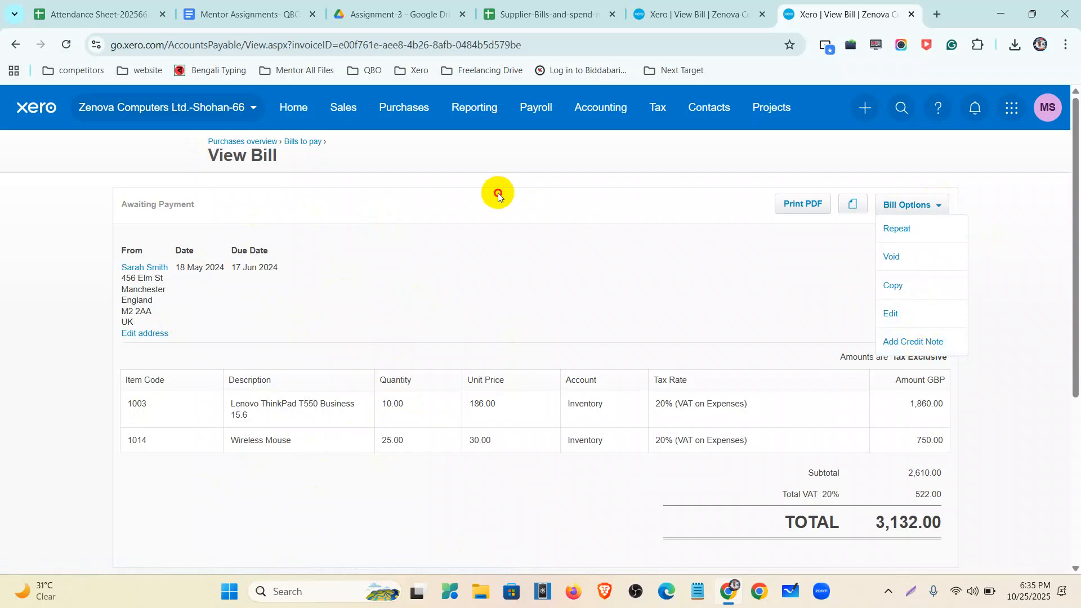
# Start a new credit note from the purchases overview.
pyautogui.click(265, 142)
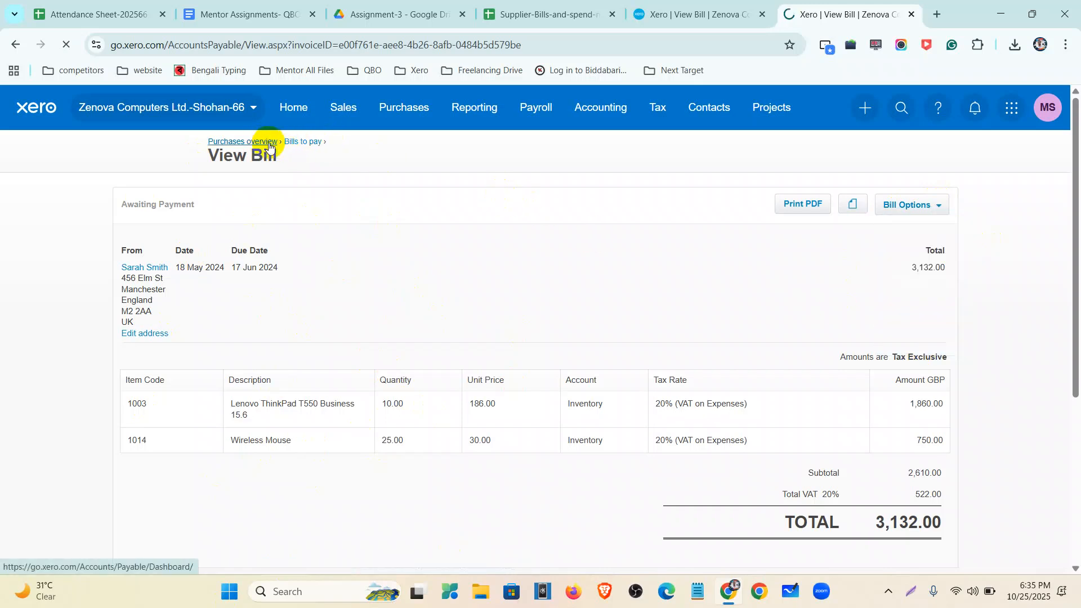
pyautogui.click(254, 200)
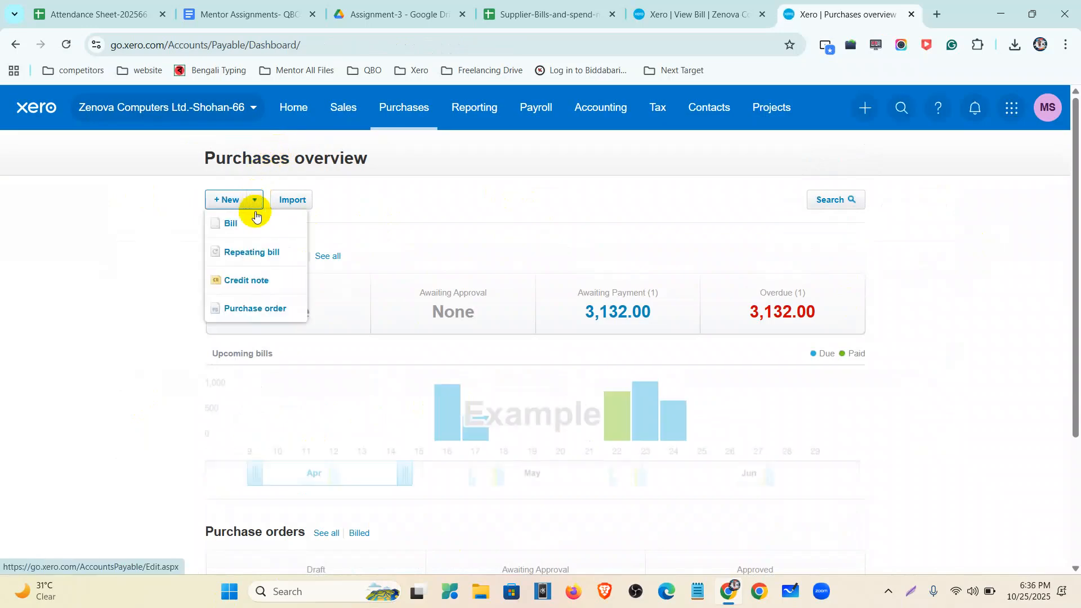
pyautogui.click(262, 286)
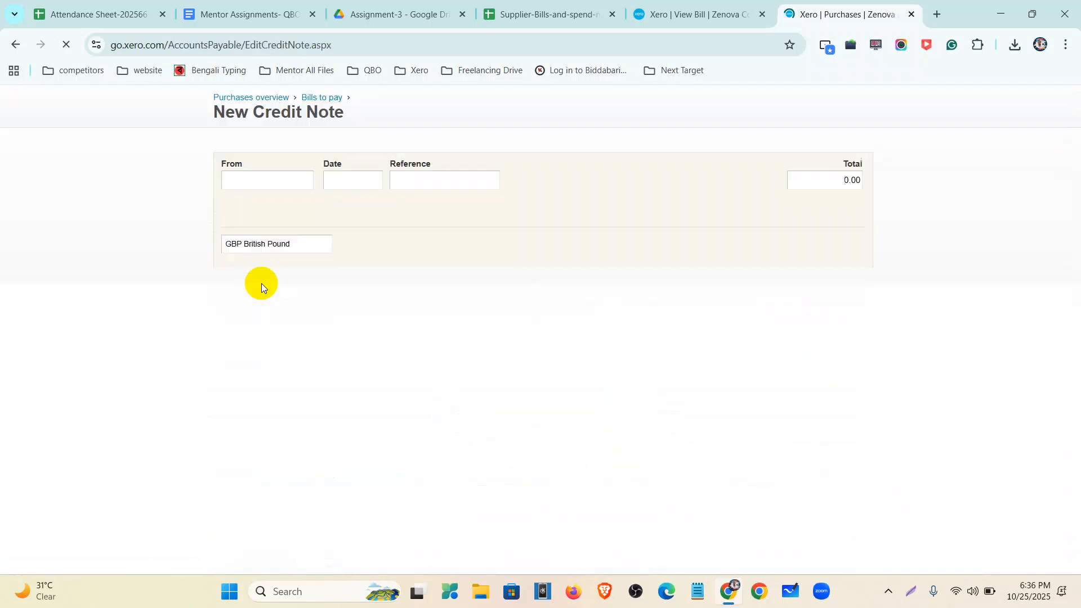
# Choose the approved bill's supplier as the credit note's contact, checking against the bill in the other tab.
pyautogui.moveTo(726, 26)
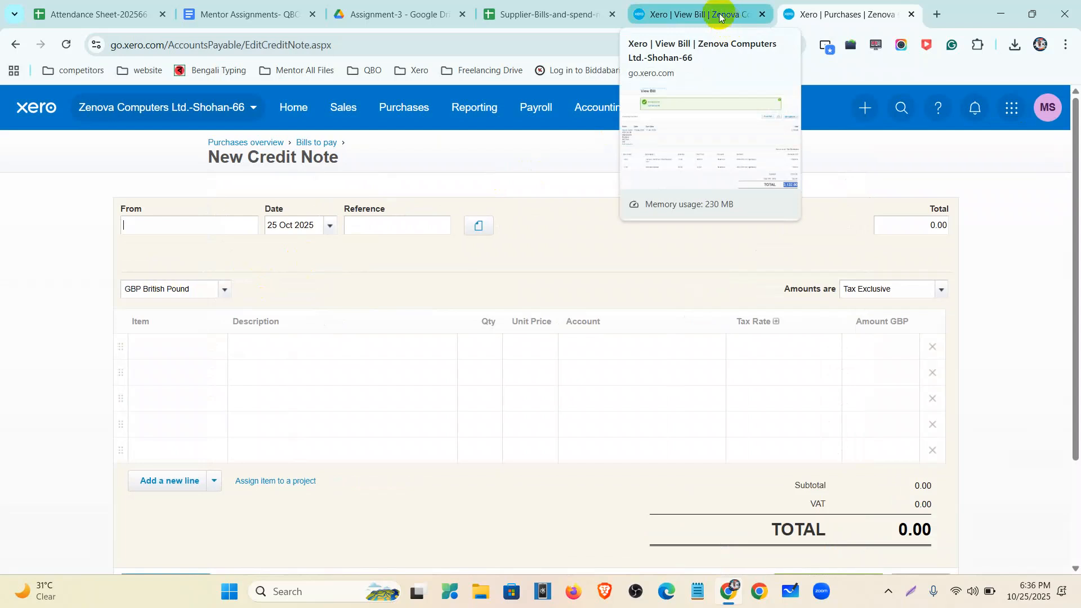
pyautogui.click(721, 18)
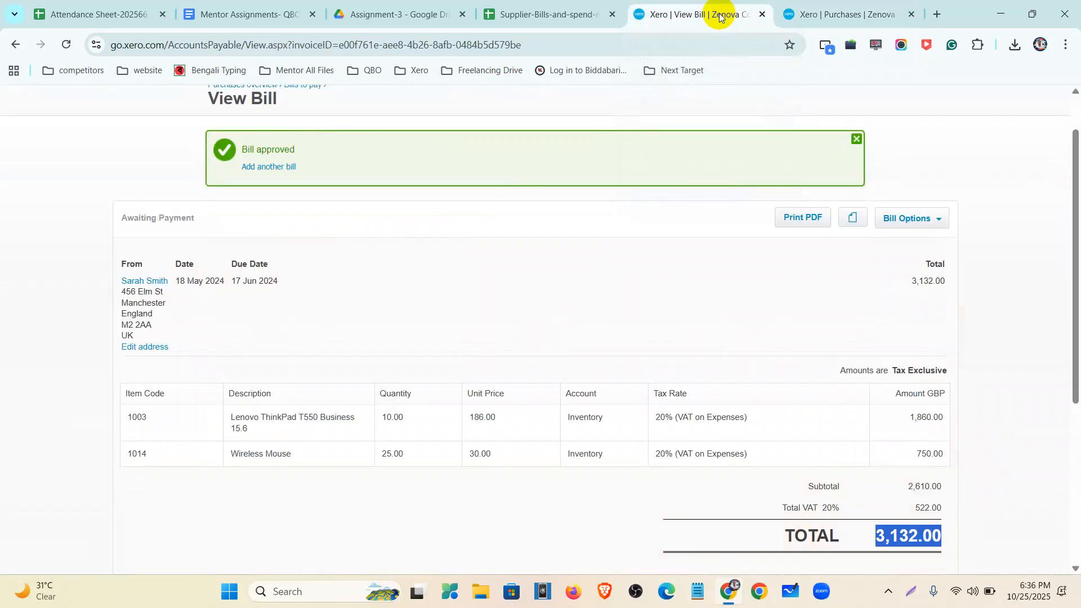
pyautogui.click(825, 13)
pyautogui.click(242, 227)
pyautogui.write('sa')
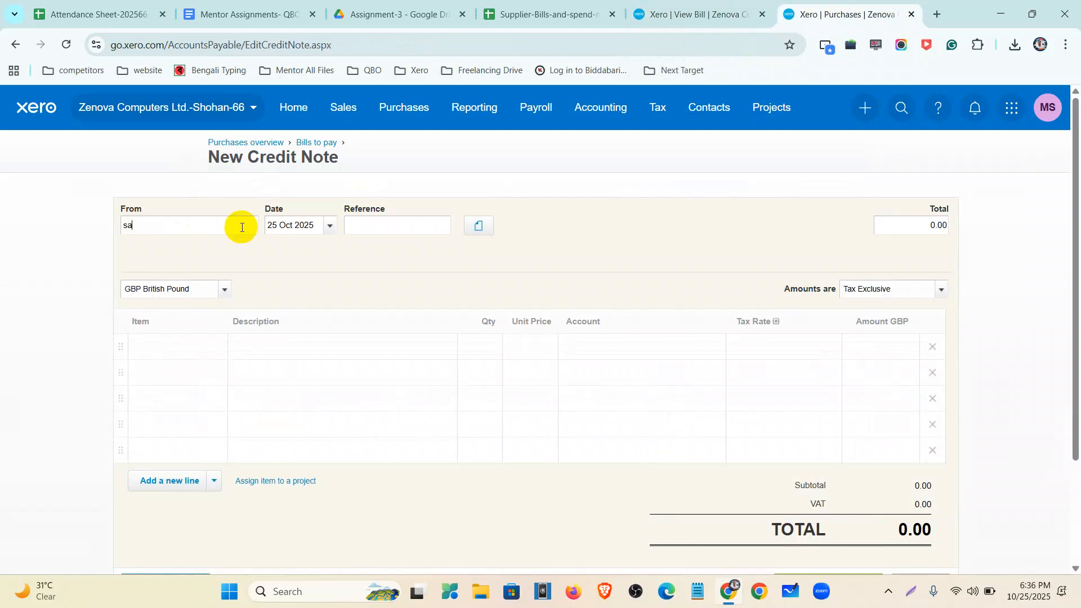
pyautogui.write('ra')
pyautogui.click(219, 270)
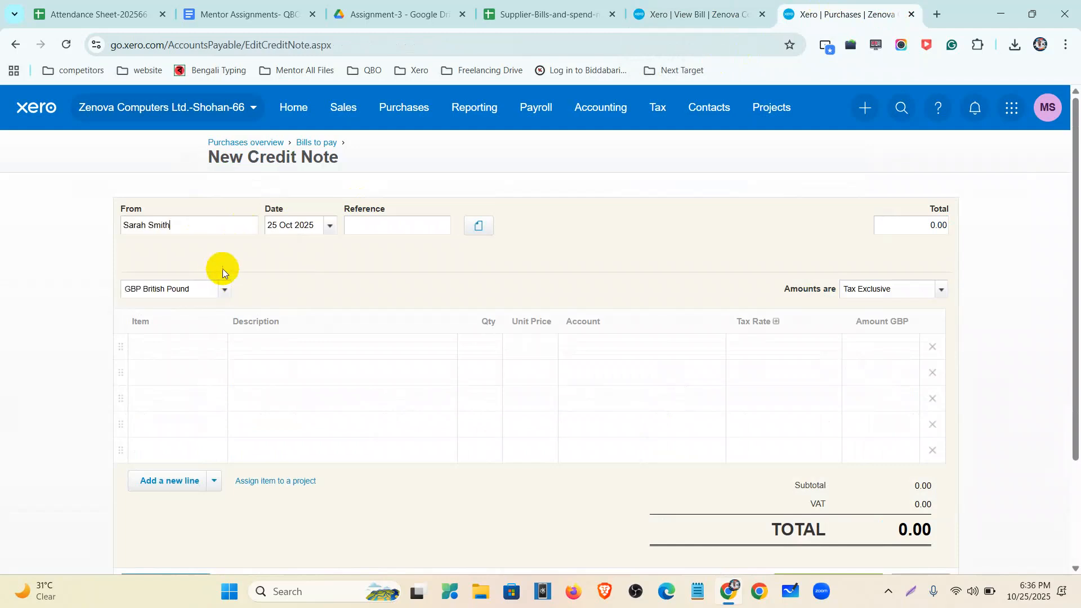
pyautogui.click(665, 16)
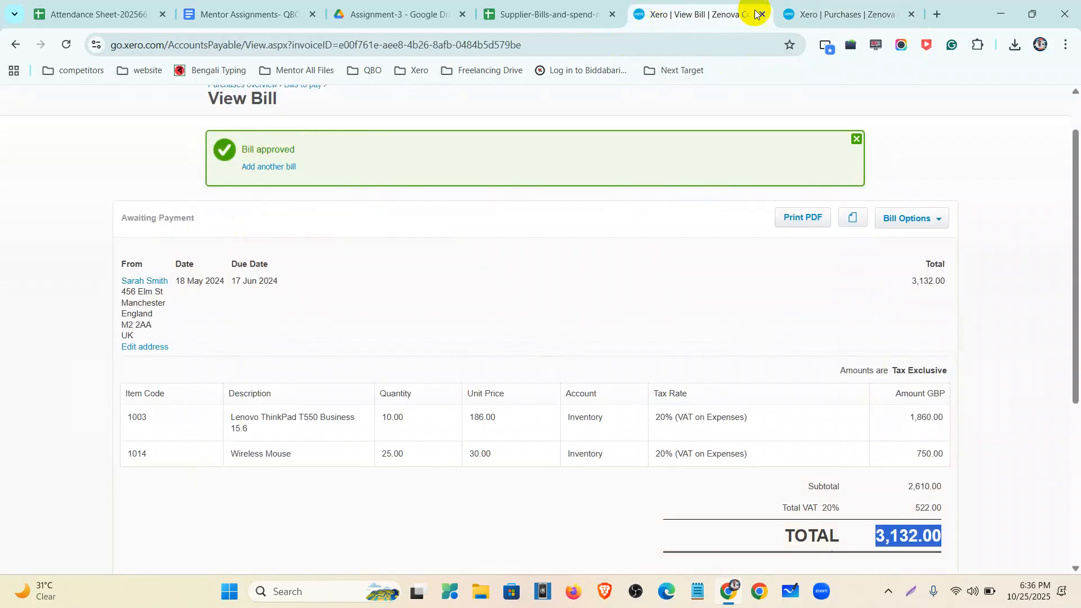
pyautogui.click(811, 12)
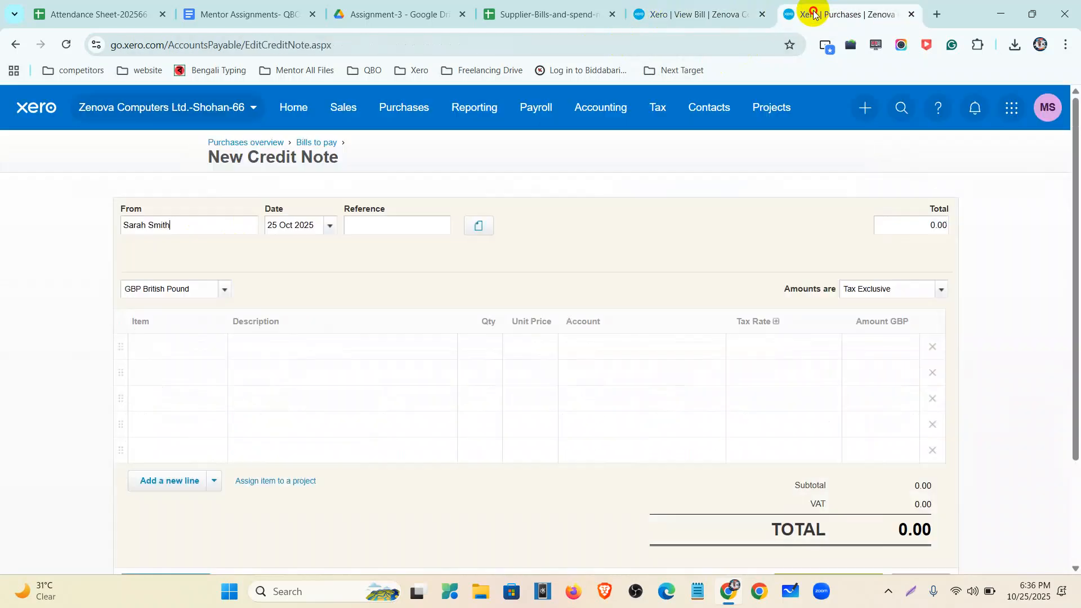
# Set the credit note's date to 29 May 2024.
pyautogui.click(331, 226)
pyautogui.click(349, 250)
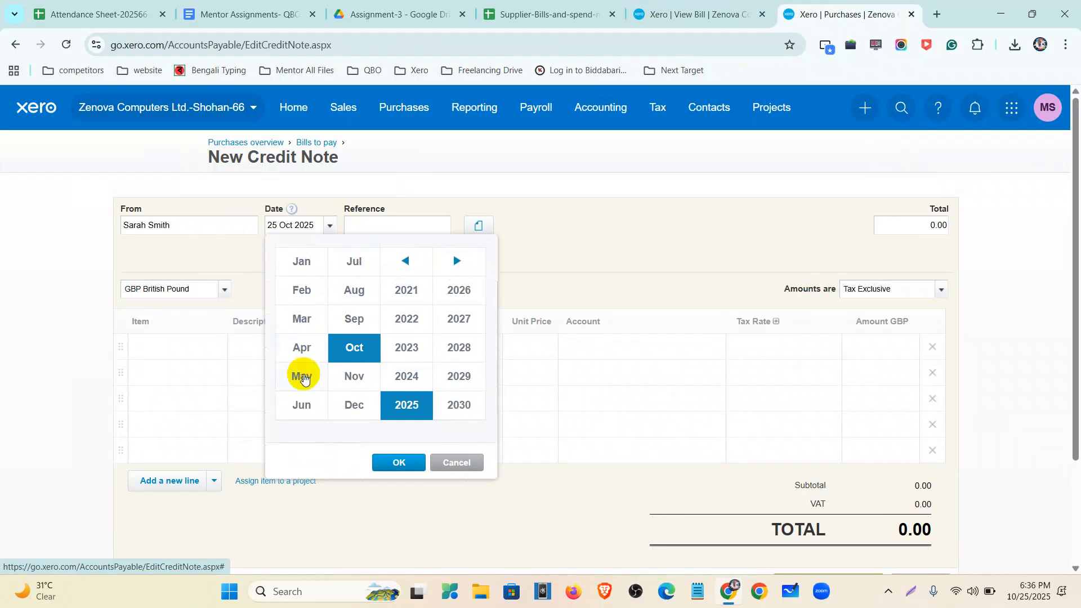
pyautogui.click(304, 377)
pyautogui.click(406, 377)
pyautogui.click(399, 462)
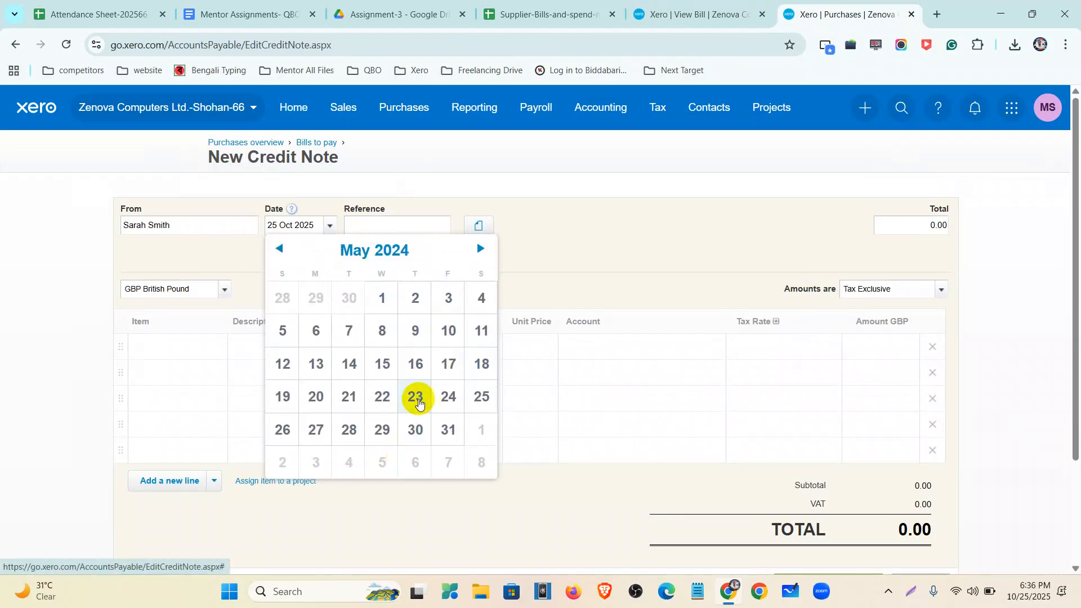
pyautogui.click(381, 426)
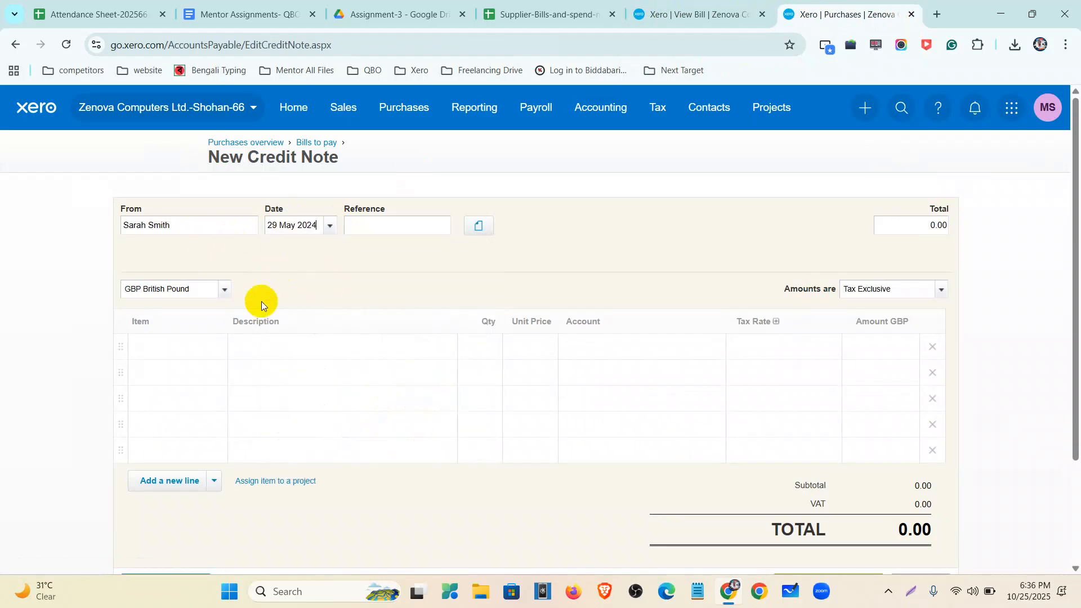
# Add items 1003: Lenovo ThinkPad T550 Business 15.6 and 1014: Wireless Mouse as credit note lines, checking against the bill in the other tab.
pyautogui.click(656, 13)
pyautogui.click(820, 12)
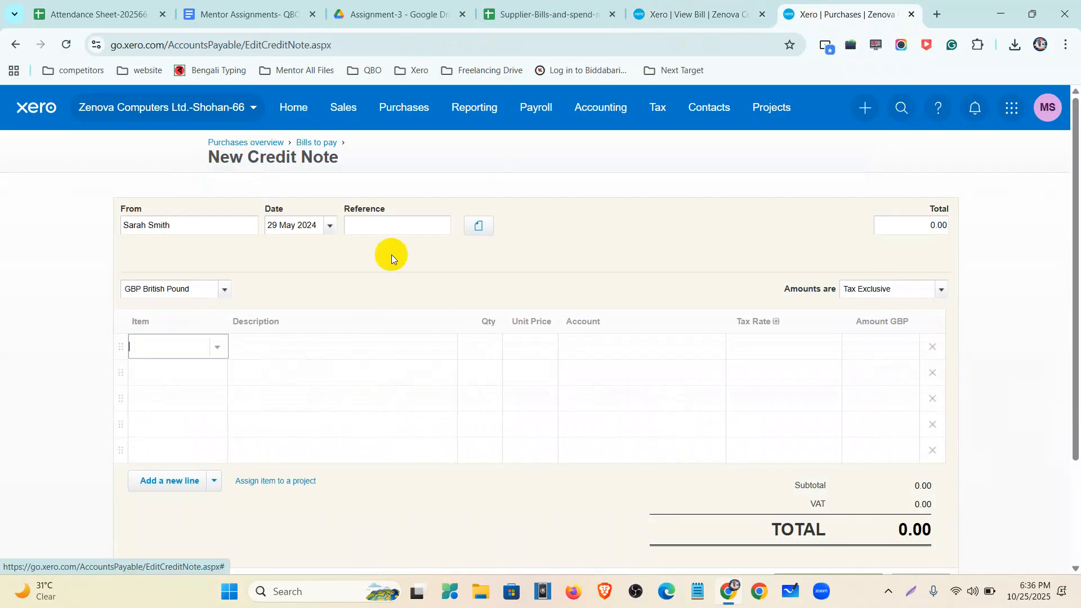
pyautogui.click(172, 352)
pyautogui.write('1003')
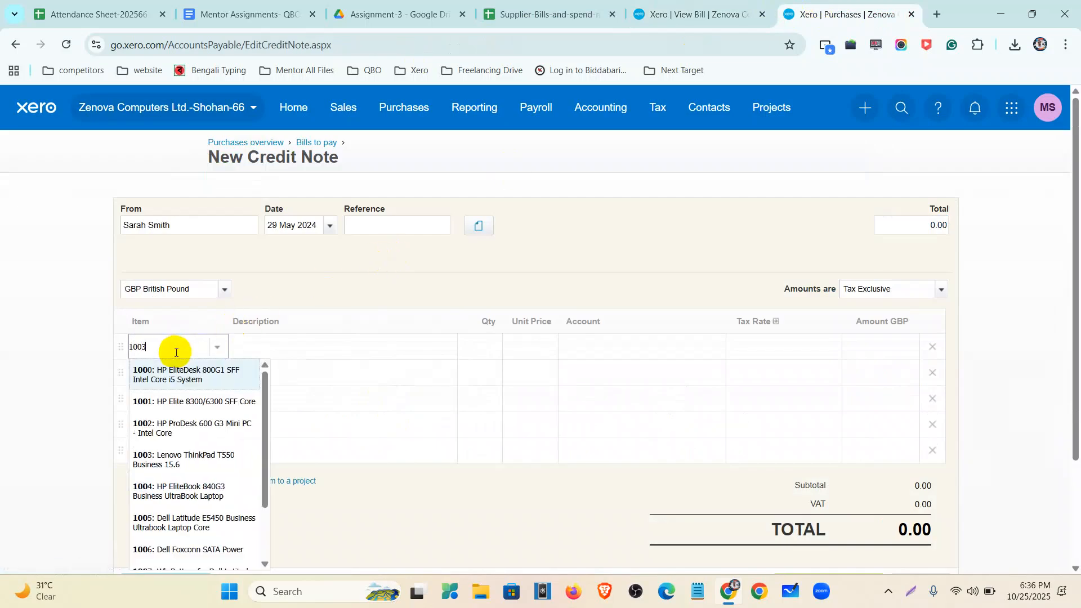
pyautogui.click(157, 385)
pyautogui.click(158, 382)
pyautogui.write('1014: Wireless Mouse')
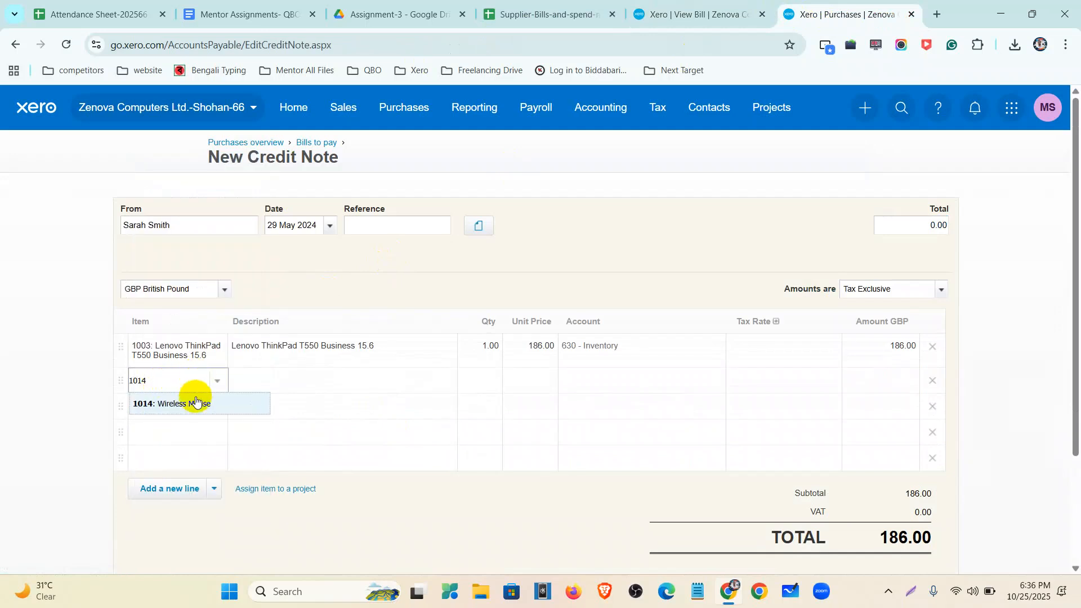
pyautogui.click(195, 403)
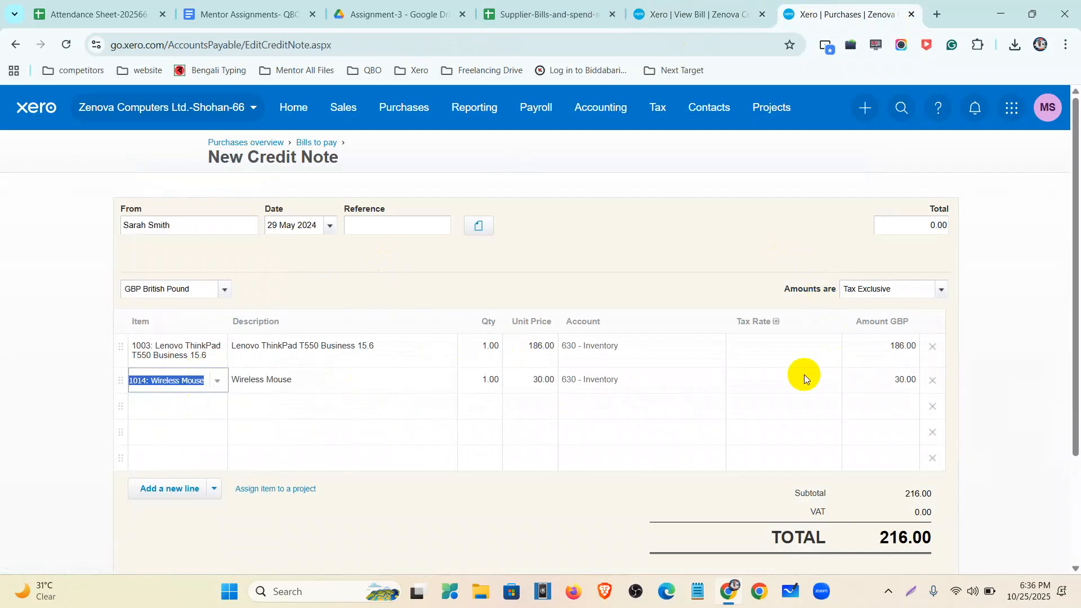
# Apply the 20% (VAT on Expenses) tax rate to both credit note lines and save the credit note as a draft.
pyautogui.click(796, 355)
pyautogui.click(832, 353)
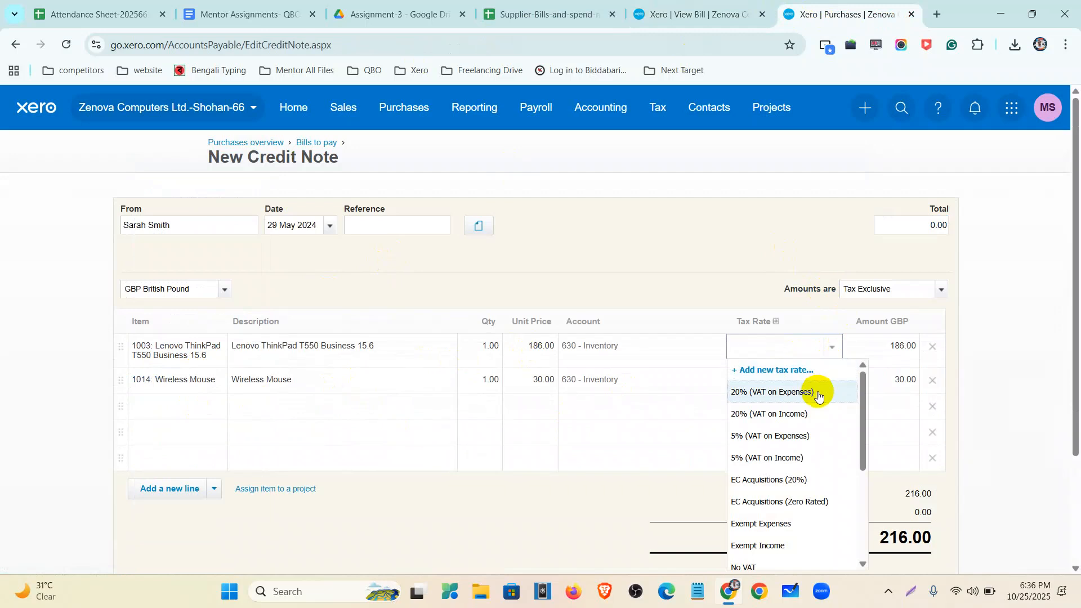
pyautogui.click(818, 391)
pyautogui.click(824, 377)
pyautogui.click(828, 379)
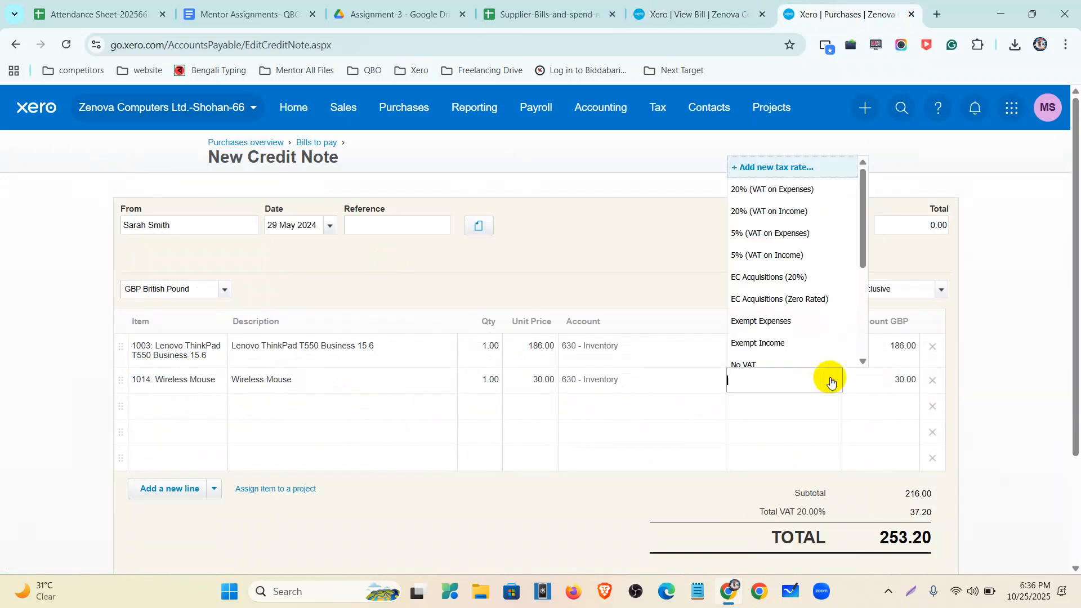
pyautogui.click(802, 183)
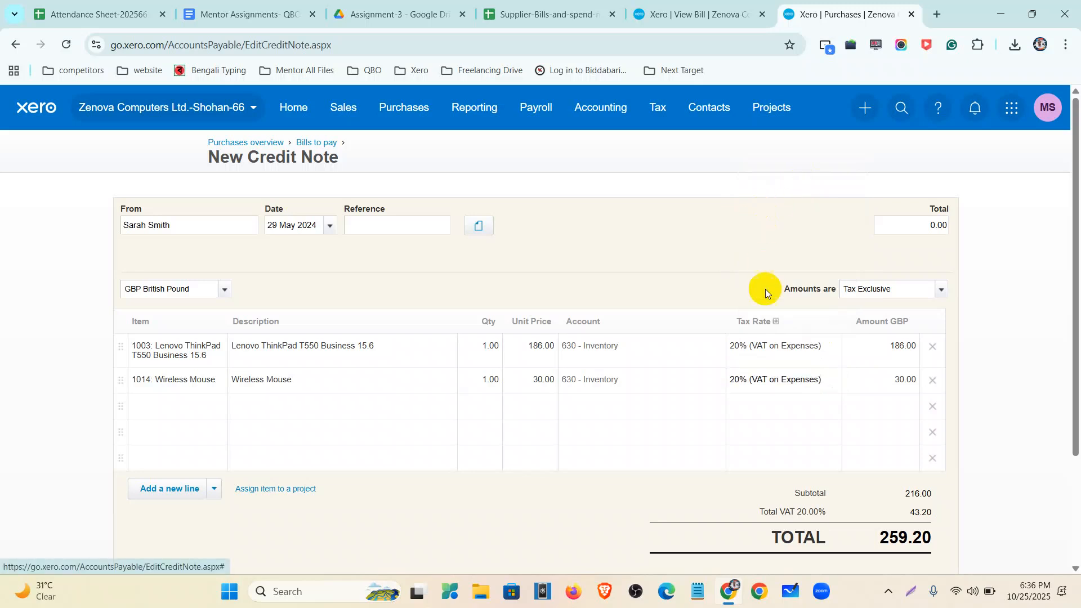
pyautogui.scroll(-3, 813, 410)
pyautogui.scroll(3, 808, 397)
pyautogui.scroll(-3, 427, 293)
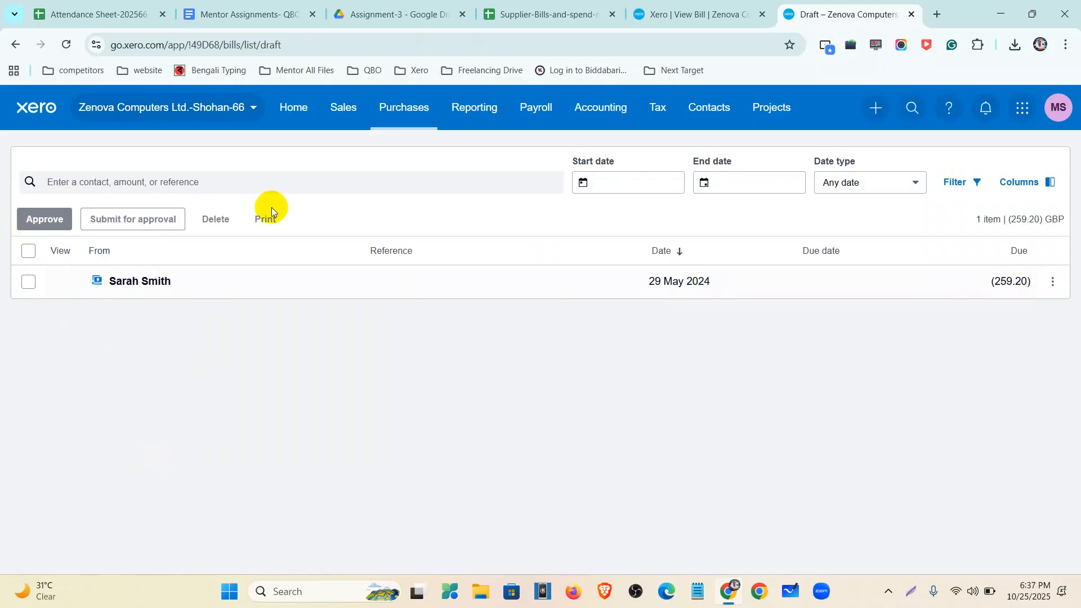
# View the list of all bills from the purchases overview.
pyautogui.click(402, 107)
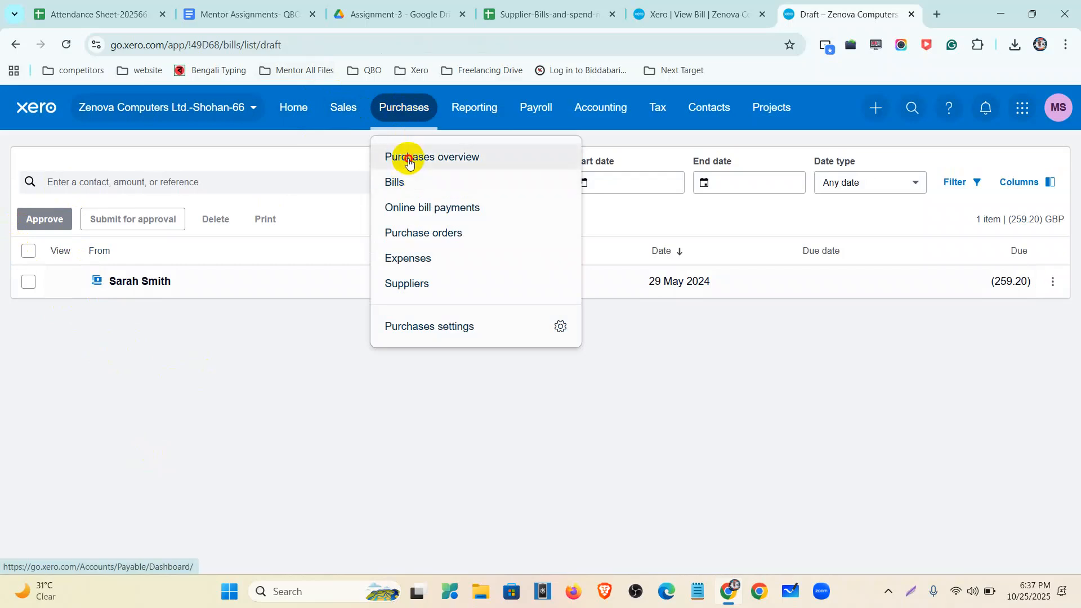
pyautogui.click(410, 161)
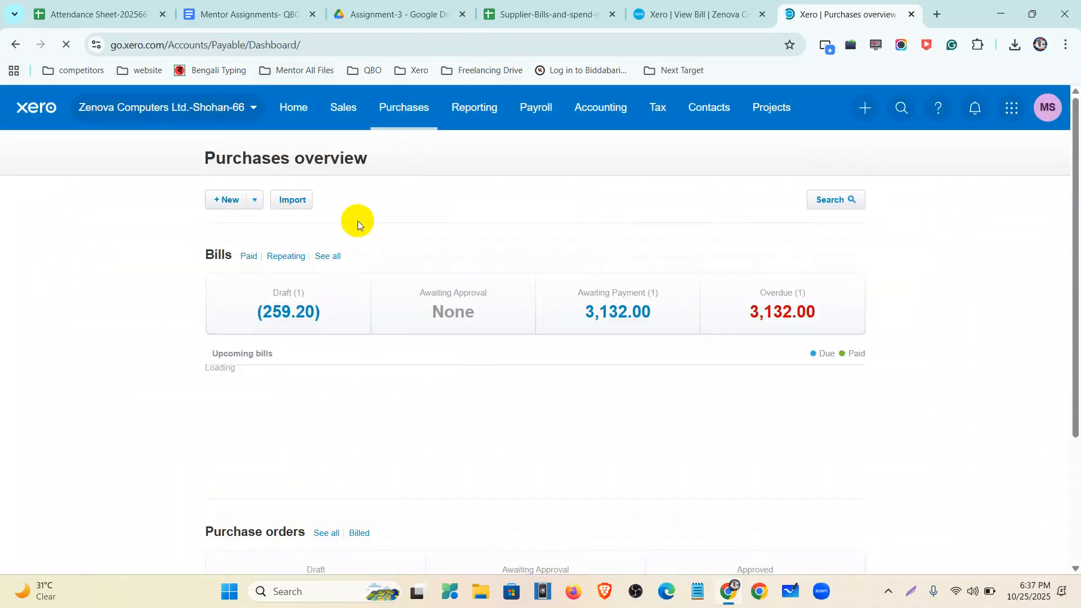
pyautogui.click(329, 257)
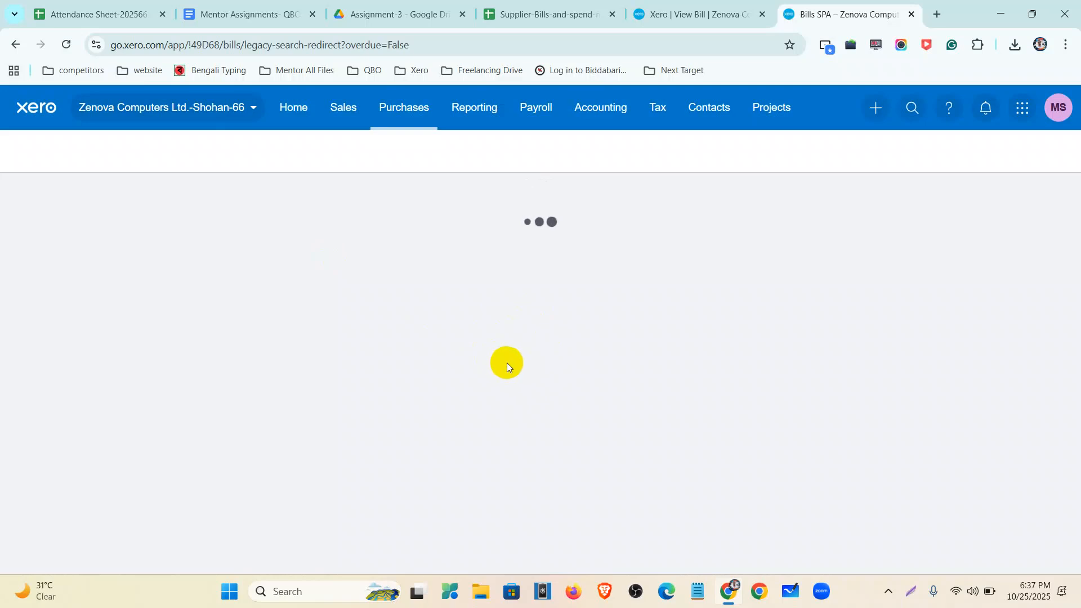
pyautogui.click(960, 586)
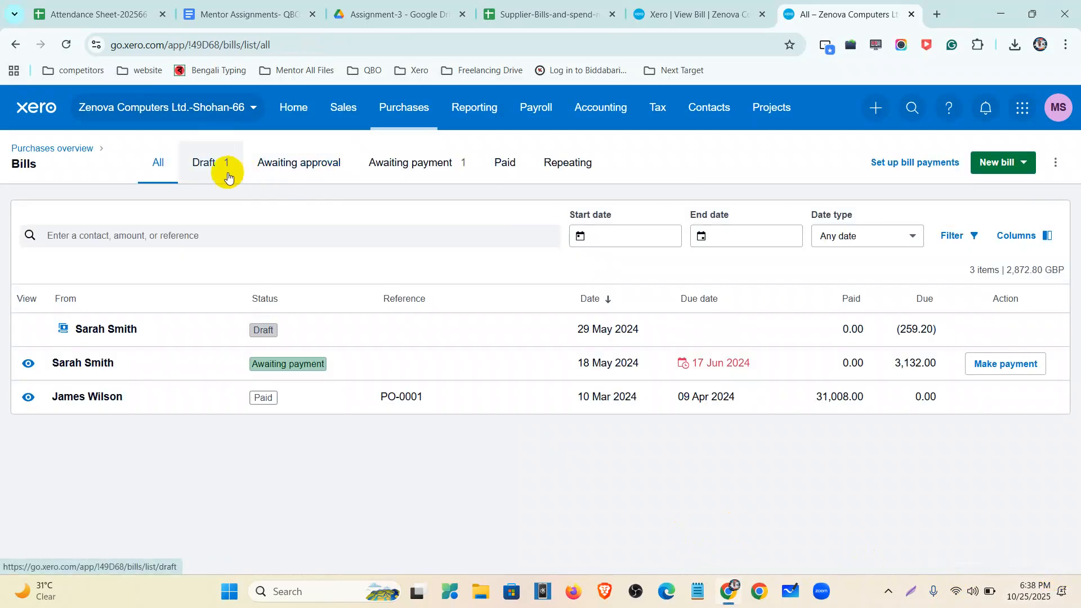
# Submit the draft credit note dated 29 May 2024 for approval.
pyautogui.click(212, 169)
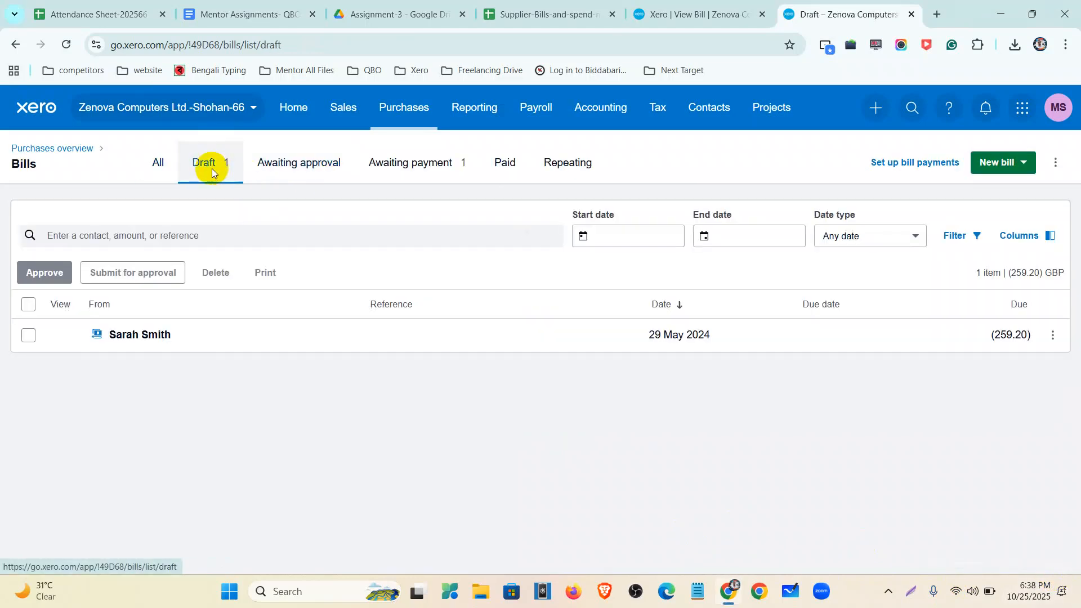
pyautogui.click(27, 307)
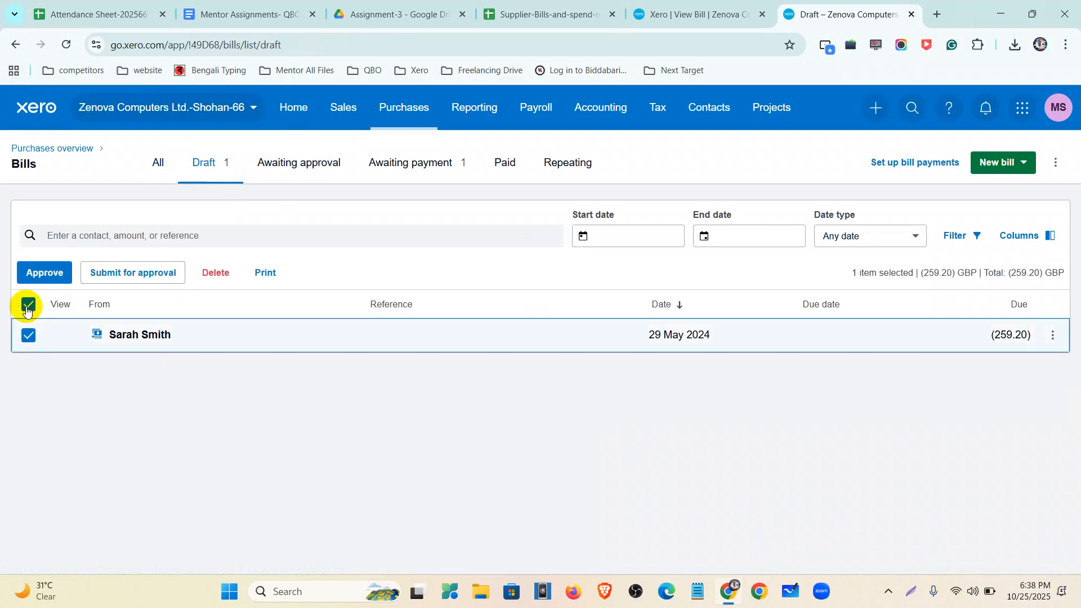
pyautogui.click(136, 272)
pyautogui.click(603, 377)
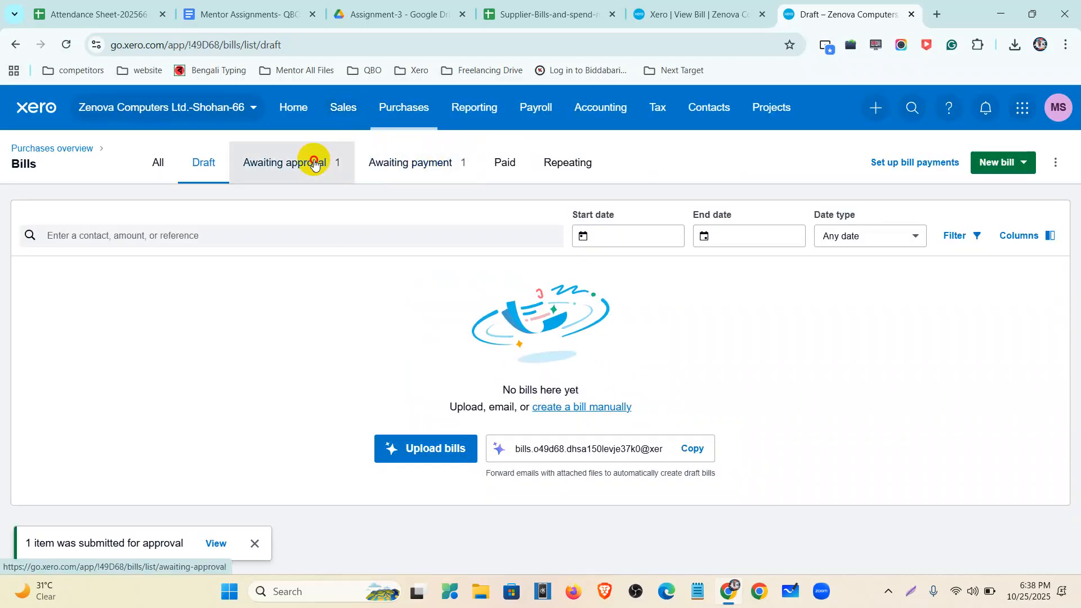
# Approve the credit note that is awaiting approval.
pyautogui.click(314, 163)
pyautogui.click(29, 306)
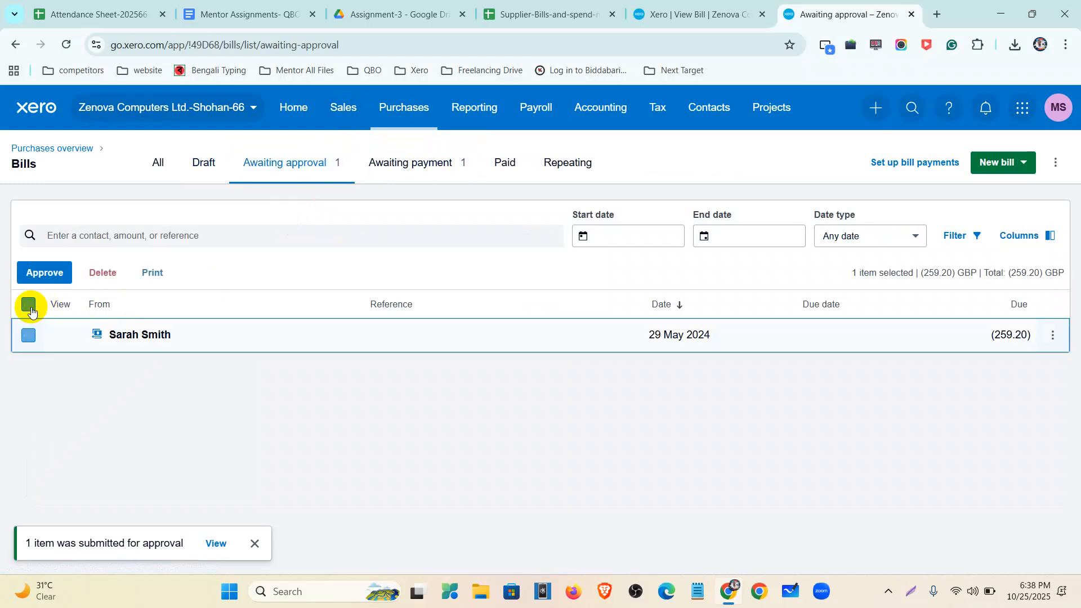
pyautogui.click(46, 273)
pyautogui.click(629, 362)
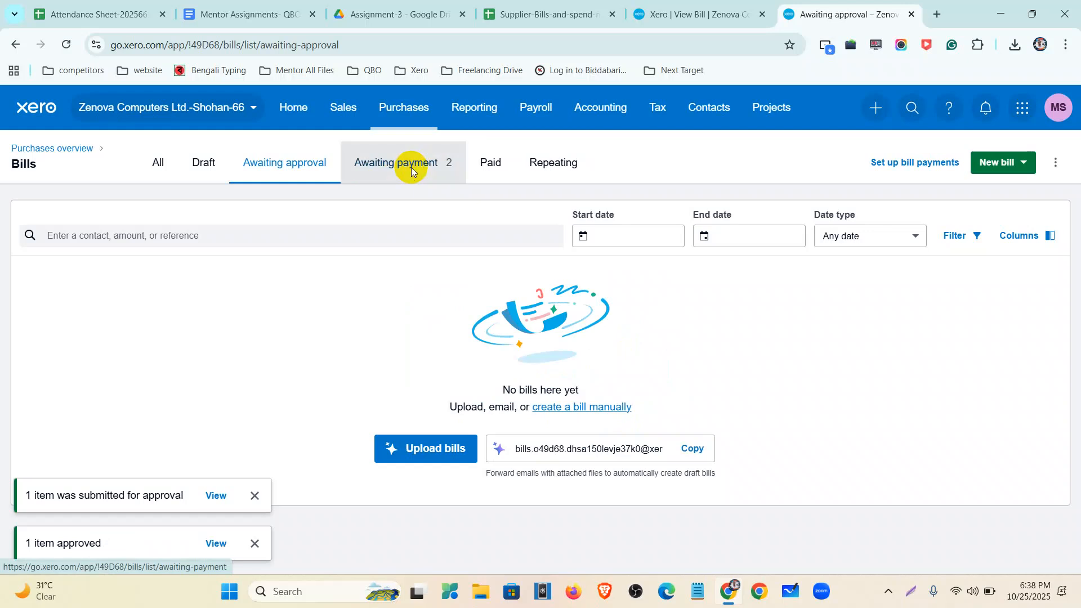
# Dismiss the notifications in the awaiting payment list and open the bill dated 18 May 2024 to view its outstanding credit line.
pyautogui.click(411, 171)
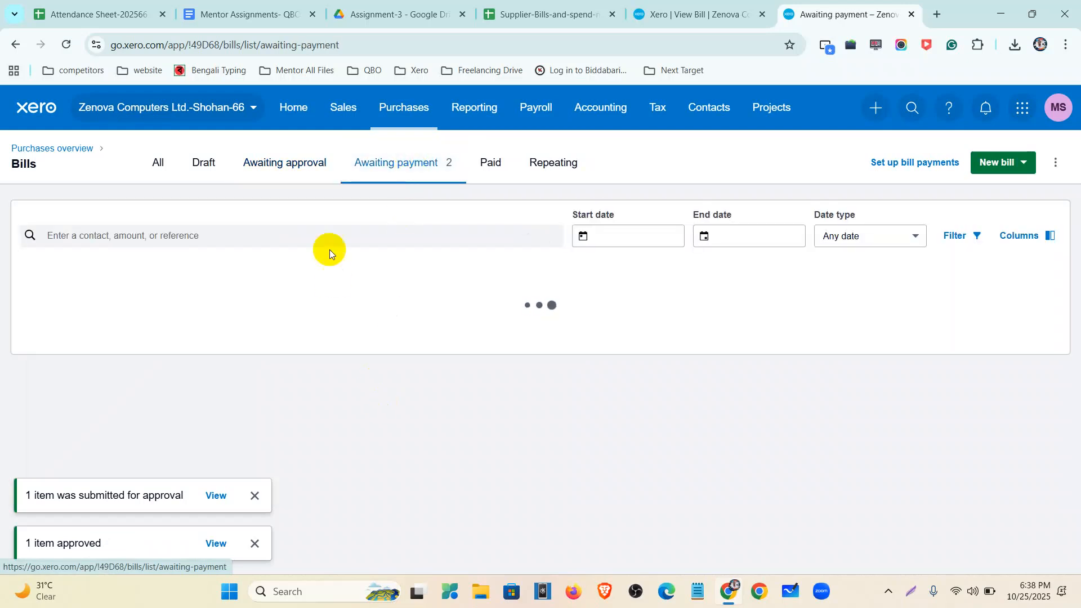
pyautogui.click(256, 493)
pyautogui.click(173, 544)
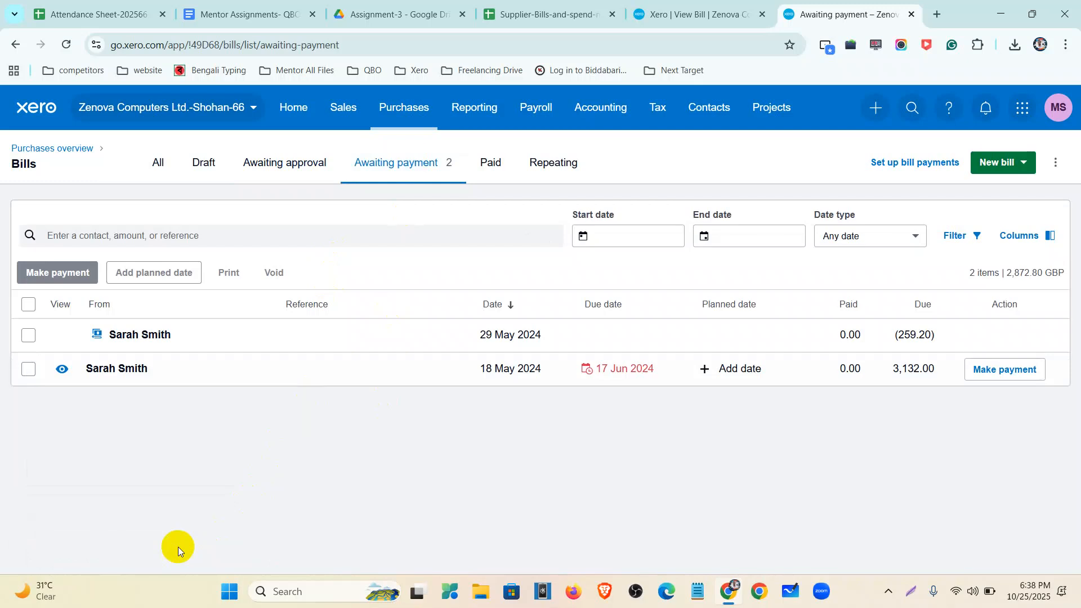
pyautogui.click(555, 382)
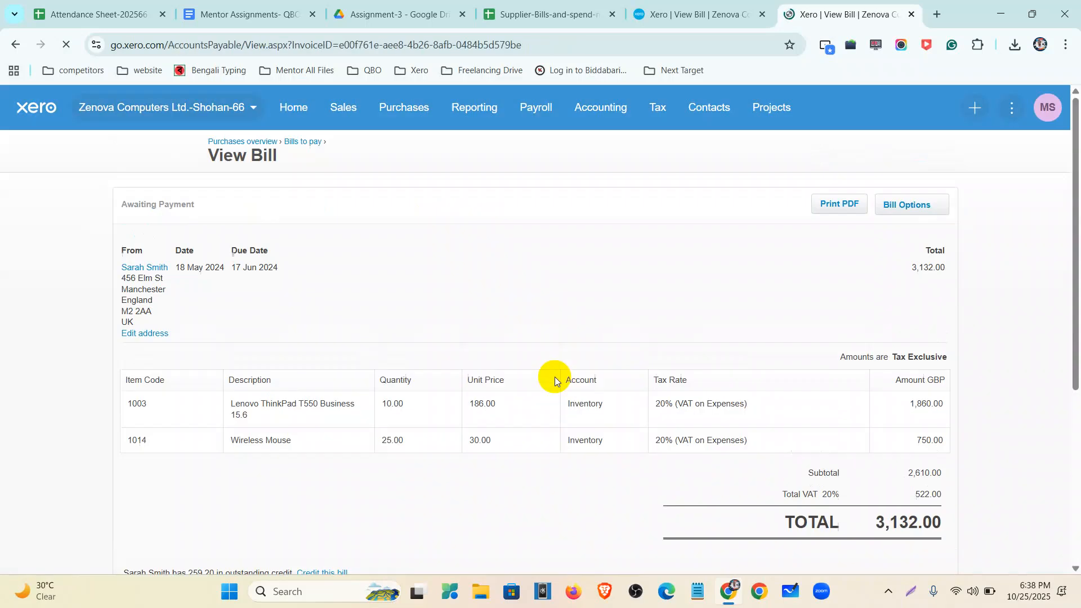
pyautogui.scroll(-5, 555, 377)
pyautogui.scroll(2, 741, 315)
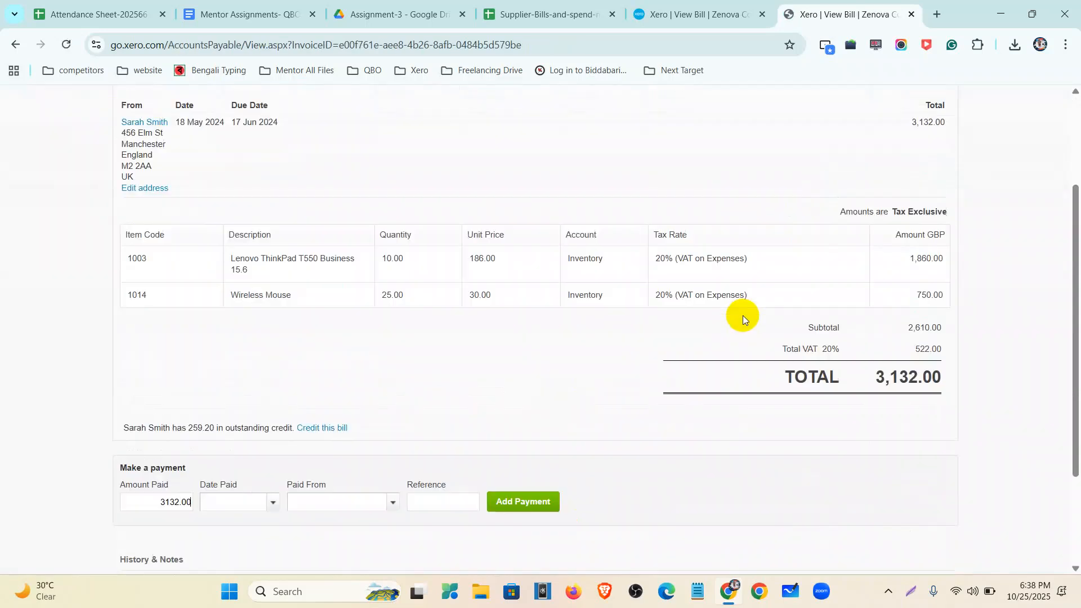
# Mark the outstanding credit line with a red box and an arrow to its Credit this bill link, and close the screen annotation.
pyautogui.click(911, 592)
pyautogui.moveTo(1076, 604); pyautogui.dragTo(1076, 605)
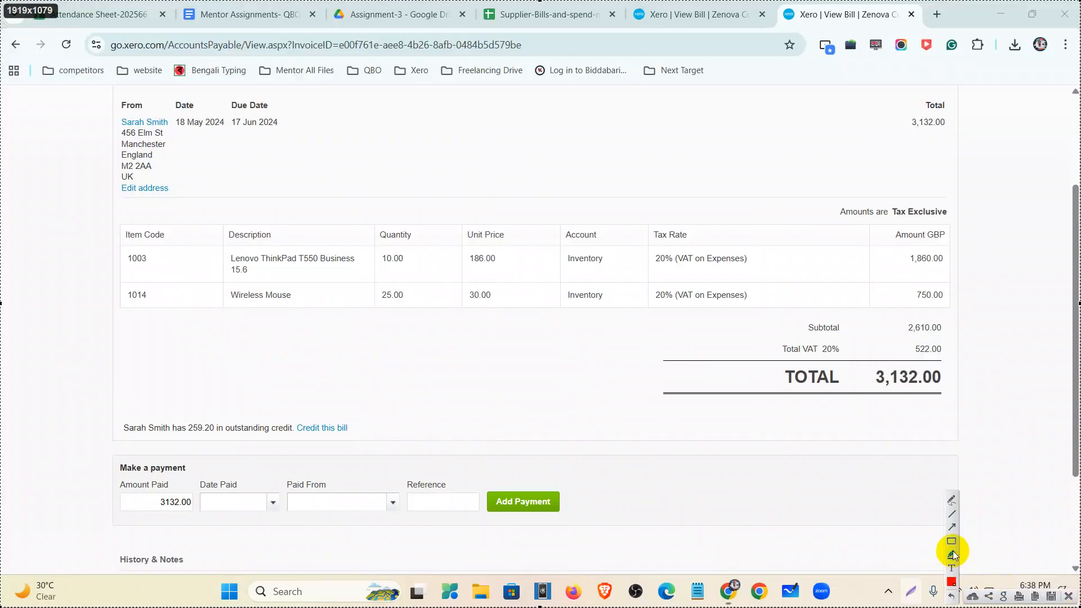
pyautogui.moveTo(104, 415); pyautogui.dragTo(365, 448)
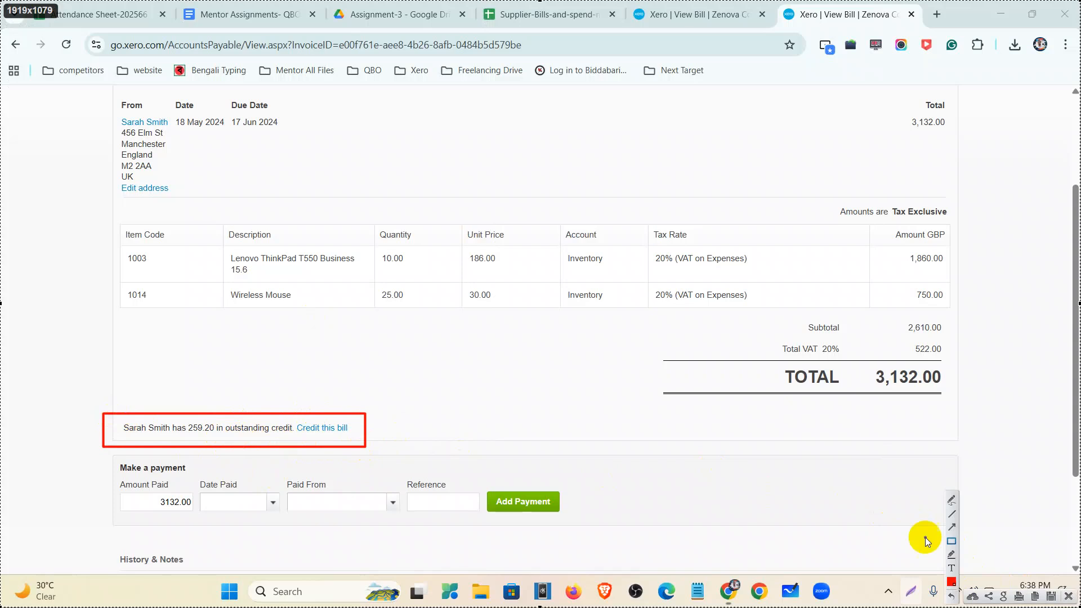
pyautogui.click(953, 527)
pyautogui.moveTo(420, 349); pyautogui.dragTo(324, 421)
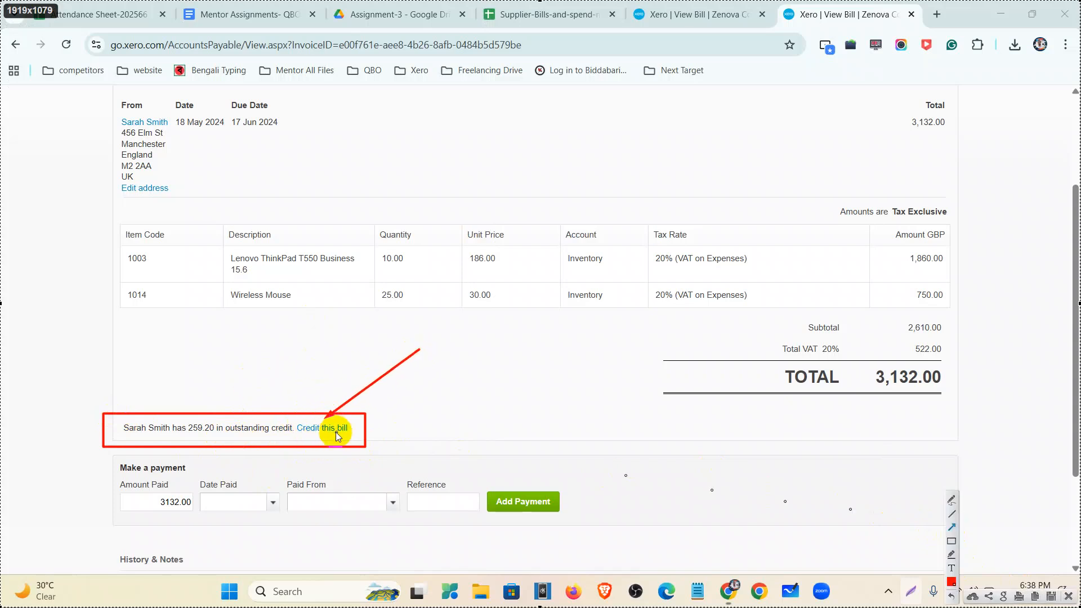
pyautogui.press('Escape')
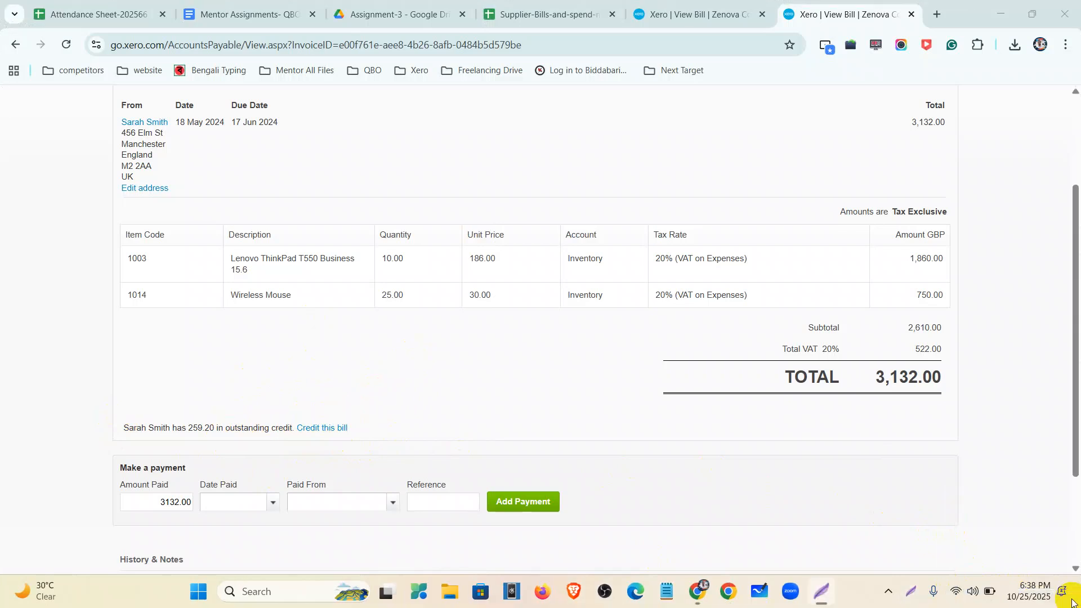
# Allocate 59.20 of the supplier's outstanding credit note to the bill.
pyautogui.click(326, 430)
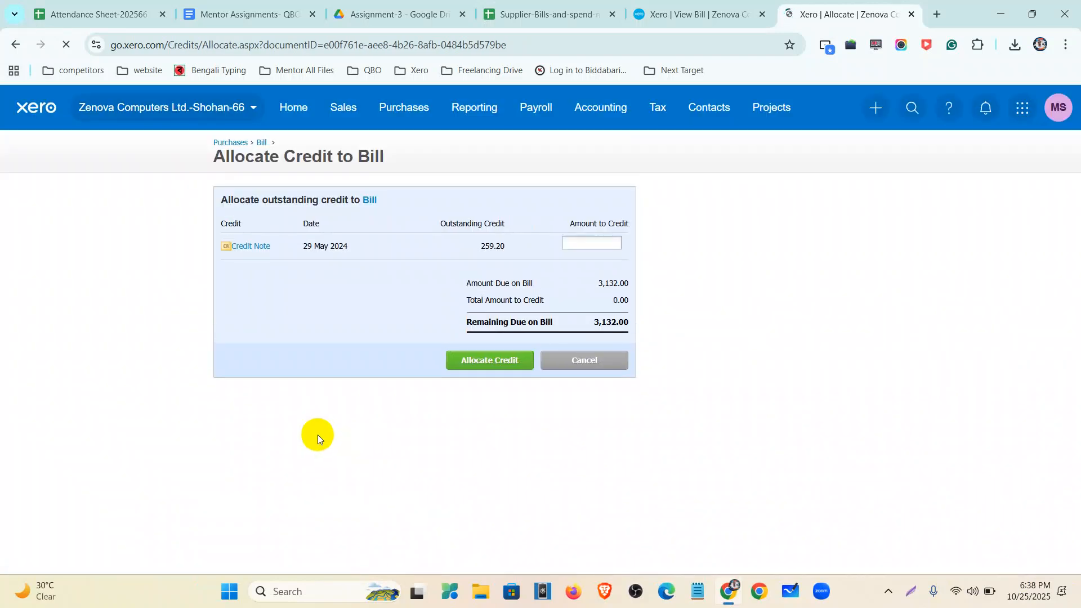
pyautogui.moveTo(511, 249); pyautogui.dragTo(458, 242)
pyautogui.click(580, 248)
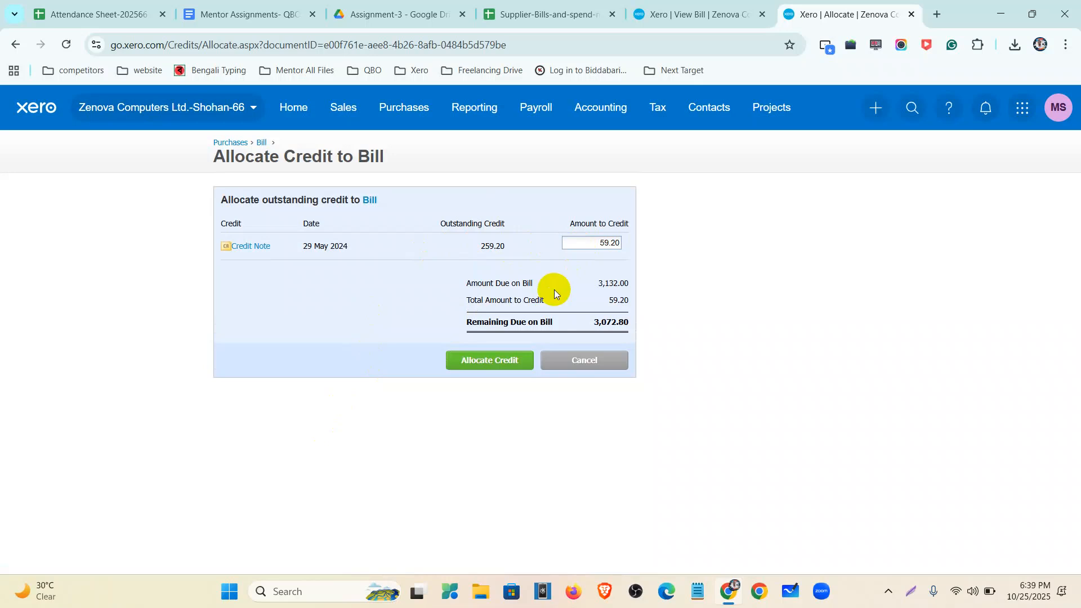
pyautogui.click(471, 362)
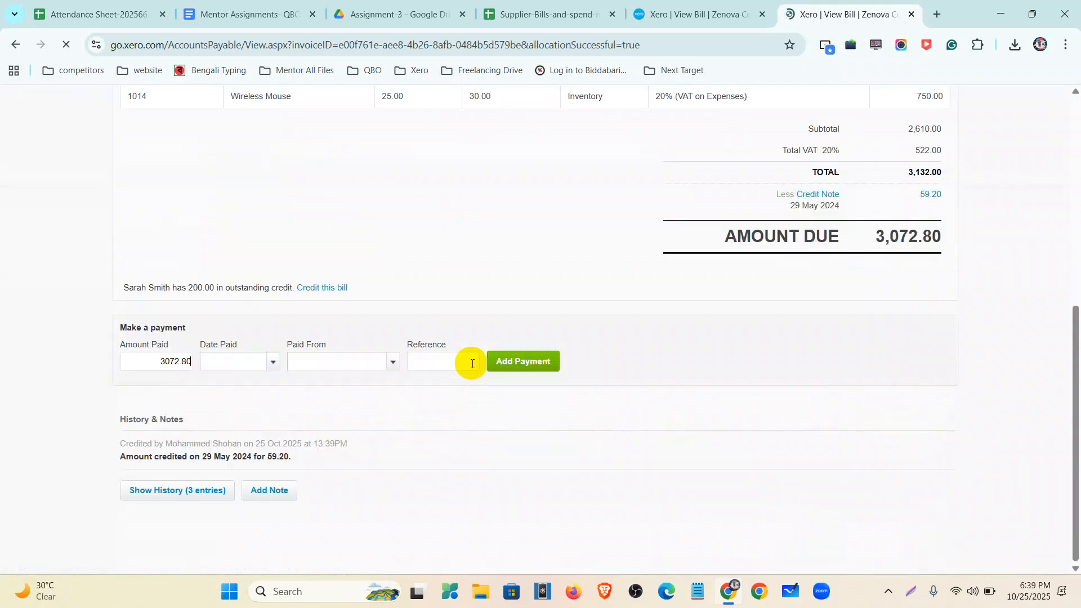
# Mark the bill's total, the credit note deduction and the amount due with red boxes in a screen annotation.
pyautogui.click(905, 590)
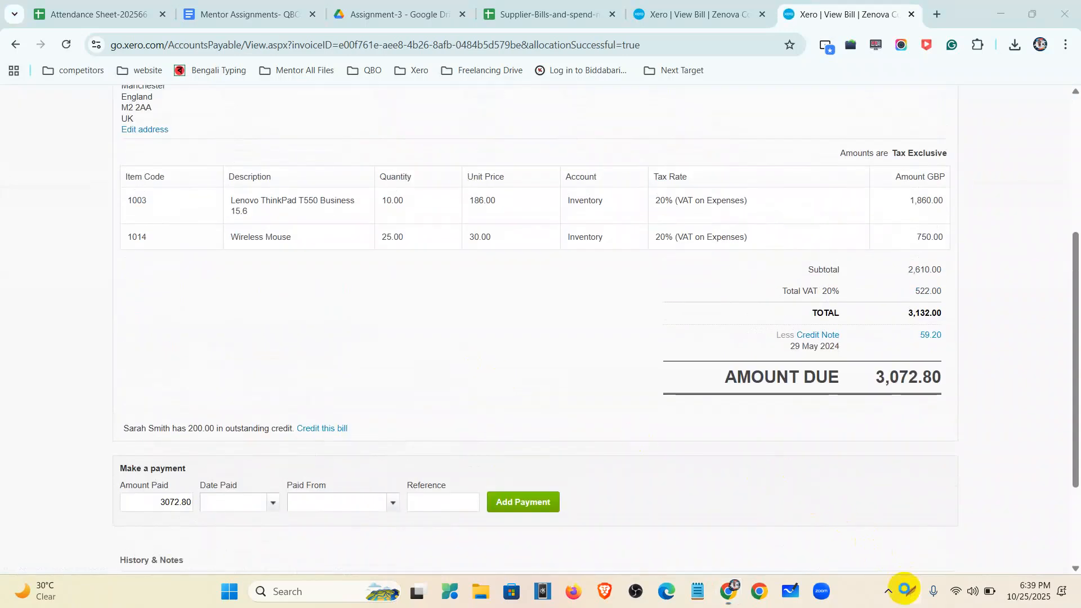
pyautogui.click(951, 543)
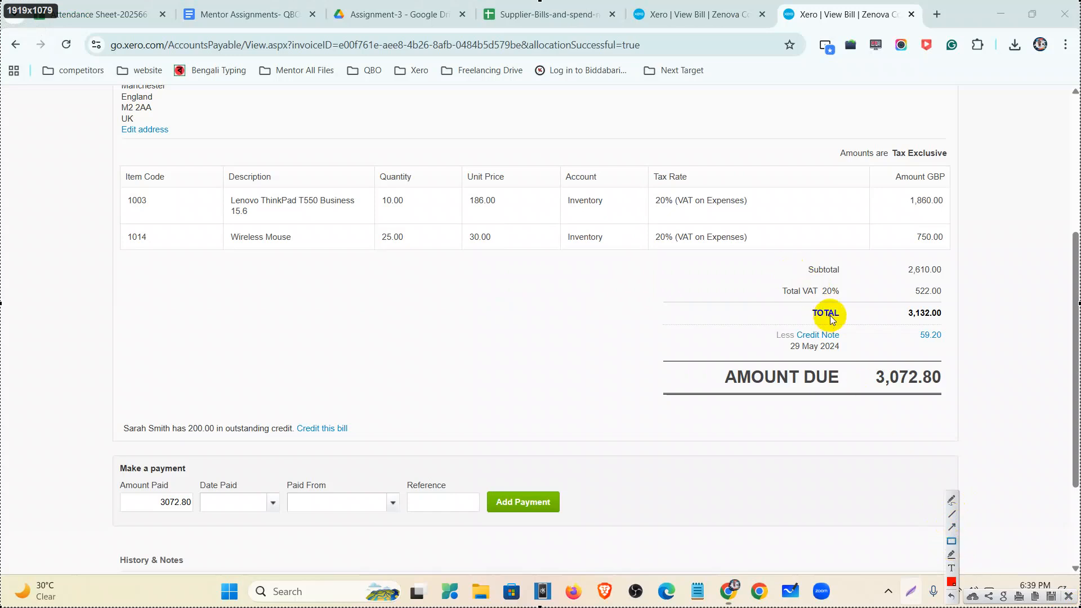
pyautogui.moveTo(788, 303)
pyautogui.mouseDown()
pyautogui.moveTo(932, 332)
pyautogui.moveTo(963, 325)
pyautogui.mouseUp()
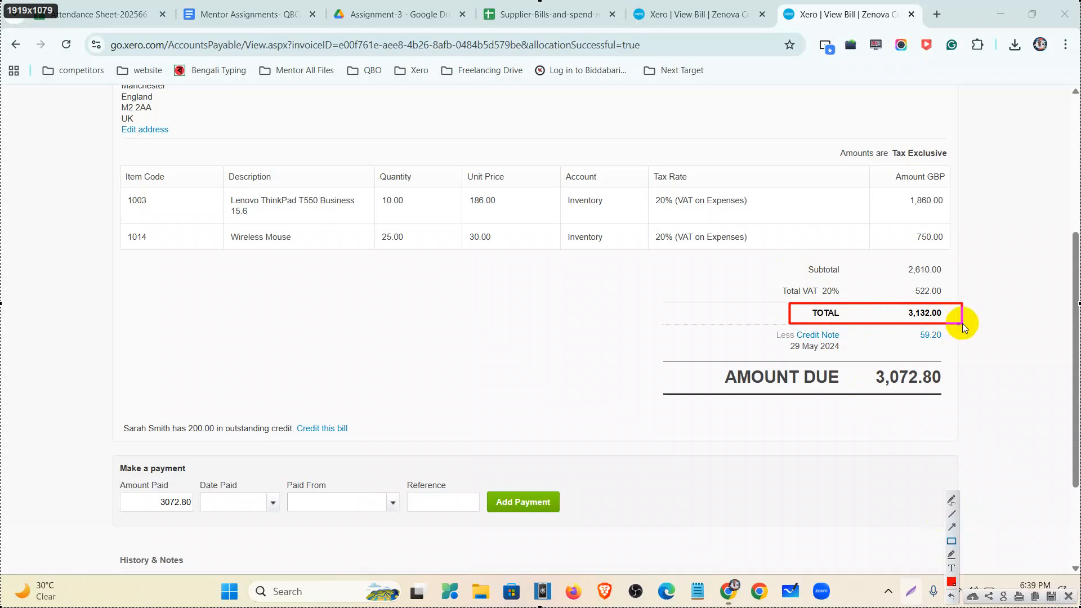
pyautogui.moveTo(741, 325)
pyautogui.mouseDown()
pyautogui.moveTo(896, 359)
pyautogui.moveTo(1017, 361)
pyautogui.mouseUp()
pyautogui.moveTo(867, 365); pyautogui.dragTo(958, 397)
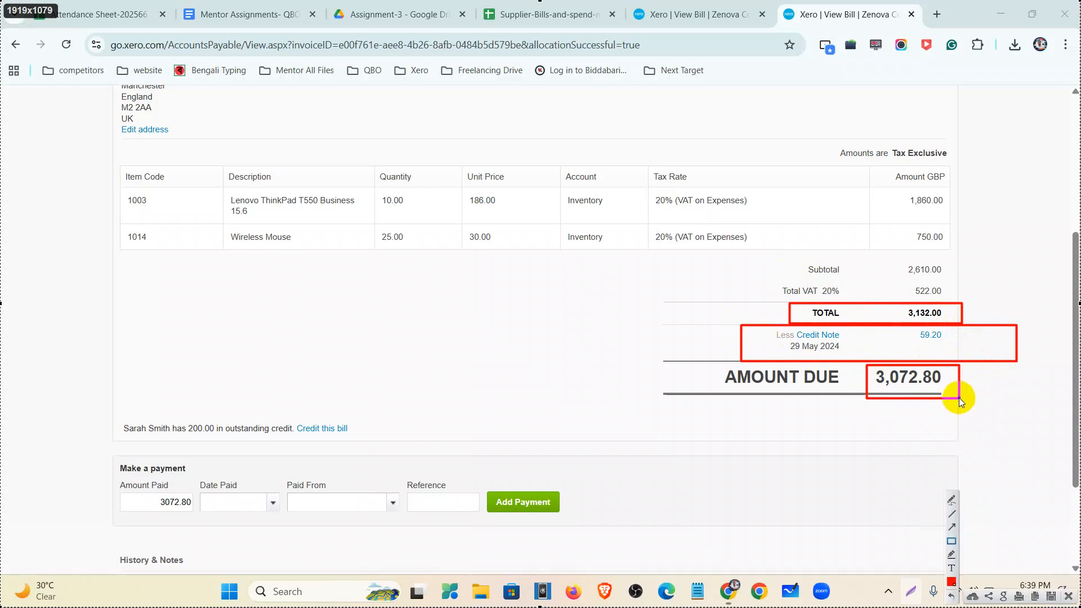
# Mark the remaining outstanding credit line, its amount and the Credit this bill link with red boxes, and close the screen annotation.
pyautogui.moveTo(91, 405)
pyautogui.mouseDown()
pyautogui.moveTo(351, 454)
pyautogui.moveTo(401, 449)
pyautogui.mouseUp()
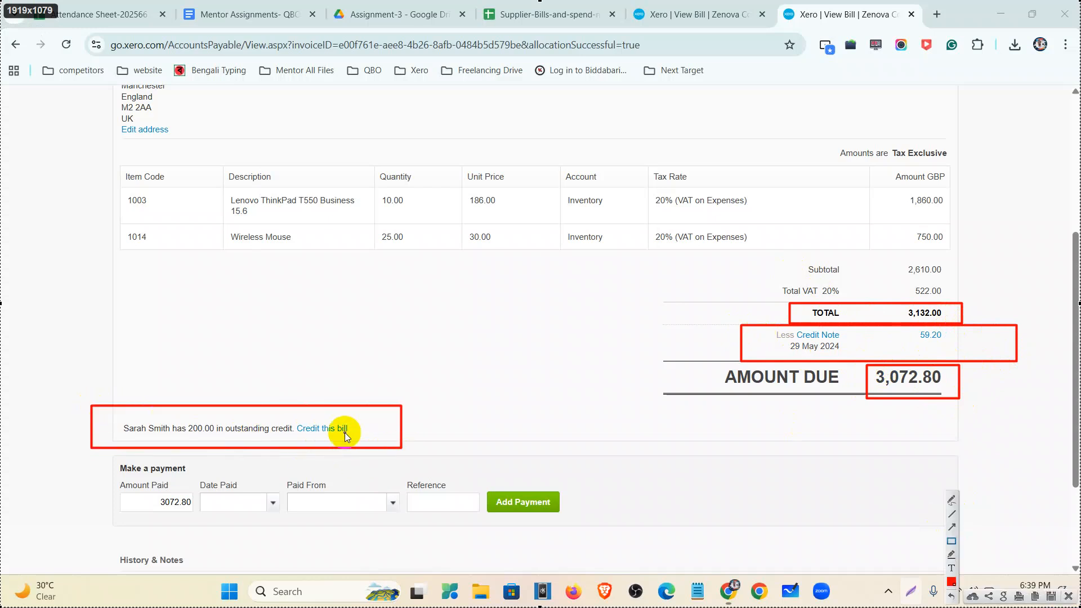
pyautogui.moveTo(187, 422)
pyautogui.mouseDown()
pyautogui.moveTo(225, 441)
pyautogui.moveTo(373, 437)
pyautogui.mouseUp()
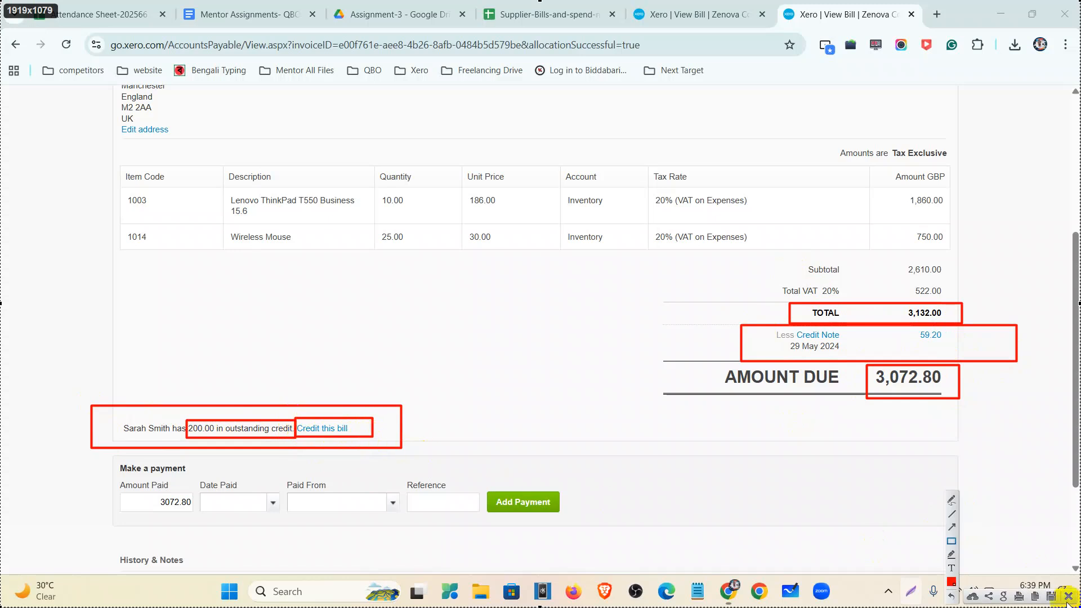
pyautogui.press('Escape')
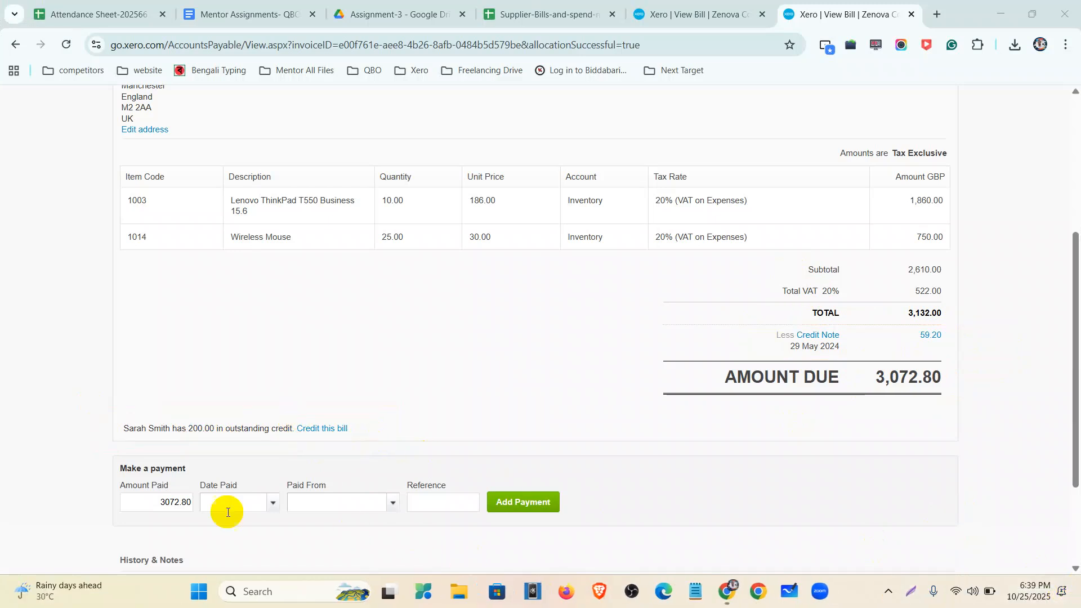
# Set the bill's payment date to 1 Jun 2024.
pyautogui.click(273, 502)
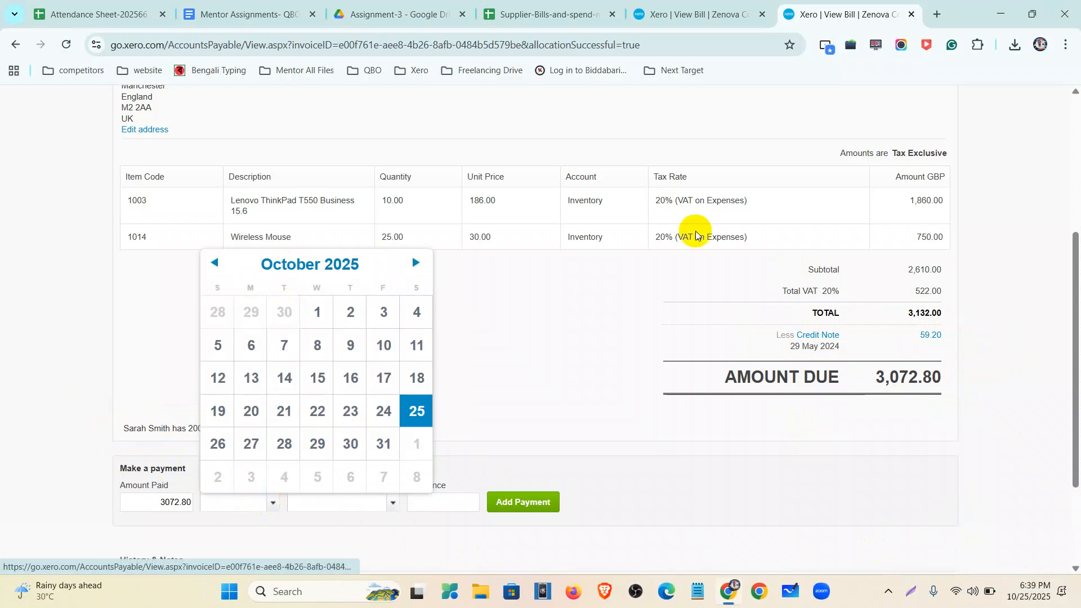
pyautogui.scroll(3, 697, 234)
pyautogui.scroll(-1, 697, 234)
pyautogui.click(315, 335)
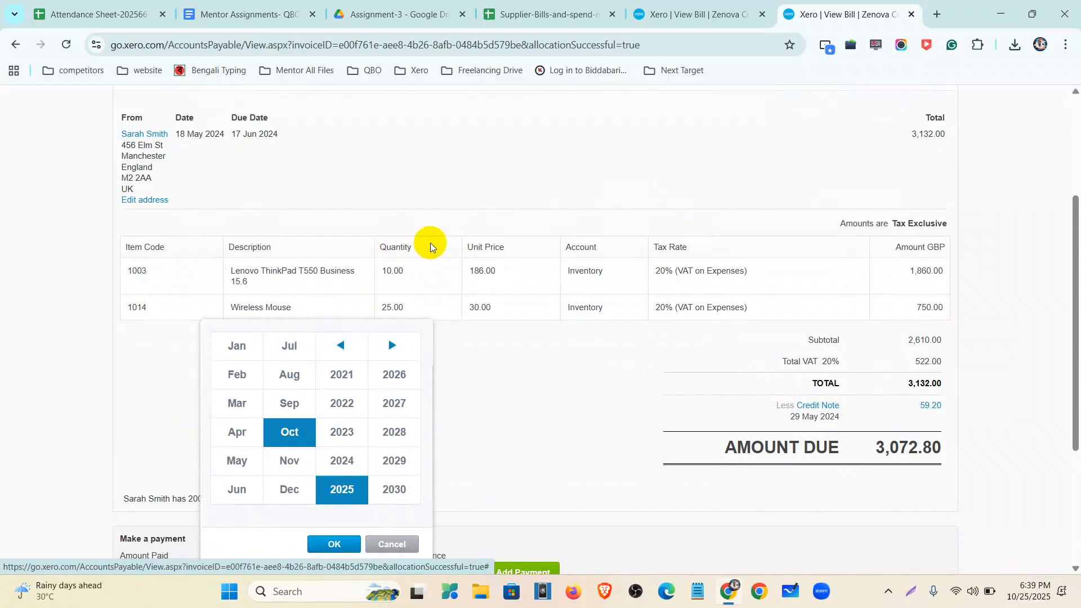
pyautogui.scroll(-2, 394, 259)
pyautogui.click(243, 352)
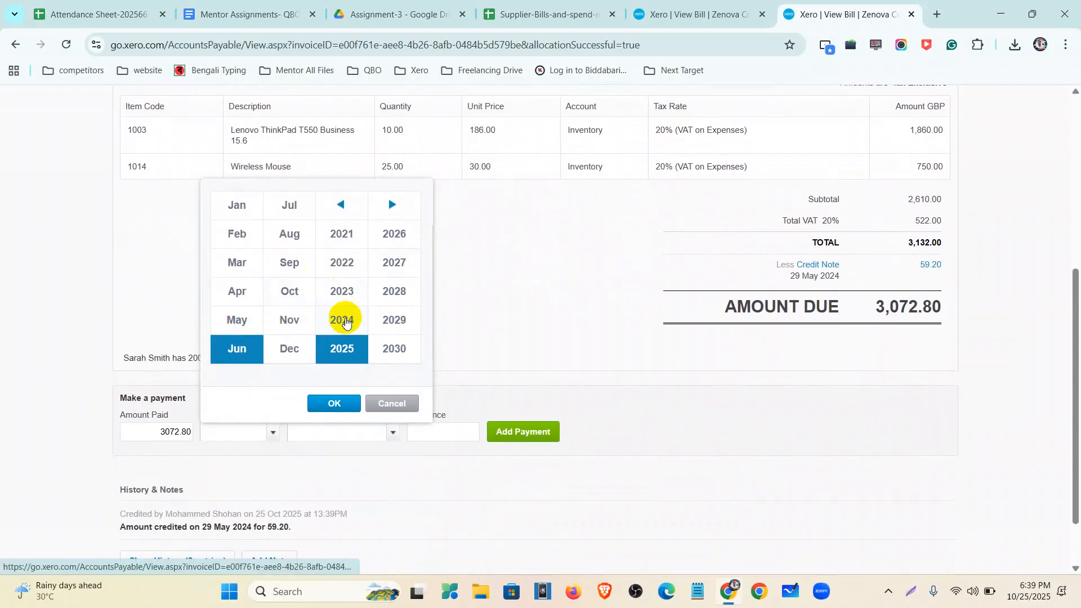
pyautogui.click(343, 318)
pyautogui.click(333, 405)
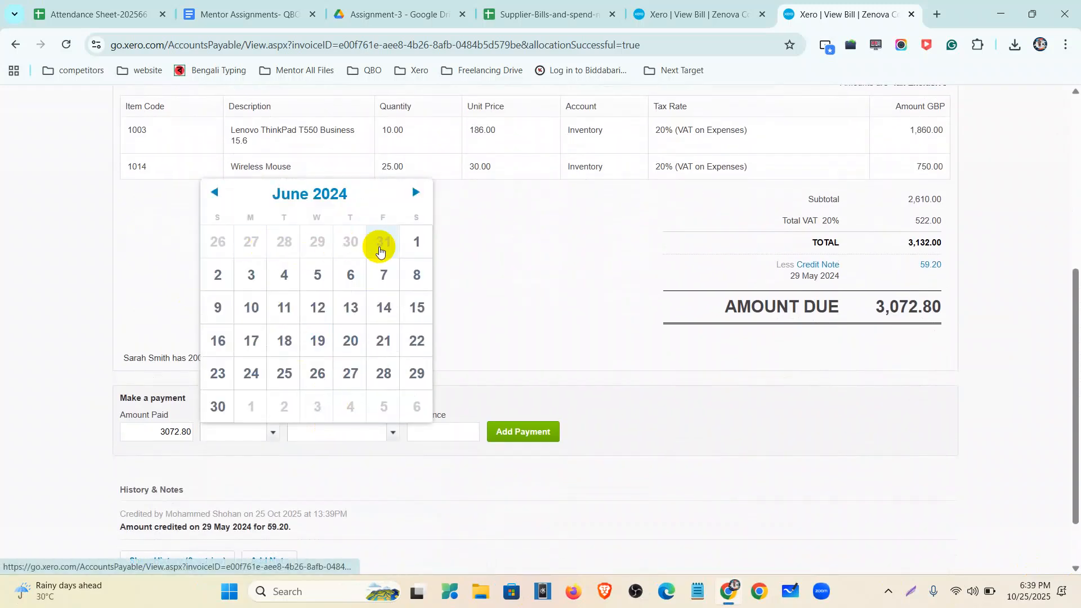
pyautogui.click(407, 252)
# Record the bill's payment of 3072.80 from the account 640 - RBS Bank–Checking.
pyautogui.click(385, 431)
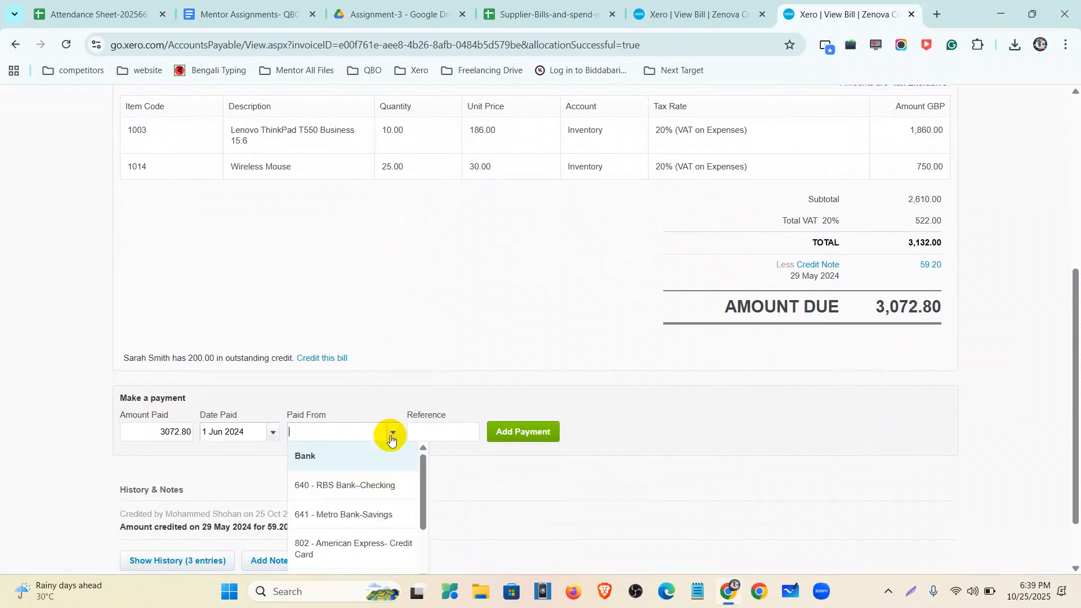
pyautogui.click(374, 482)
pyautogui.click(538, 428)
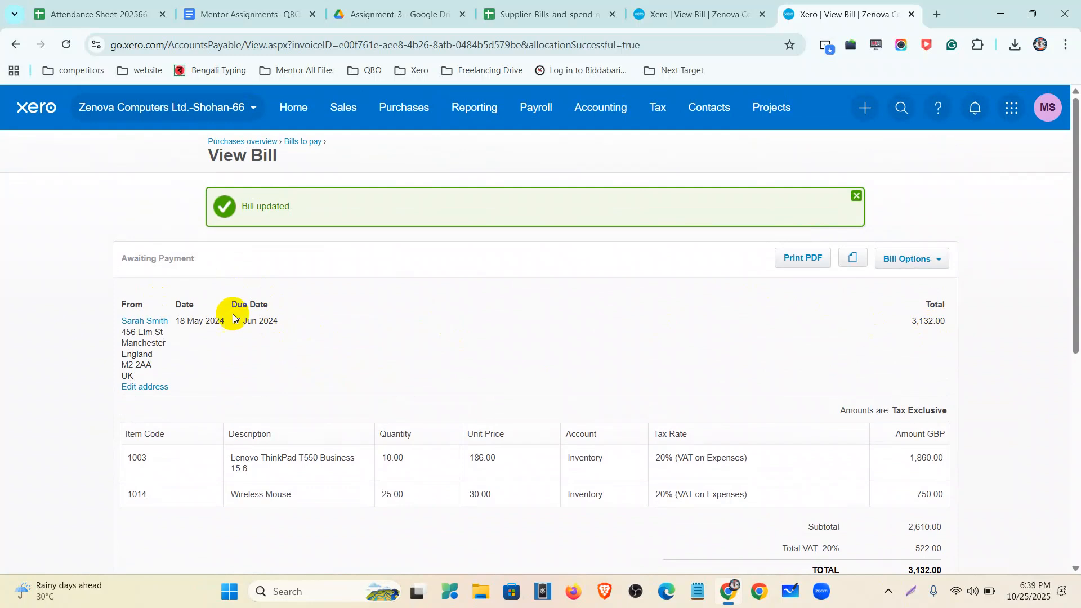
pyautogui.scroll(-6, 271, 312)
pyautogui.click(524, 406)
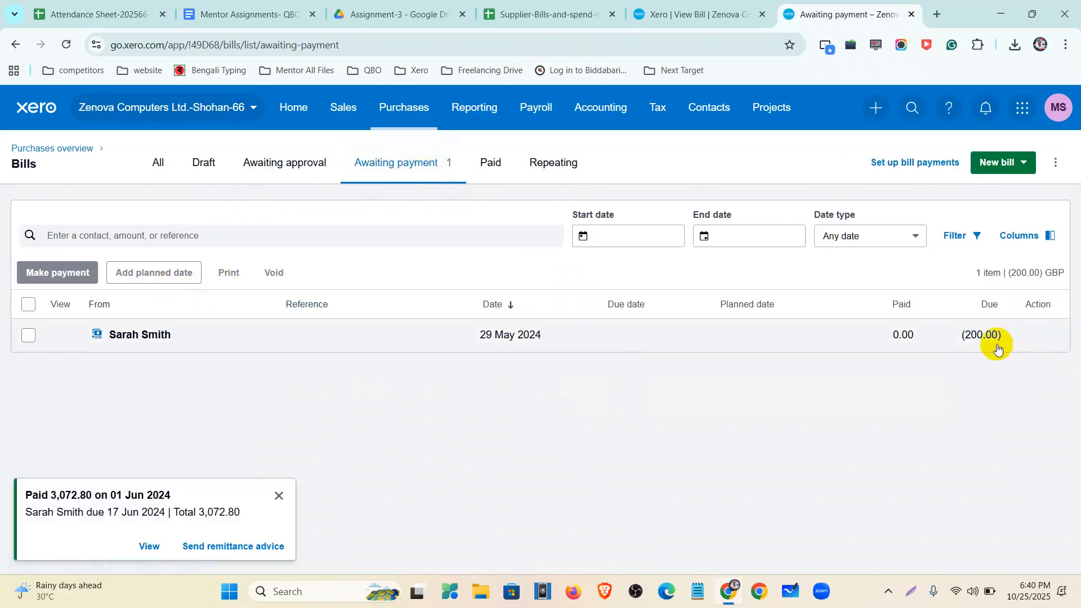
# Dismiss the payment notification and view the list of paid bills.
pyautogui.click(279, 495)
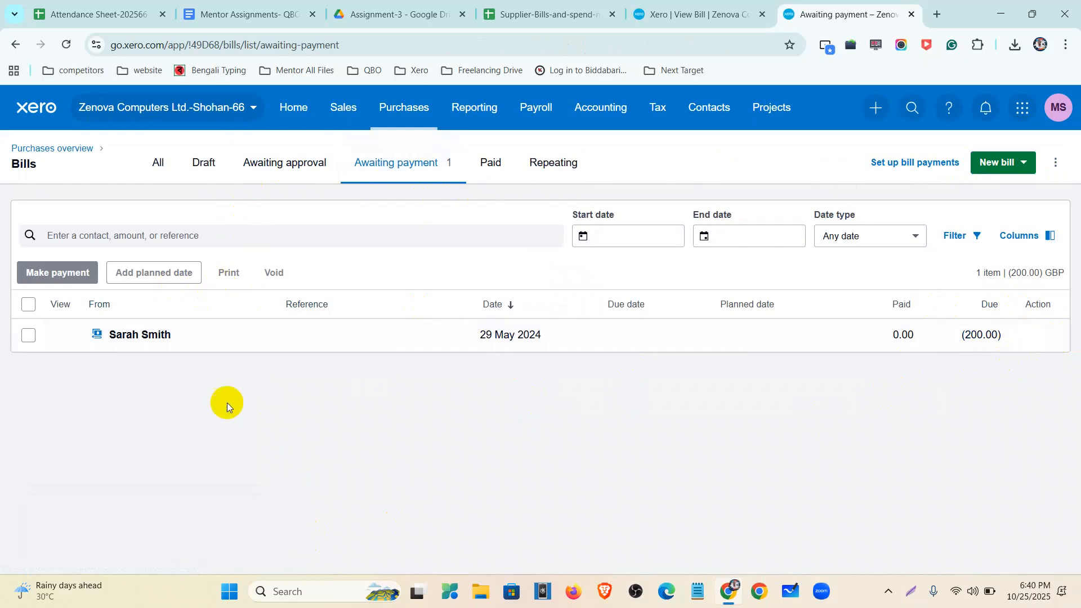
pyautogui.click(506, 169)
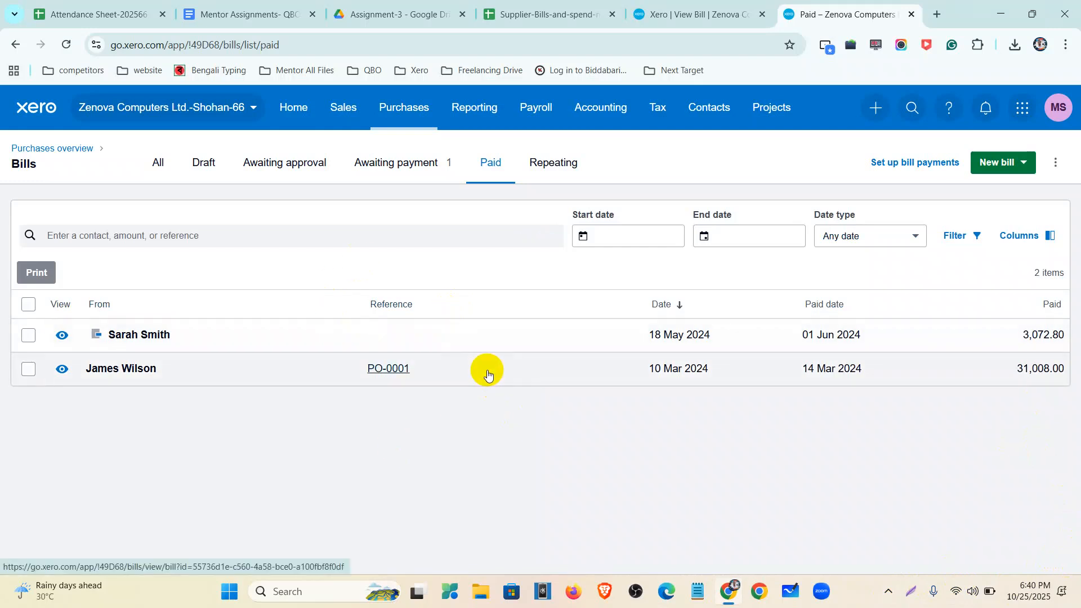
# Return to the purchases overview and start a new repeating bill.
pyautogui.click(78, 150)
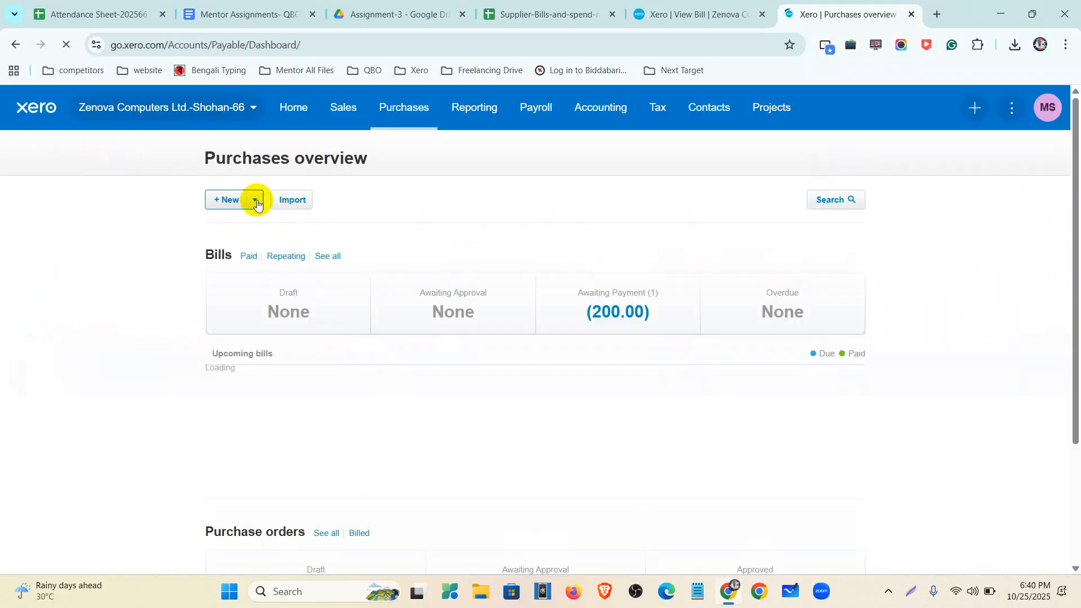
pyautogui.click(256, 201)
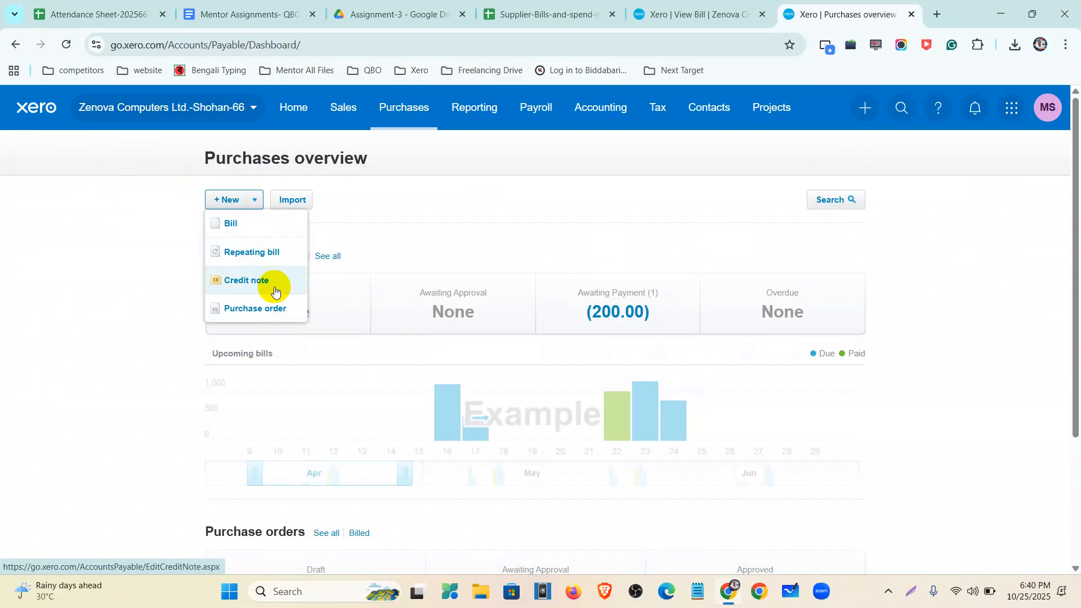
pyautogui.click(273, 260)
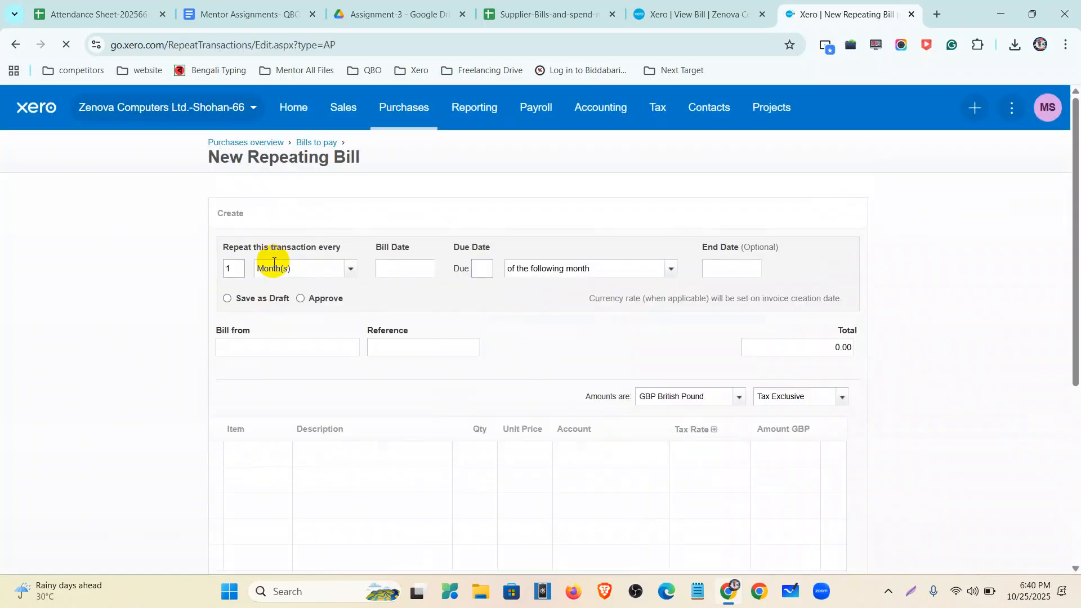
pyautogui.scroll(-3, 273, 264)
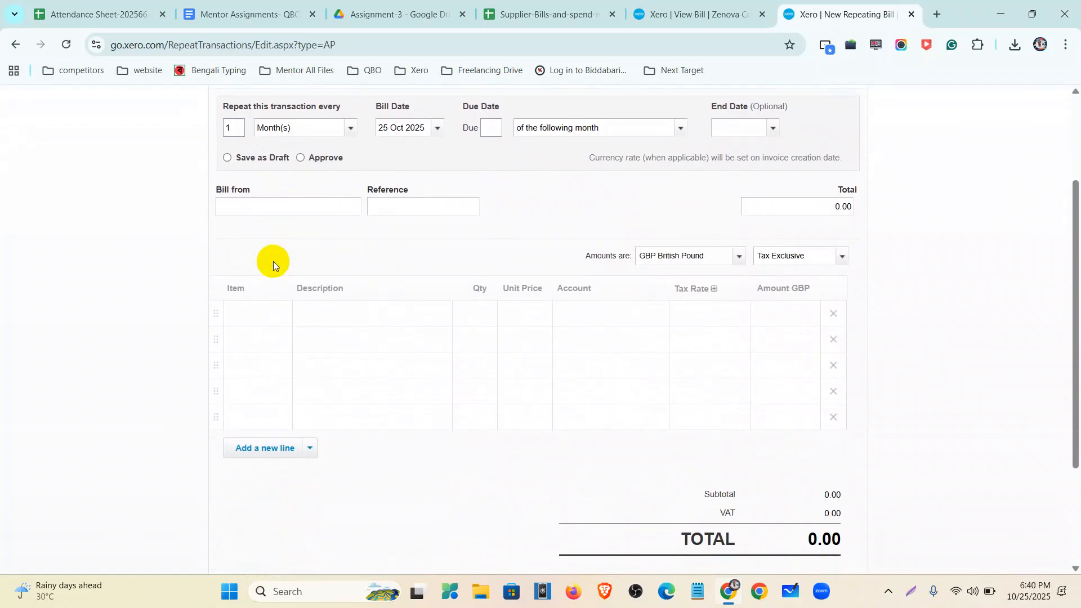
pyautogui.scroll(3, 273, 262)
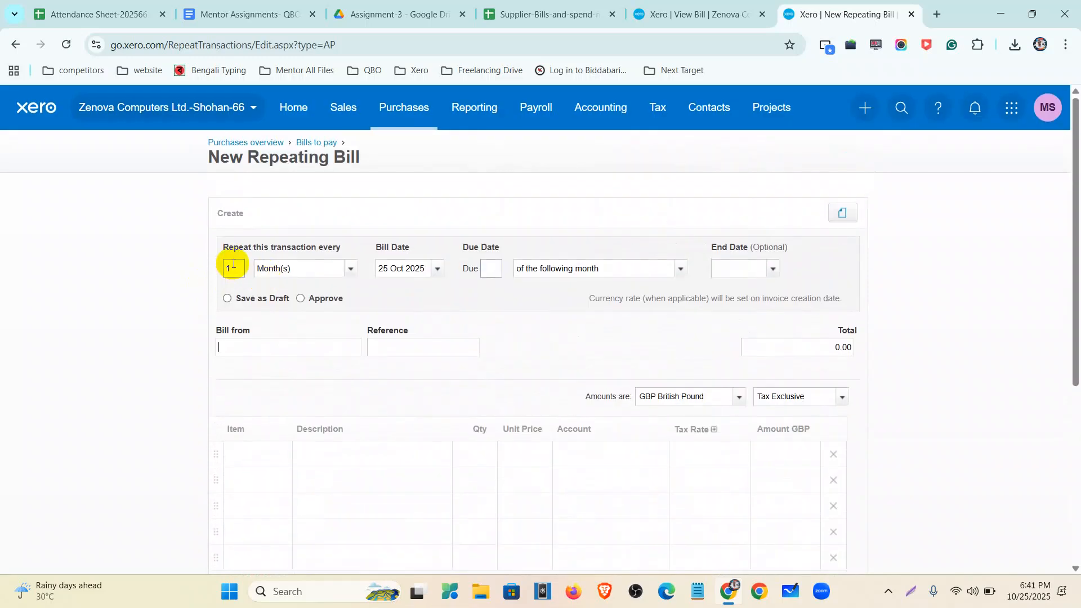
# Set the repeating bill to recur every 1 Month(s).
pyautogui.moveTo(225, 251); pyautogui.dragTo(340, 255)
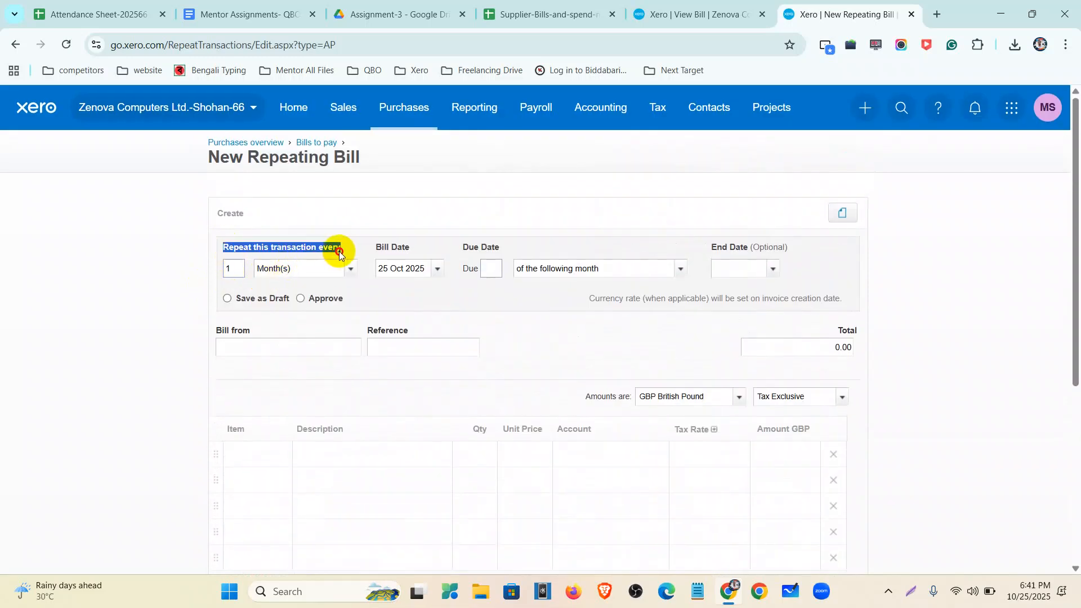
pyautogui.click(237, 268)
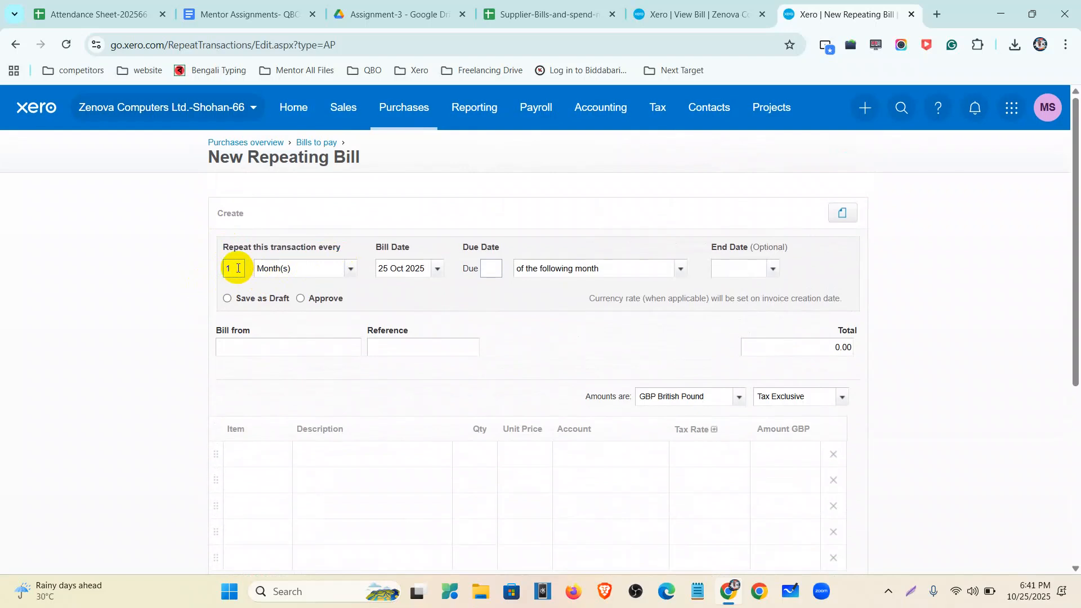
pyautogui.click(351, 270)
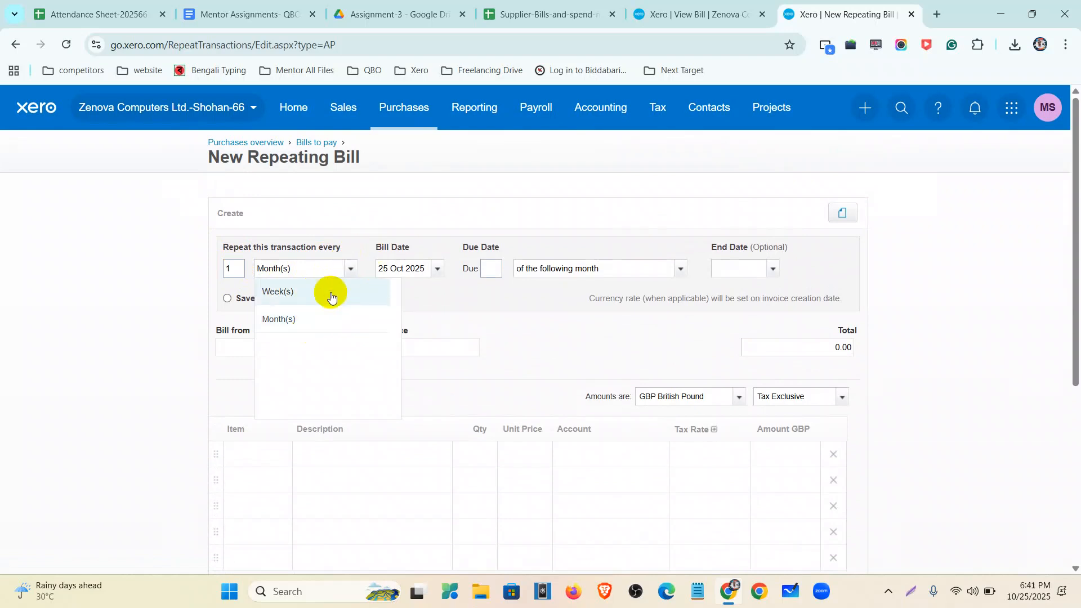
pyautogui.click(304, 319)
# Set the repeating bill's date to 1 Nov 2025.
pyautogui.click(435, 267)
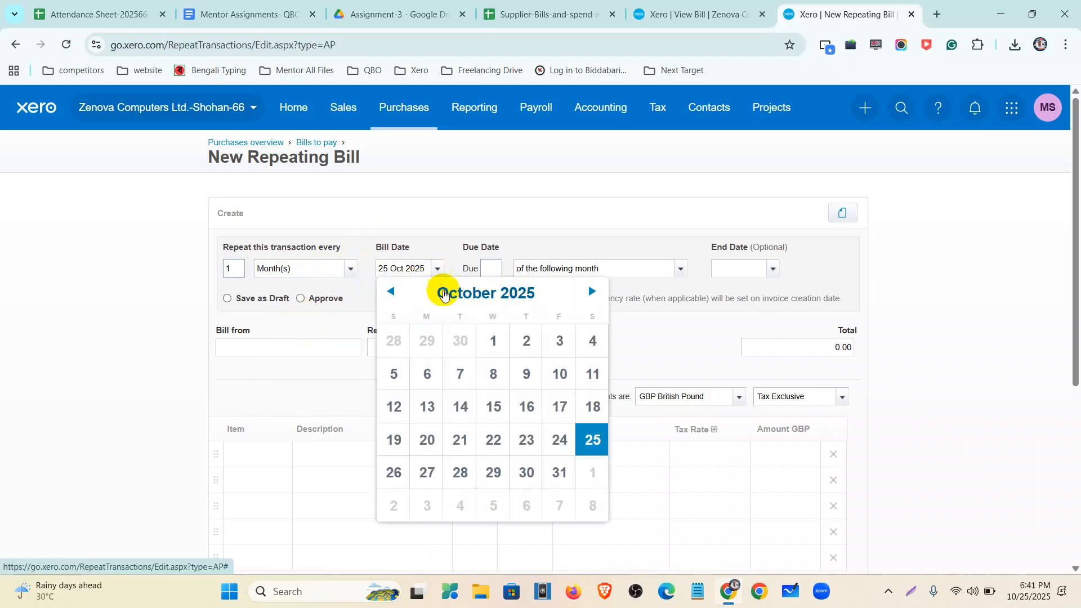
pyautogui.click(445, 292)
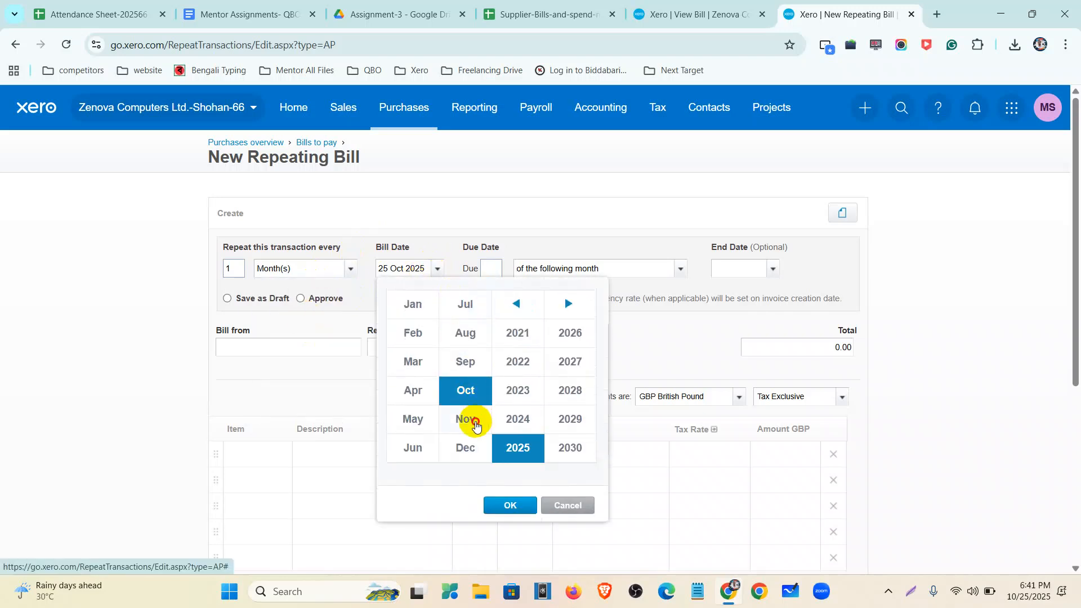
pyautogui.click(480, 421)
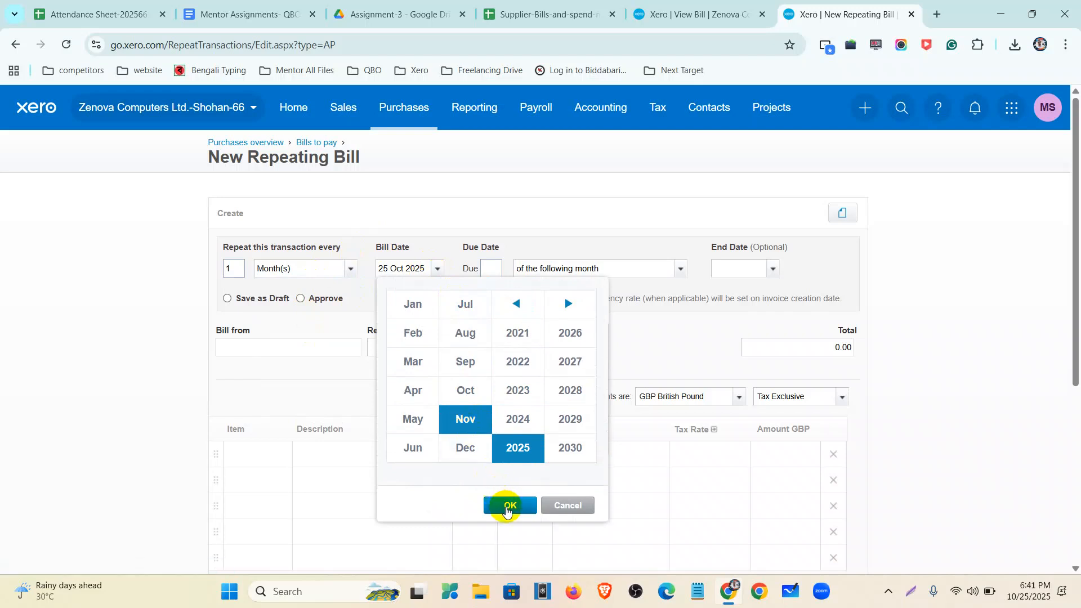
pyautogui.click(506, 509)
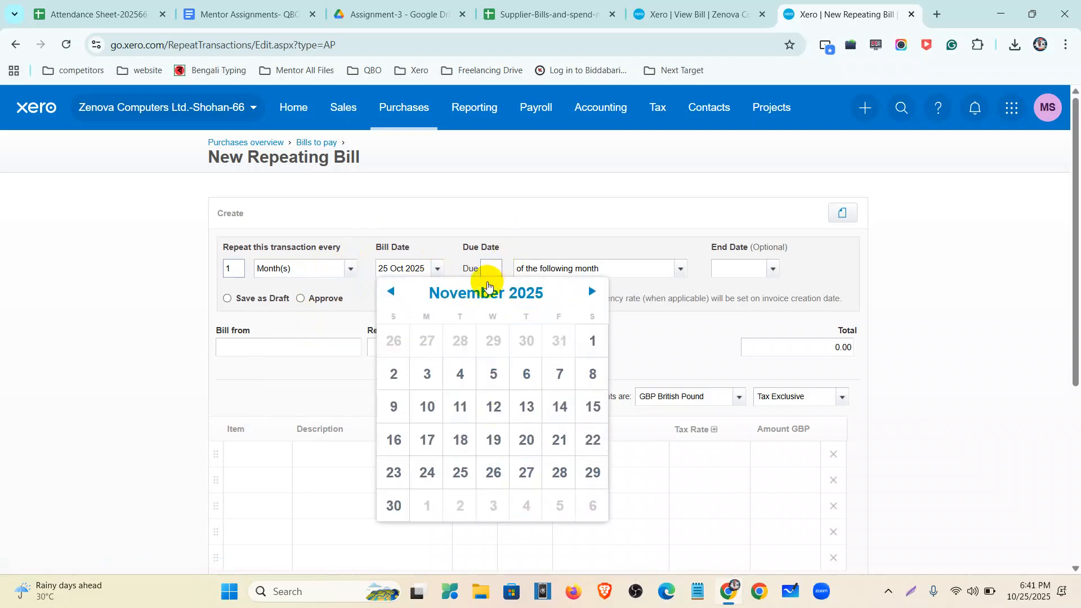
pyautogui.click(587, 339)
# Set the due date to day 30 of the following month and have the repeating bill saved as draft.
pyautogui.click(495, 267)
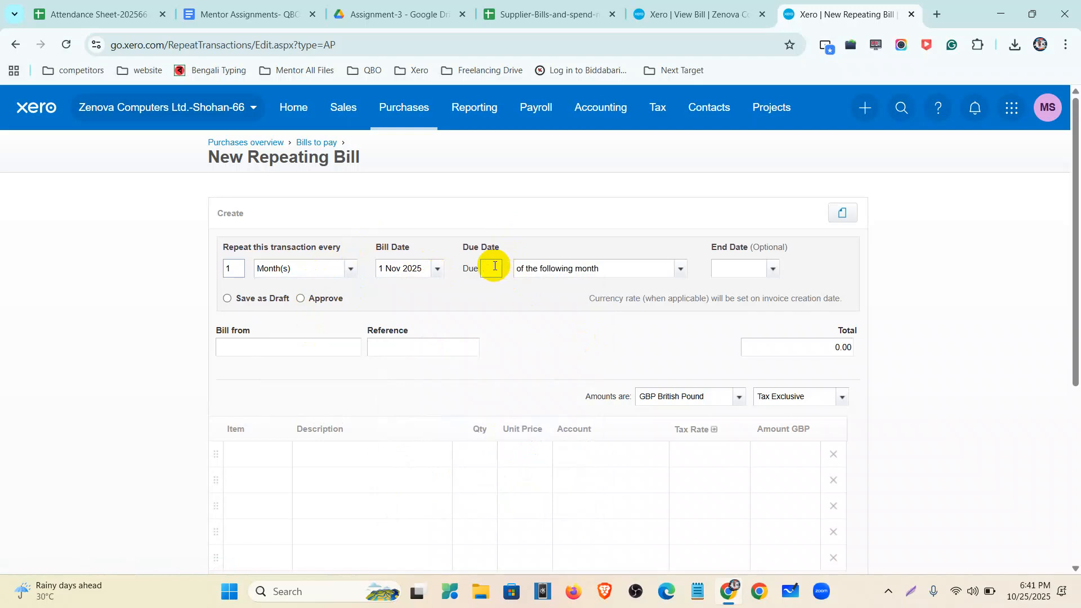
pyautogui.write('30')
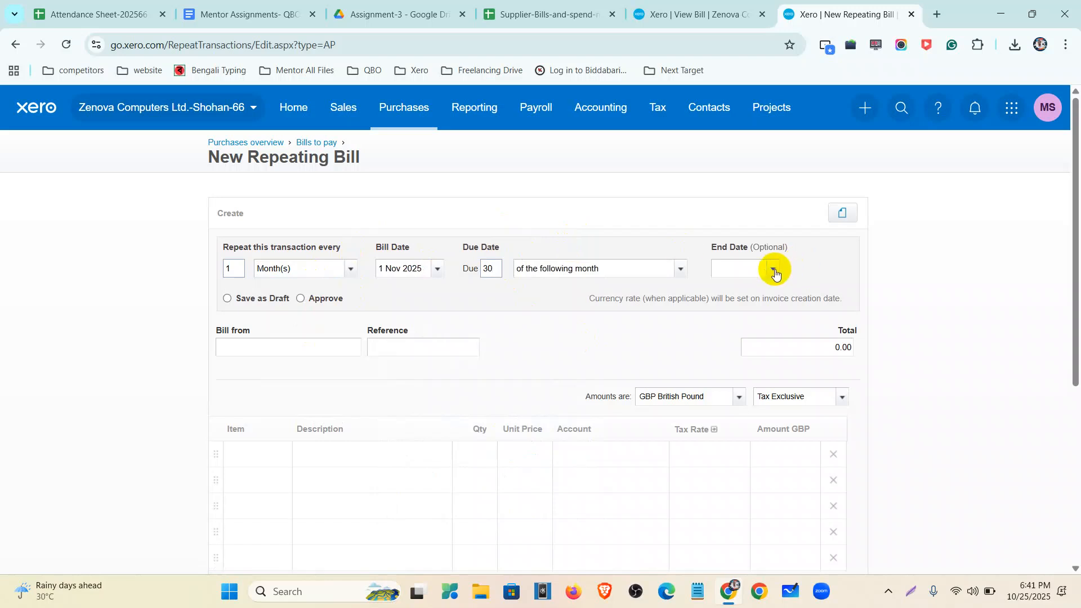
pyautogui.click(249, 300)
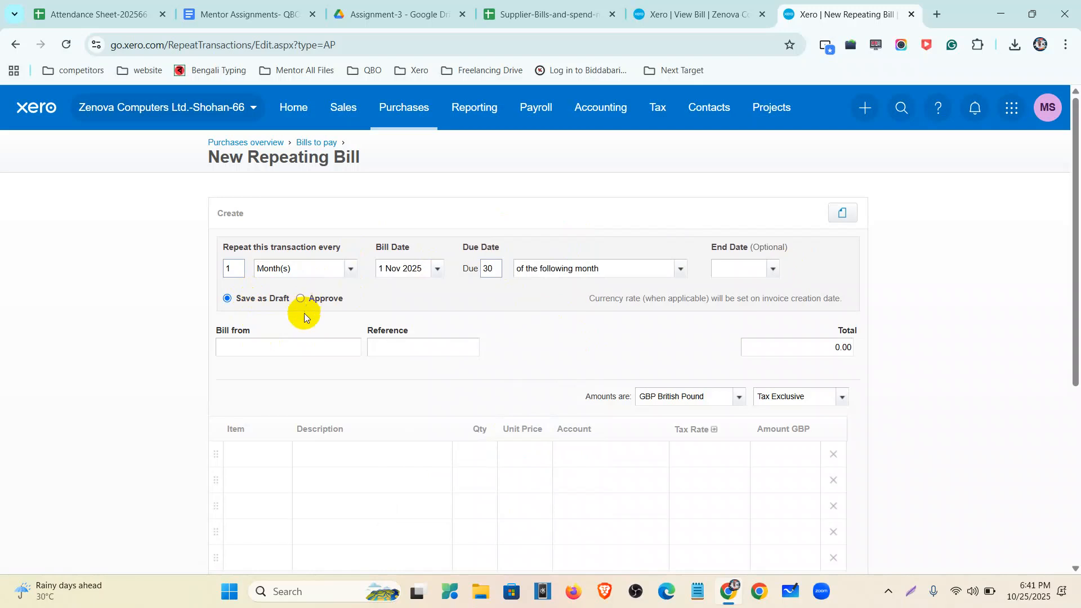
# Look up supplier contacts with "w" and pick the second suggested contact as the bill's supplier.
pyautogui.click(284, 351)
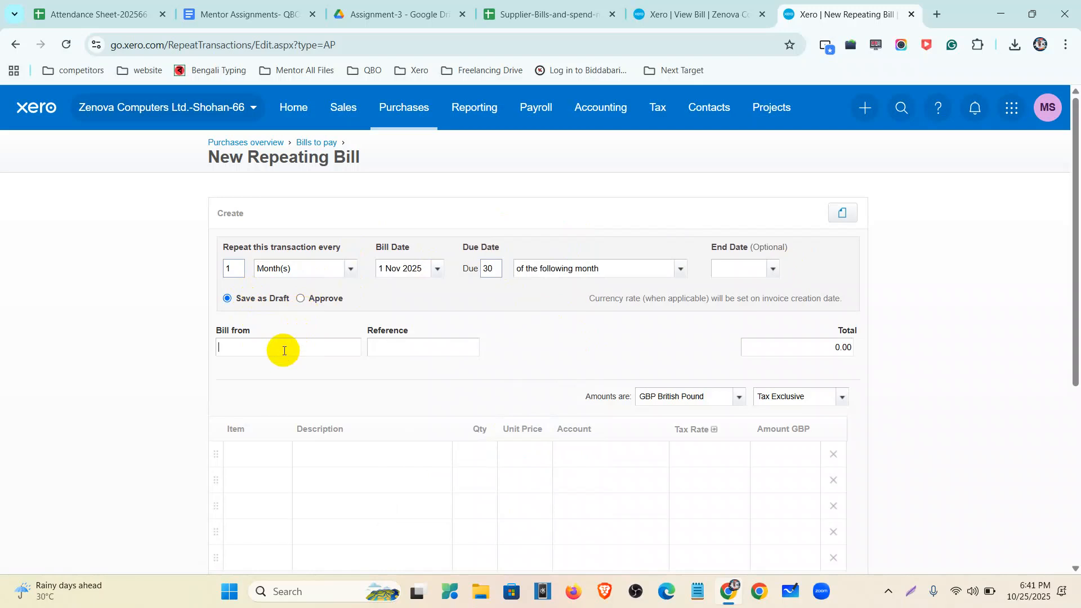
pyautogui.write('w')
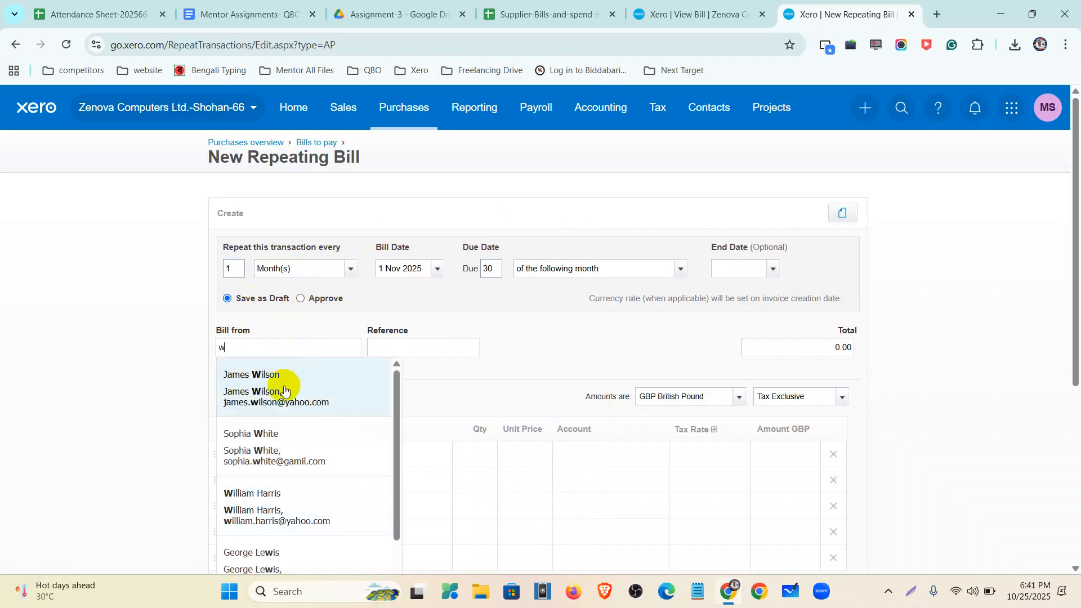
pyautogui.click(282, 450)
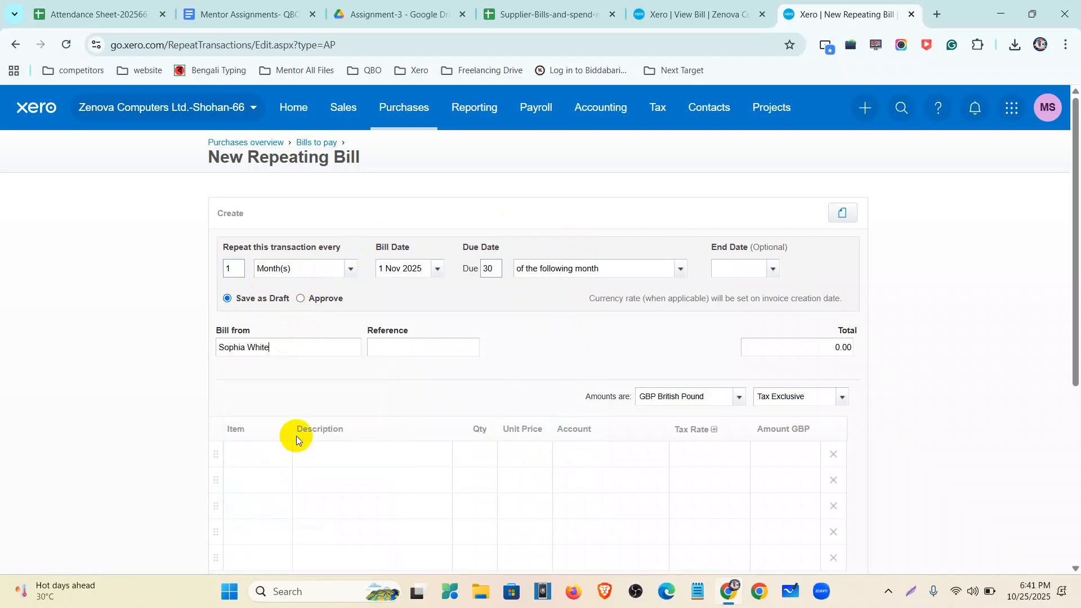
# Add items 1000: HP EliteDesk 800G1 SFF Intel Core i5 System and 1001: HP Elite 8300/6300 SFF Core to the first two lines.
pyautogui.scroll(-1, 351, 378)
pyautogui.scroll(-2, 352, 378)
pyautogui.click(271, 311)
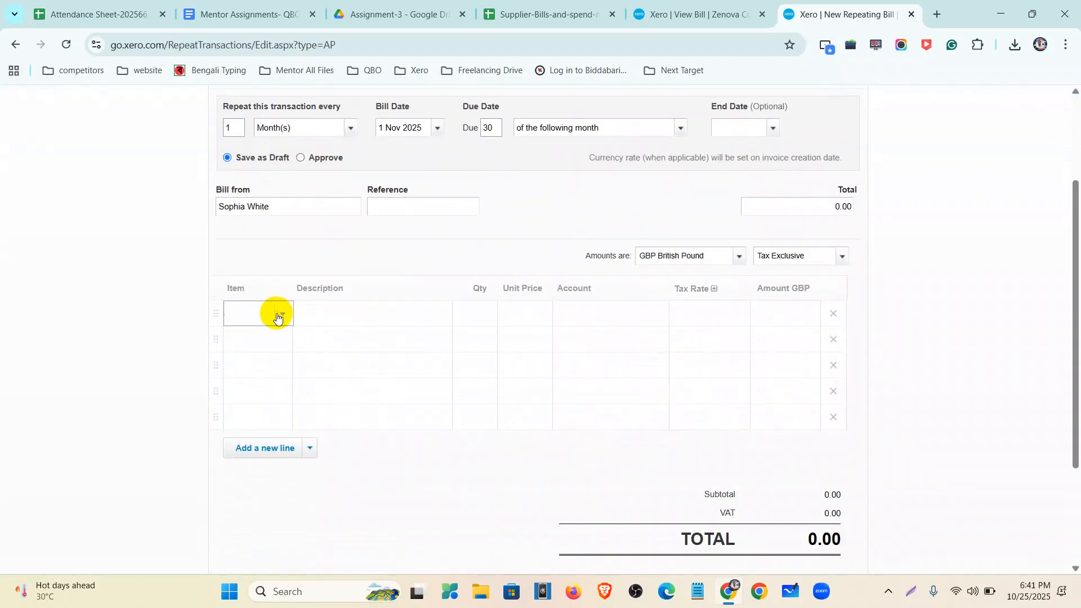
pyautogui.click(271, 387)
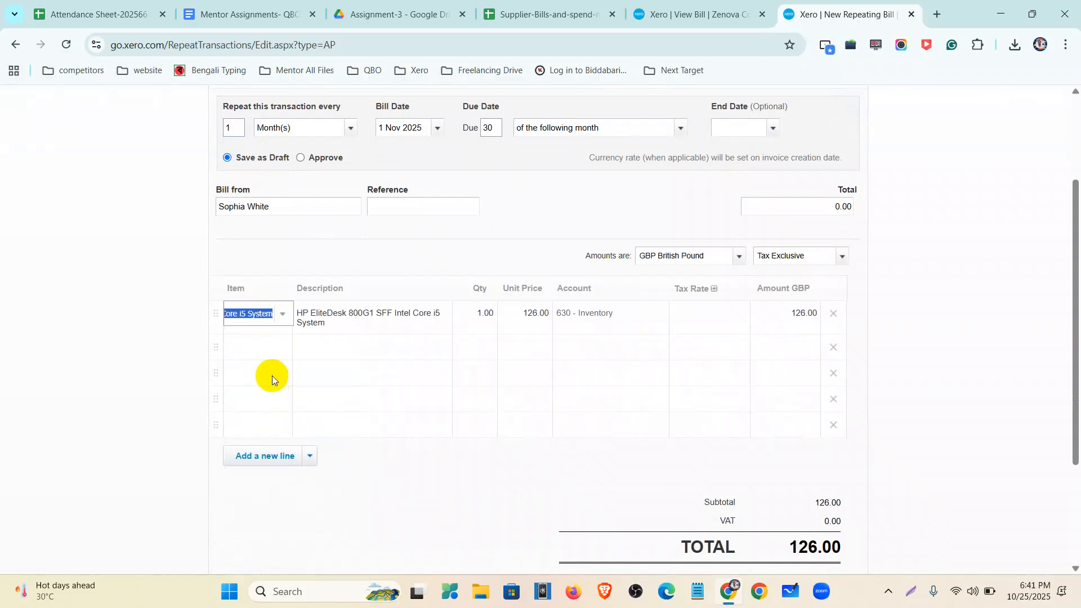
pyautogui.click(282, 376)
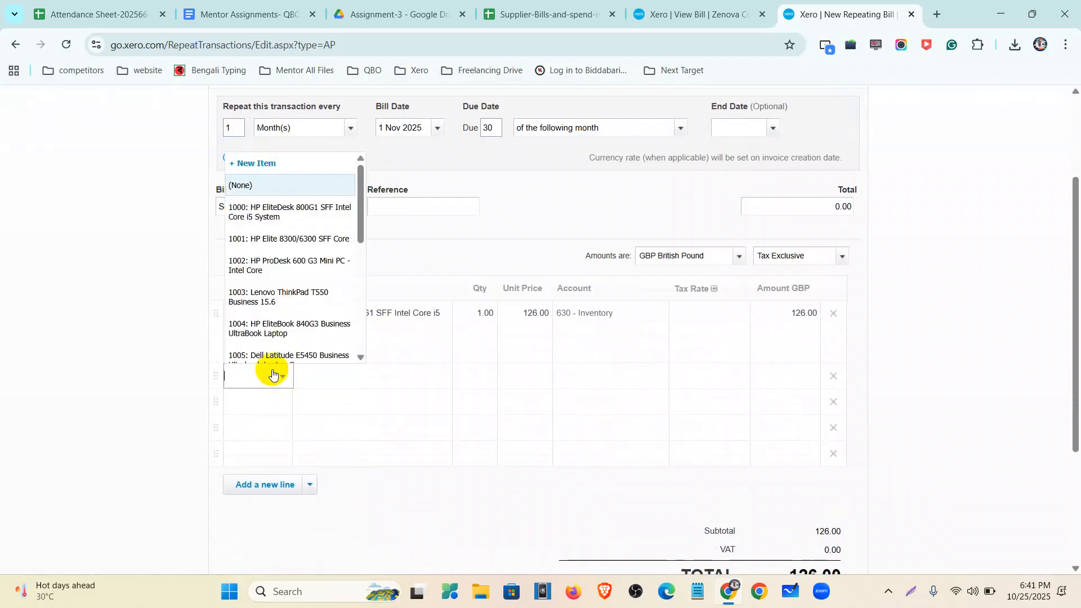
pyautogui.click(286, 240)
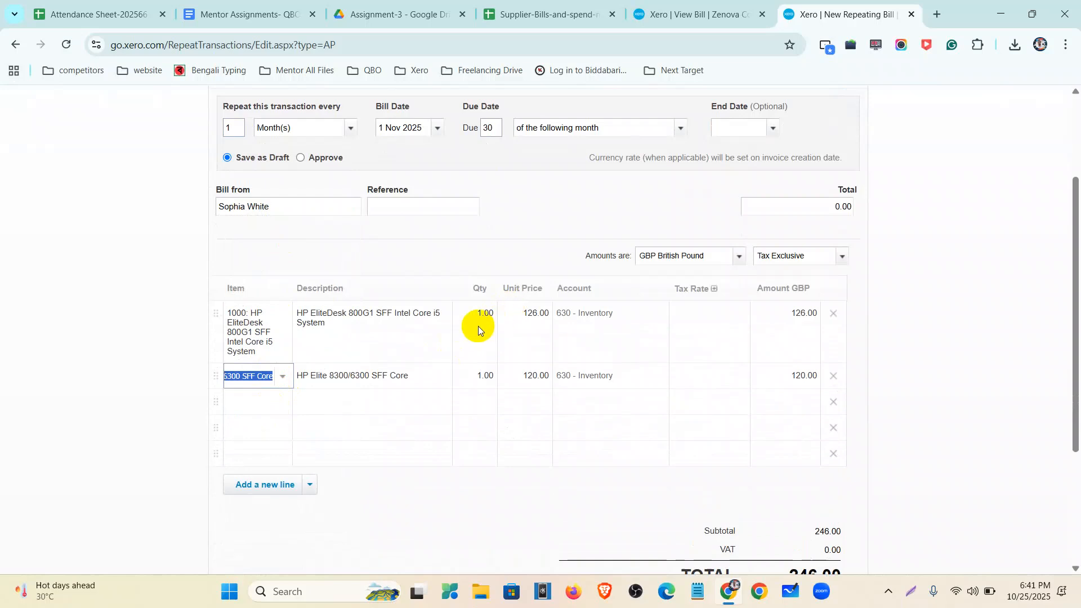
# Set the quantities to 2 for the HP EliteDesk 800G1 line and 8 for the HP Elite 8300/6300 line.
pyautogui.click(496, 309)
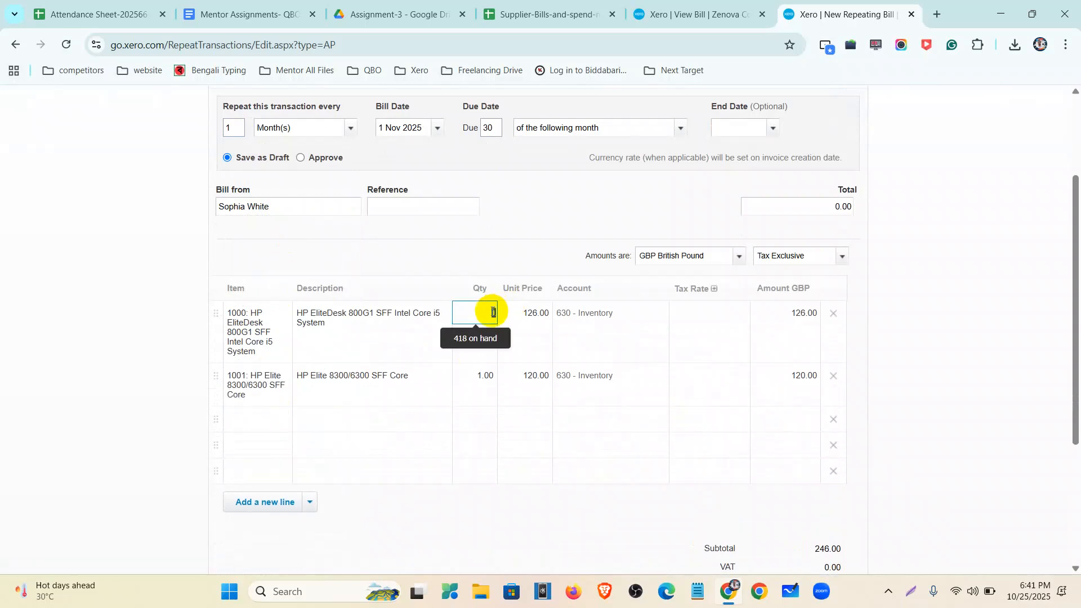
pyautogui.write('2')
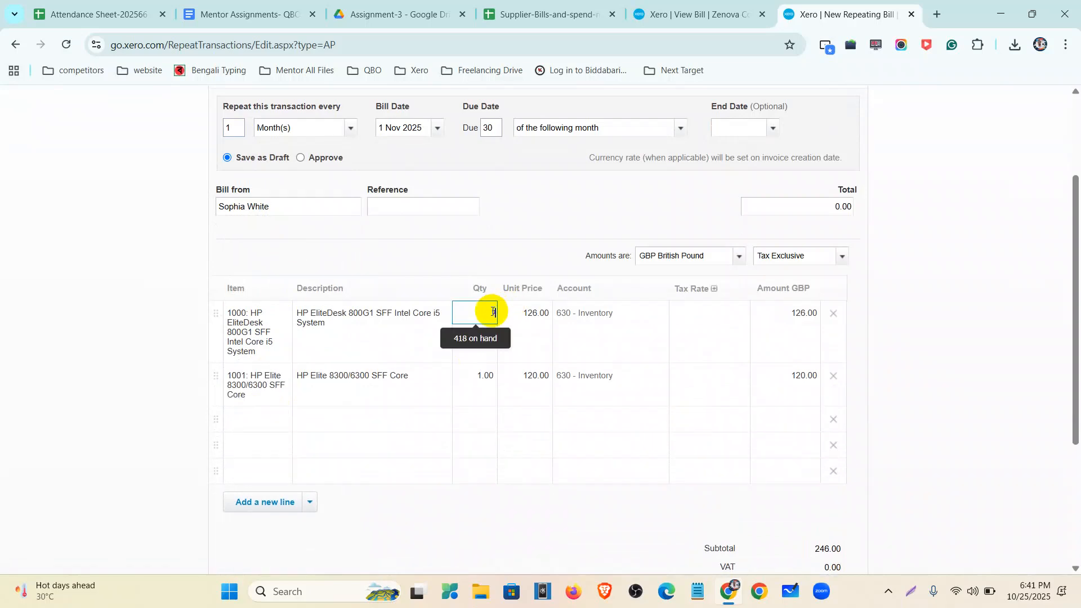
pyautogui.click(484, 378)
pyautogui.write('8')
# Set the tax rate of both repeating bill lines to Exempt Income.
pyautogui.click(699, 326)
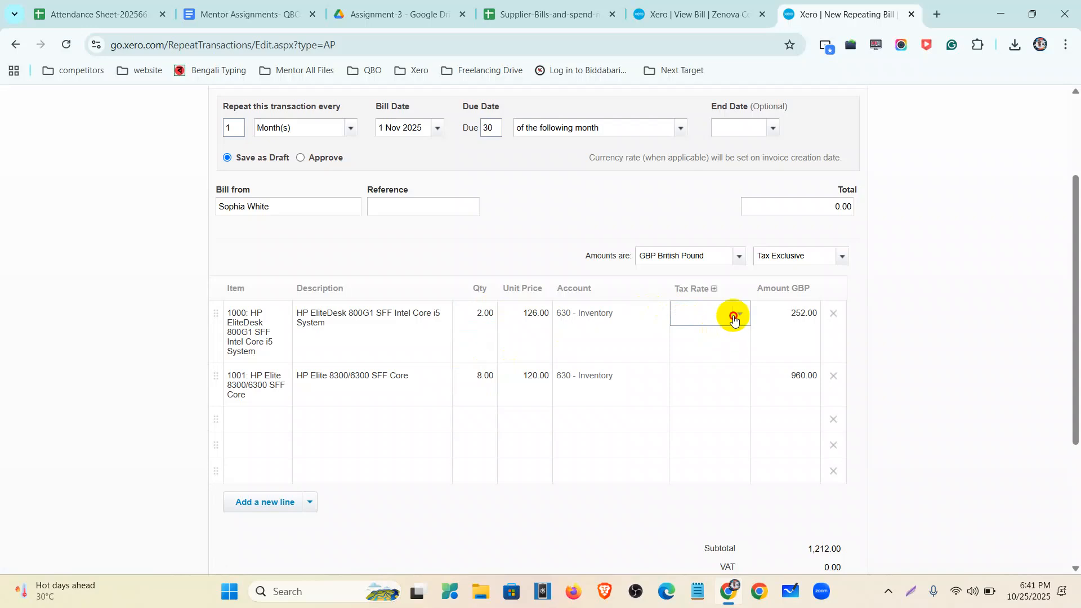
pyautogui.click(734, 319)
pyautogui.scroll(-3, 717, 428)
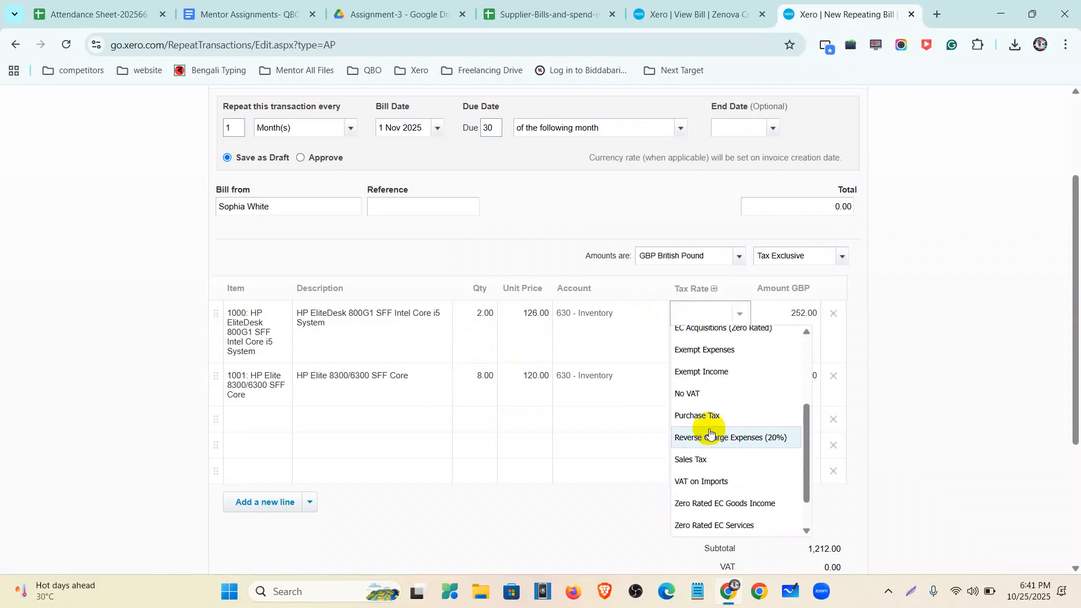
pyautogui.click(710, 373)
pyautogui.click(720, 388)
pyautogui.click(740, 385)
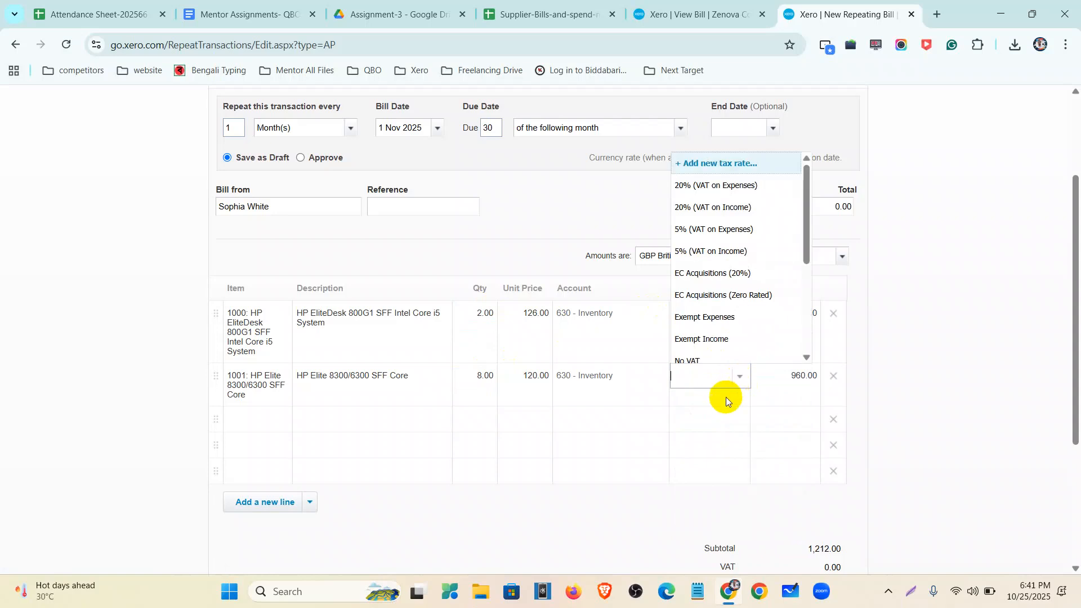
pyautogui.click(708, 338)
# Remove the empty lines from the repeating bill and save it.
pyautogui.scroll(-4, 710, 335)
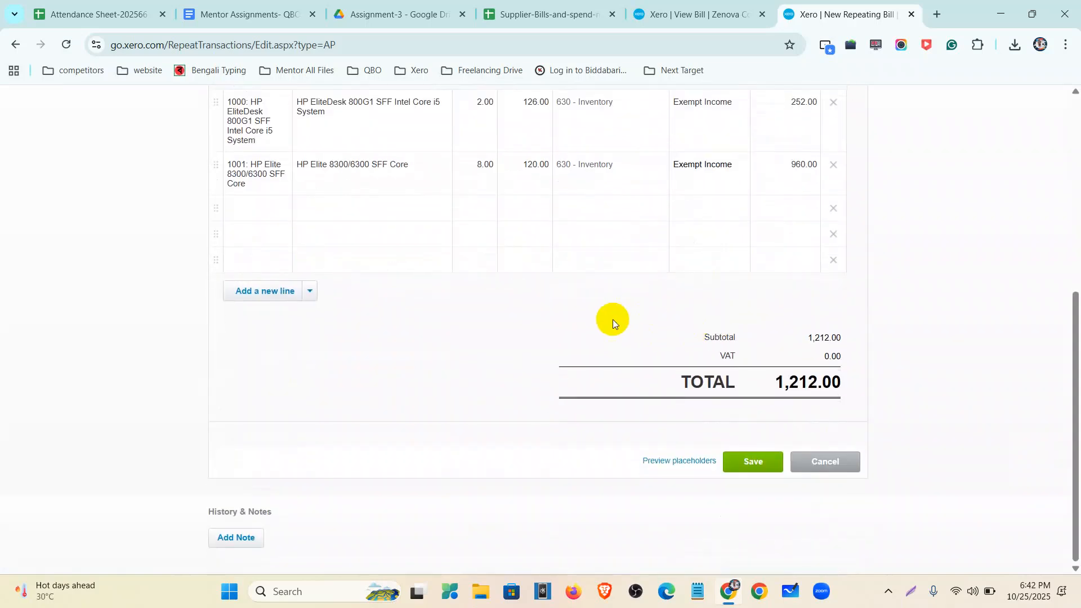
pyautogui.click(834, 259)
pyautogui.click(834, 260)
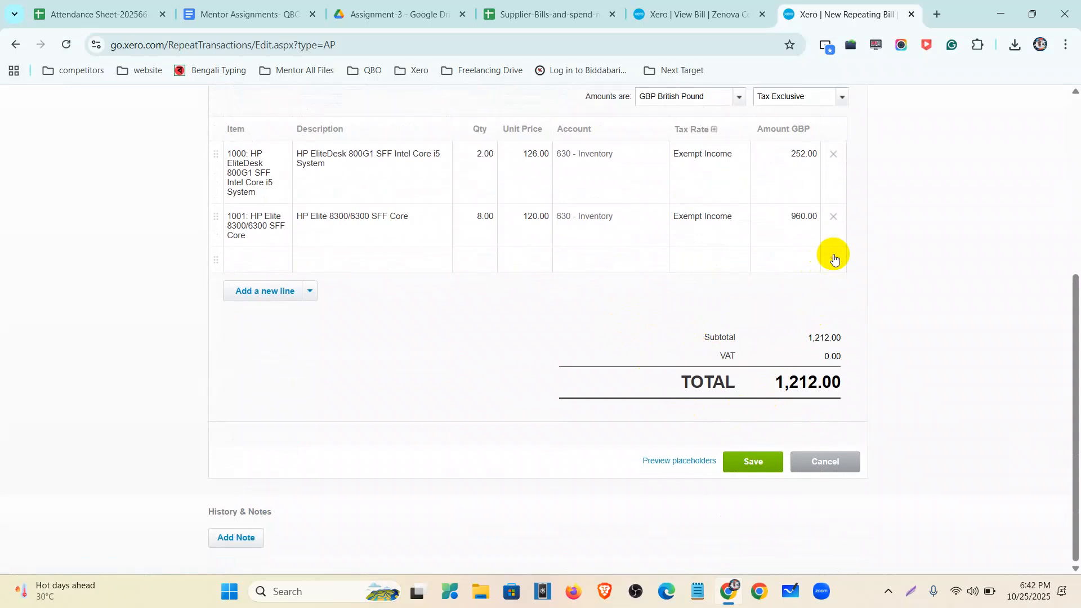
pyautogui.click(834, 260)
pyautogui.click(765, 462)
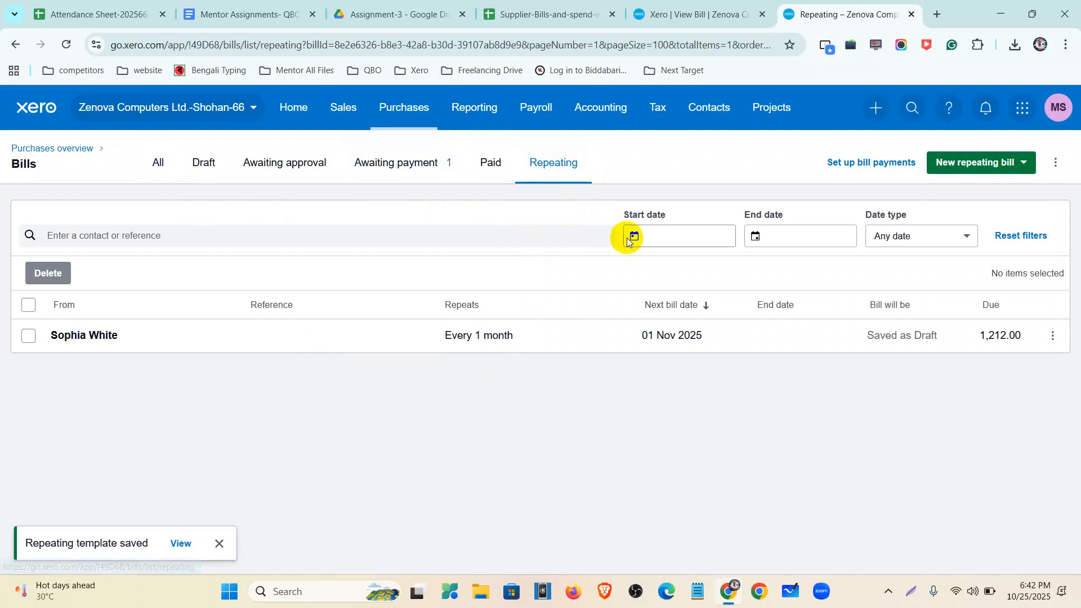
pyautogui.click(220, 542)
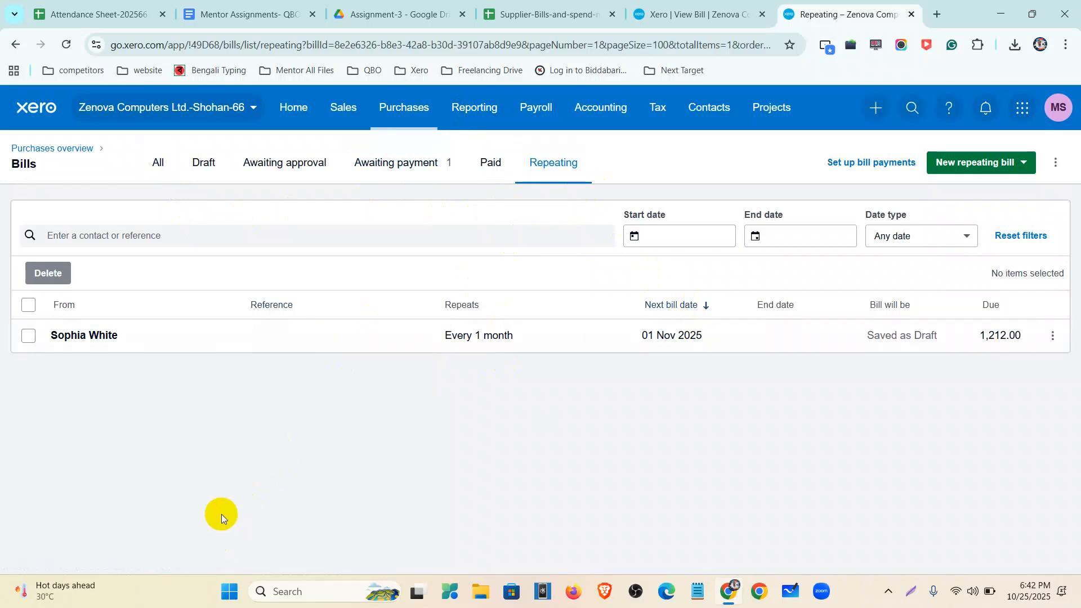
# Create a new spend money transaction paid from the Metro Bank-Savings account.
pyautogui.click(87, 150)
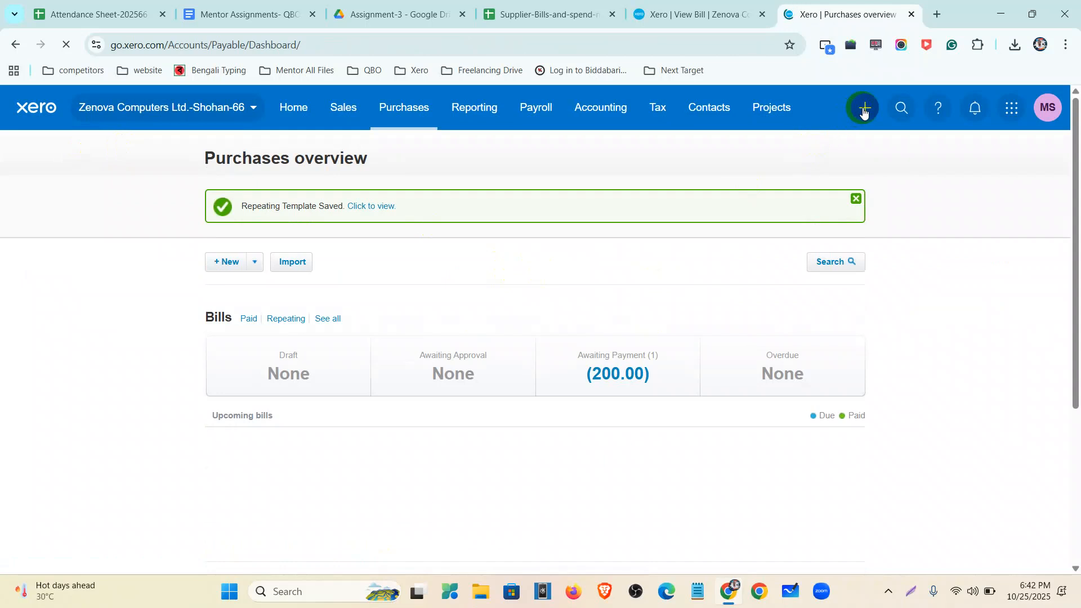
pyautogui.click(864, 110)
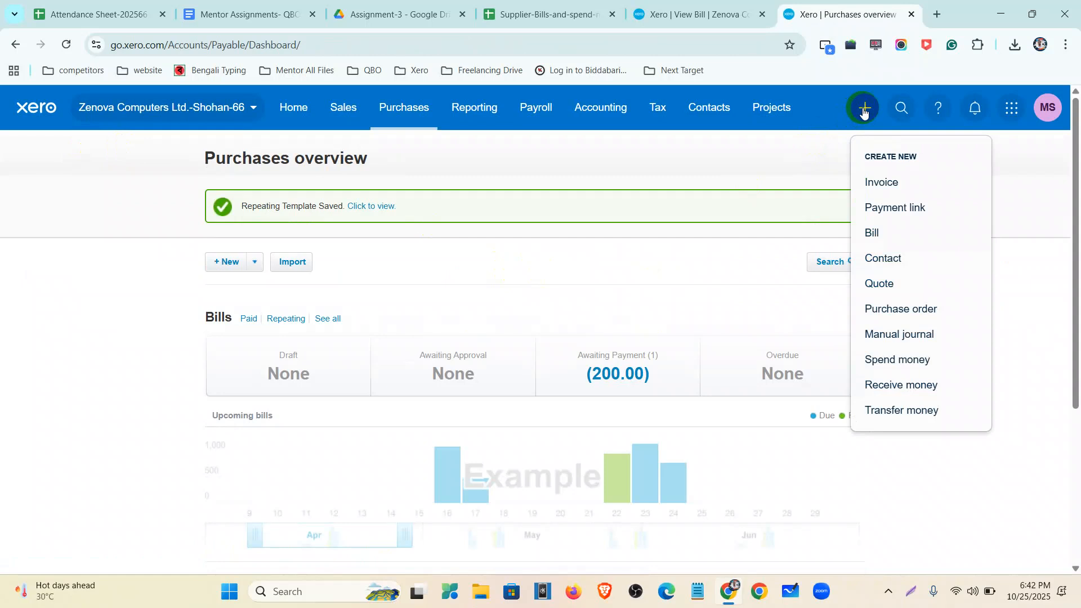
pyautogui.click(892, 370)
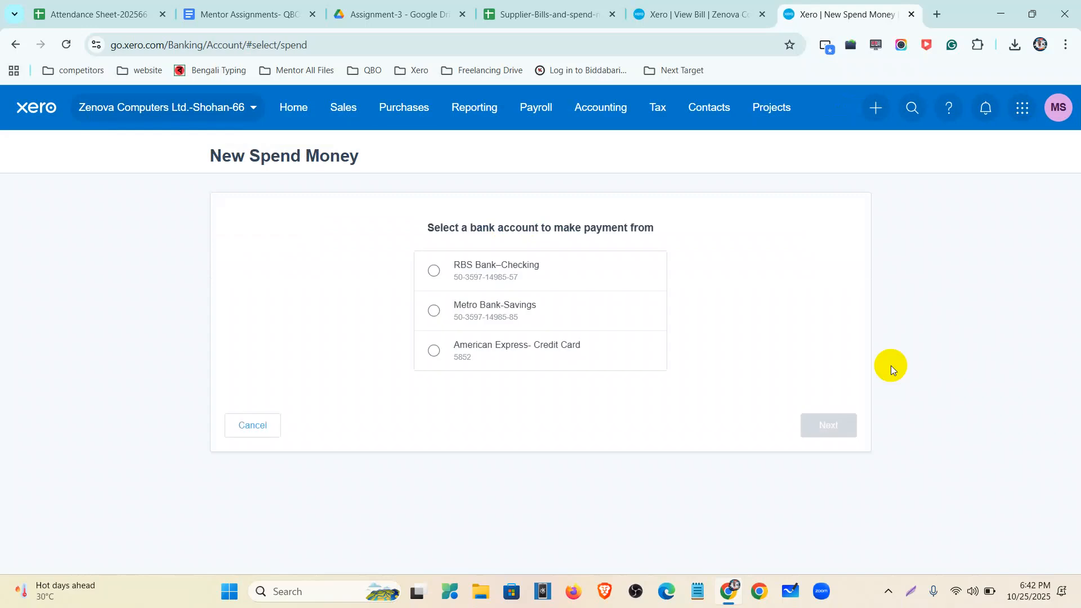
pyautogui.click(450, 313)
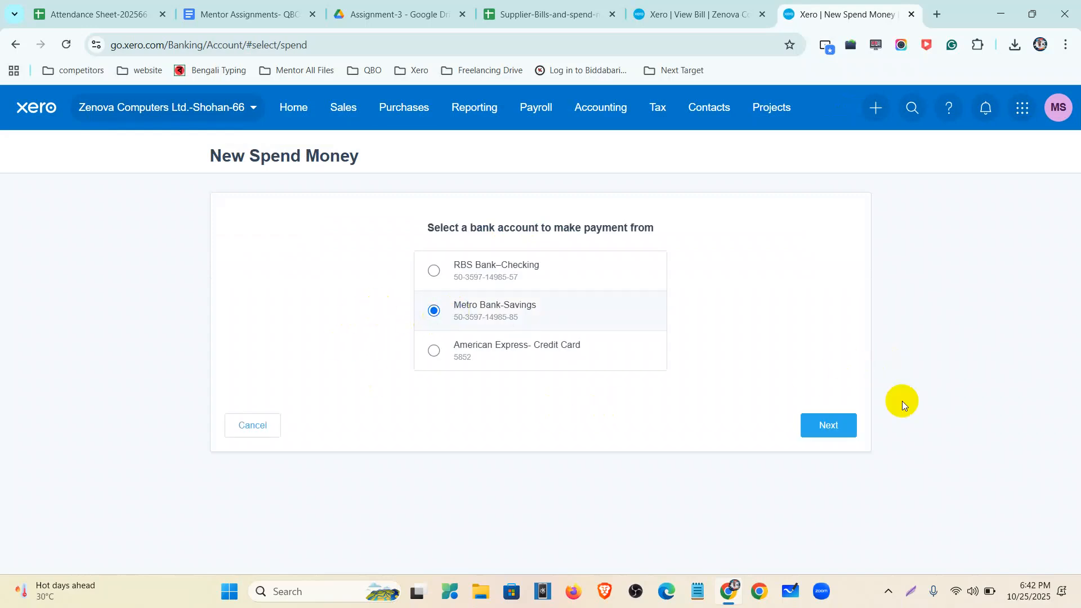
pyautogui.click(849, 426)
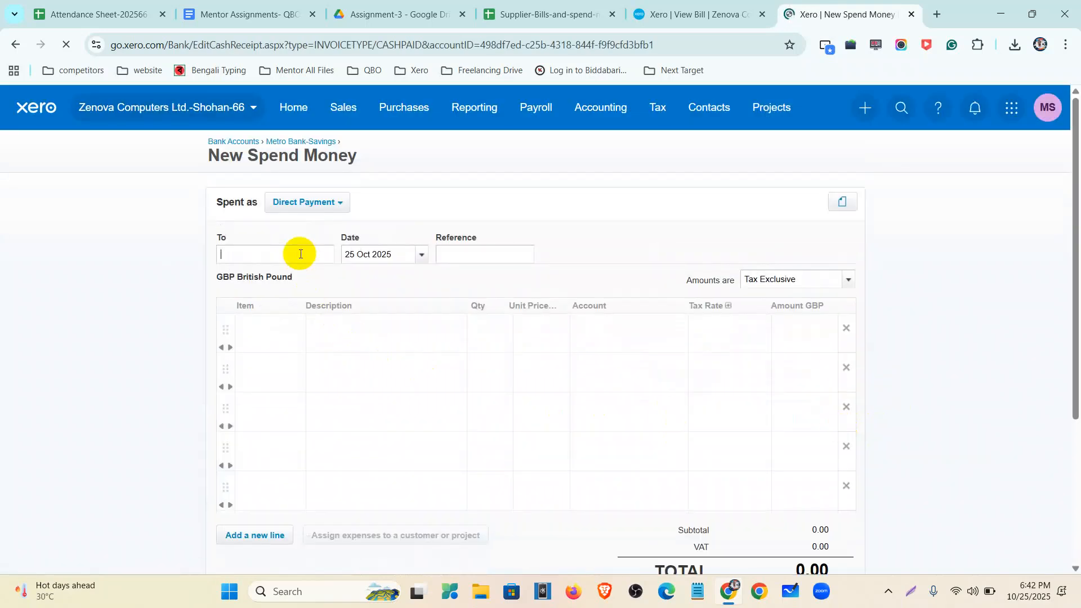
# Look up contacts with "g" and pick a suggested contact as the payee.
pyautogui.click(300, 254)
pyautogui.write('g')
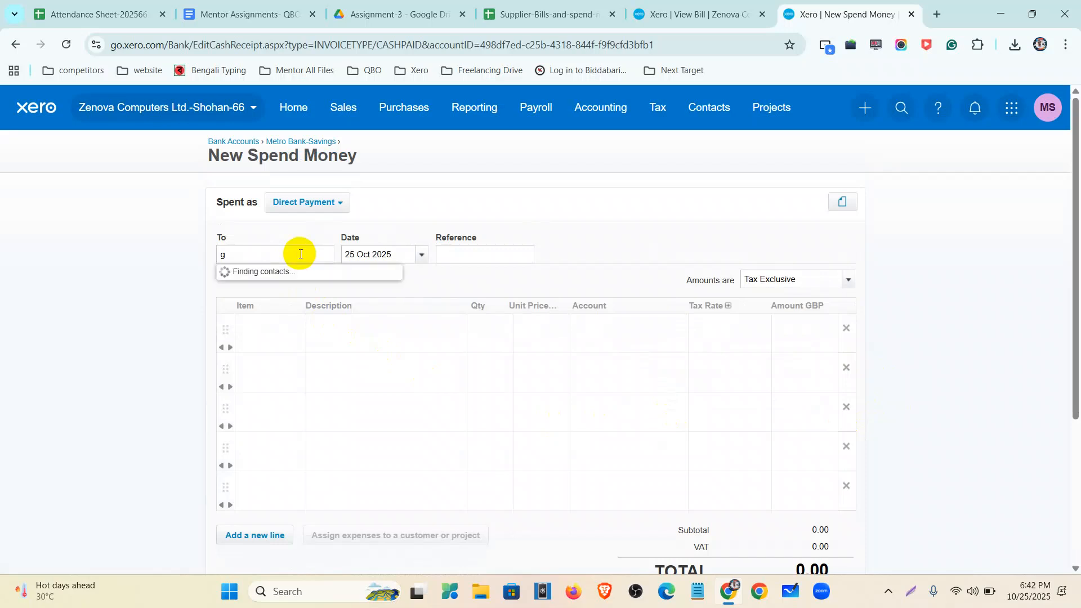
pyautogui.click(287, 388)
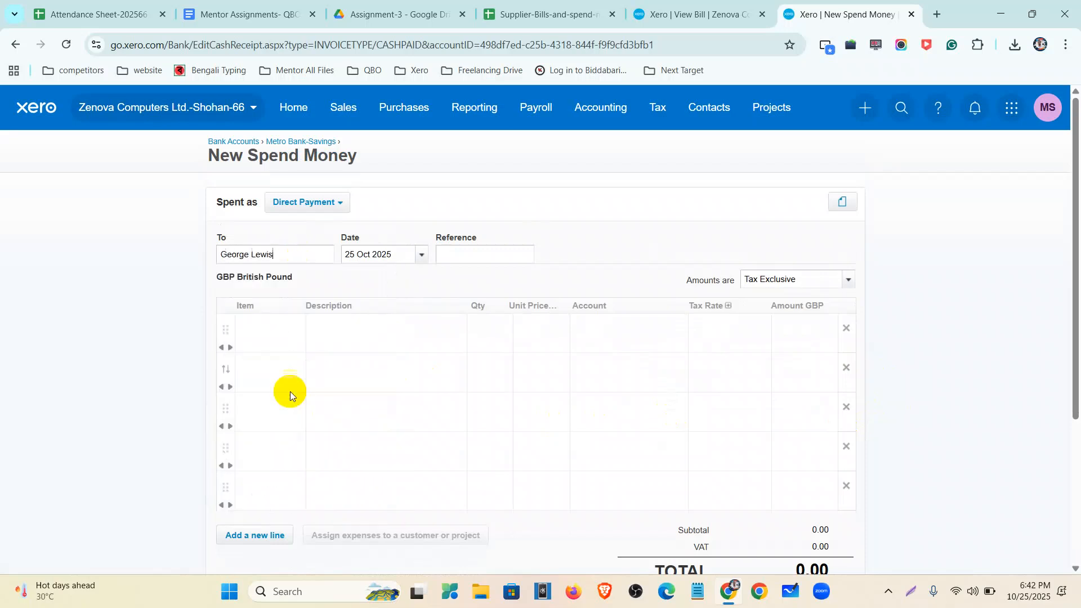
# Add item 1003: Lenovo ThinkPad T550 Business 15.6 to the first line with a quantity of 11.
pyautogui.click(289, 330)
pyautogui.scroll(-1, 298, 398)
pyautogui.scroll(-1, 298, 398)
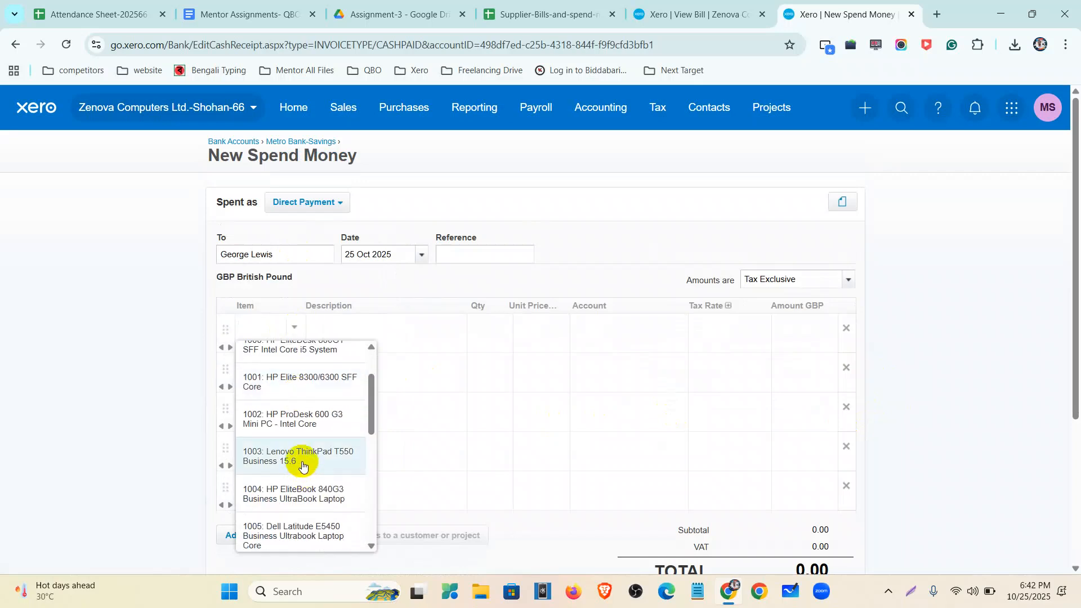
pyautogui.click(302, 465)
pyautogui.click(501, 328)
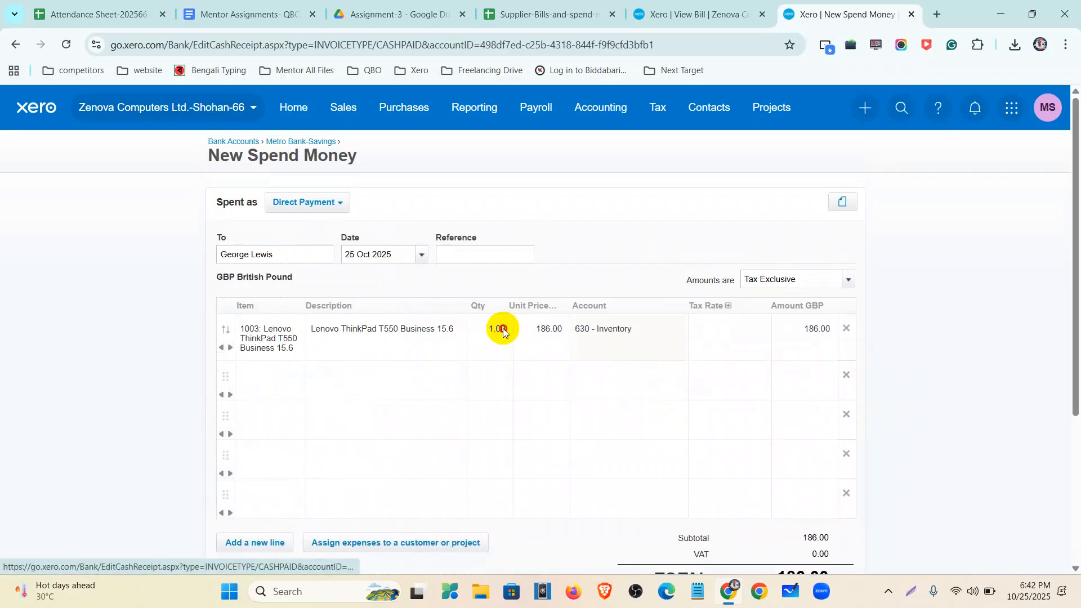
pyautogui.write('18')
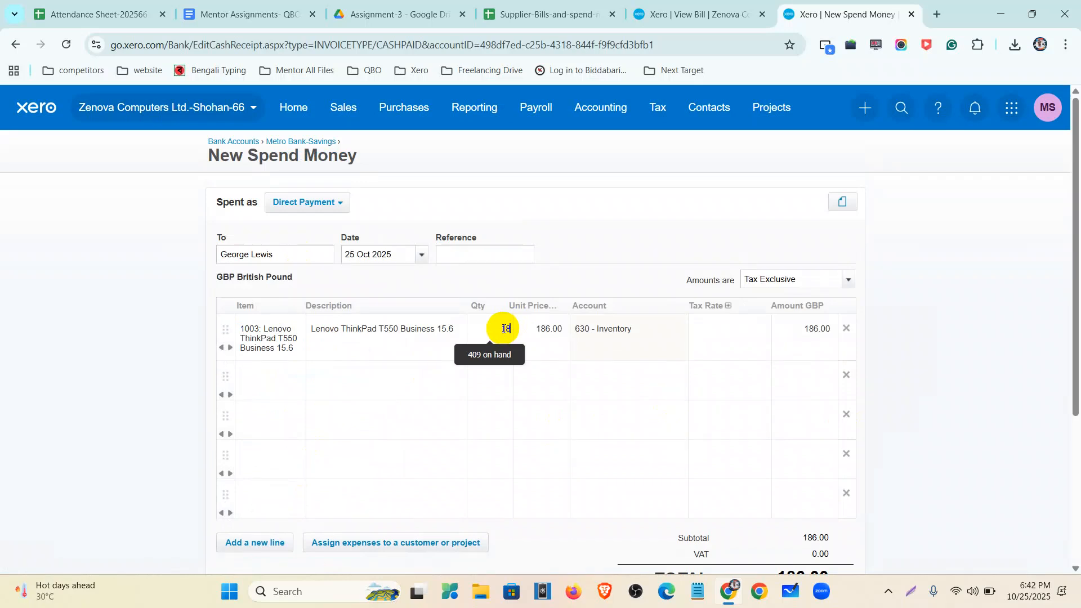
pyautogui.press('BackSpace')
pyautogui.write('1')
pyautogui.click(546, 335)
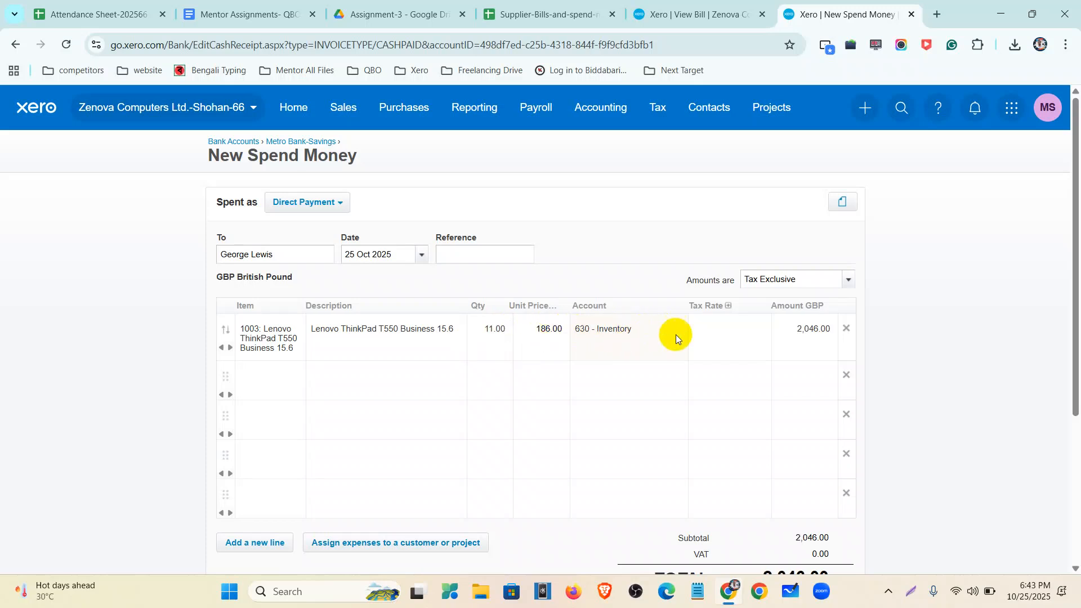
# Set the ThinkPad line's tax rate to No VAT and save the spend money transaction without the empty lines.
pyautogui.click(722, 335)
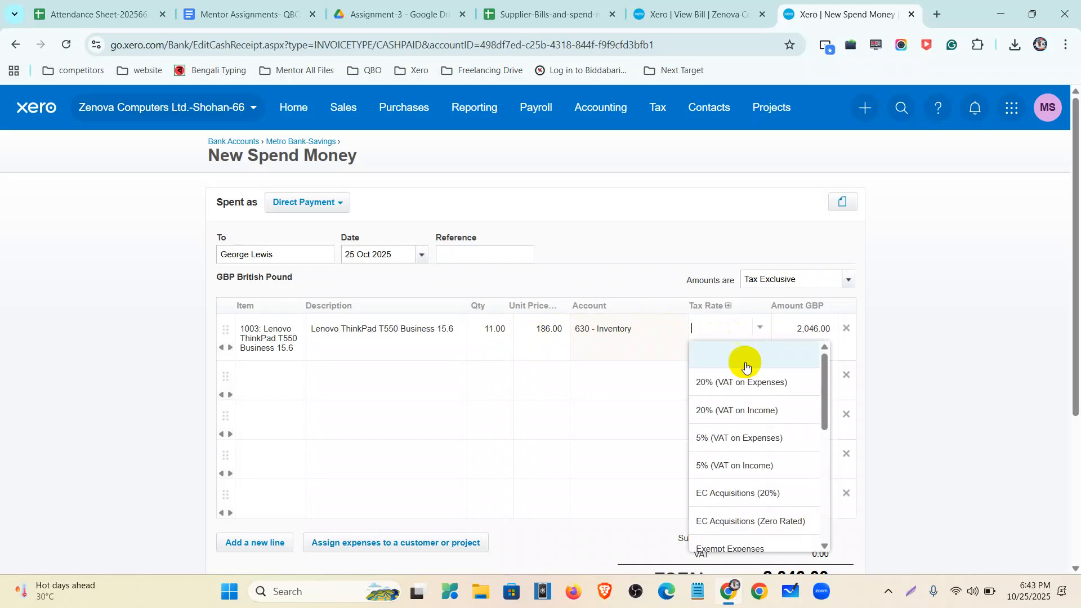
pyautogui.scroll(-2, 744, 501)
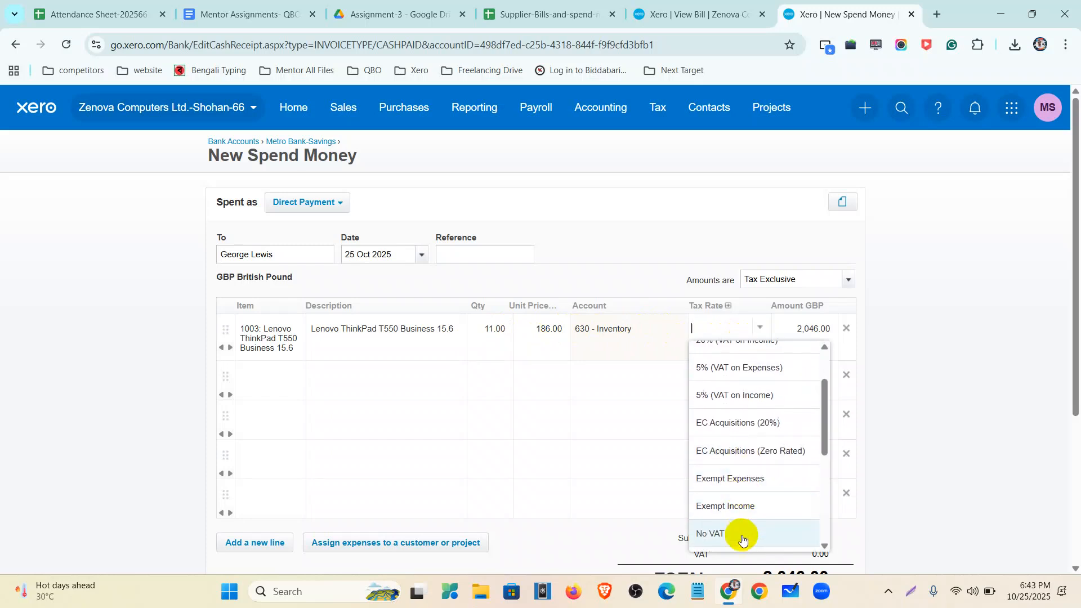
pyautogui.click(742, 535)
pyautogui.click(847, 370)
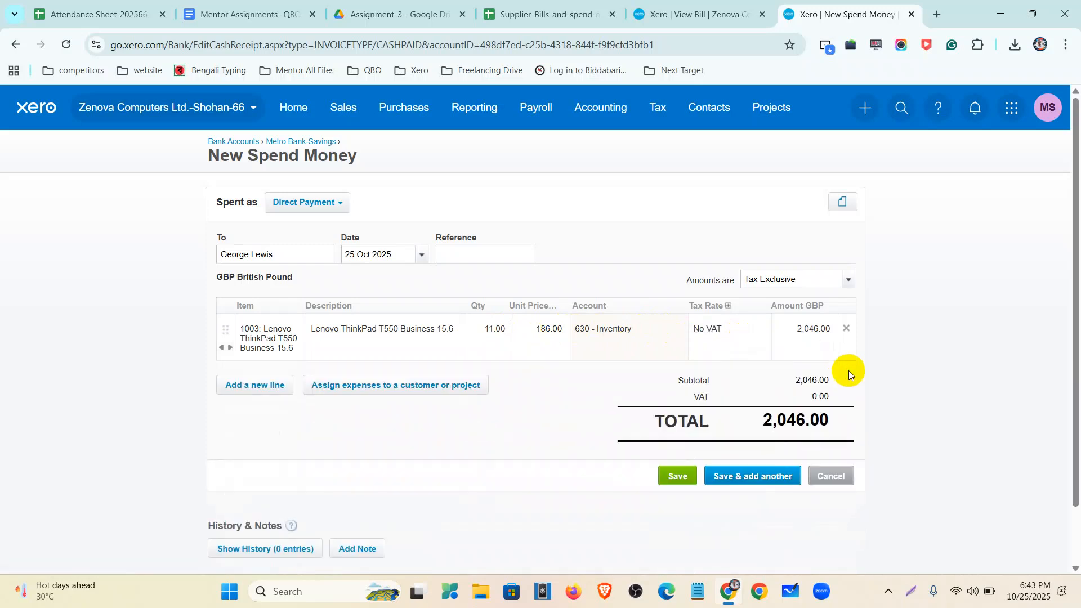
pyautogui.click(676, 478)
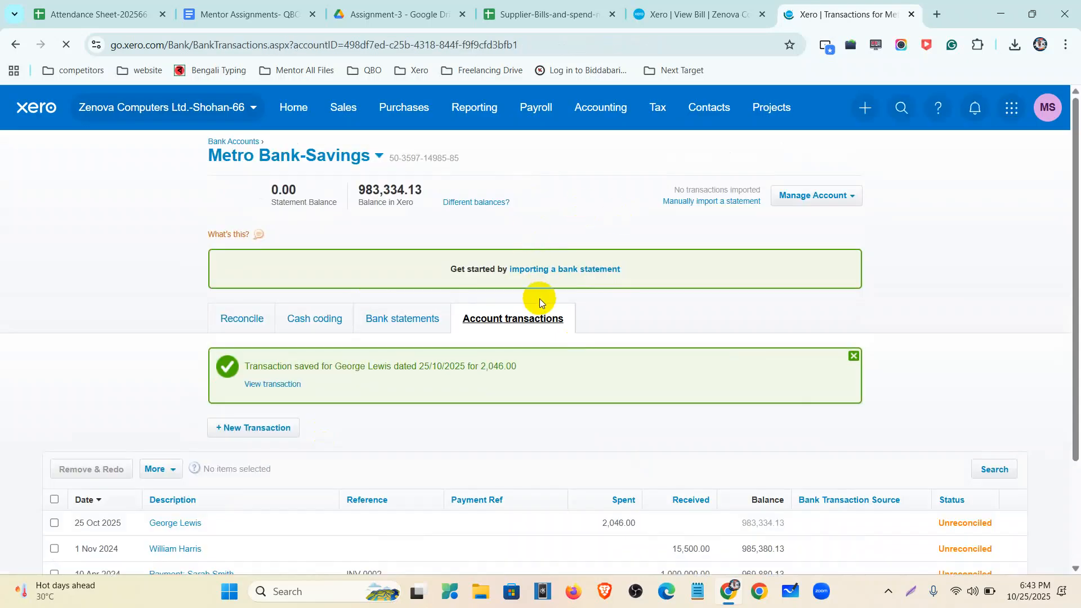
# Review the Metro Bank-Savings account transactions and dismiss the saved-transaction notice.
pyautogui.scroll(-2, 354, 163)
pyautogui.scroll(2, 363, 165)
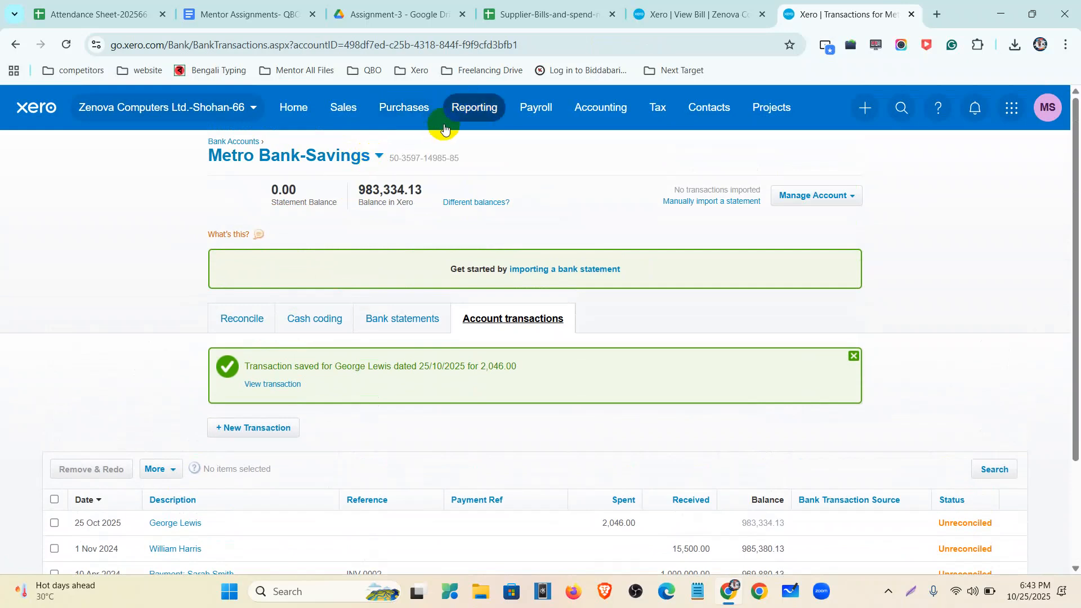
pyautogui.scroll(-1, 361, 198)
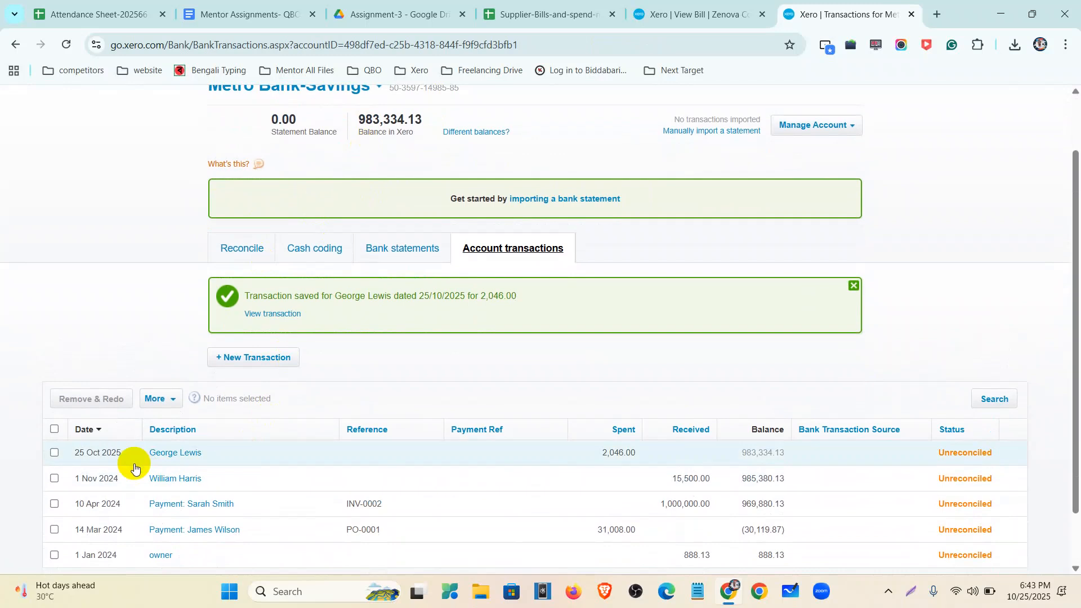
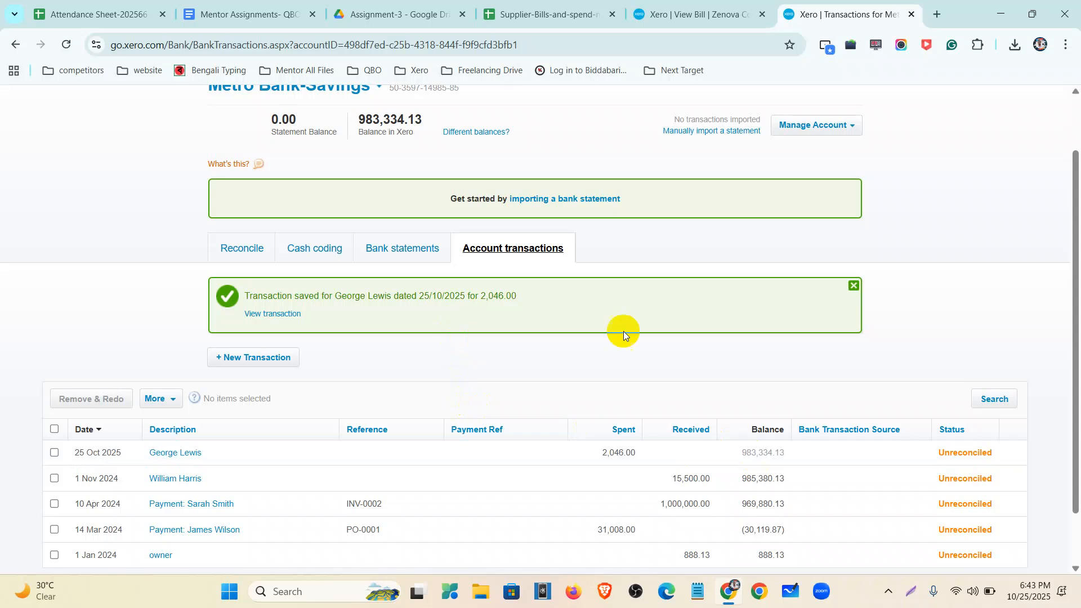
pyautogui.click(854, 289)
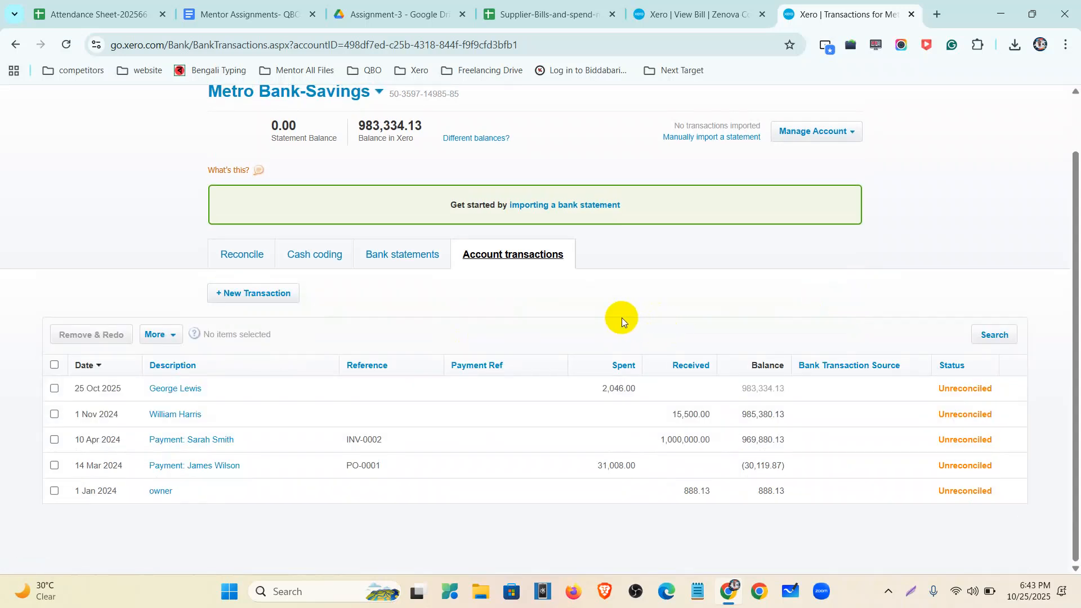
pyautogui.scroll(2, 622, 318)
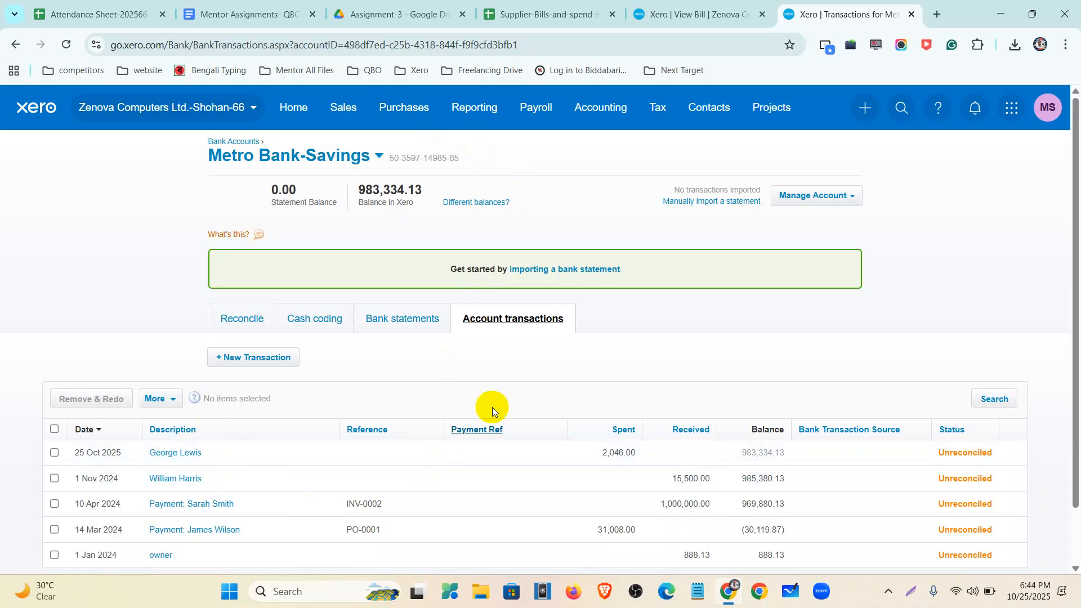
# Return Xero to its dashboard and highlight the Import Invoice task under Xero-Assignment-03 in the Mentor Assignments document.
pyautogui.click(289, 107)
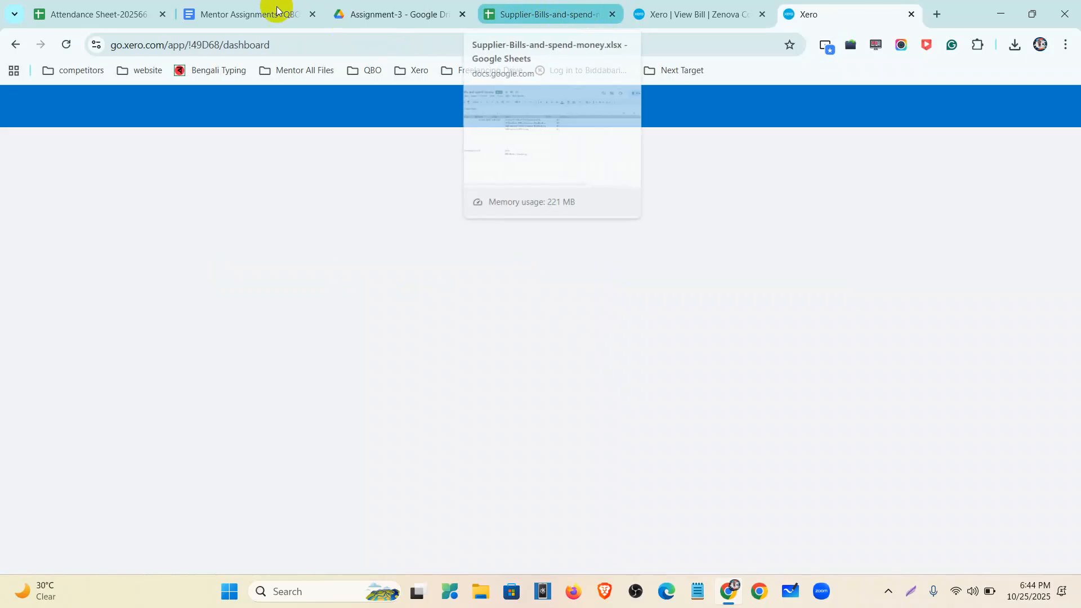
pyautogui.click(247, 11)
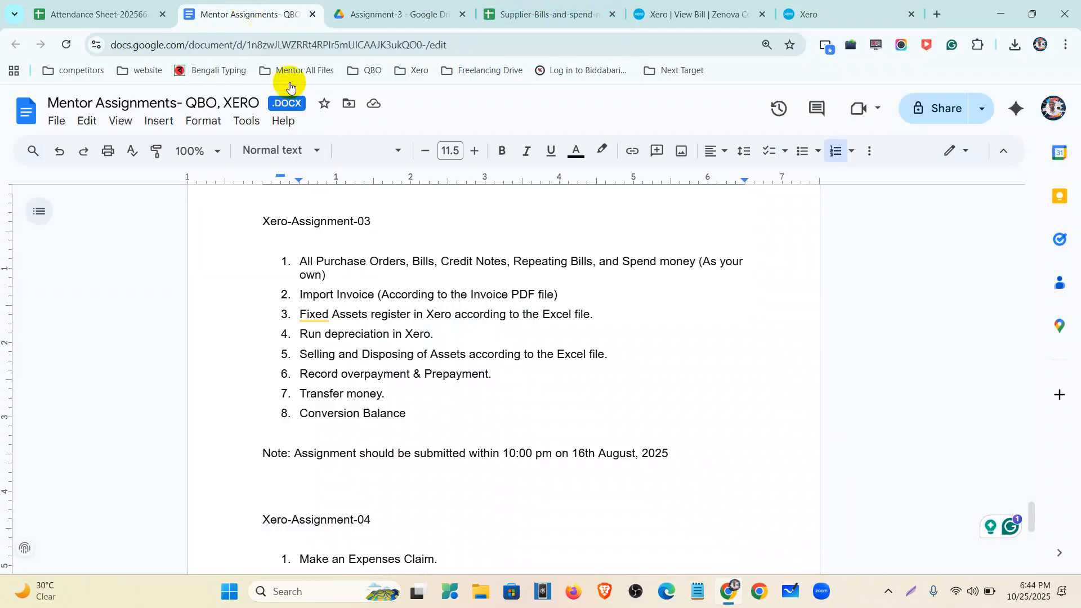
pyautogui.moveTo(301, 294); pyautogui.dragTo(560, 292)
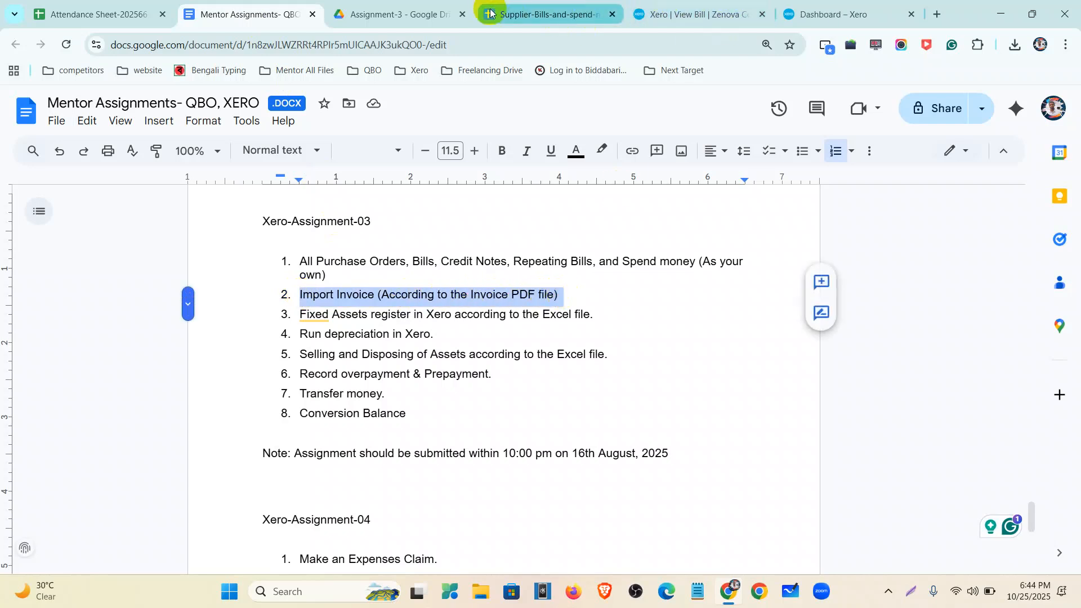
# Preview invoice import.csv from the Assignment-3 Drive folder after closing the supplier bills spreadsheet, and return to the assignment document.
pyautogui.click(409, 14)
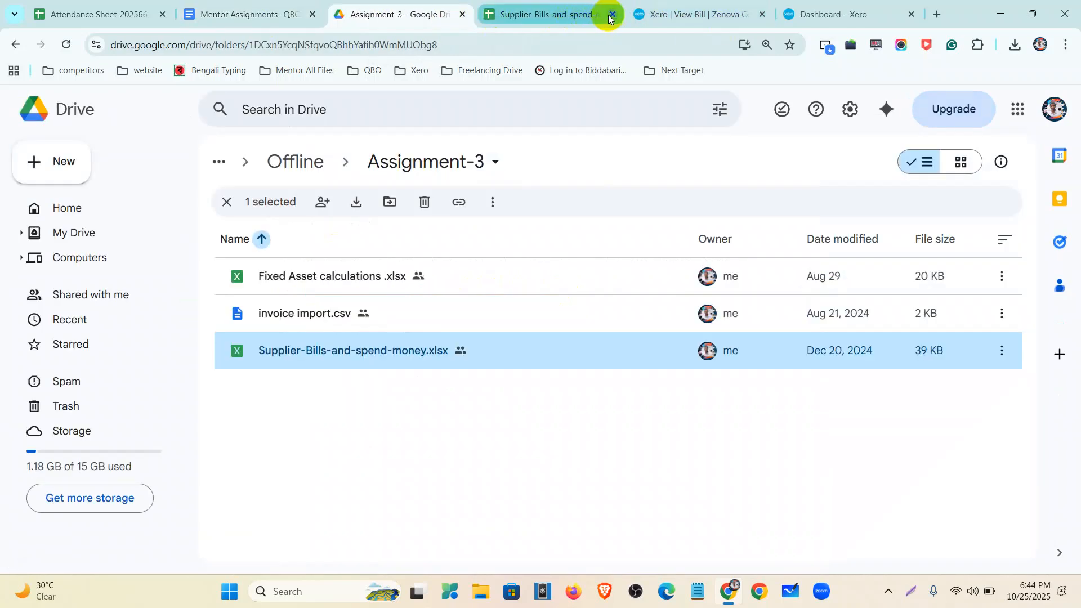
pyautogui.click(611, 15)
pyautogui.doubleClick(307, 313)
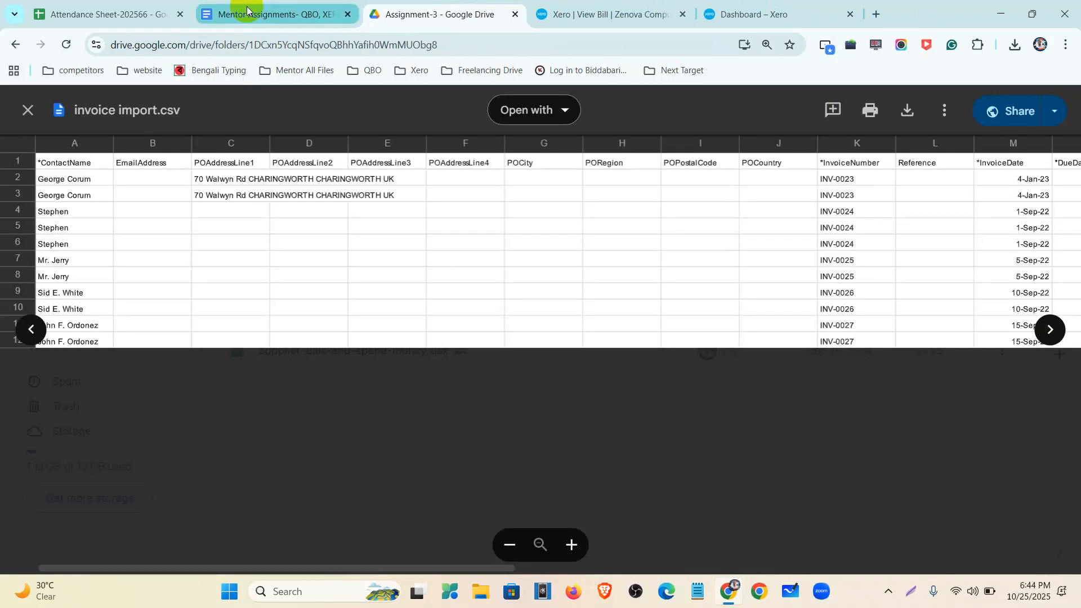
pyautogui.click(241, 12)
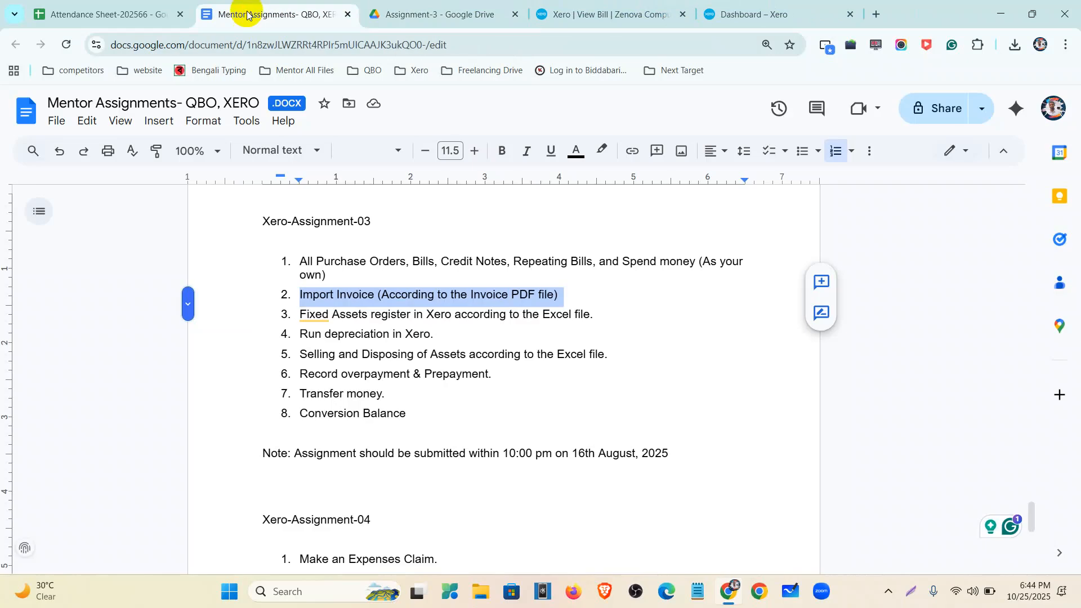
# Extend the second Xero-Assignment-03 task in the assignment document so it reads "Import Invoice & Bill" before the bracketed note.
pyautogui.click(352, 298)
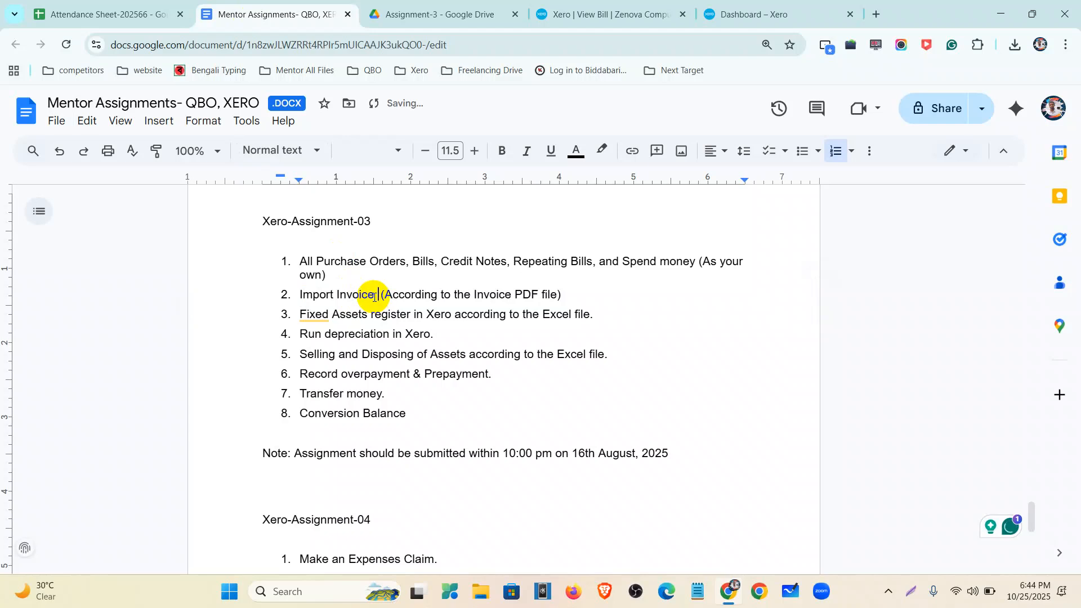
pyautogui.write('& Bi')
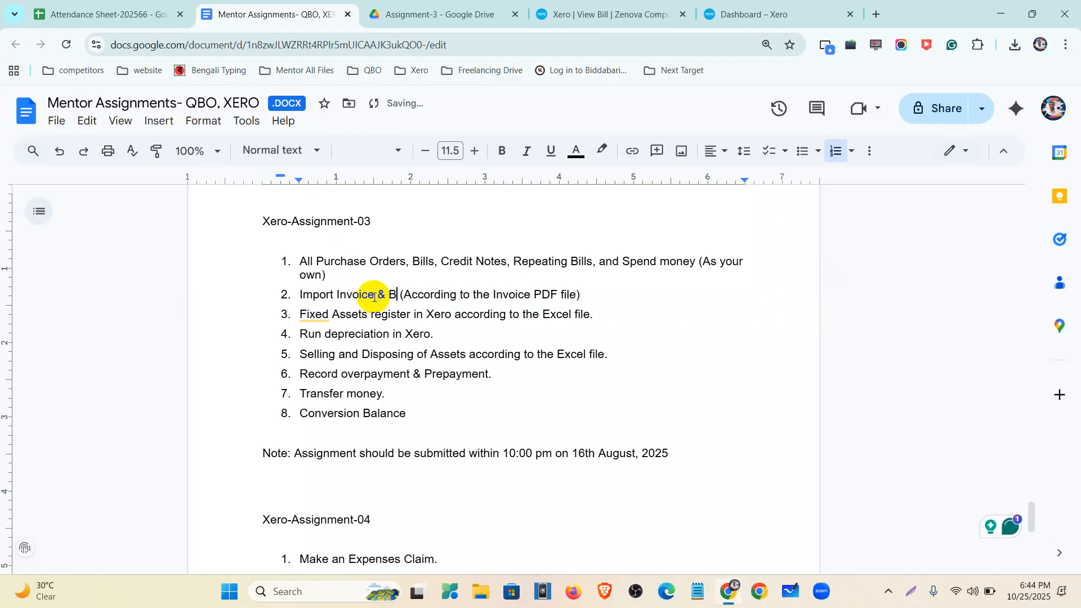
pyautogui.write('ll')
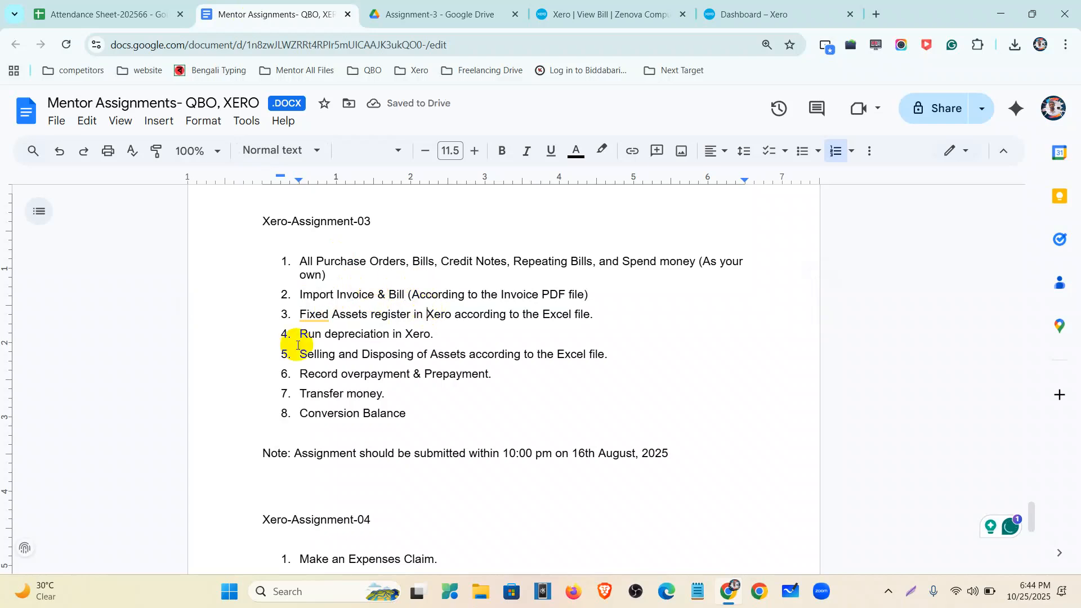
# Switch to Xero and open the sales invoice import page from the full invoices list.
pyautogui.click(603, 13)
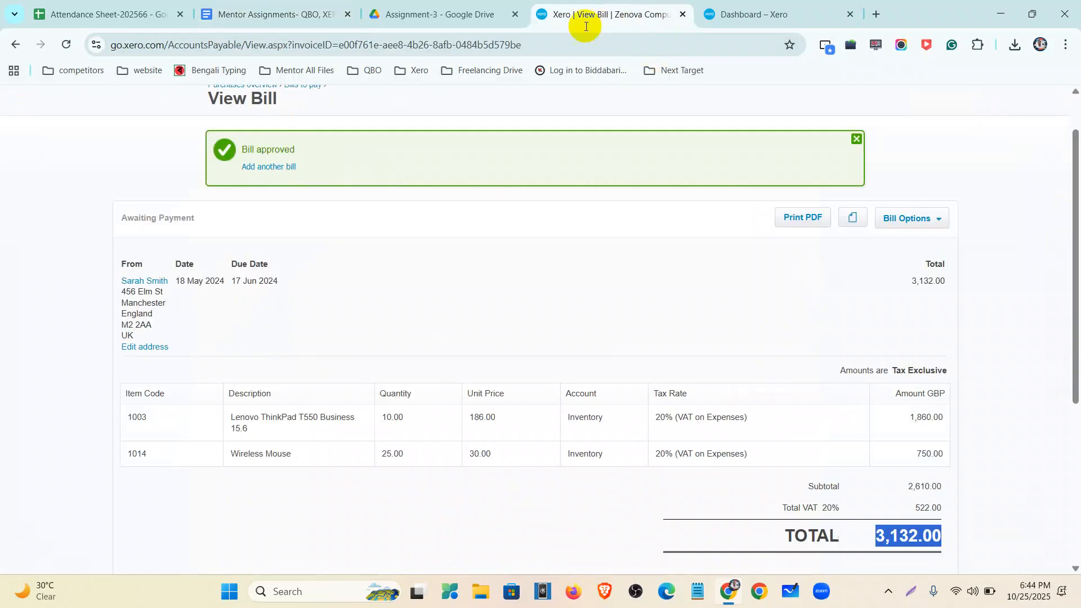
pyautogui.scroll(1, 207, 282)
pyautogui.click(344, 107)
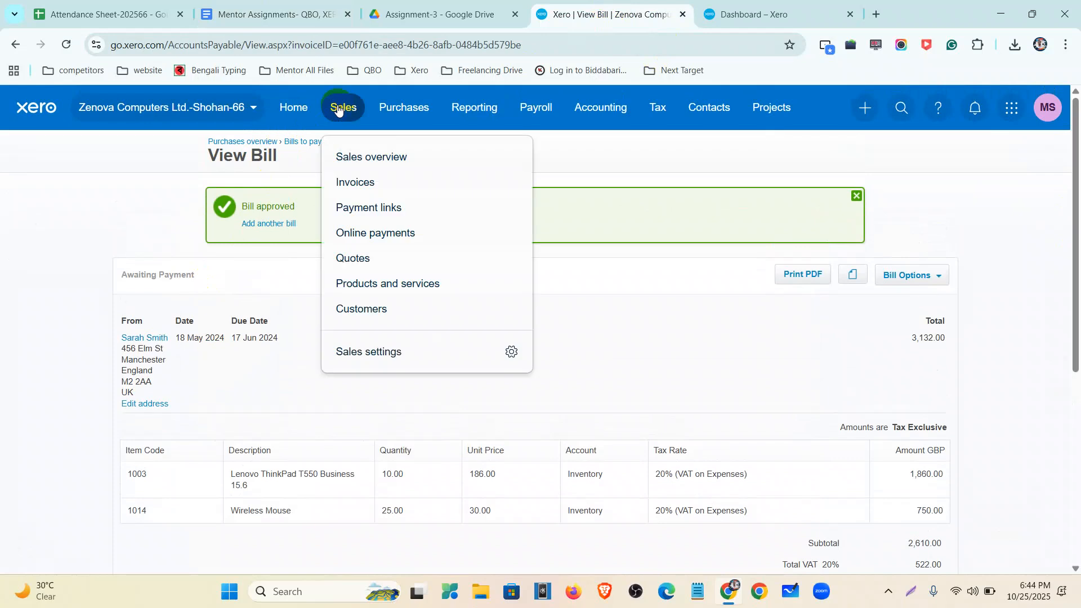
pyautogui.click(364, 161)
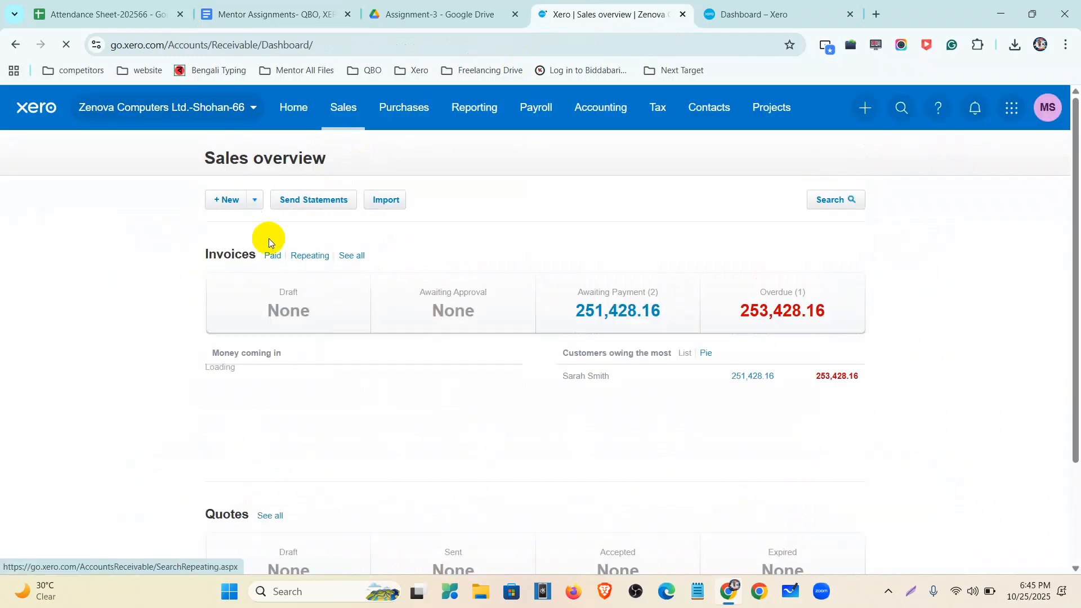
pyautogui.click(347, 257)
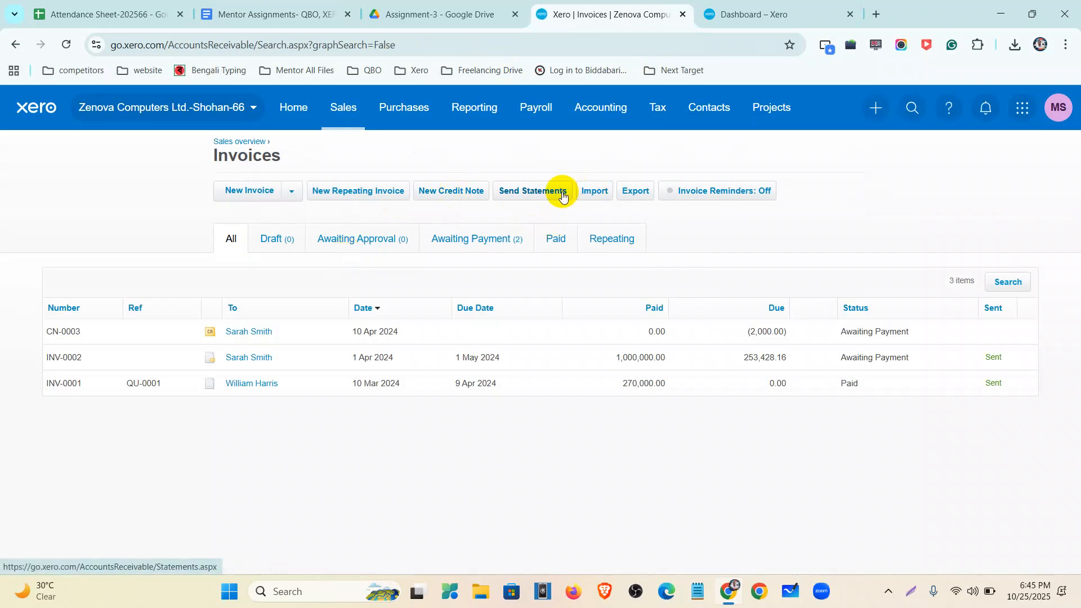
pyautogui.click(593, 191)
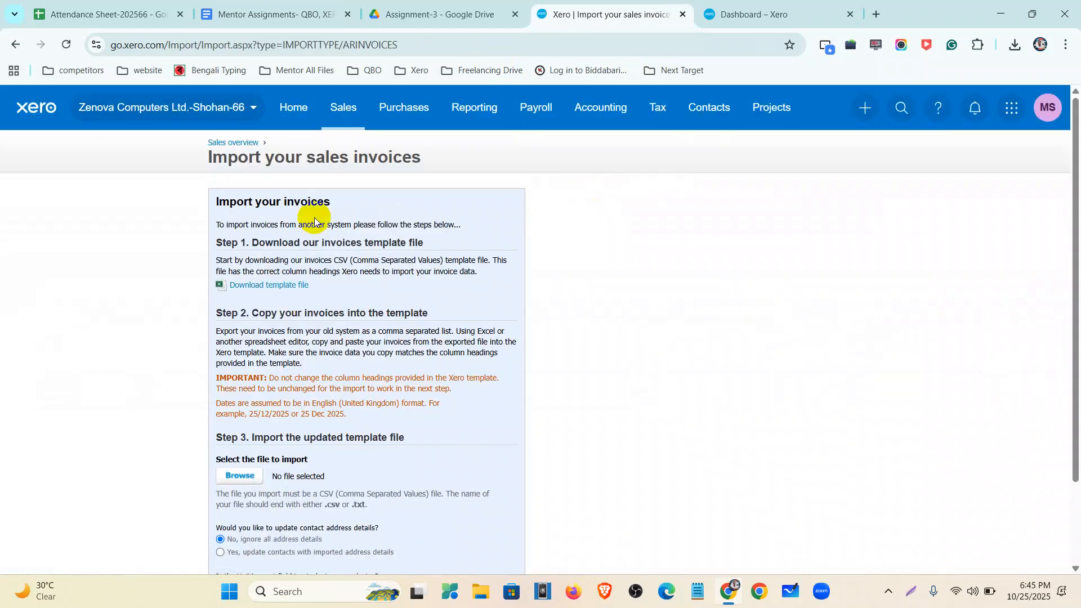
# Enlarge the import page for reading and download Xero's invoices template file.
pyautogui.hotkey('ctrl', '=')
pyautogui.hotkey('ctrl', '=')
pyautogui.hotkey('ctrl', '=')
pyautogui.hotkey('ctrl', '=')
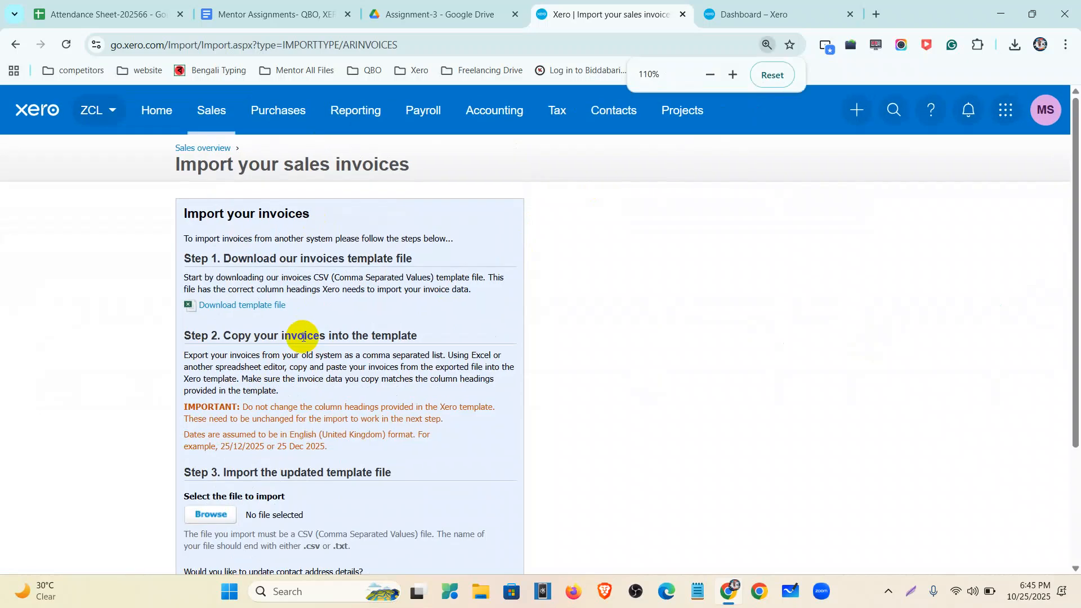
pyautogui.scroll(-1, 233, 307)
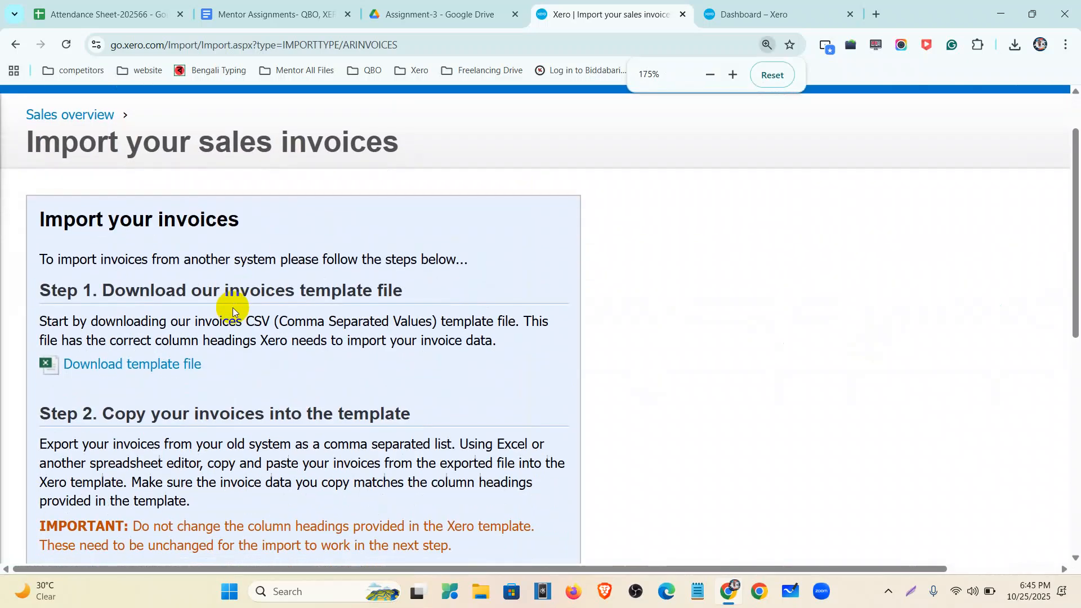
pyautogui.scroll(-1, 234, 307)
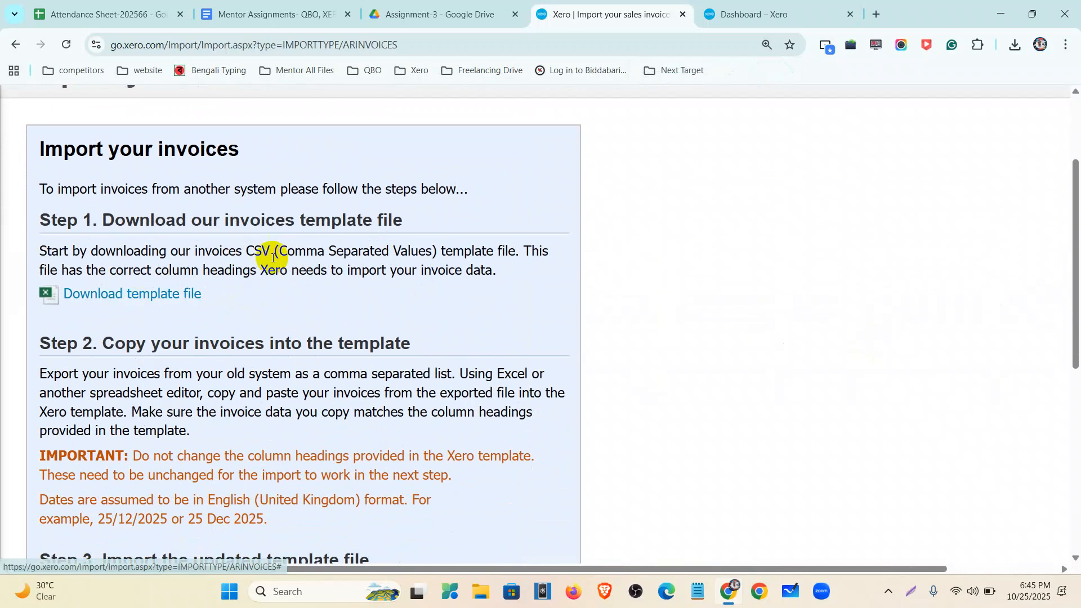
pyautogui.click(151, 297)
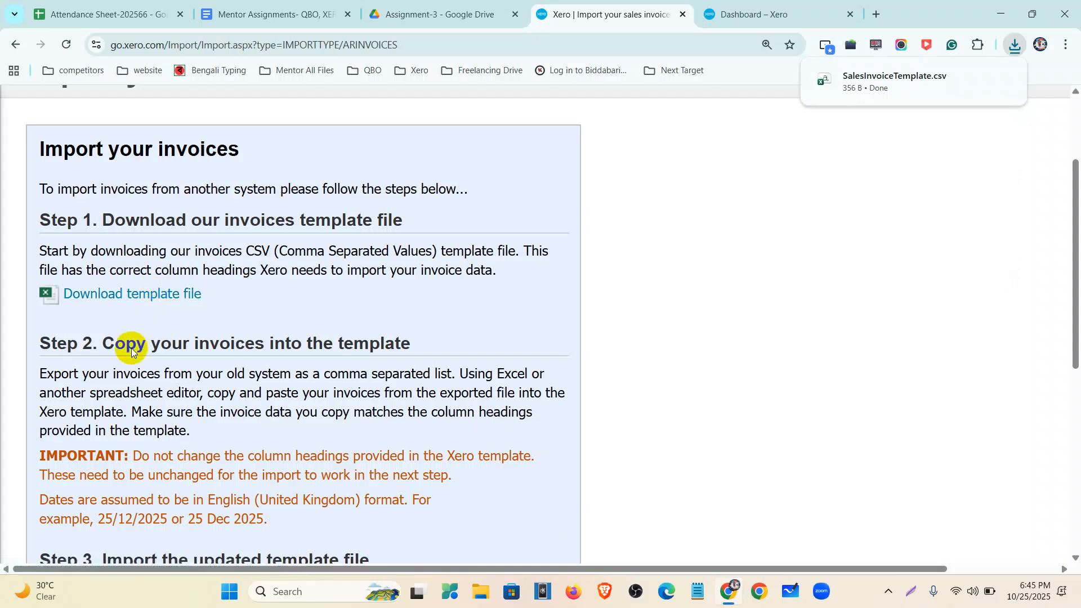
# Examine the import instructions about unchanged column headings, the United Kingdom date format and the file upload options.
pyautogui.scroll(-1, 145, 307)
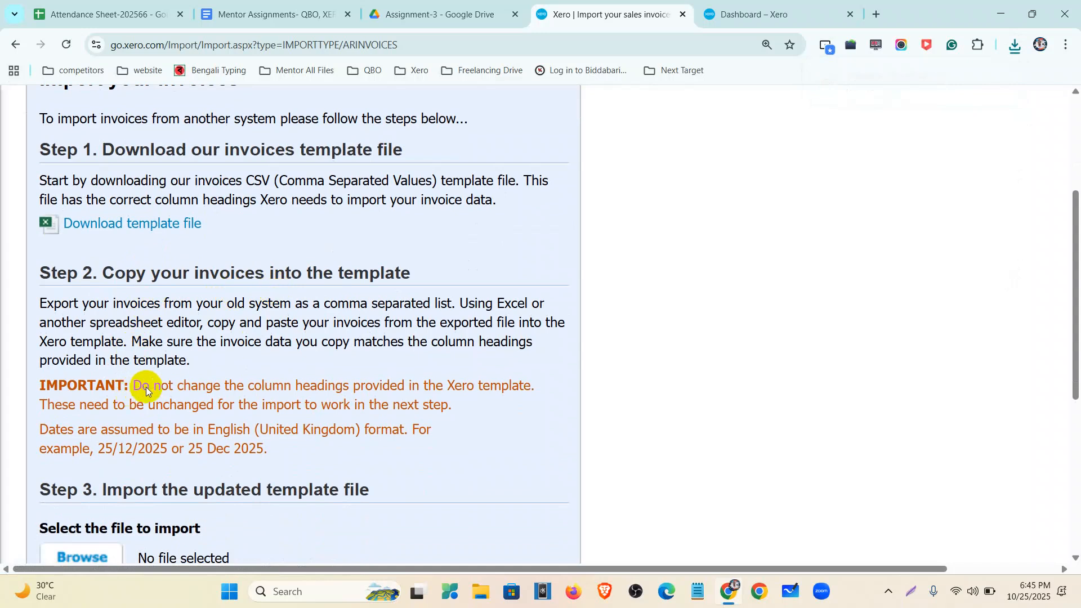
pyautogui.scroll(-1, 137, 387)
pyautogui.moveTo(131, 317); pyautogui.dragTo(536, 324)
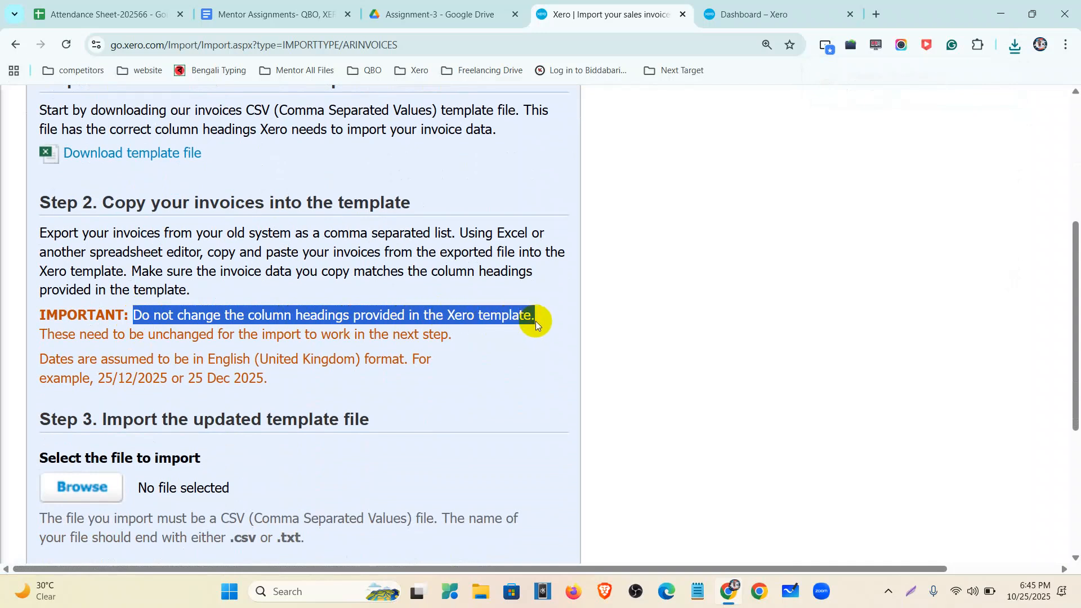
pyautogui.click(37, 337)
pyautogui.keyDown('shift'); pyautogui.click(143, 339); pyautogui.keyUp('shift')
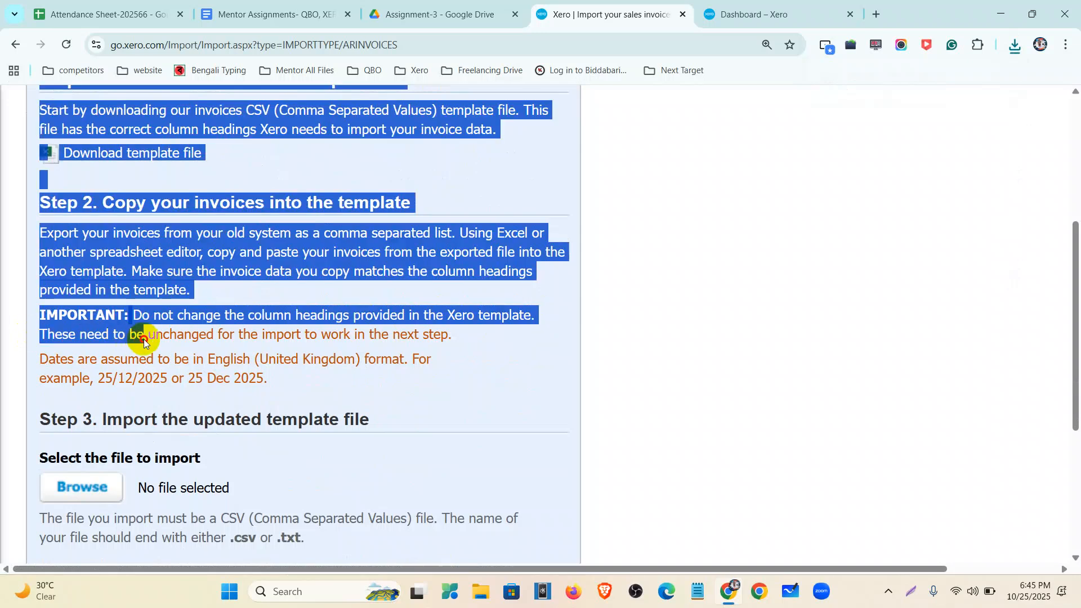
pyautogui.click(147, 339)
pyautogui.moveTo(459, 338); pyautogui.dragTo(105, 318)
pyautogui.click(96, 368)
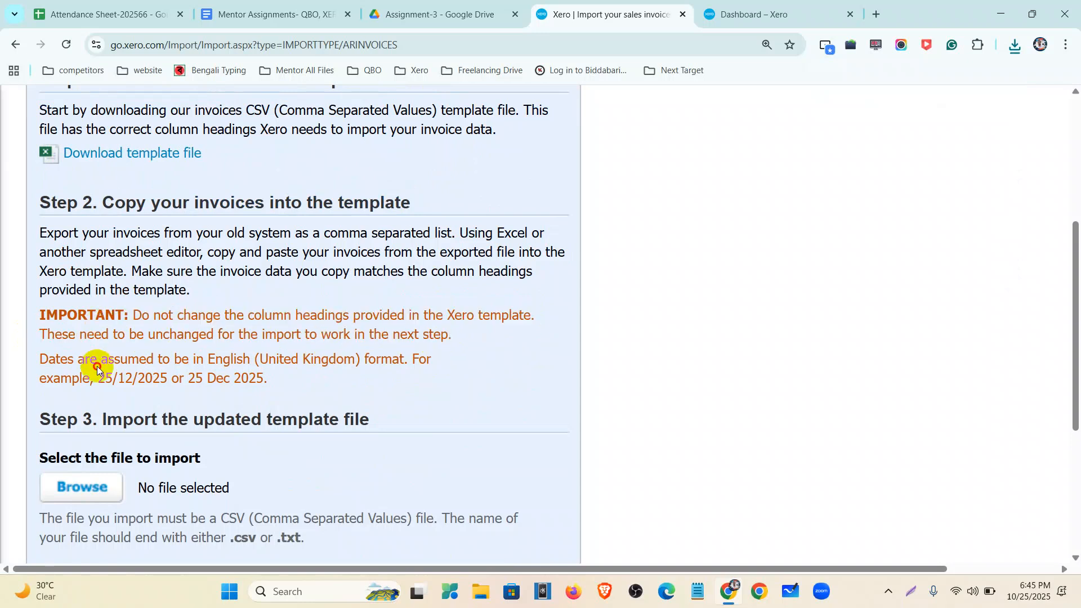
pyautogui.moveTo(207, 361); pyautogui.dragTo(357, 358)
pyautogui.moveTo(98, 379); pyautogui.dragTo(270, 381)
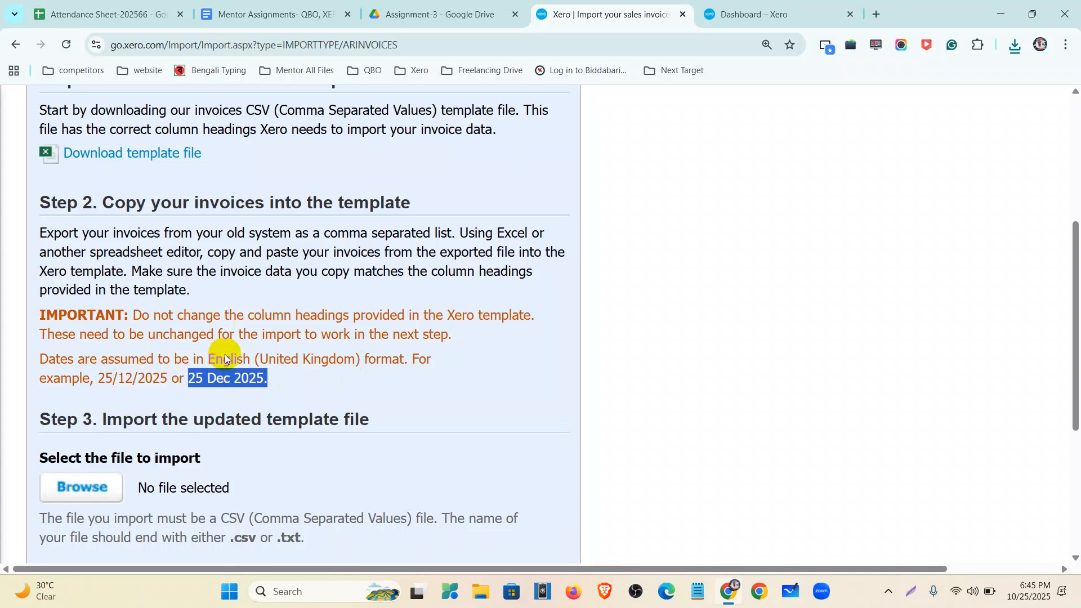
pyautogui.scroll(-2, 225, 355)
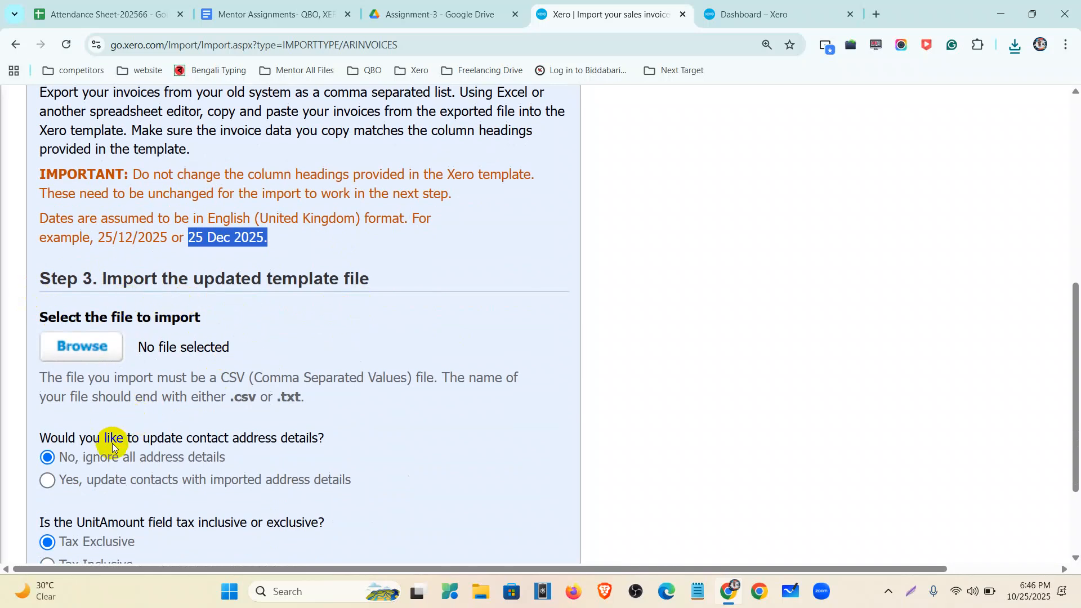
# Open the downloaded SalesInvoiceTemplate file from the Downloads folder in Excel and widen its ContactName column to fit.
pyautogui.click(465, 595)
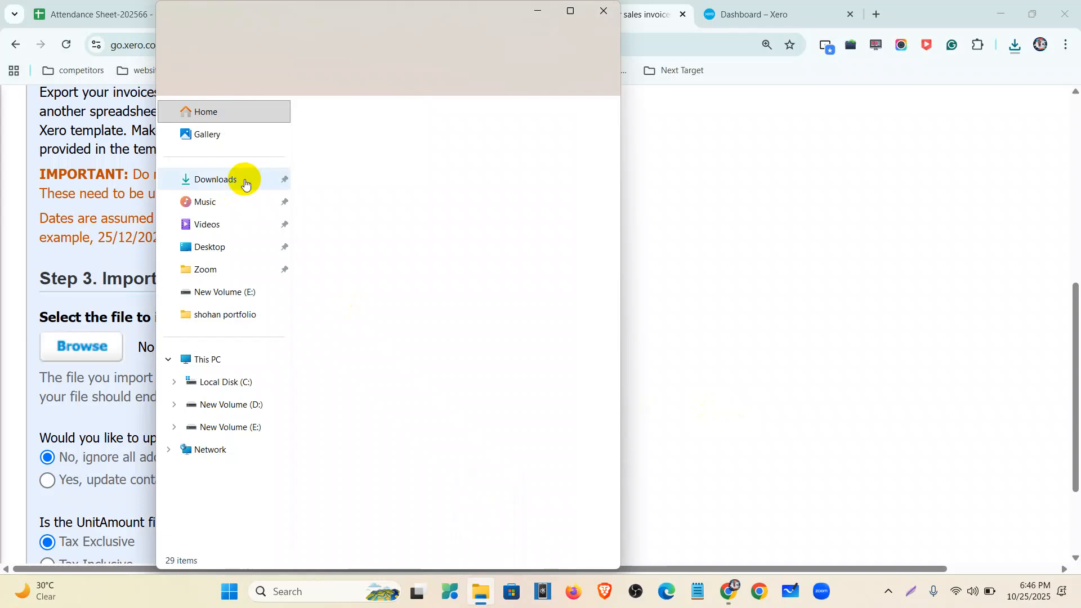
pyautogui.click(245, 182)
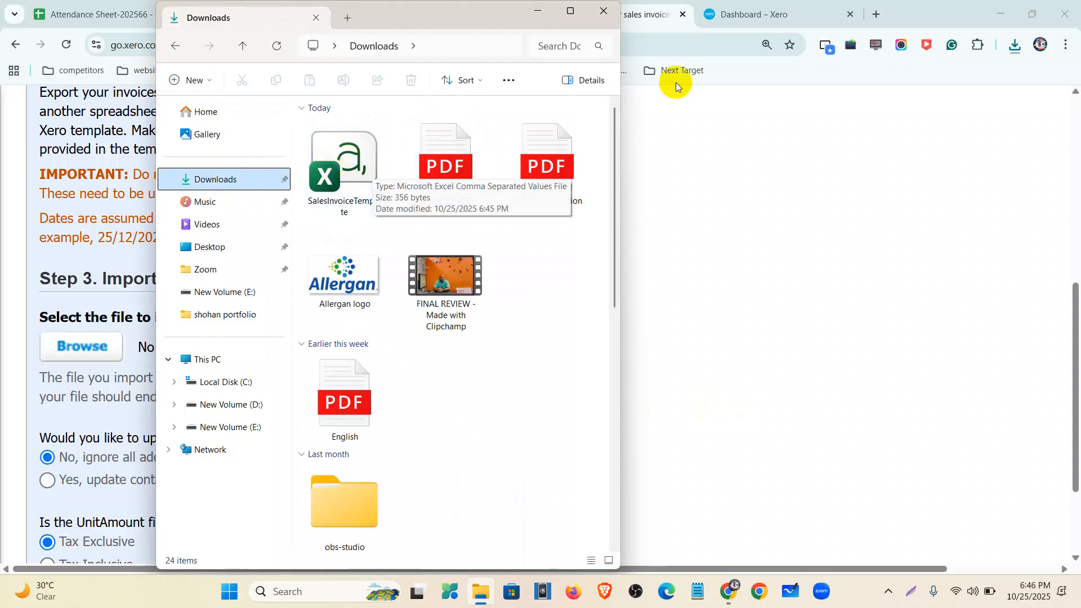
pyautogui.click(997, 18)
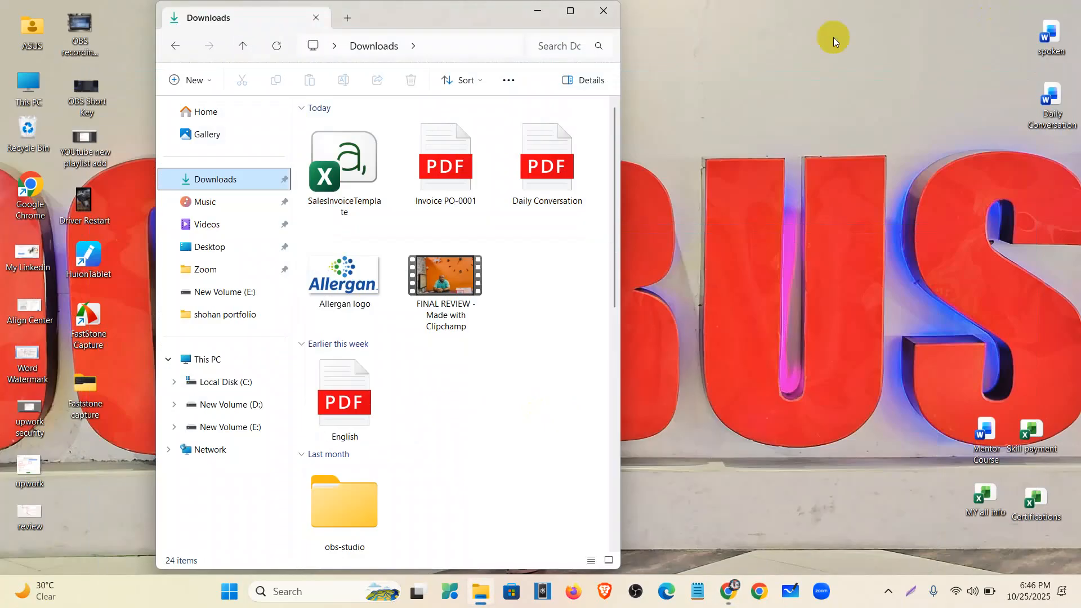
pyautogui.press('super+d')
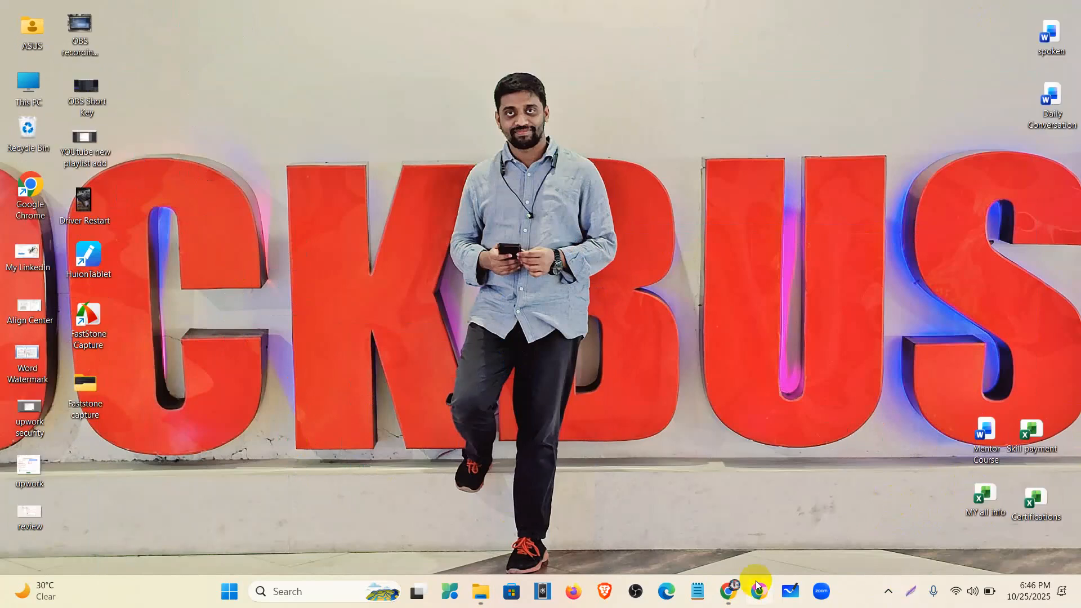
pyautogui.click(729, 591)
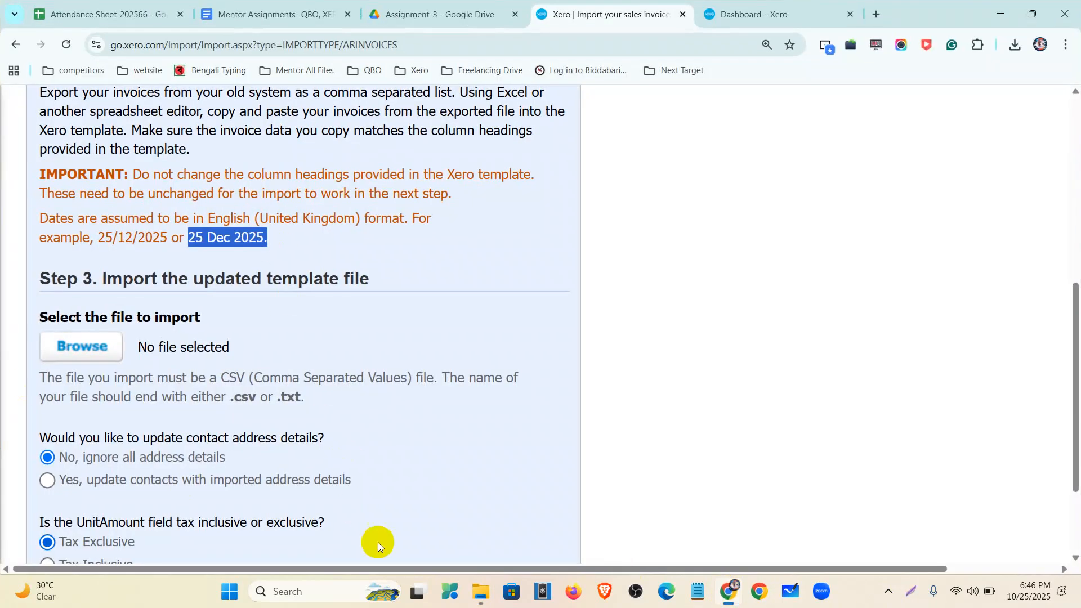
pyautogui.click(481, 592)
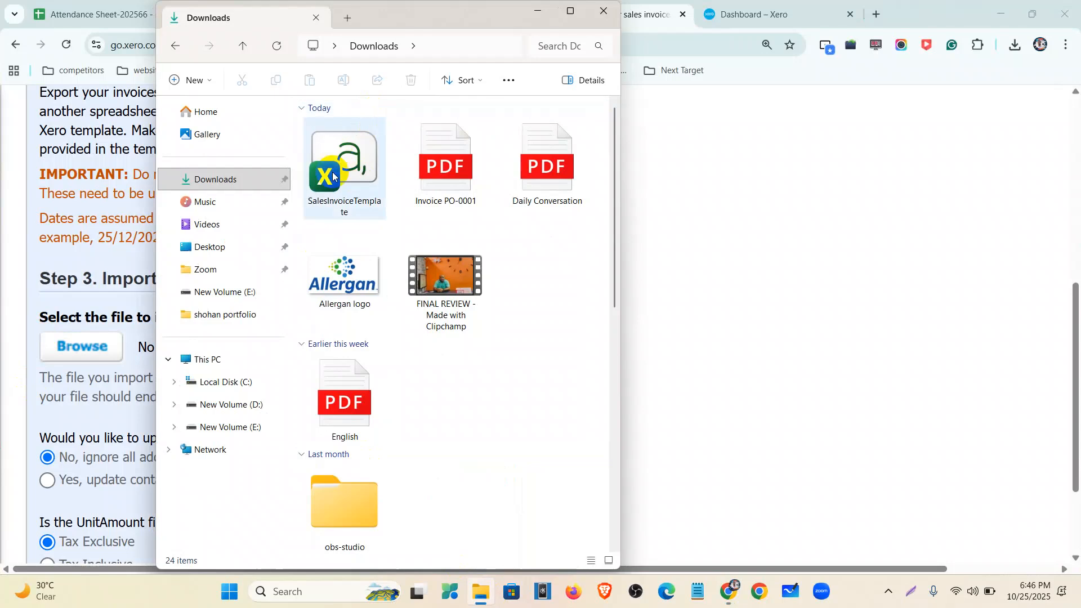
pyautogui.click(350, 173)
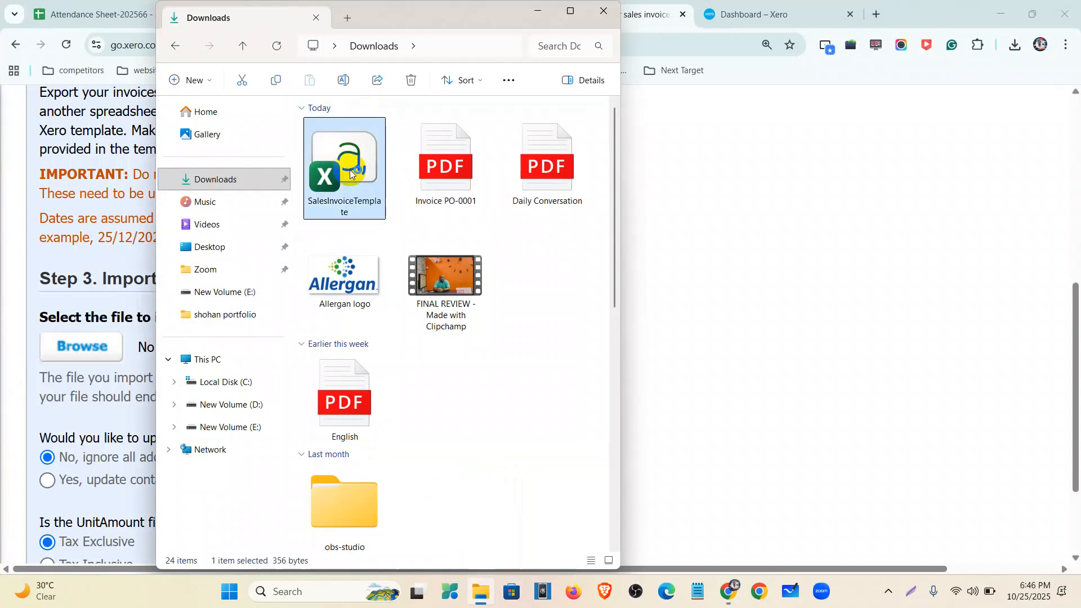
pyautogui.click(539, 13)
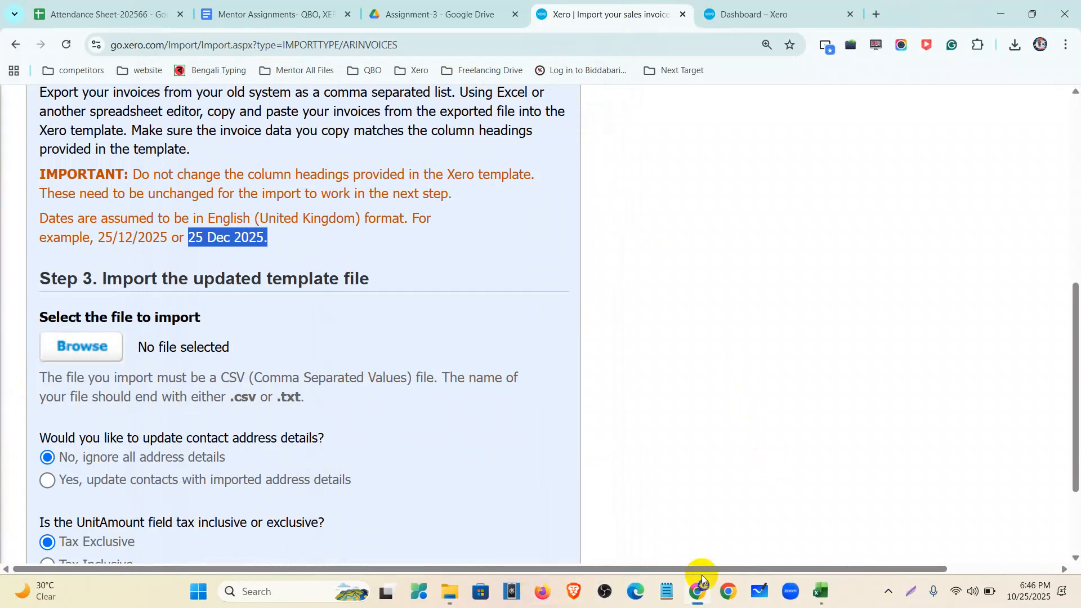
pyautogui.click(821, 594)
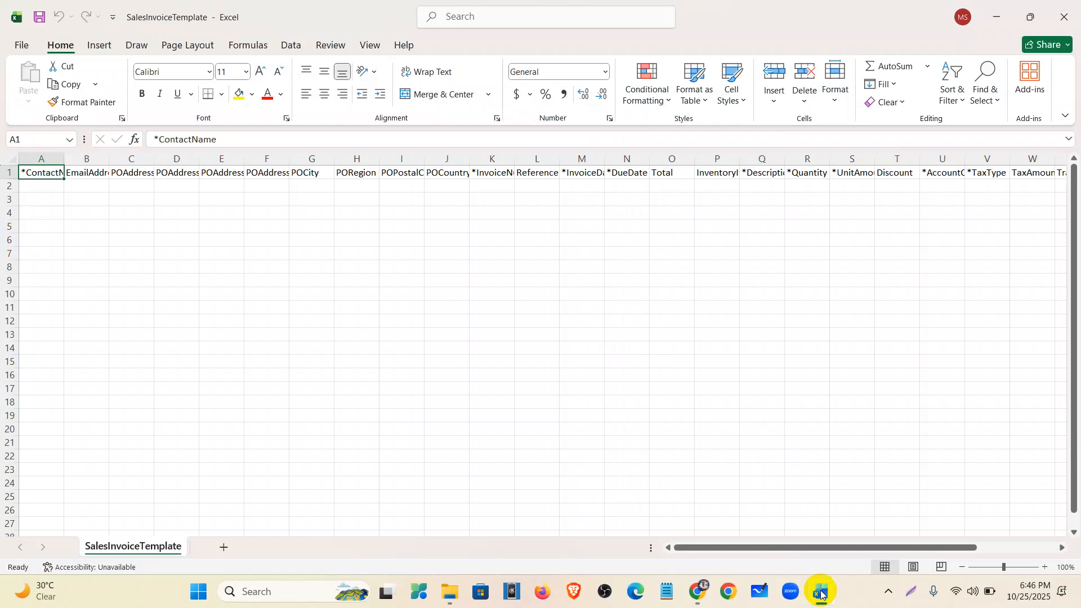
pyautogui.doubleClick(64, 167)
pyautogui.click(50, 189)
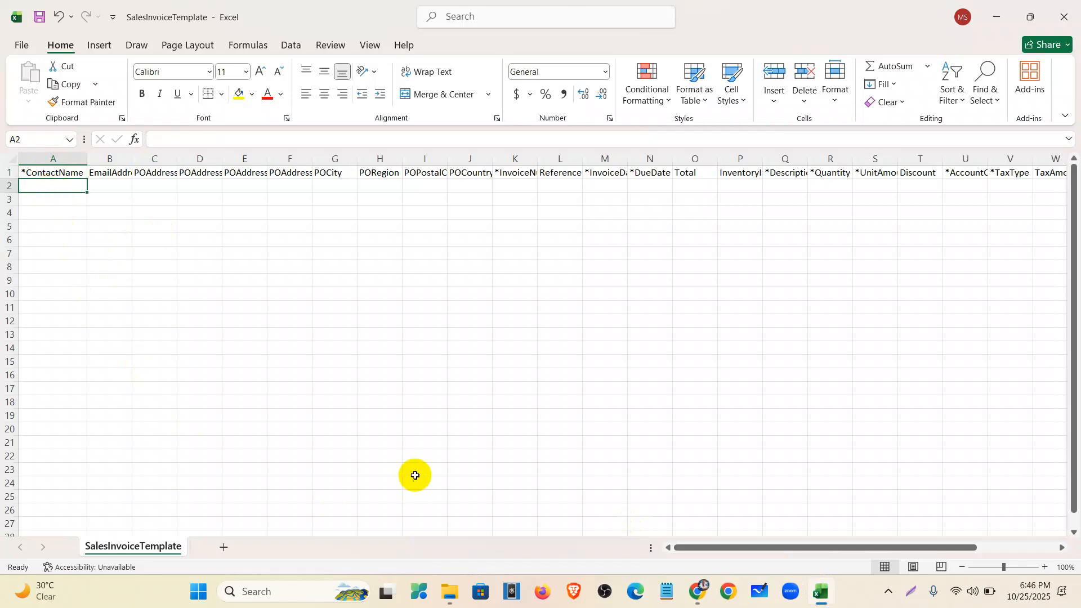
# Copy rows 2 to 12 of invoice import.csv from the Drive preview into SalesInvoiceTemplate in Excel, starting at cell A2.
pyautogui.click(697, 590)
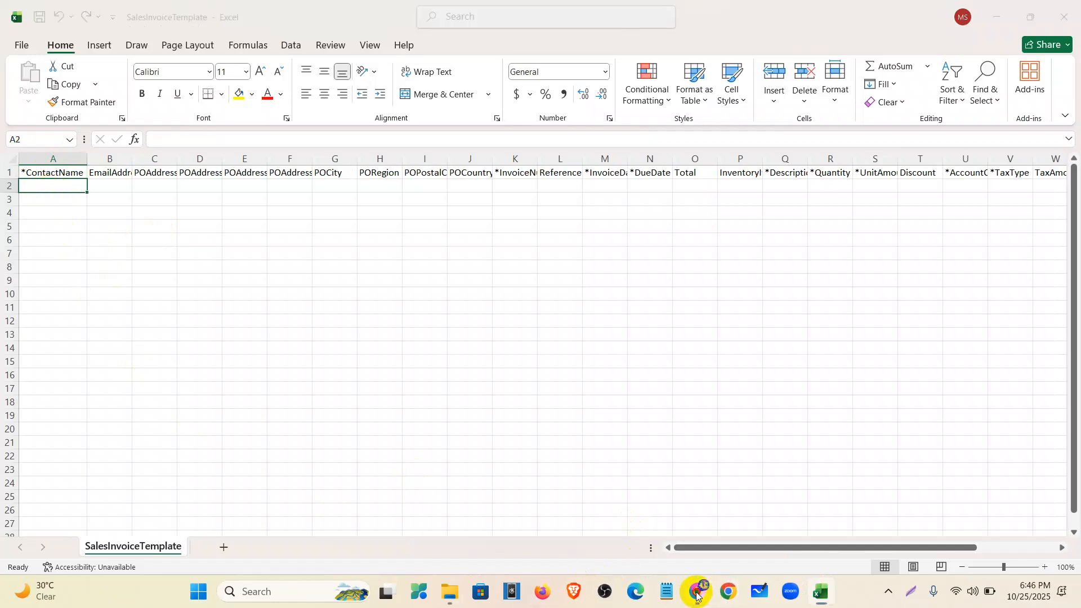
pyautogui.click(462, 14)
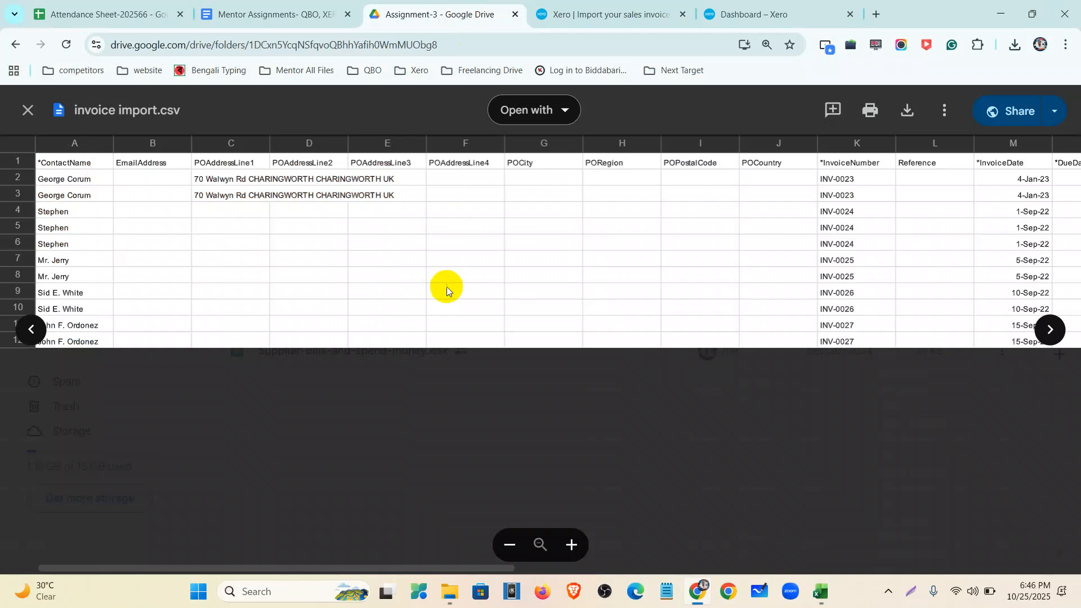
pyautogui.moveTo(23, 185); pyautogui.dragTo(23, 348)
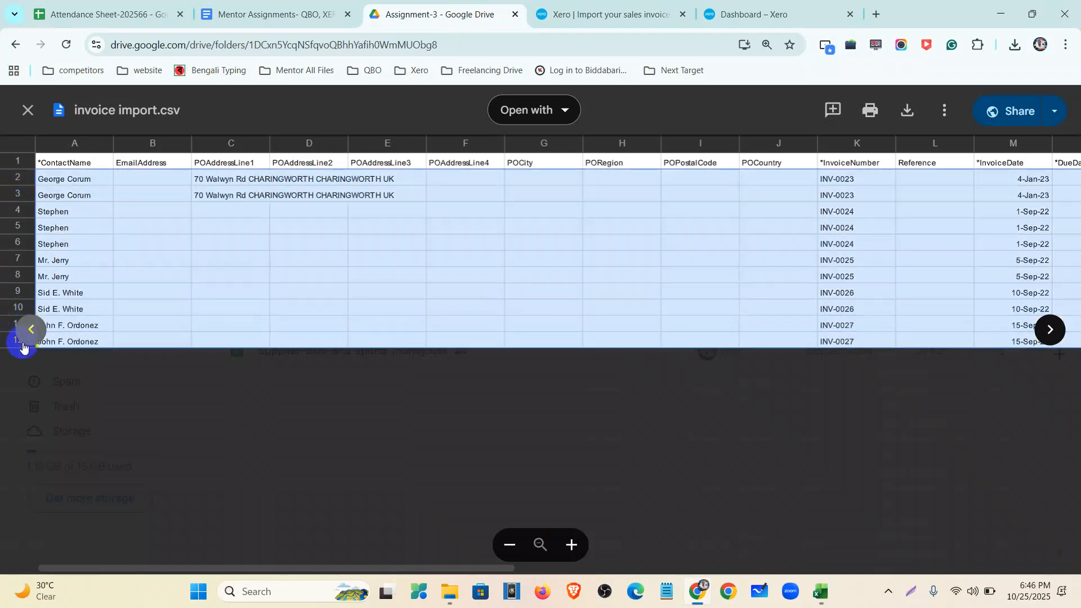
pyautogui.click(820, 591)
pyautogui.click(58, 183)
pyautogui.hotkey('ctrl', 'v')
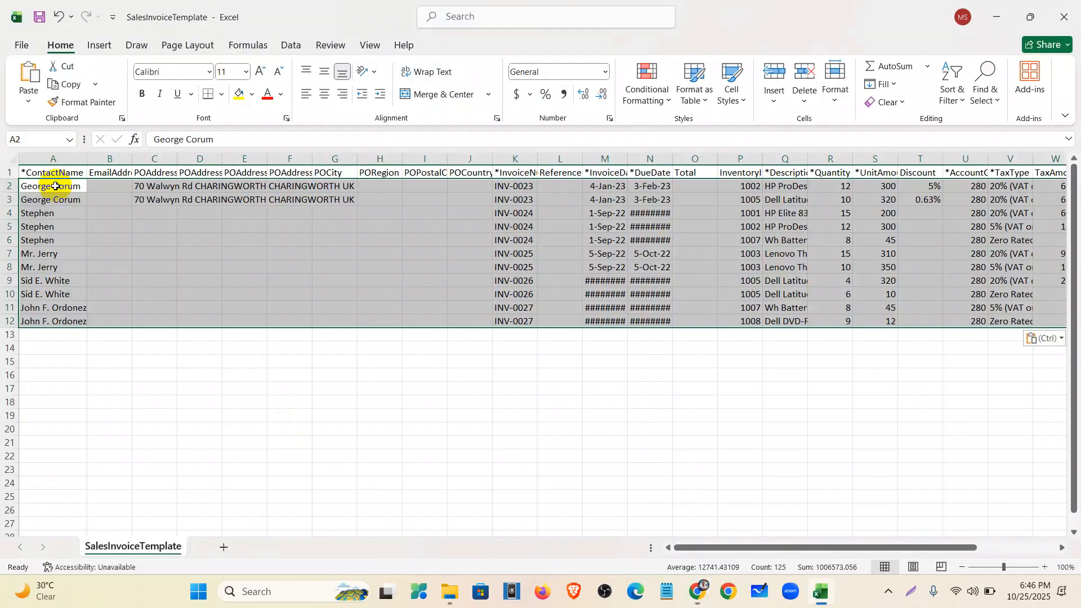
# Widen the InvoiceDate and DueDate columns so that their dates display in full.
pyautogui.click(126, 254)
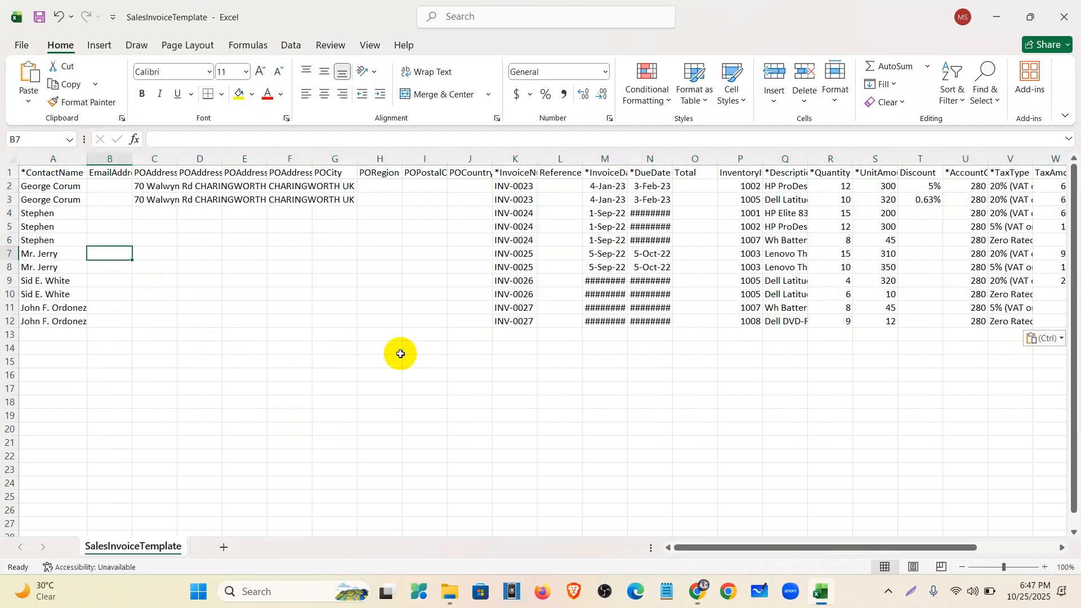
pyautogui.moveTo(627, 159); pyautogui.dragTo(642, 159)
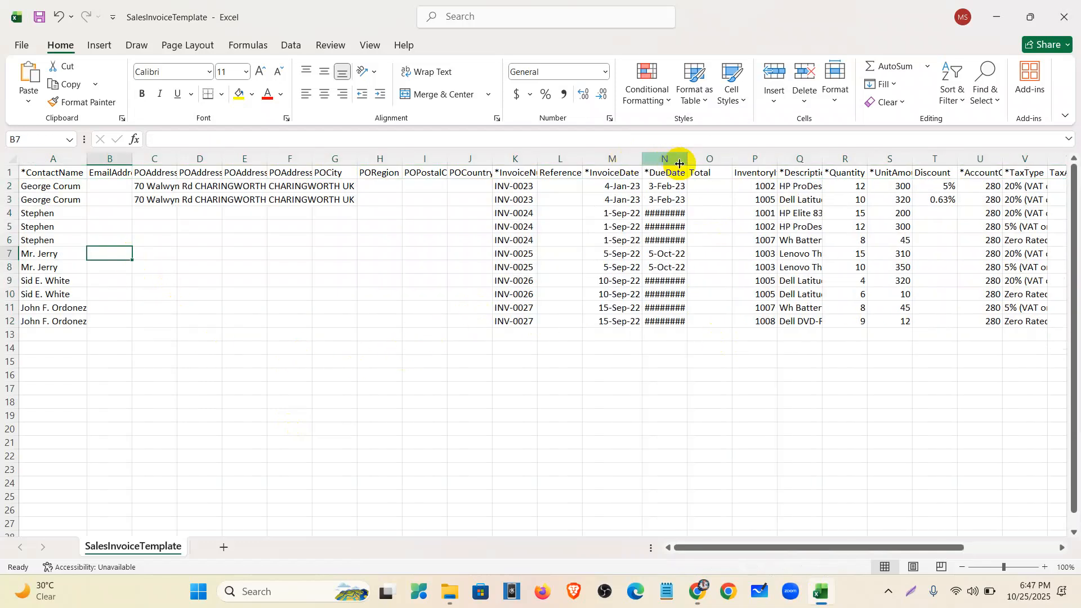
pyautogui.doubleClick(687, 160)
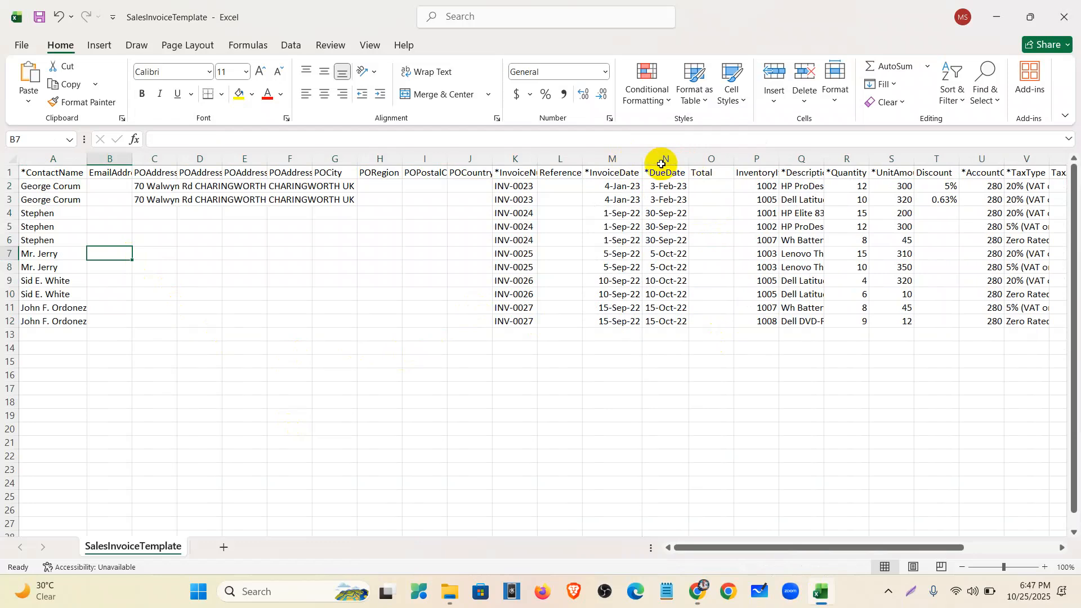
# Return from Excel to Xero's sales invoice import page and choose SalesInvoiceTemplate.csv from the Downloads folder as the import file.
pyautogui.moveTo(517, 215); pyautogui.dragTo(519, 235)
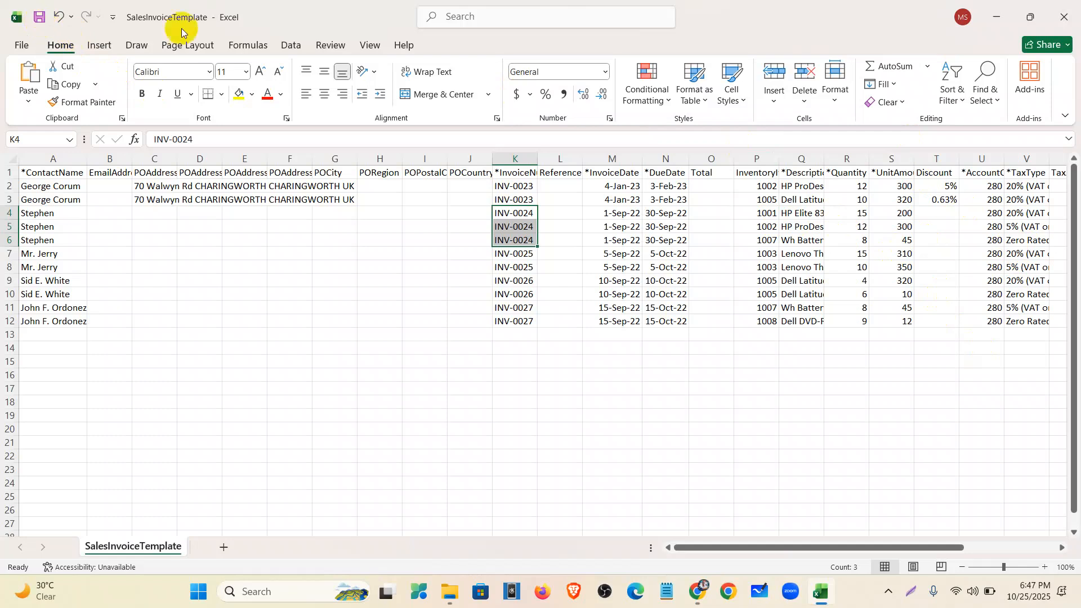
pyautogui.click(996, 16)
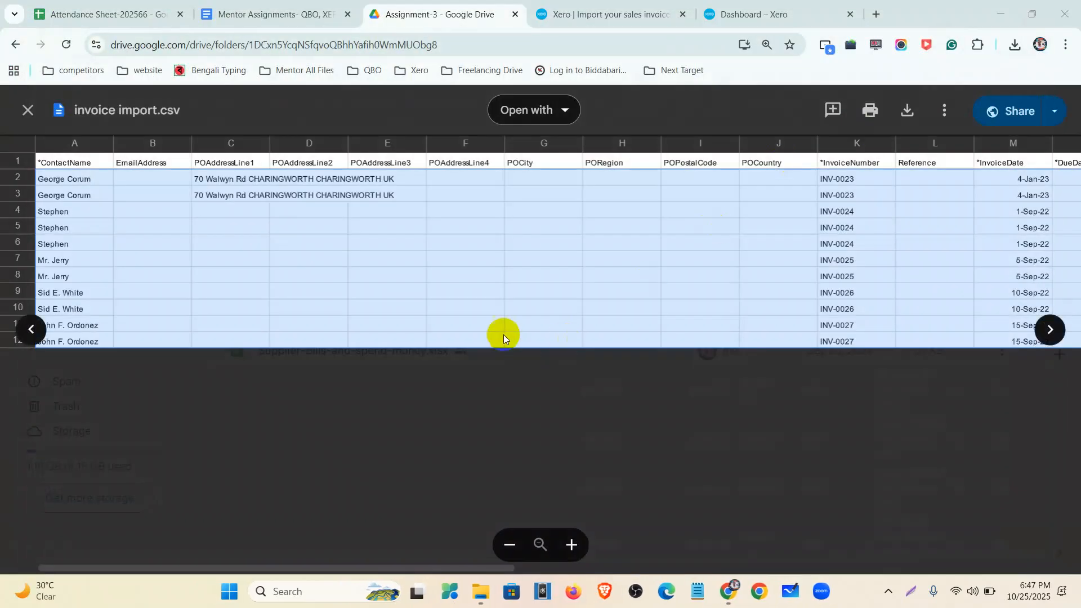
pyautogui.click(599, 11)
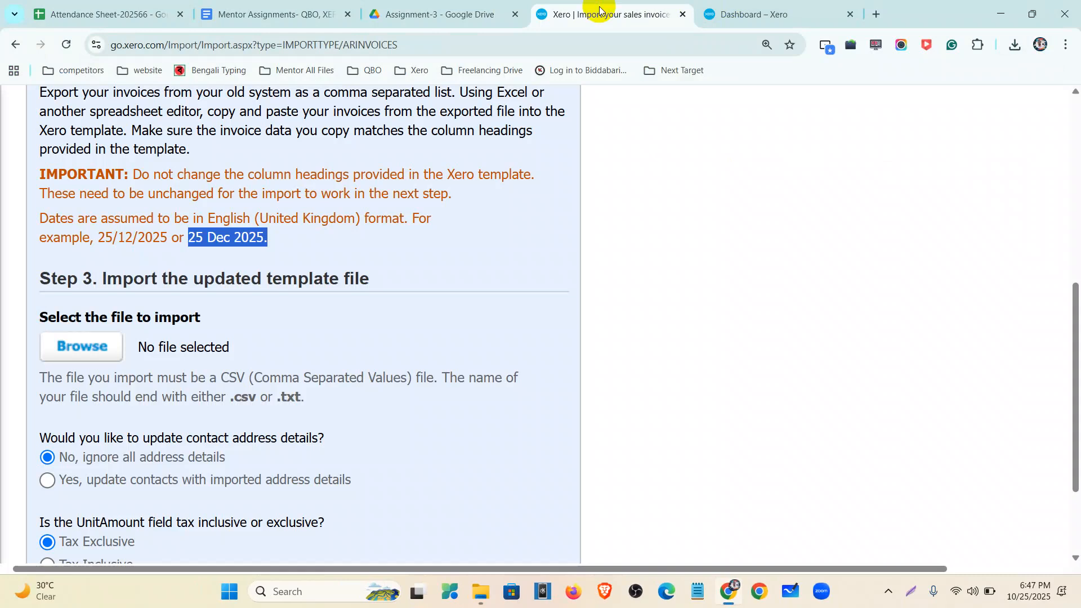
pyautogui.click(80, 351)
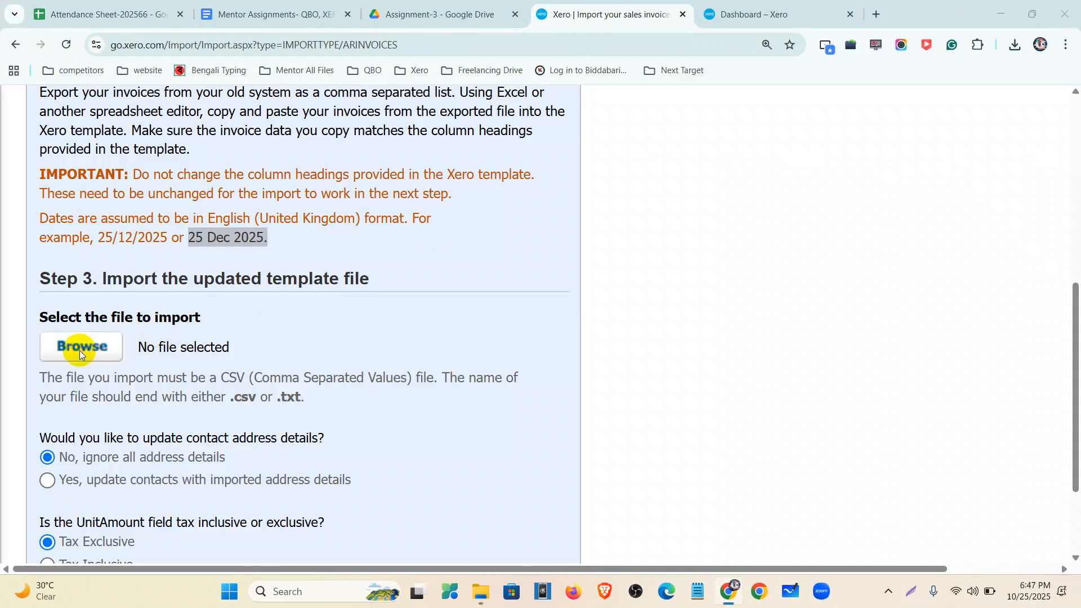
pyautogui.scroll(3, 67, 169)
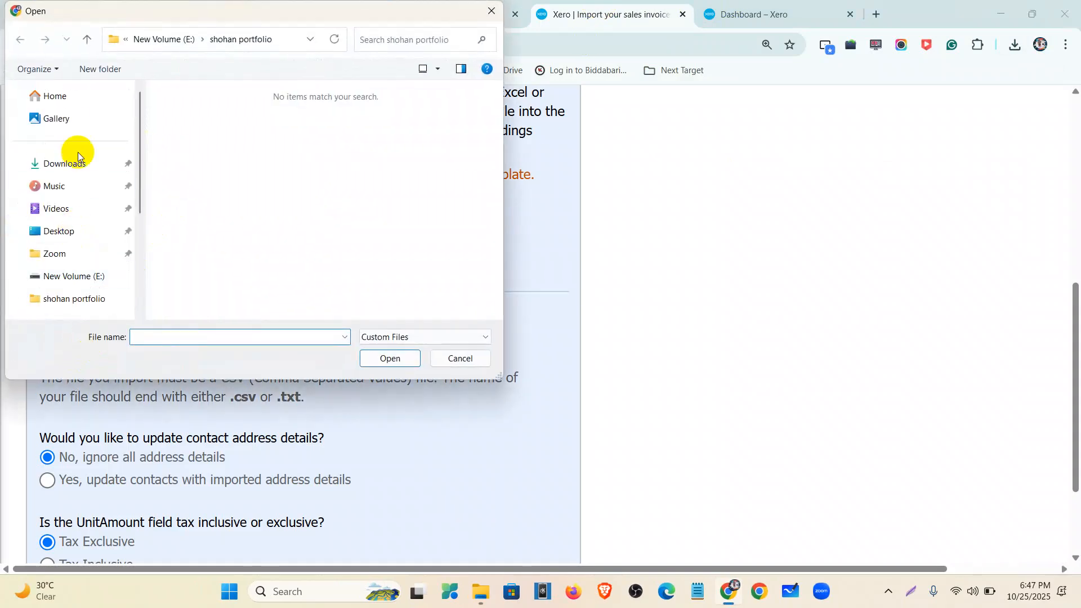
pyautogui.click(72, 161)
pyautogui.click(185, 130)
pyautogui.click(387, 360)
pyautogui.scroll(-2, 153, 371)
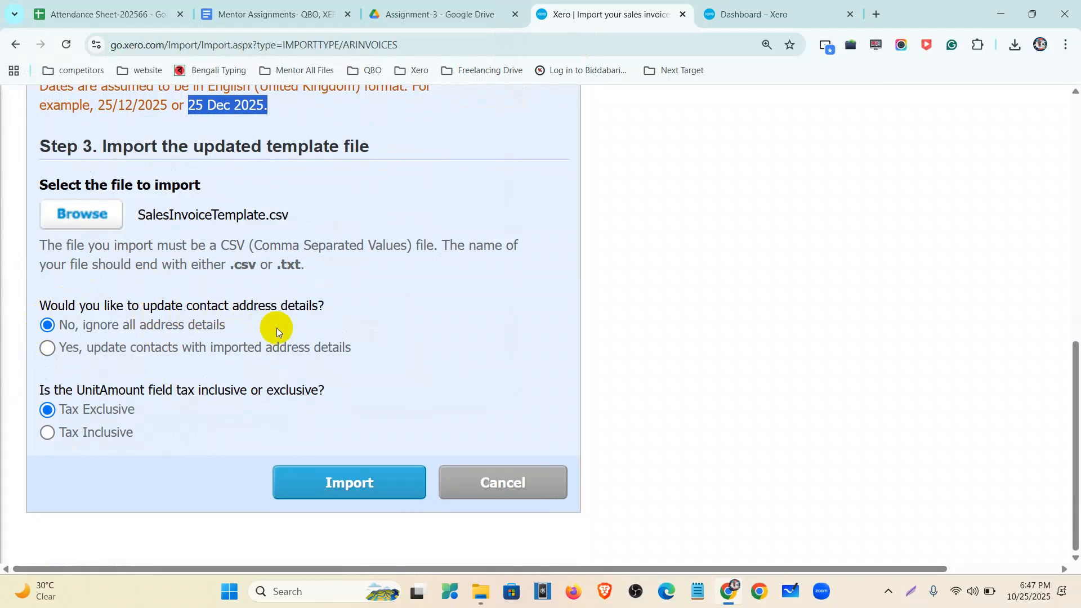
# Set the import to update contacts with imported address details, import the sales invoices as tax exclusive and complete the import.
pyautogui.click(113, 349)
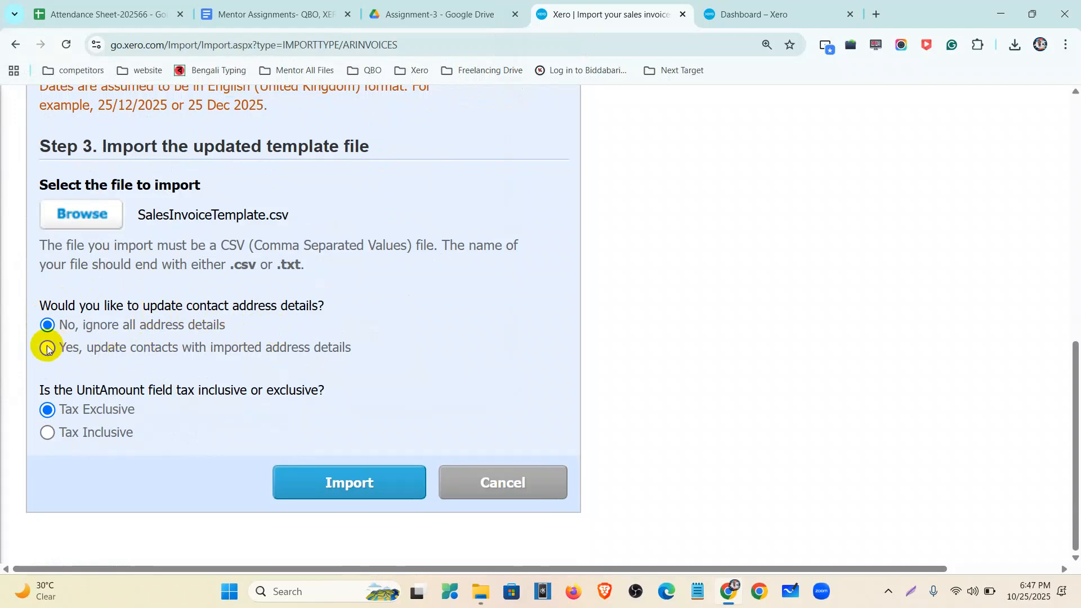
pyautogui.click(62, 349)
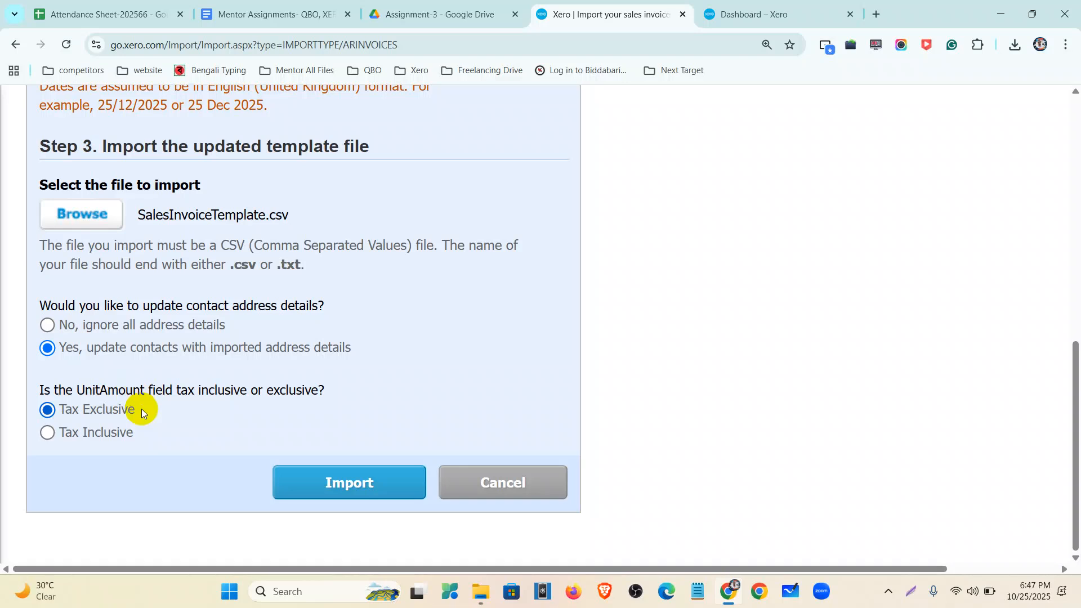
pyautogui.click(313, 475)
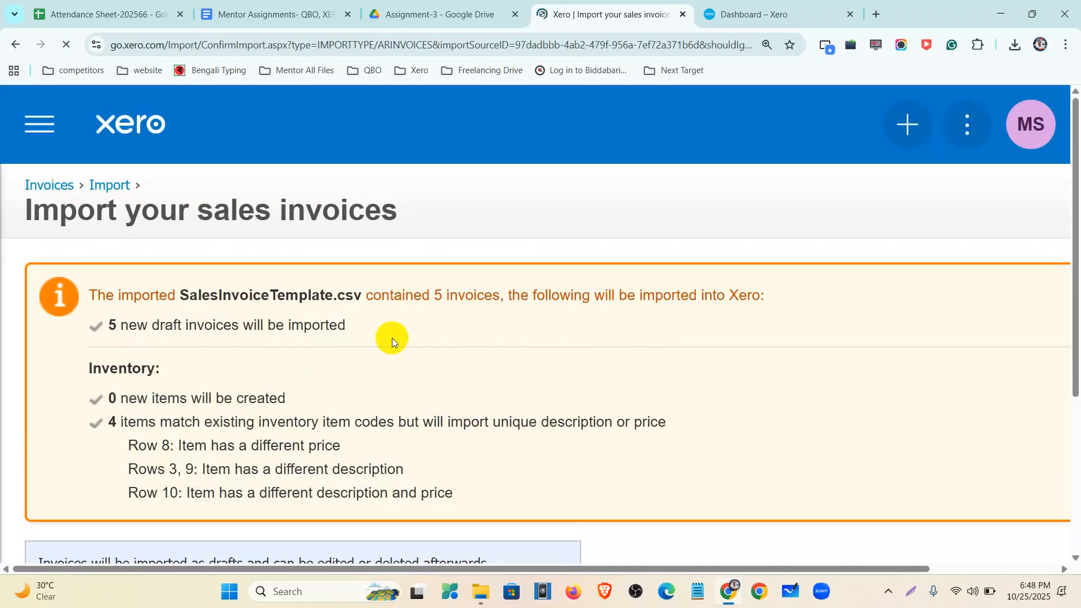
pyautogui.hotkey('ctrl', '-')
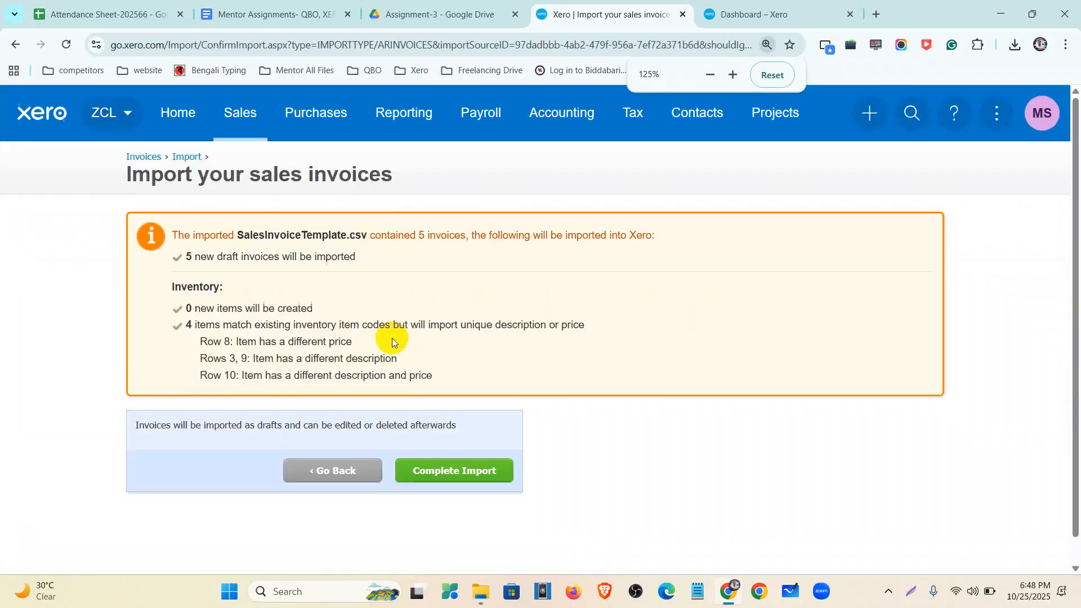
pyautogui.click(423, 474)
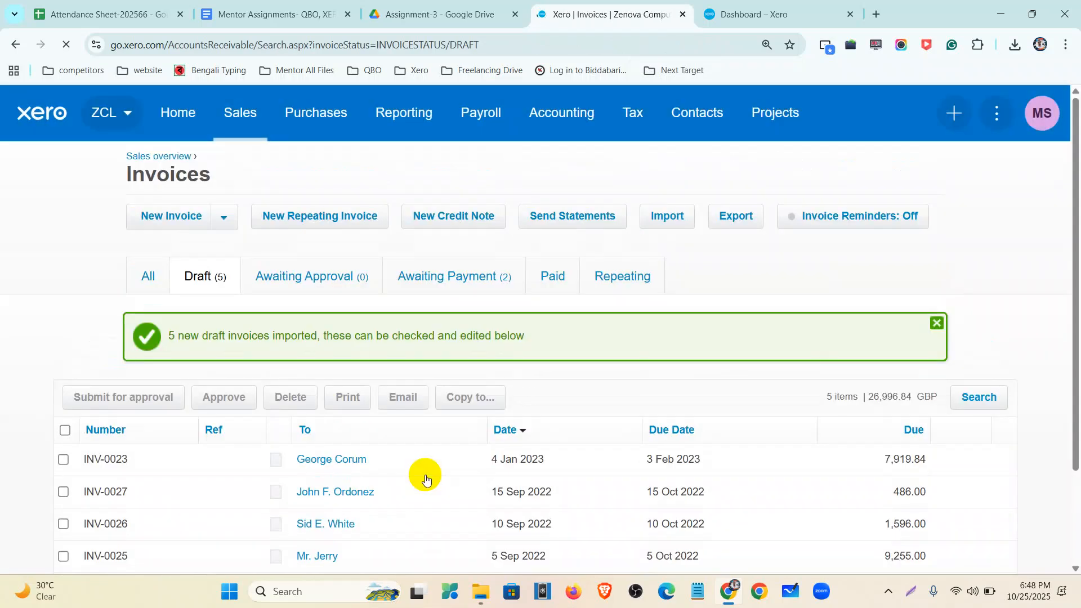
# Reopen SalesInvoiceTemplate in Excel to compare its invoice numbers with the draft invoices in Xero, and dismiss the import notice.
pyautogui.scroll(-1, 221, 289)
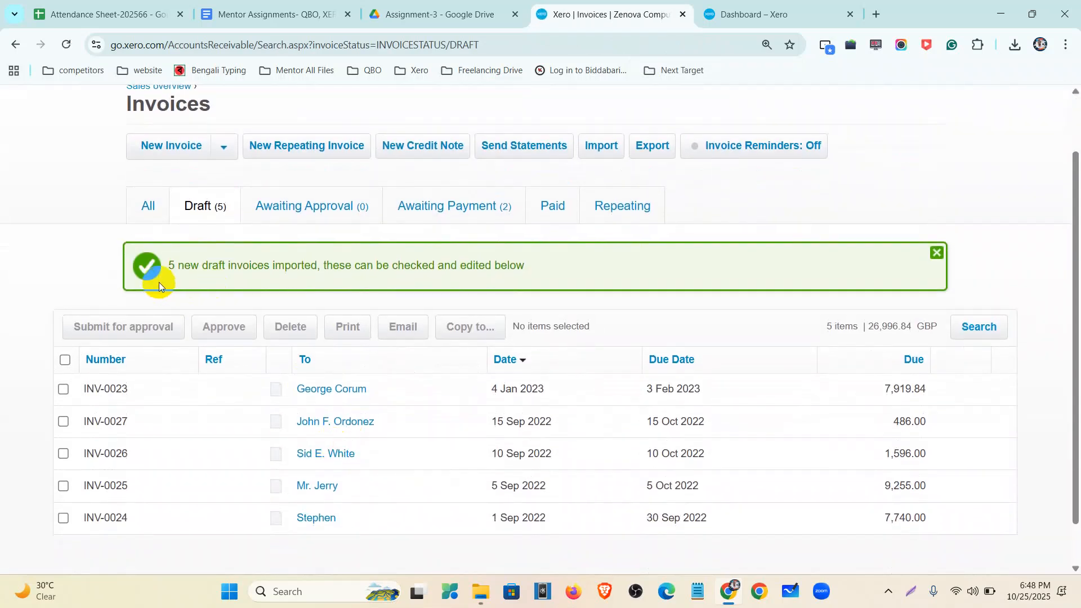
pyautogui.click(481, 592)
pyautogui.click(356, 188)
pyautogui.click(532, 10)
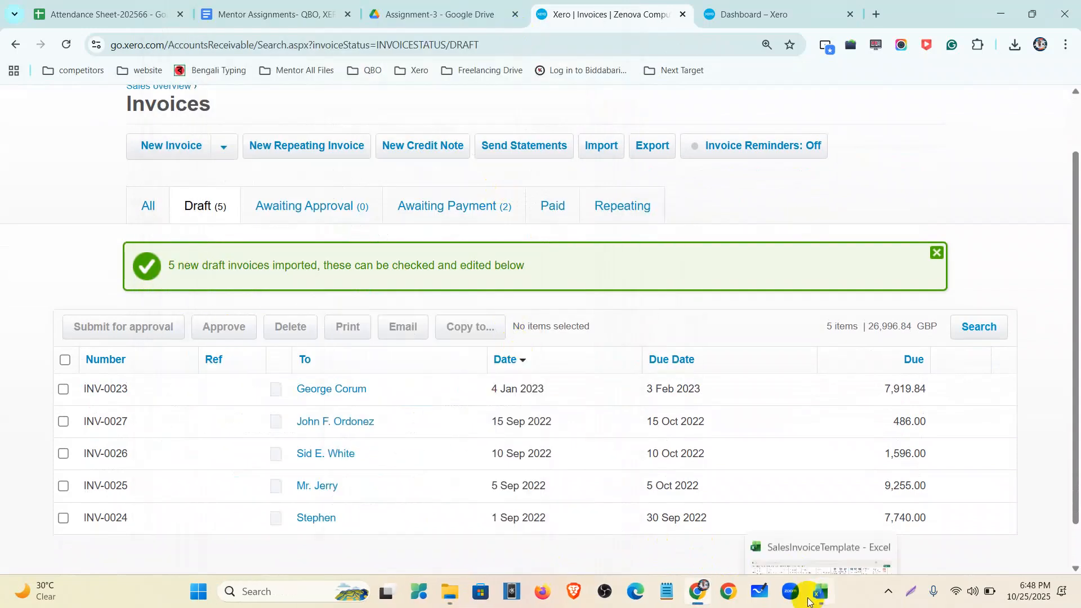
pyautogui.click(821, 596)
pyautogui.moveTo(490, 192); pyautogui.dragTo(501, 322)
pyautogui.click(497, 213)
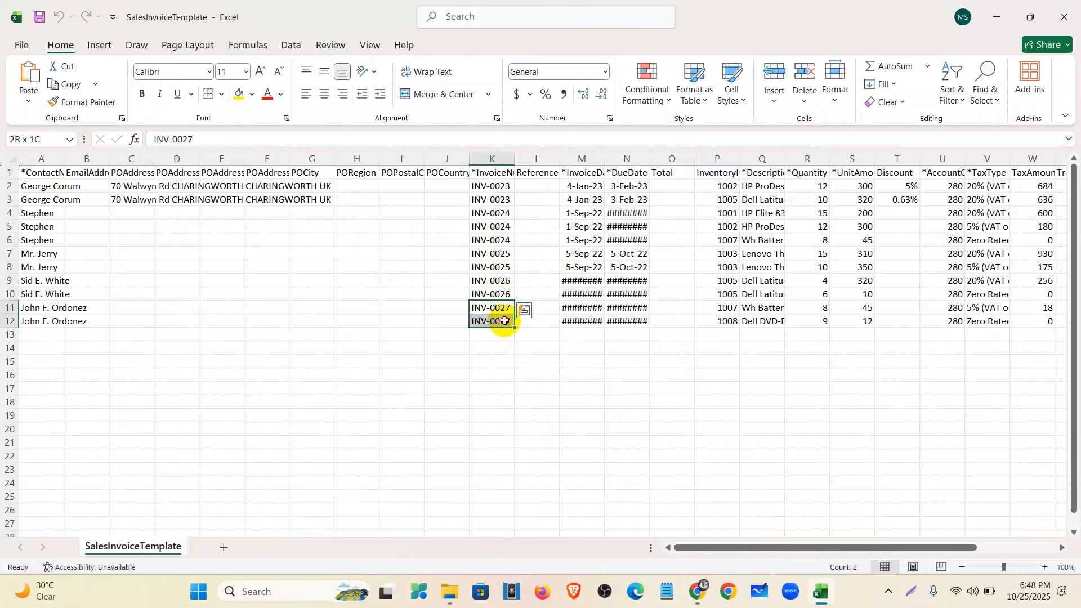
pyautogui.click(704, 592)
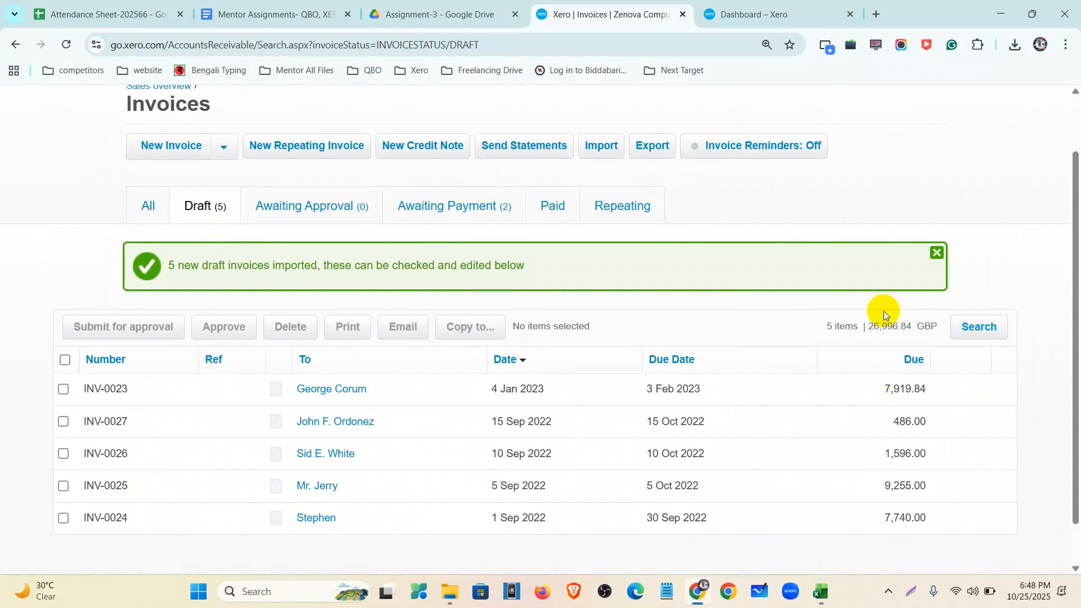
pyautogui.click(936, 254)
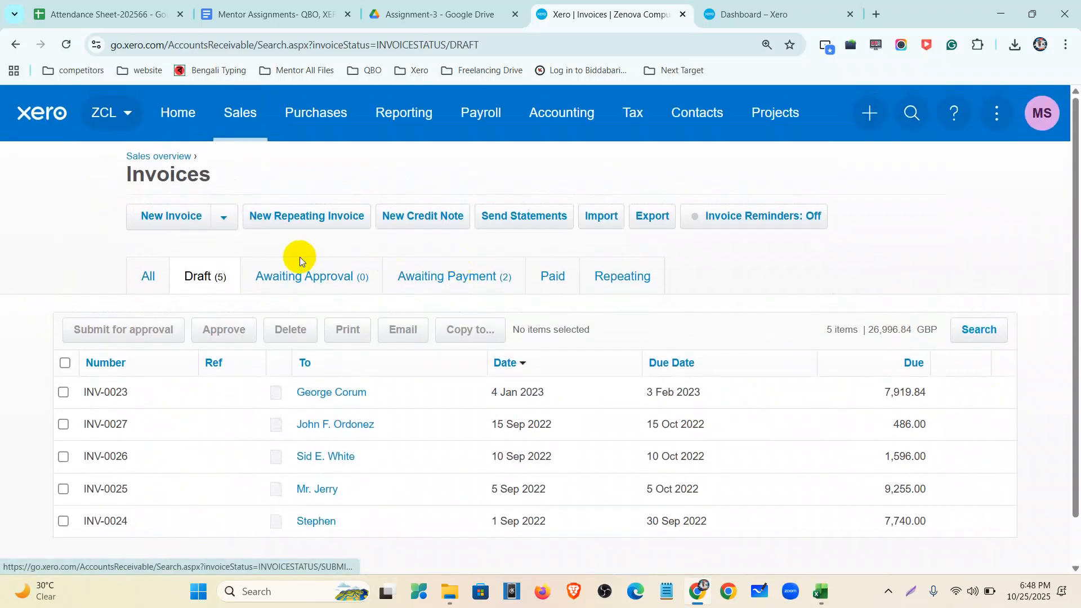
# Open the full bills list from the purchases overview and look at the new bill options, including Import from CSV.
pyautogui.click(313, 113)
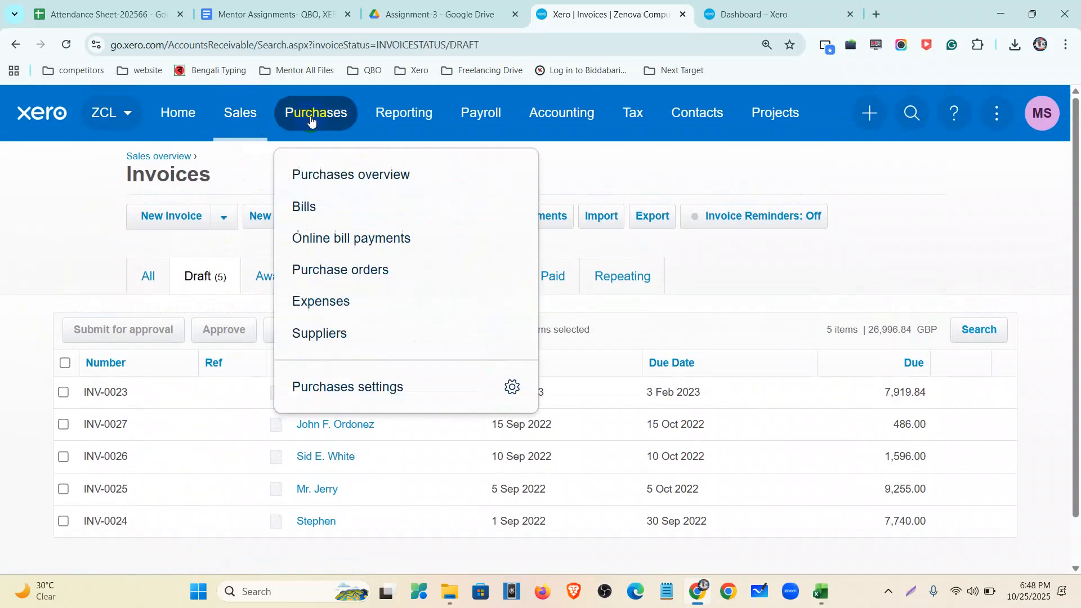
pyautogui.click(325, 179)
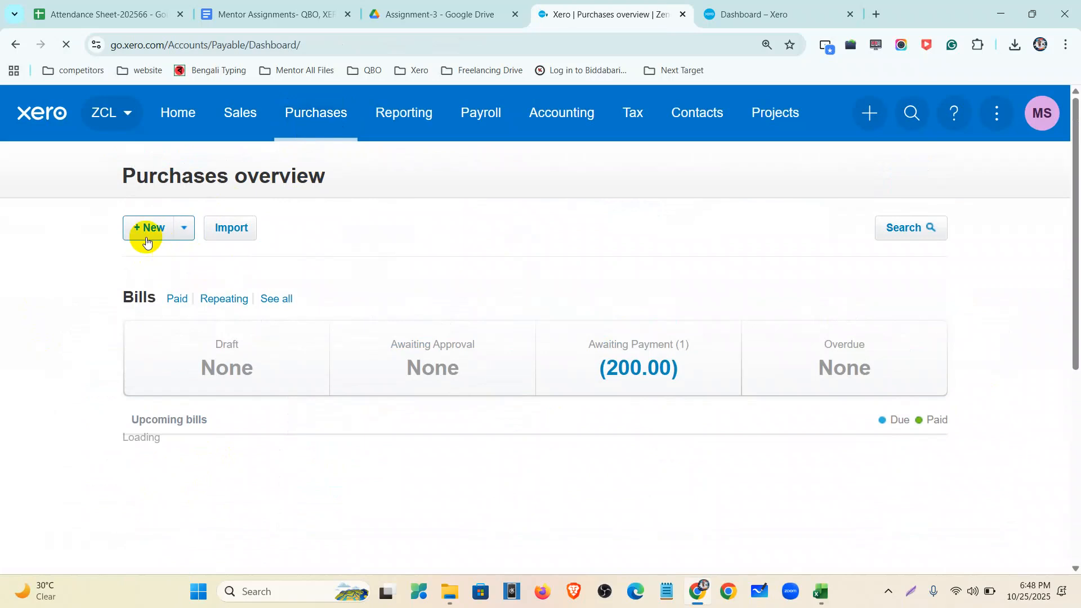
pyautogui.click(180, 240)
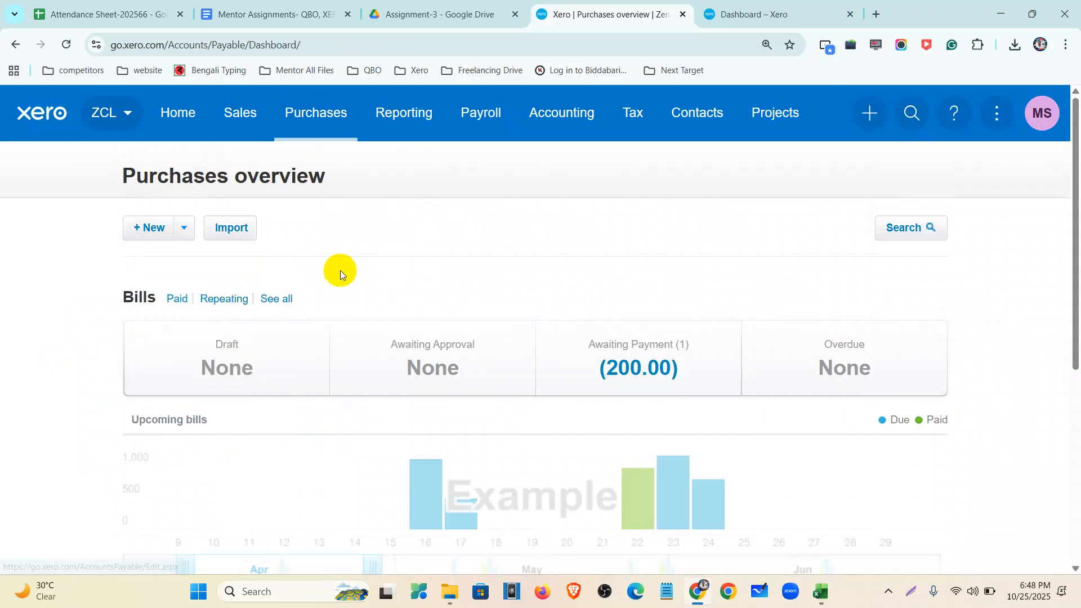
pyautogui.click(277, 302)
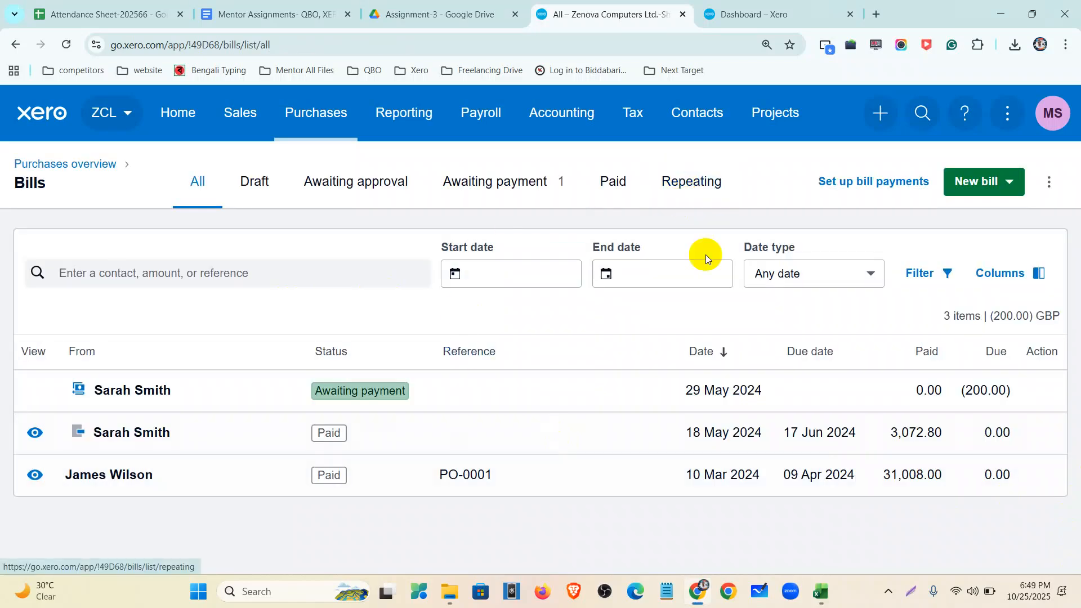
pyautogui.click(1007, 192)
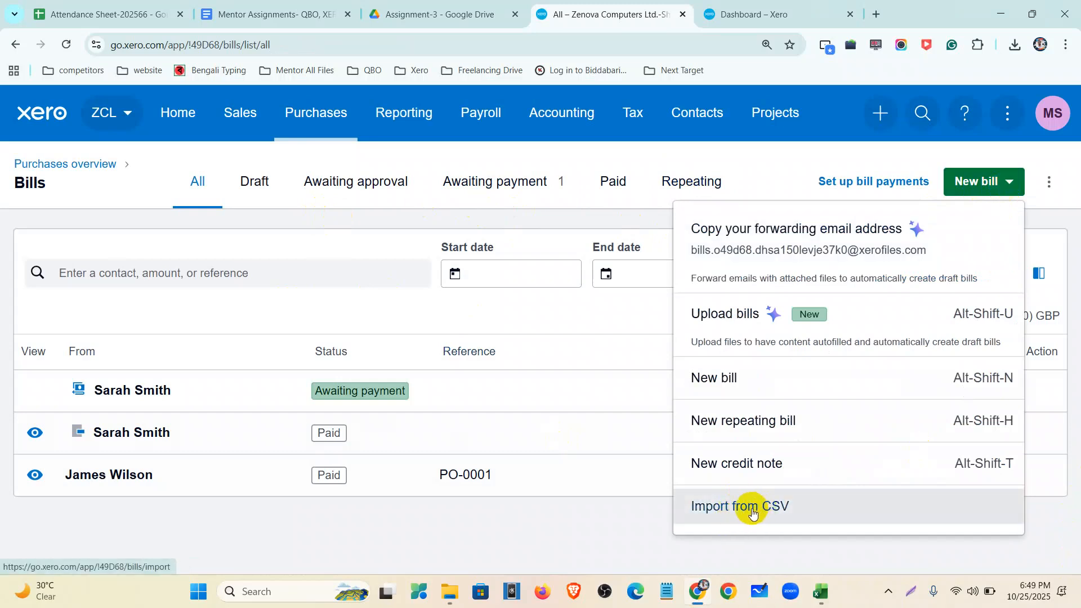
pyautogui.hotkey('ctrl', '-')
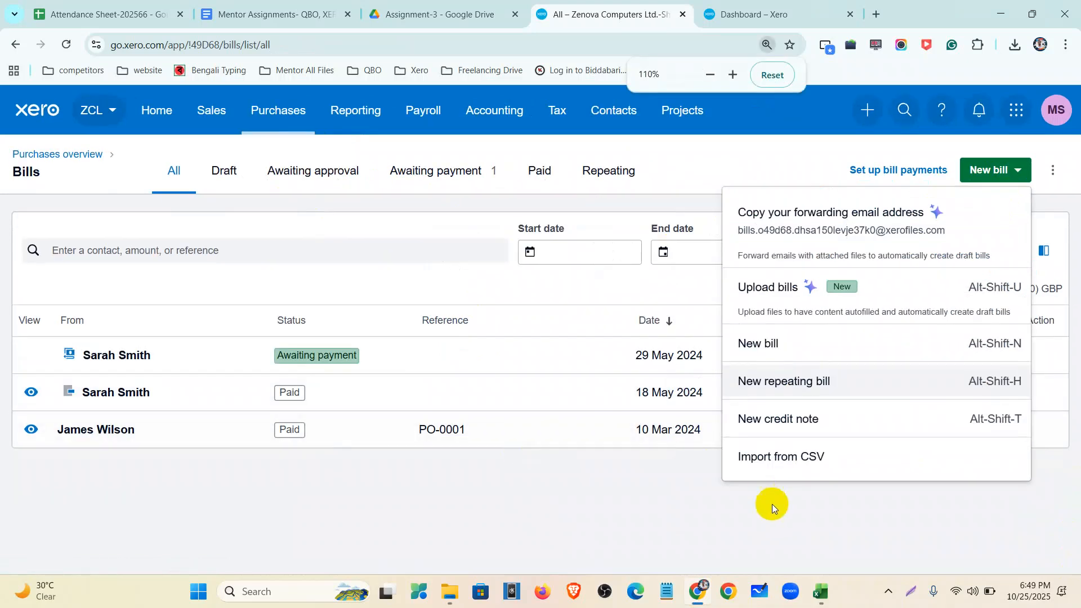
pyautogui.click(650, 495)
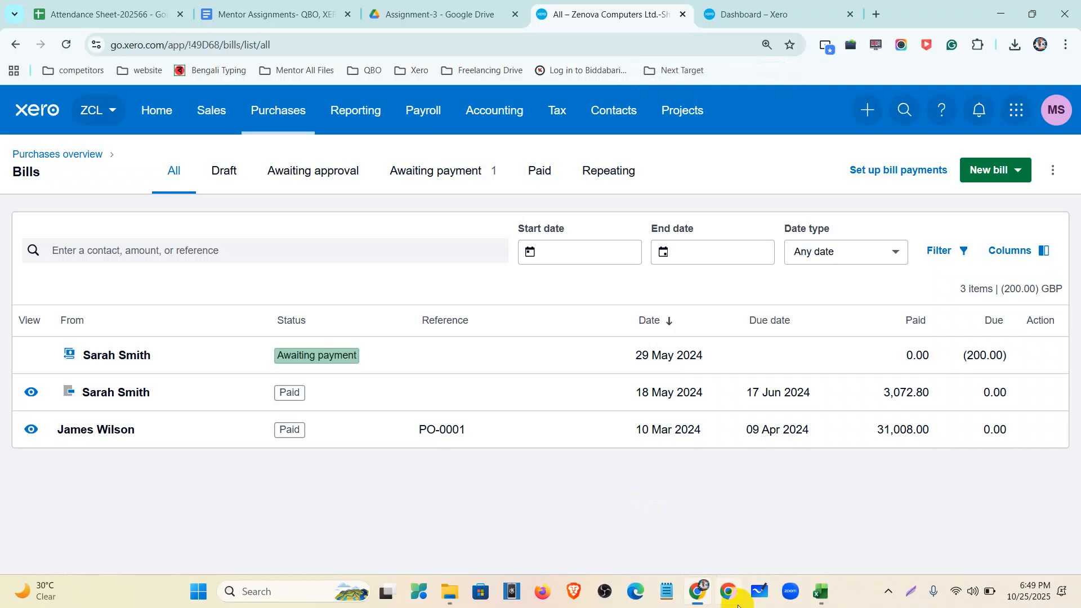
# Close SalesInvoiceTemplate in Excel and review the fixed asset, depreciation, disposal and Conversion Balance tasks of Xero-Assignment-03 in Google Docs.
pyautogui.click(820, 591)
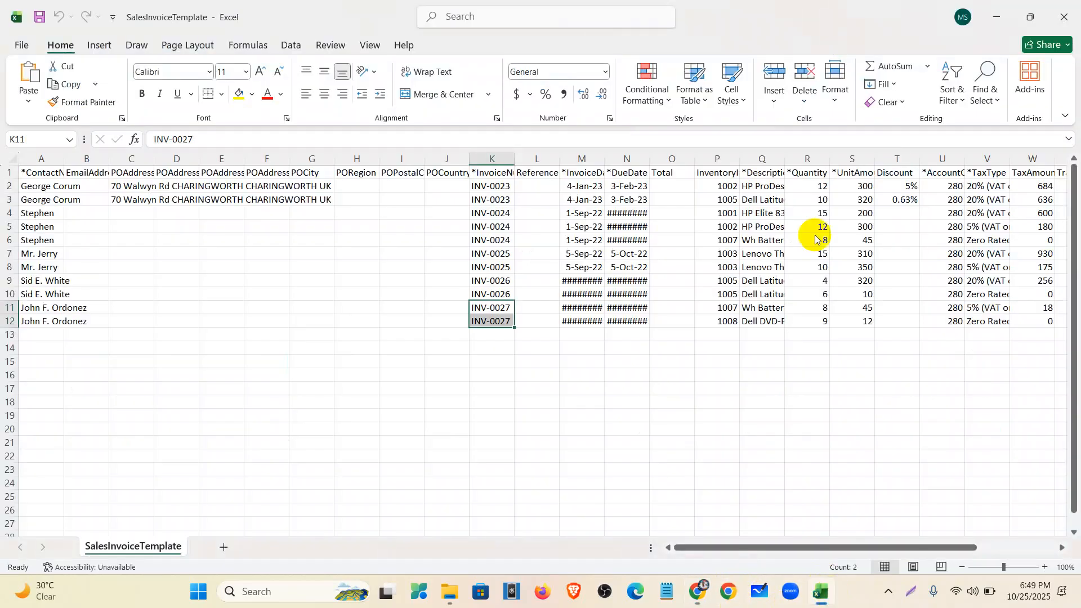
pyautogui.click(1068, 8)
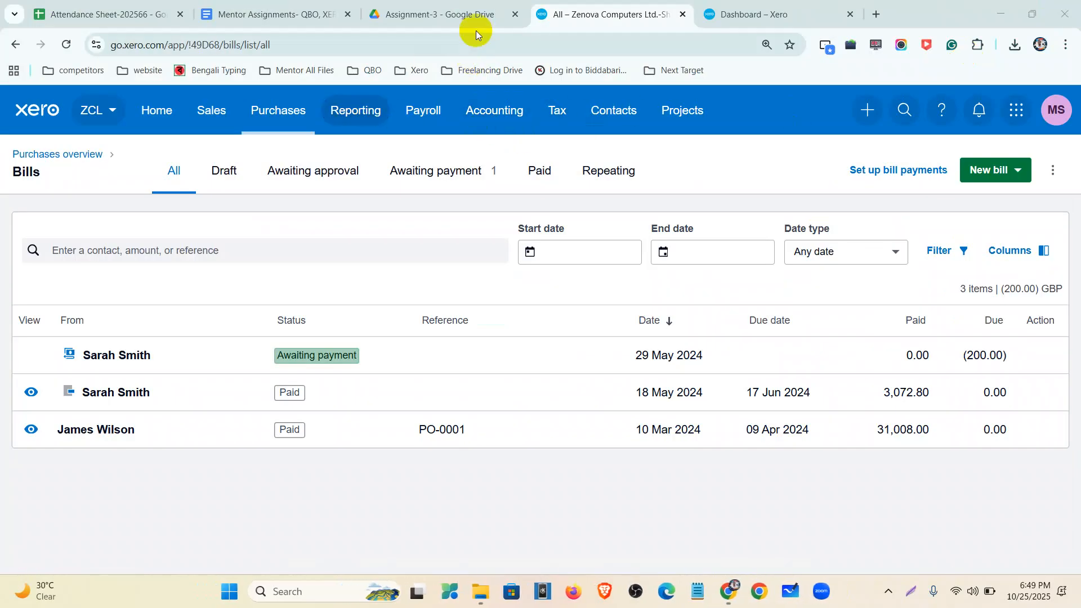
pyautogui.click(292, 14)
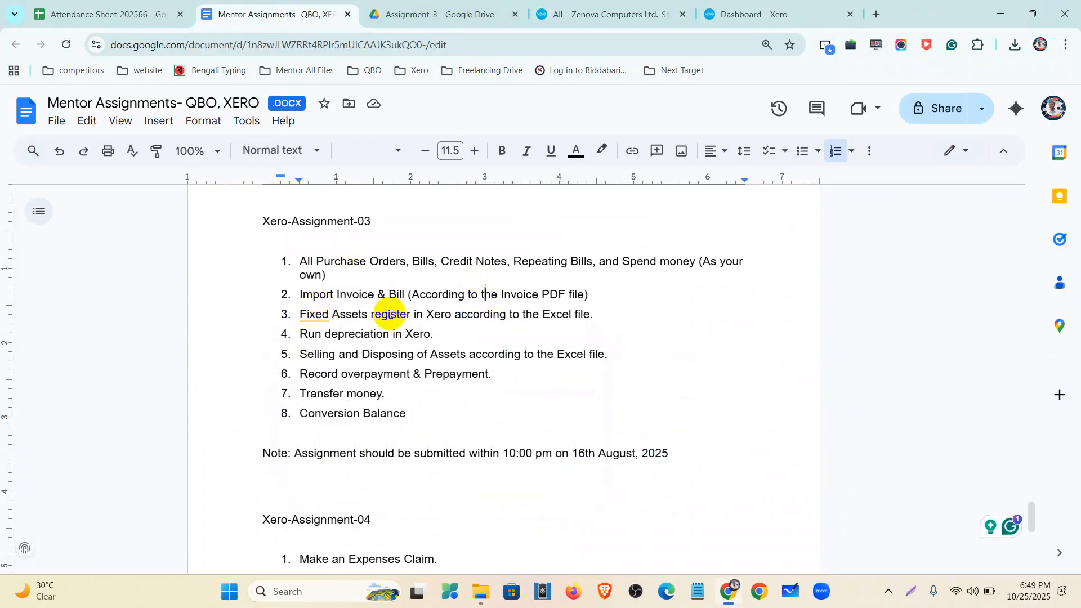
pyautogui.moveTo(313, 314)
pyautogui.click(483, 465)
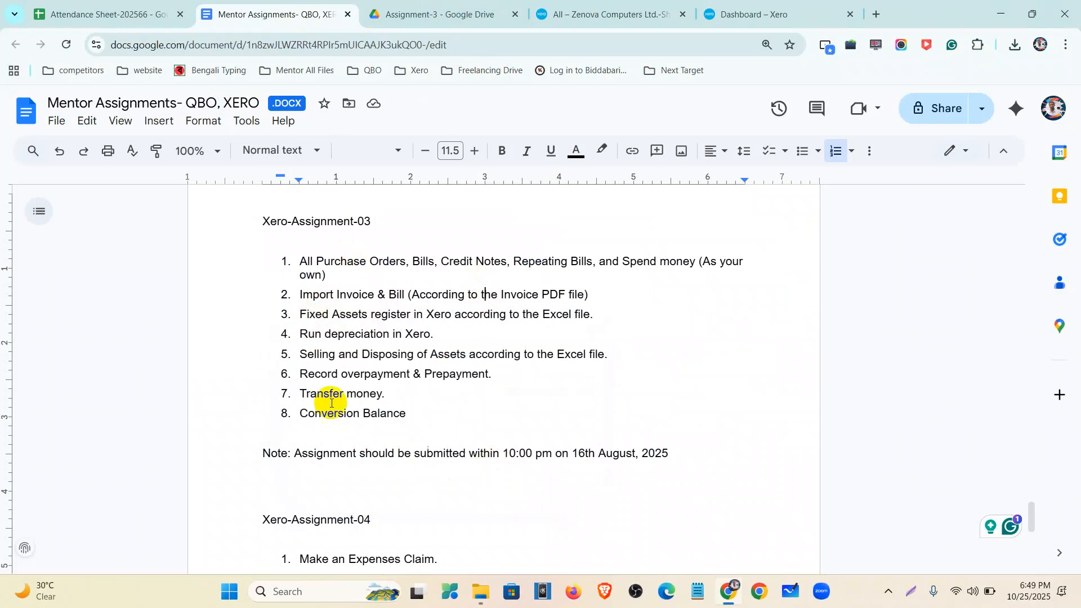
pyautogui.moveTo(298, 314); pyautogui.dragTo(607, 356)
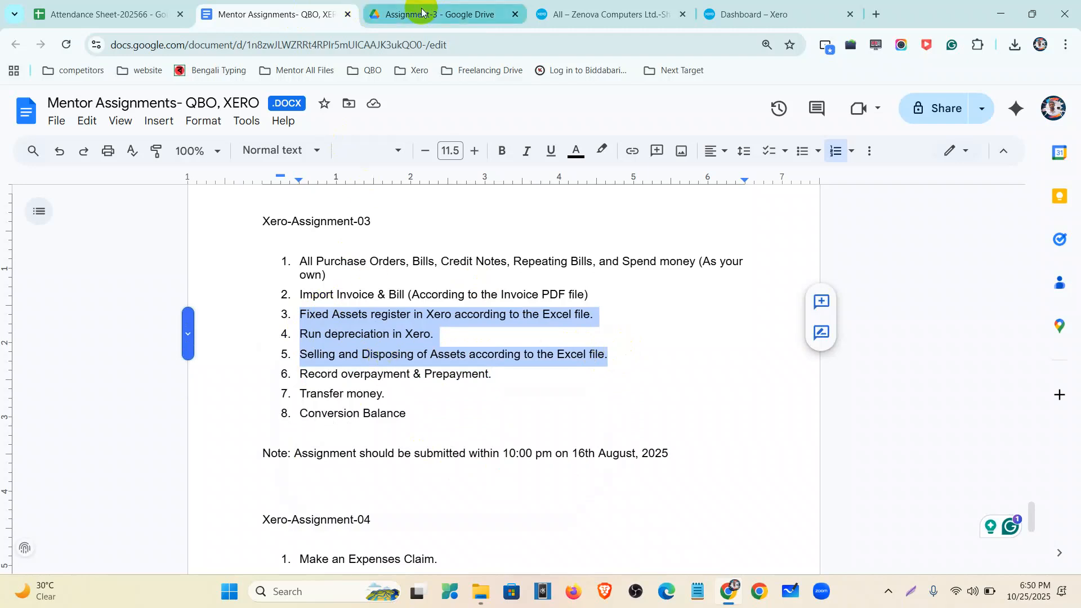
pyautogui.moveTo(422, 12)
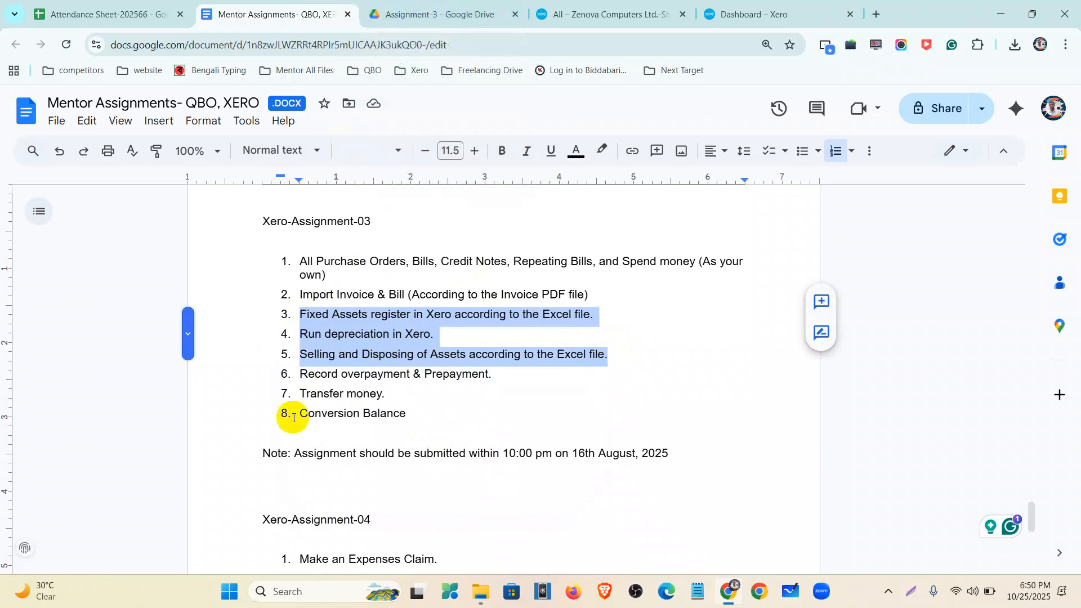
pyautogui.moveTo(295, 417); pyautogui.dragTo(417, 418)
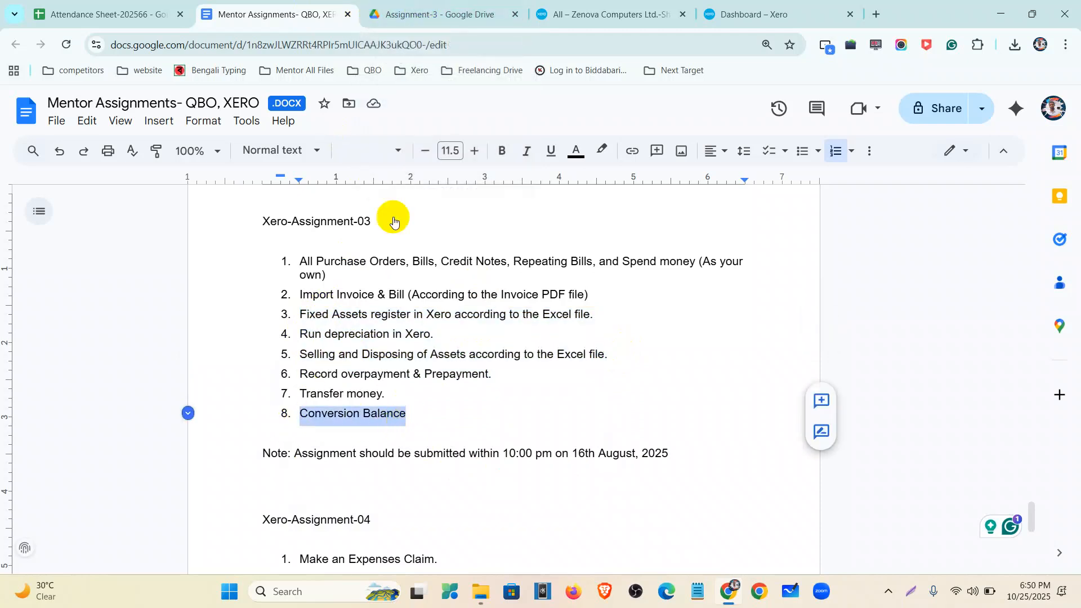
# Close the invoice import.csv preview, open Fixed Asset calculations .xlsx from the Assignment-3 Drive folder and examine the assets' purchase dates and years.
pyautogui.click(430, 26)
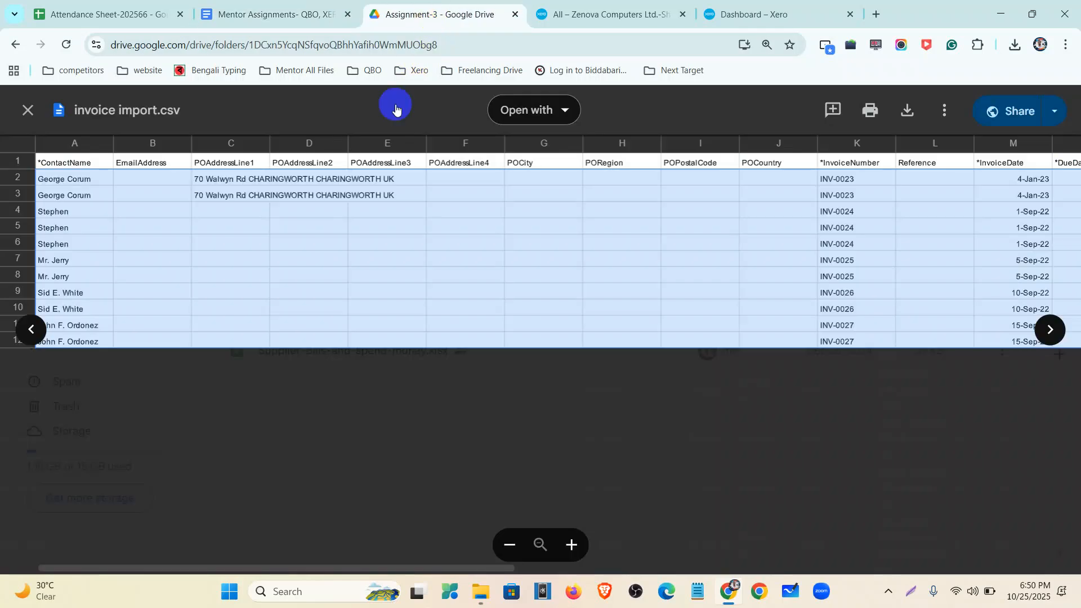
pyautogui.click(25, 108)
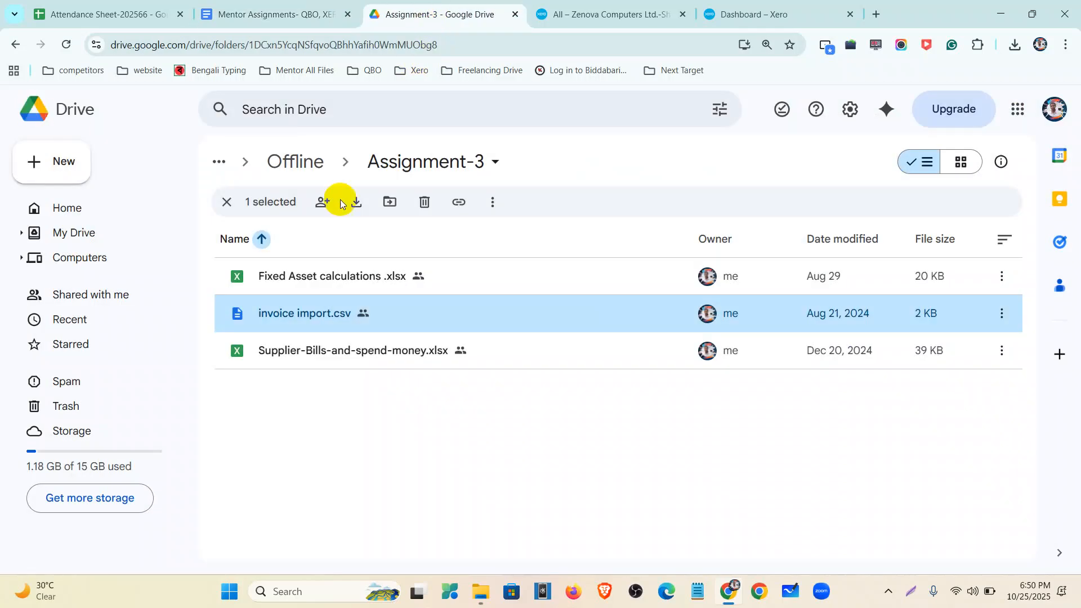
pyautogui.doubleClick(364, 286)
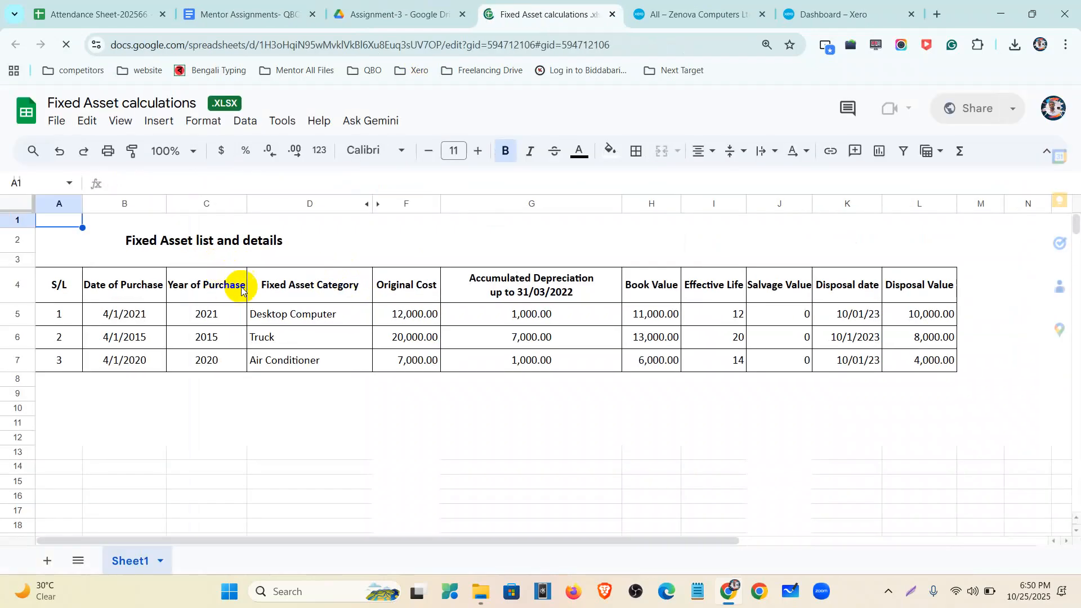
pyautogui.click(137, 320)
pyautogui.click(216, 311)
pyautogui.click(215, 343)
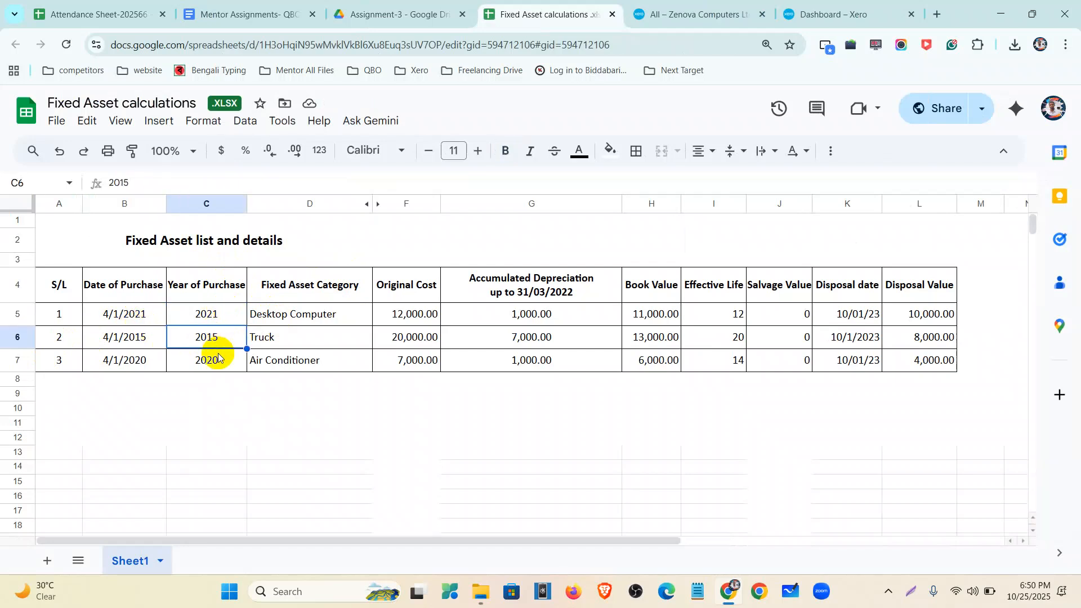
pyautogui.click(219, 361)
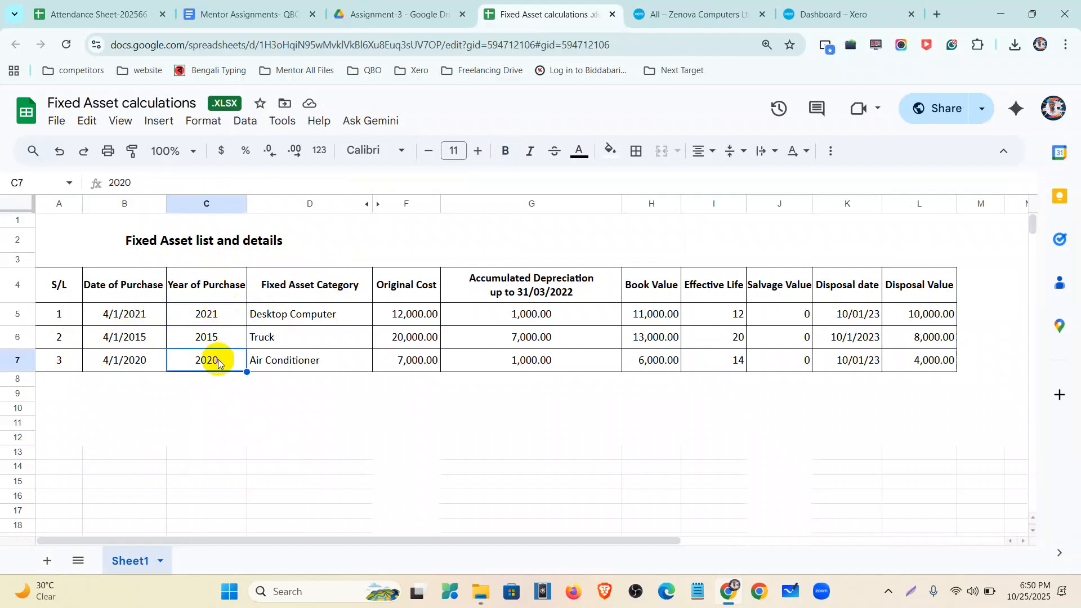
# Examine the assets' categories, original cost, accumulated depreciation, book value, effective life, salvage value, disposal dates and disposal values in the fixed asset list.
pyautogui.moveTo(289, 311); pyautogui.dragTo(294, 363)
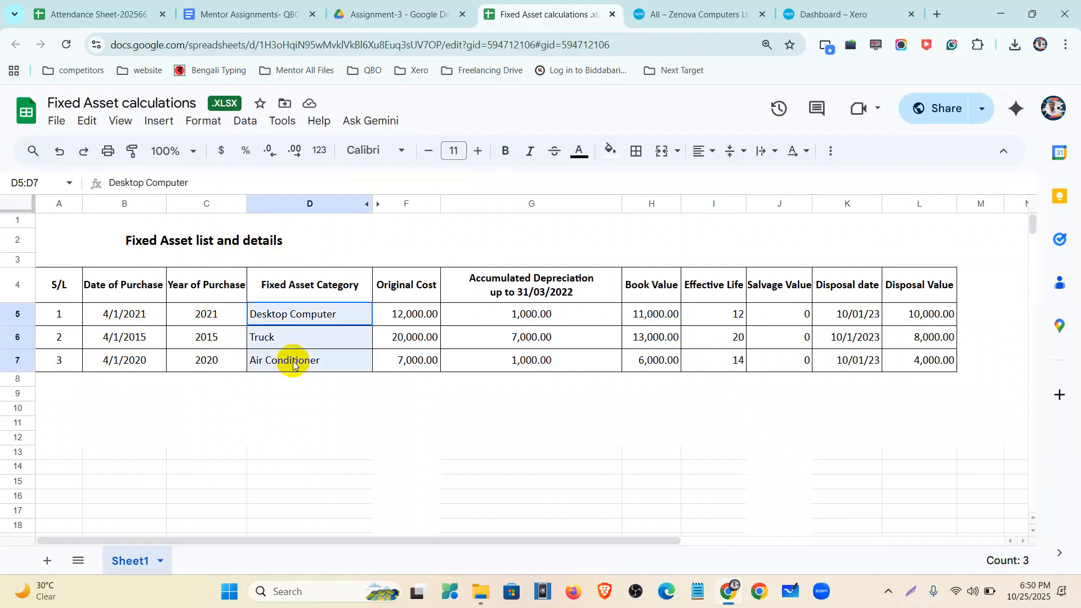
pyautogui.moveTo(400, 313); pyautogui.dragTo(403, 362)
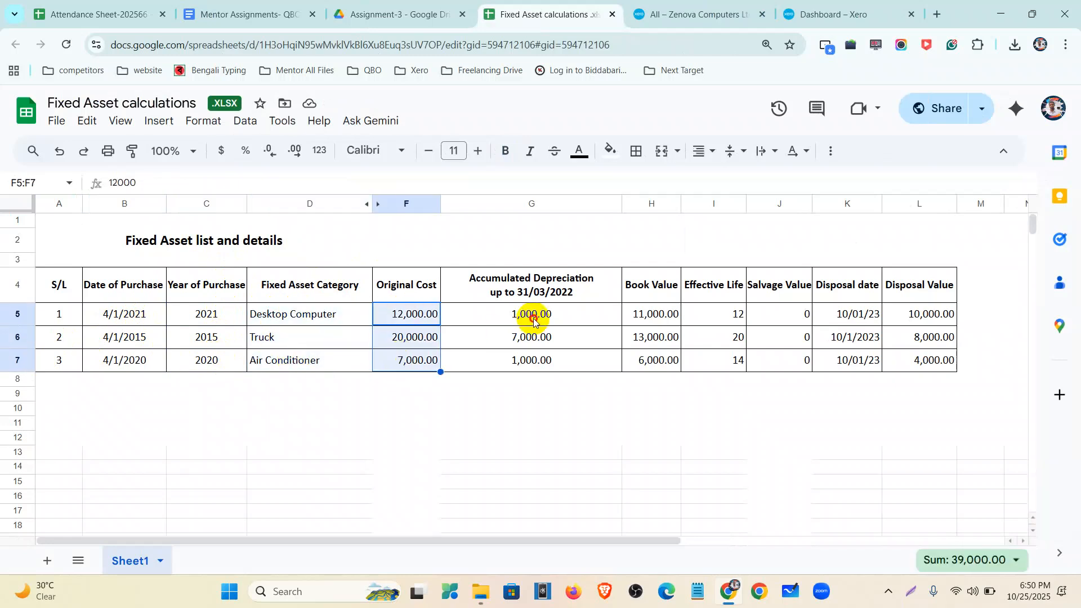
pyautogui.moveTo(534, 320); pyautogui.dragTo(526, 364)
pyautogui.moveTo(655, 285); pyautogui.dragTo(655, 365)
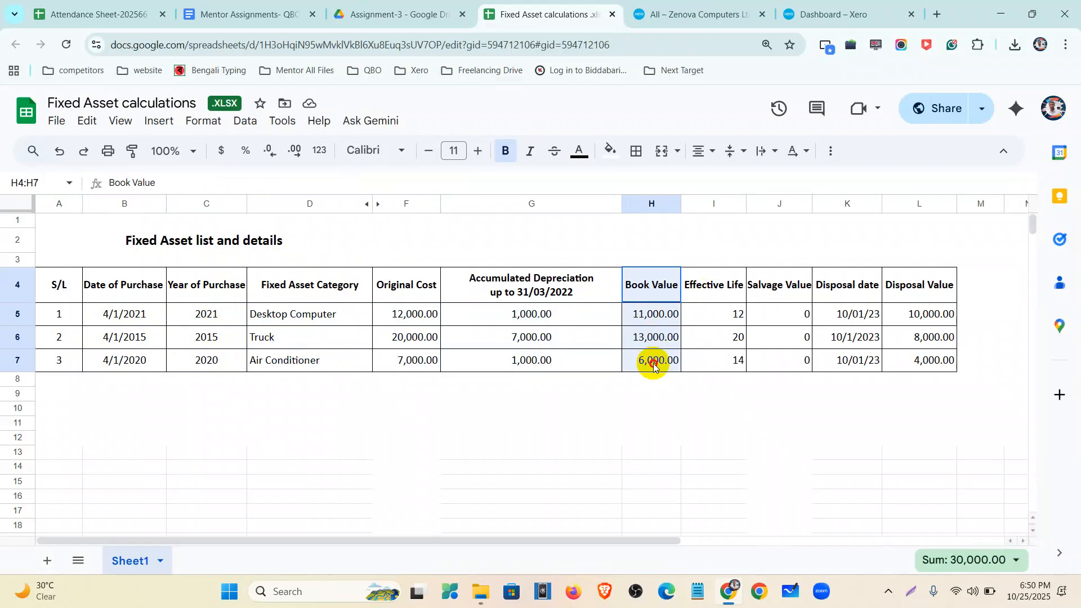
pyautogui.moveTo(738, 311); pyautogui.dragTo(734, 372)
pyautogui.moveTo(782, 313); pyautogui.dragTo(787, 374)
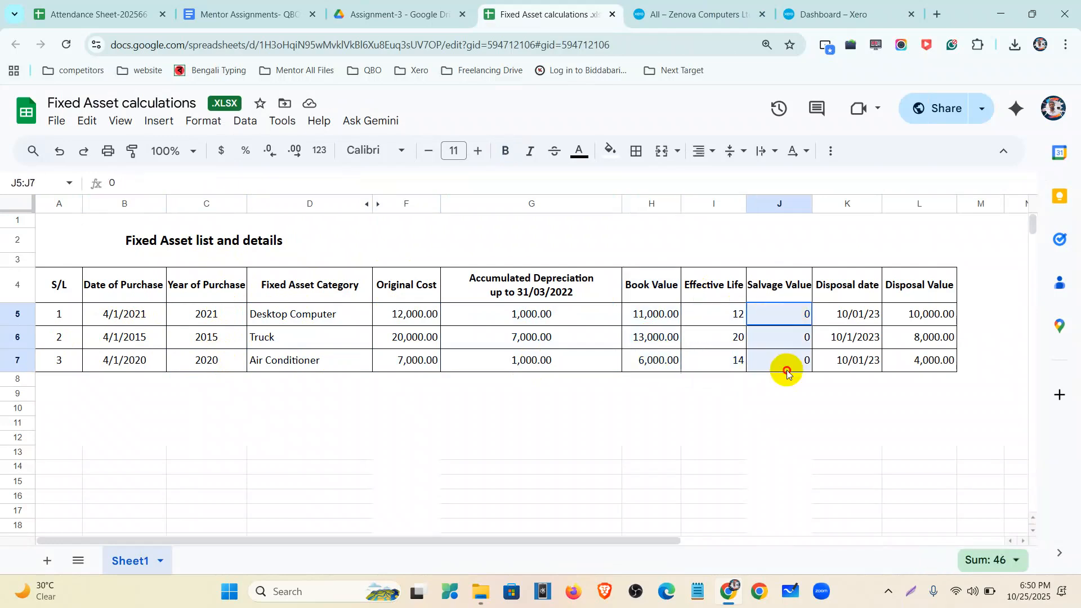
pyautogui.moveTo(843, 313); pyautogui.dragTo(853, 360)
pyautogui.click(927, 321)
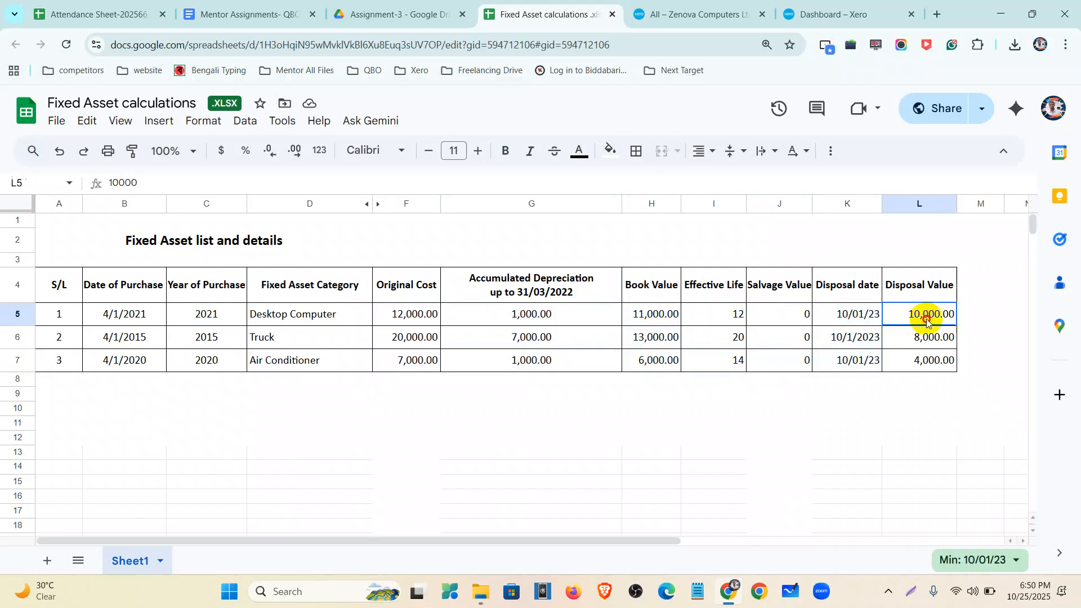
pyautogui.moveTo(927, 321); pyautogui.dragTo(928, 363)
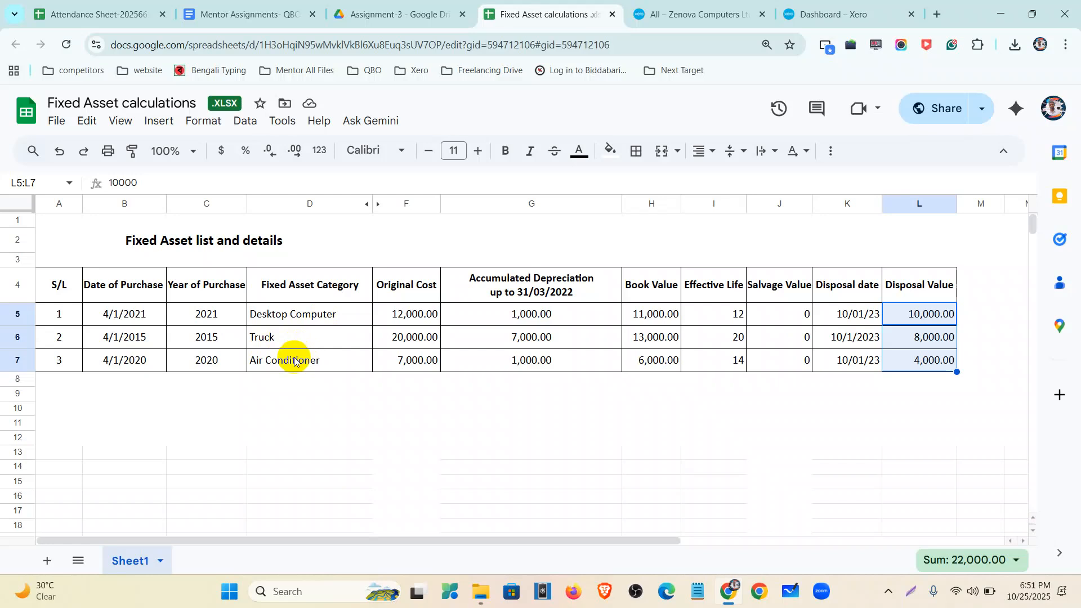
# Copy the Truck category name from the fixed asset list, switch to Xero and show the asset accounts in the Chart of accounts.
pyautogui.click(264, 344)
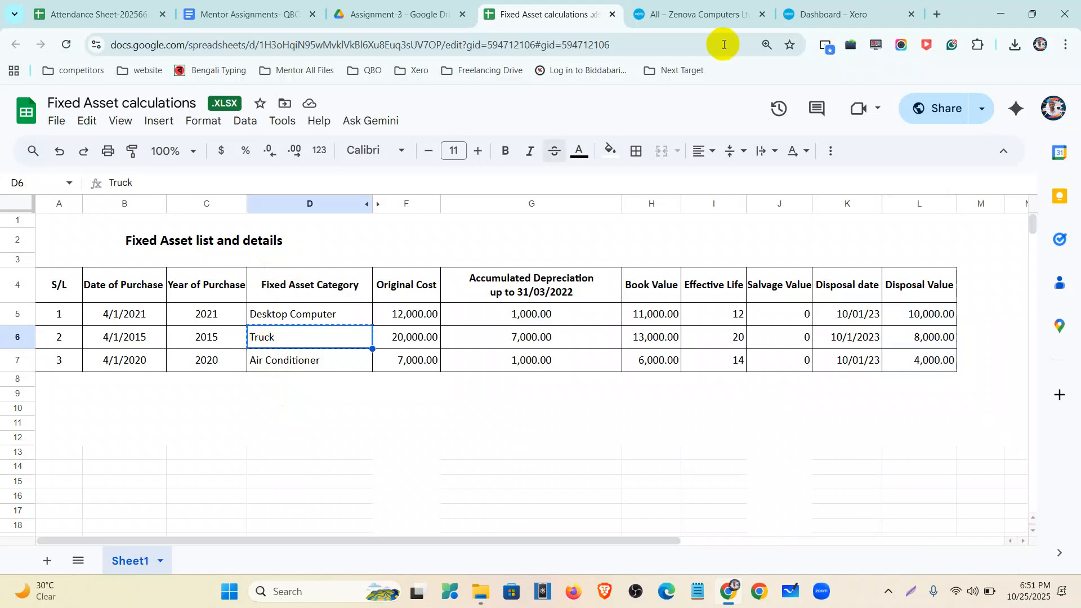
pyautogui.click(683, 13)
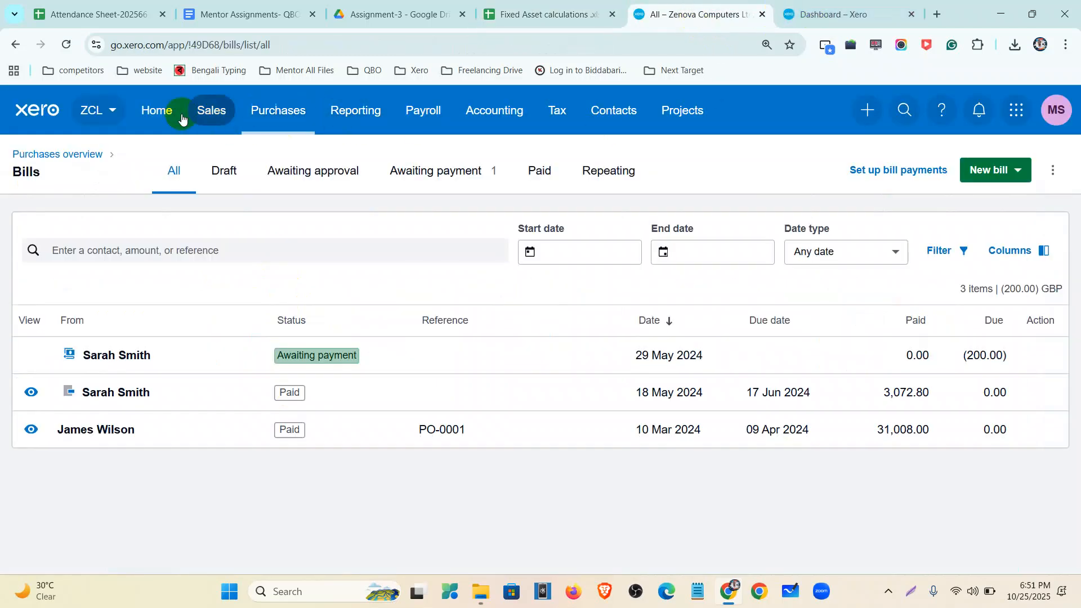
pyautogui.click(157, 119)
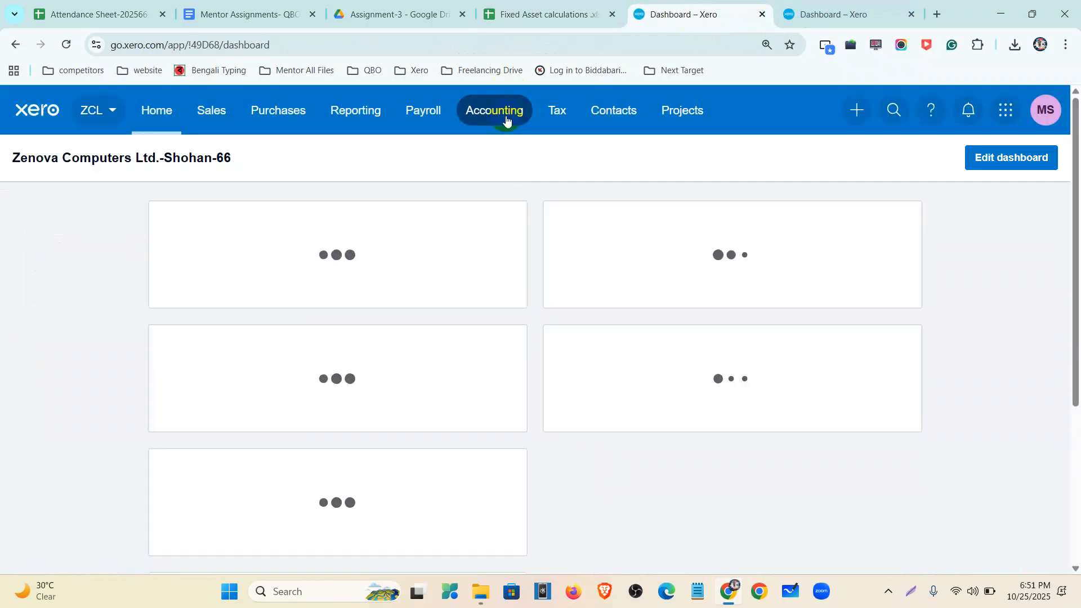
pyautogui.click(506, 121)
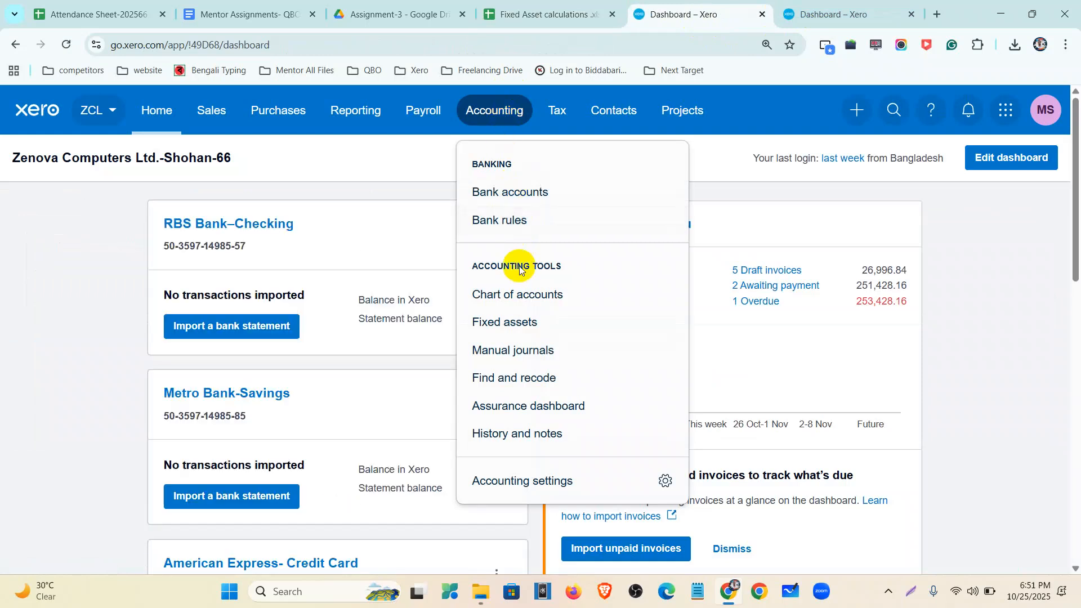
pyautogui.click(523, 292)
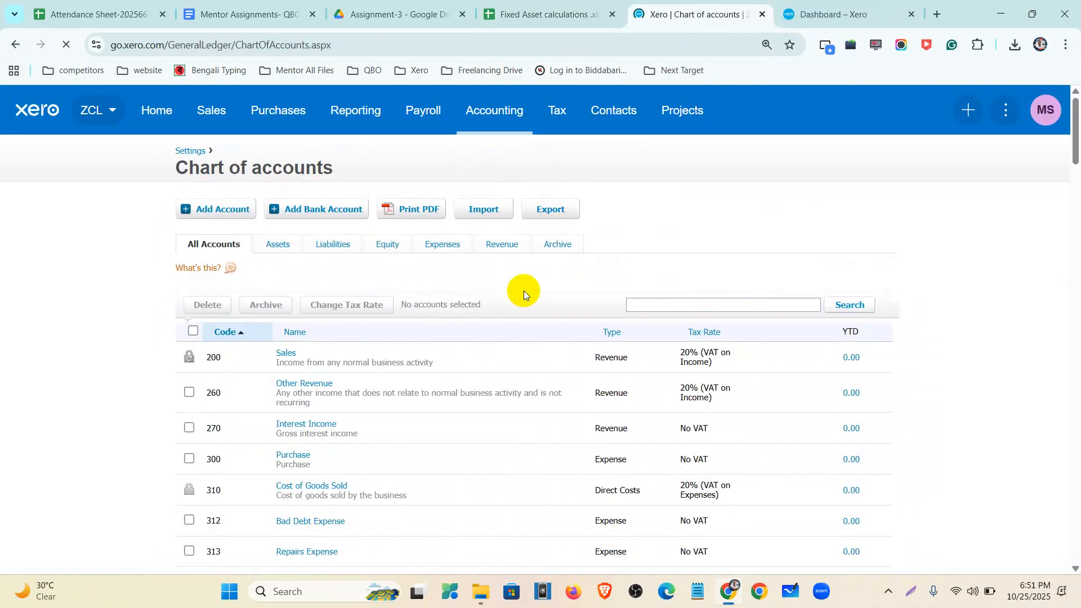
pyautogui.click(292, 246)
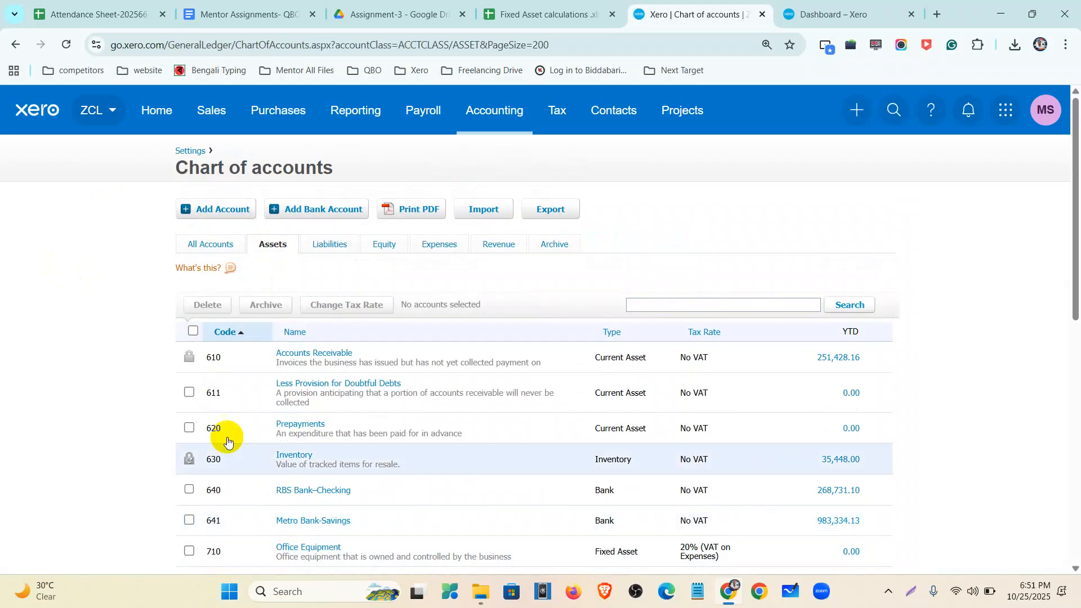
# Start a new account of type Fixed Asset with code 650 and the name Truck.
pyautogui.click(216, 214)
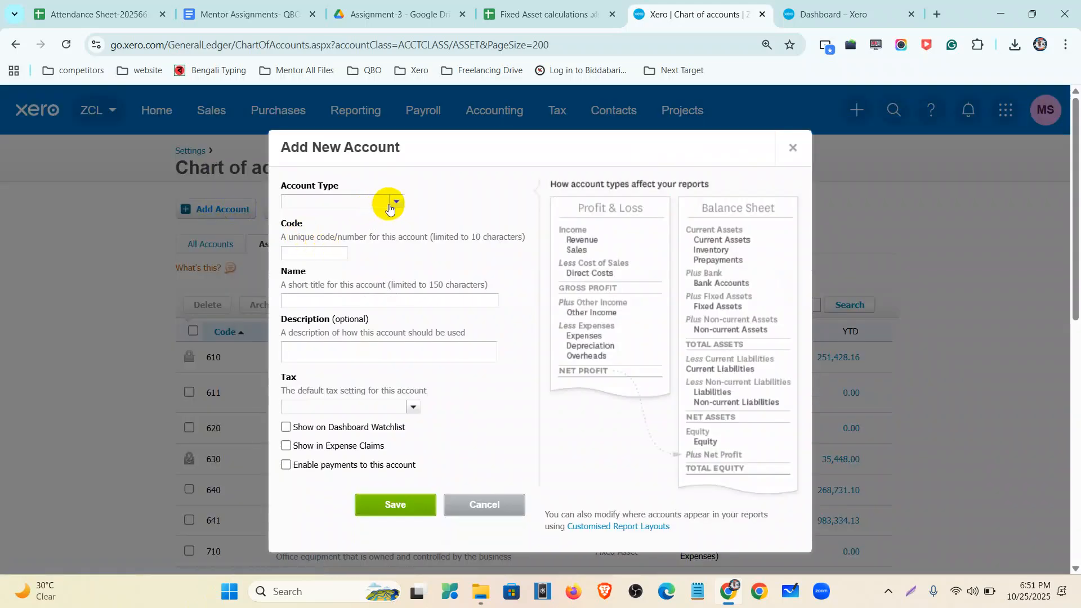
pyautogui.click(388, 208)
pyautogui.click(356, 280)
pyautogui.click(330, 254)
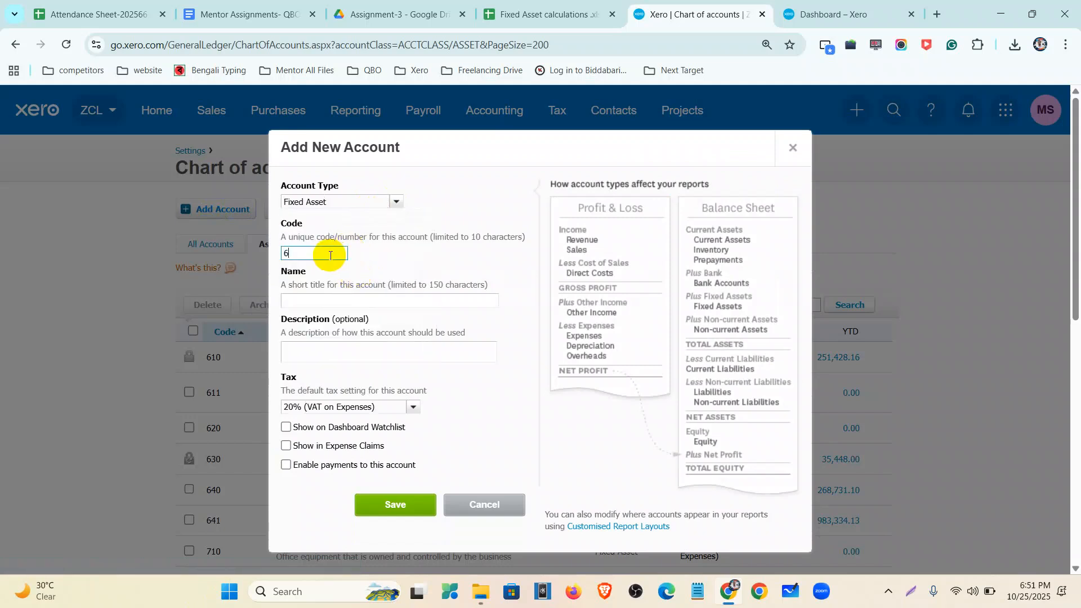
pyautogui.click(330, 304)
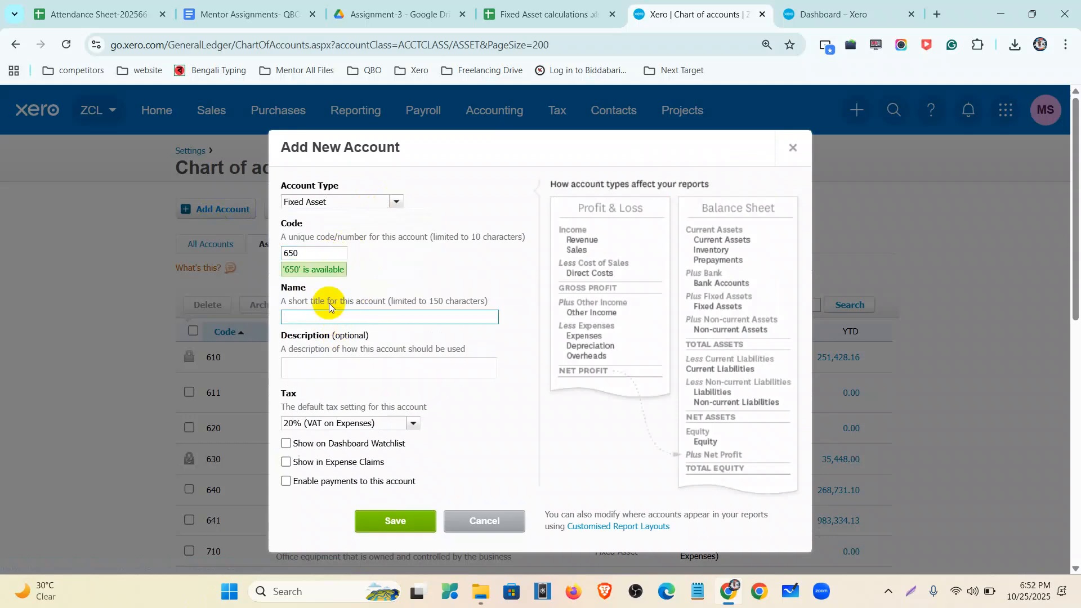
pyautogui.write('Truck')
# Describe the new account as Truck, set its default tax to No VAT and save it.
pyautogui.click(349, 363)
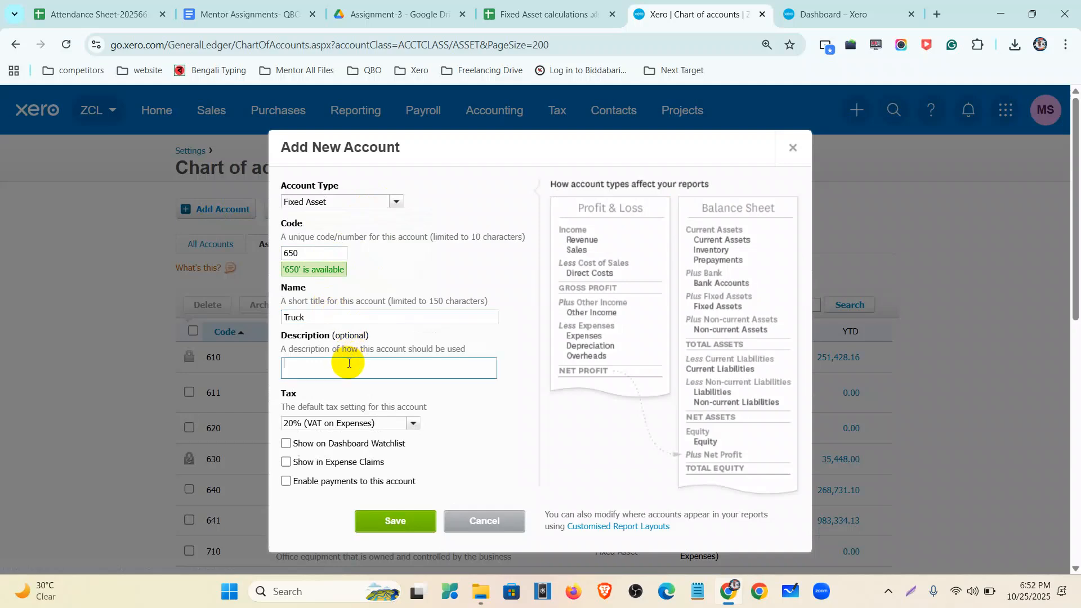
pyautogui.write('Truck')
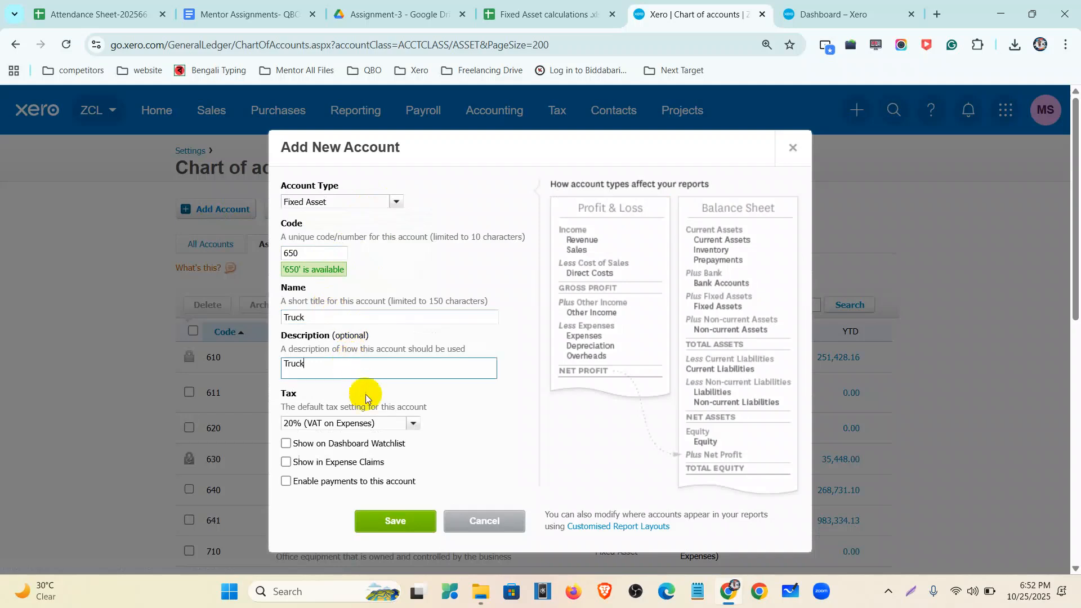
pyautogui.click(414, 423)
pyautogui.scroll(-2, 375, 523)
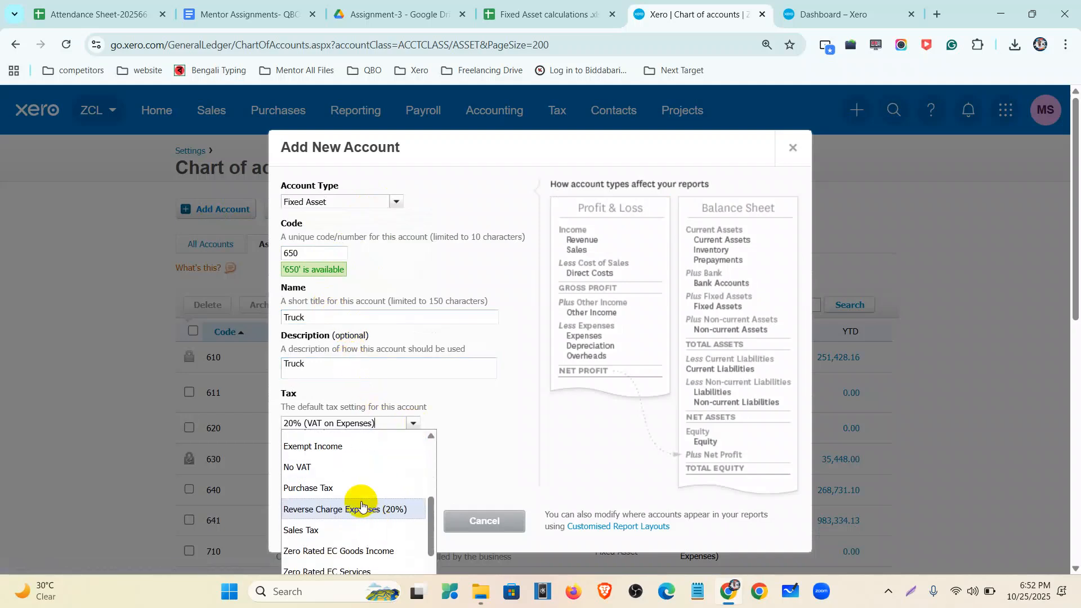
pyautogui.click(338, 467)
pyautogui.click(383, 519)
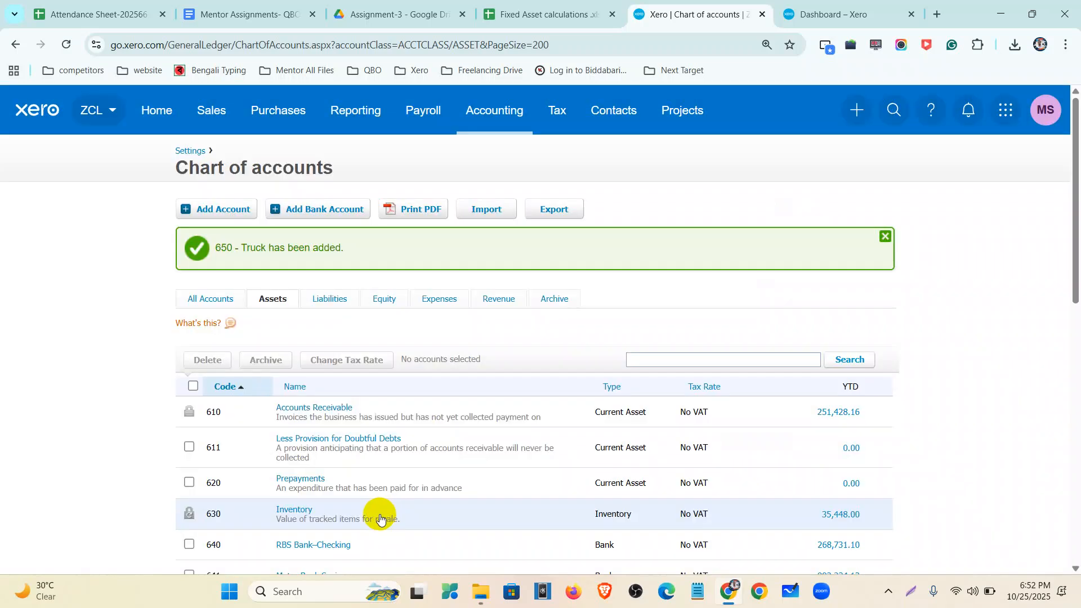
# Start another Fixed Asset account with code 651 and the name Accumulated Depreciation-Truck.
pyautogui.click(215, 218)
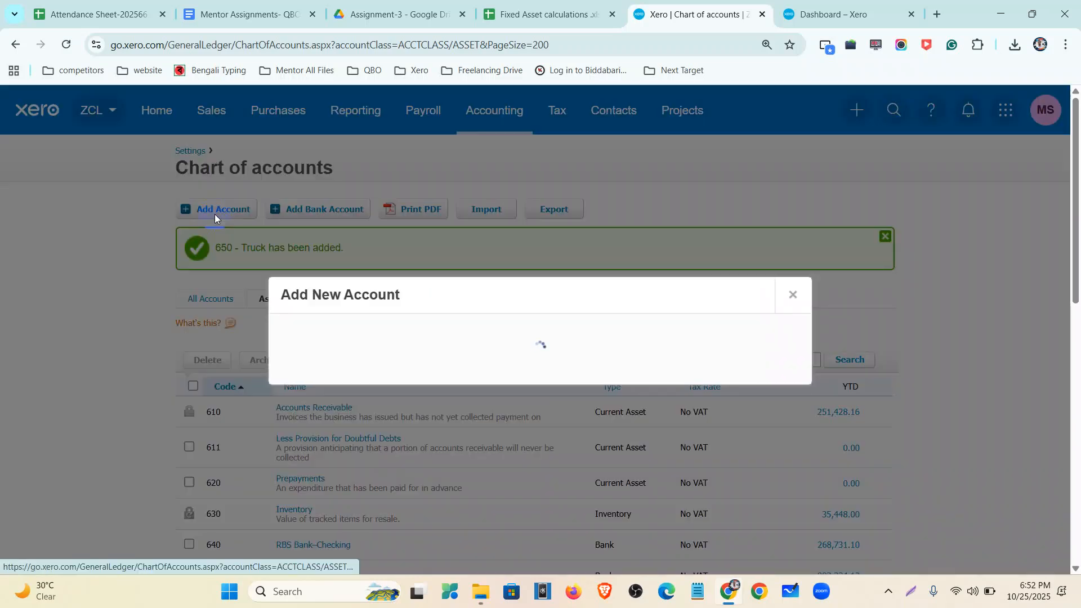
pyautogui.click(393, 205)
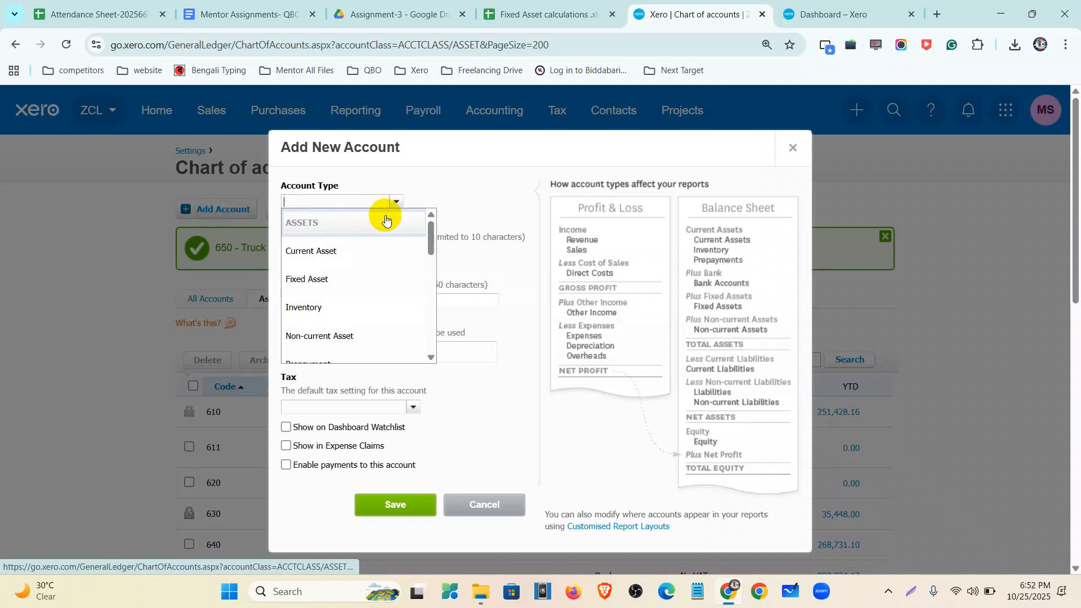
pyautogui.click(357, 279)
pyautogui.click(323, 253)
pyautogui.write('651')
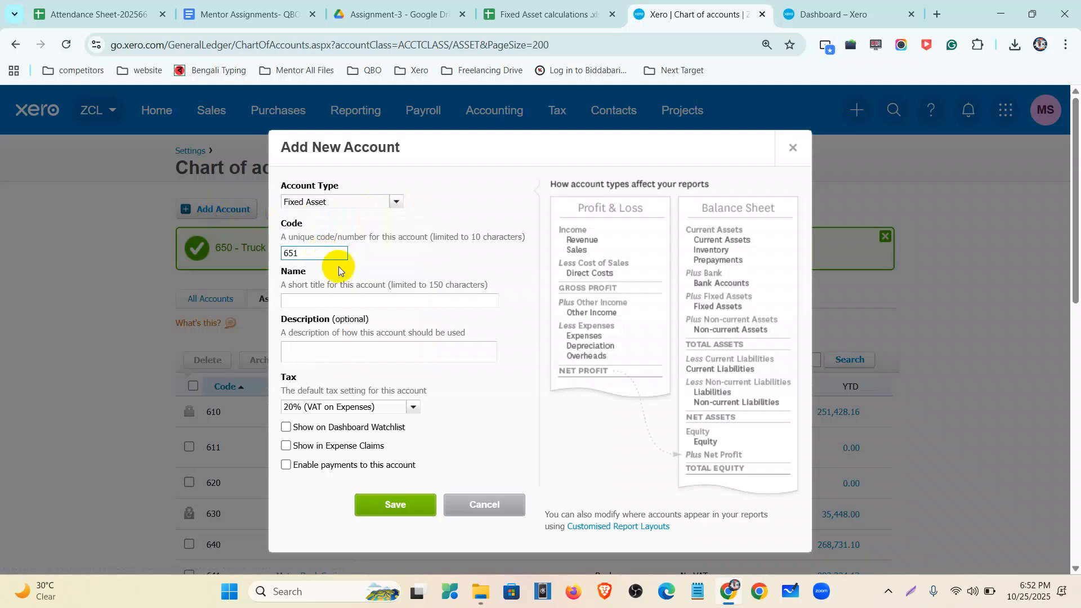
pyautogui.click(335, 302)
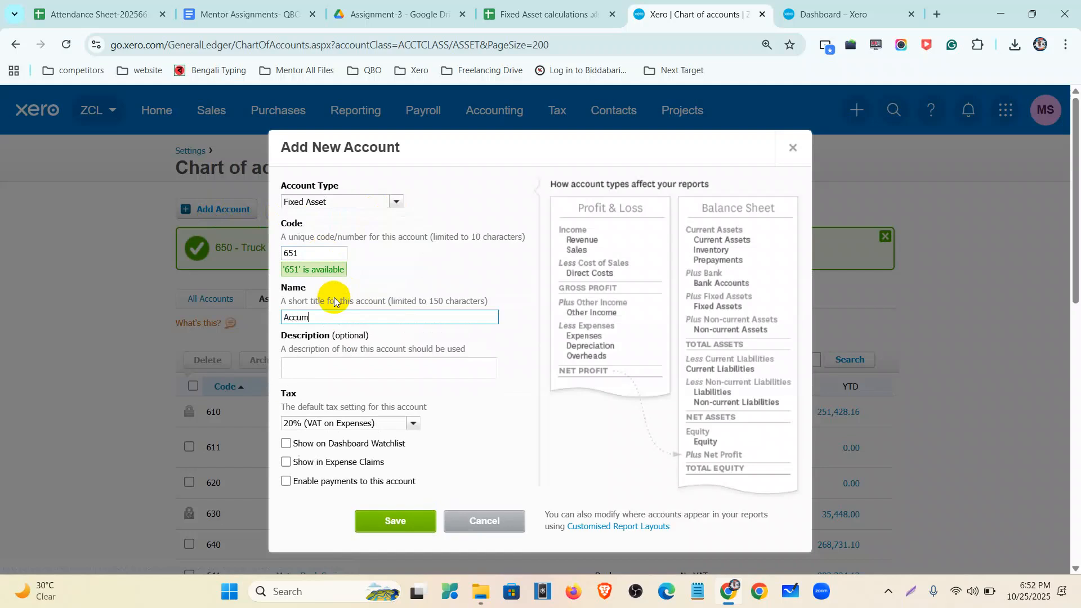
pyautogui.write('Accumulated')
pyautogui.press('BackSpace')
pyautogui.press('BackSpace')
pyautogui.press('BackSpace')
pyautogui.write('reciation-Truck')
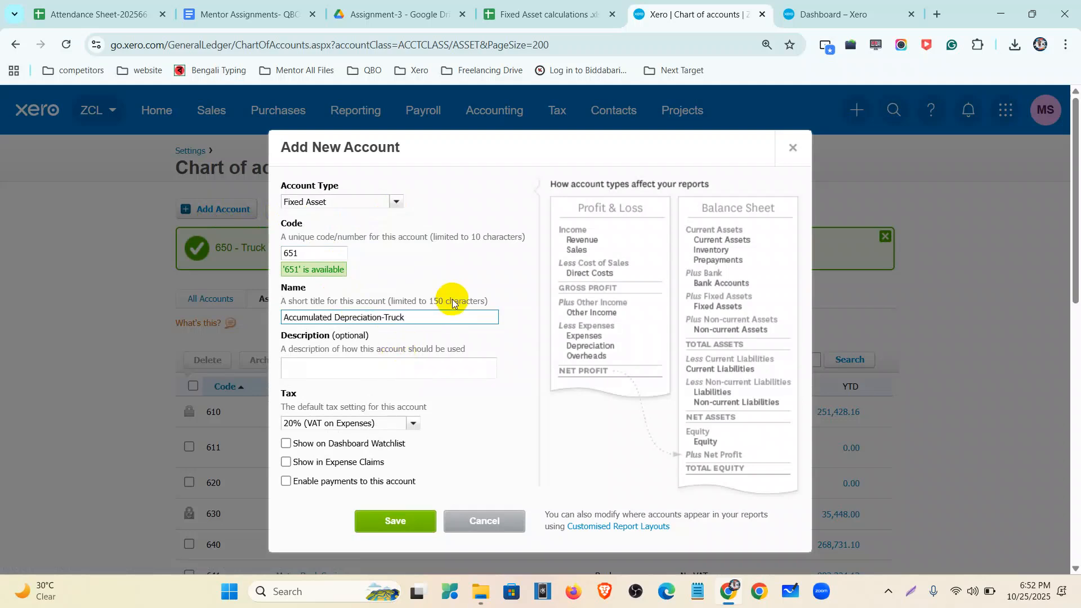
# Copy the name Accumulated Depreciation-Truck into the description, set the default tax to No VAT and save account 651.
pyautogui.moveTo(434, 316); pyautogui.dragTo(139, 319)
pyautogui.hotkey('ctrl', 'c')
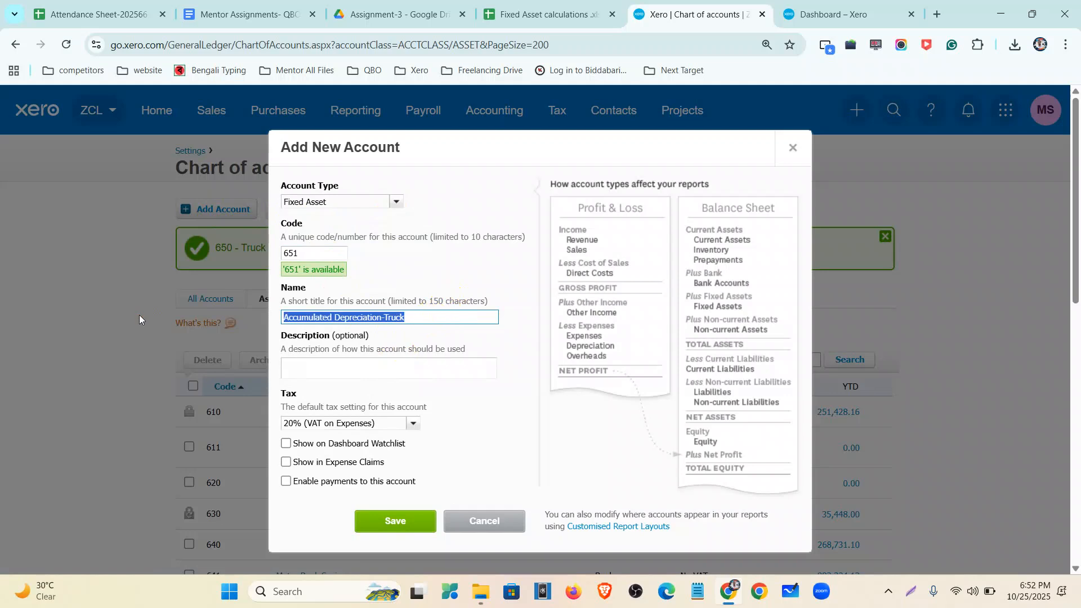
pyautogui.click(294, 370)
pyautogui.hotkey('ctrl', 'v')
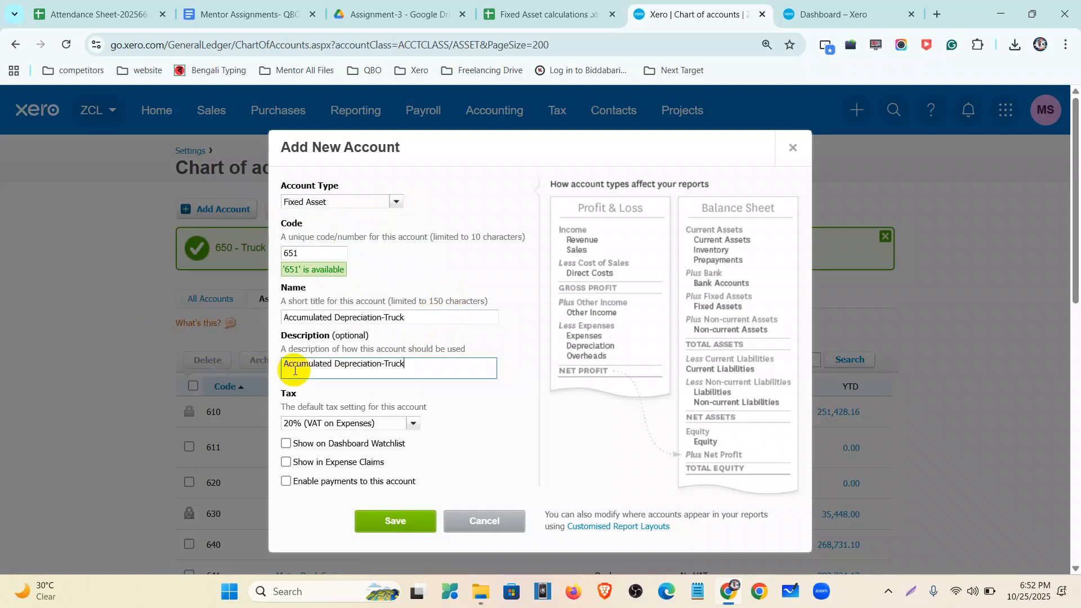
pyautogui.click(414, 424)
pyautogui.scroll(-4, 406, 459)
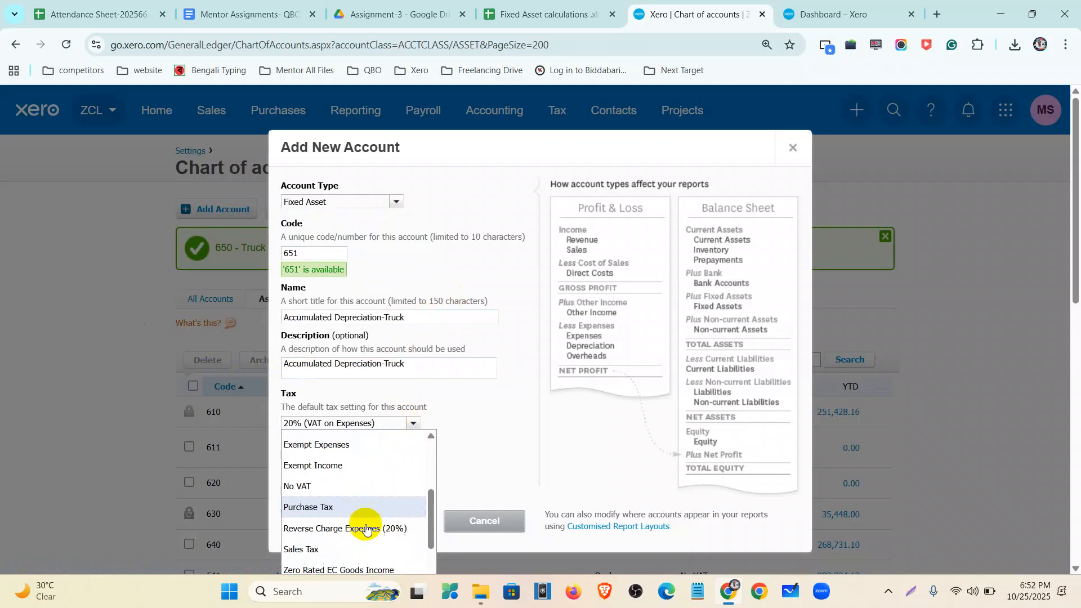
pyautogui.click(357, 466)
pyautogui.click(413, 522)
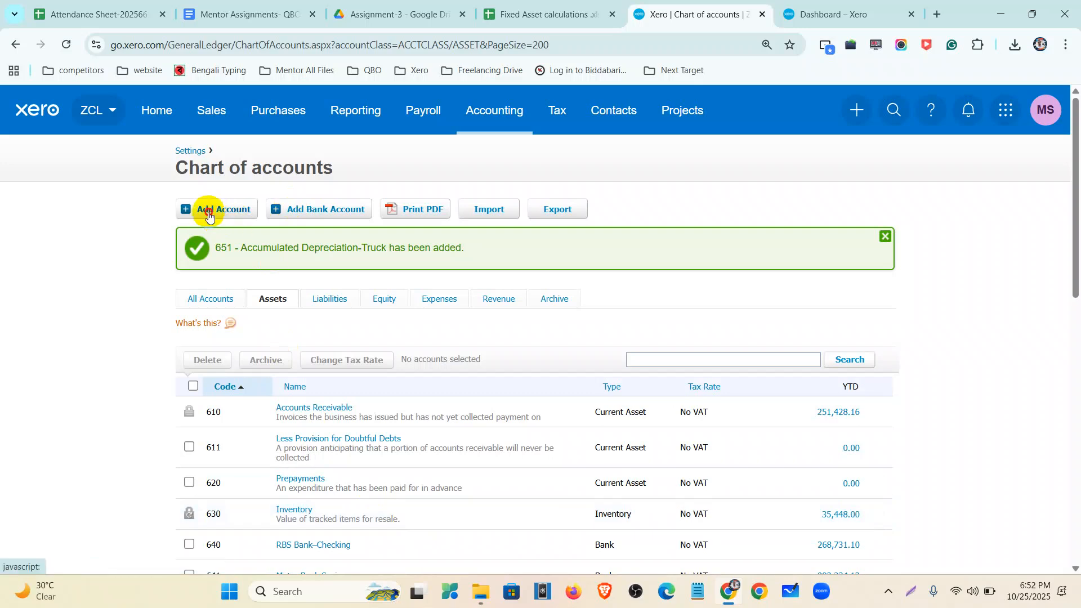
# Start another Fixed Asset account, copy the Desktop Computer category name from the Fixed Asset calculations sheet and return to the account form in Xero.
pyautogui.click(214, 210)
pyautogui.click(396, 192)
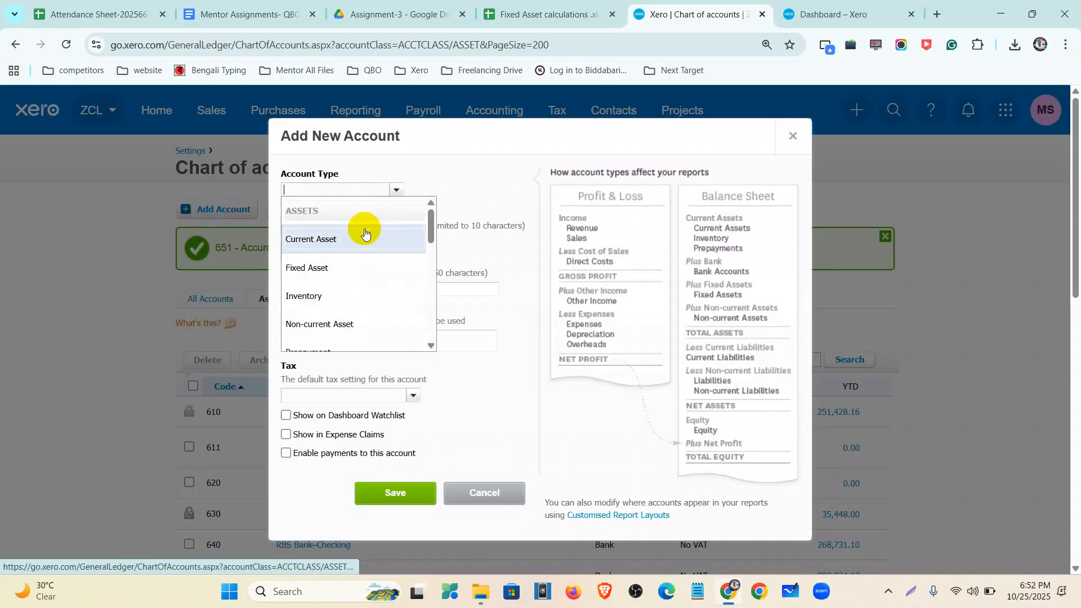
pyautogui.click(350, 267)
pyautogui.click(525, 15)
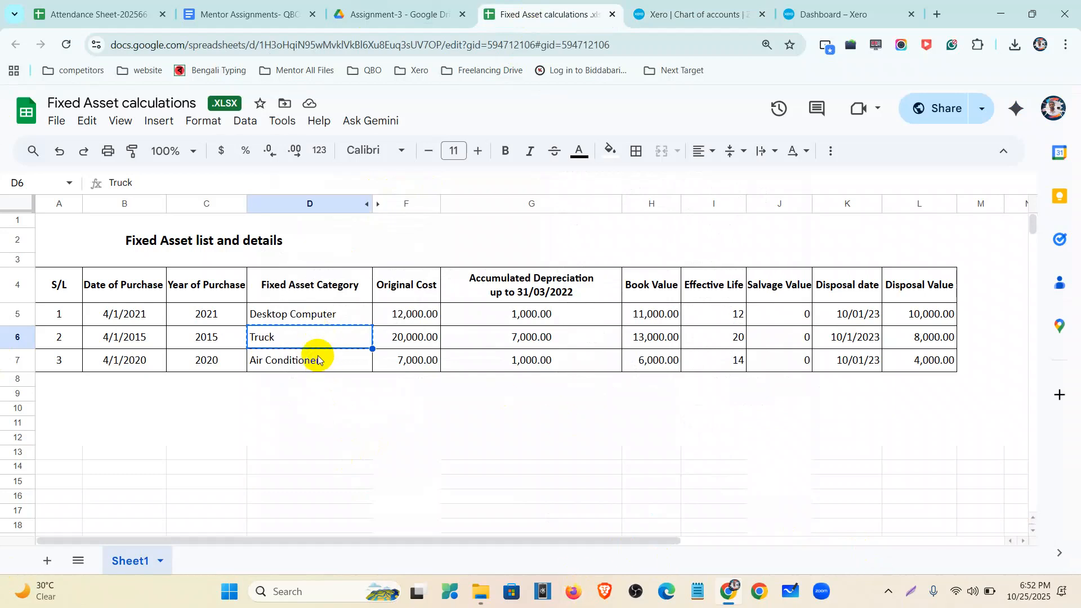
pyautogui.click(318, 312)
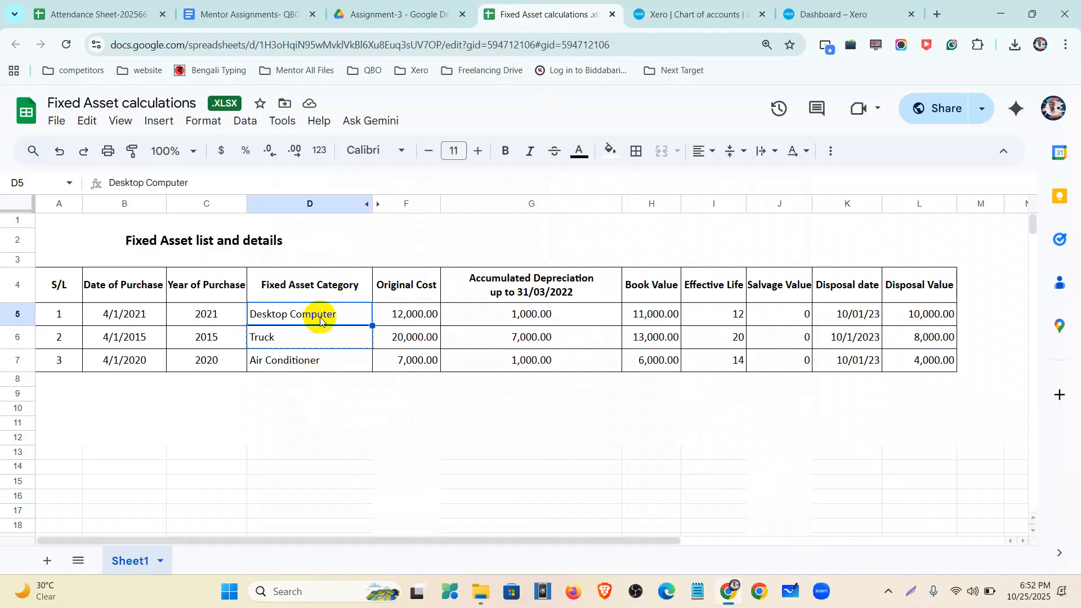
pyautogui.hotkey('ctrl', 'c')
pyautogui.click(685, 15)
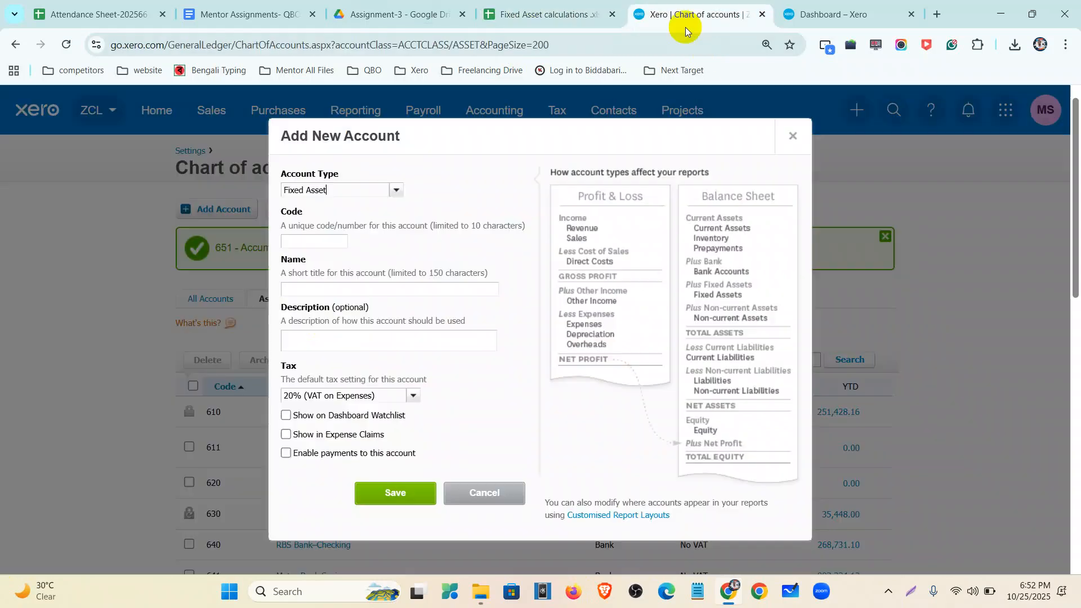
# Give the new Fixed Asset account the code 652 and enter Desktop Computer as both its name and description.
pyautogui.click(318, 237)
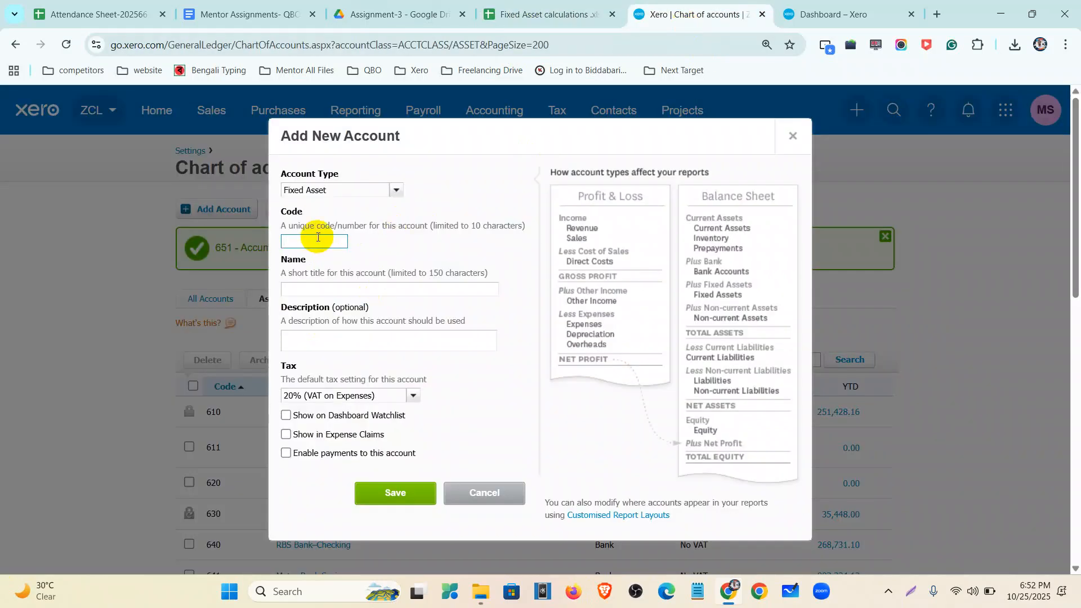
pyautogui.click(311, 289)
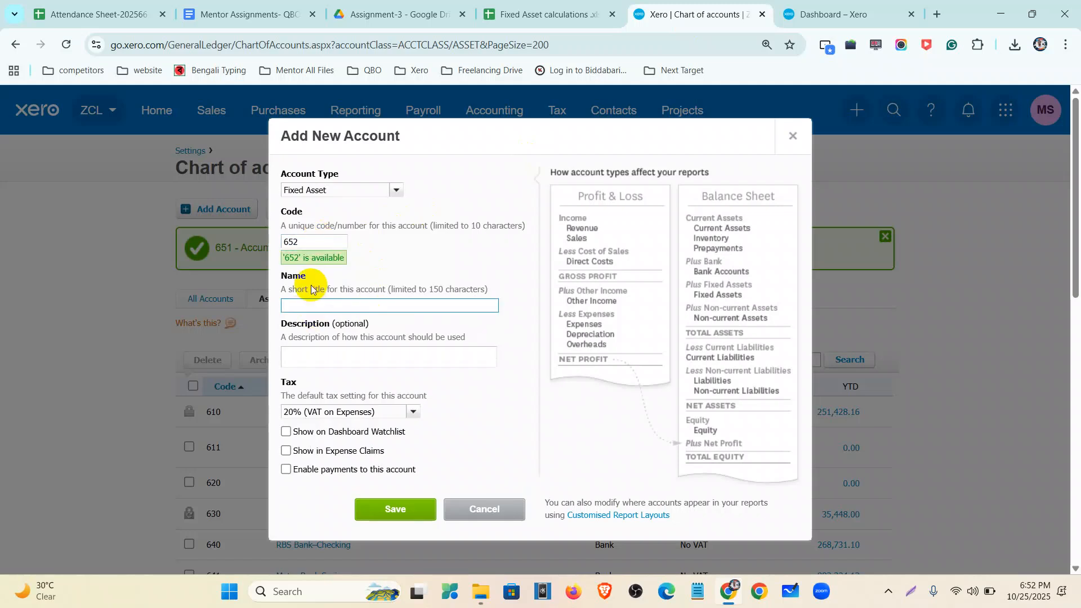
pyautogui.hotkey('ctrl', 'v')
pyautogui.click(329, 350)
pyautogui.hotkey('ctrl', 'v')
# Set the default tax of the Desktop Computer account to No VAT and save it.
pyautogui.click(412, 412)
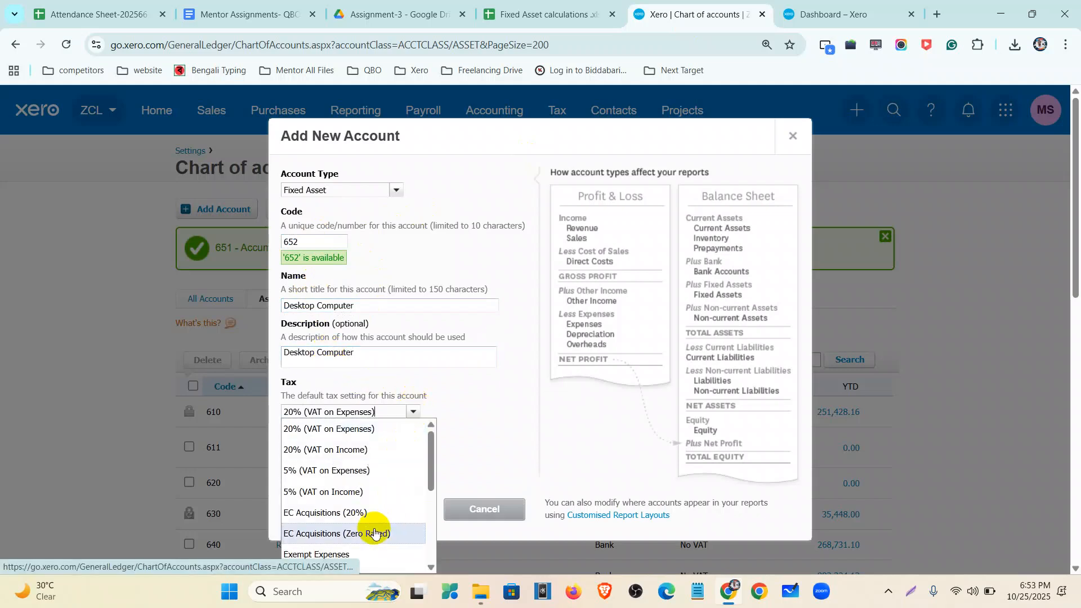
pyautogui.scroll(-3, 372, 529)
pyautogui.click(321, 451)
pyautogui.click(396, 510)
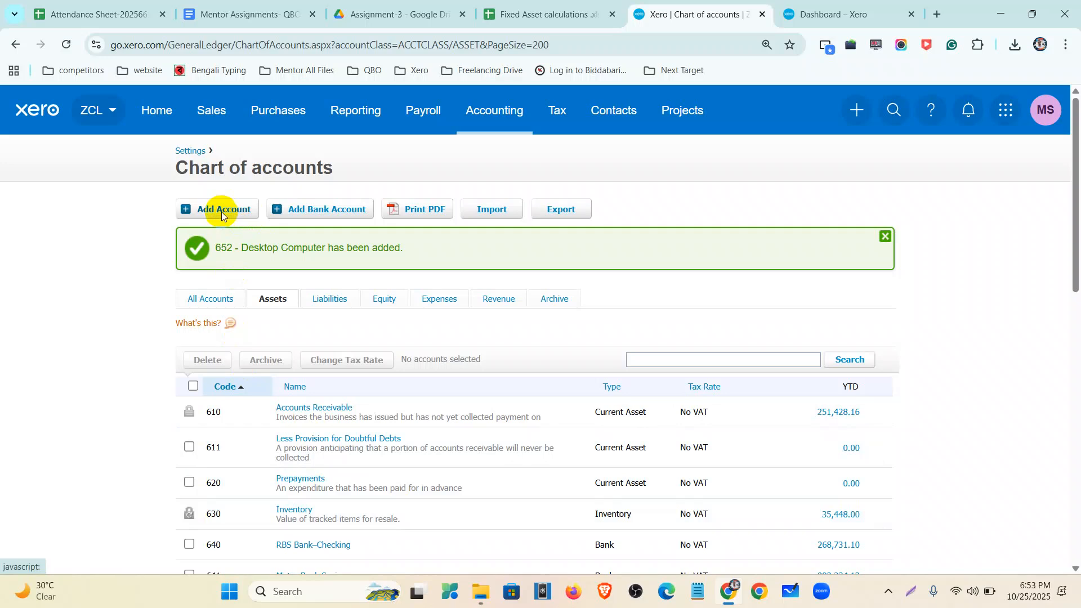
# Start another Fixed Asset account with code 653 and the name Accumulated Depreciation-Desktop Computer.
pyautogui.click(222, 212)
pyautogui.click(396, 191)
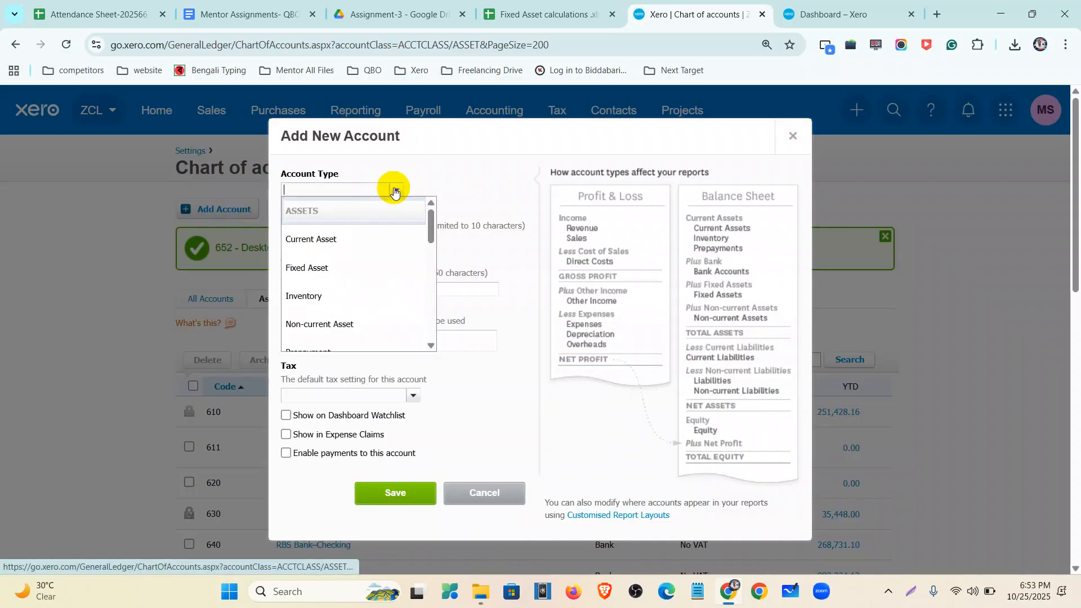
pyautogui.click(353, 266)
pyautogui.click(306, 242)
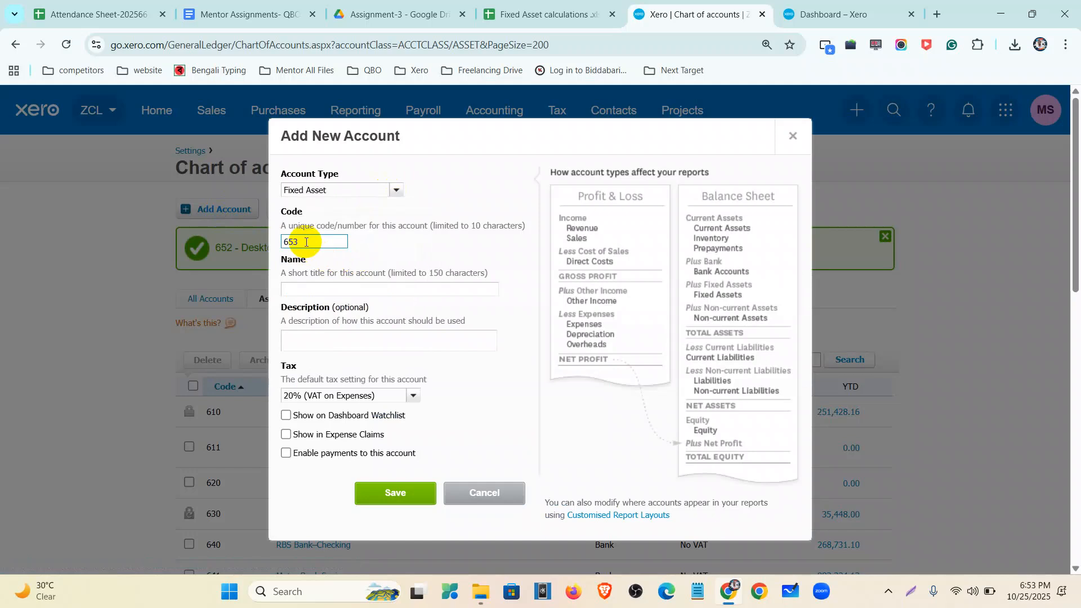
pyautogui.click(318, 287)
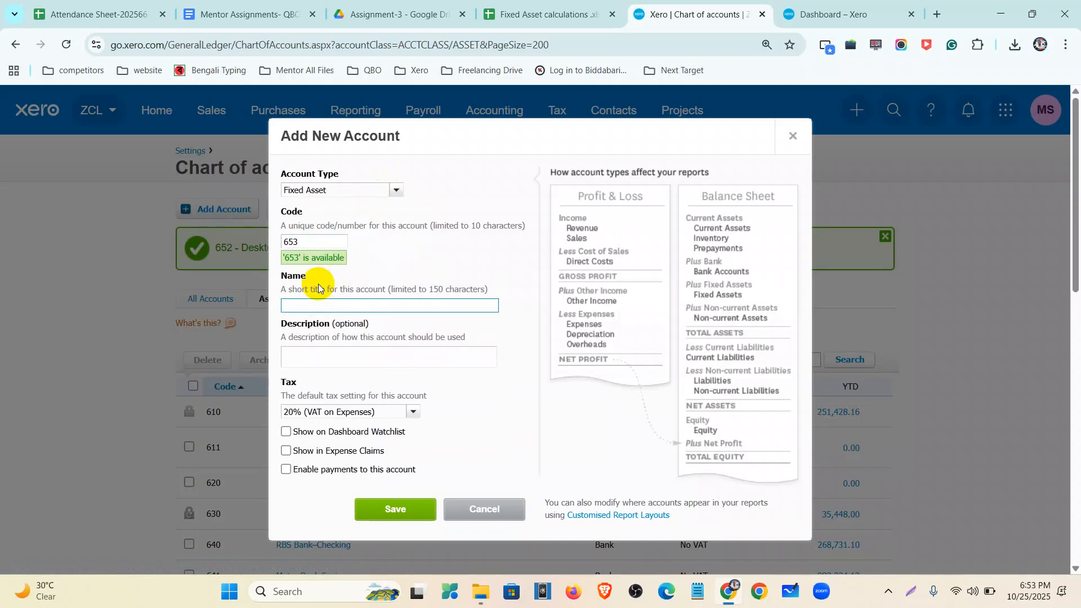
pyautogui.write('Accumulated Depreciation-')
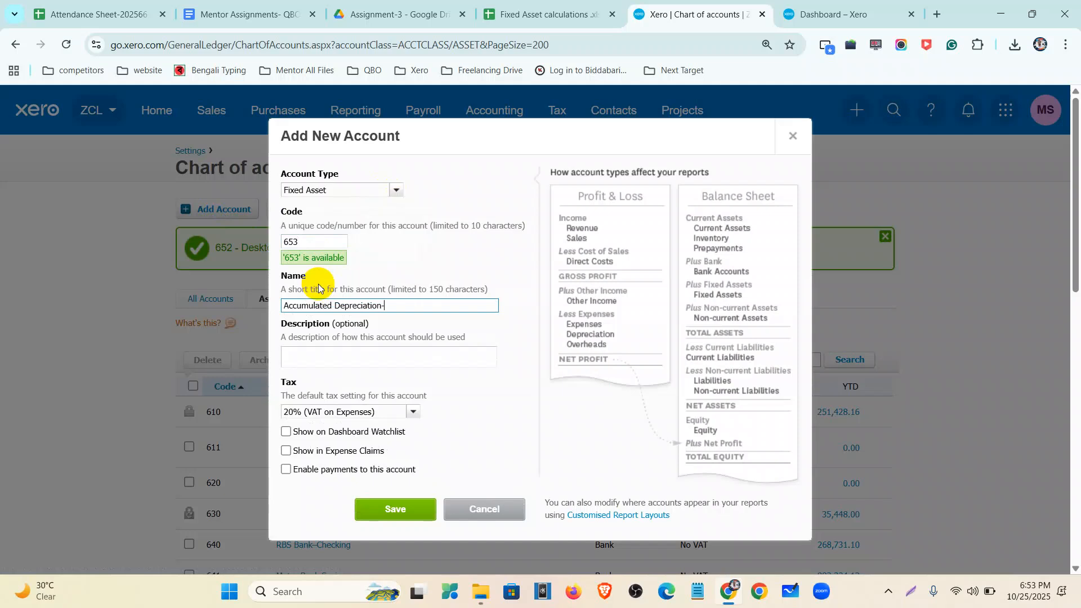
pyautogui.hotkey('ctrl', 'v')
# Copy the name Accumulated Depreciation-Desktop Computer into the description, set the default tax to No VAT and save account 653.
pyautogui.moveTo(465, 307); pyautogui.dragTo(2, 424)
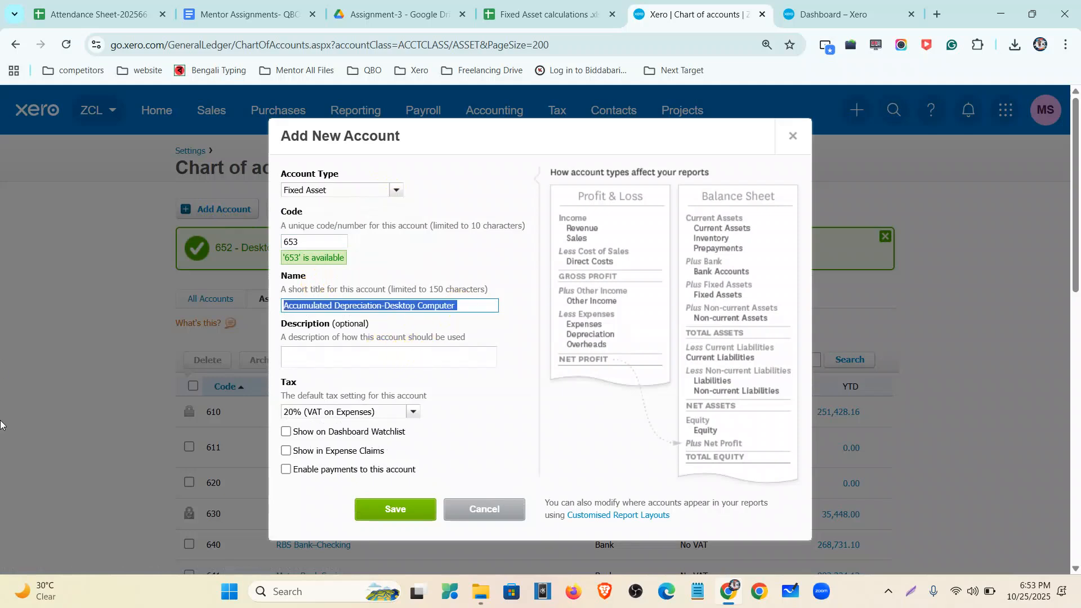
pyautogui.click(419, 362)
pyautogui.hotkey('ctrl', 'v')
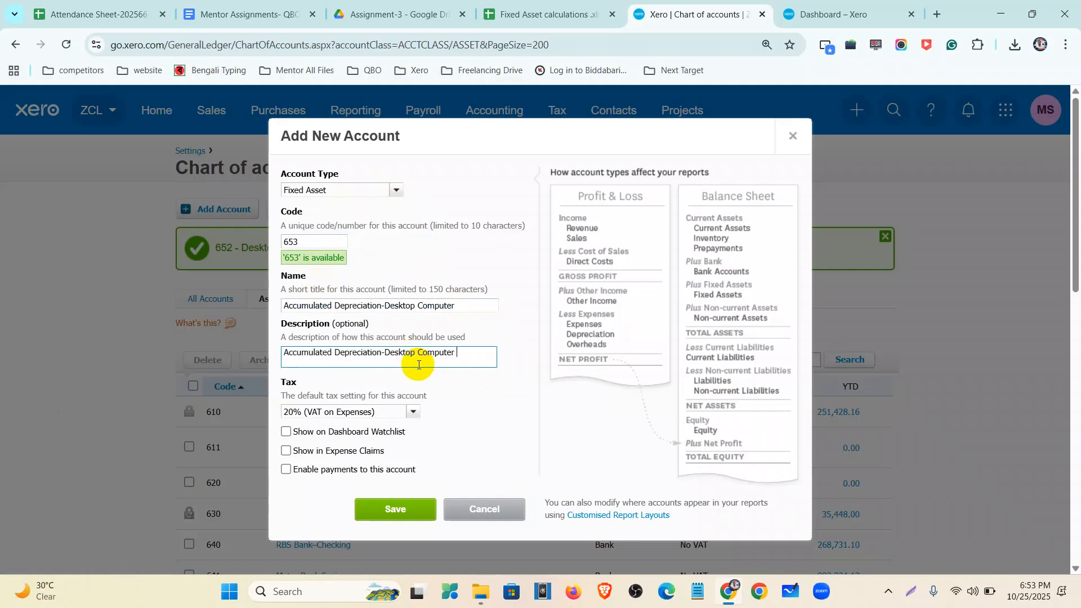
pyautogui.click(413, 412)
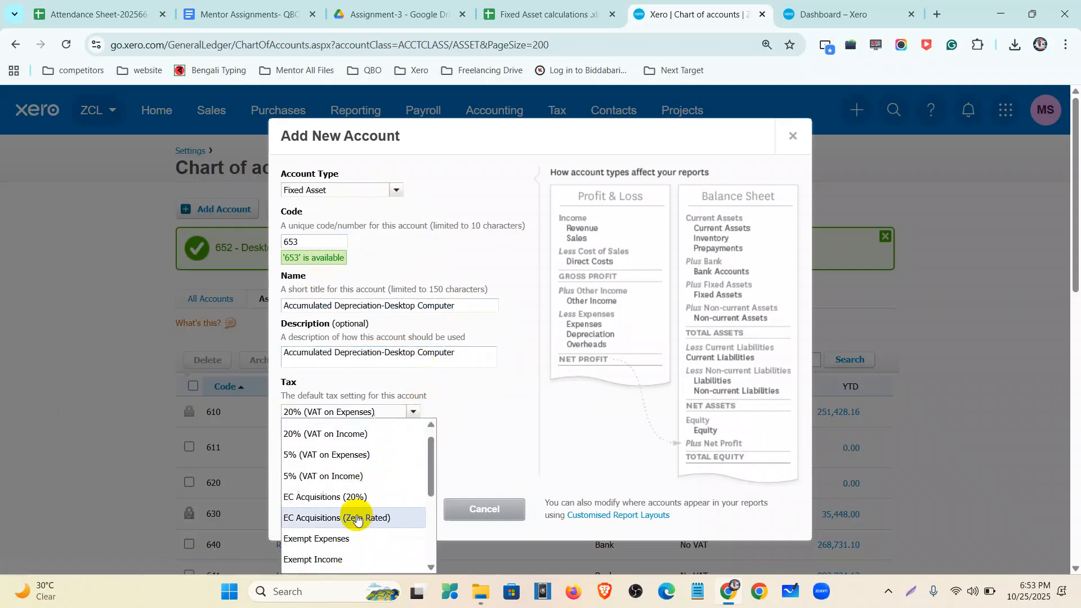
pyautogui.scroll(-5, 355, 510)
pyautogui.click(345, 456)
pyautogui.click(392, 508)
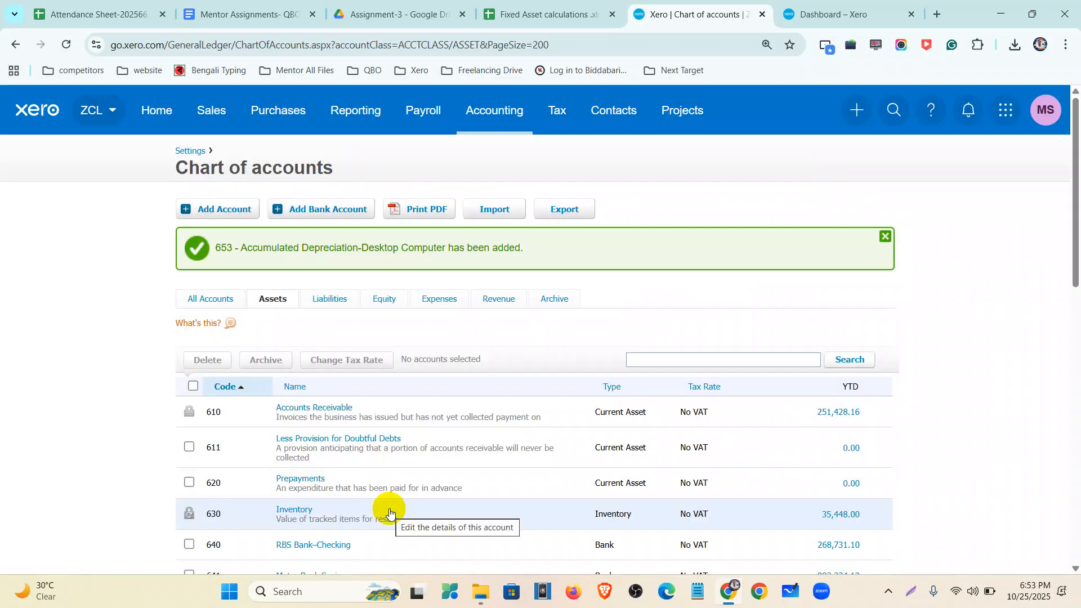
# Start another Fixed Asset account, copy the Air Conditioner category name from the Fixed Asset calculations sheet and return to the account form in Xero.
pyautogui.click(229, 210)
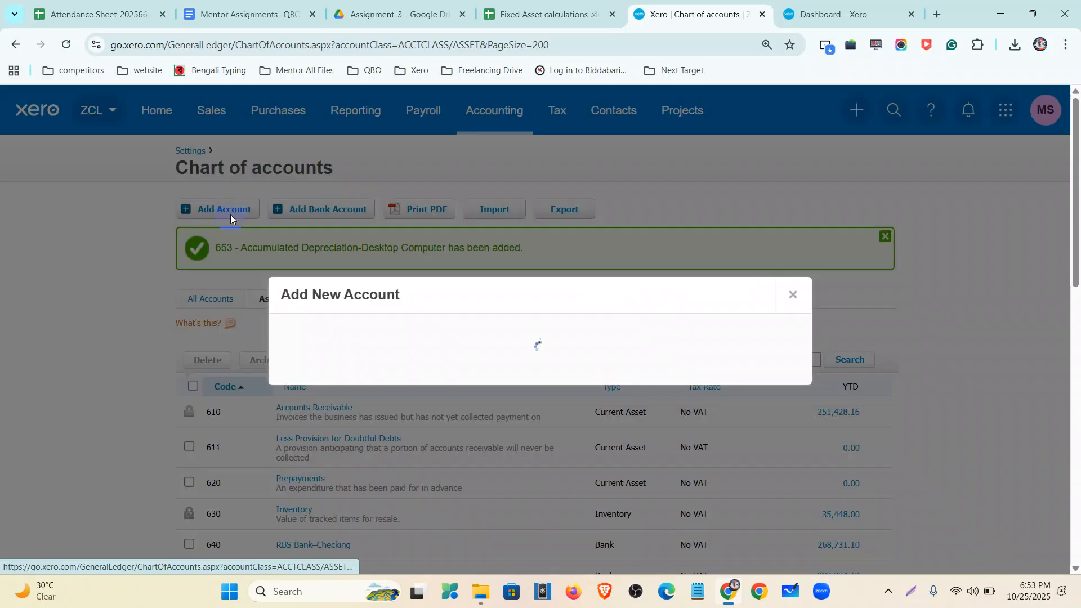
pyautogui.click(397, 203)
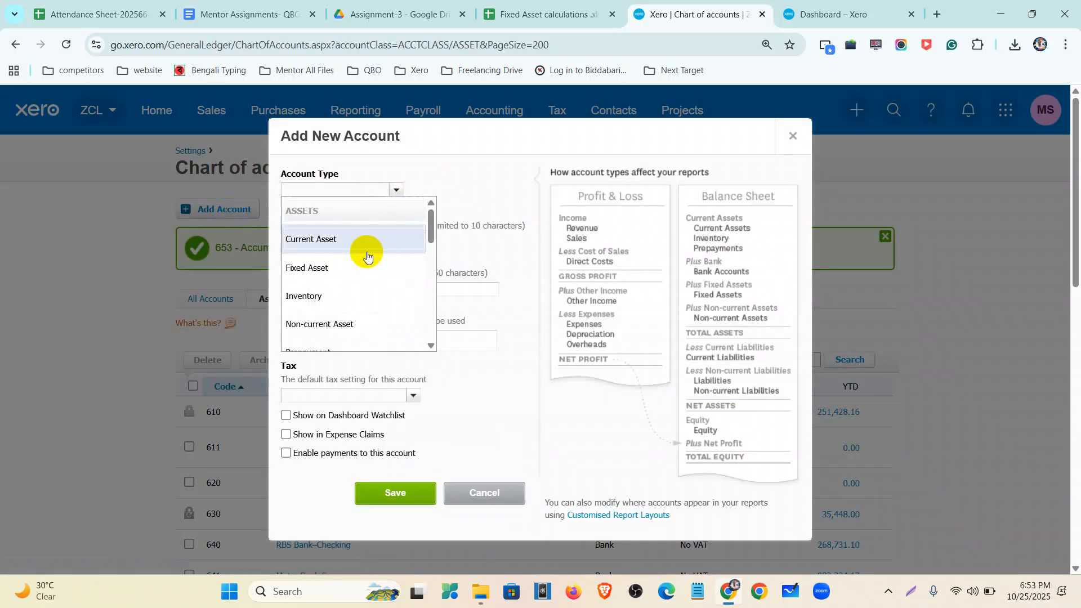
pyautogui.click(356, 285)
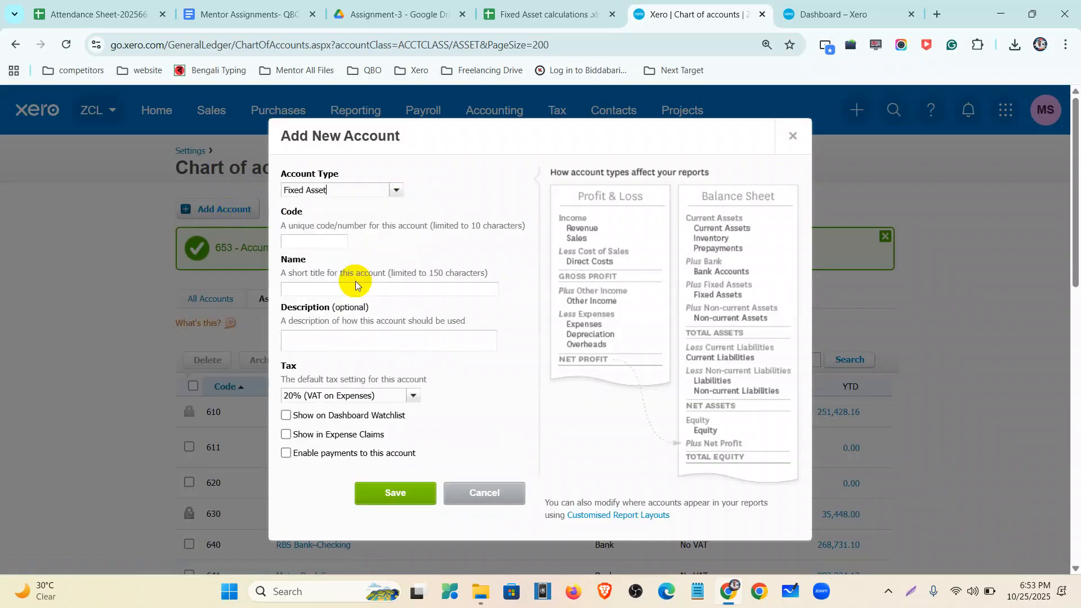
pyautogui.click(563, 19)
pyautogui.click(304, 361)
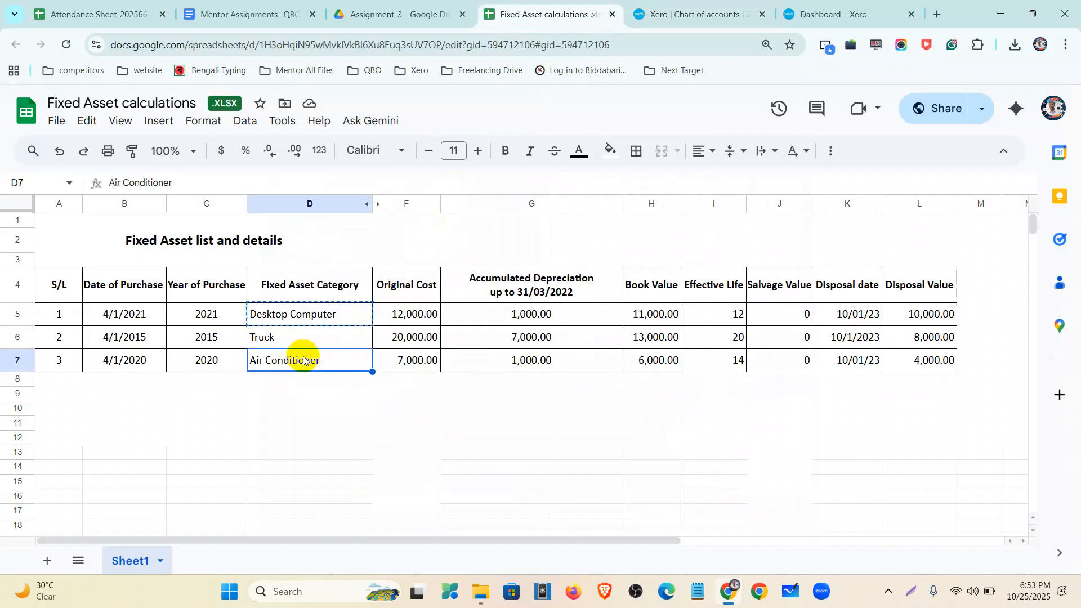
pyautogui.click(699, 14)
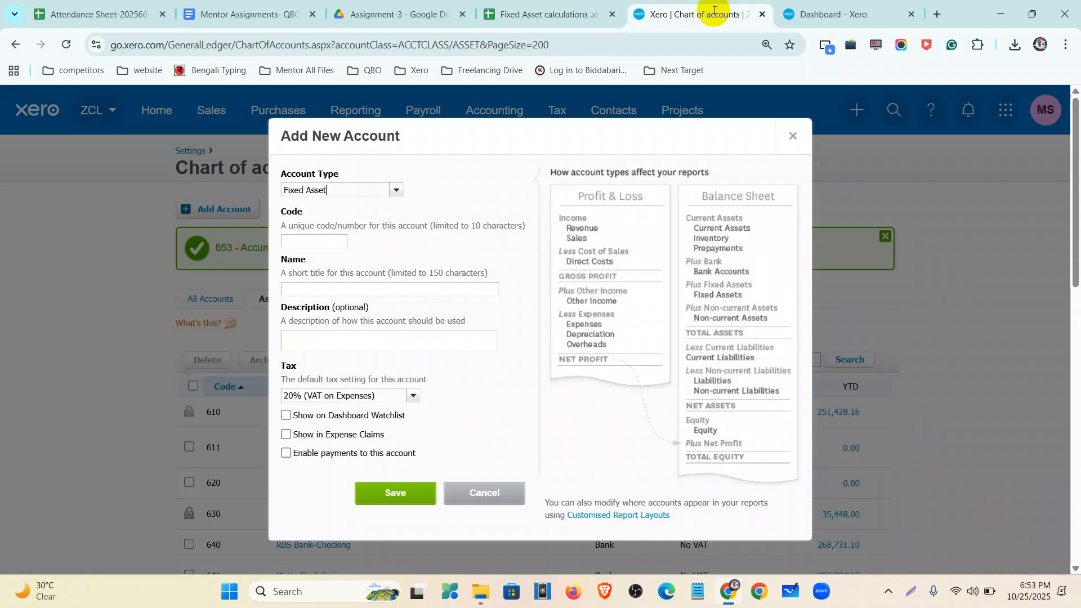
# Give the new Fixed Asset account the code 654 and enter Air Conditioner as both its name and description.
pyautogui.click(325, 244)
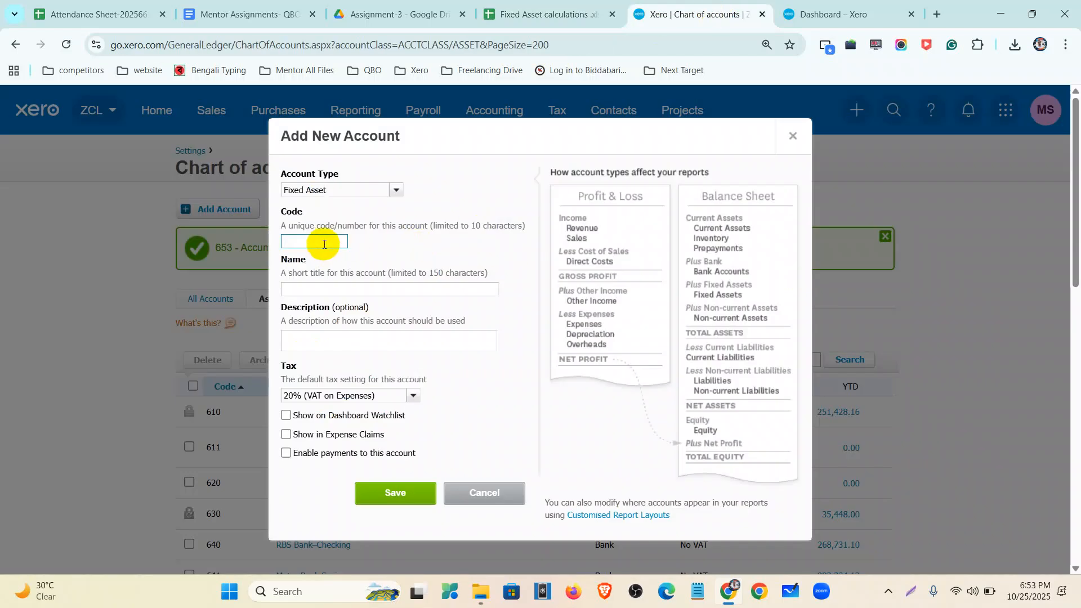
pyautogui.write('654')
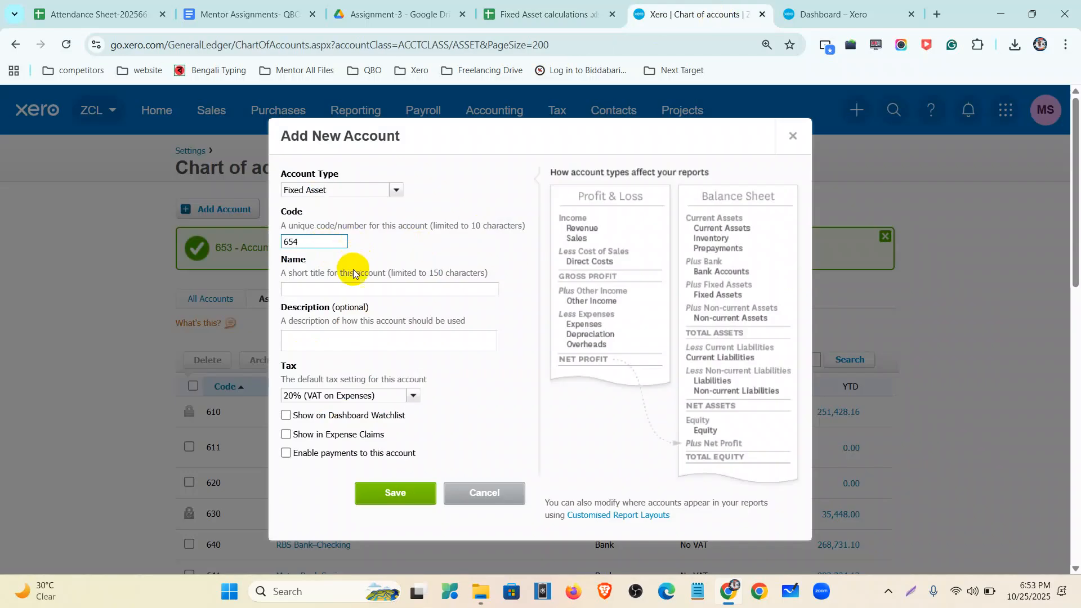
pyautogui.click(350, 290)
pyautogui.write('Air Conditioner')
pyautogui.click(352, 355)
pyautogui.write('Air Conditioner')
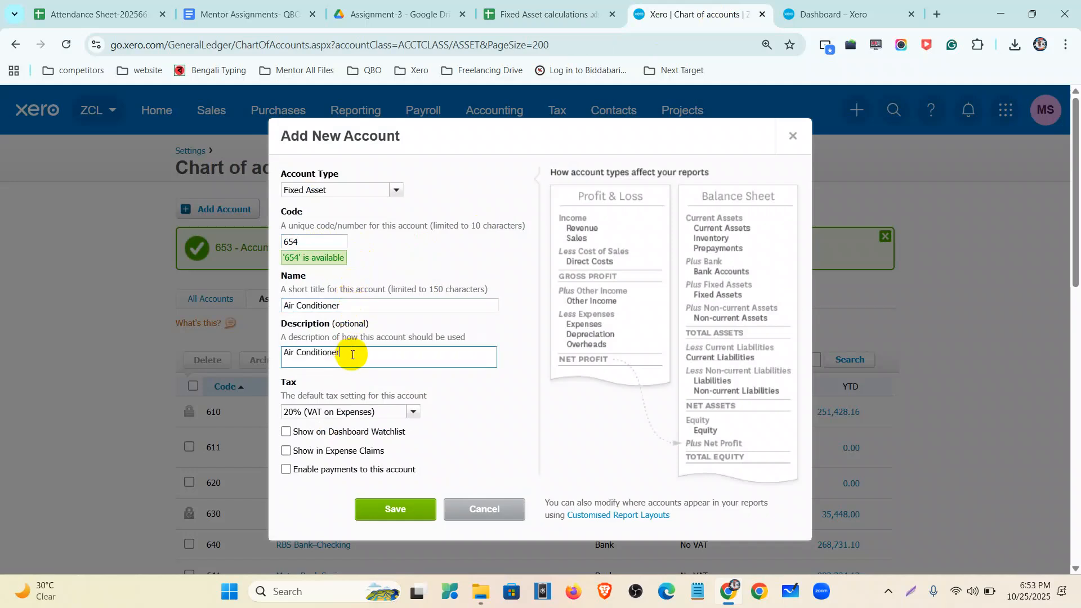
# Set the default tax of the Air Conditioner account to No VAT and save it.
pyautogui.click(414, 412)
pyautogui.scroll(-2, 377, 527)
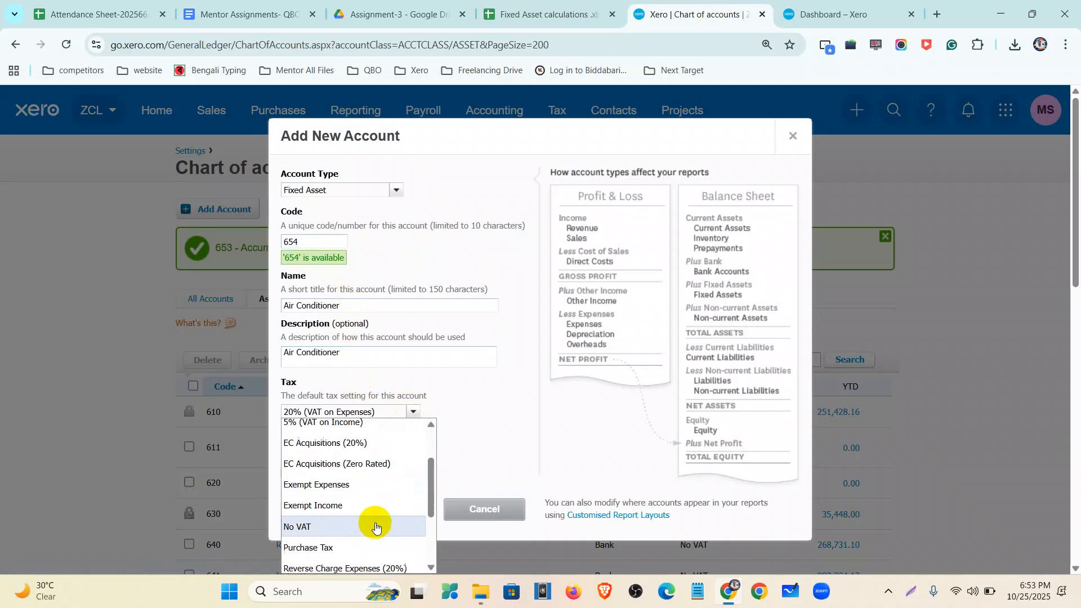
pyautogui.click(350, 526)
pyautogui.click(415, 505)
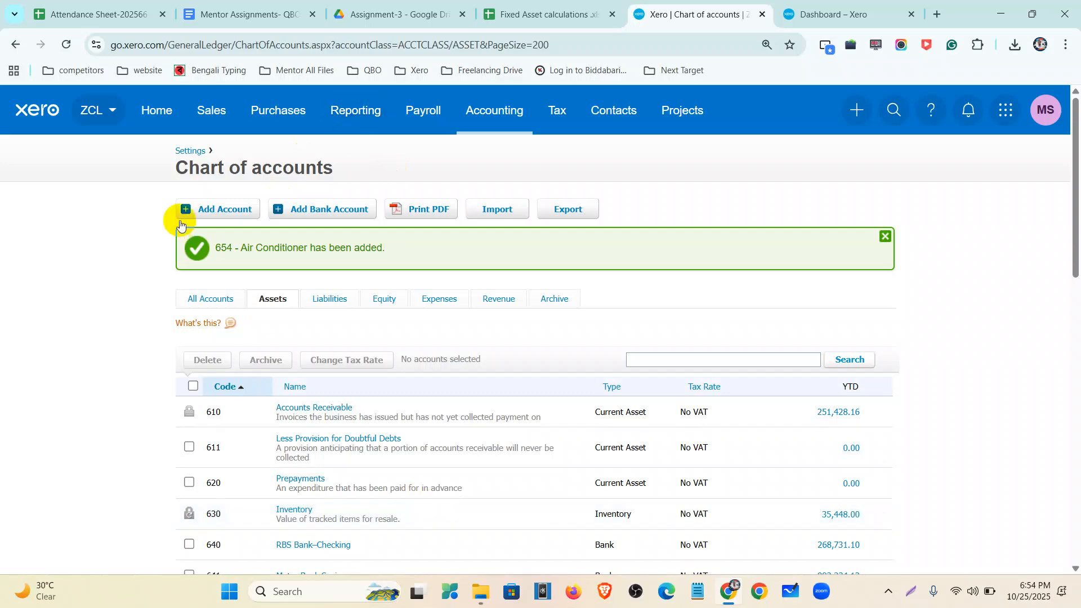
# Start another Fixed Asset account with code 655 and the name Accumulated Depreciation-Air Conditioner.
pyautogui.click(217, 211)
pyautogui.click(395, 193)
pyautogui.click(386, 261)
pyautogui.click(323, 241)
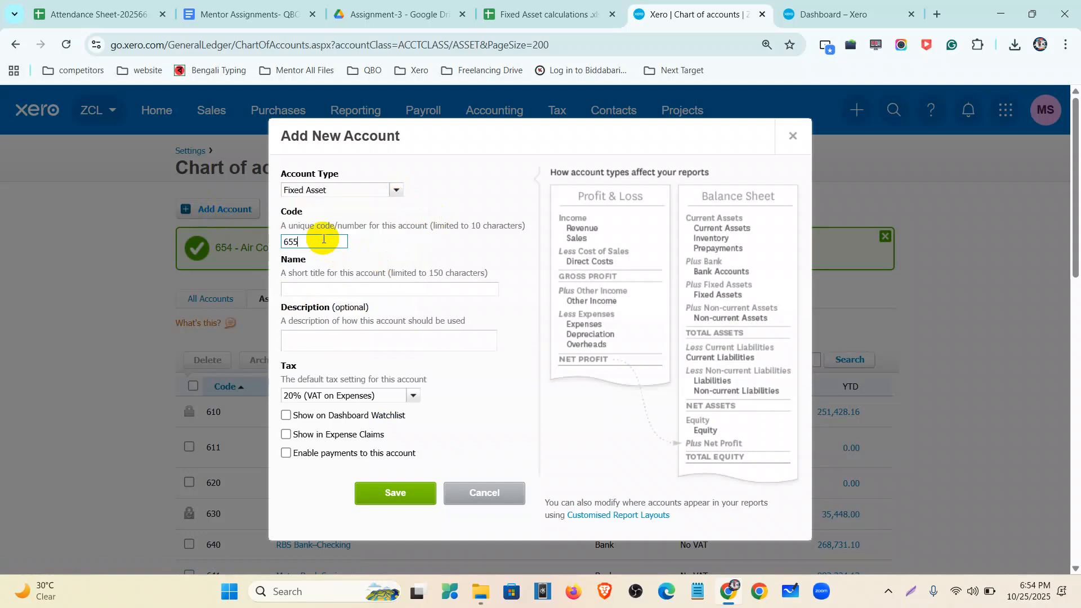
pyautogui.click(310, 289)
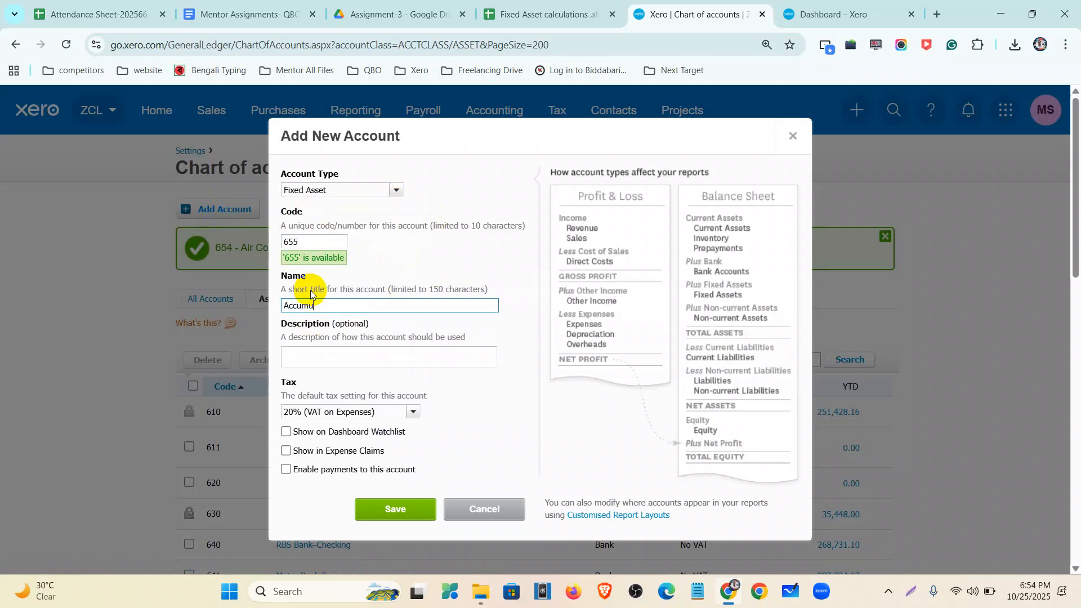
pyautogui.write('Accumulated Depre')
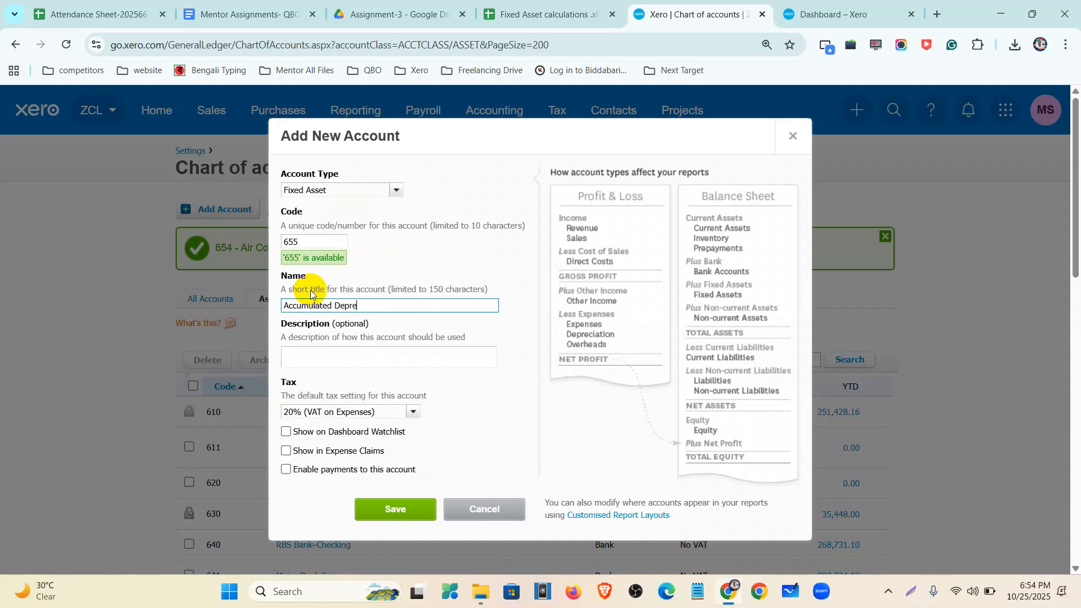
pyautogui.write('ciation-')
pyautogui.write('Air Conditioner')
# Copy the account name Accumulated Depreciation-Air Conditioner for use in the description of account 655.
pyautogui.click(457, 306)
pyautogui.hotkey('ctrl', 'a')
pyautogui.hotkey('ctrl', 'c')
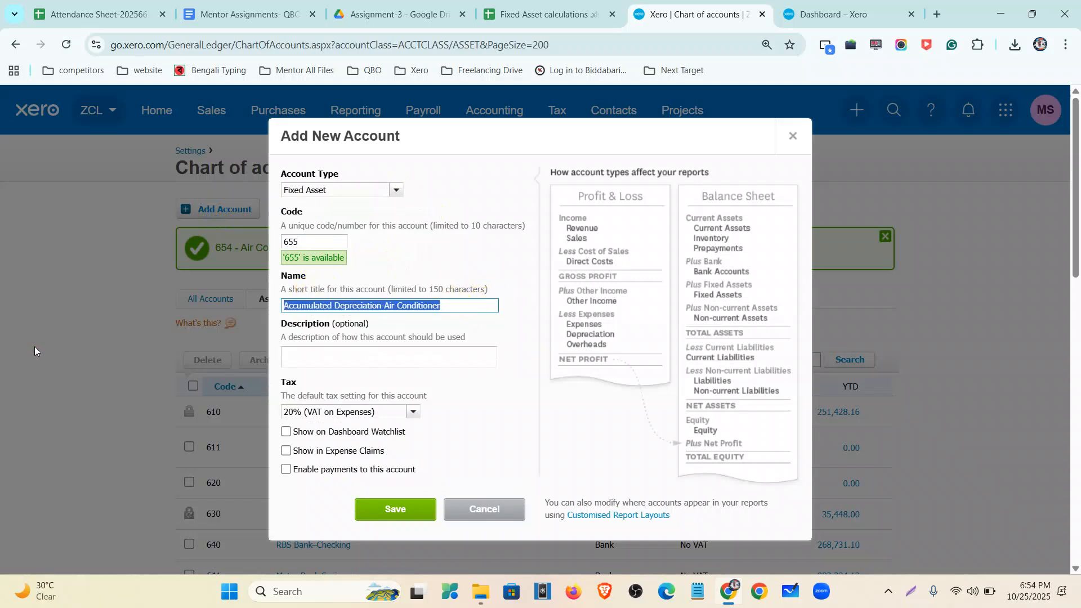
pyautogui.click(307, 356)
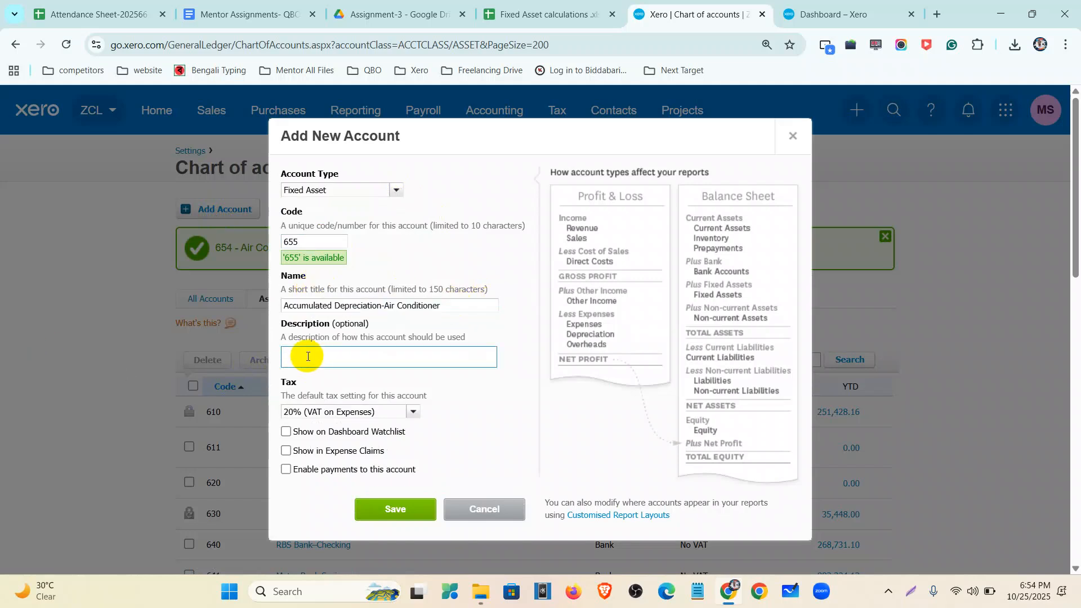
# Fill in the description "Accumulated Depreciation-Air Conditioner", choose the default tax rate and save account 655.
pyautogui.hotkey('ctrl', 'v')
pyautogui.click(414, 412)
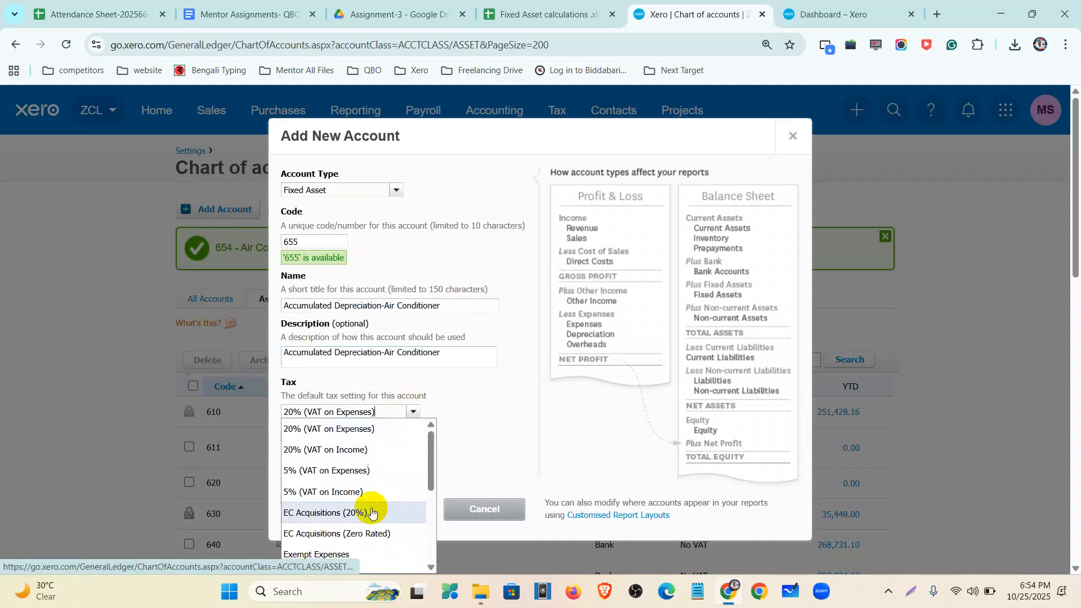
pyautogui.scroll(-3, 361, 524)
pyautogui.click(349, 520)
pyautogui.click(383, 514)
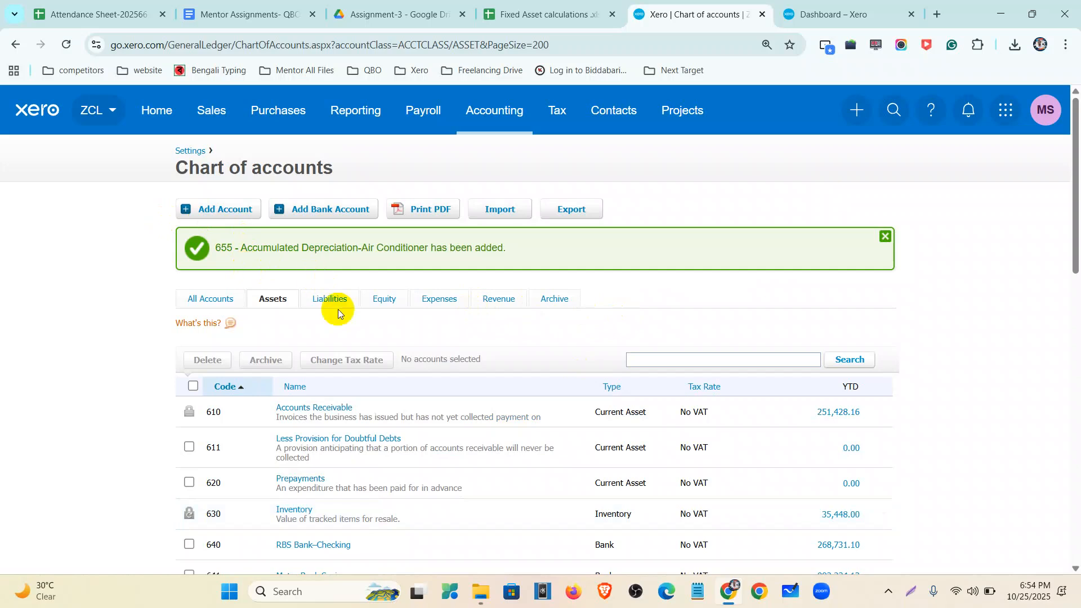
# Search the expense accounts for "depreciation" to check for a depreciation expense account, and clear the search term.
pyautogui.click(428, 304)
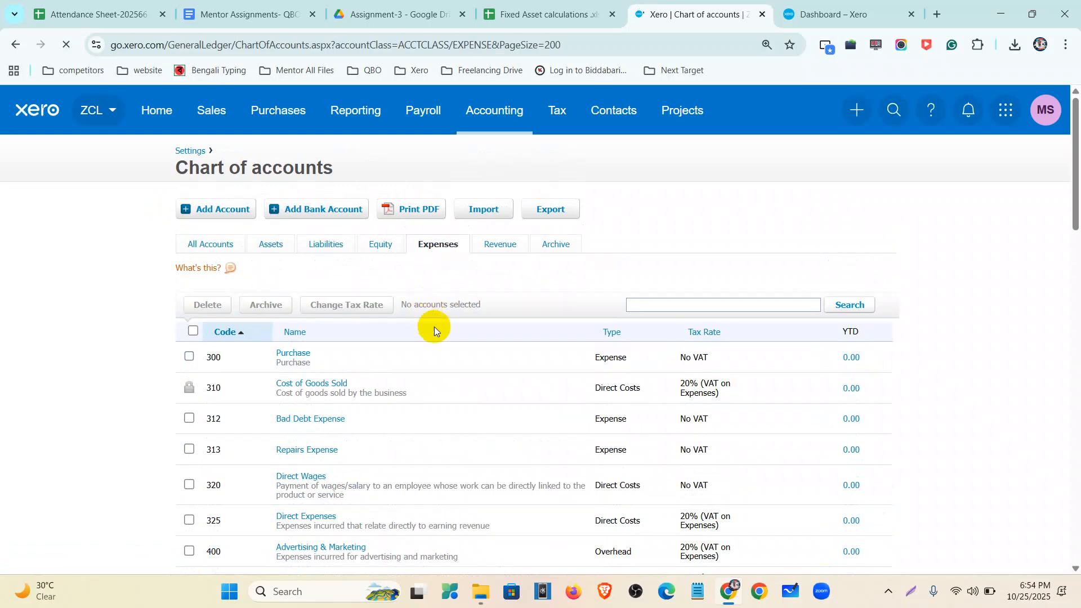
pyautogui.scroll(-3, 367, 421)
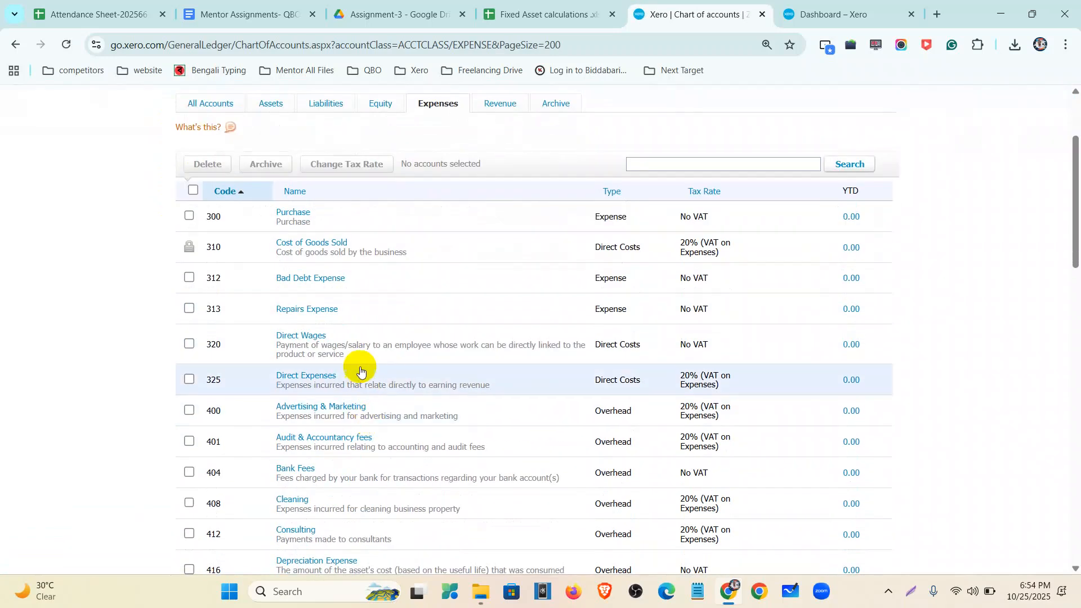
pyautogui.scroll(3, 365, 370)
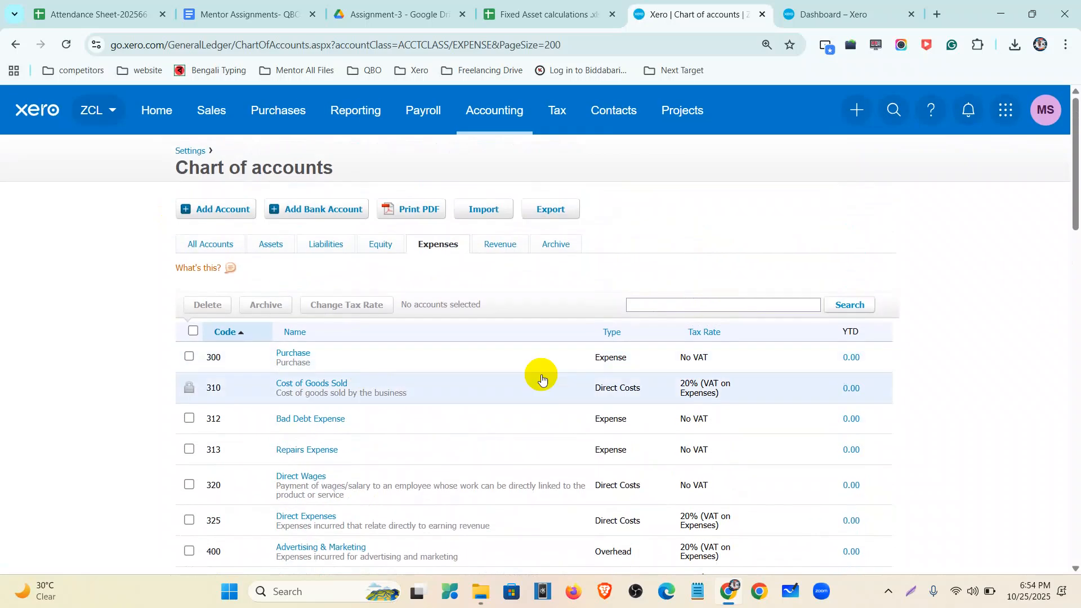
pyautogui.click(670, 304)
pyautogui.write('d')
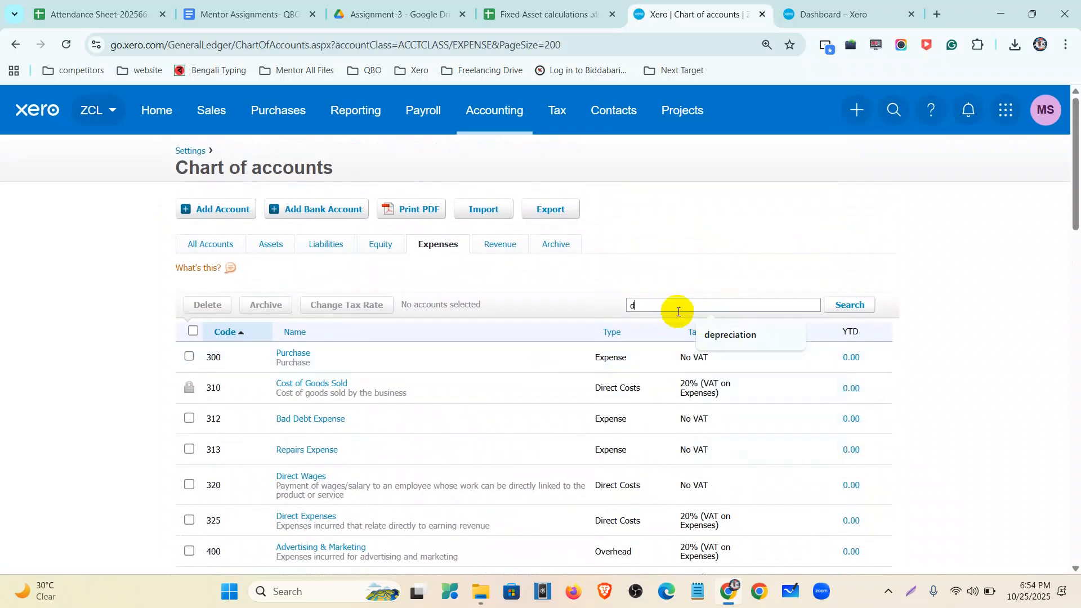
pyautogui.write('epreciation')
pyautogui.click(739, 339)
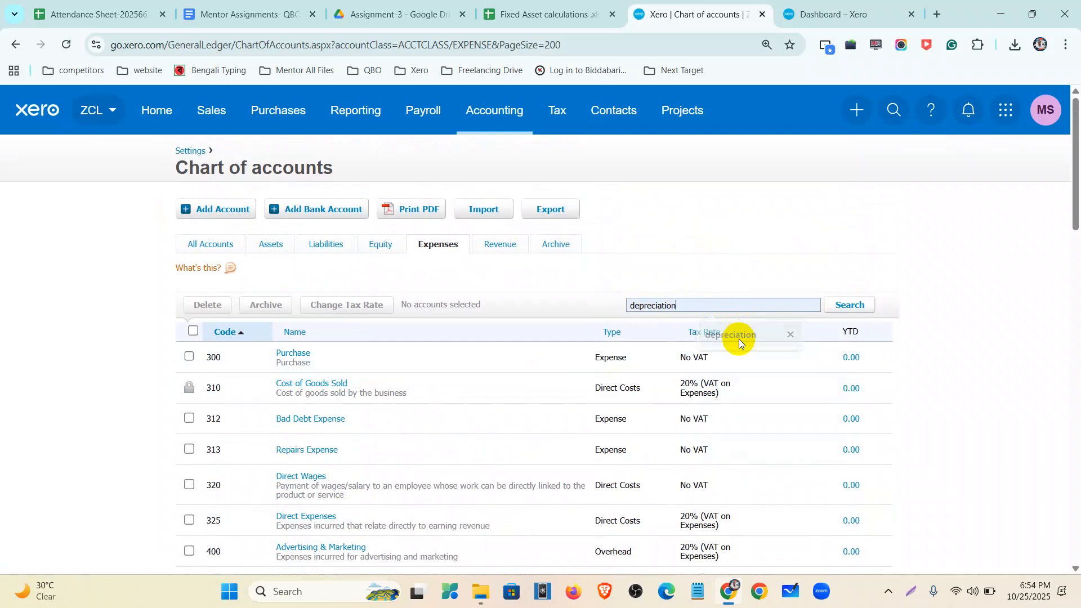
pyautogui.press('Return')
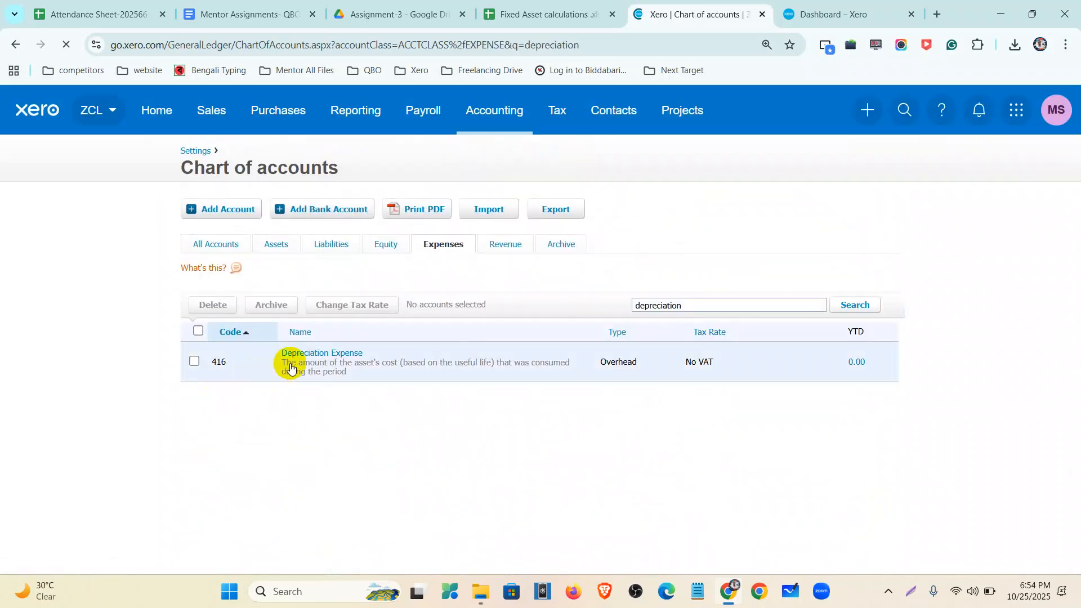
pyautogui.doubleClick(721, 308)
pyautogui.press('BackSpace')
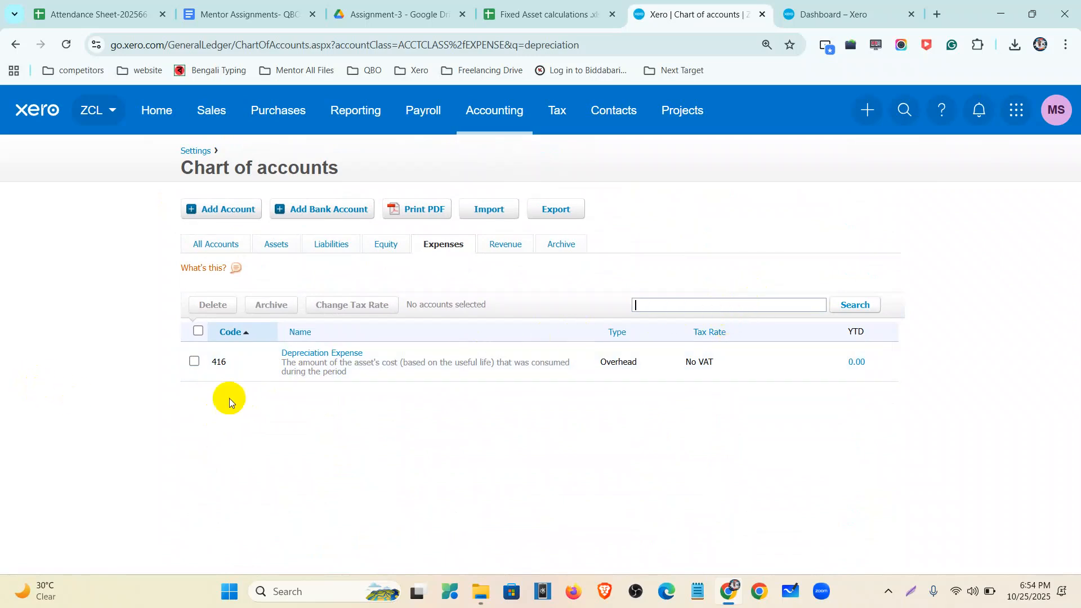
# From the revenue accounts, start a new account of type Other Income with code 250.
pyautogui.click(507, 243)
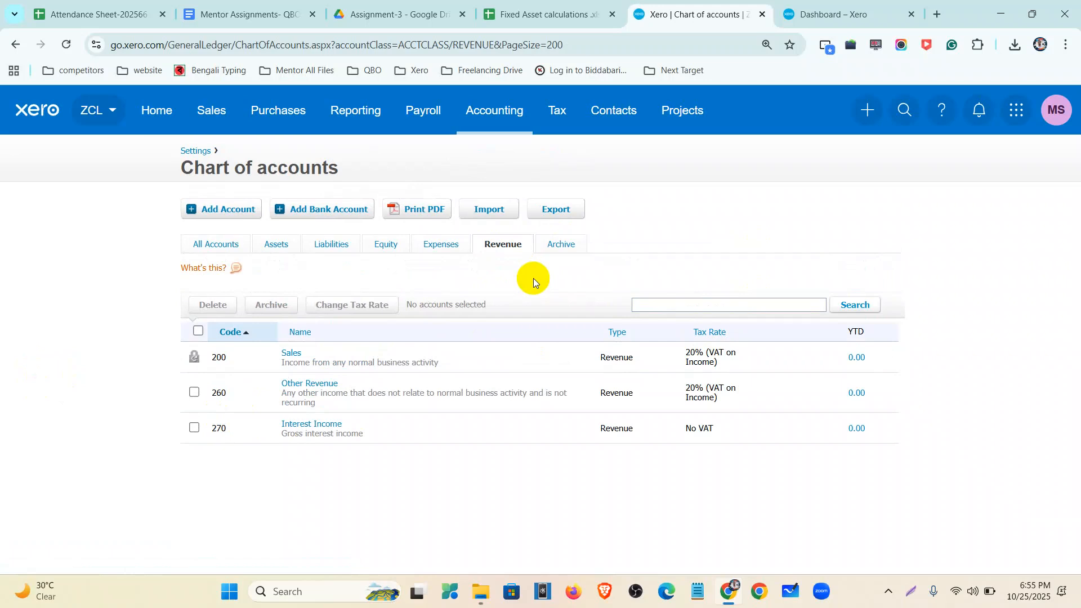
pyautogui.click(225, 210)
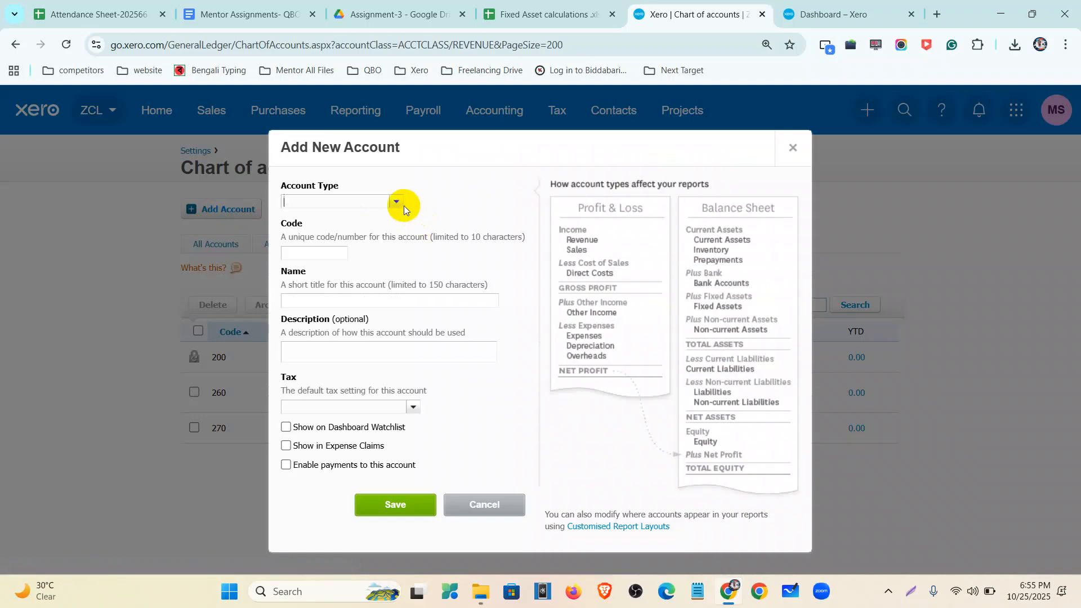
pyautogui.click(393, 202)
pyautogui.scroll(-6, 377, 279)
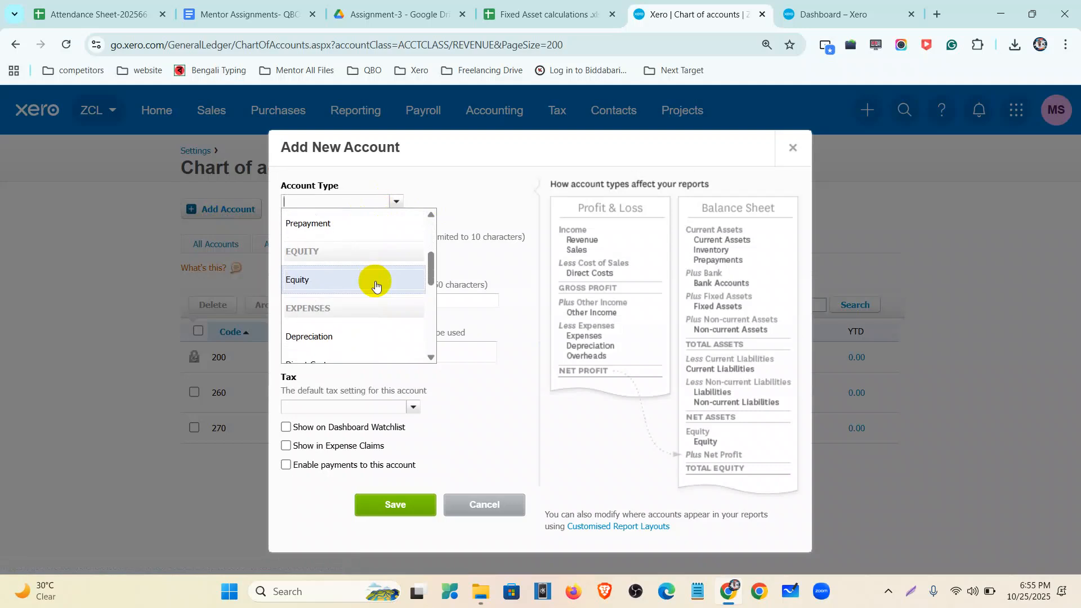
pyautogui.scroll(-3, 376, 286)
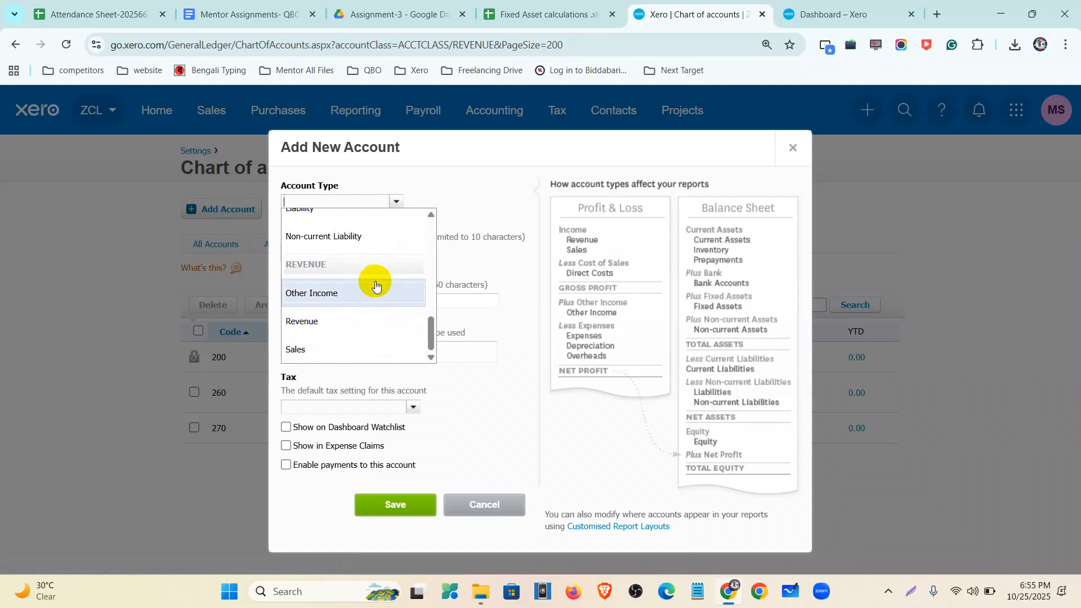
pyautogui.click(371, 297)
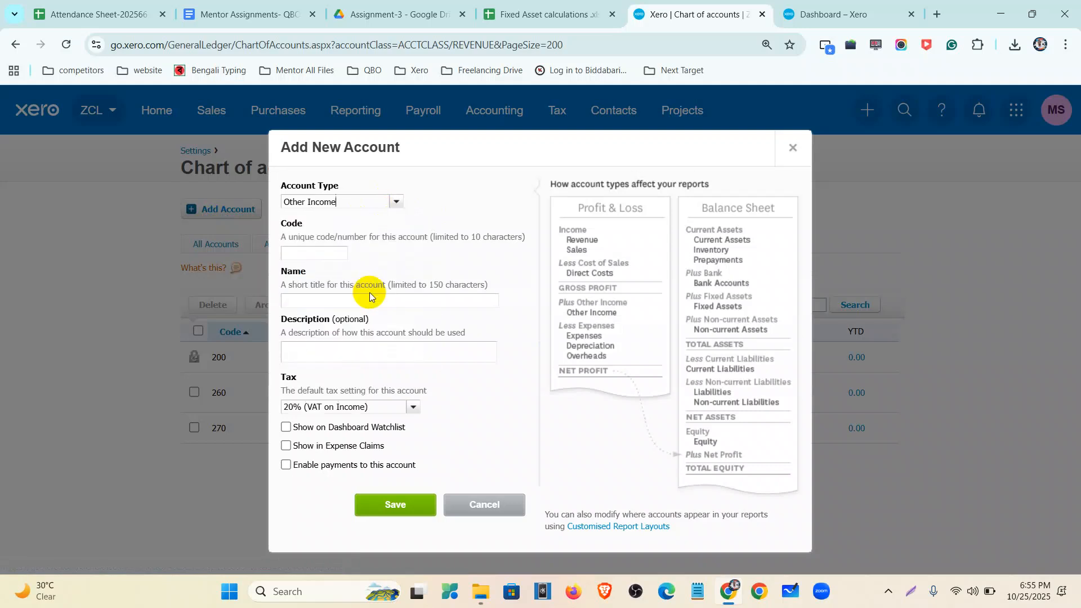
pyautogui.click(329, 249)
pyautogui.write('250')
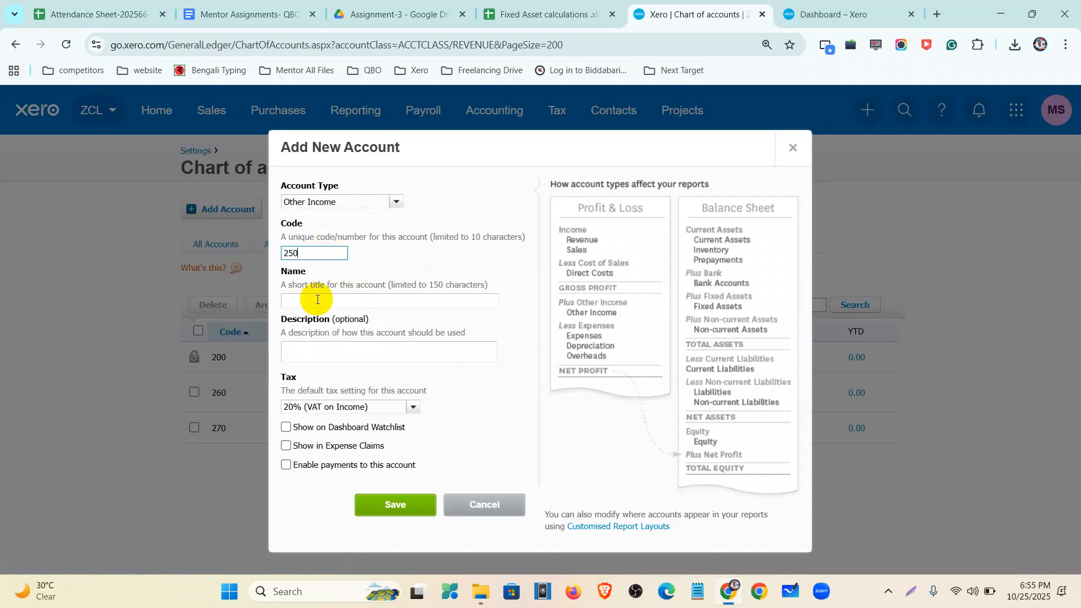
# Name the account "Loss or gain on disposal of fixed assets" and use the same text as its description.
pyautogui.click(317, 300)
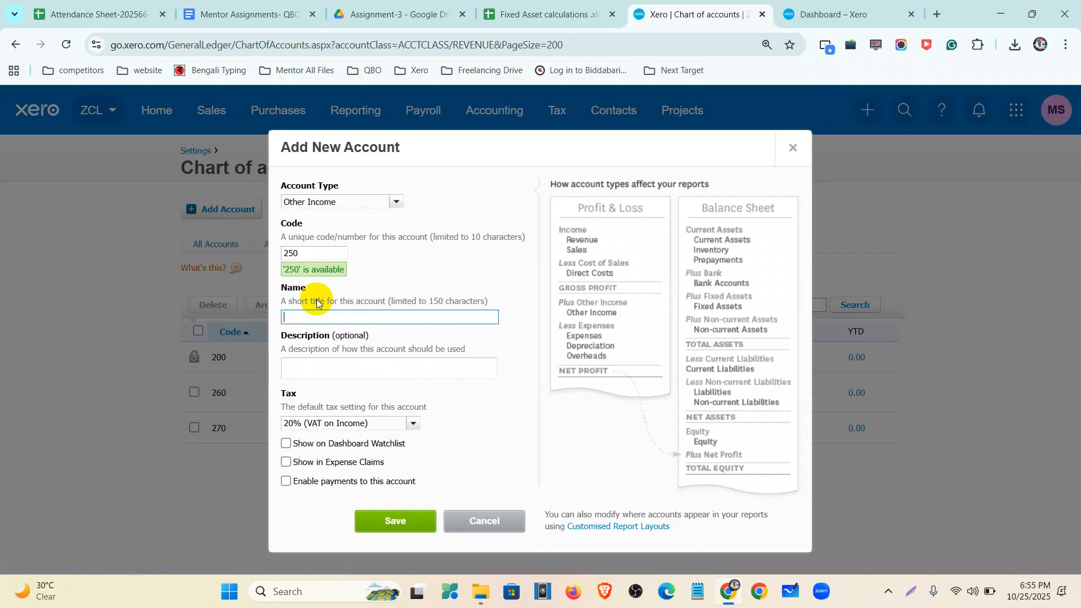
pyautogui.write('Loss or gain on disposaal of fixed assets')
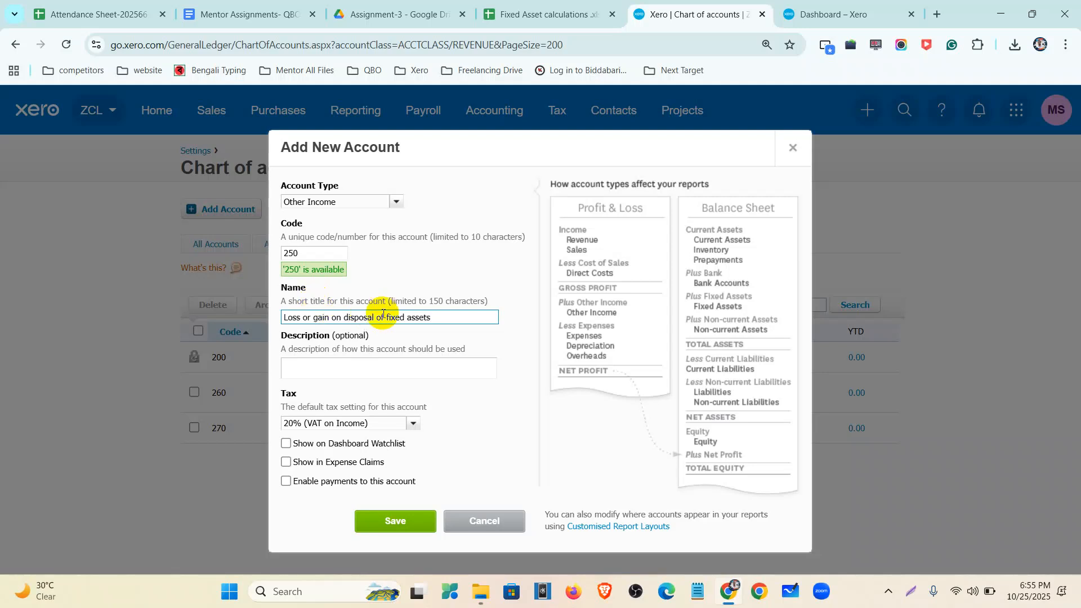
pyautogui.tripleClick(447, 318)
pyautogui.hotkey('ctrl', 'c')
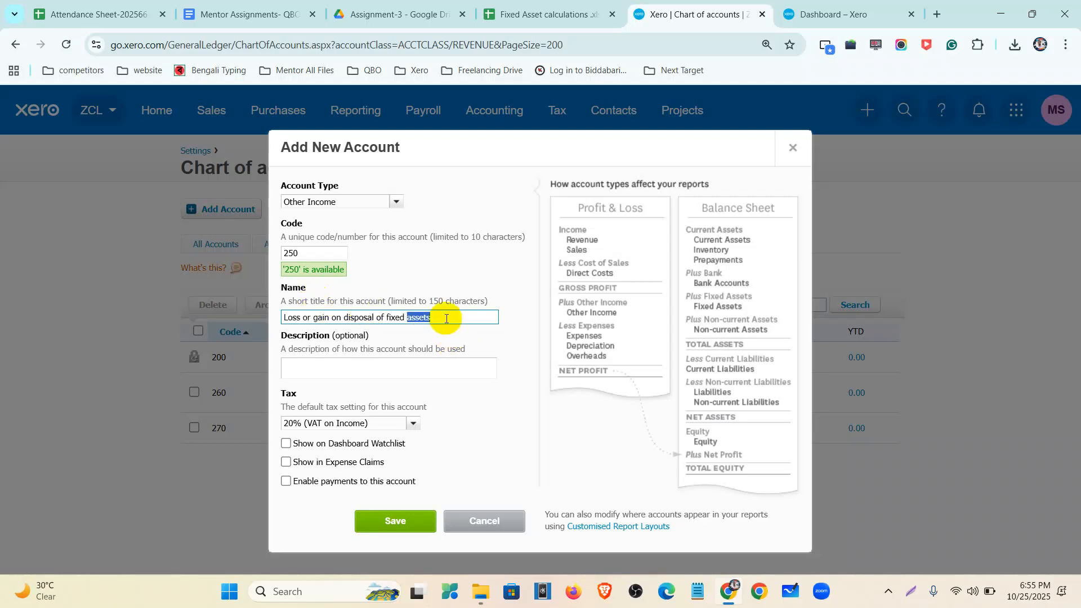
pyautogui.click(436, 367)
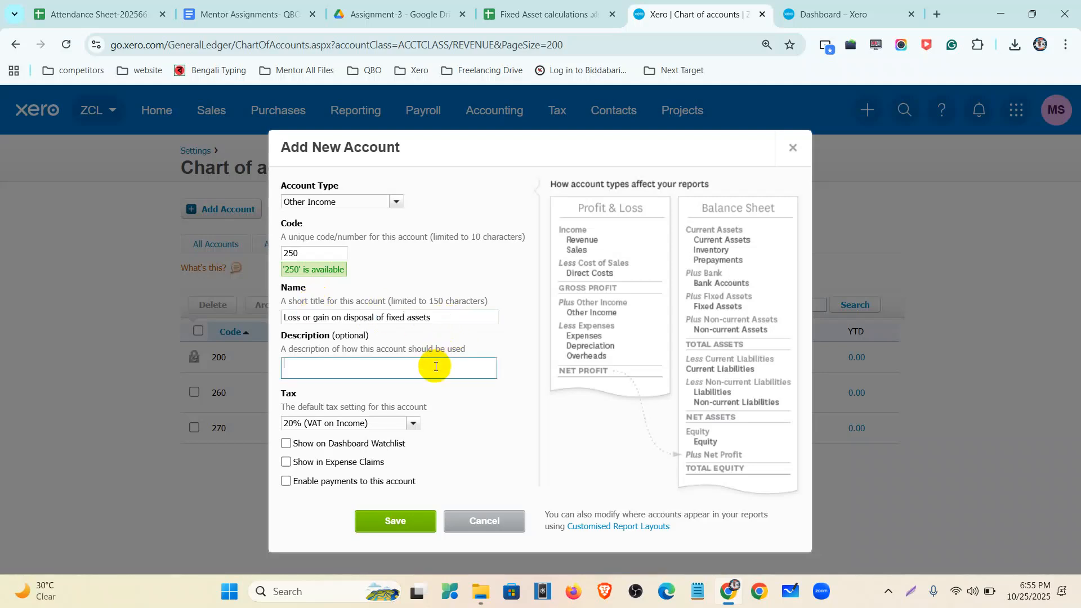
pyautogui.hotkey('ctrl', 'v')
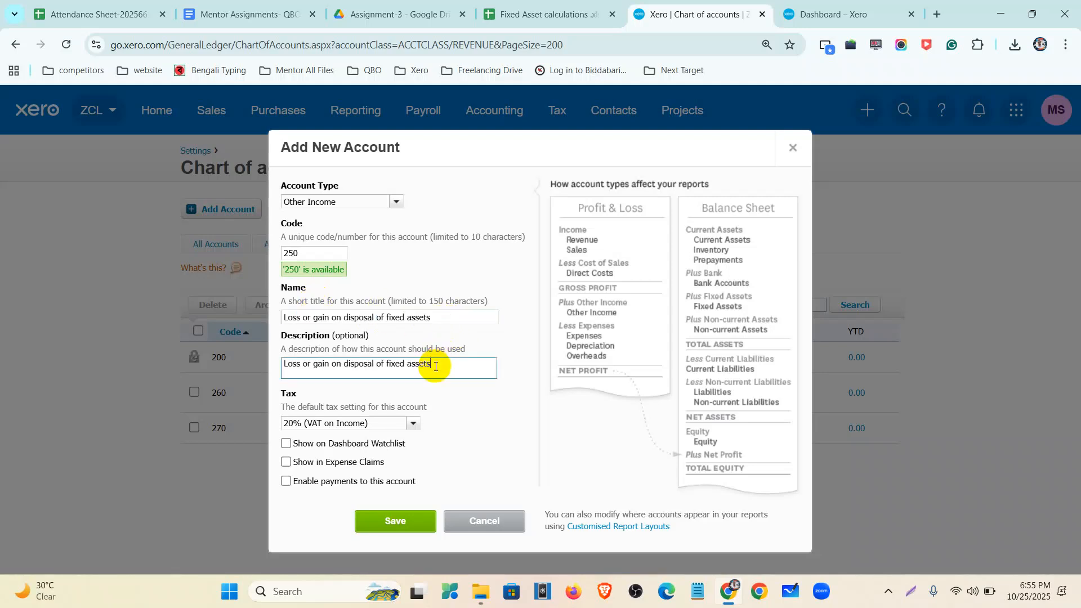
# Set the new account's default tax to No VAT and save it.
pyautogui.click(415, 425)
pyautogui.click(352, 503)
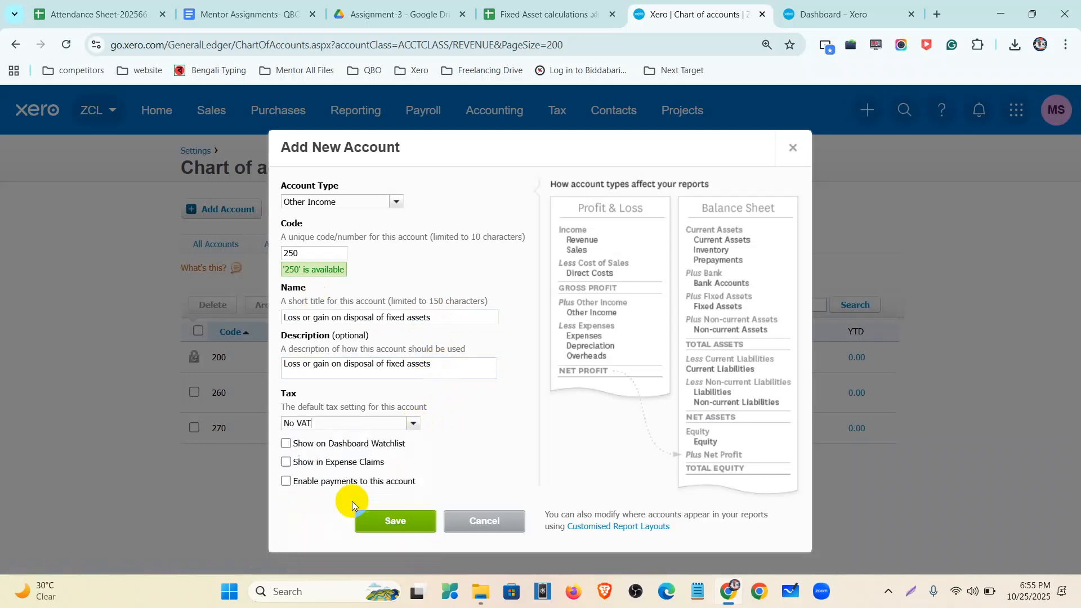
pyautogui.click(398, 524)
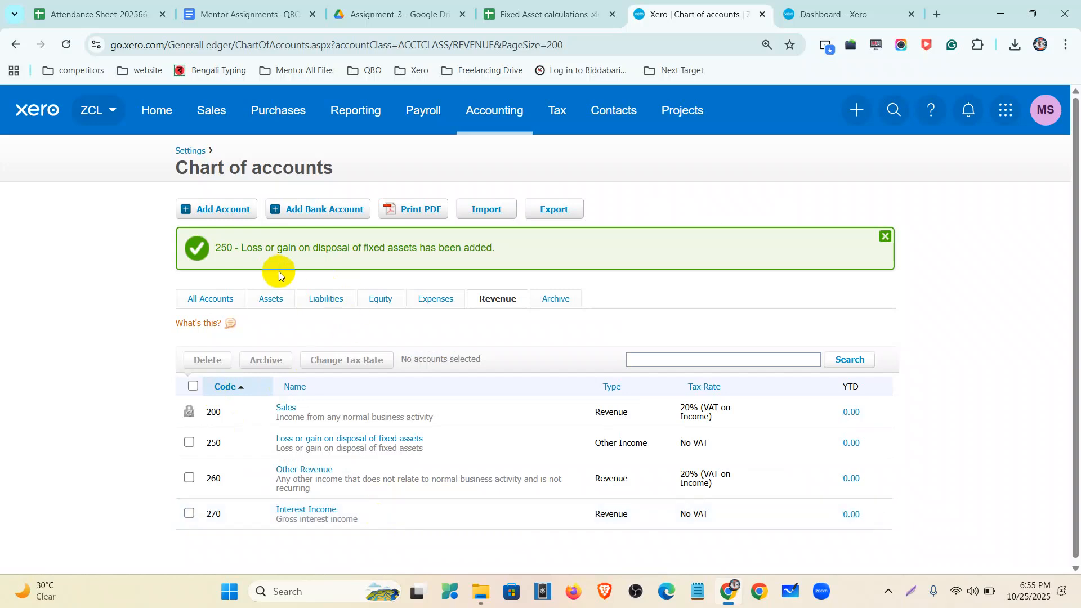
# Open the Fixed assets page, hide the introductory banner and highlight the start date notice.
pyautogui.click(509, 117)
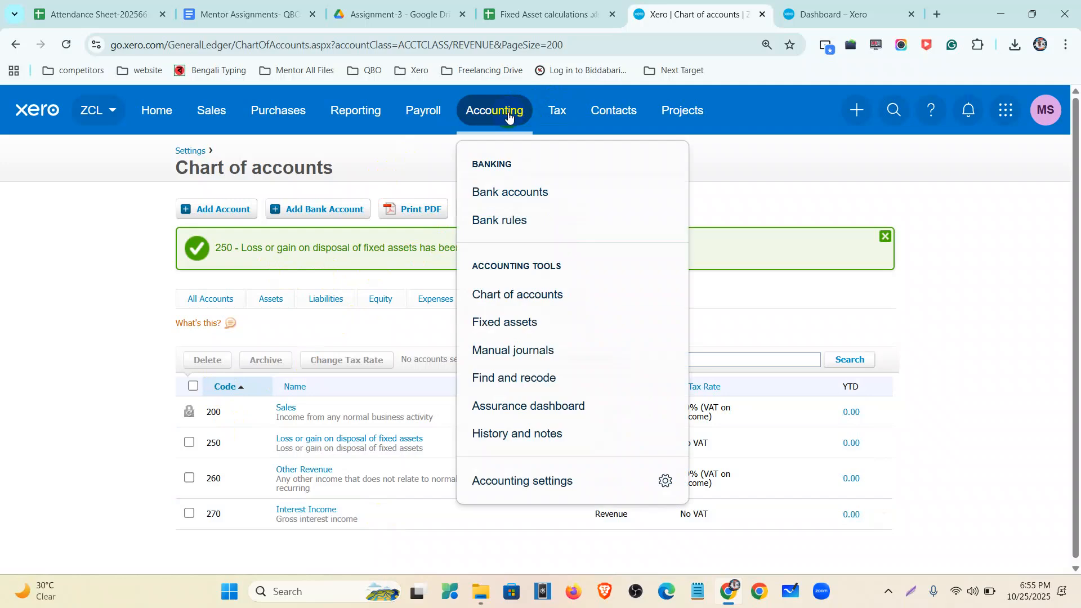
pyautogui.click(515, 325)
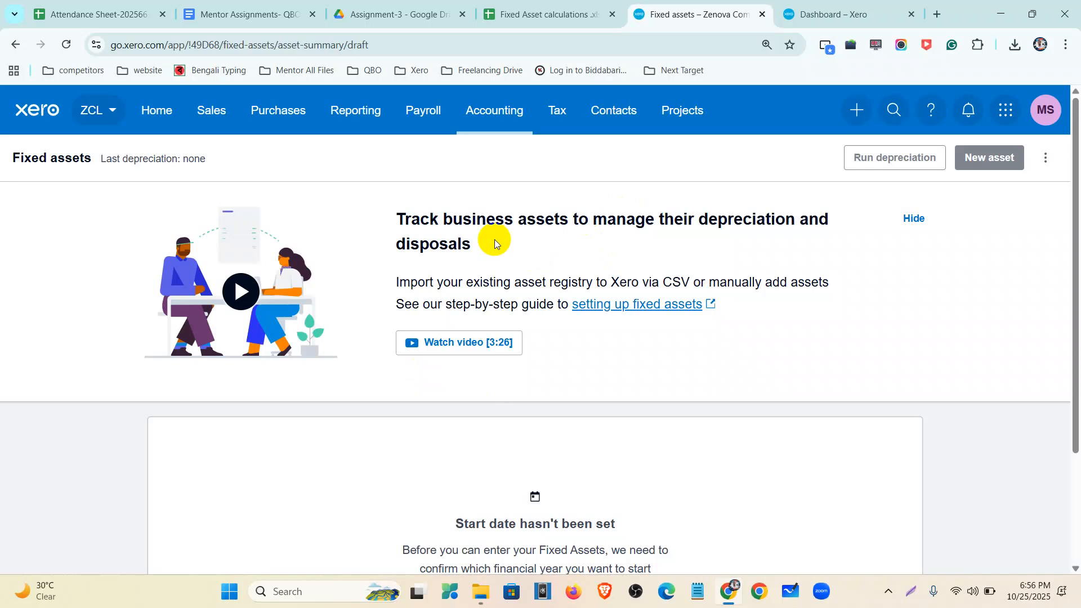
pyautogui.click(910, 219)
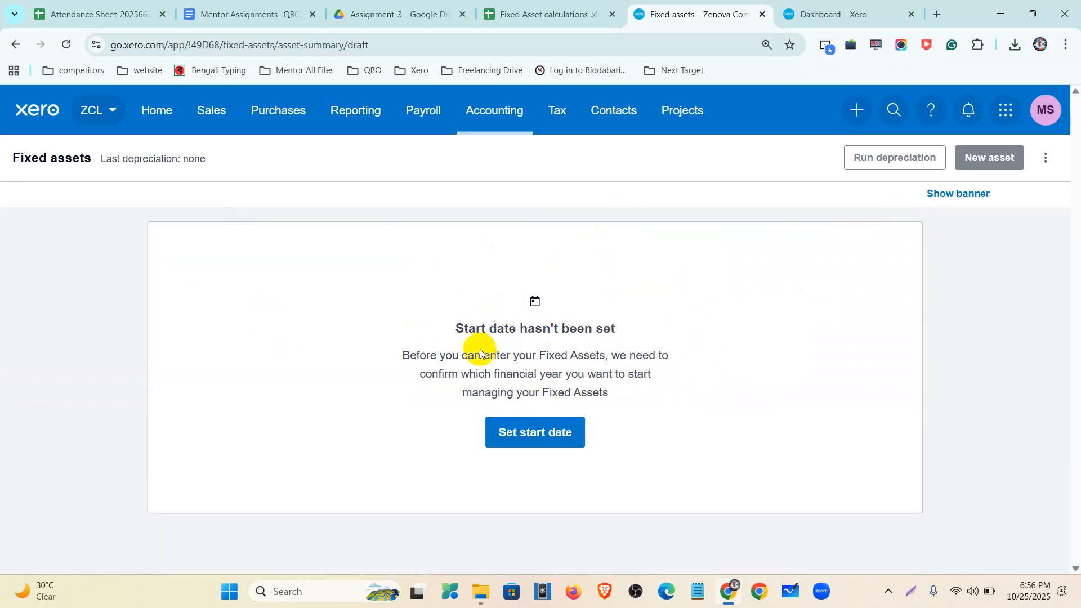
pyautogui.moveTo(451, 321); pyautogui.dragTo(700, 403)
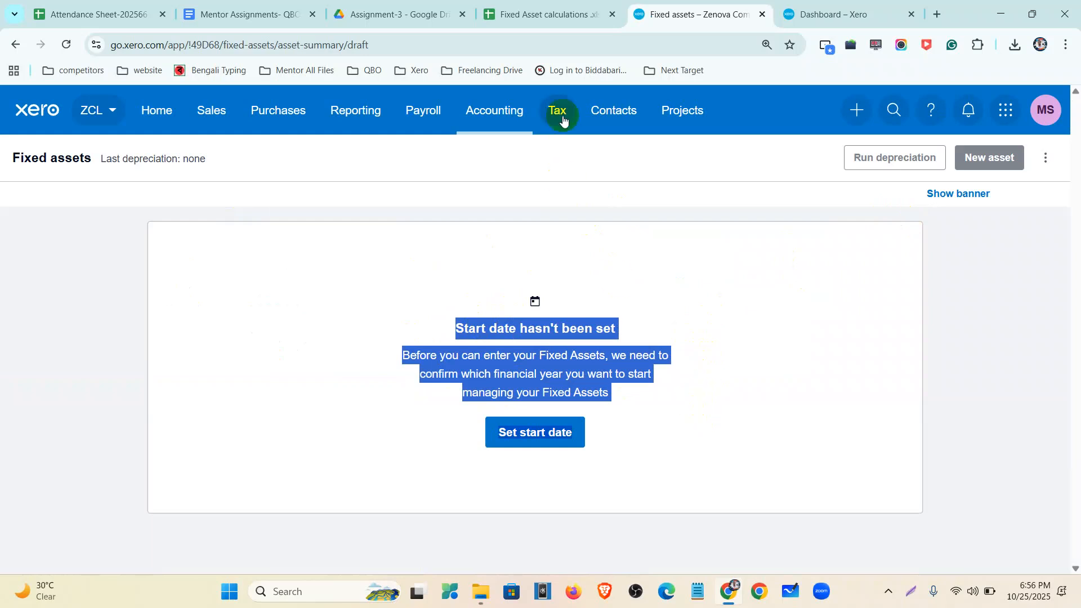
# Check the truck's year and date of purchase in the Fixed Asset calculations spreadsheet and return to Xero's Fixed assets page.
pyautogui.click(536, 12)
pyautogui.hotkey('ctrl', 'c')
pyautogui.click(274, 437)
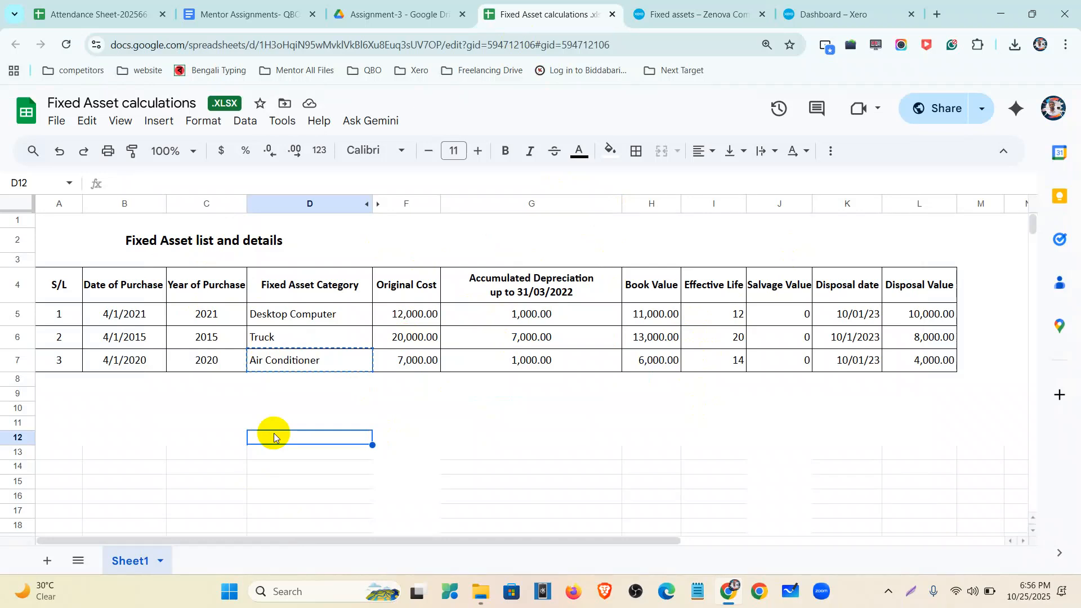
pyautogui.click(684, 16)
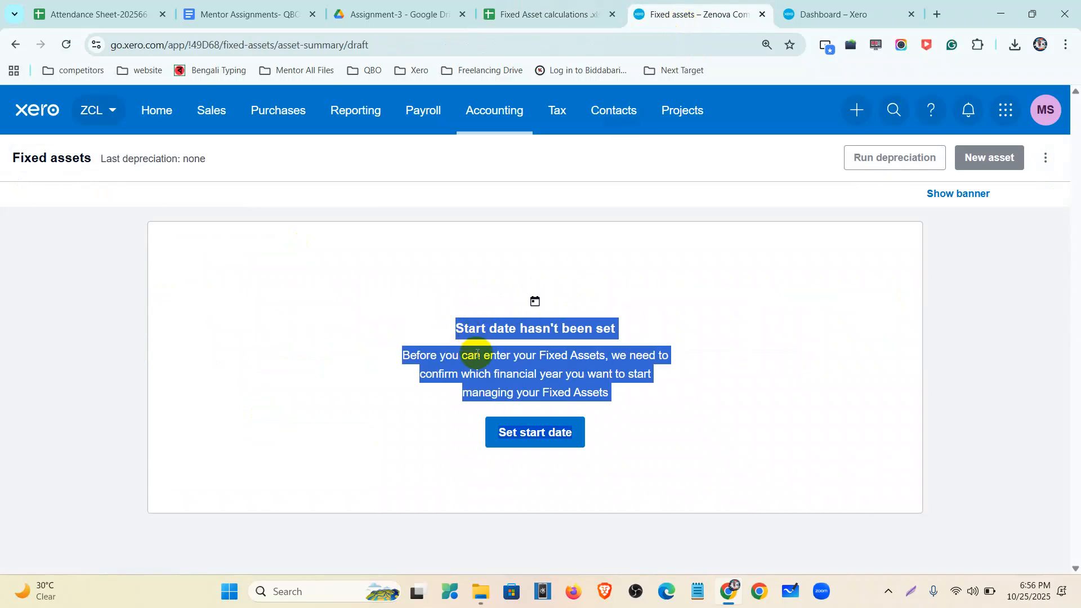
pyautogui.click(538, 11)
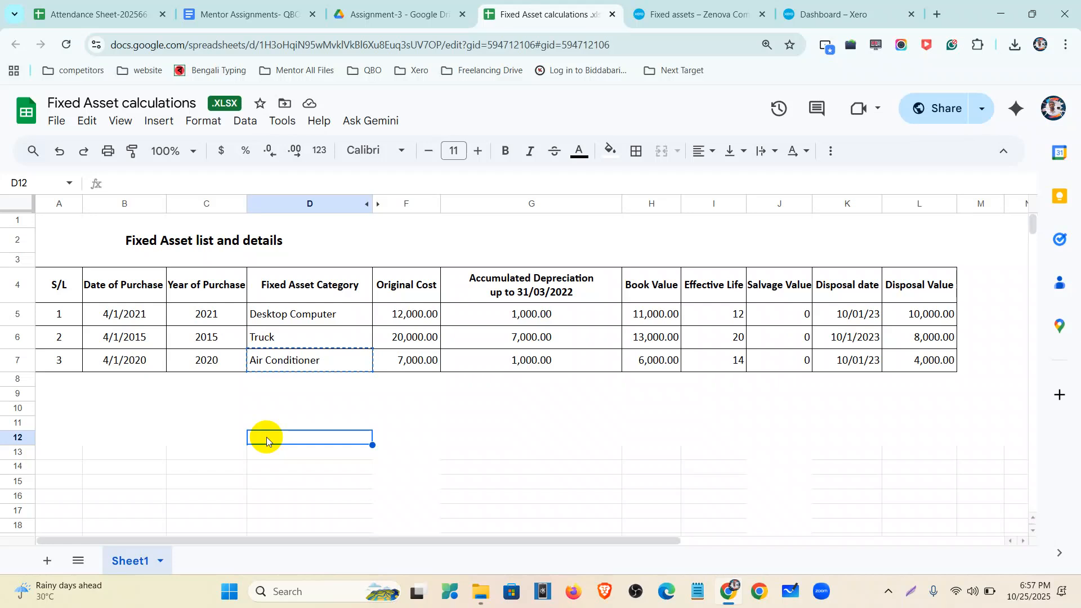
pyautogui.click(215, 340)
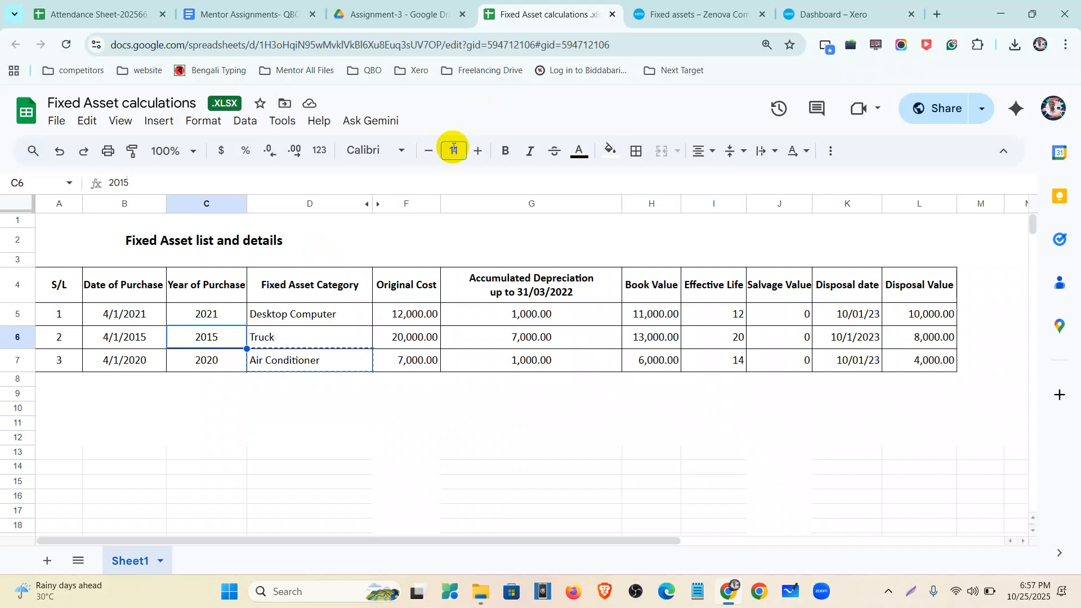
pyautogui.click(137, 345)
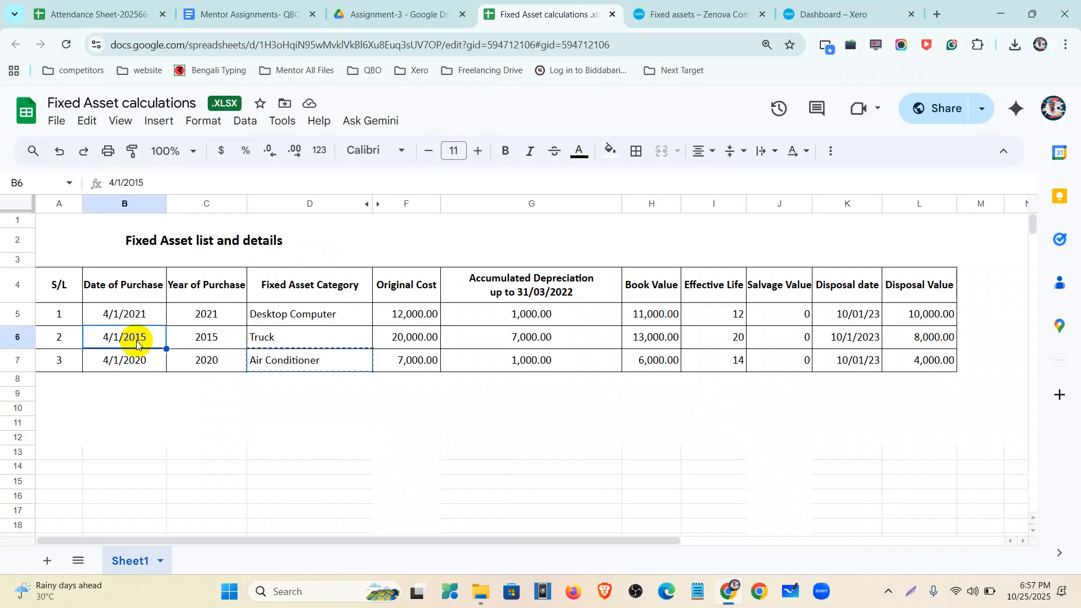
pyautogui.click(701, 14)
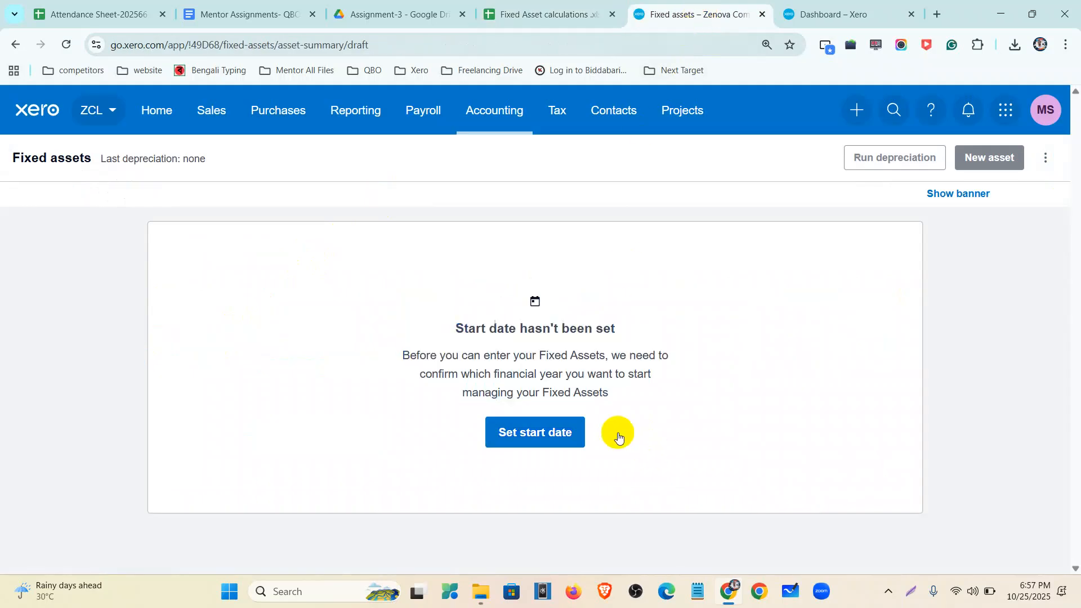
# Review the start dates available for fixed assets and close the dialog without choosing one.
pyautogui.click(510, 430)
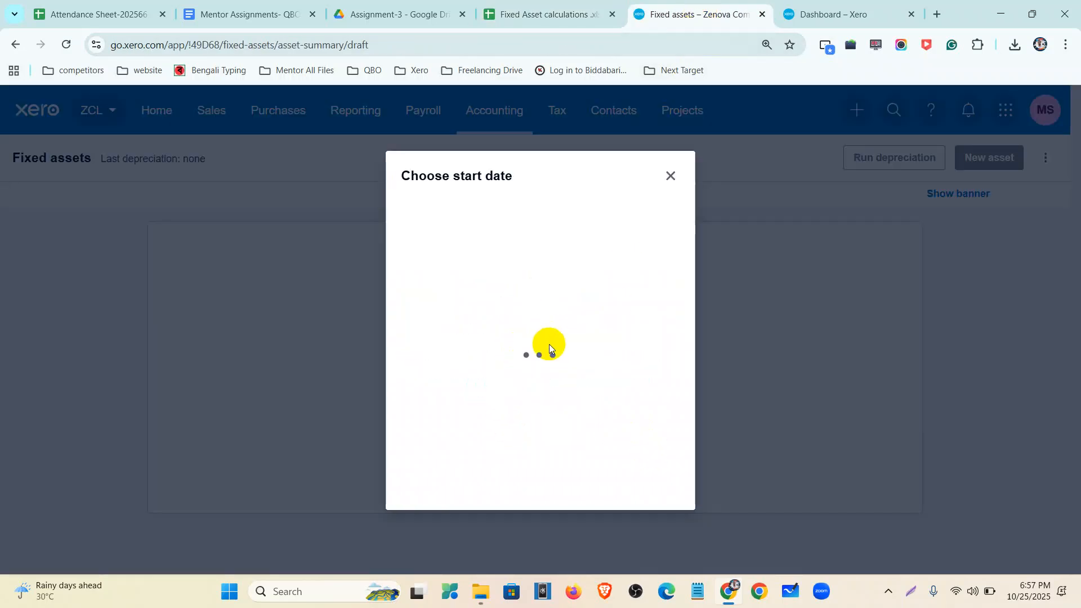
pyautogui.click(550, 415)
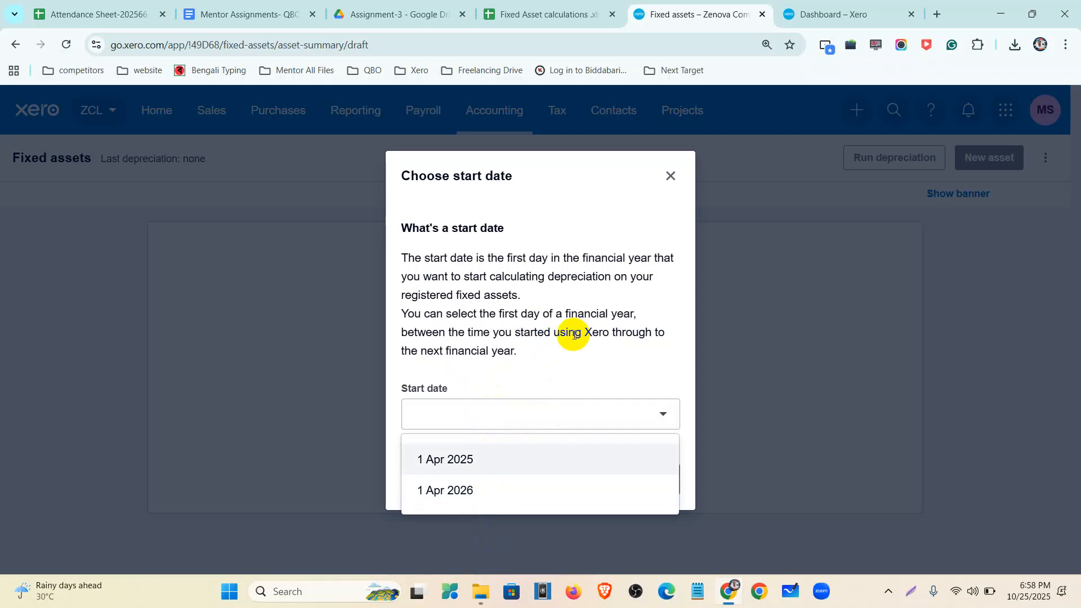
pyautogui.click(665, 176)
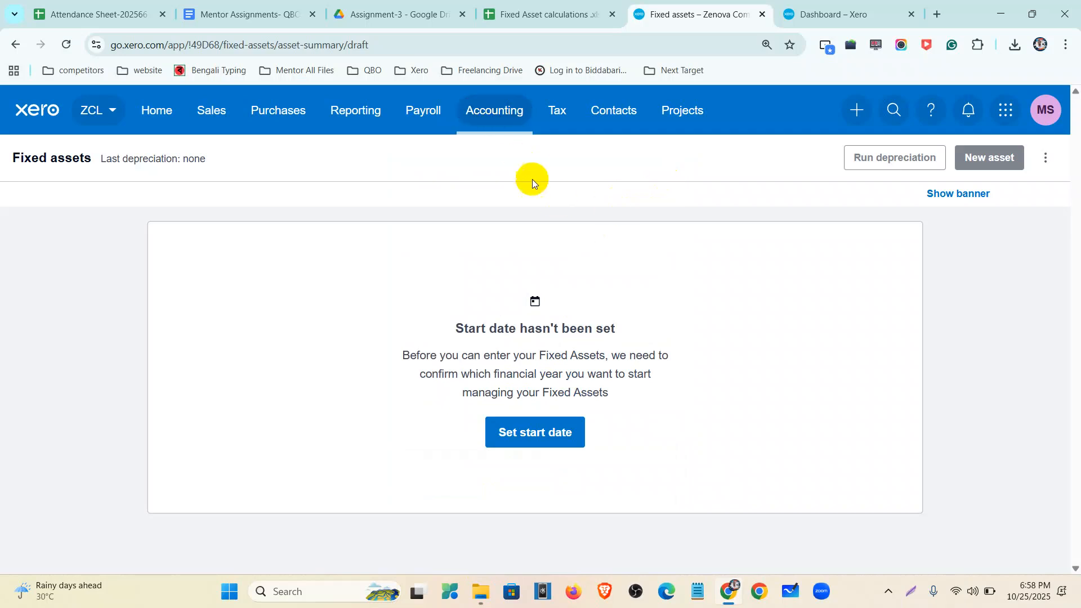
# Open the organization's conversion balances settings and bring up the conversion date for editing.
pyautogui.hotkey('ctrl', '-')
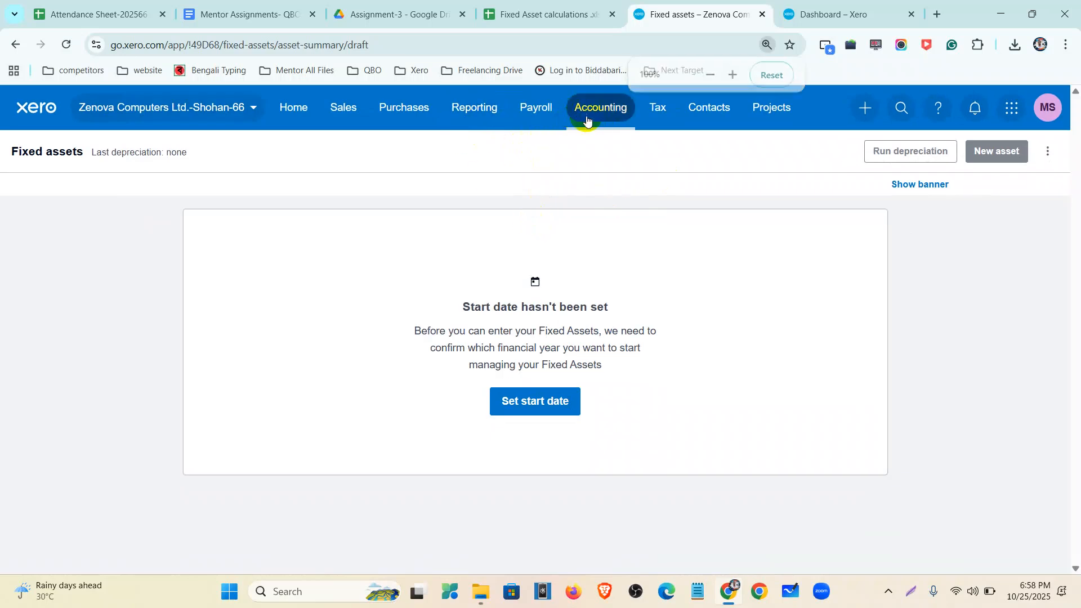
pyautogui.click(241, 112)
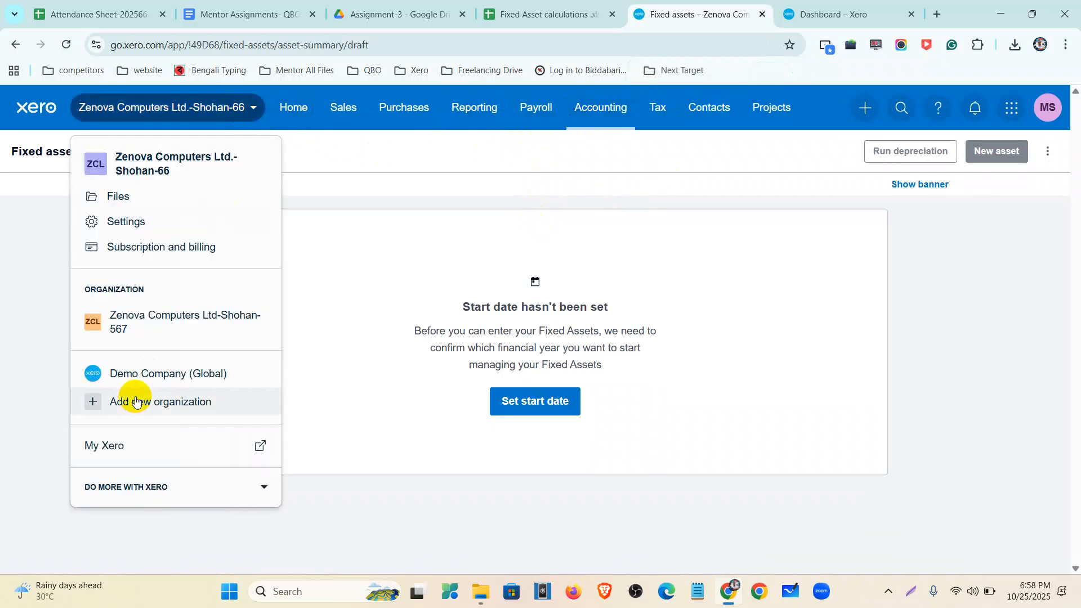
pyautogui.click(138, 221)
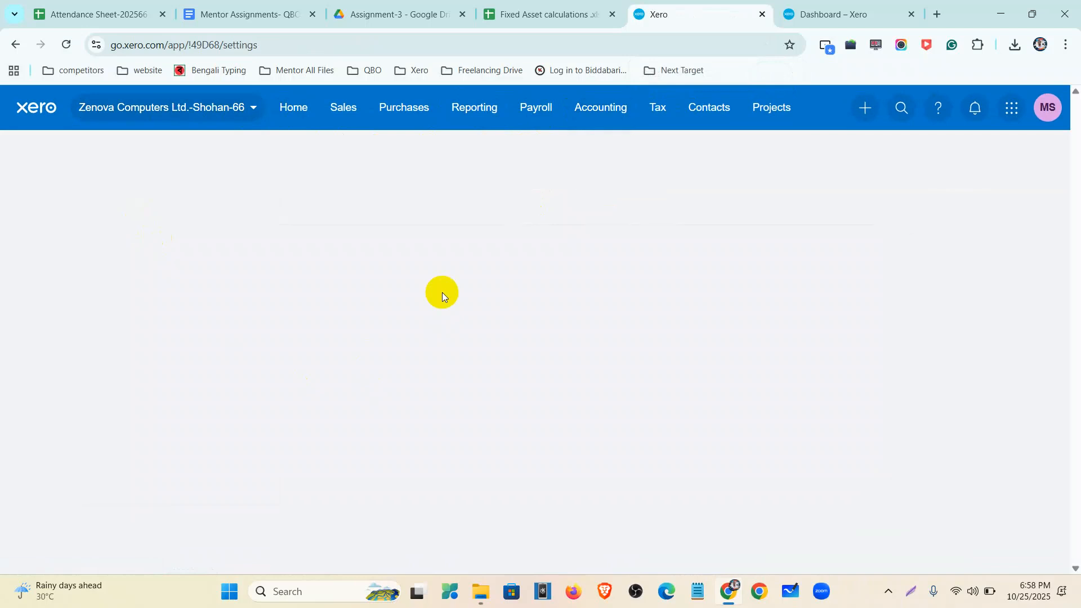
pyautogui.scroll(-5, 384, 344)
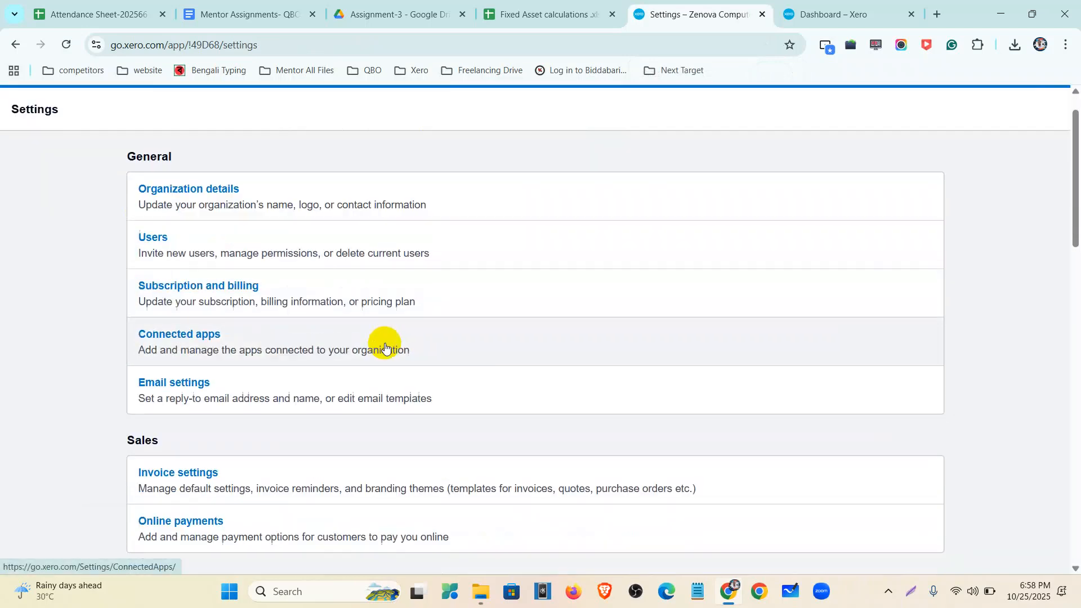
pyautogui.scroll(-8, 232, 401)
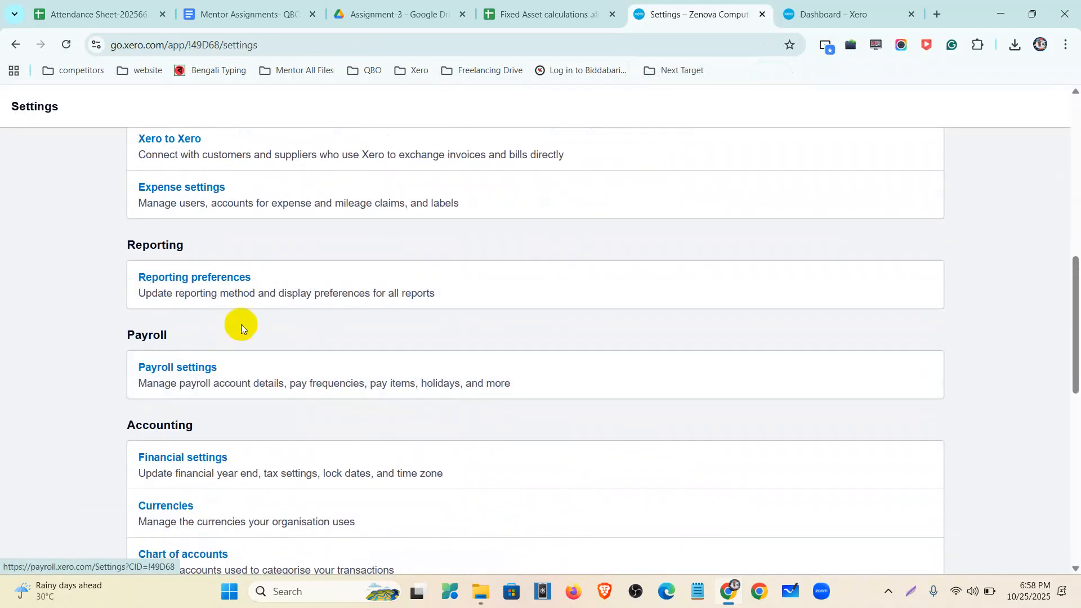
pyautogui.scroll(-8, 230, 333)
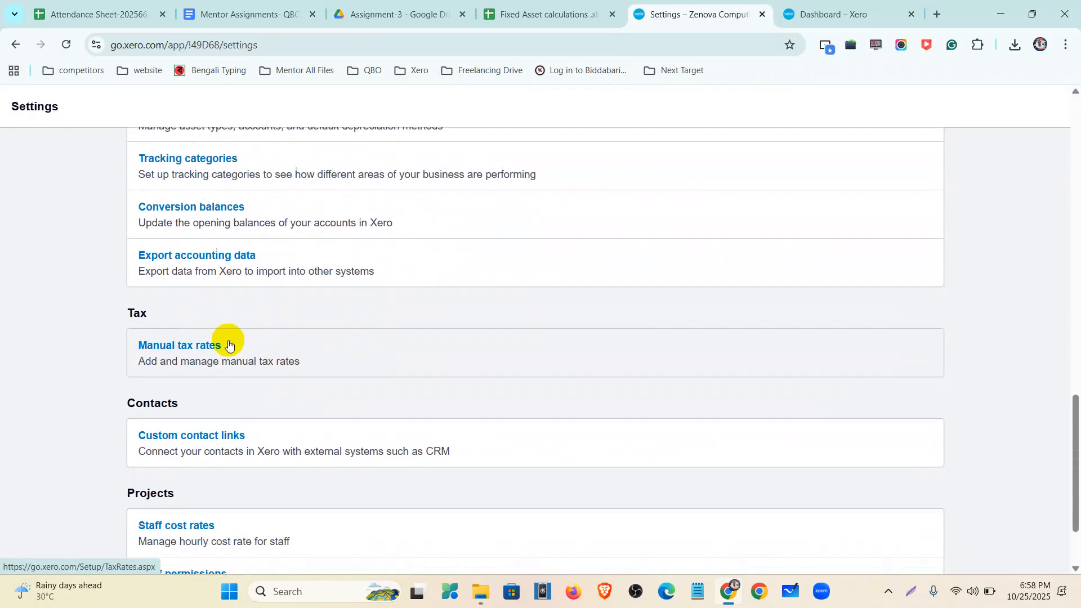
pyautogui.scroll(-1, 228, 381)
pyautogui.scroll(2, 227, 387)
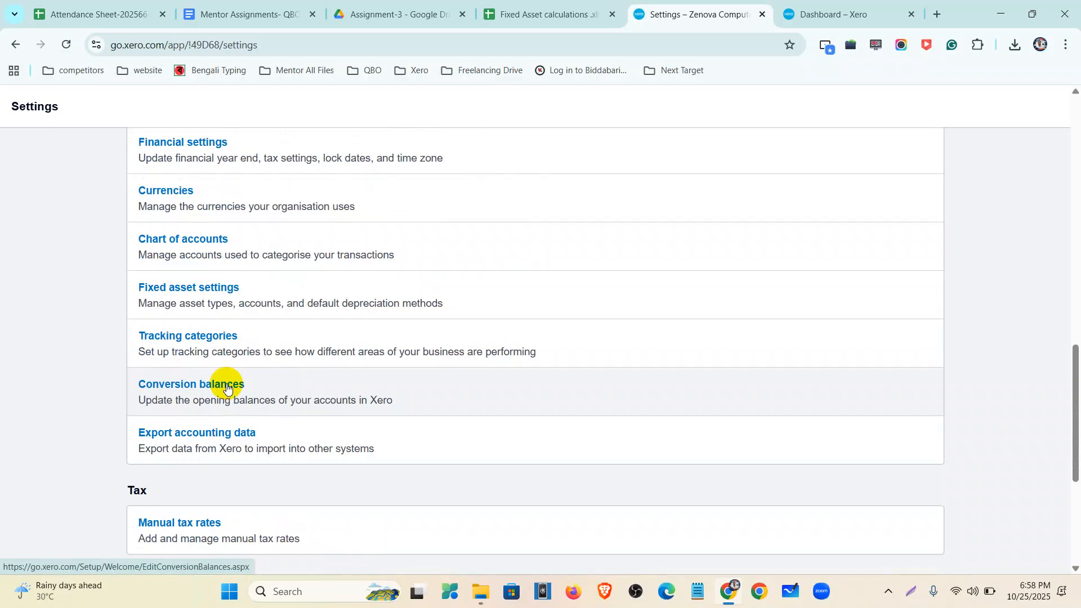
pyautogui.click(212, 383)
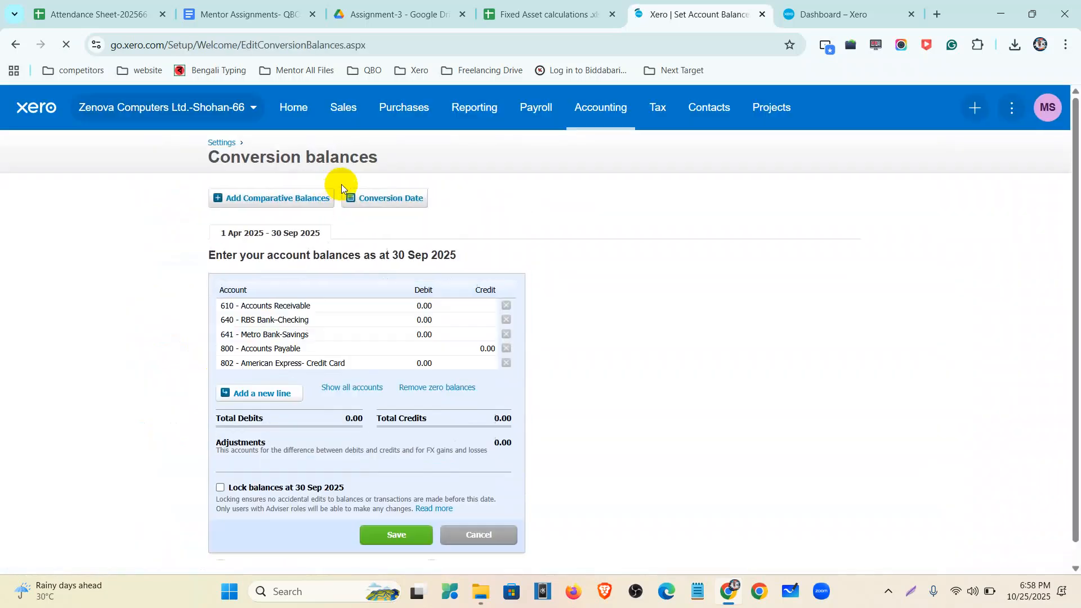
pyautogui.click(373, 198)
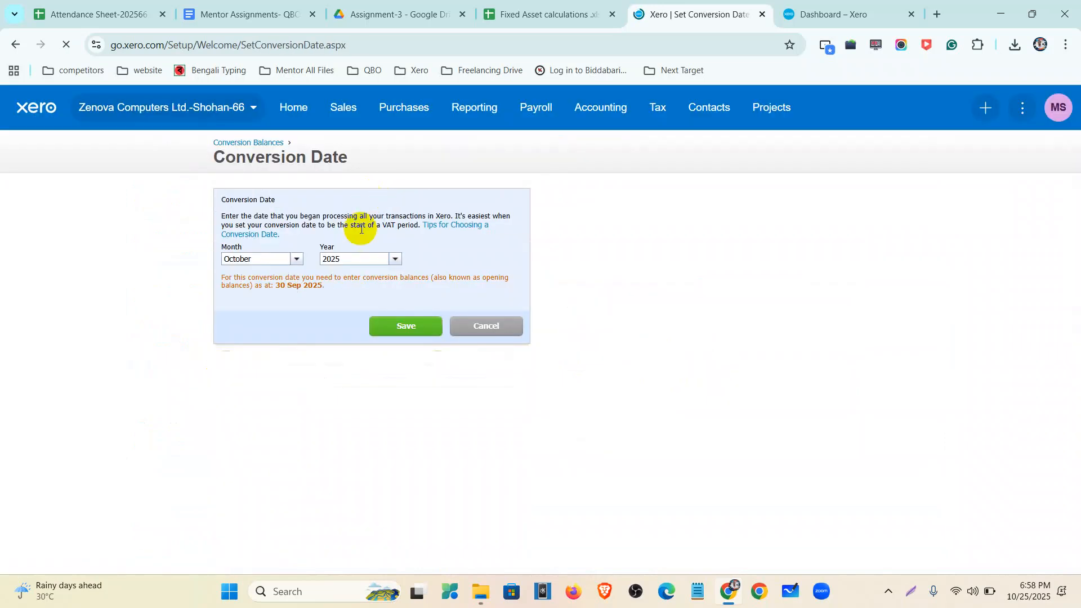
# Set the conversion date to April 2015 and save it.
pyautogui.hotkey('ctrl', '+')
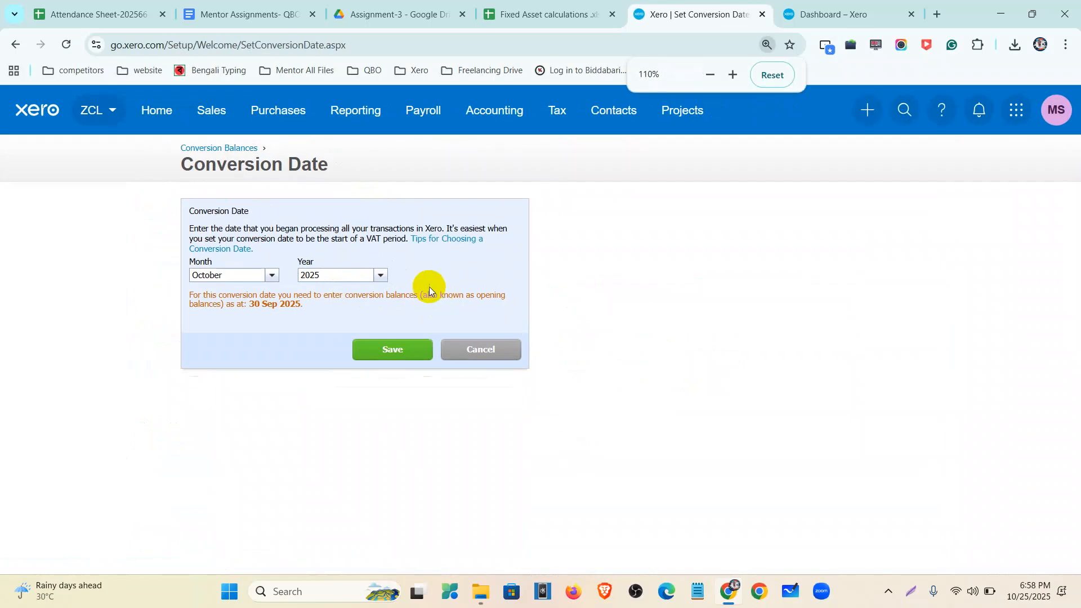
pyautogui.click(273, 276)
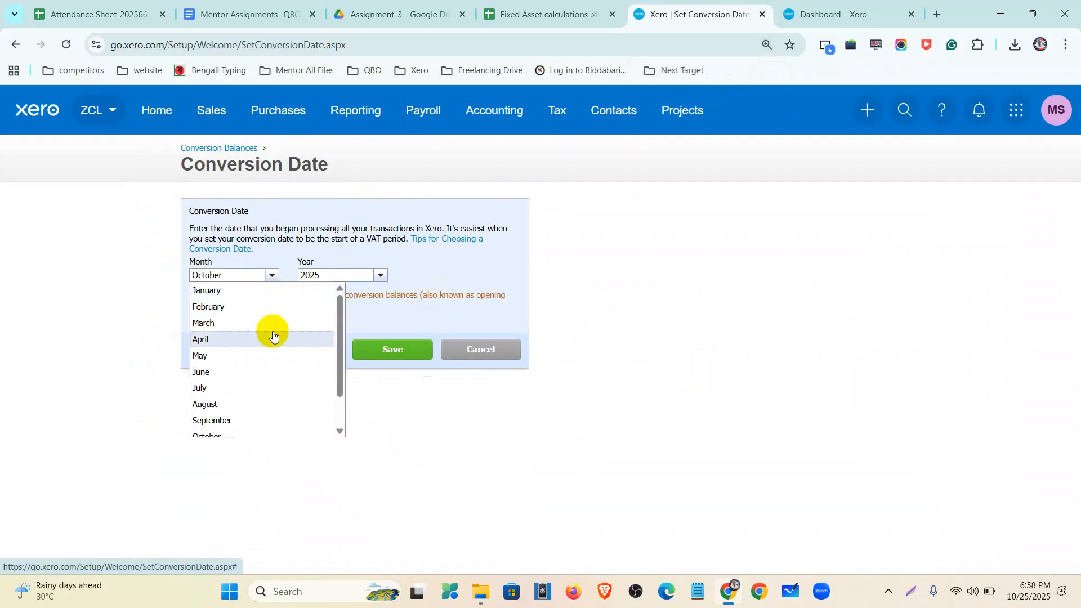
pyautogui.click(272, 333)
pyautogui.click(378, 276)
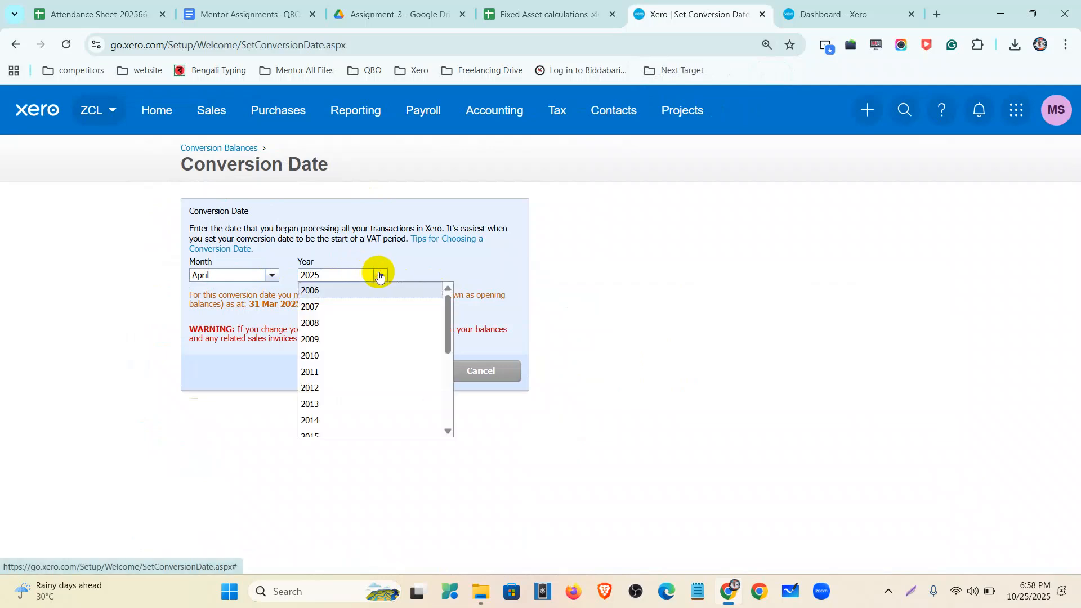
pyautogui.scroll(-2, 361, 366)
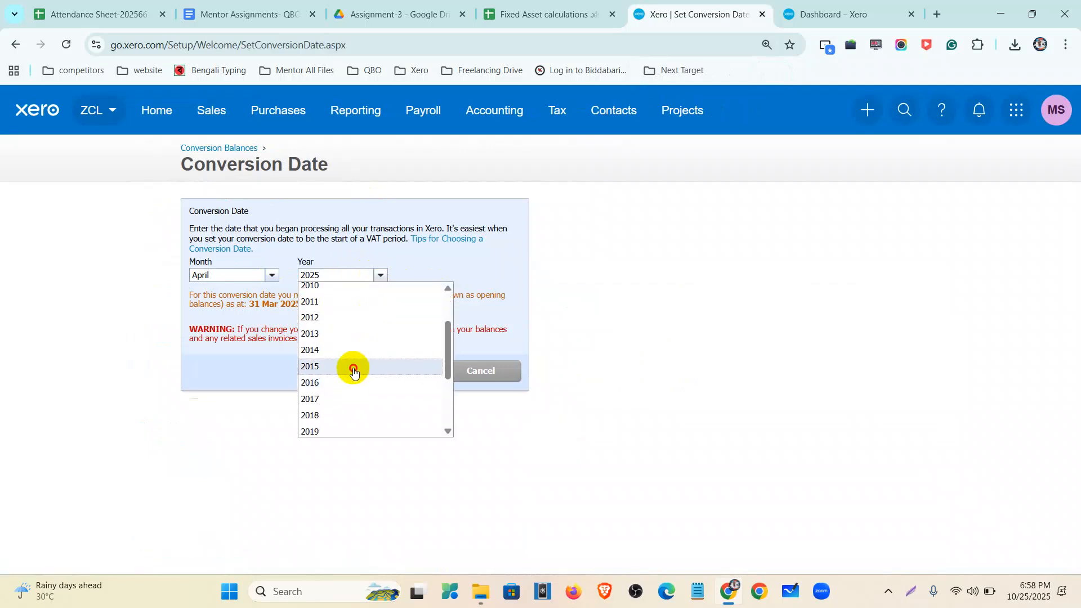
pyautogui.click(353, 366)
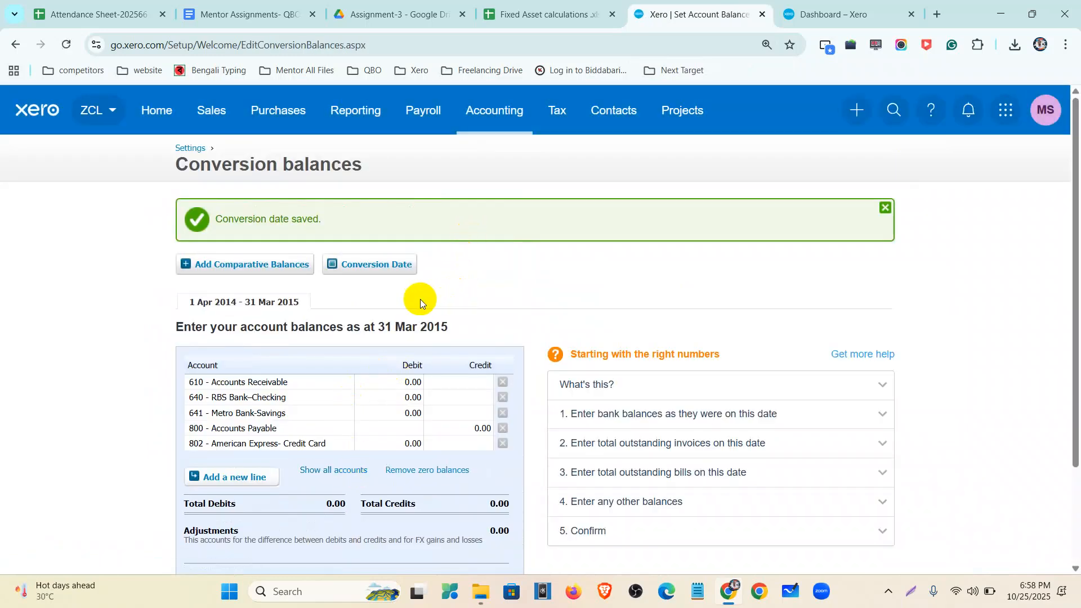
# Return to Fixed assets, set the start date to 1 Apr 2015, save it and dismiss the notification.
pyautogui.click(501, 127)
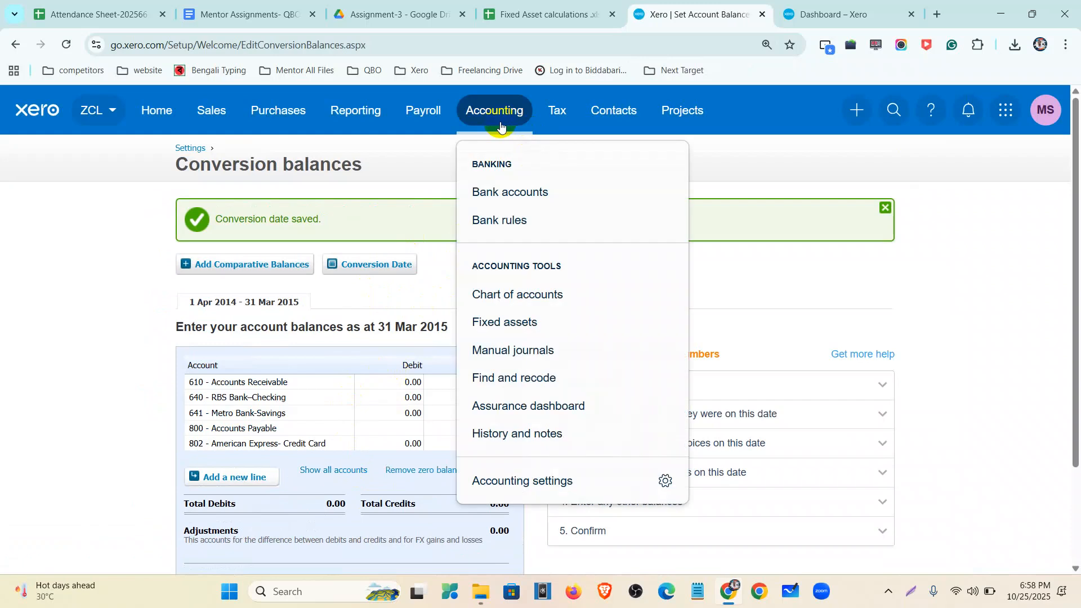
pyautogui.click(516, 319)
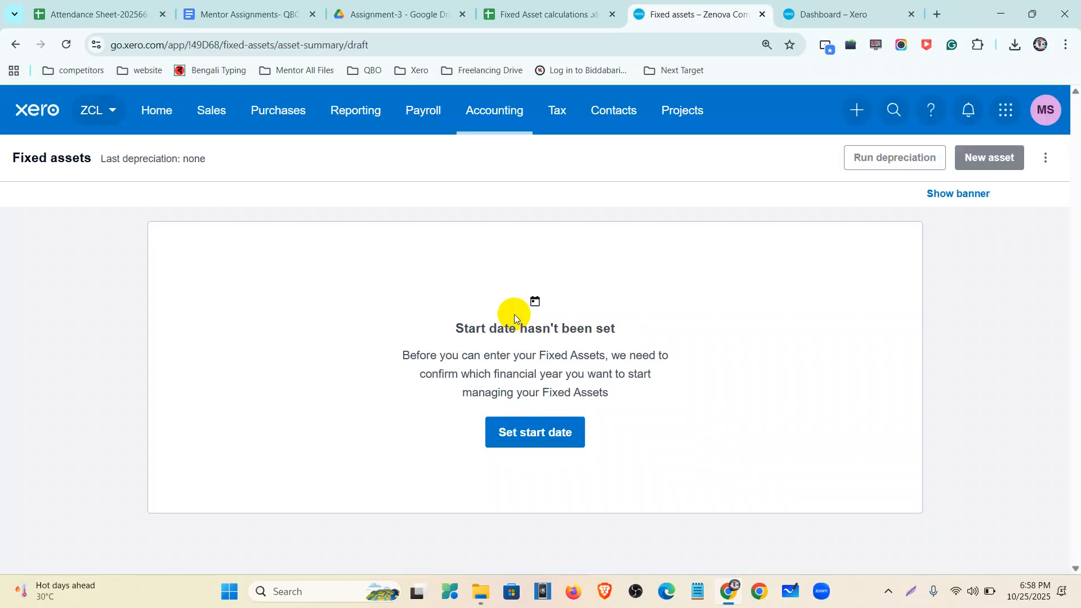
pyautogui.click(549, 441)
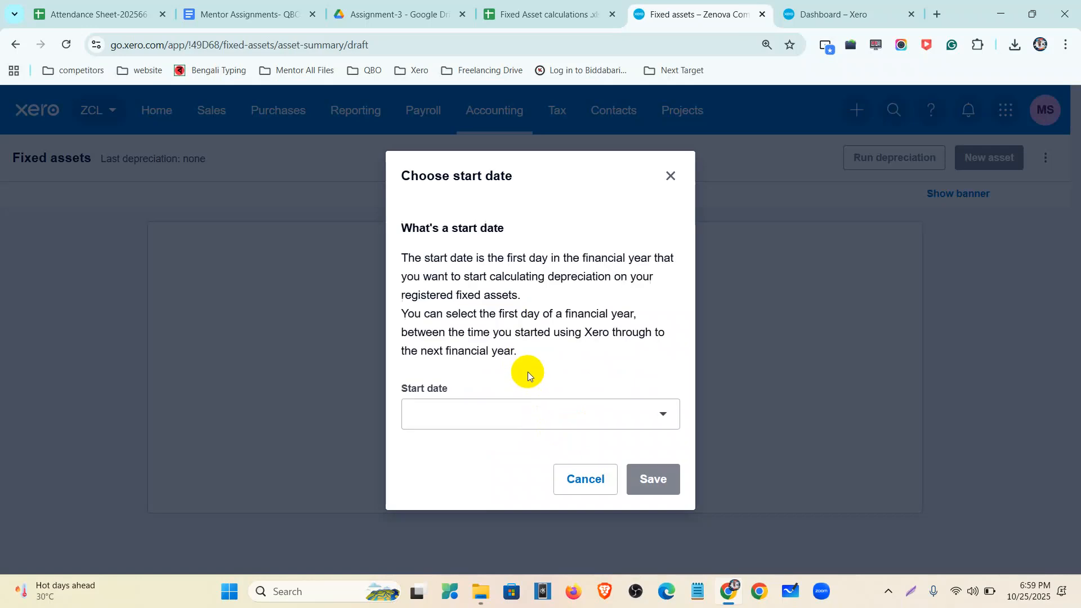
pyautogui.click(570, 413)
pyautogui.scroll(-2, 506, 248)
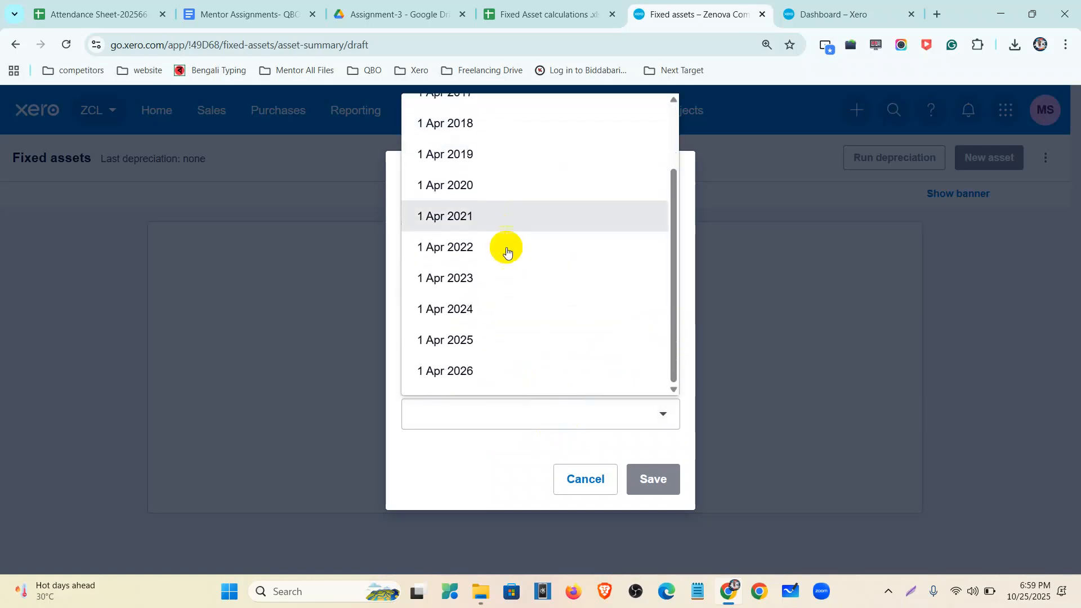
pyautogui.scroll(2, 504, 265)
pyautogui.scroll(-1, 507, 266)
pyautogui.scroll(1, 506, 267)
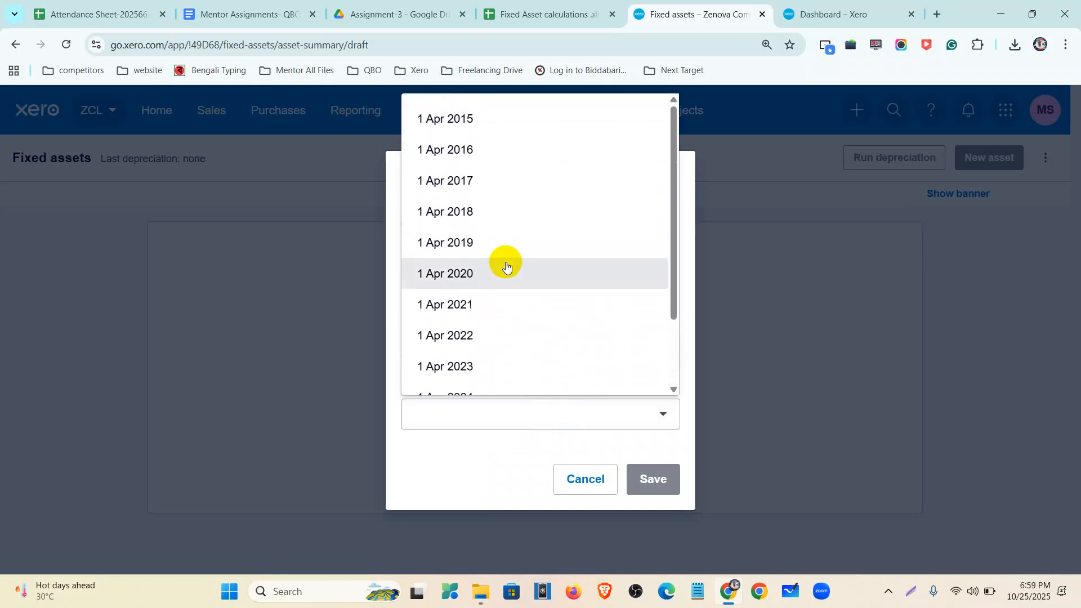
pyautogui.click(488, 125)
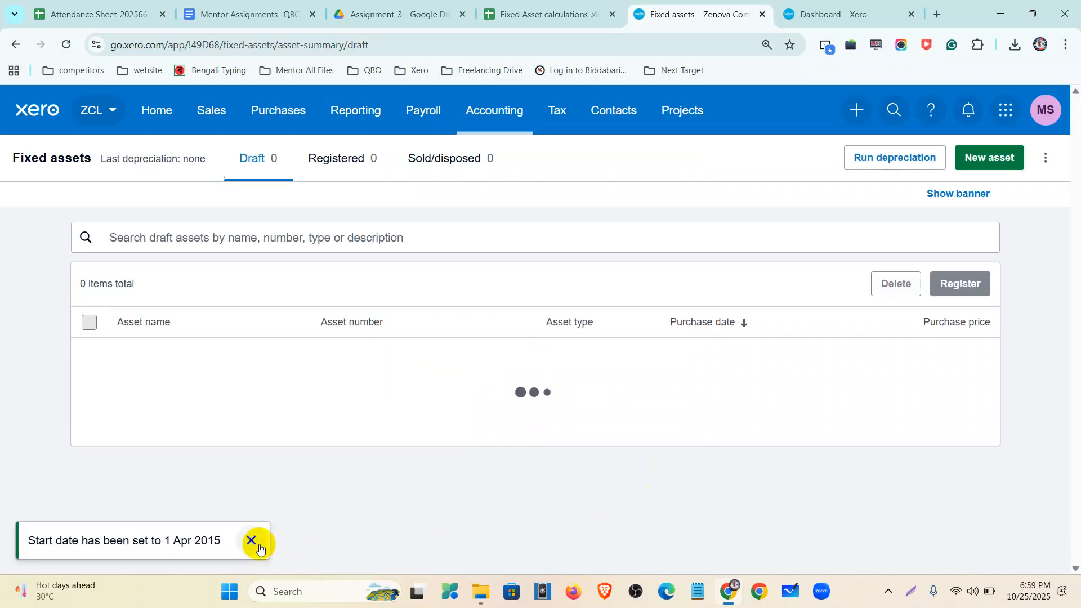
pyautogui.click(252, 542)
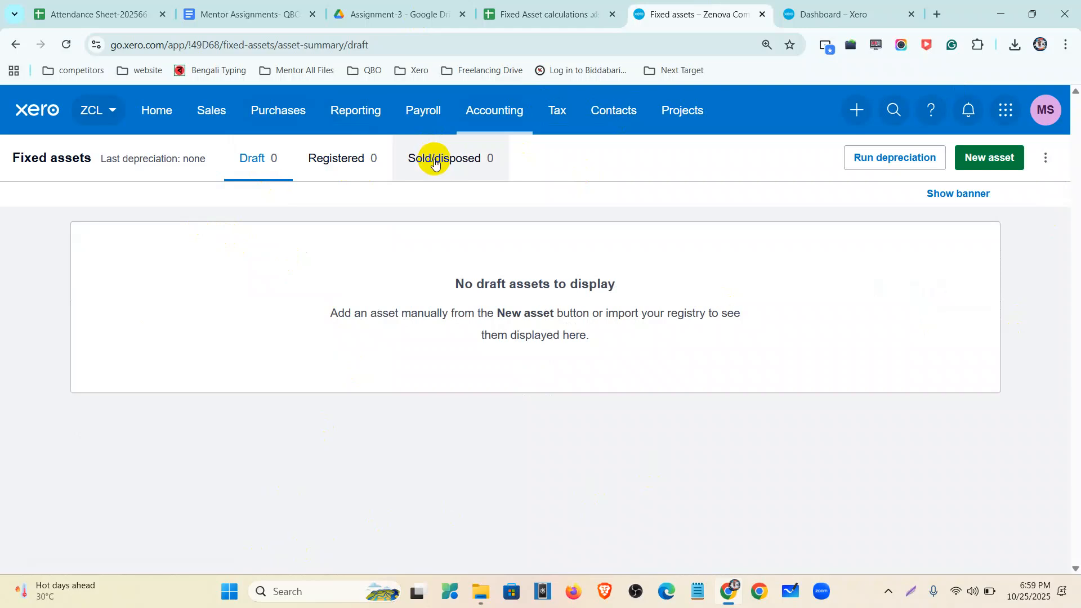
# Start a new fixed asset and name it Desktop Computer, copying the name from the Fixed Asset calculations spreadsheet.
pyautogui.click(980, 167)
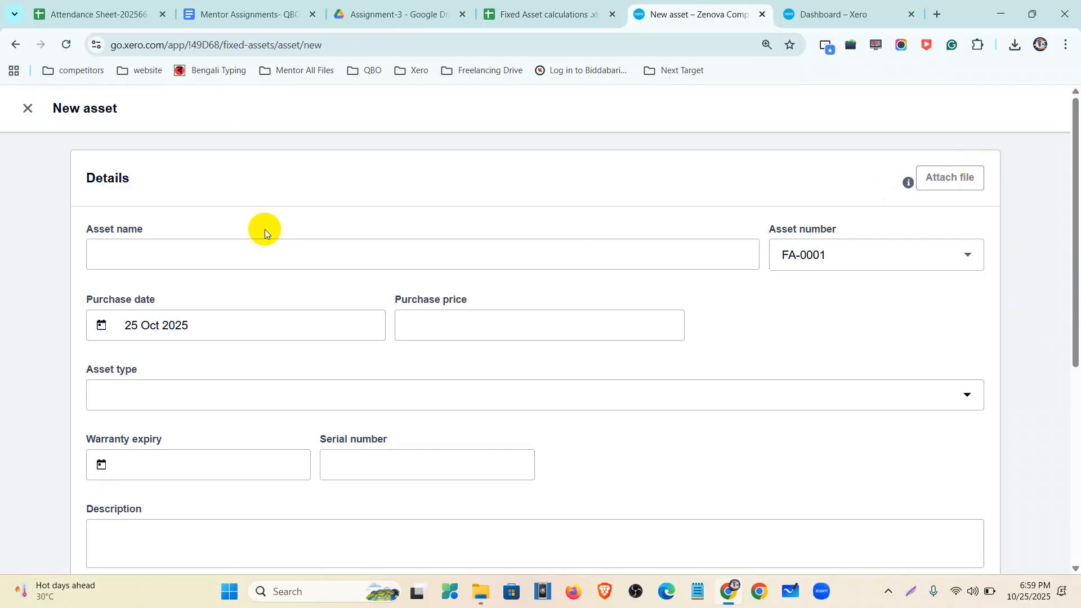
pyautogui.click(248, 251)
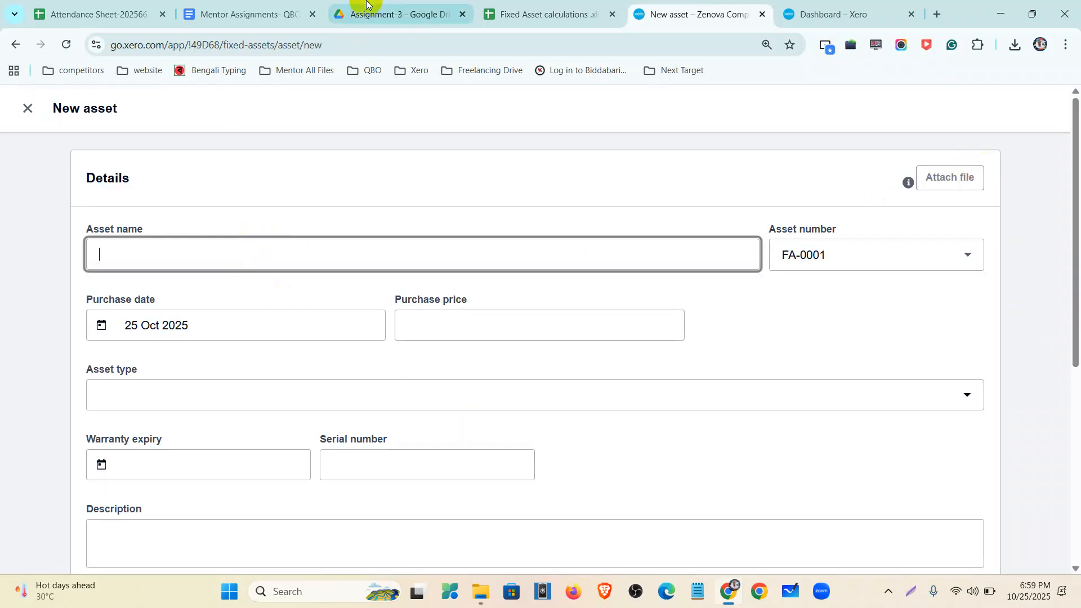
pyautogui.click(532, 17)
pyautogui.click(274, 317)
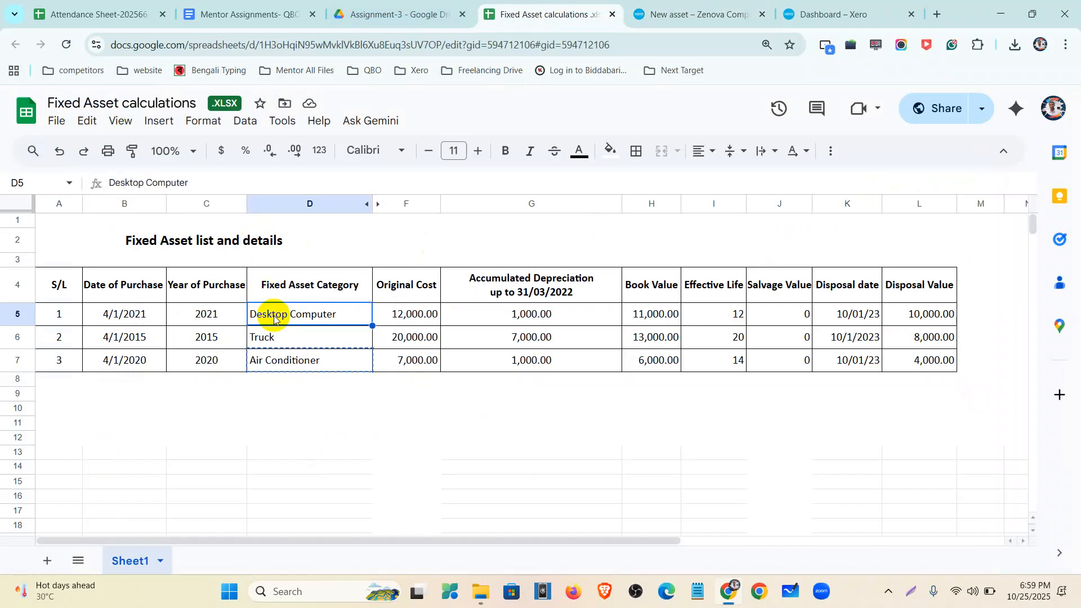
pyautogui.hotkey('ctrl', 'c')
pyautogui.click(690, 14)
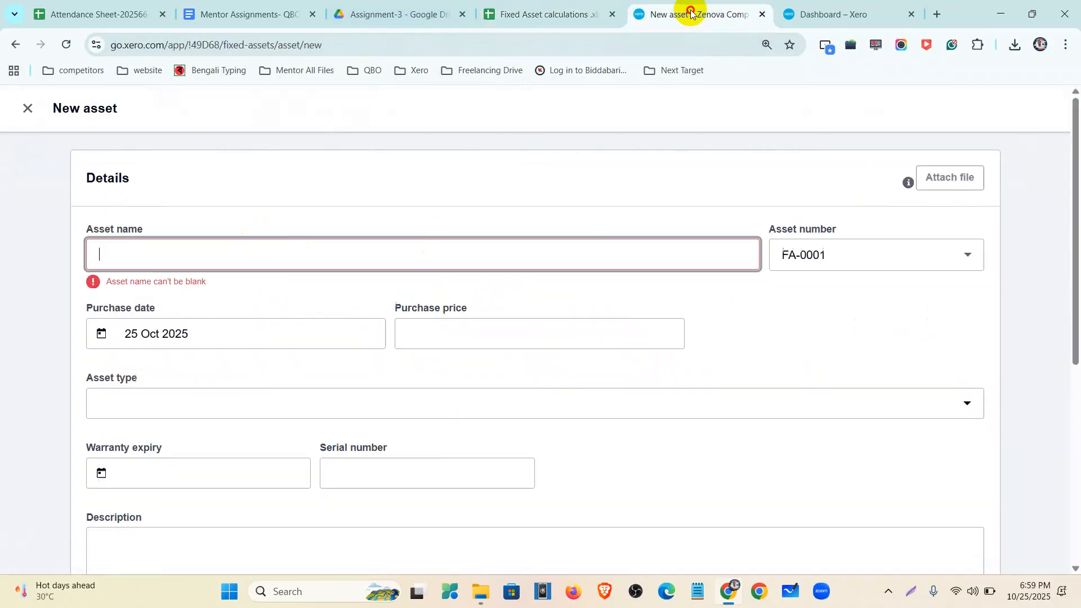
pyautogui.hotkey('ctrl', 'v')
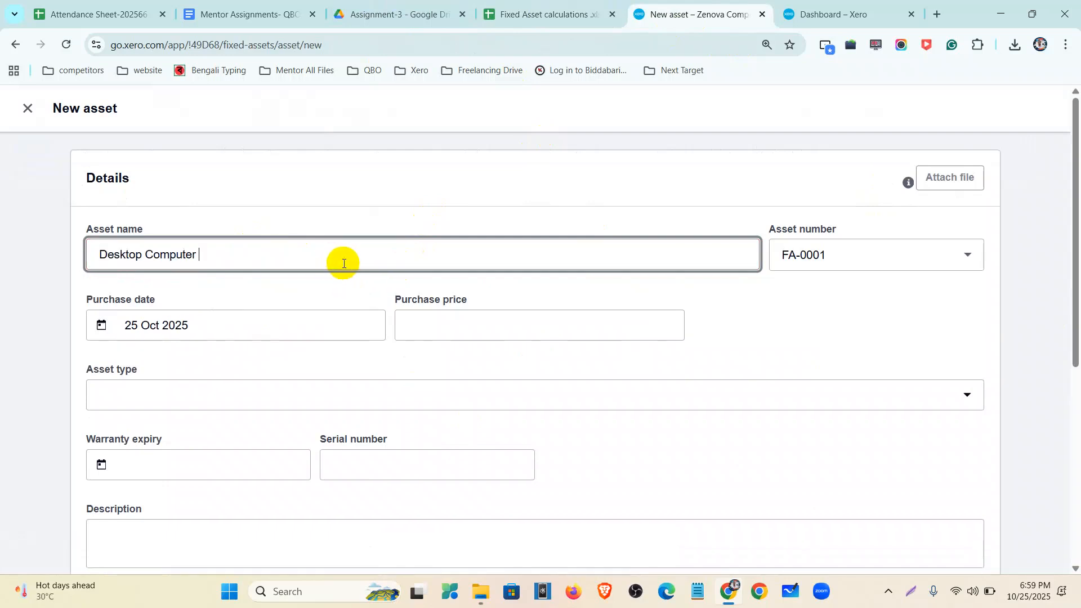
# Check the desktop computer's date of purchase in the spreadsheet and set the new asset's purchase date to 1 Apr 2021.
pyautogui.click(350, 318)
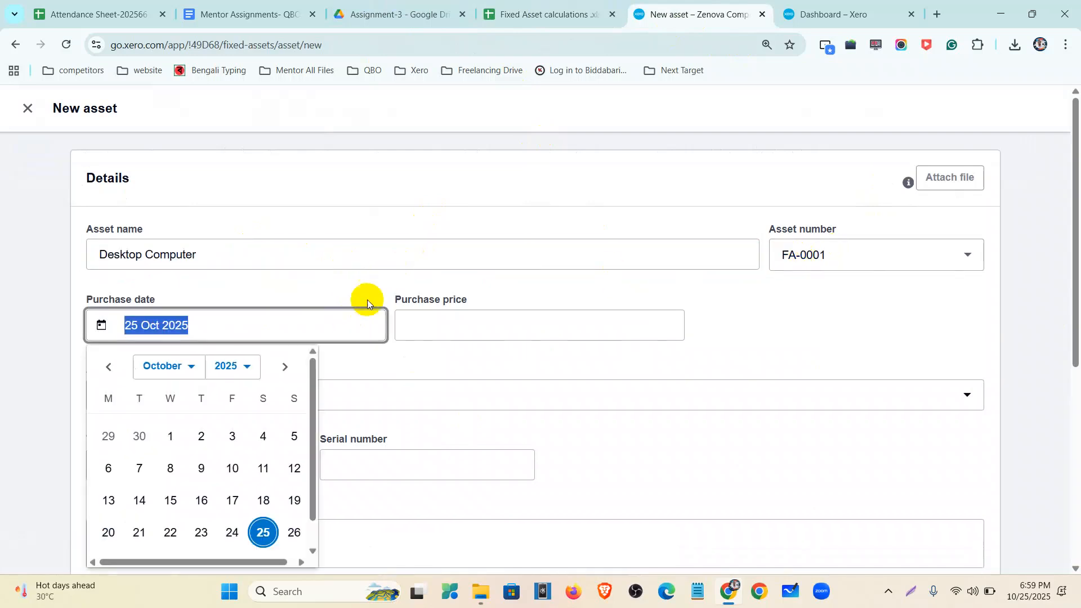
pyautogui.click(564, 15)
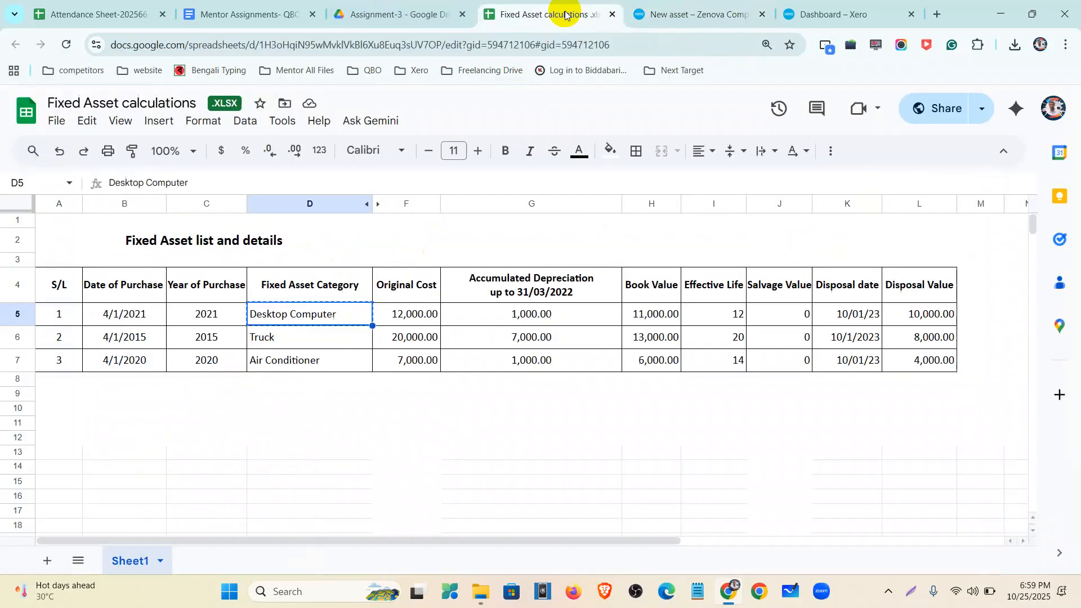
pyautogui.click(683, 16)
pyautogui.click(167, 368)
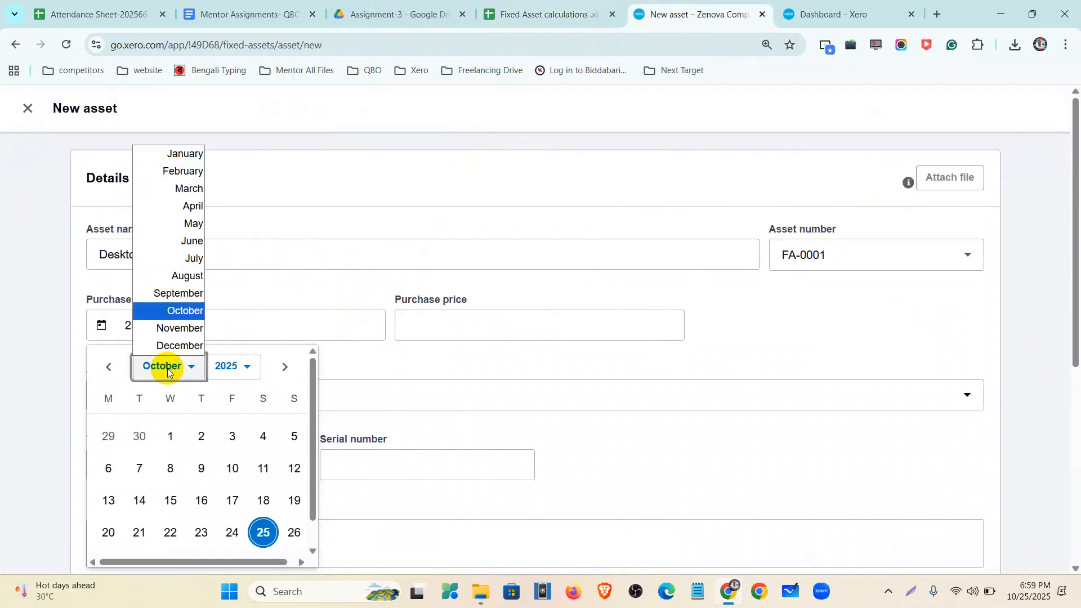
pyautogui.click(193, 207)
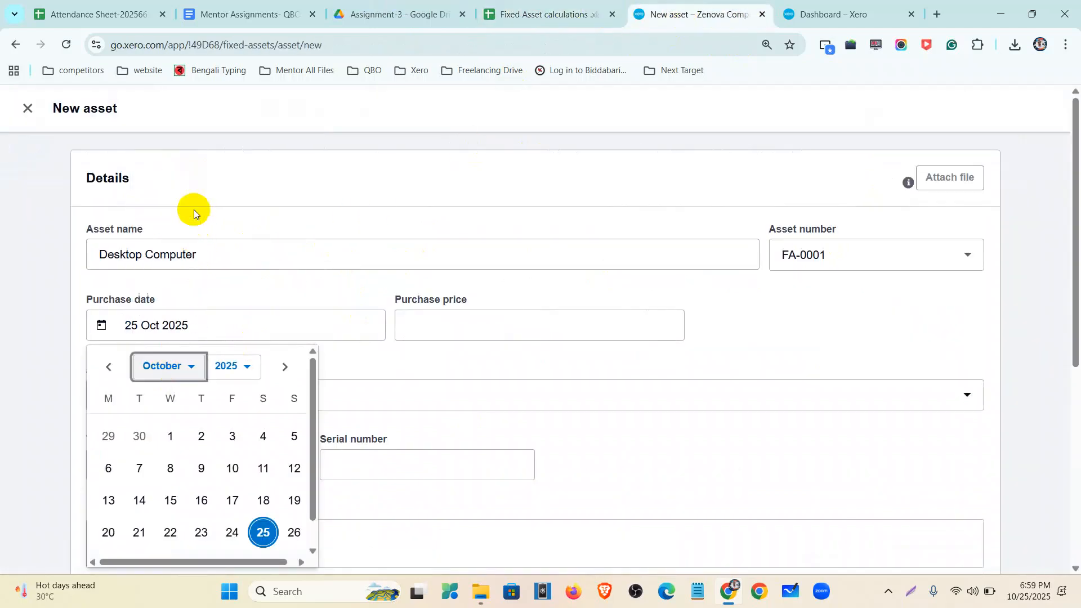
pyautogui.click(233, 369)
pyautogui.click(214, 119)
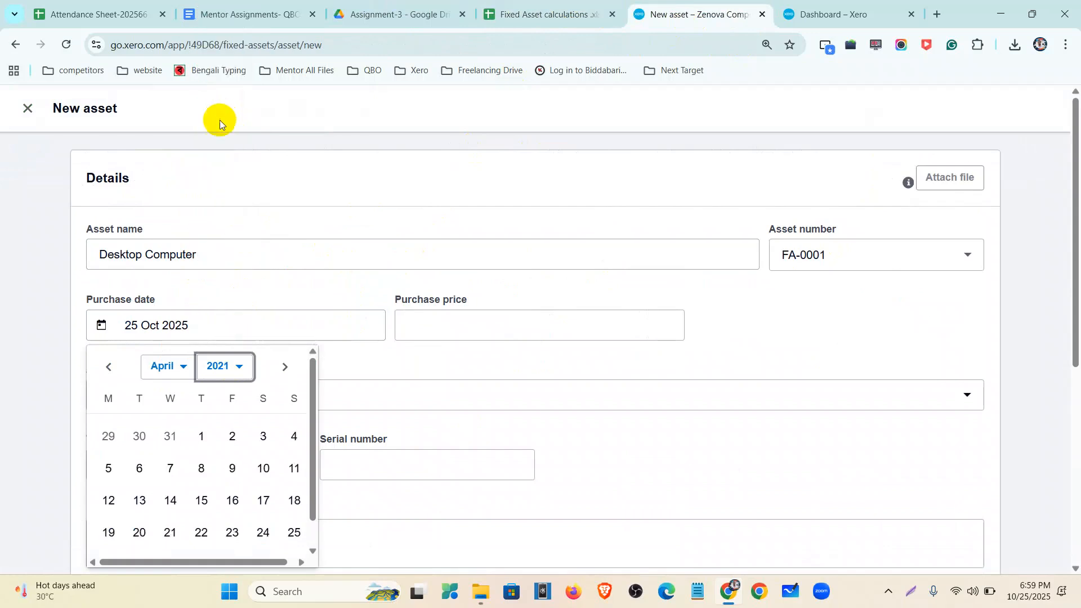
pyautogui.click(201, 437)
# Enter the desktop computer's original cost from the spreadsheet, 12000.00, as the purchase price and open the asset type choices.
pyautogui.click(425, 333)
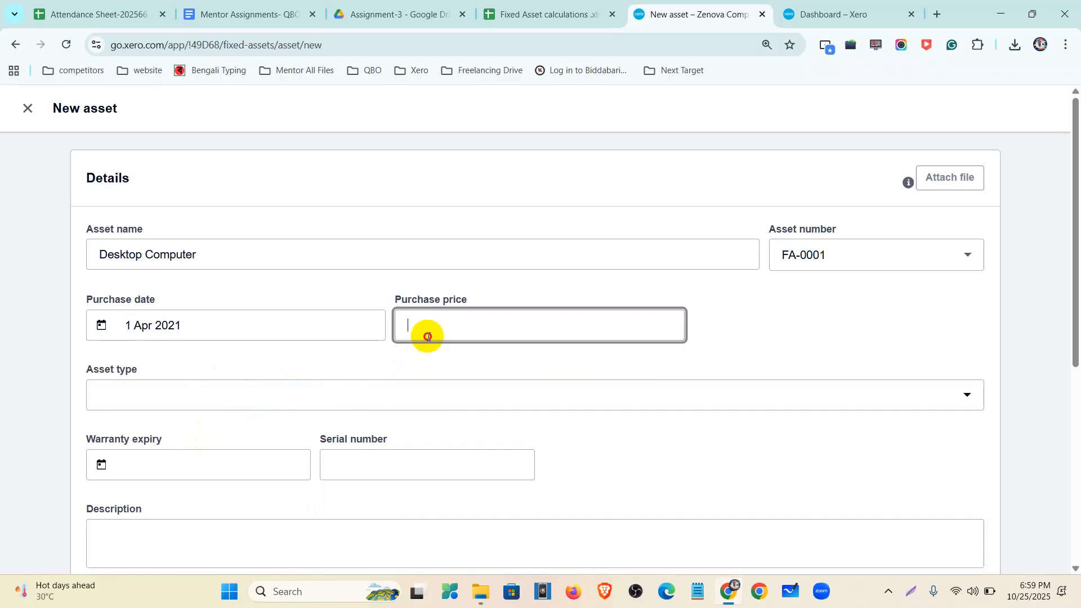
pyautogui.click(574, 6)
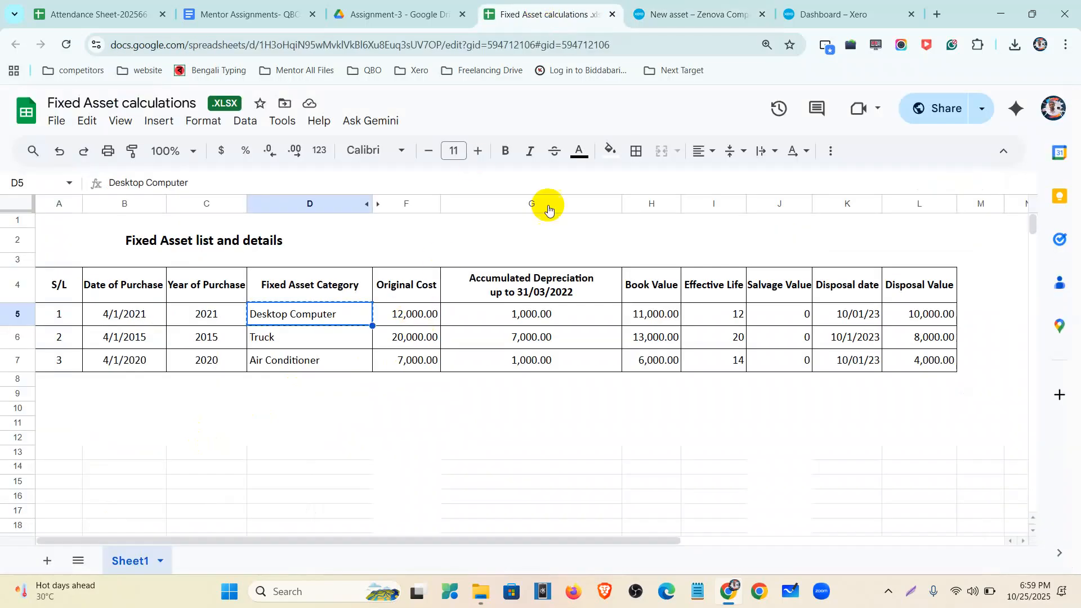
pyautogui.click(666, 22)
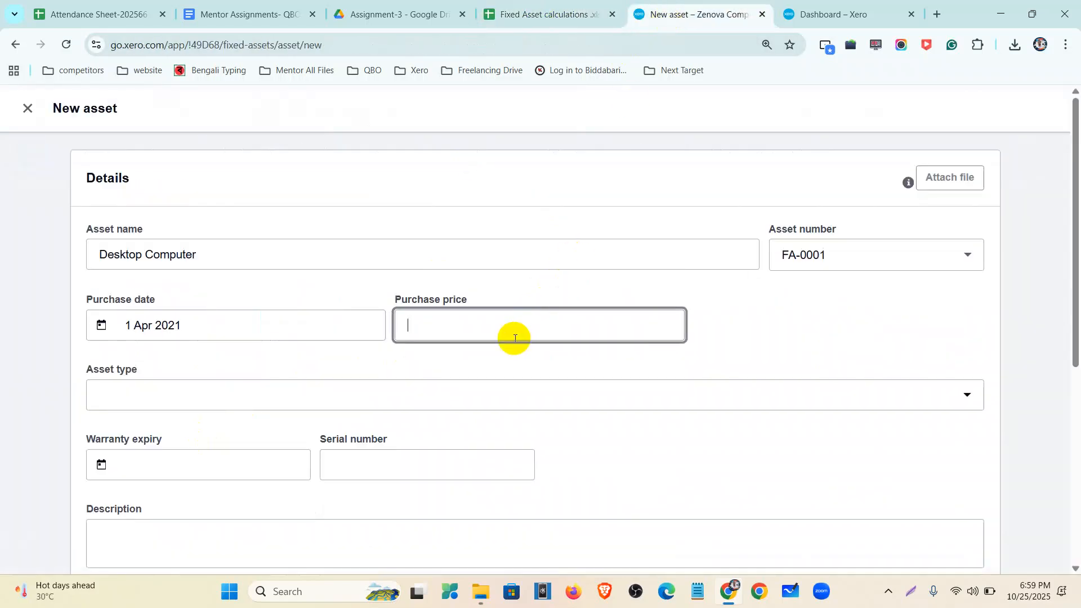
pyautogui.click(514, 403)
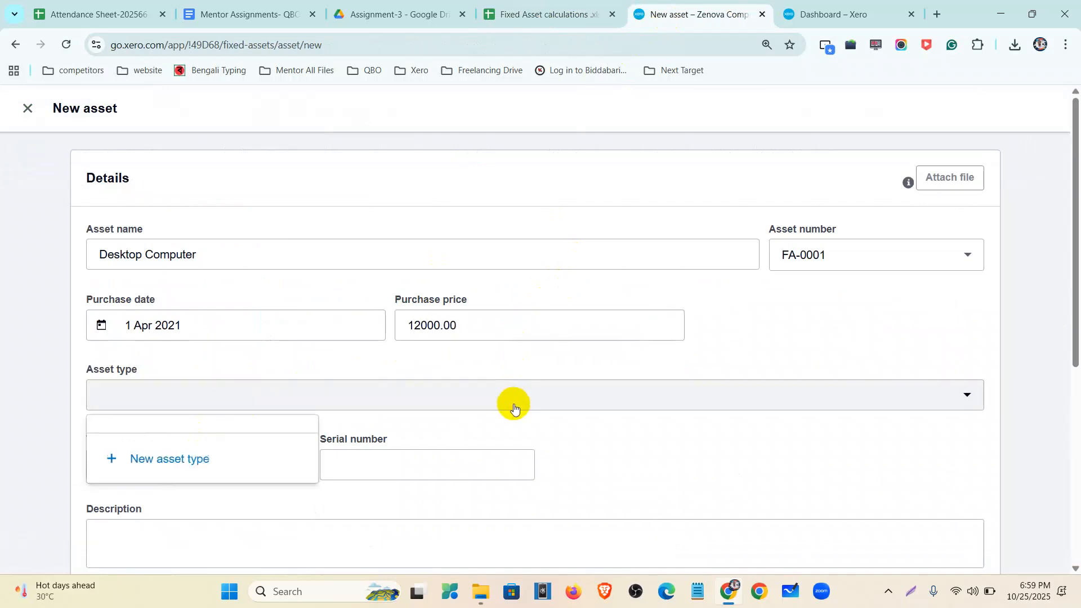
# Start a new asset type named Desktop Computer with asset account 652 - Desktop Computer and accumulated depreciation account 653 - Accumulated Depreciation-Desktop Computer.
pyautogui.click(169, 460)
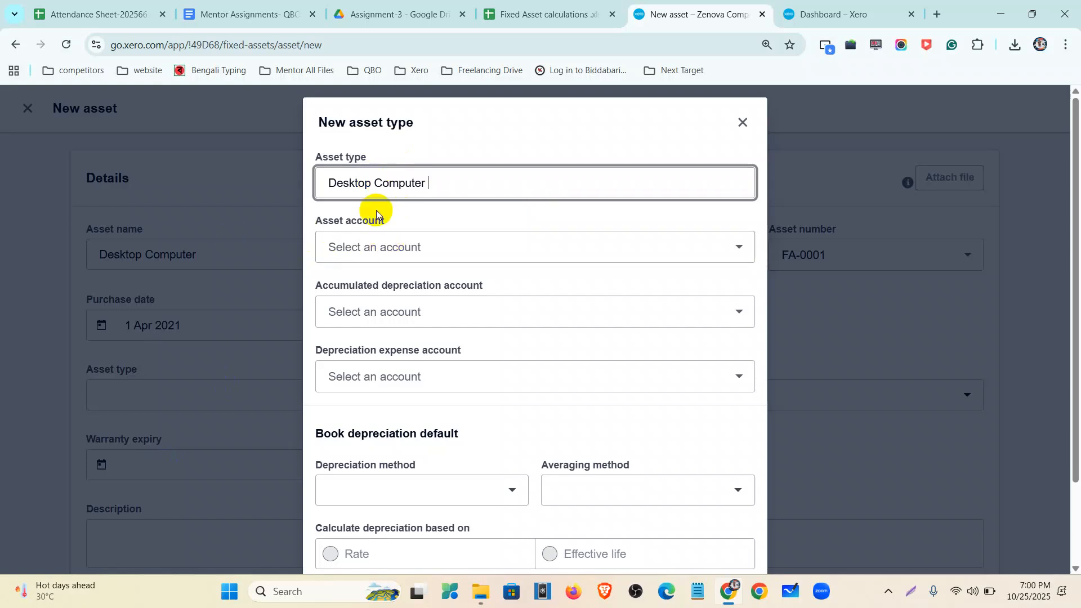
pyautogui.click(431, 251)
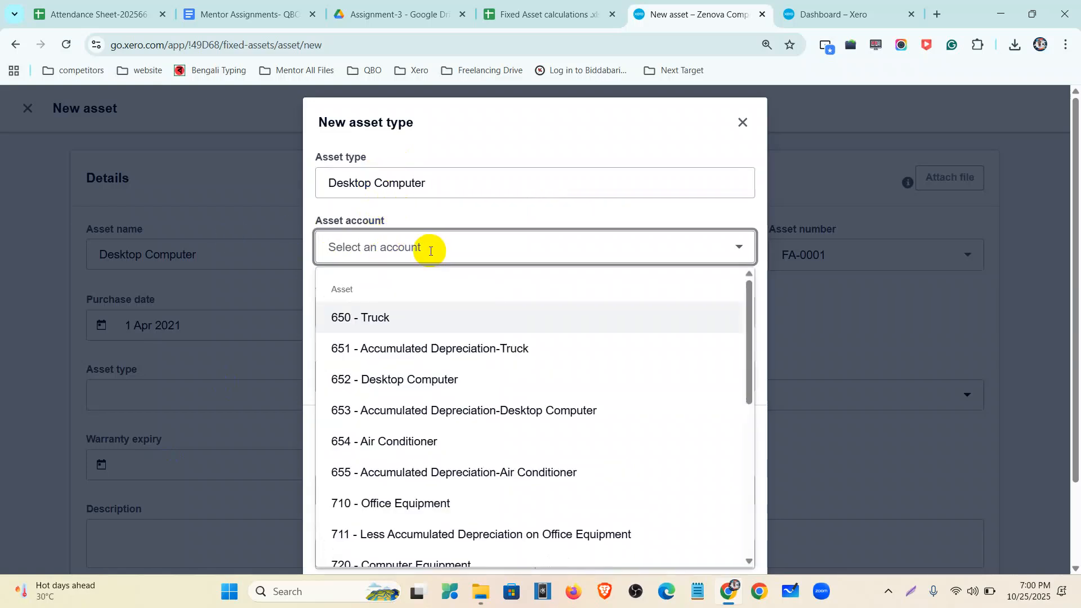
pyautogui.click(446, 379)
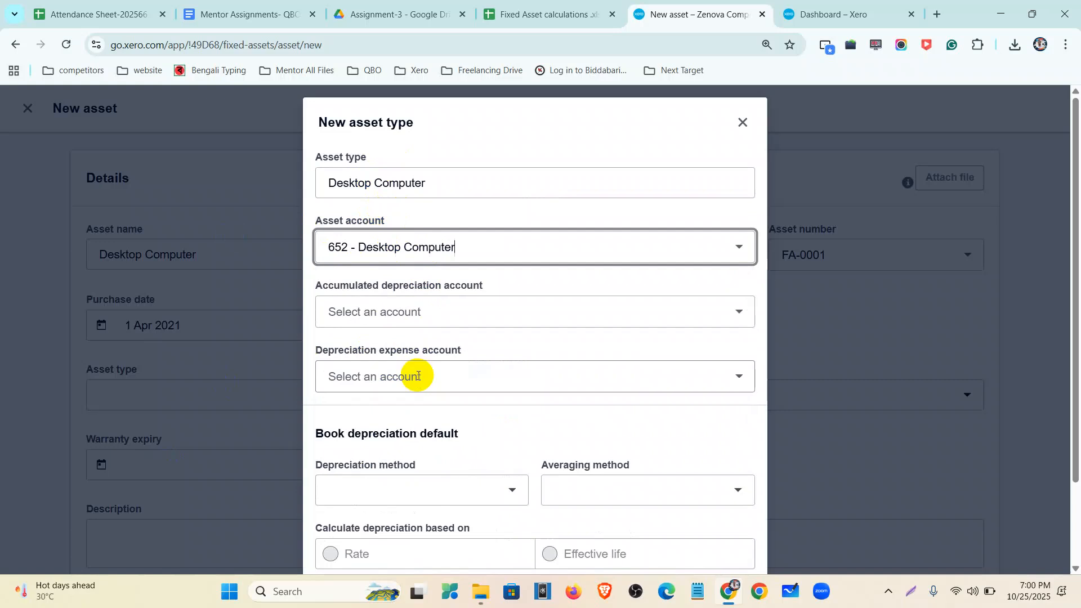
pyautogui.click(408, 312)
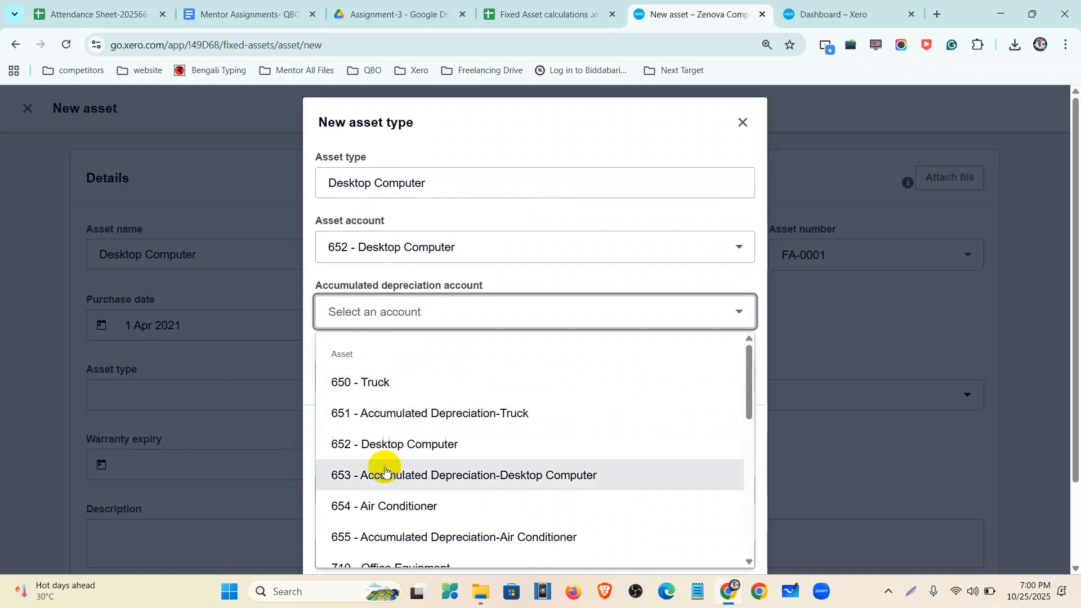
pyautogui.click(471, 486)
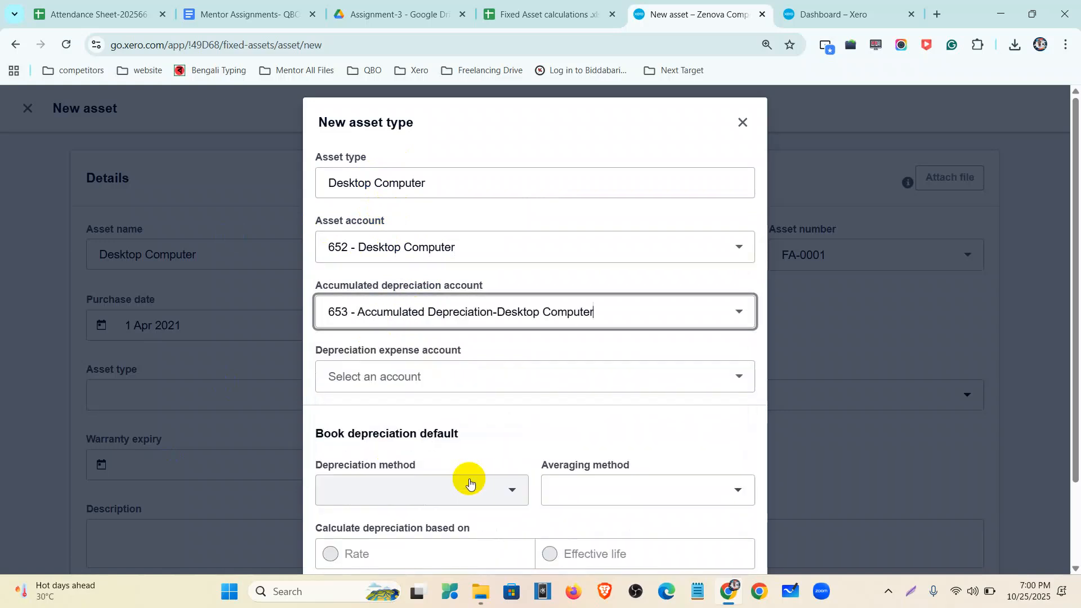
# Set the Desktop Computer asset type's depreciation expense account to 416 - Depreciation Expense and review the chosen accounts.
pyautogui.scroll(-1, 420, 338)
pyautogui.click(407, 301)
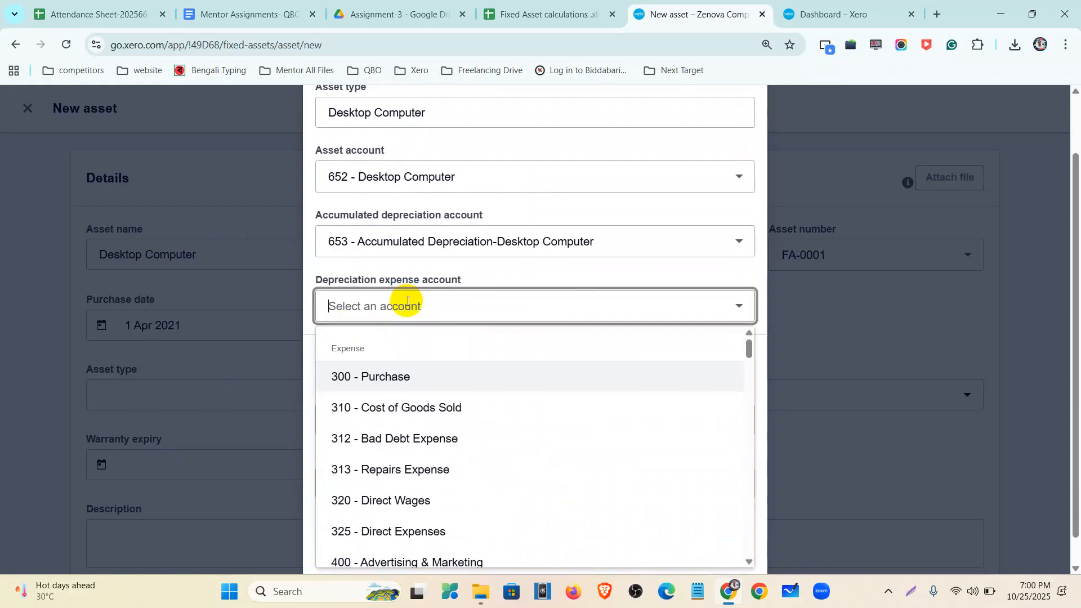
pyautogui.write('416')
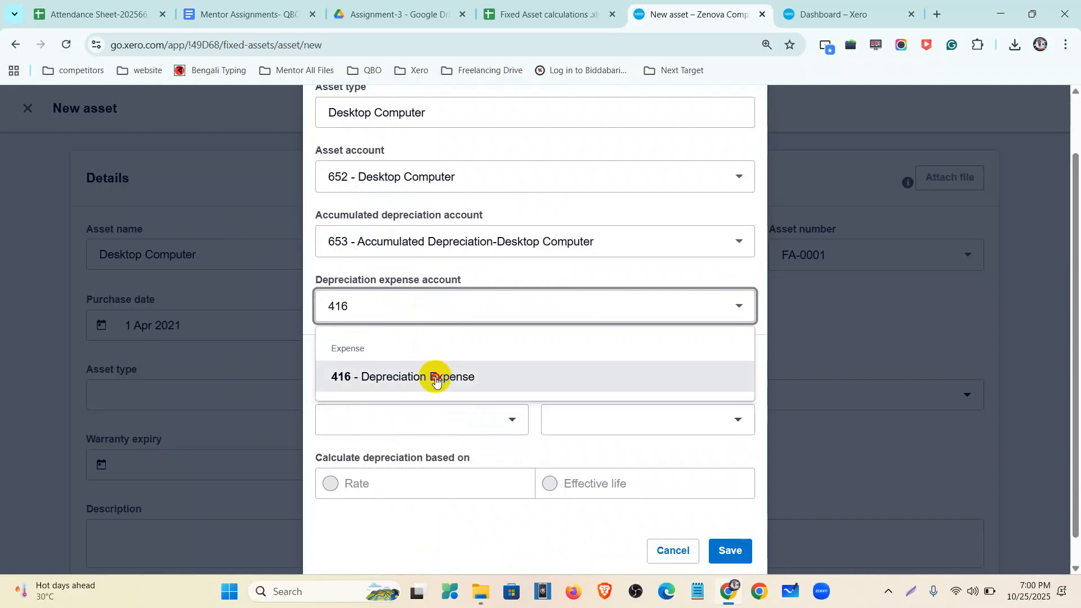
pyautogui.click(436, 382)
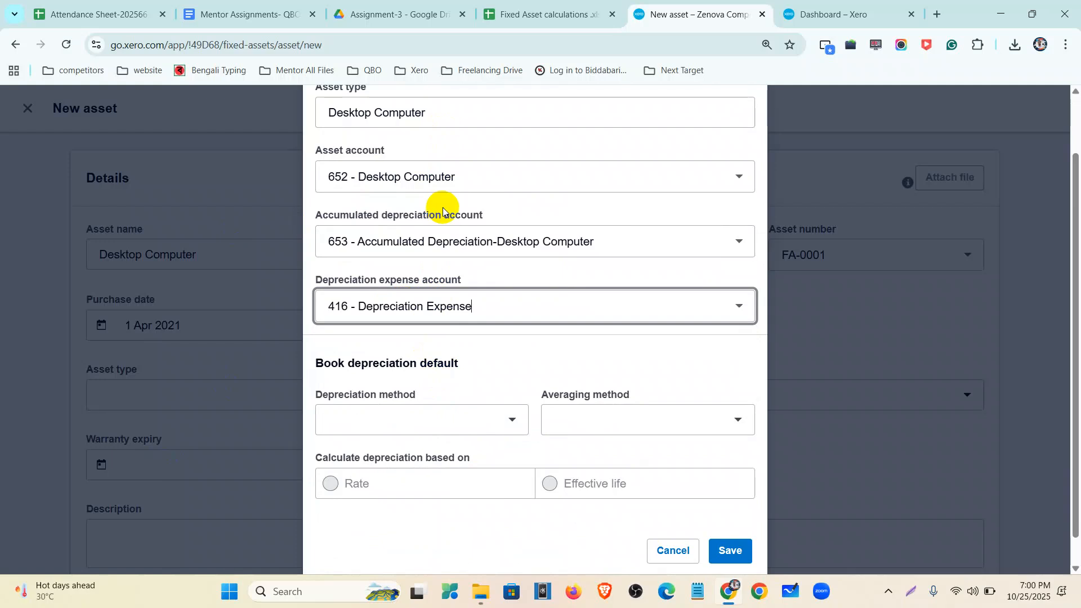
pyautogui.scroll(1, 501, 261)
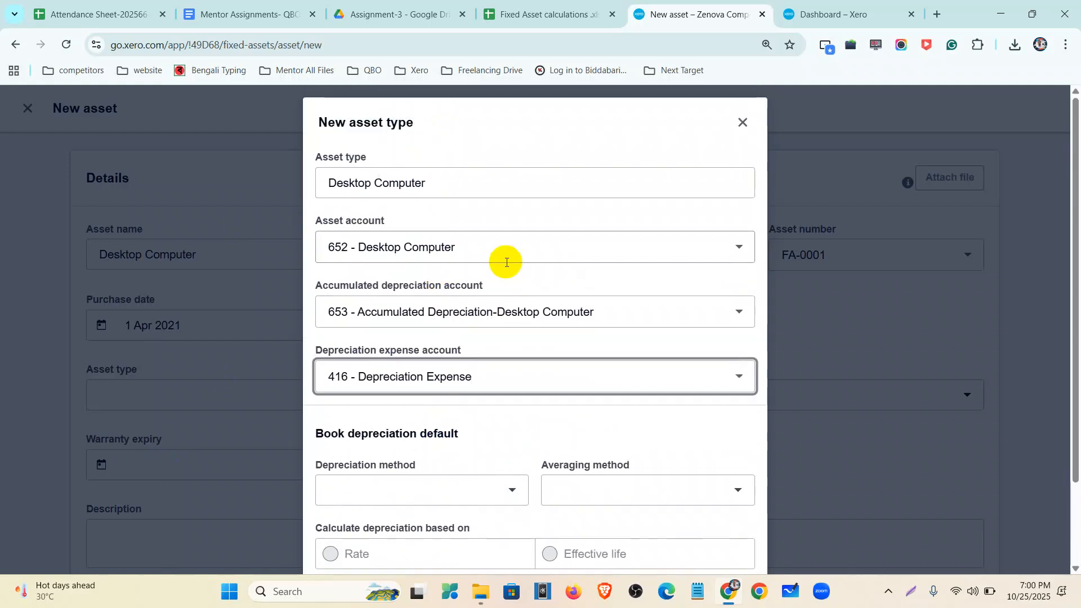
# Set the asset type's default depreciation method to Straight line and its averaging method to Actual days.
pyautogui.scroll(-2, 496, 259)
pyautogui.click(436, 403)
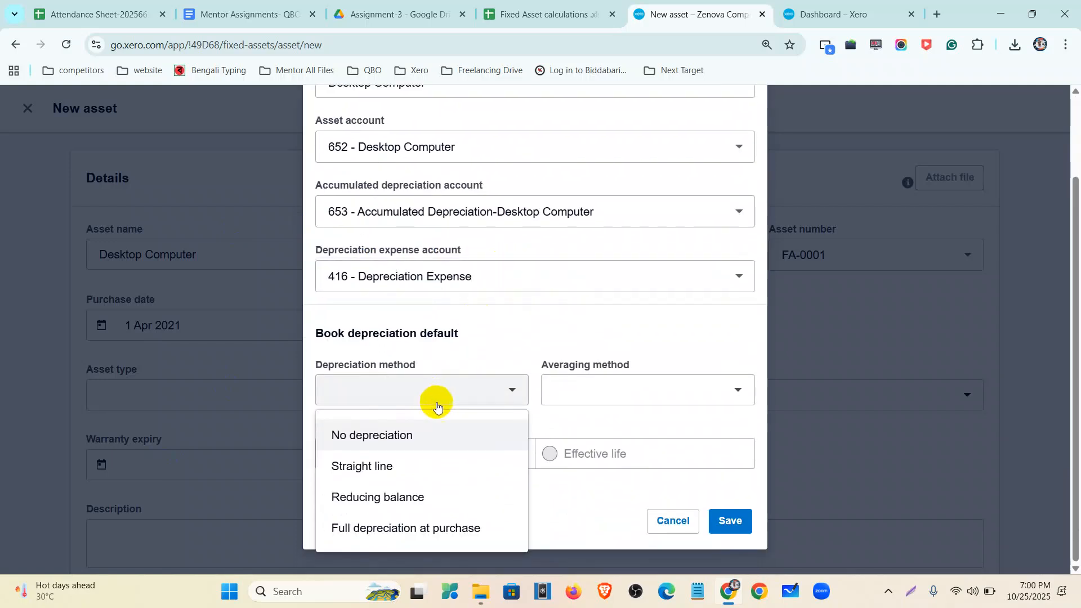
pyautogui.click(401, 467)
pyautogui.click(583, 383)
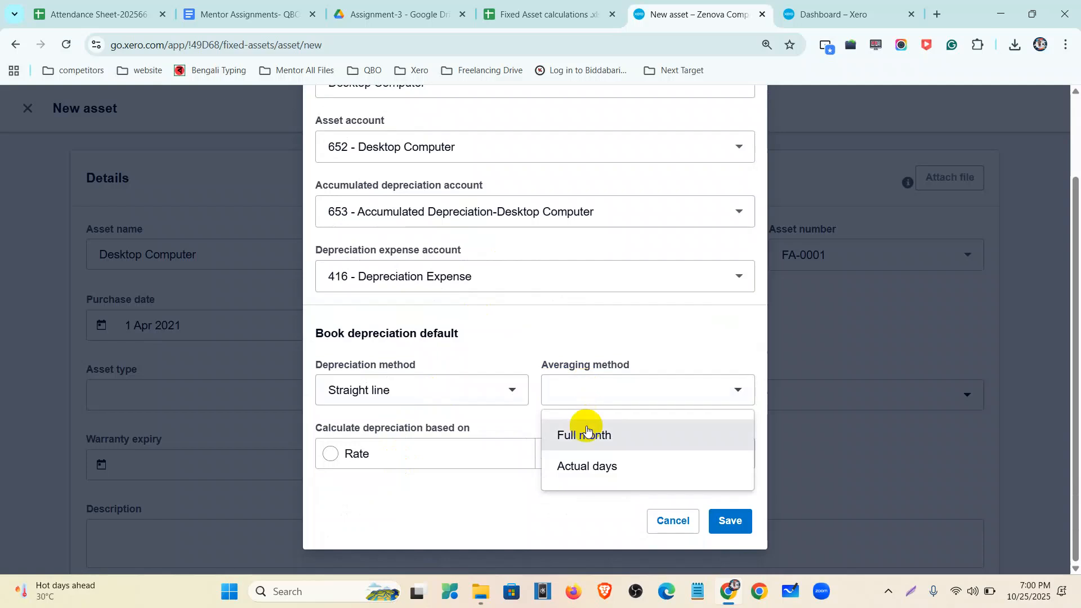
pyautogui.click(585, 472)
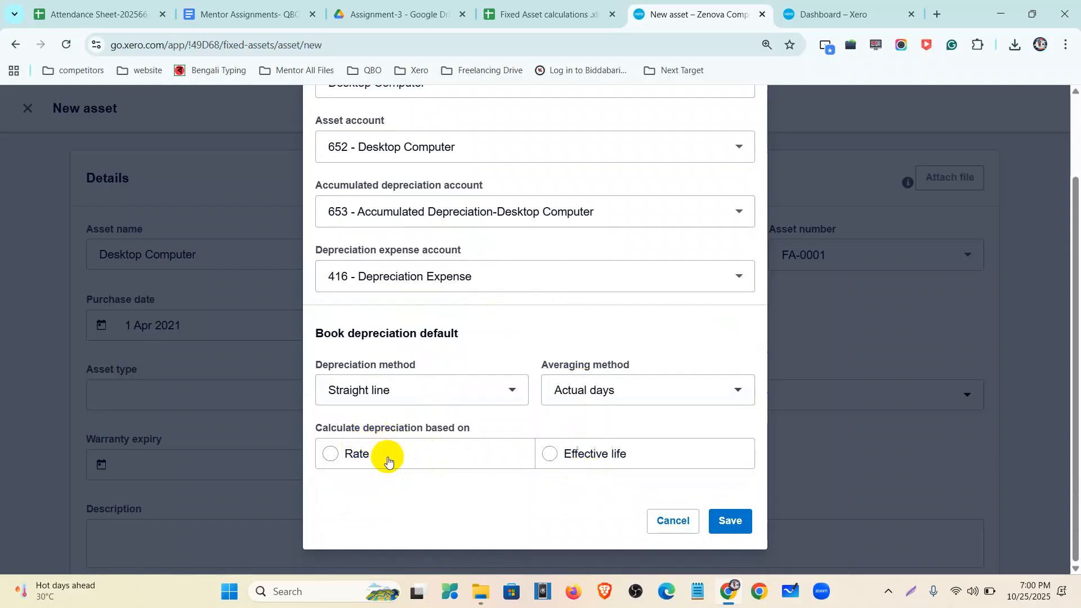
# Base depreciation on an effective life of 12 years, as listed in the Fixed Asset calculations spreadsheet, and save the asset type.
pyautogui.click(637, 466)
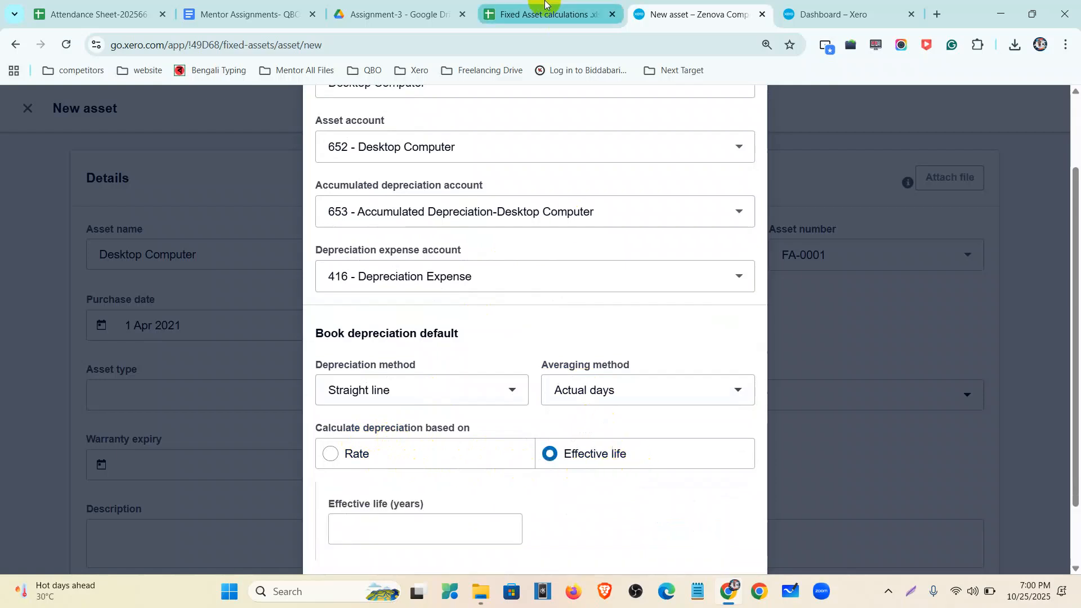
pyautogui.click(543, 15)
pyautogui.click(699, 14)
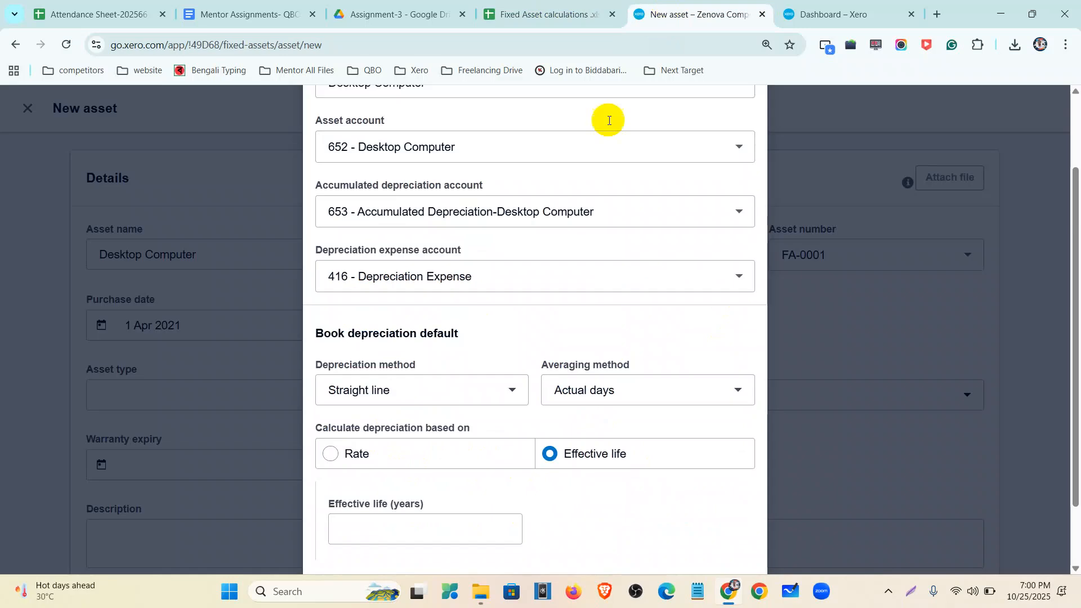
pyautogui.click(376, 527)
pyautogui.write('12')
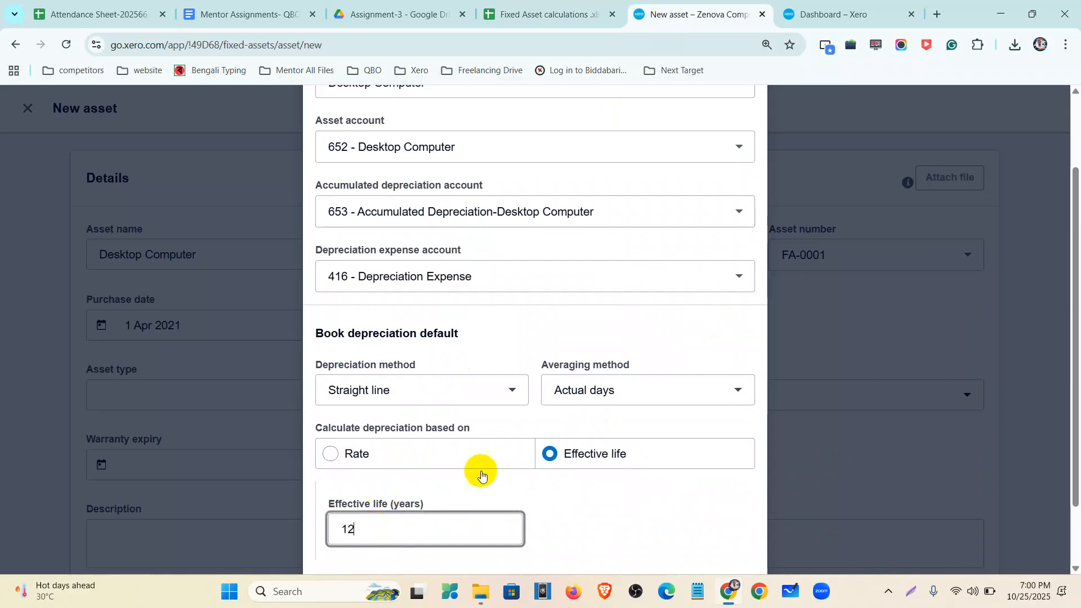
pyautogui.scroll(-2, 541, 395)
pyautogui.click(722, 525)
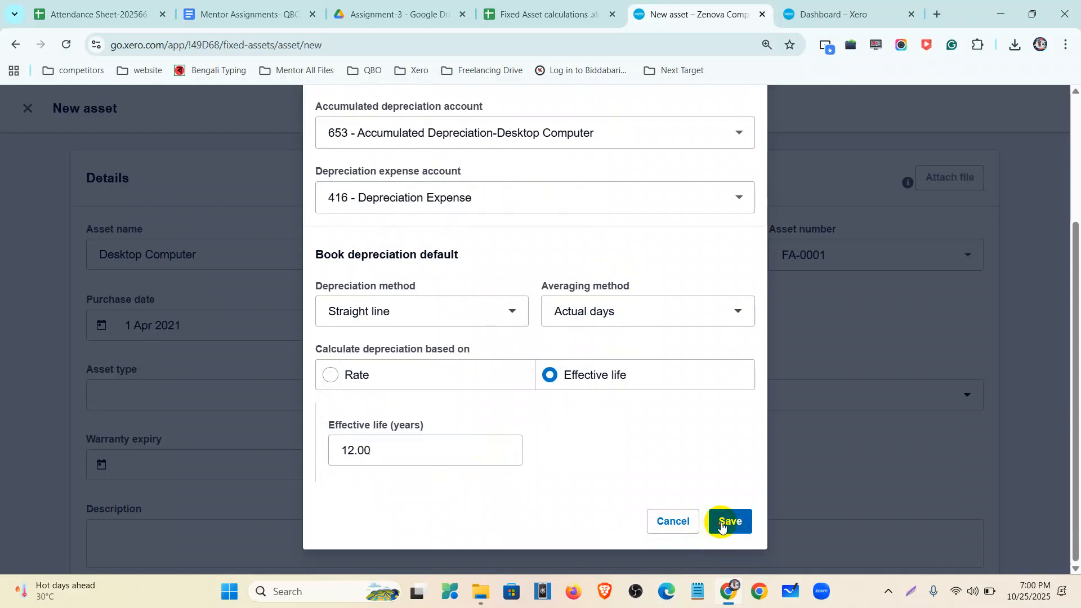
# Enter a residual value of 0 for the desktop computer, review its details and register the asset.
pyautogui.scroll(-3, 298, 389)
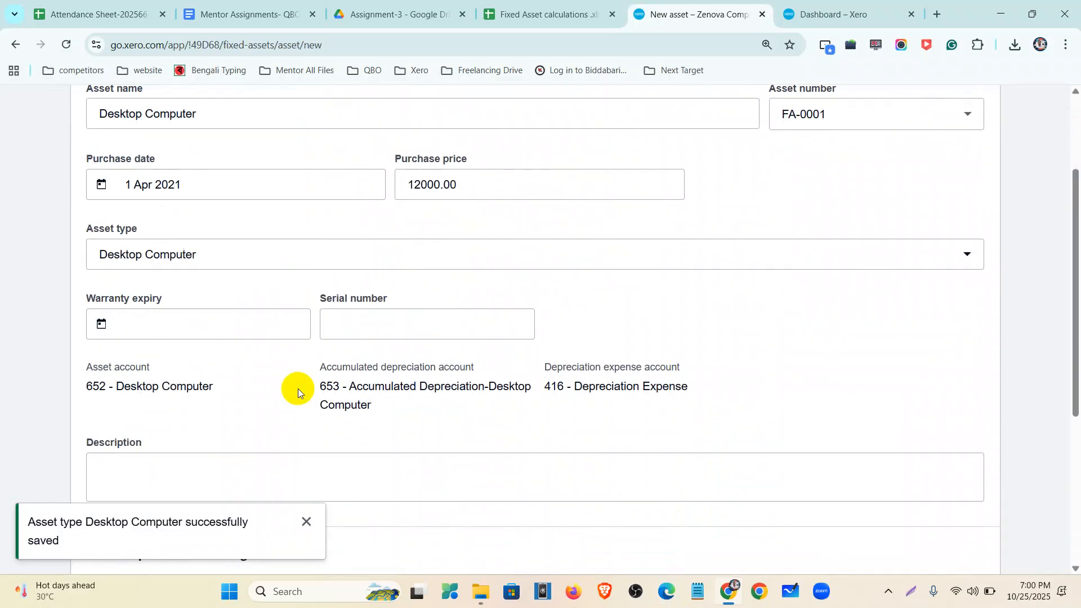
pyautogui.scroll(-1, 209, 299)
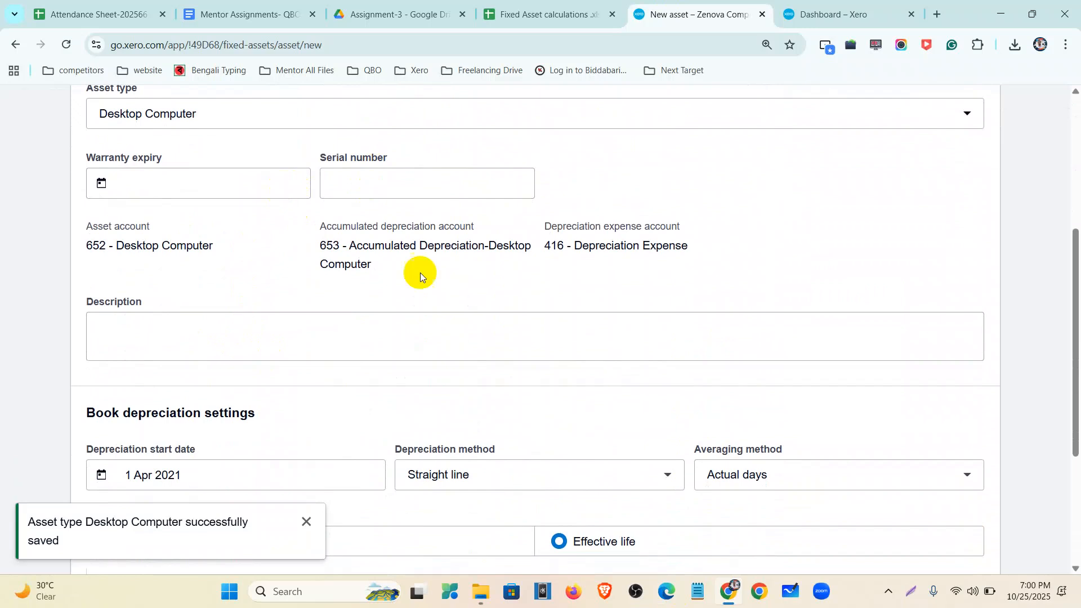
pyautogui.scroll(-3, 329, 334)
pyautogui.scroll(-1, 557, 337)
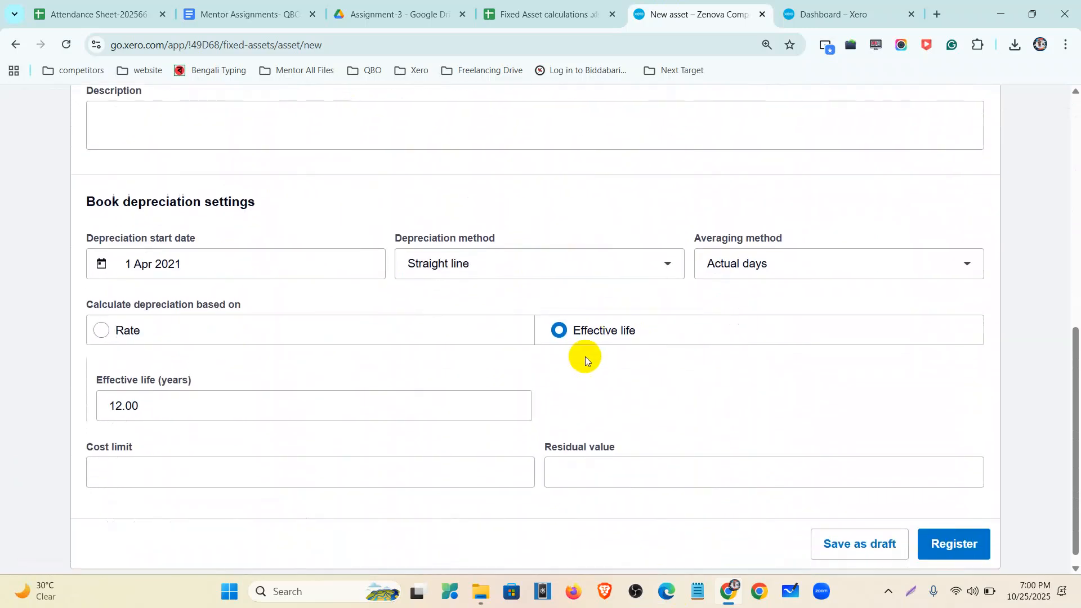
pyautogui.click(568, 468)
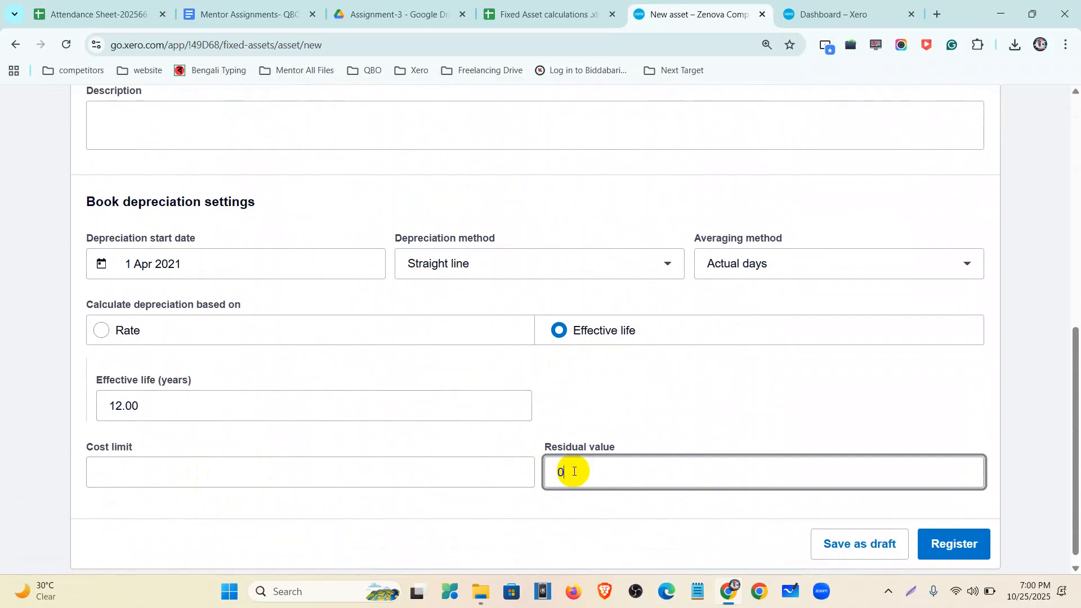
pyautogui.click(681, 422)
pyautogui.scroll(8, 681, 422)
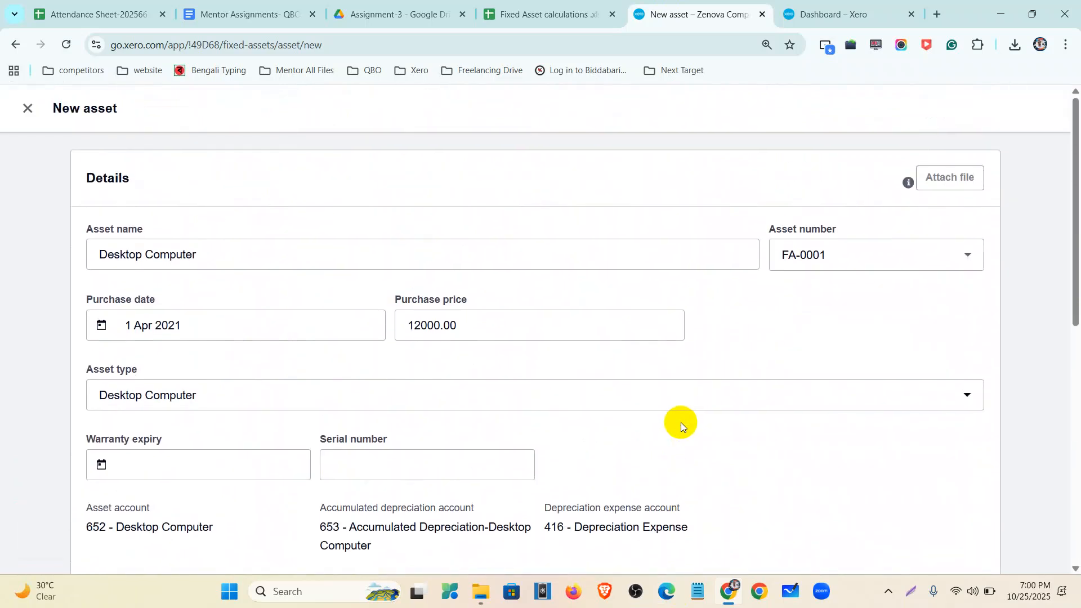
pyautogui.scroll(-10, 681, 422)
pyautogui.click(963, 539)
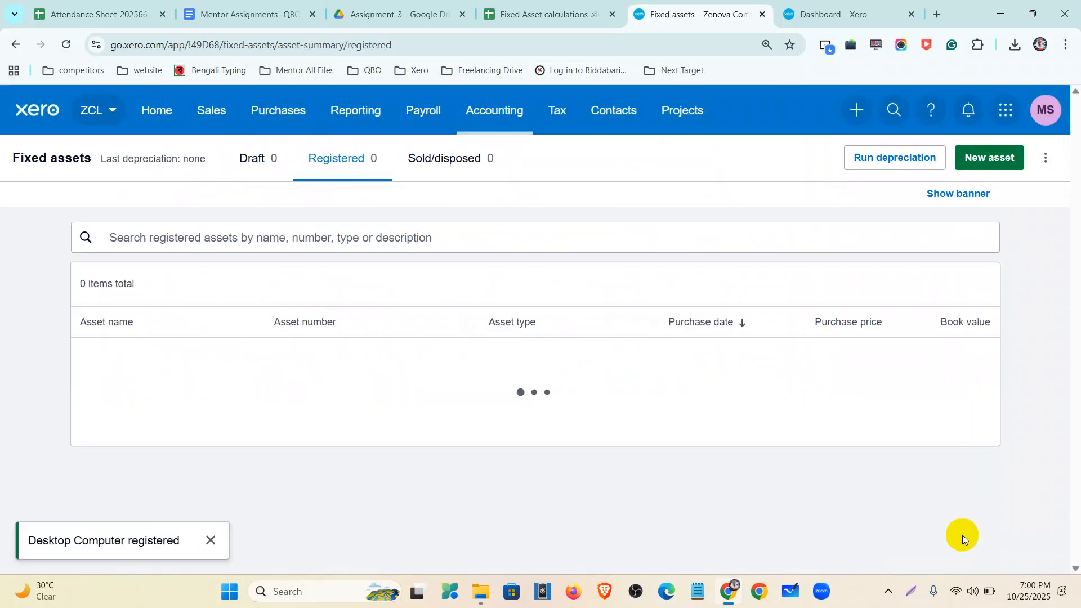
# Start another new fixed asset and name it Truck, copying the name from the Fixed Asset calculations spreadsheet.
pyautogui.click(1046, 161)
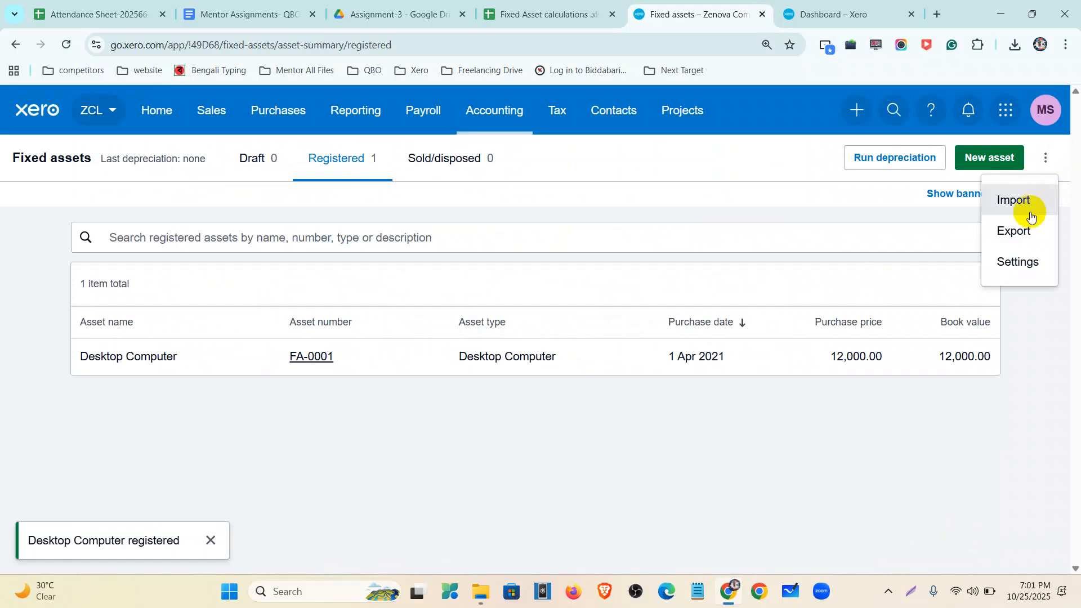
pyautogui.click(976, 157)
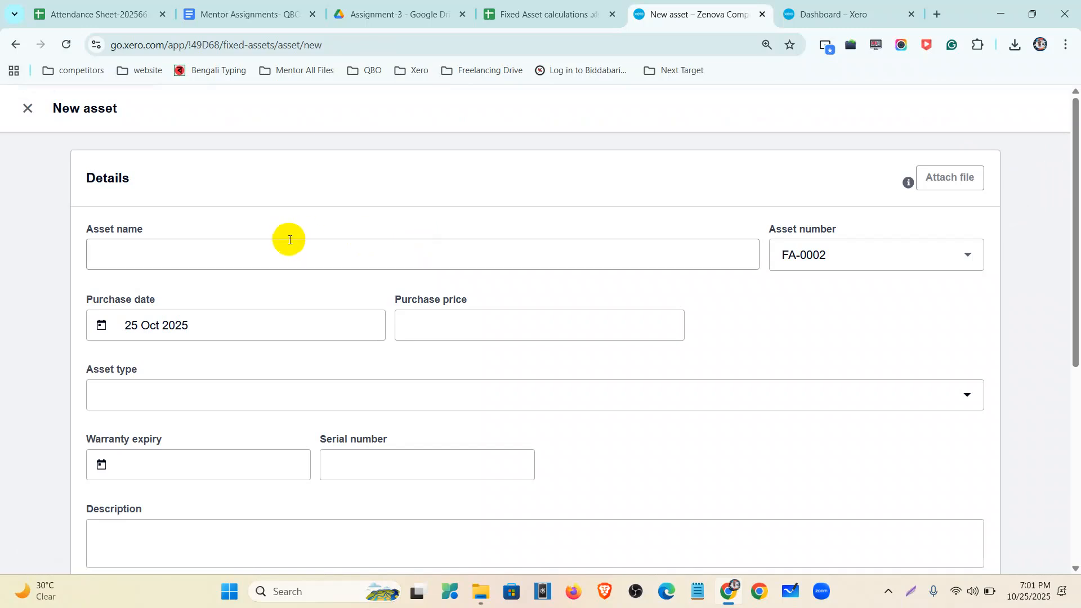
pyautogui.click(283, 252)
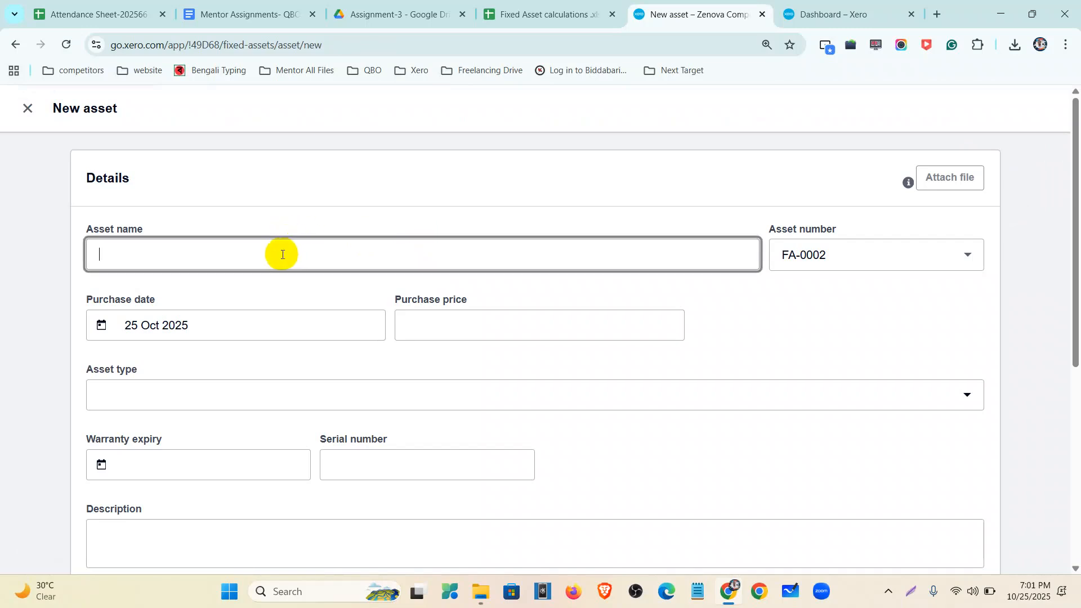
pyautogui.click(511, 6)
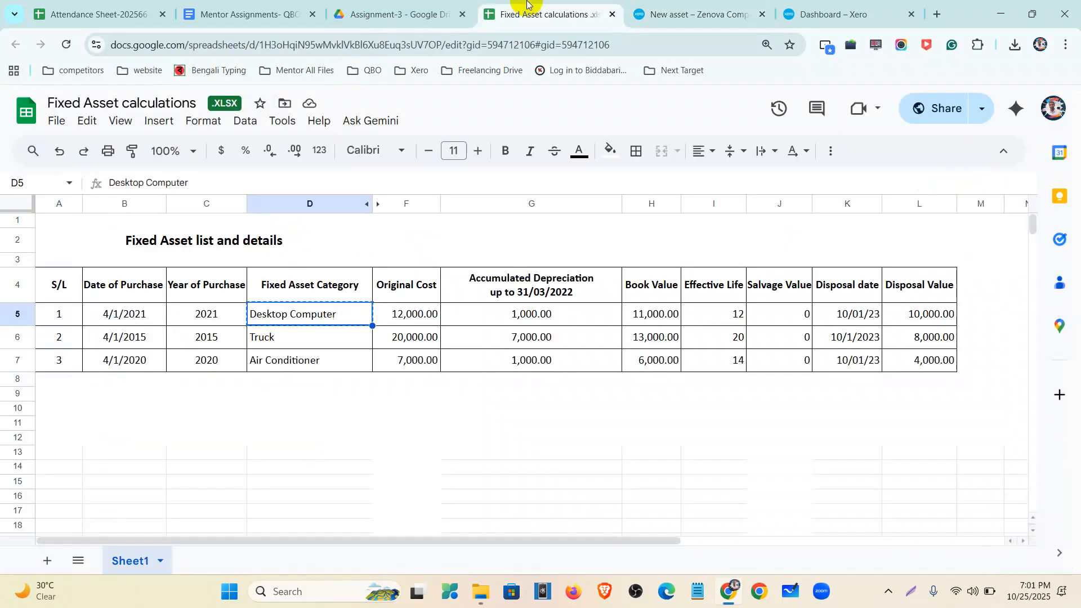
pyautogui.click(269, 340)
pyautogui.click(653, 13)
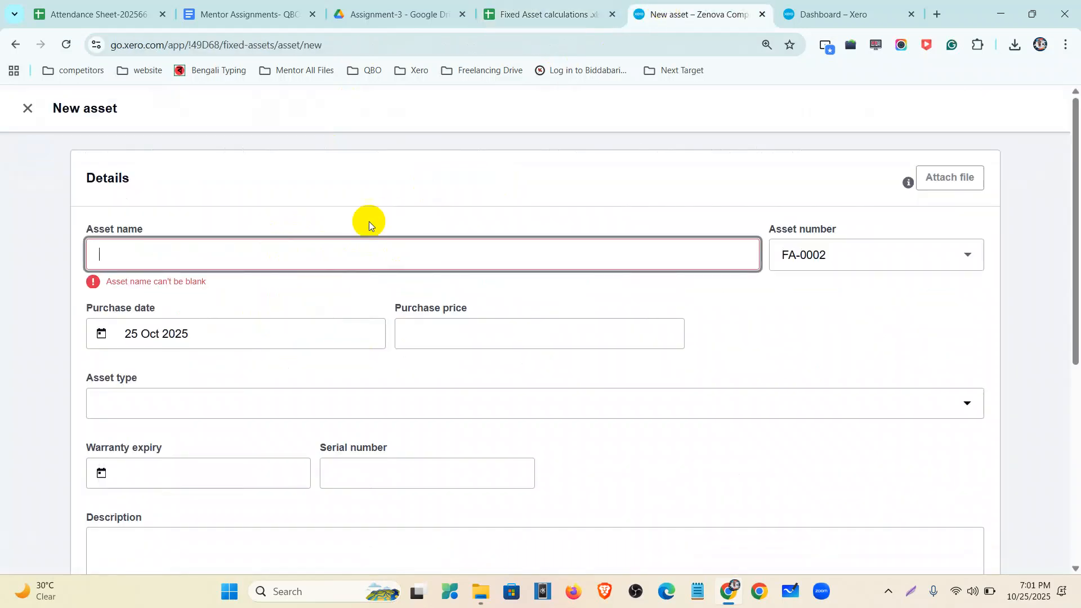
pyautogui.click(321, 252)
pyautogui.write('Truck')
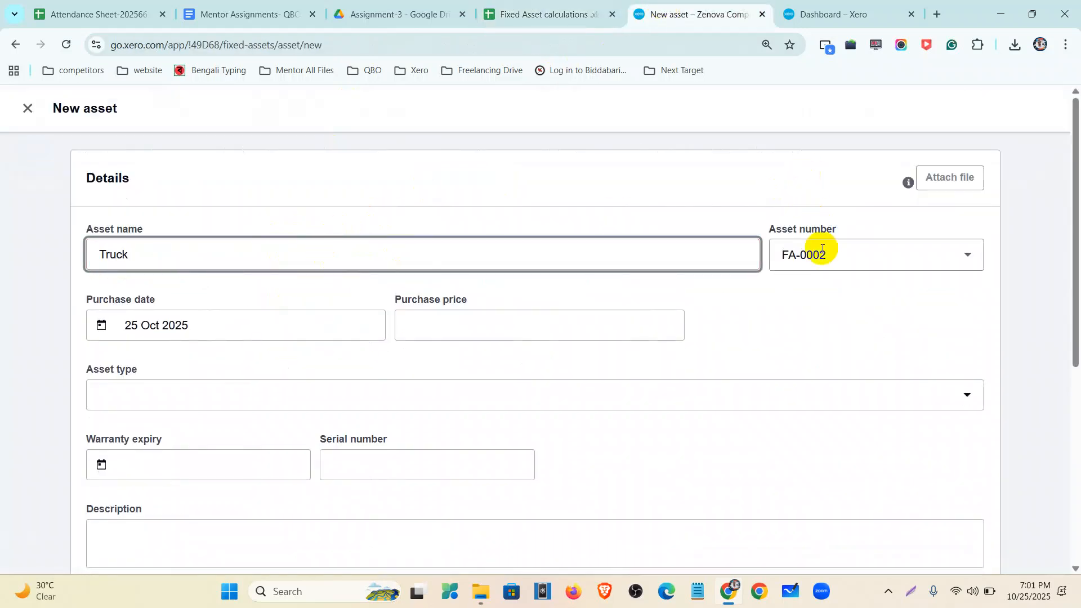
# Set the truck's purchase date to 1 Apr 2015.
pyautogui.click(293, 348)
pyautogui.click(273, 324)
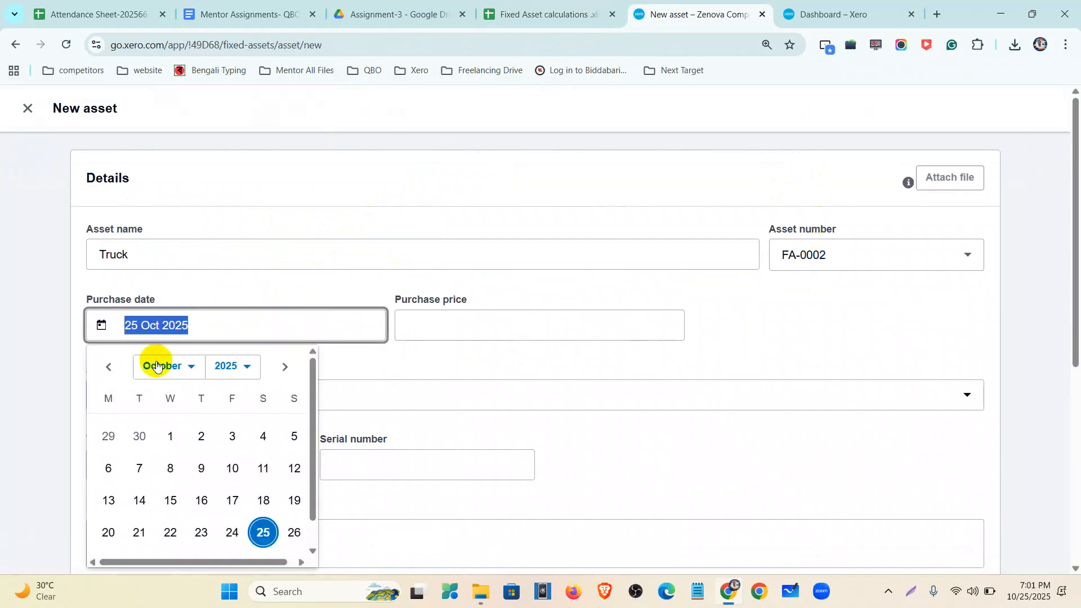
pyautogui.click(158, 366)
pyautogui.click(200, 210)
pyautogui.click(234, 366)
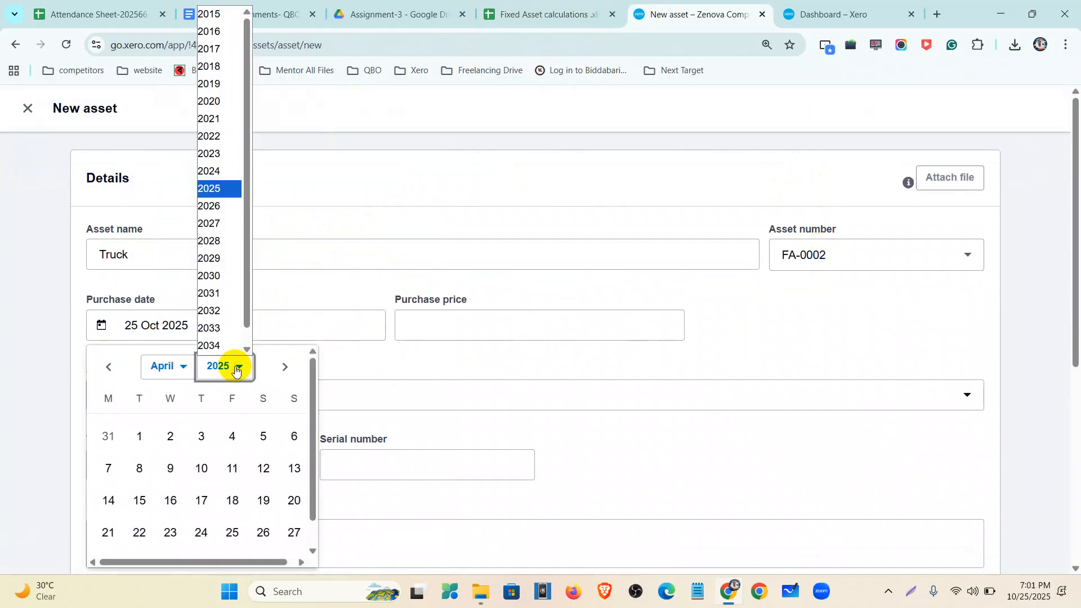
pyautogui.click(229, 33)
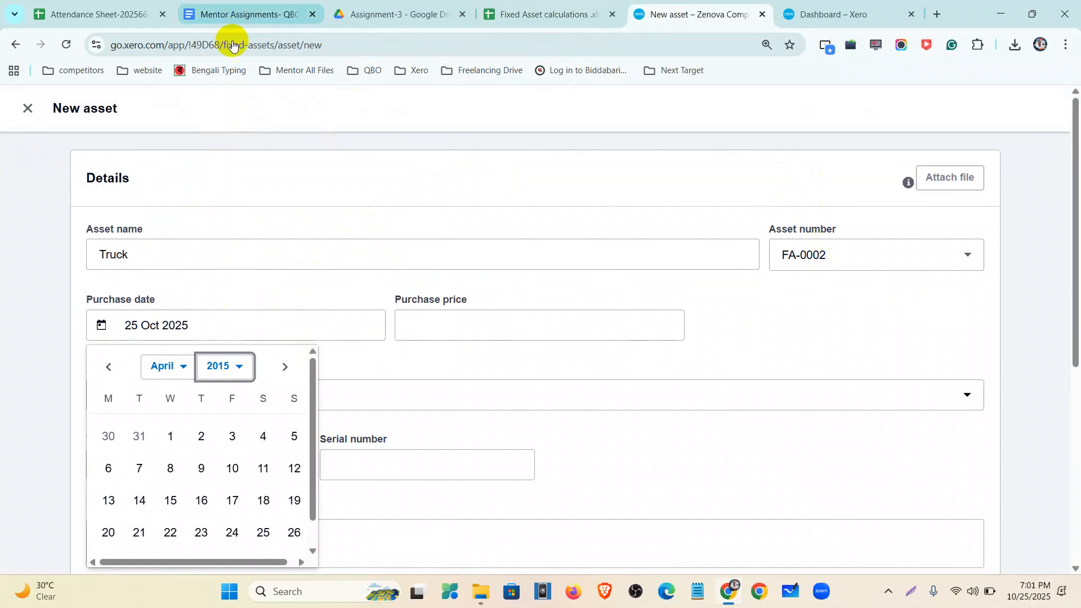
pyautogui.click(167, 446)
# Check the truck's original cost in the spreadsheet, enter 20000 as the purchase price and open the asset type choices.
pyautogui.scroll(-3, 345, 337)
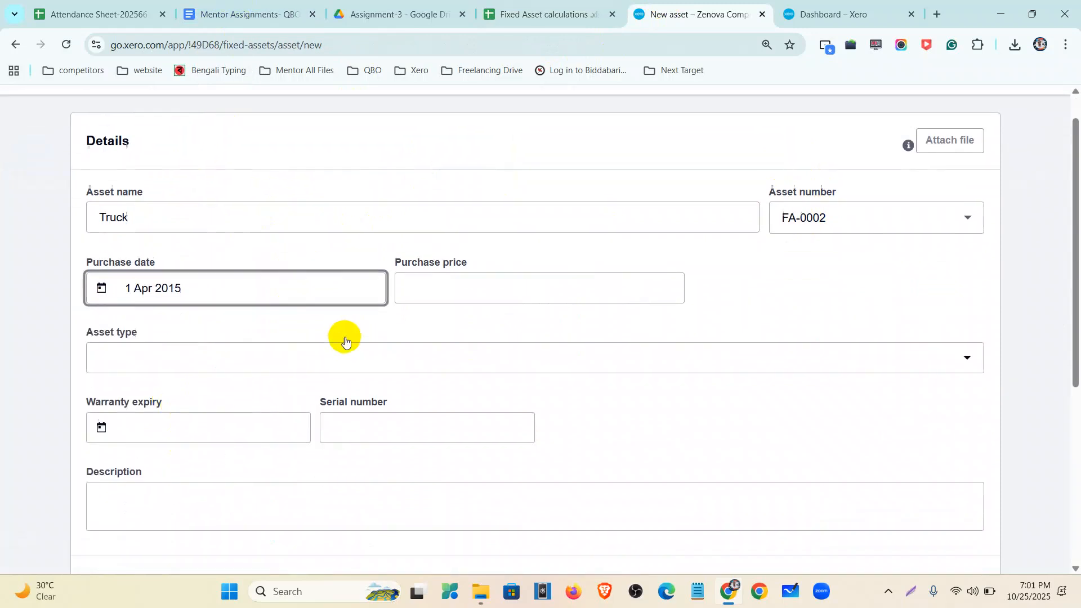
pyautogui.click(430, 183)
pyautogui.click(523, 22)
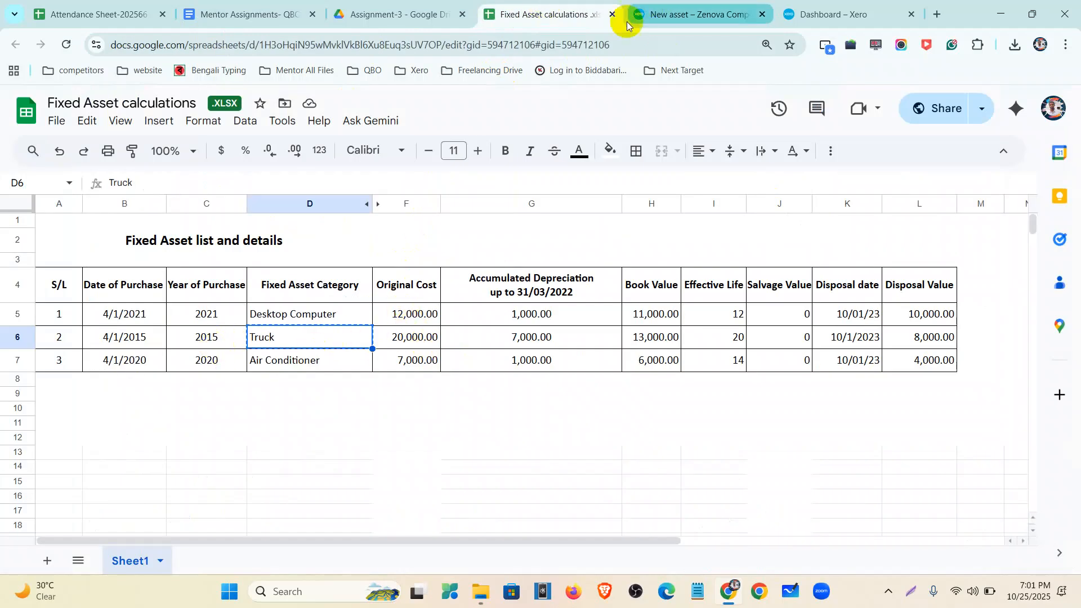
pyautogui.click(670, 14)
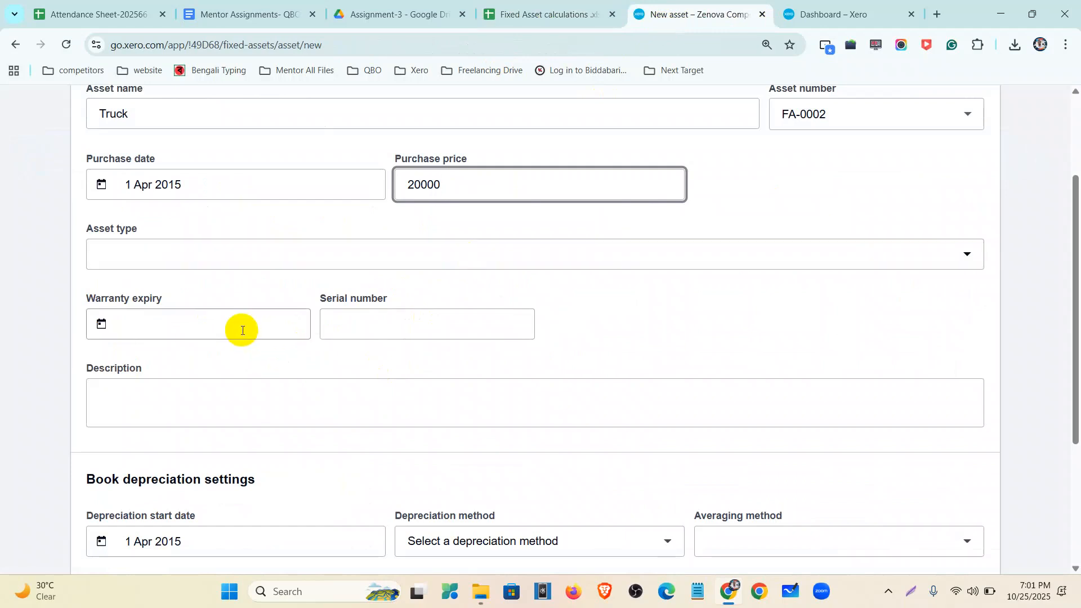
pyautogui.click(309, 255)
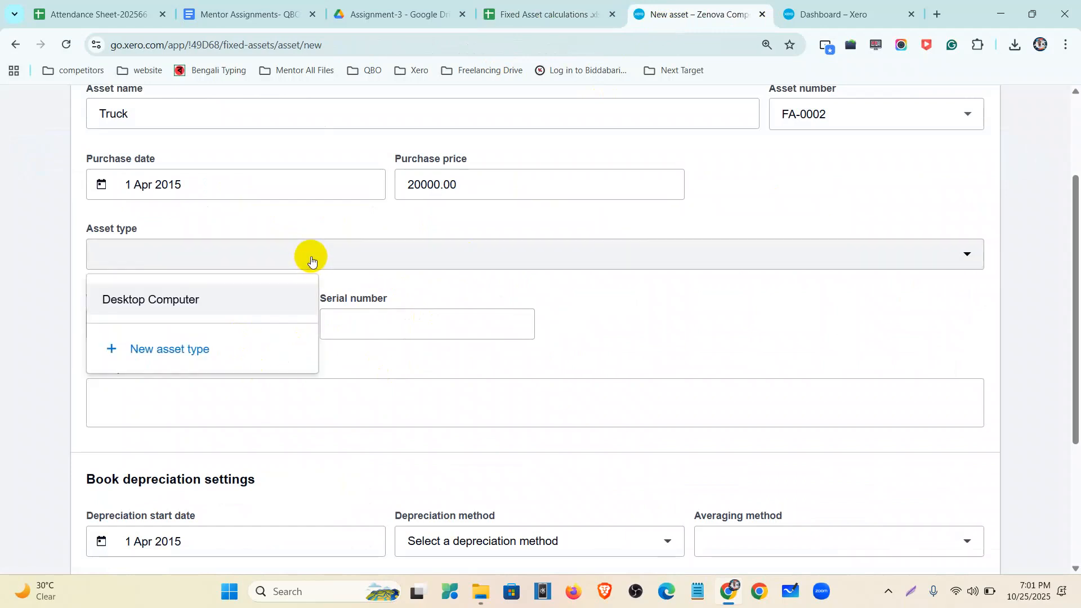
# Create a new asset type named Truck for the asset and assign 650 - Truck as its asset account.
pyautogui.click(172, 357)
pyautogui.click(373, 177)
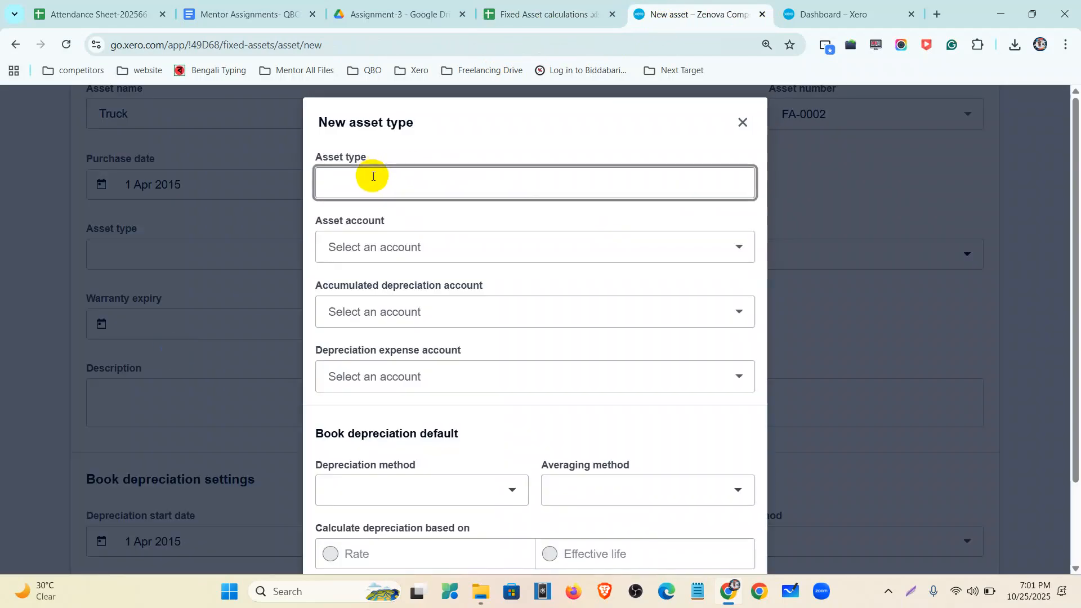
pyautogui.click(406, 249)
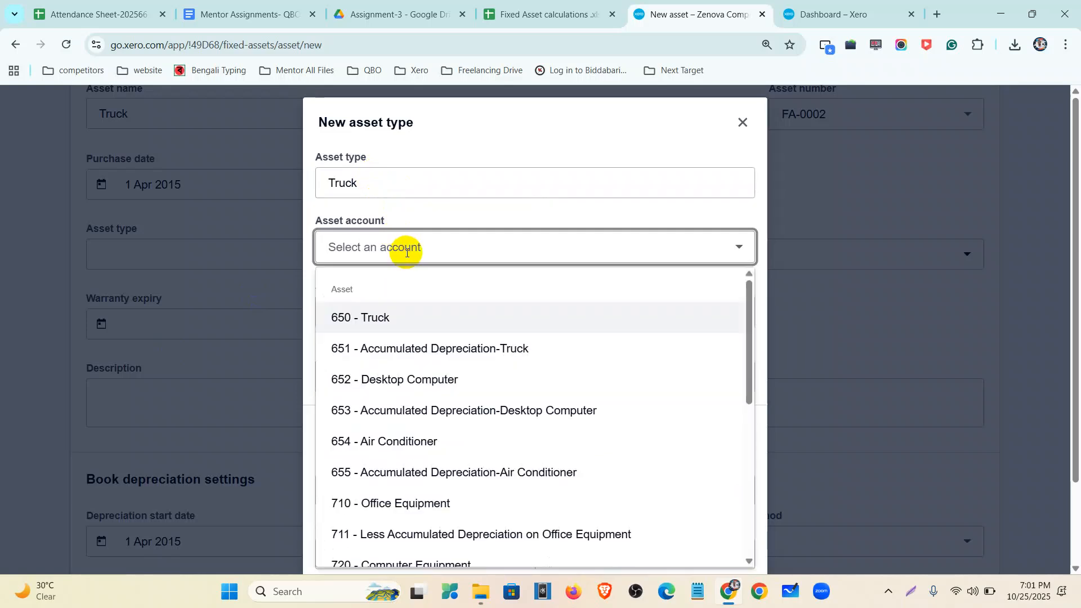
pyautogui.write('Truck')
pyautogui.click(399, 313)
# Set the Truck type's accumulated depreciation account to 651 - Accumulated Depreciation-Truck and its depreciation expense account to 416 - Depreciation Expense.
pyautogui.click(392, 310)
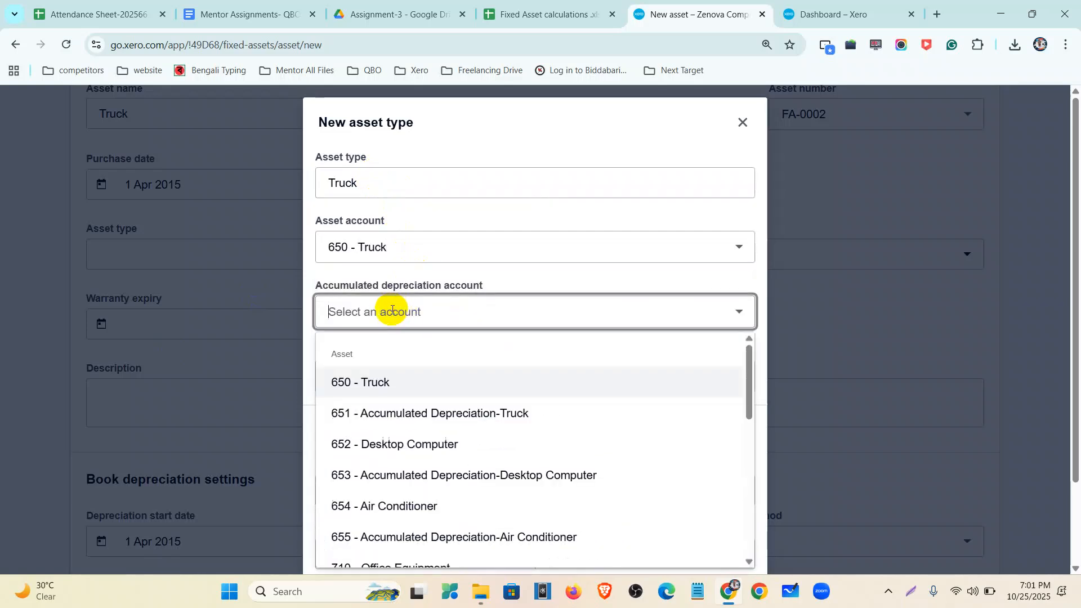
pyautogui.write('651')
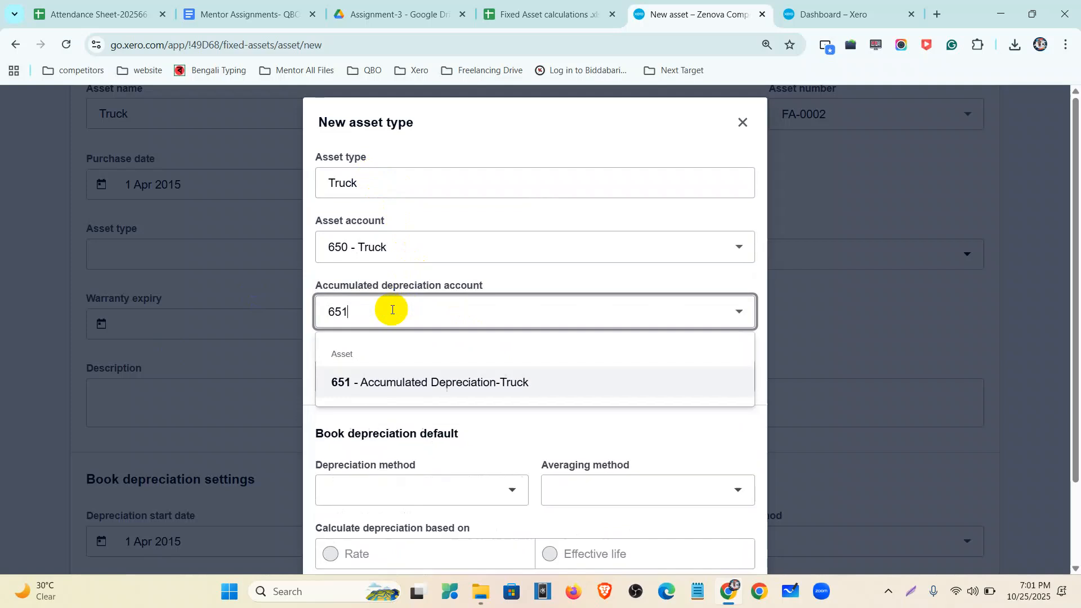
pyautogui.click(399, 379)
pyautogui.click(369, 376)
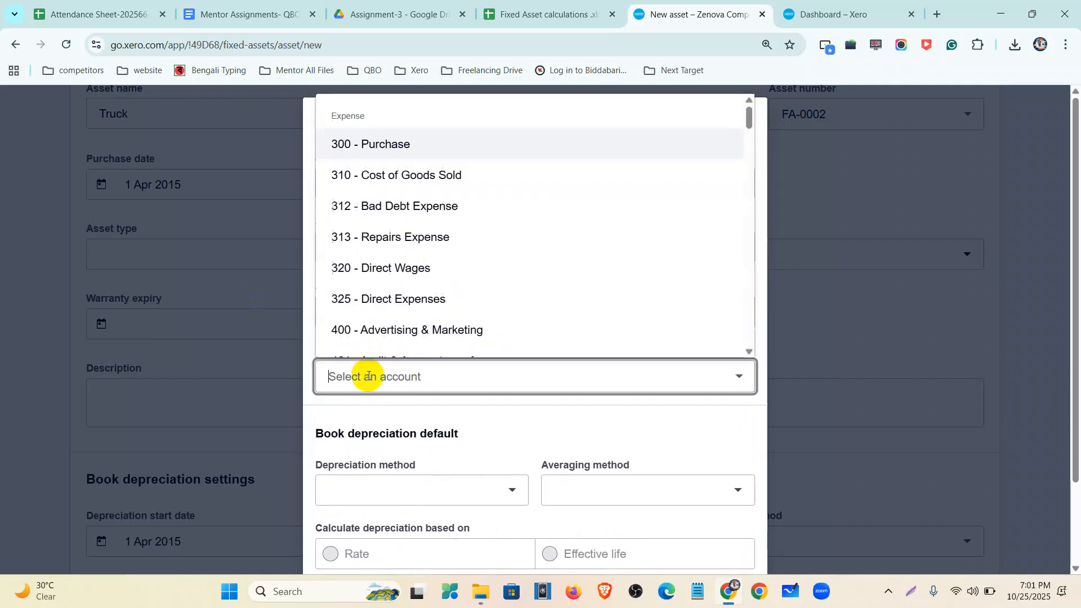
pyautogui.write('416')
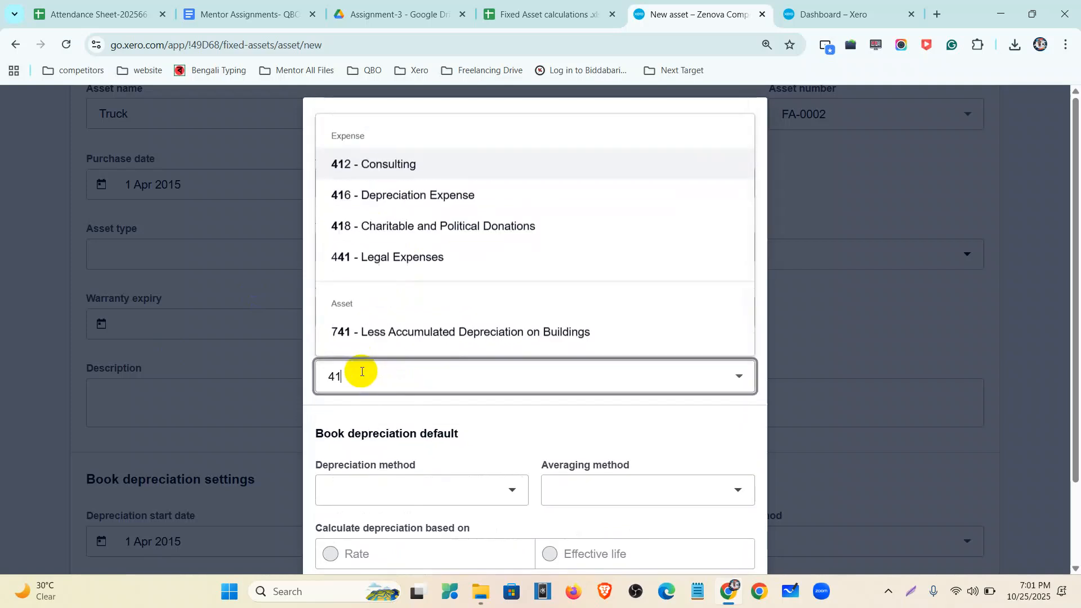
pyautogui.click(363, 447)
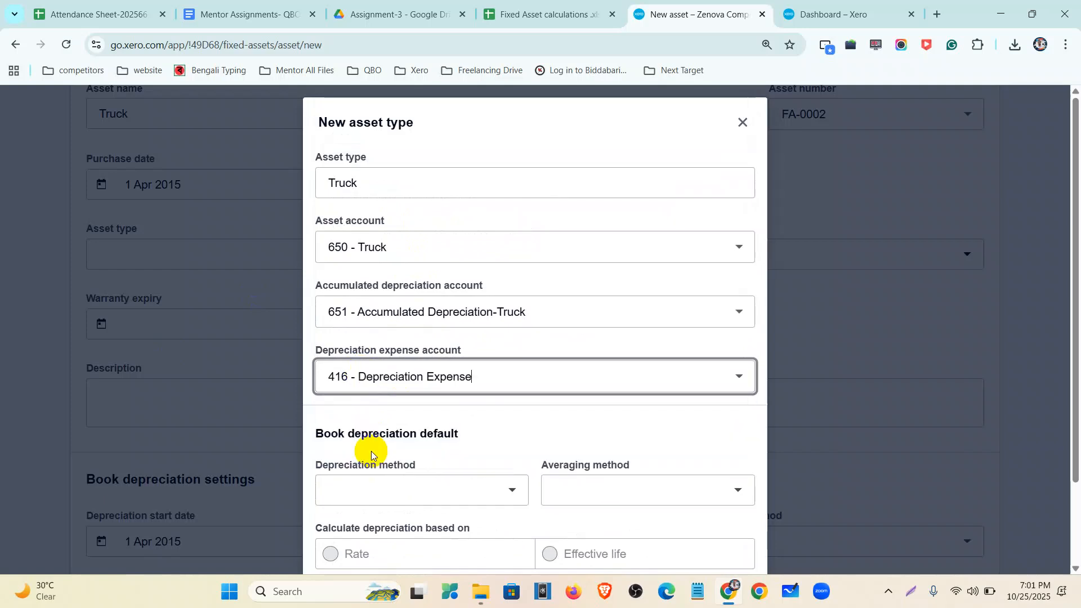
# Set the Truck type's default depreciation method to Straight line and averaging method to Actual days.
pyautogui.scroll(-2, 387, 434)
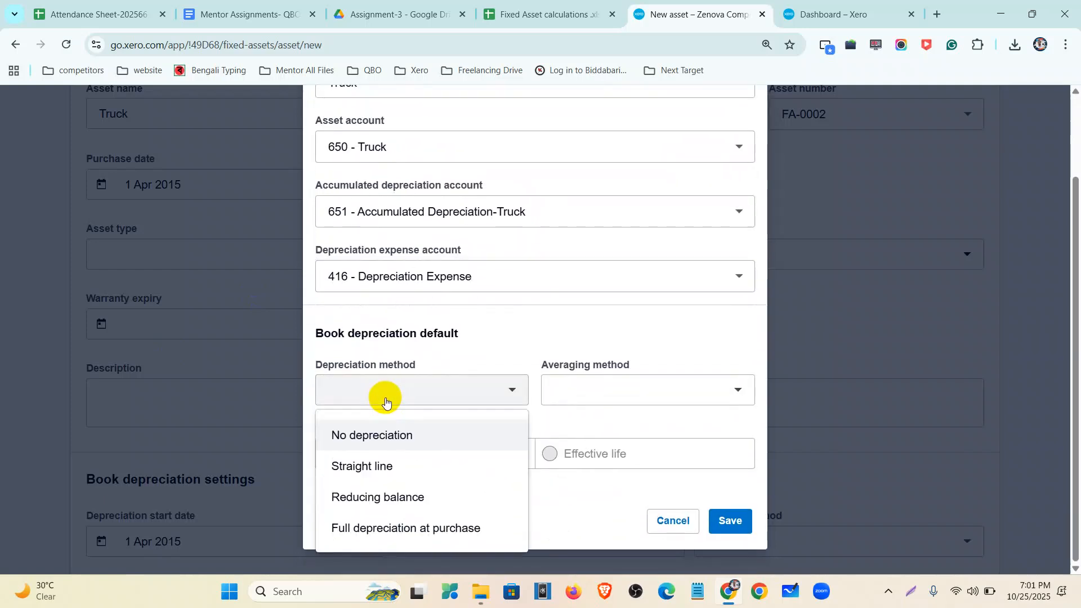
pyautogui.click(383, 465)
pyautogui.click(622, 394)
pyautogui.click(613, 471)
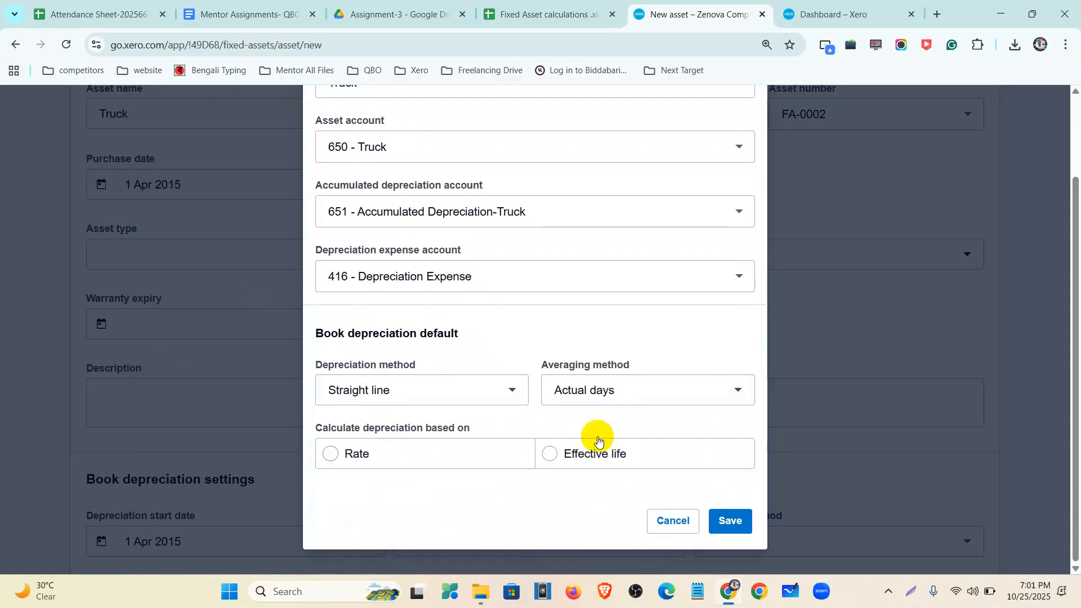
# Check the truck's effective life in the spreadsheet, base depreciation on an effective life of 20 years and save the asset type.
pyautogui.click(547, 14)
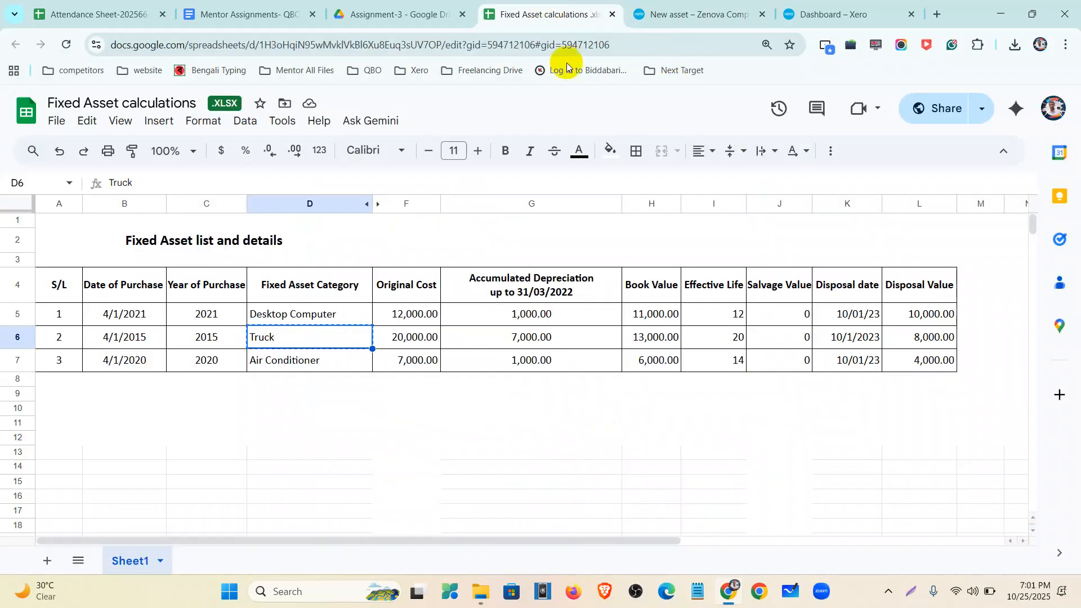
pyautogui.click(672, 6)
pyautogui.click(552, 455)
pyautogui.scroll(-2, 437, 447)
pyautogui.click(437, 458)
pyautogui.write('20')
pyautogui.click(596, 466)
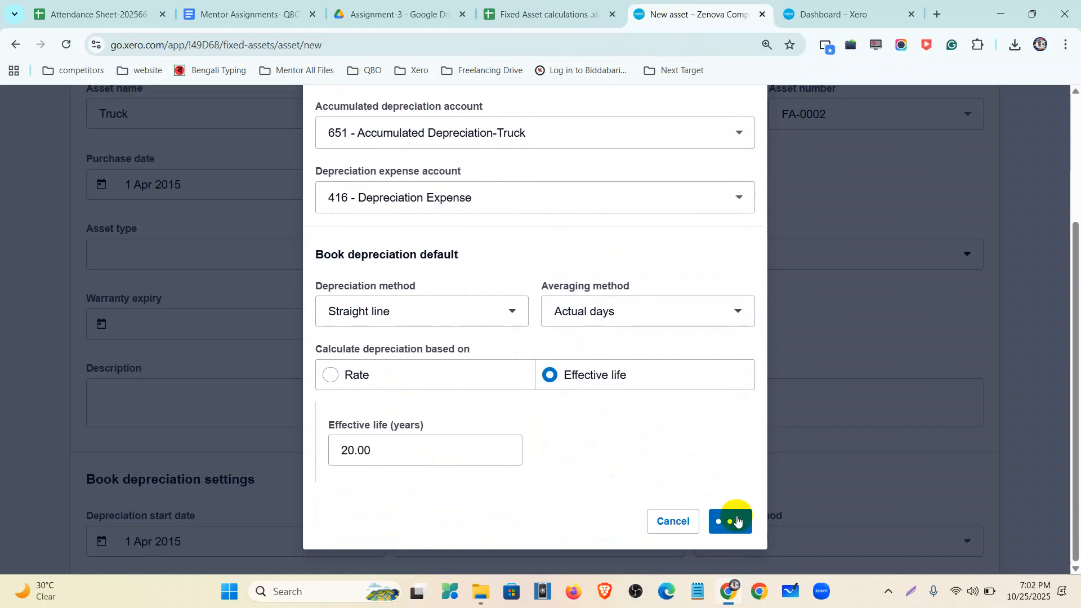
# Enter a residual value of 0 for the truck and register the asset.
pyautogui.scroll(-5, 635, 437)
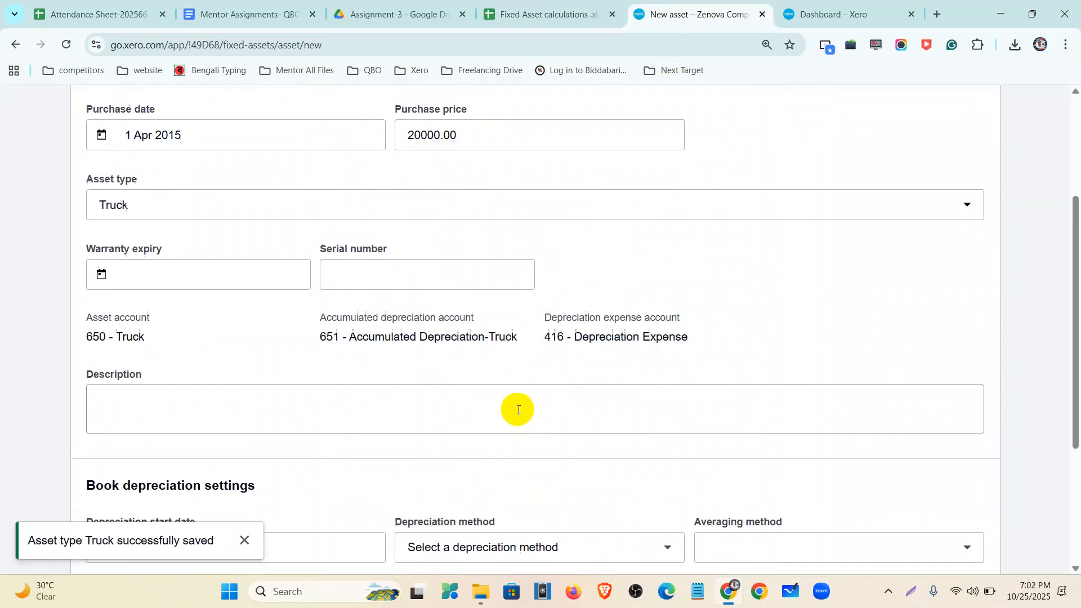
pyautogui.scroll(-2, 563, 403)
pyautogui.click(565, 463)
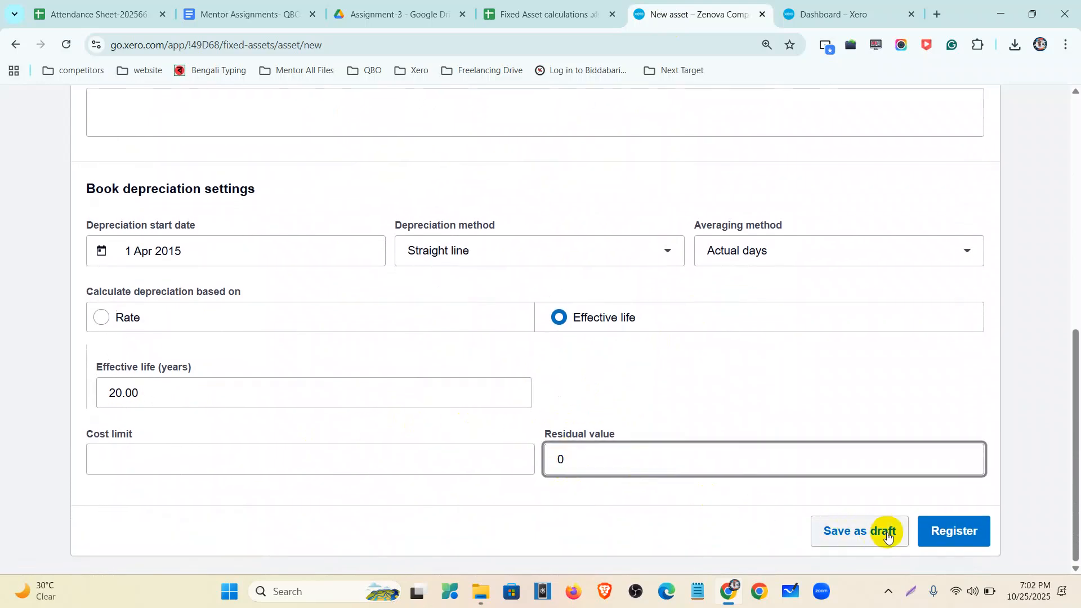
pyautogui.click(936, 538)
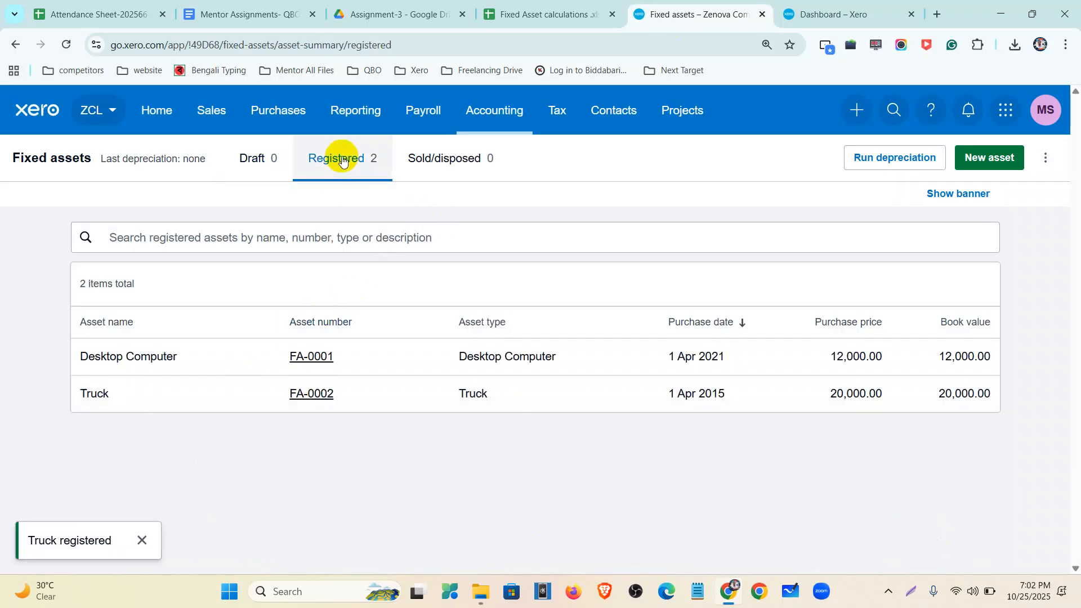
# Start another new fixed asset and name it Air Conditioner, copying the name from the Fixed Asset calculations spreadsheet.
pyautogui.click(989, 163)
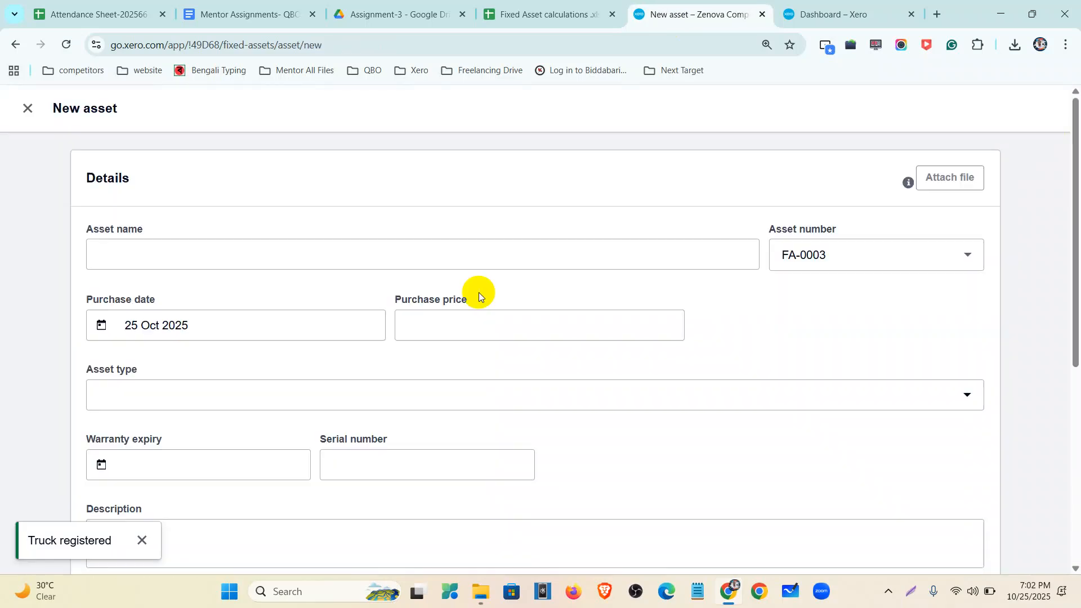
pyautogui.click(524, 13)
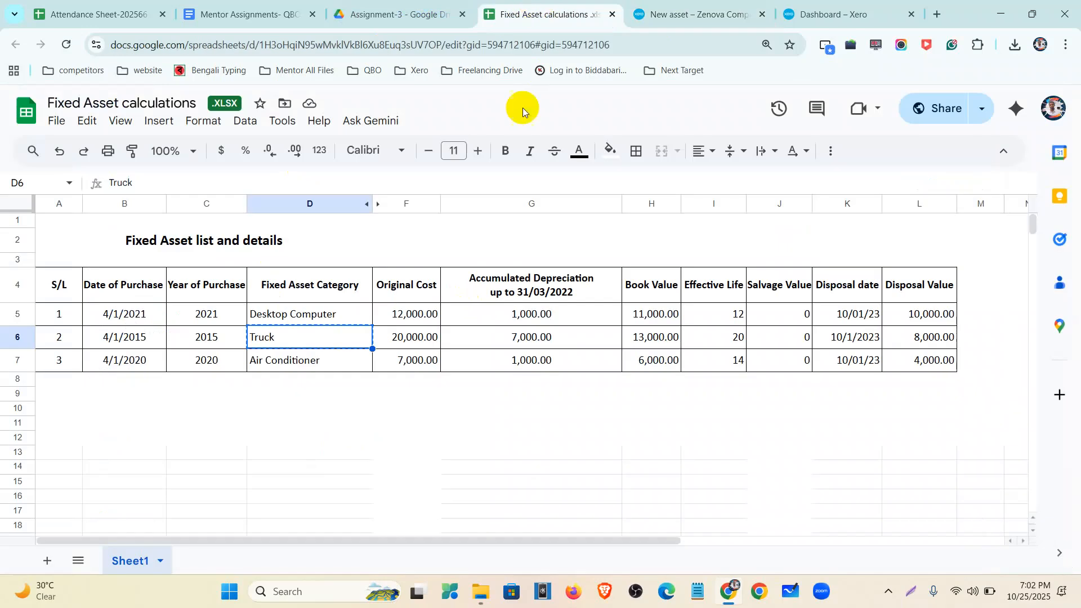
pyautogui.click(314, 365)
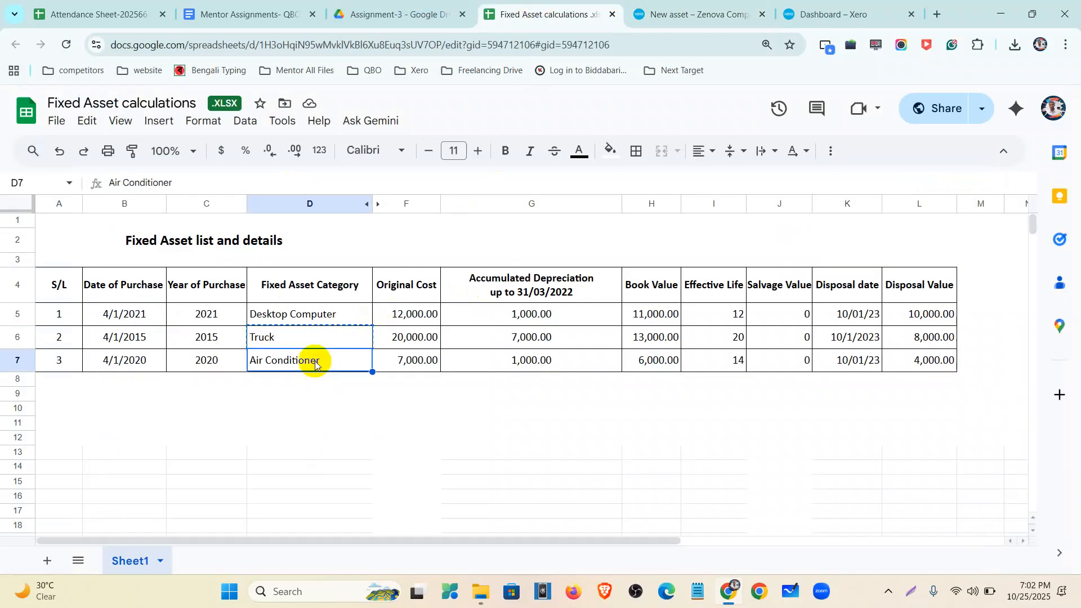
pyautogui.hotkey('ctrl', 'c')
pyautogui.click(717, 5)
pyautogui.click(278, 247)
pyautogui.hotkey('ctrl', 'v')
# Set the air conditioner's purchase date to 1 Apr 2020.
pyautogui.click(215, 334)
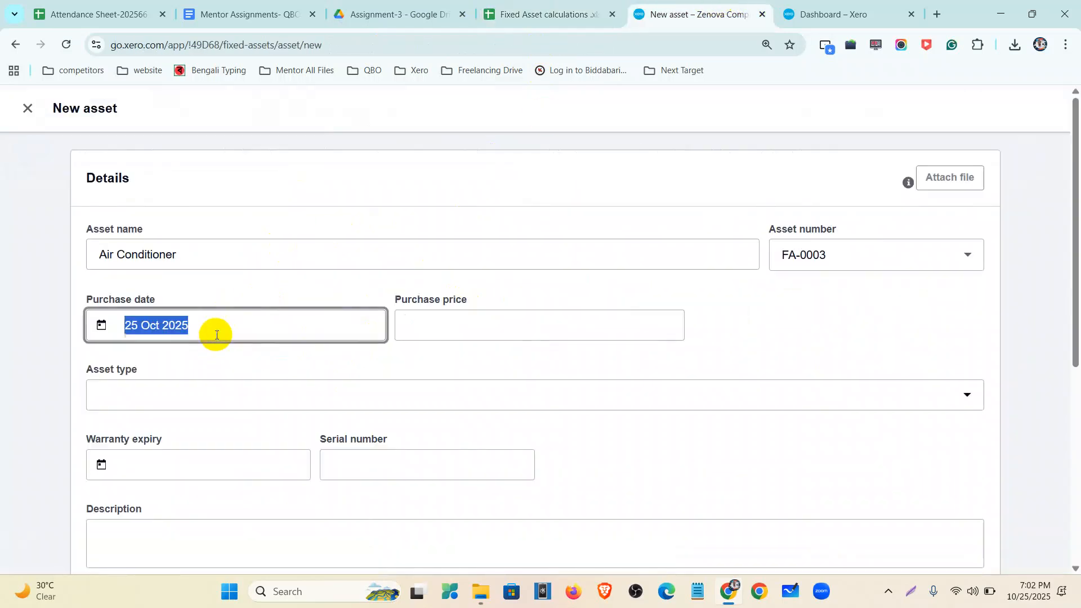
pyautogui.click(178, 370)
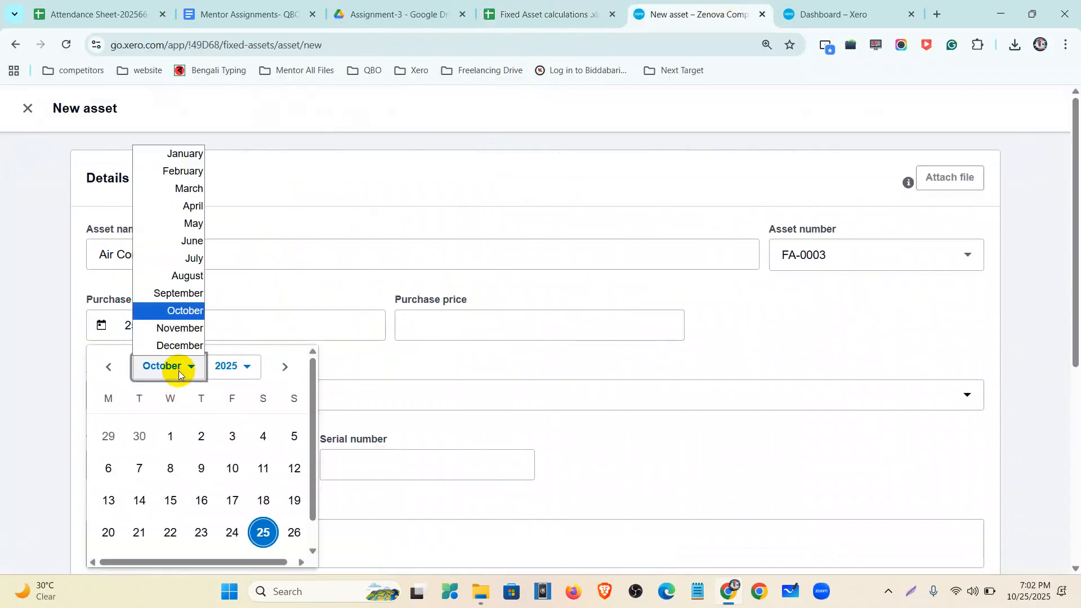
pyautogui.click(180, 210)
pyautogui.click(235, 366)
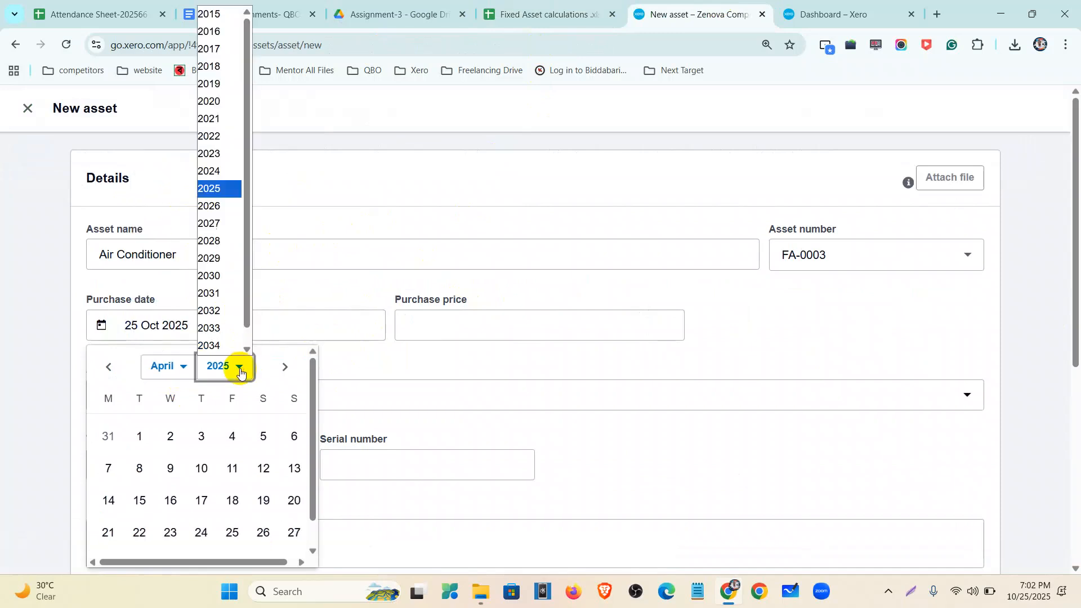
pyautogui.click(227, 109)
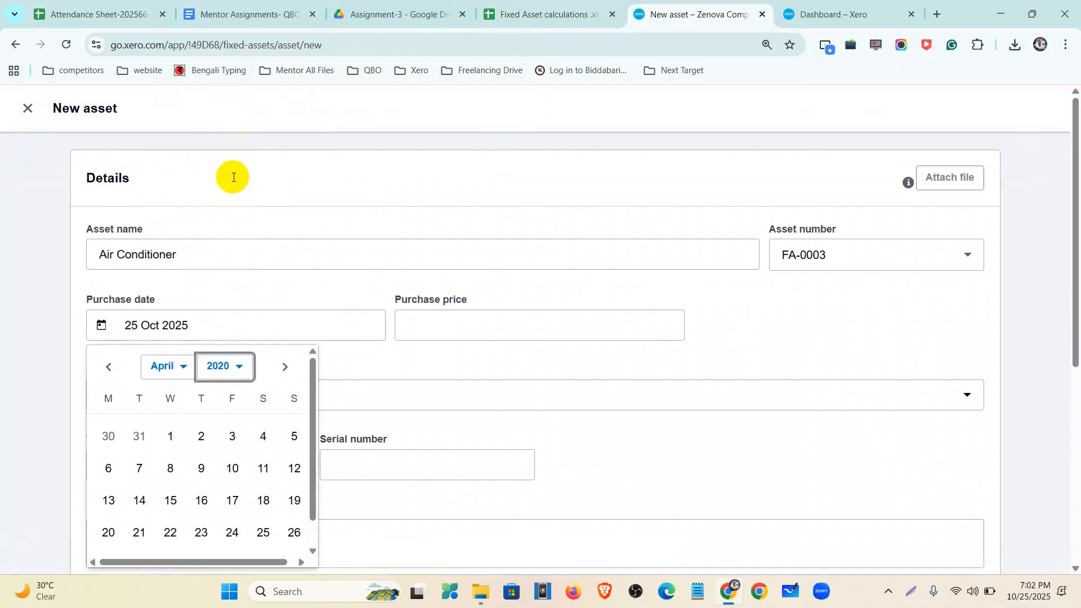
pyautogui.click(169, 437)
# Enter 7000 as the air conditioner's purchase price.
pyautogui.click(439, 330)
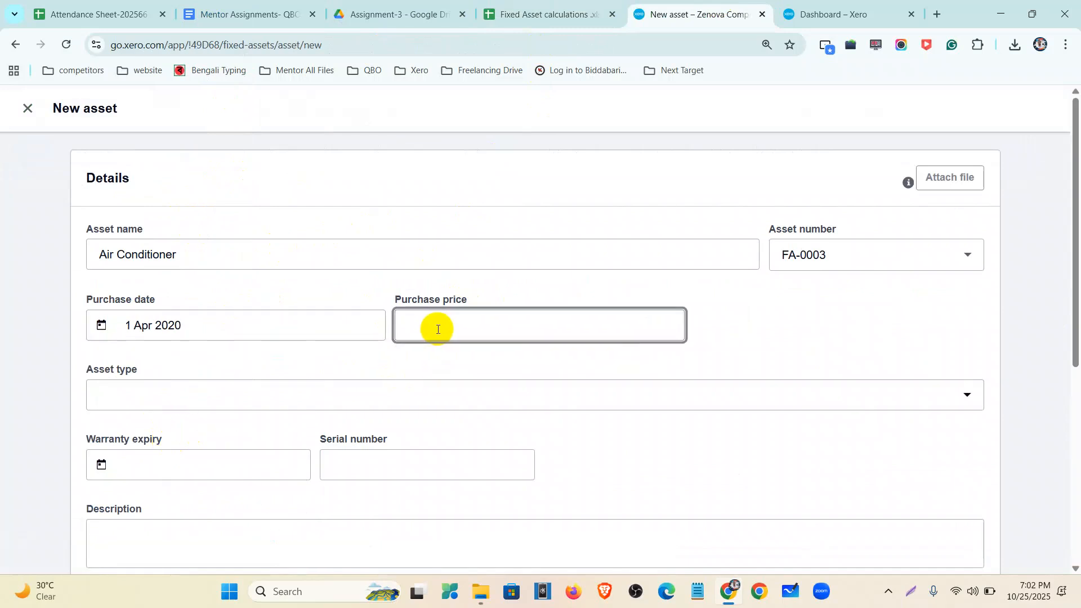
pyautogui.write('7000')
pyautogui.click(441, 371)
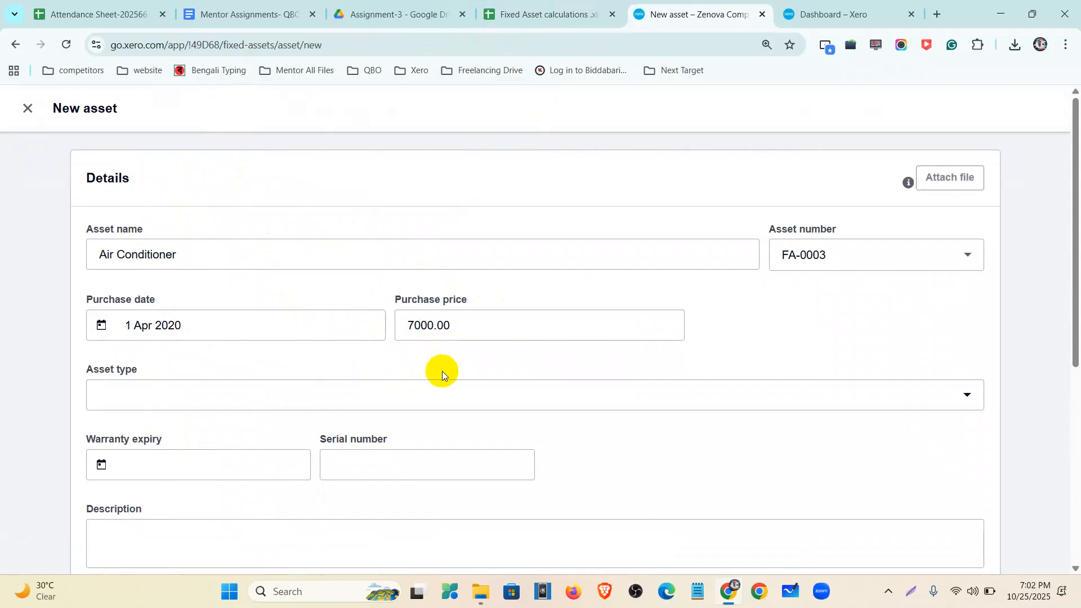
# Create a new asset type named Air Conditioner and assign 654 - Air Conditioner as its asset account.
pyautogui.click(441, 395)
pyautogui.click(237, 523)
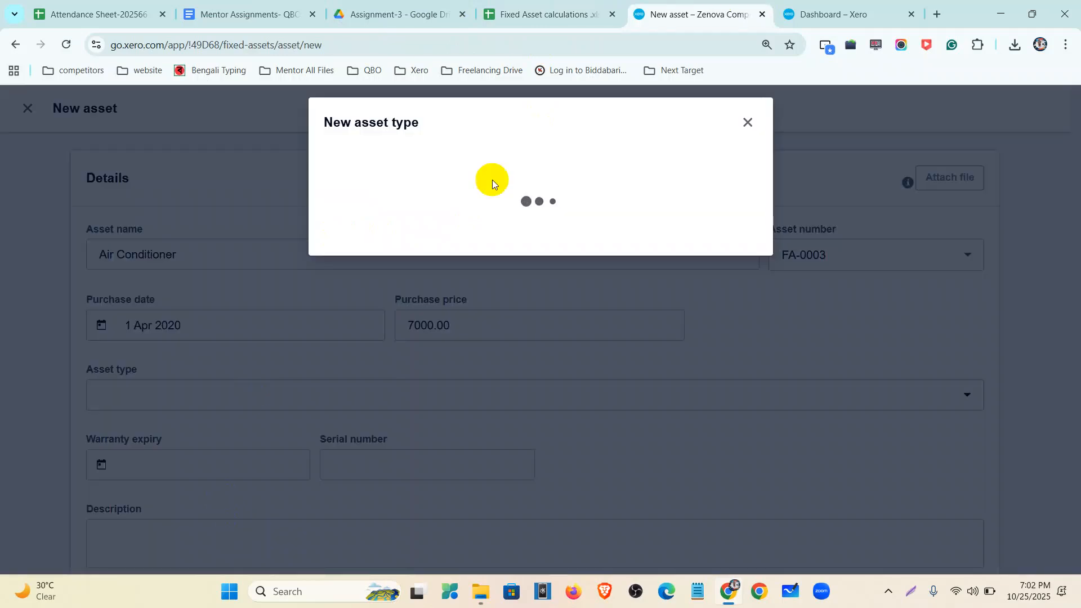
pyautogui.click(409, 177)
pyautogui.hotkey('ctrl', 'v')
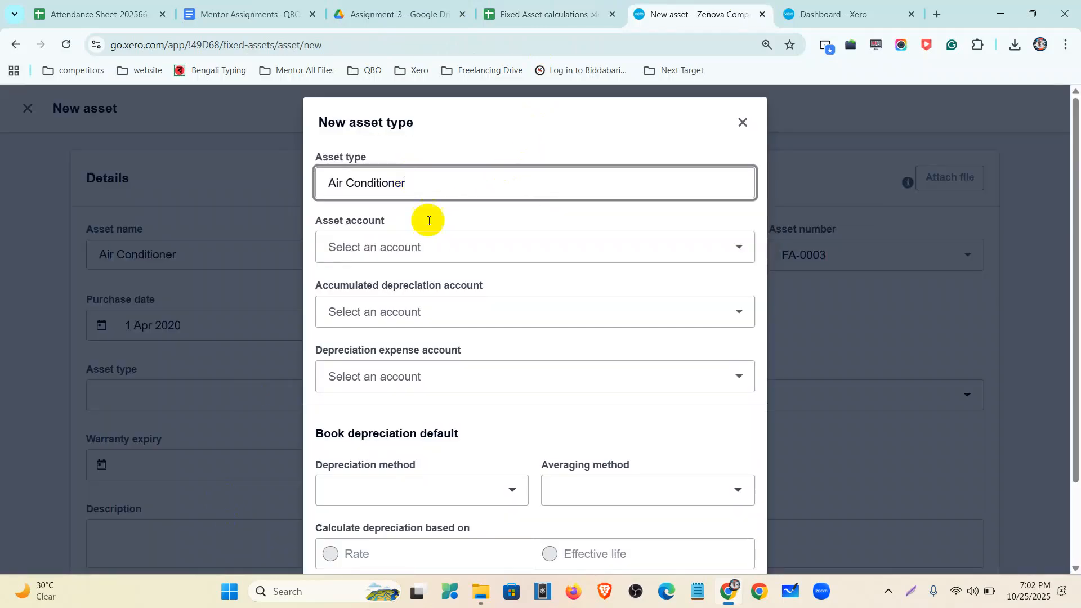
pyautogui.click(433, 246)
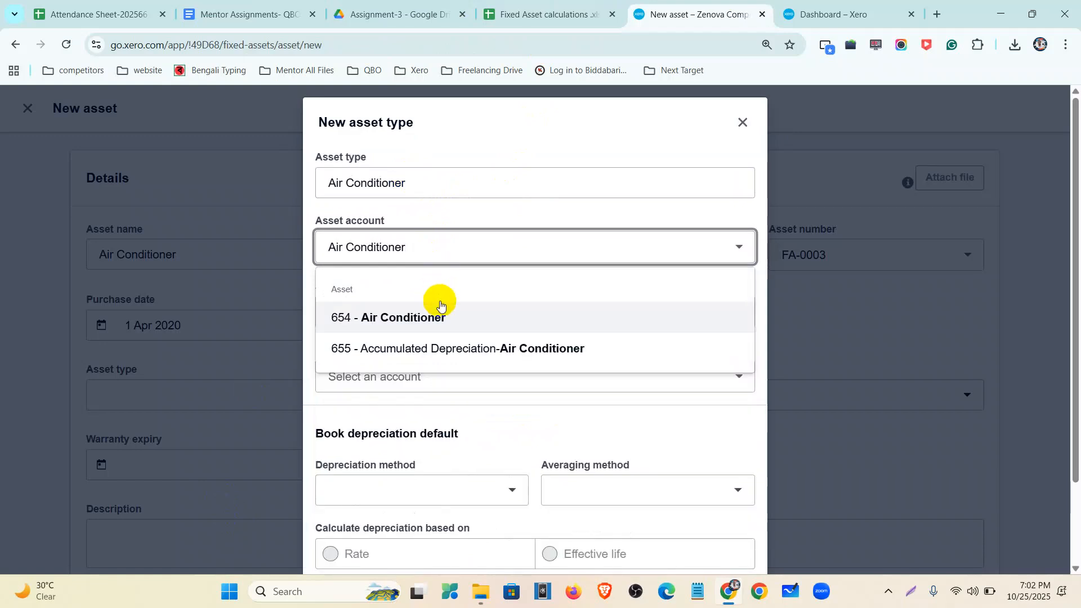
pyautogui.click(437, 308)
# Set the Air Conditioner type's accumulated depreciation account to 655 - Accumulated Depreciation-Air Conditioner and its depreciation expense account to 416 - Depreciation Expense.
pyautogui.click(393, 314)
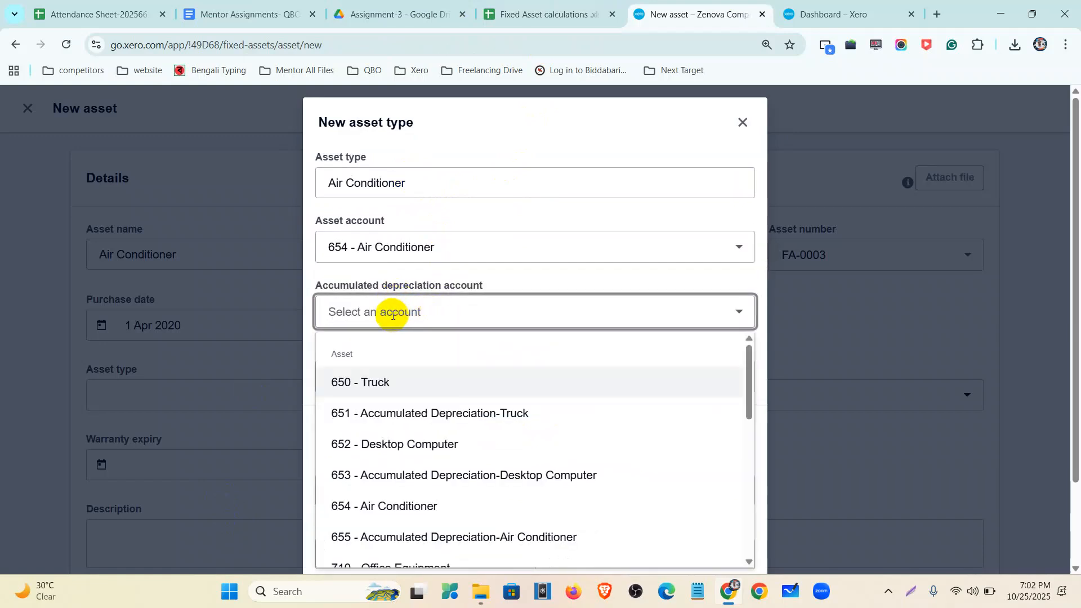
pyautogui.write('655')
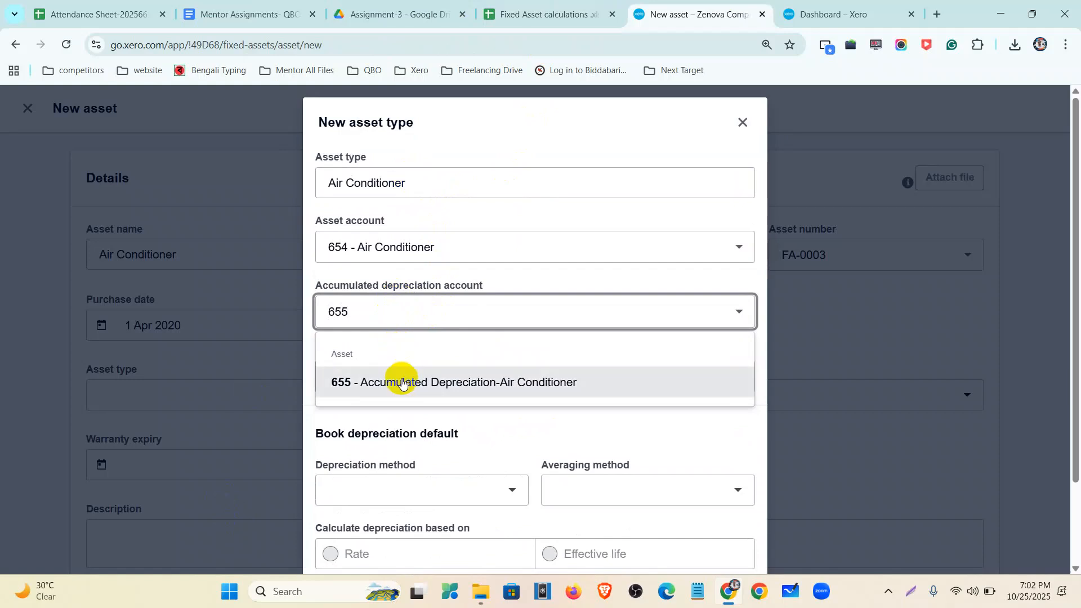
pyautogui.click(402, 377)
pyautogui.click(402, 376)
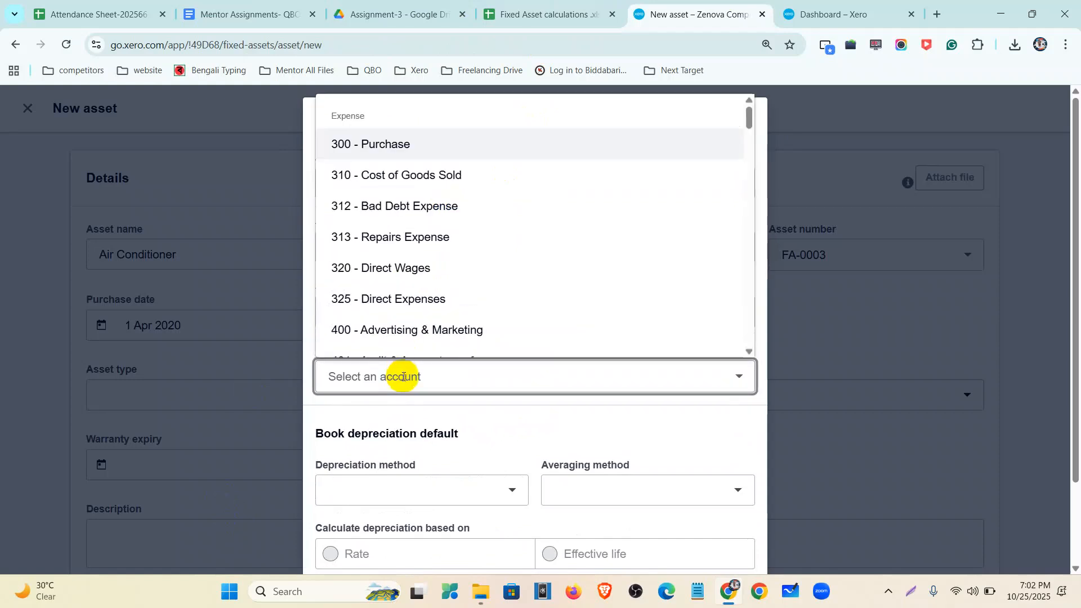
pyautogui.write('416')
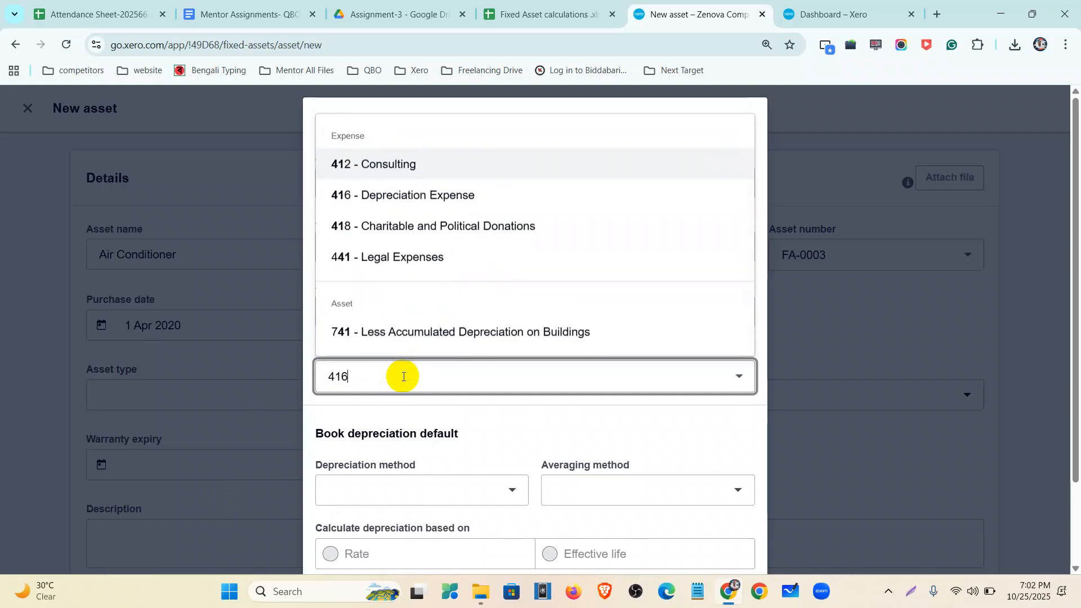
pyautogui.click(427, 449)
# Set the Air Conditioner type's default depreciation method to Straight line and averaging method to Actual days.
pyautogui.scroll(-2, 447, 402)
pyautogui.click(447, 420)
pyautogui.click(420, 321)
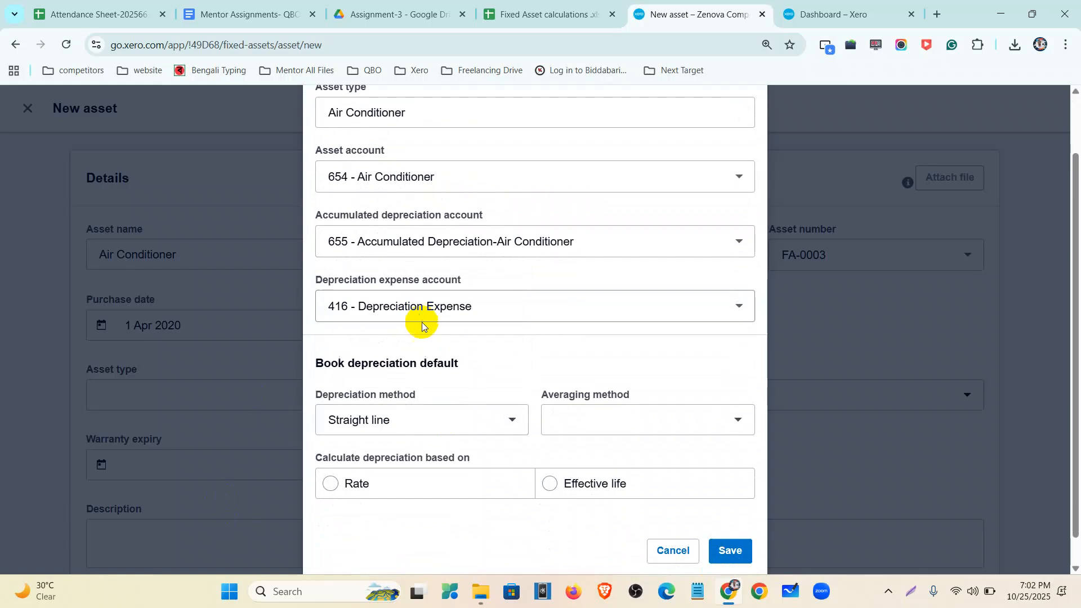
pyautogui.click(572, 421)
pyautogui.click(598, 498)
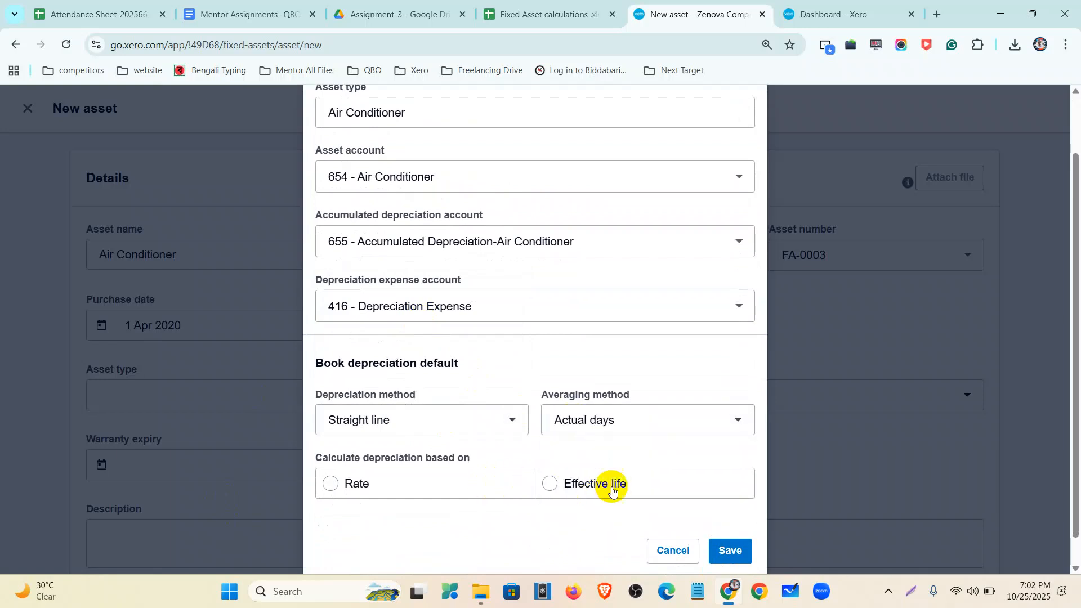
# Base the Air Conditioner type's depreciation on effective life, enter the 14 years listed in the spreadsheet and save the asset type.
pyautogui.click(617, 488)
pyautogui.click(549, 16)
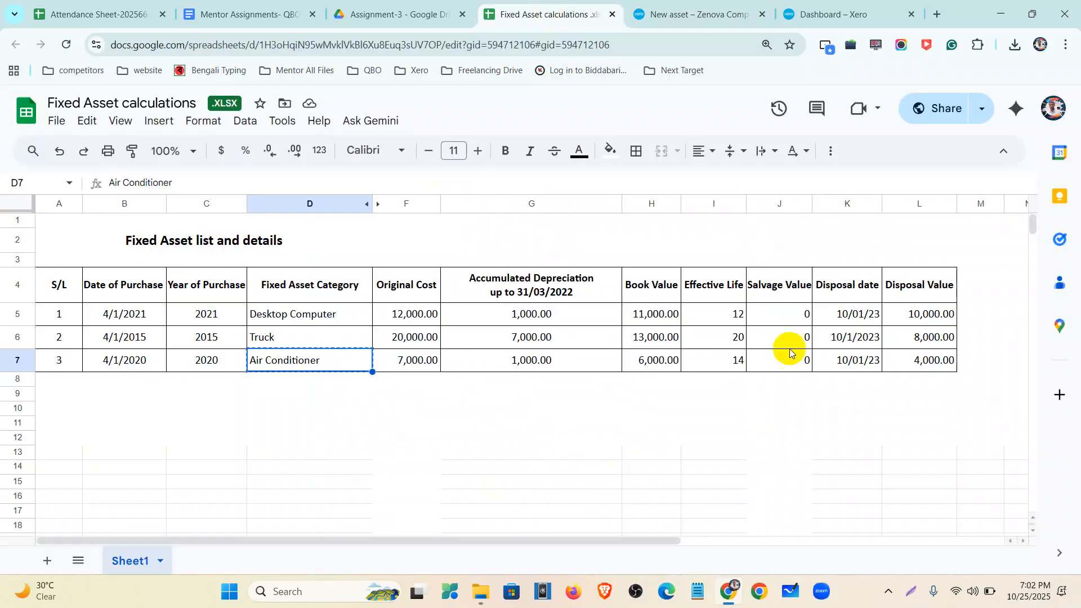
pyautogui.click(688, 4)
pyautogui.scroll(-3, 489, 441)
pyautogui.click(408, 448)
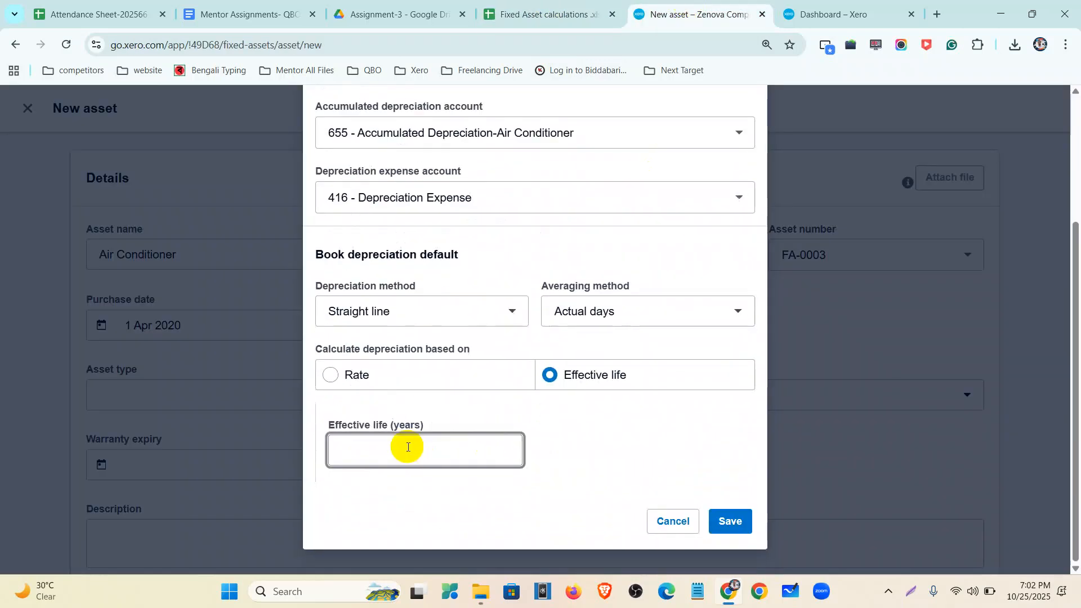
pyautogui.click(599, 481)
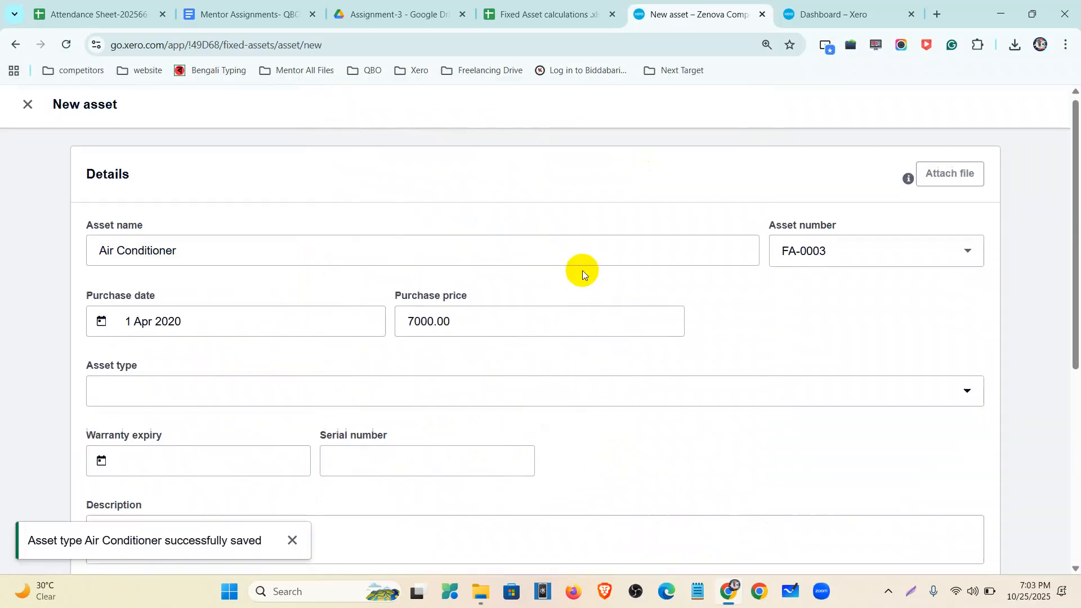
# Set the Air Conditioner asset's residual value to 0 and register the asset.
pyautogui.scroll(-5, 695, 394)
pyautogui.scroll(-2, 597, 479)
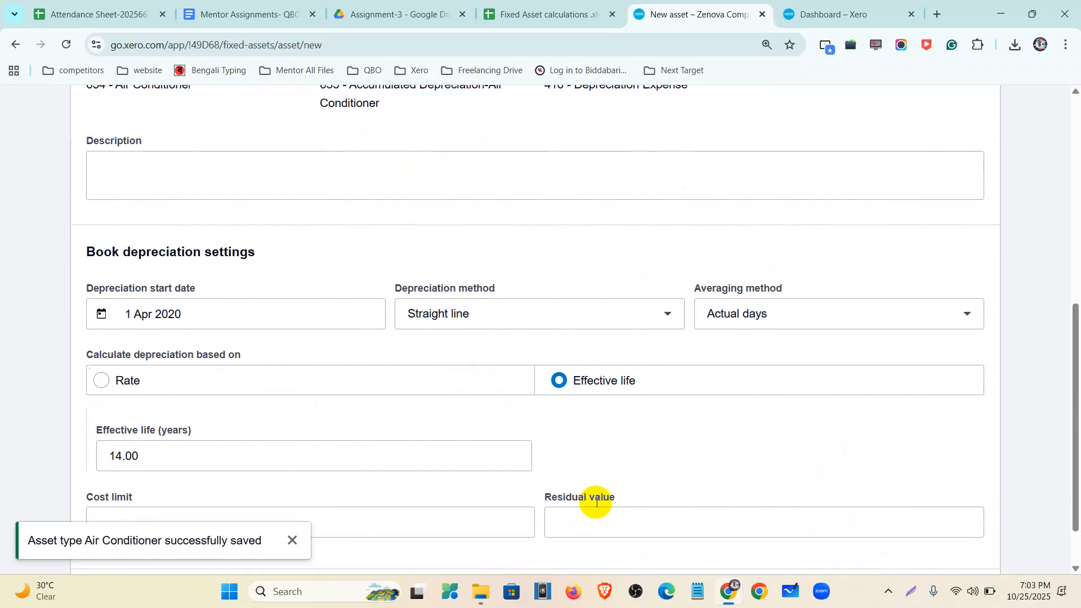
pyautogui.click(582, 463)
pyautogui.write('0')
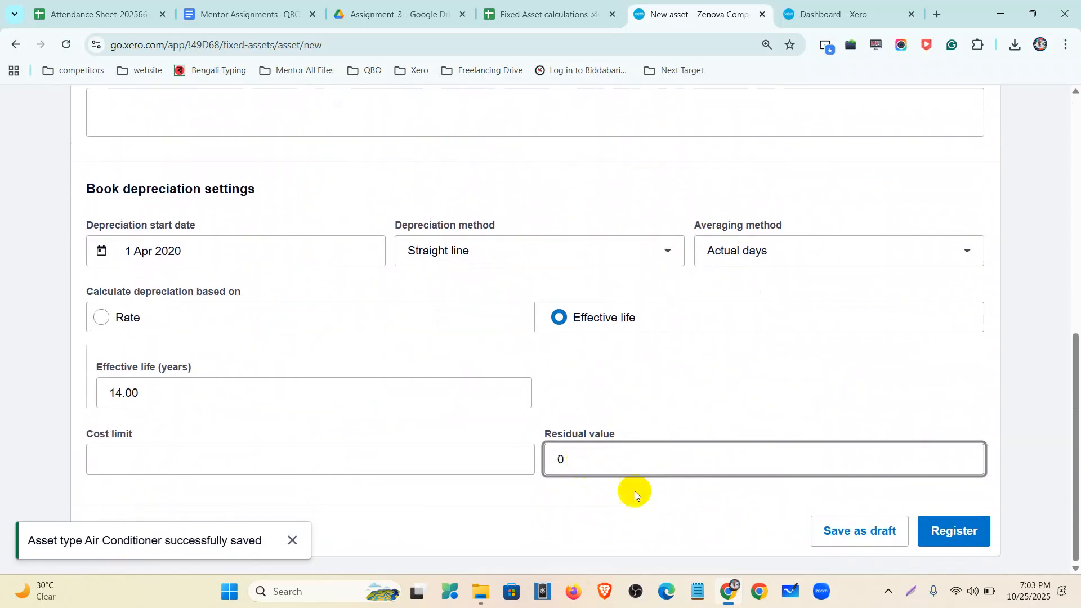
pyautogui.click(951, 538)
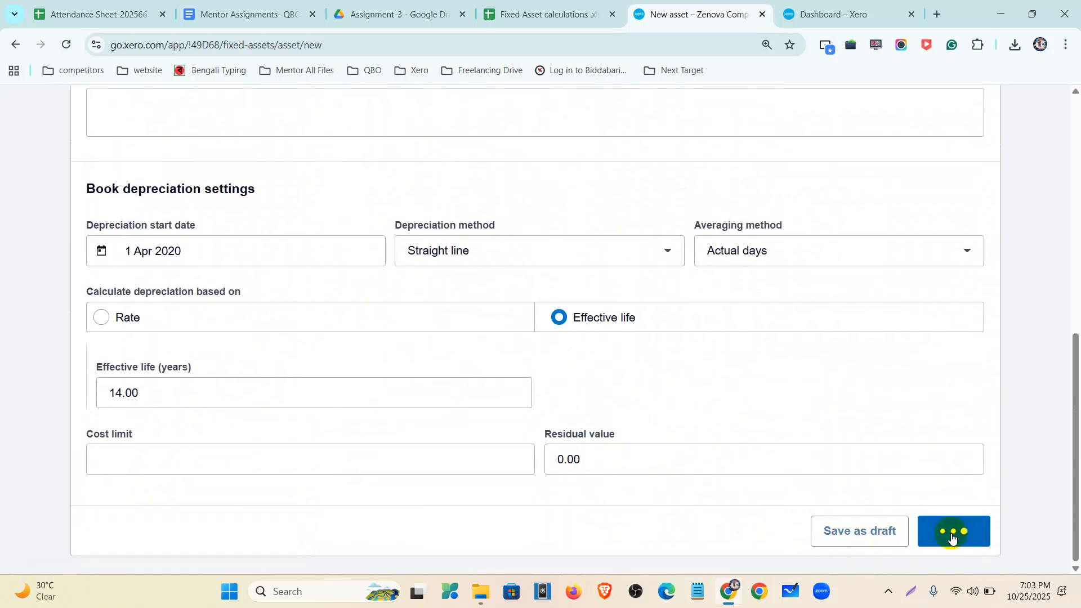
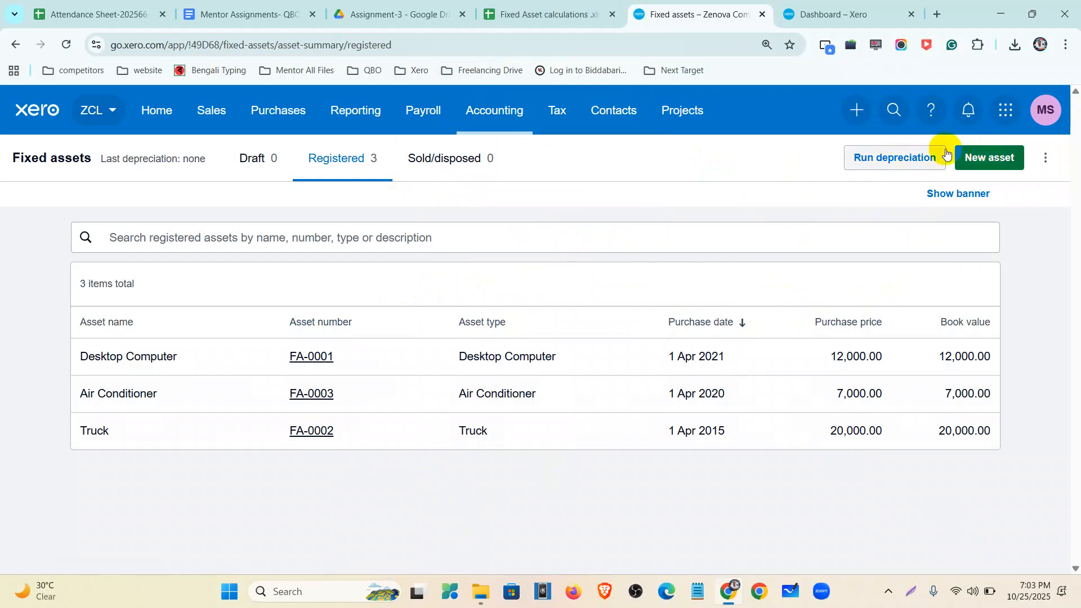
pyautogui.click(914, 162)
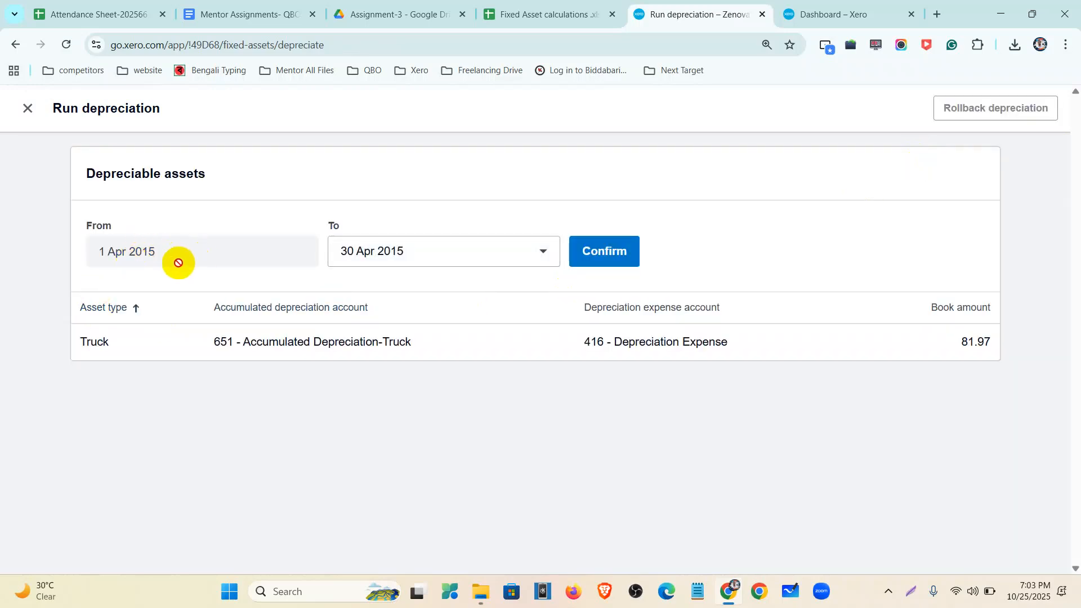
pyautogui.click(417, 242)
pyautogui.scroll(-1, 426, 310)
pyautogui.scroll(-2, 428, 338)
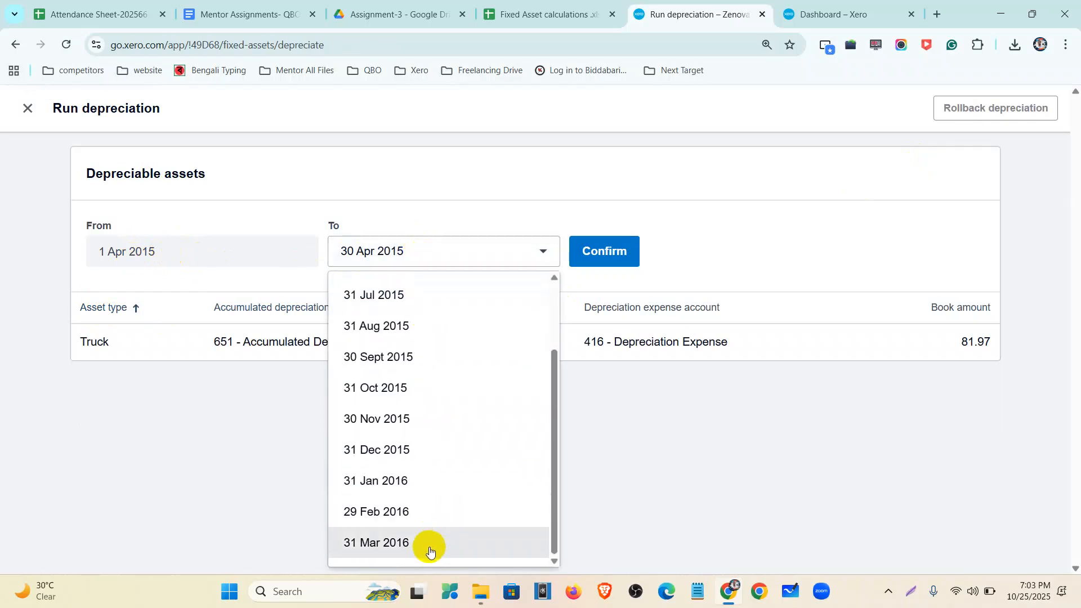
pyautogui.scroll(3, 403, 364)
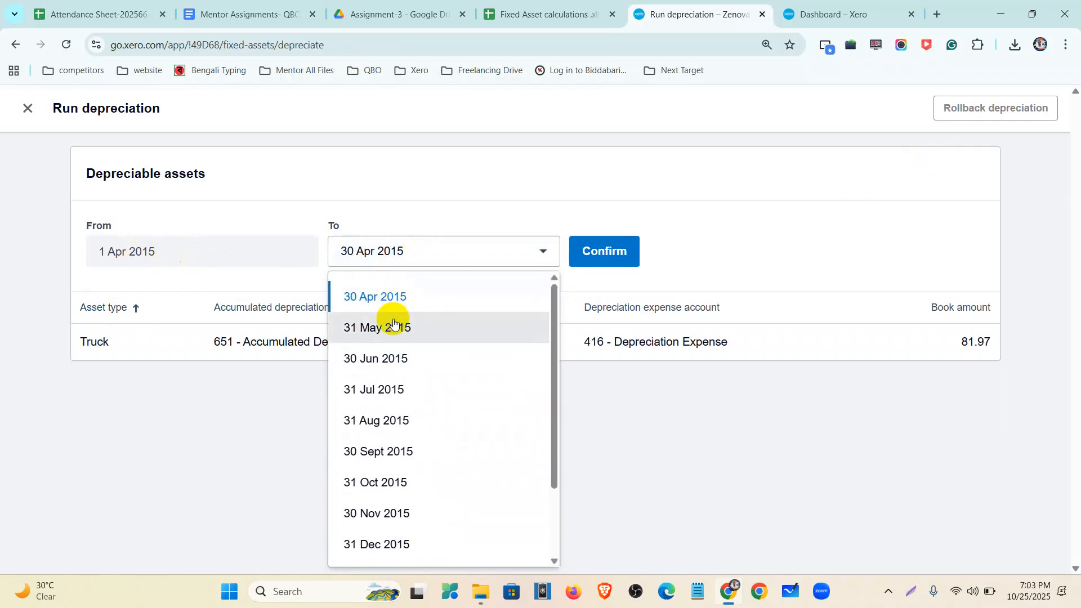
pyautogui.scroll(-3, 406, 416)
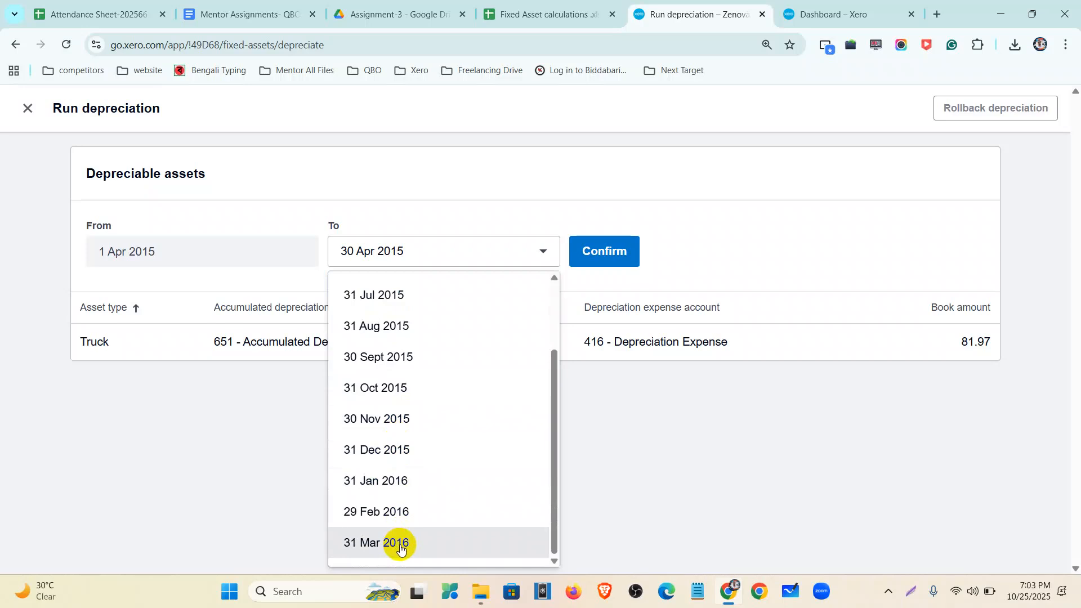
pyautogui.click(400, 544)
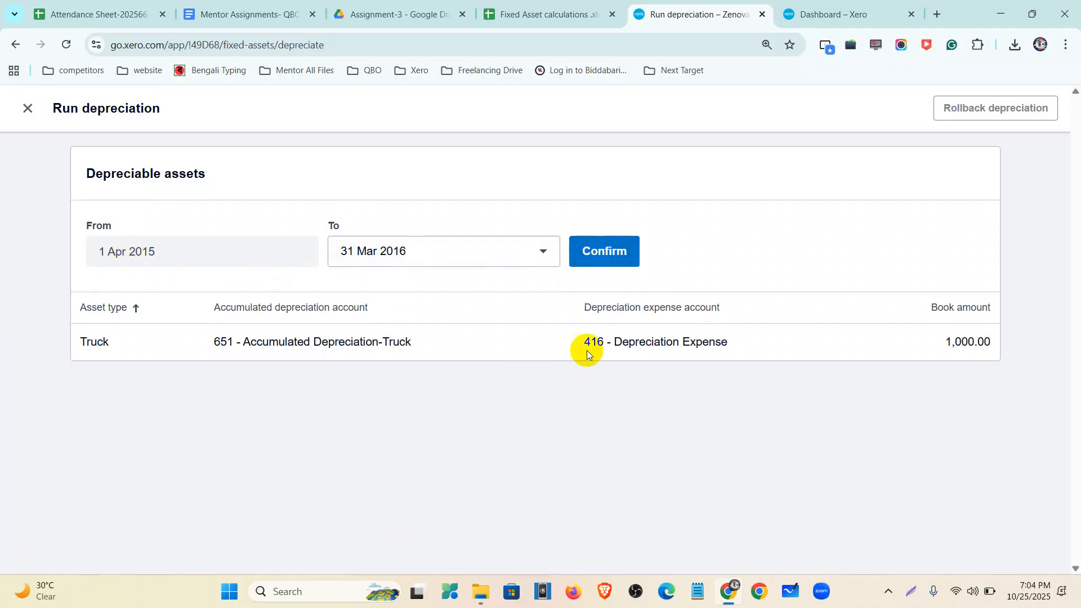
pyautogui.moveTo(451, 343); pyautogui.dragTo(366, 342)
pyautogui.moveTo(924, 340); pyautogui.dragTo(994, 342)
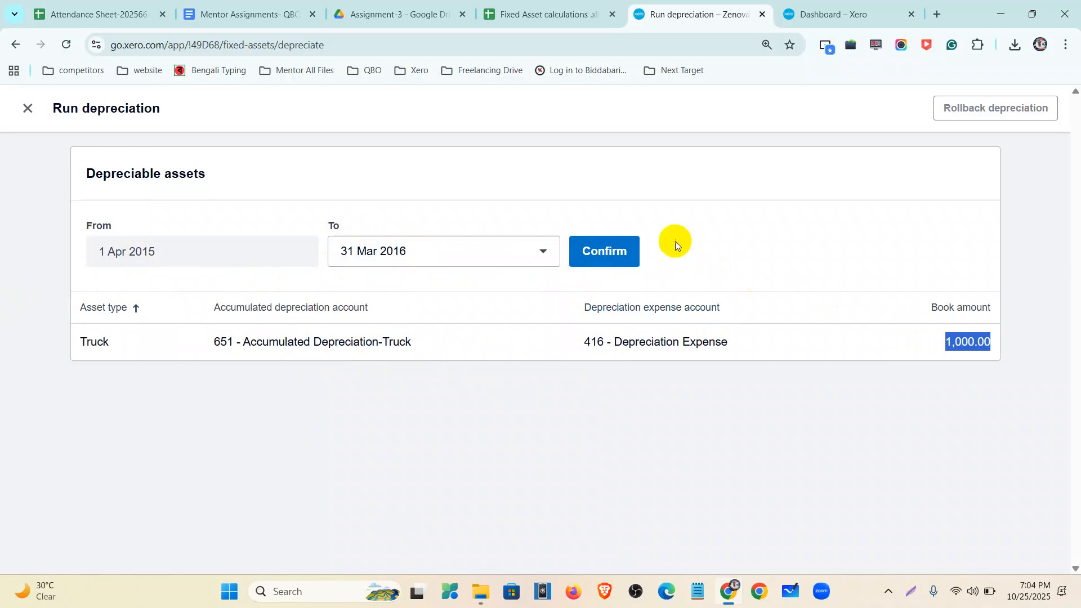
pyautogui.click(606, 251)
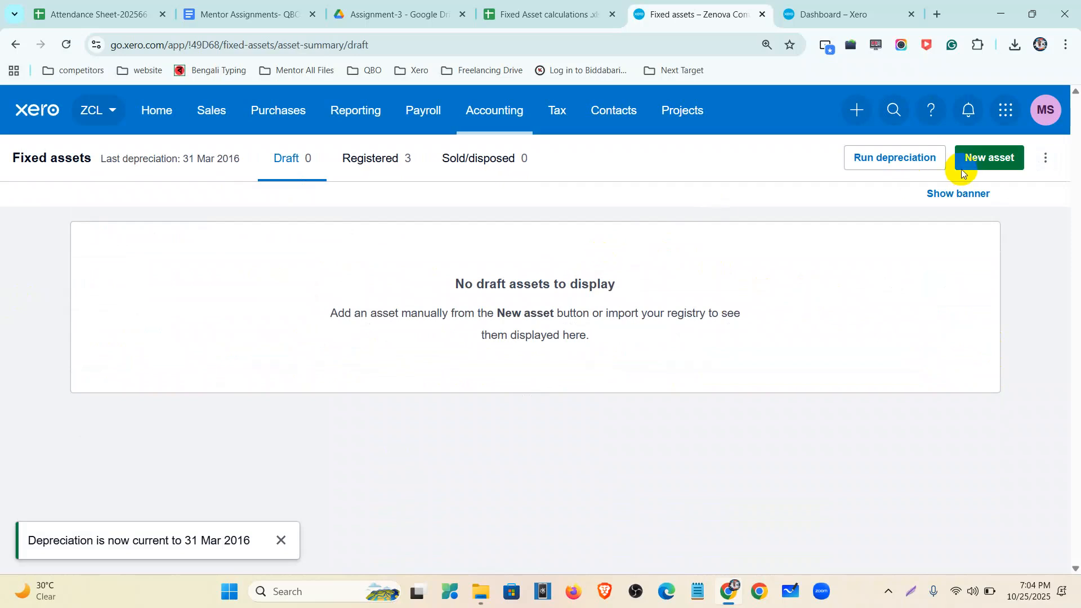
# Run and confirm depreciation for the year from 1 Apr 2016 to 31 Mar 2017.
pyautogui.click(903, 163)
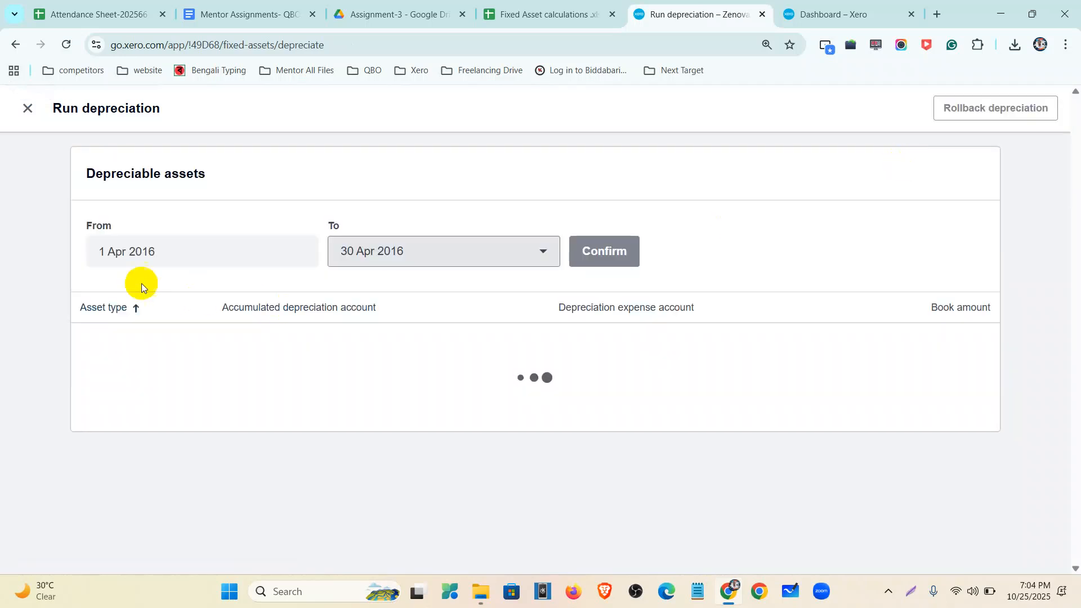
pyautogui.click(433, 261)
pyautogui.scroll(-2, 442, 331)
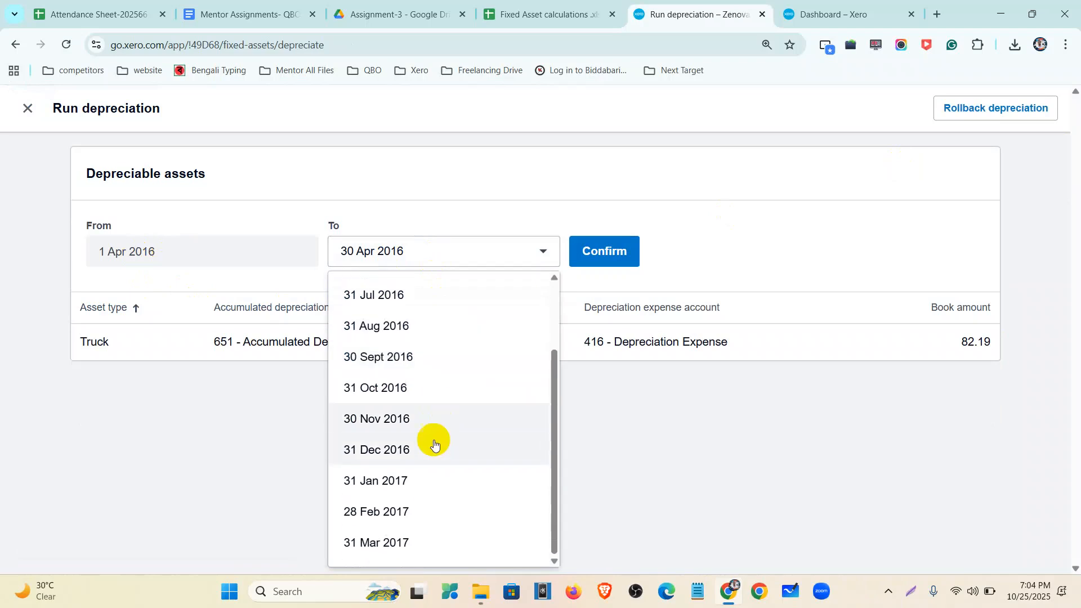
pyautogui.click(405, 557)
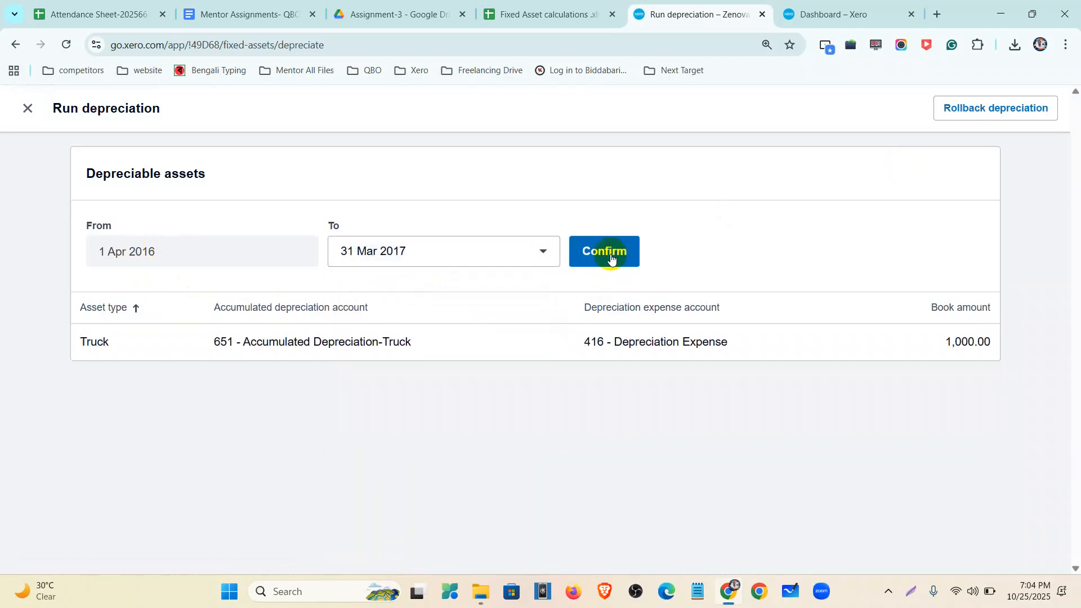
pyautogui.click(611, 259)
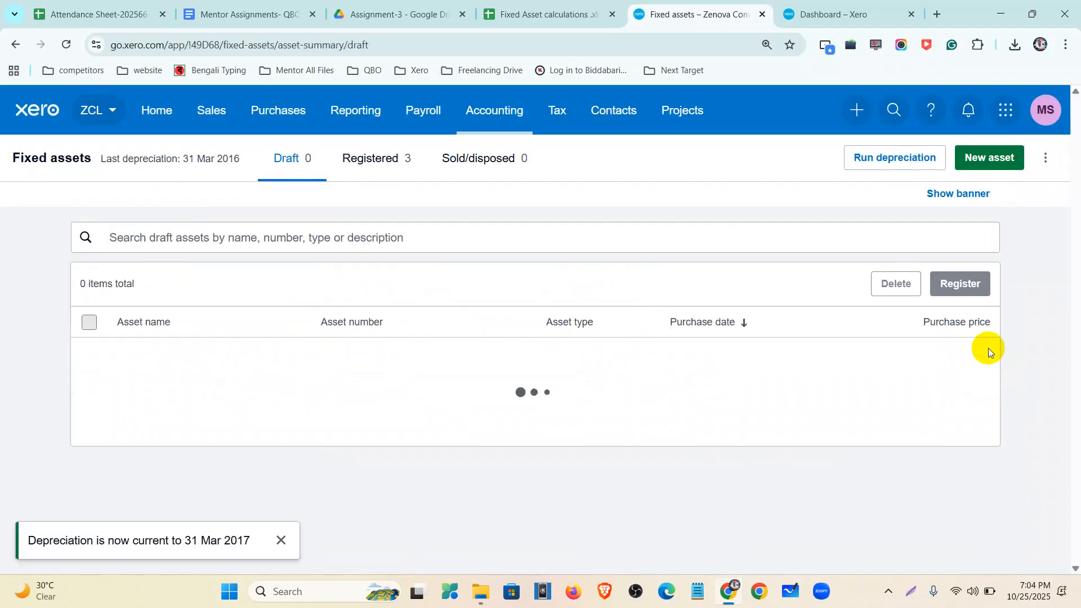
# Run and confirm depreciation for the year from 1 Apr 2017 to 31 Mar 2018.
pyautogui.click(894, 157)
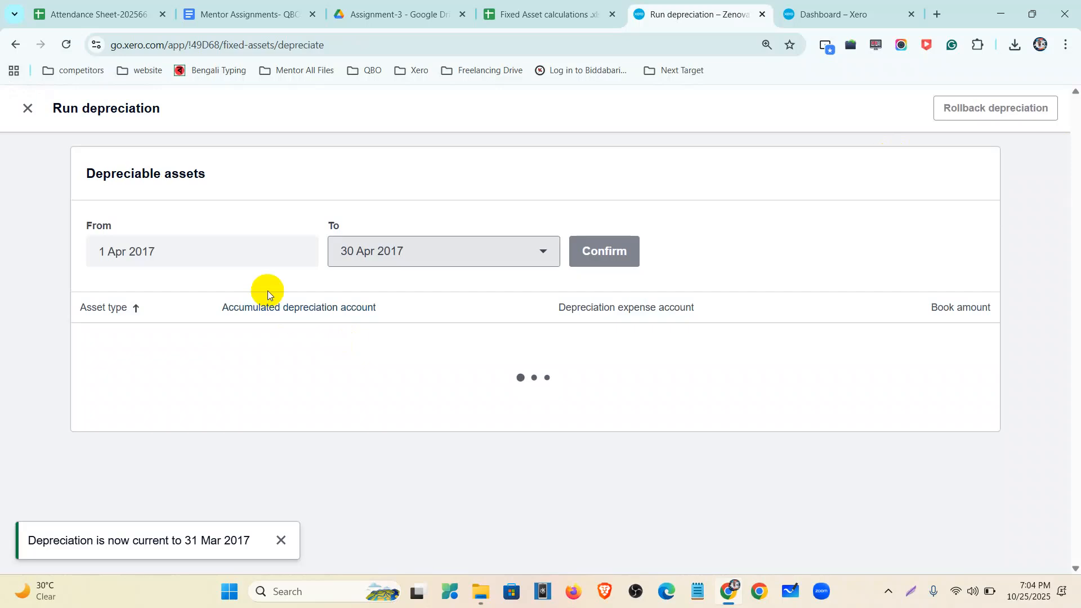
pyautogui.click(402, 265)
pyautogui.scroll(-2, 431, 484)
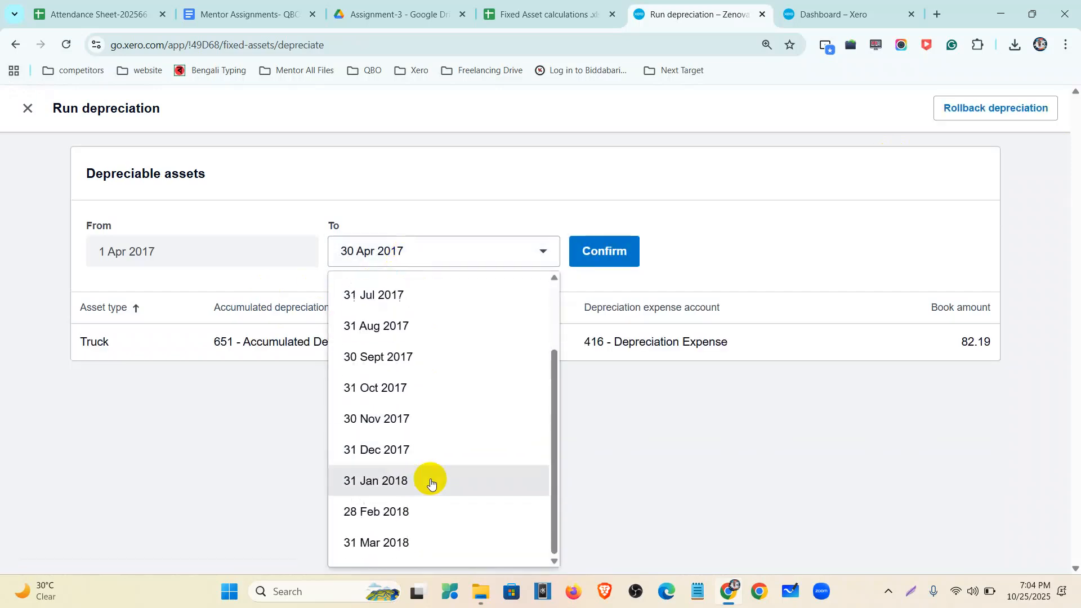
pyautogui.click(411, 547)
pyautogui.click(601, 259)
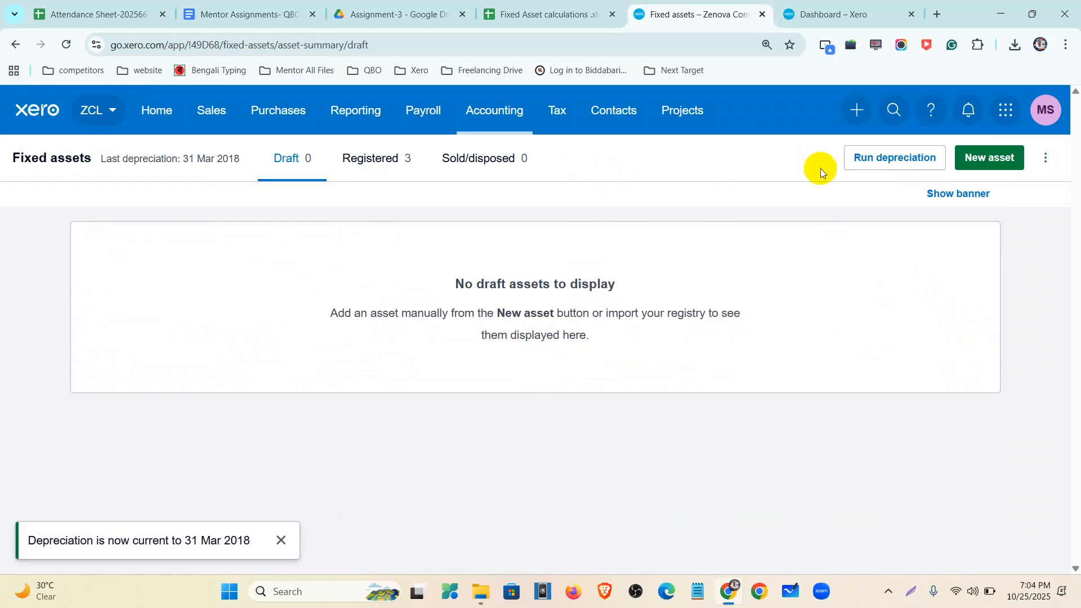
# Run and confirm depreciation for the year from 1 Apr 2018 to 31 Mar 2019.
pyautogui.click(867, 162)
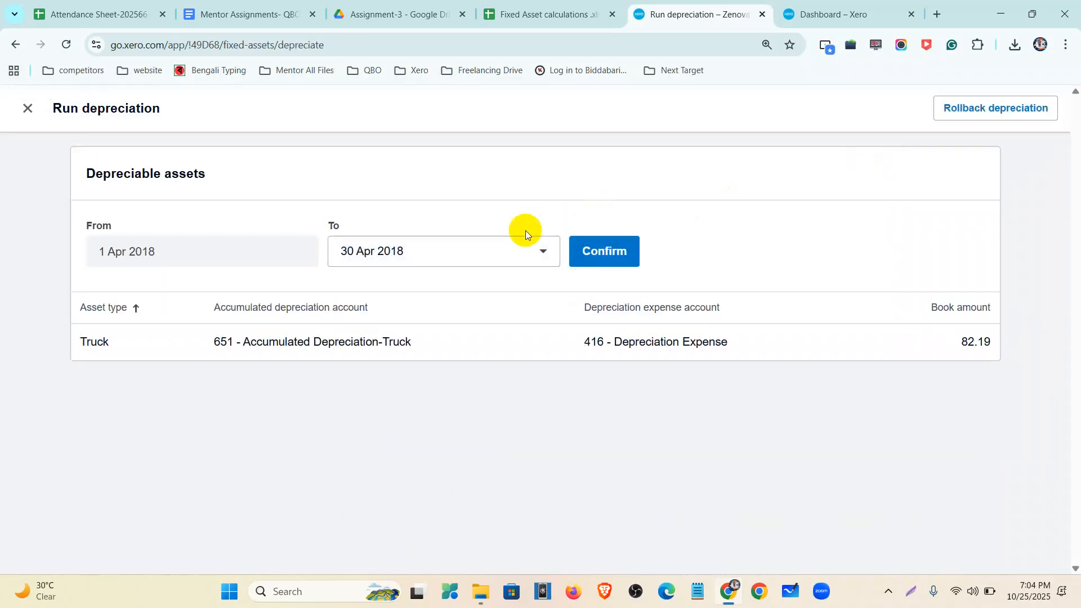
pyautogui.click(501, 253)
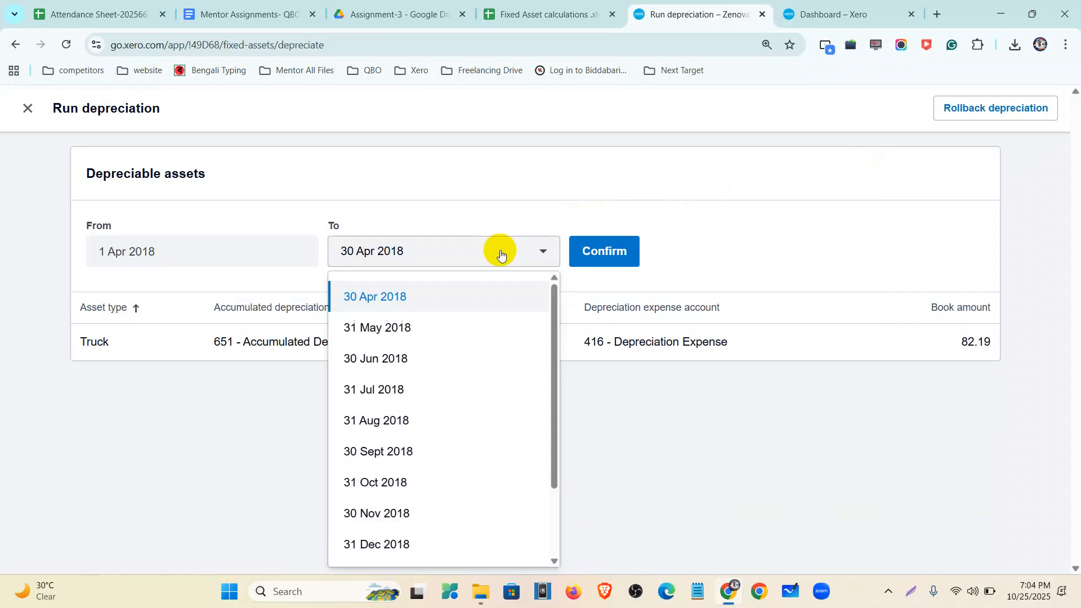
pyautogui.scroll(-3, 479, 479)
pyautogui.click(458, 543)
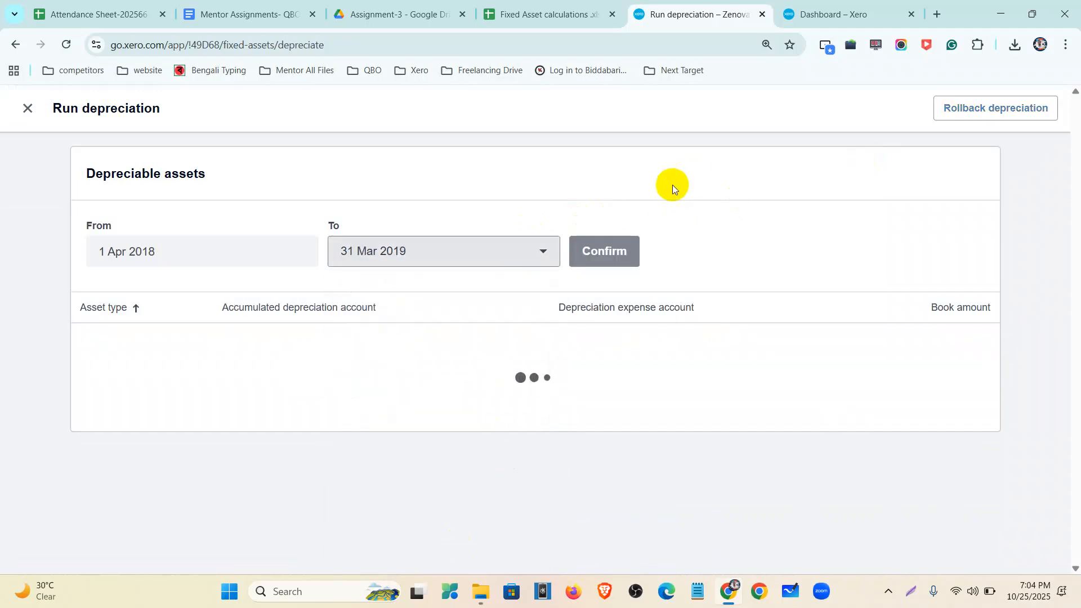
pyautogui.click(616, 251)
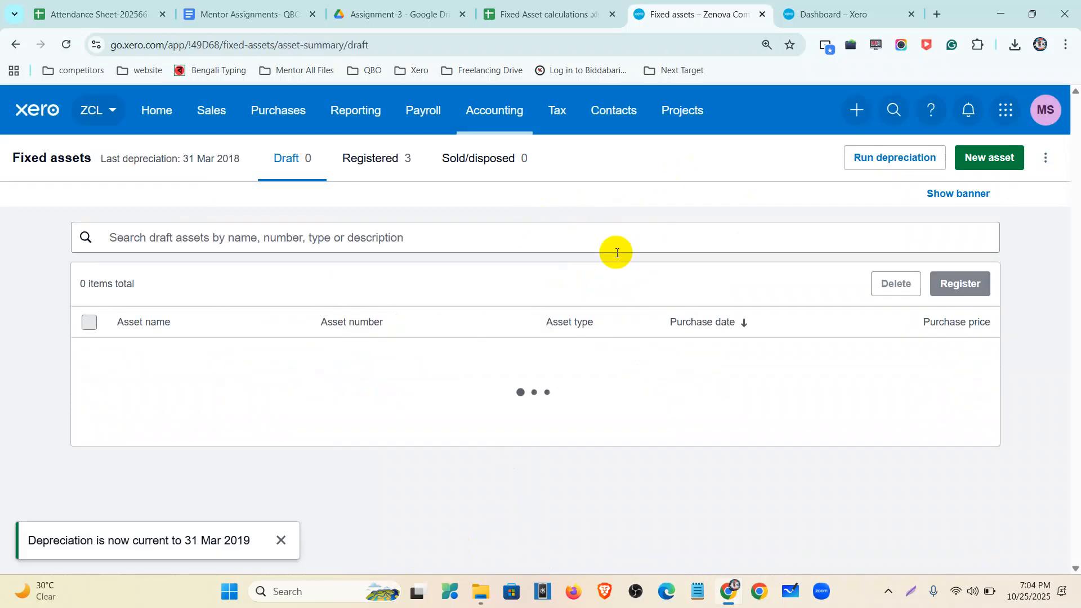
# Run and confirm depreciation for the year from 1 Apr 2019 to 31 Mar 2020.
pyautogui.click(880, 160)
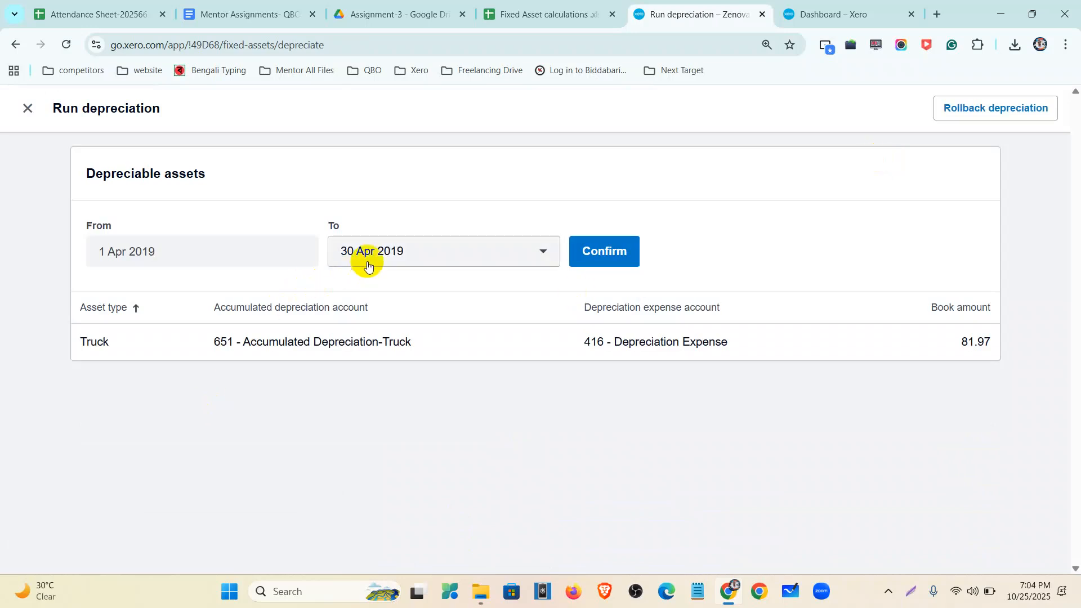
pyautogui.click(368, 252)
pyautogui.scroll(-3, 429, 371)
pyautogui.click(404, 544)
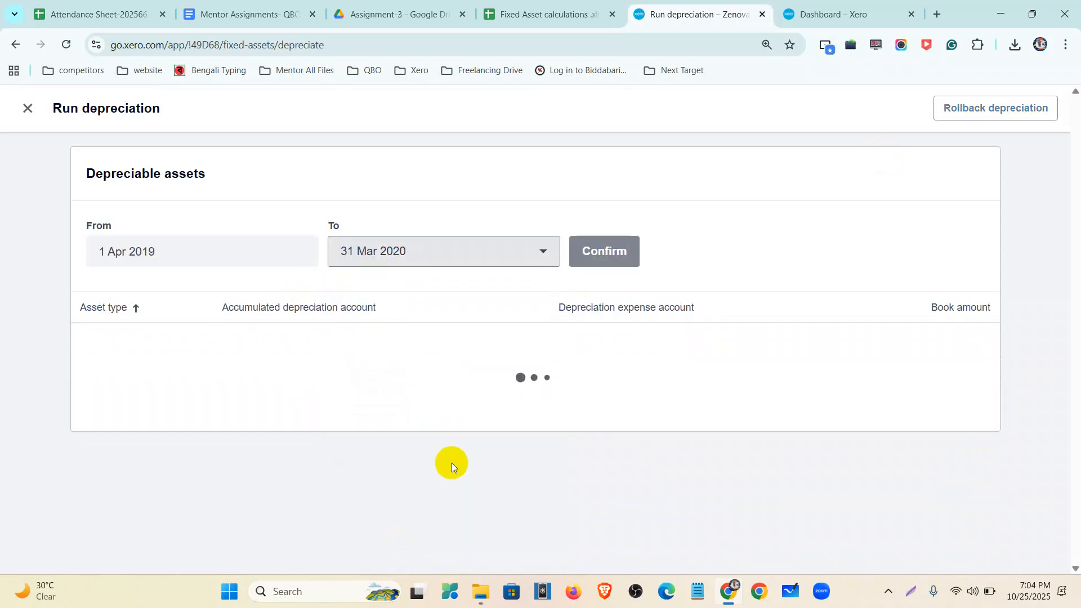
pyautogui.click(605, 254)
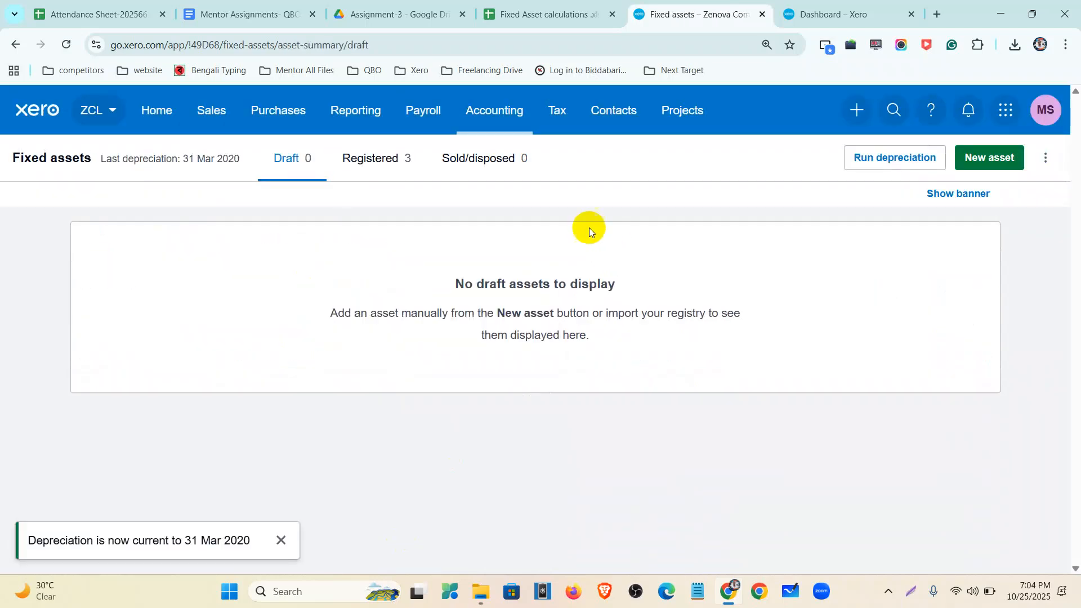
# Check the registered assets' book values, and run depreciation for Air Conditioner and Truck from 1 Apr 2020 to 31 Mar 2021.
pyautogui.click(384, 166)
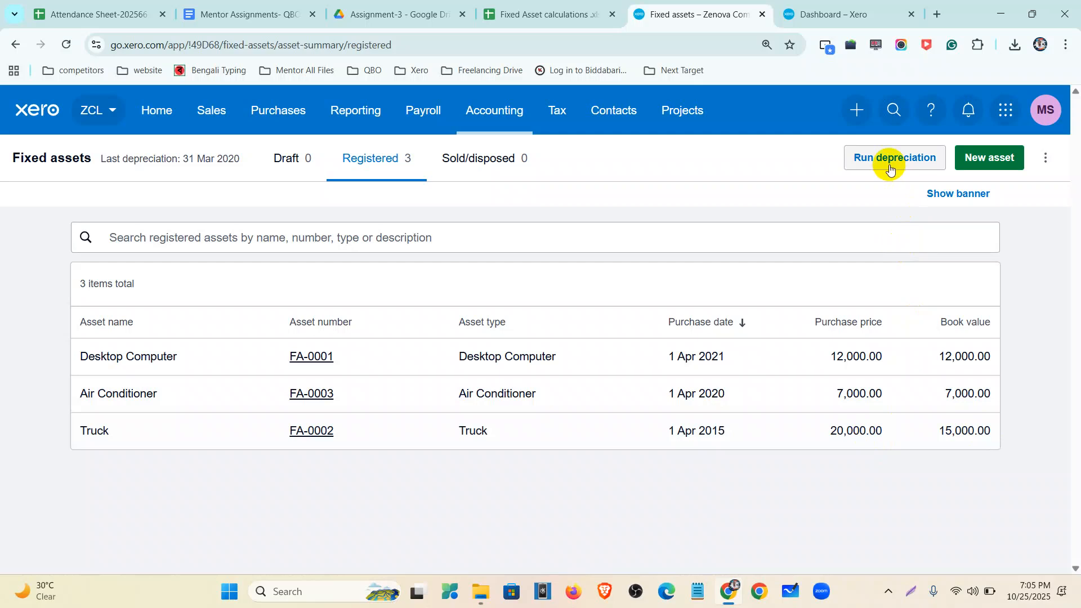
pyautogui.click(870, 153)
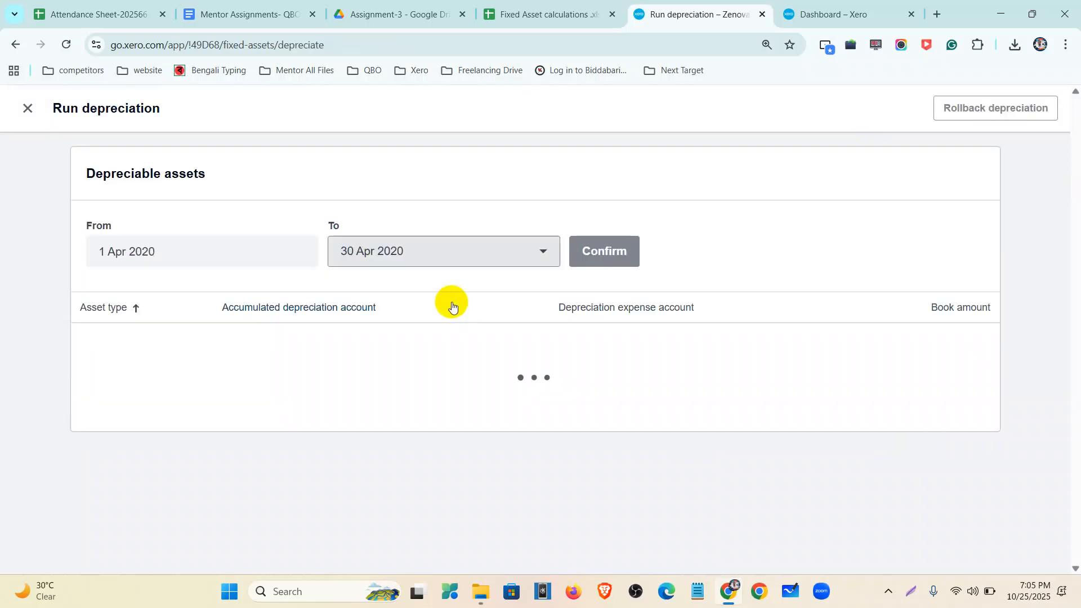
pyautogui.click(458, 255)
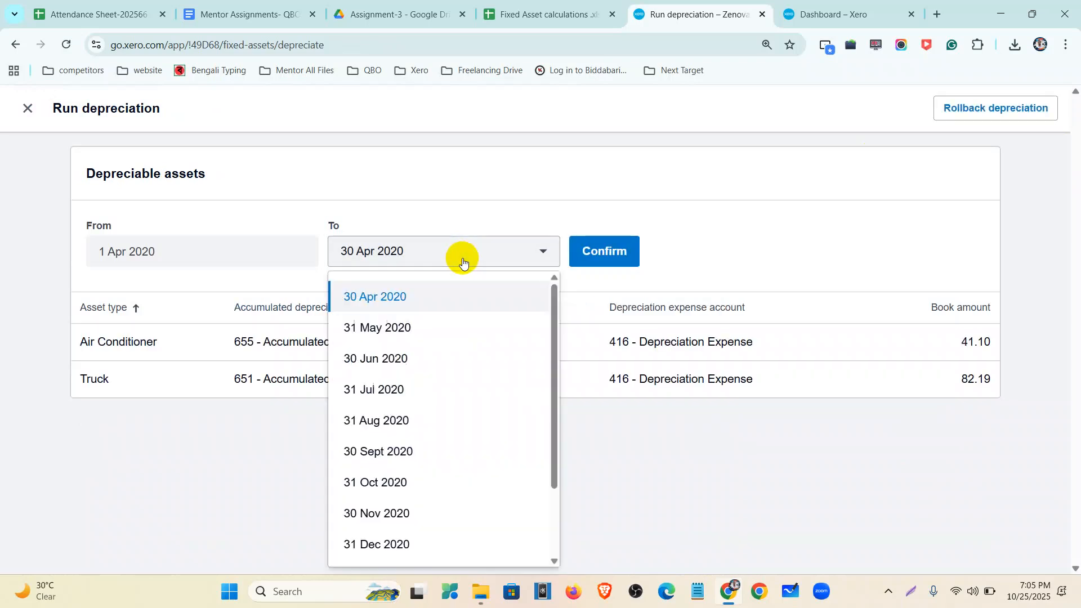
pyautogui.scroll(-2, 439, 507)
pyautogui.click(441, 543)
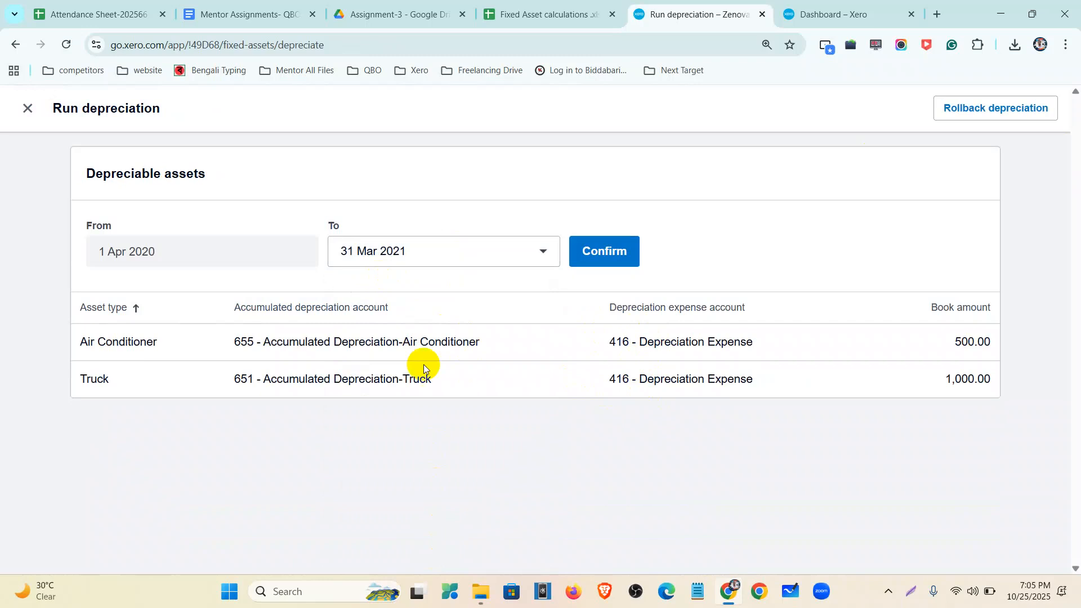
pyautogui.click(401, 346)
pyautogui.moveTo(402, 347); pyautogui.dragTo(454, 388)
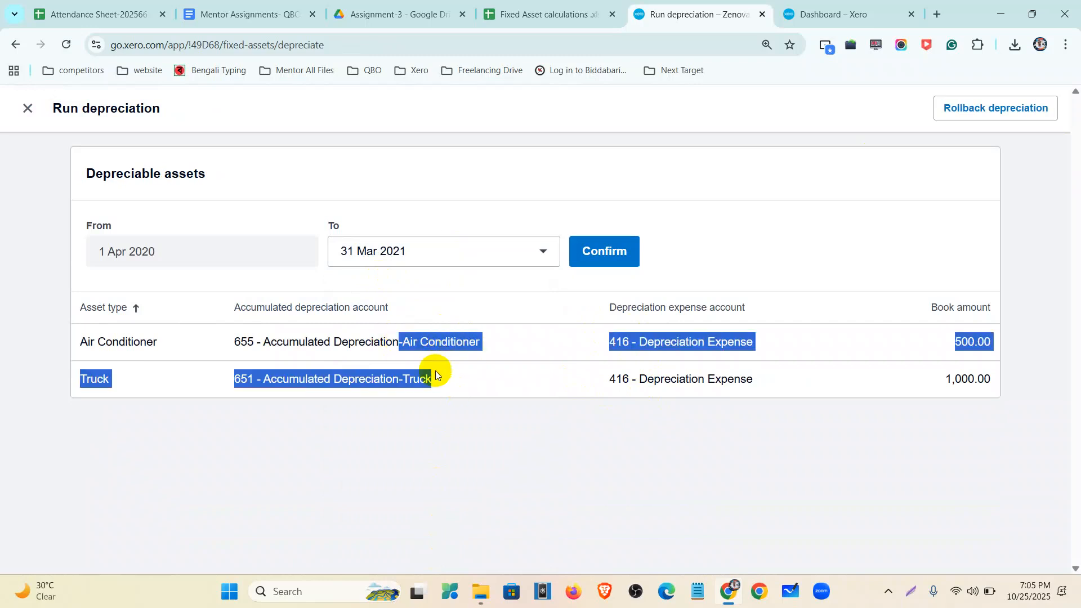
pyautogui.moveTo(958, 353); pyautogui.dragTo(987, 334)
pyautogui.moveTo(953, 378); pyautogui.dragTo(992, 378)
pyautogui.click(628, 260)
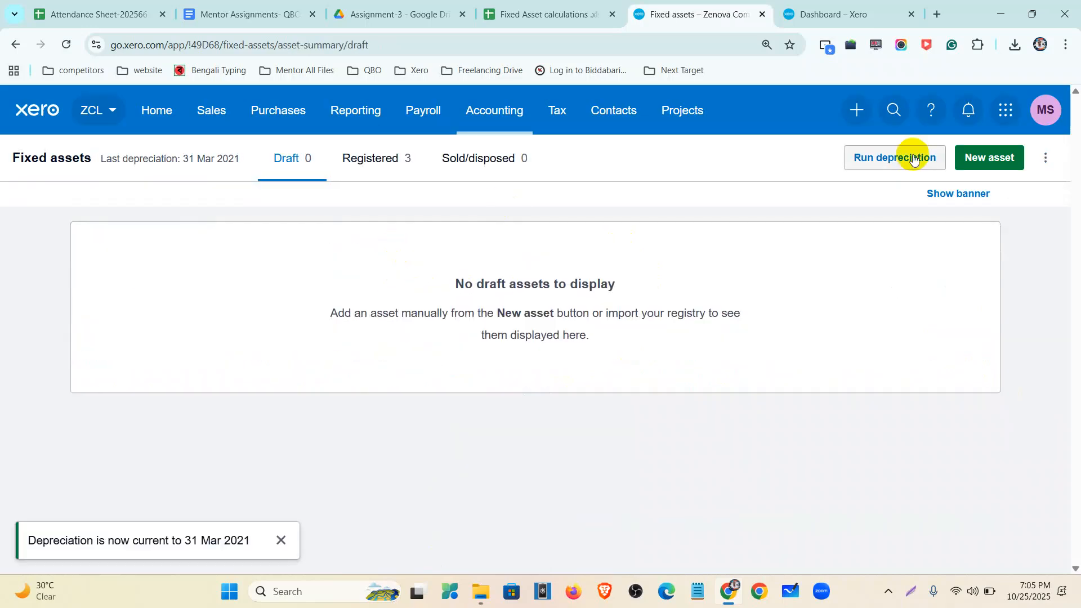
# Run and confirm depreciation for all three asset types from 1 Apr 2021 to 31 Mar 2022.
pyautogui.click(874, 162)
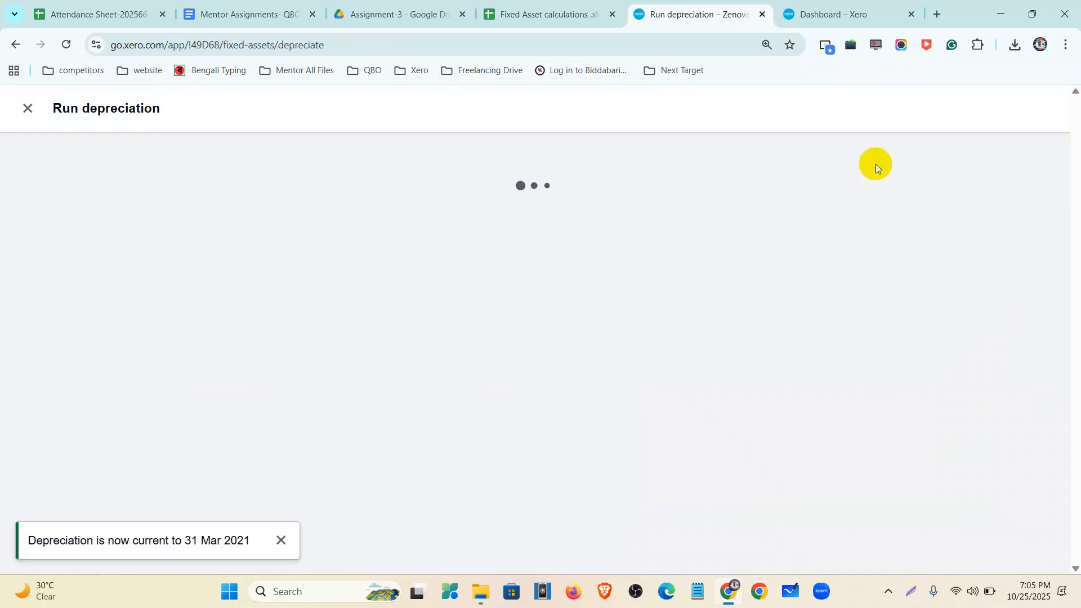
pyautogui.click(449, 250)
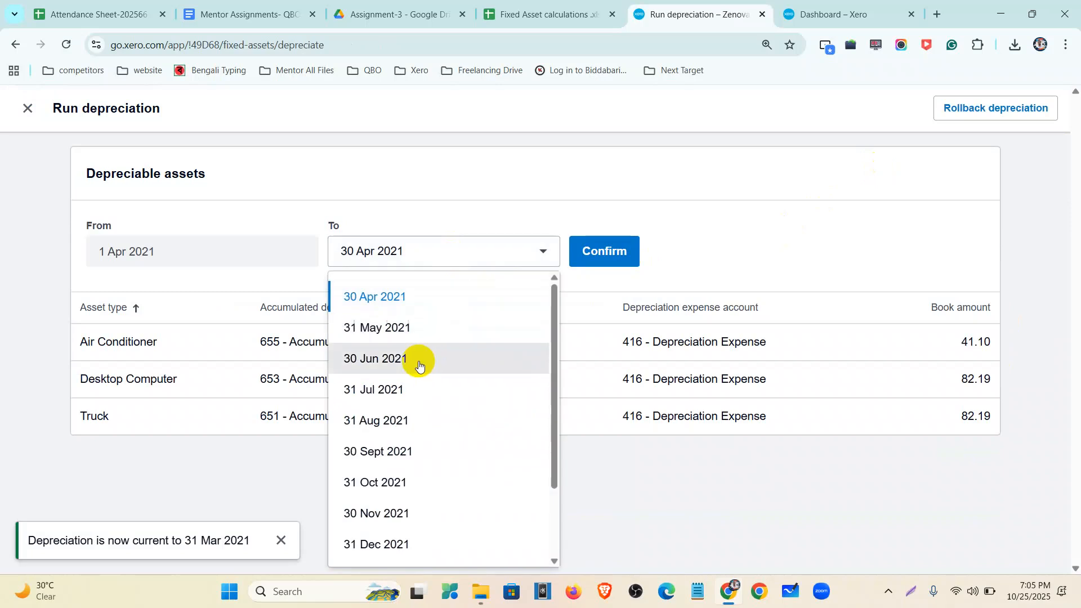
pyautogui.scroll(-2, 420, 451)
pyautogui.click(418, 546)
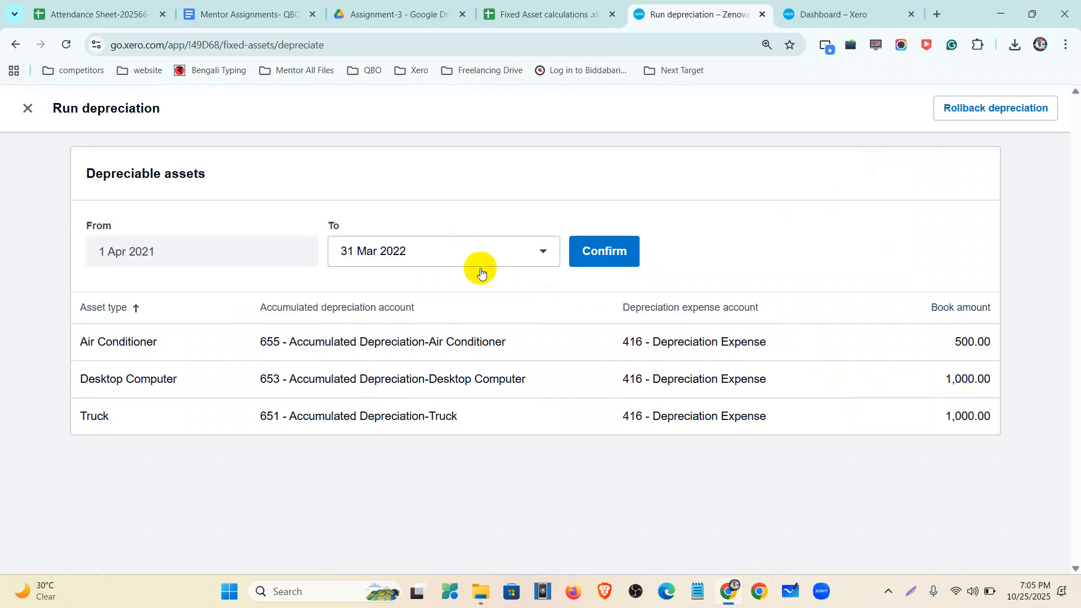
pyautogui.click(603, 248)
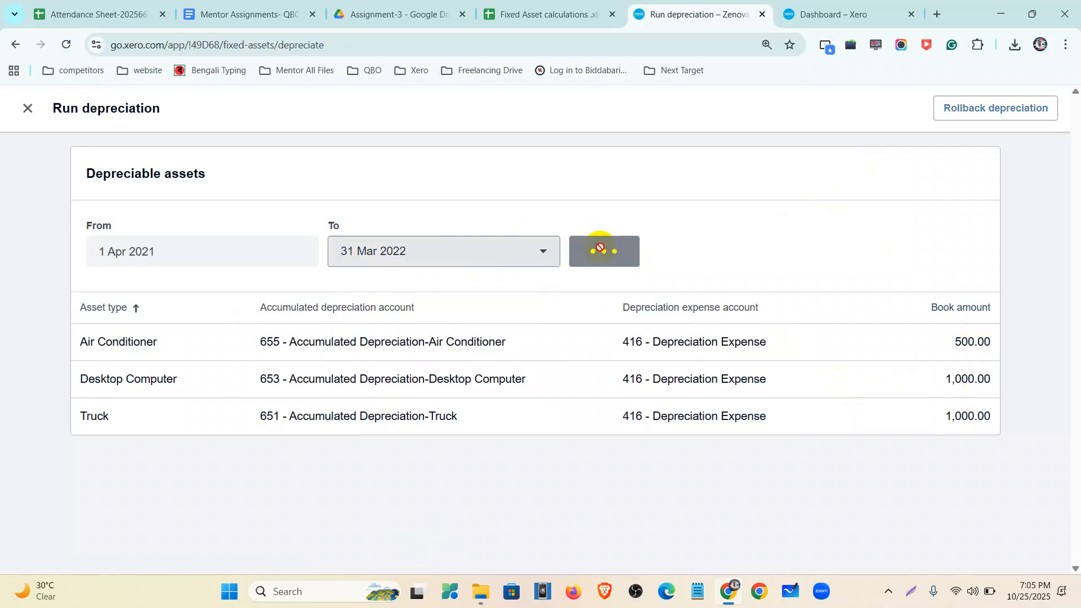
# Check the disposal dates in the fixed asset spreadsheet, and run and confirm depreciation in Xero from 1 Apr 2022 to 31 Mar 2023.
pyautogui.click(528, 7)
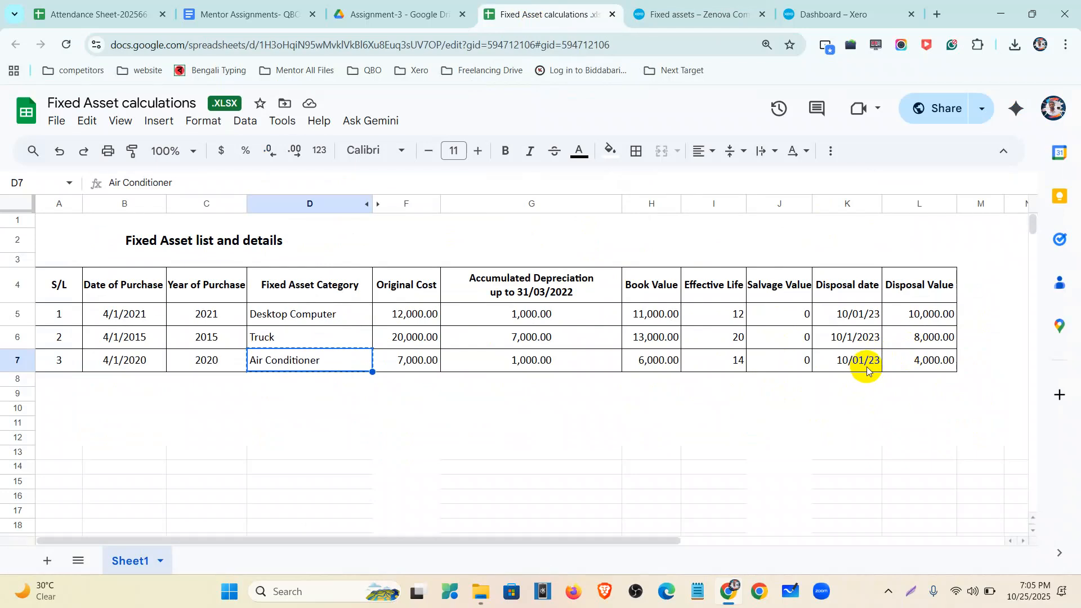
pyautogui.click(642, 14)
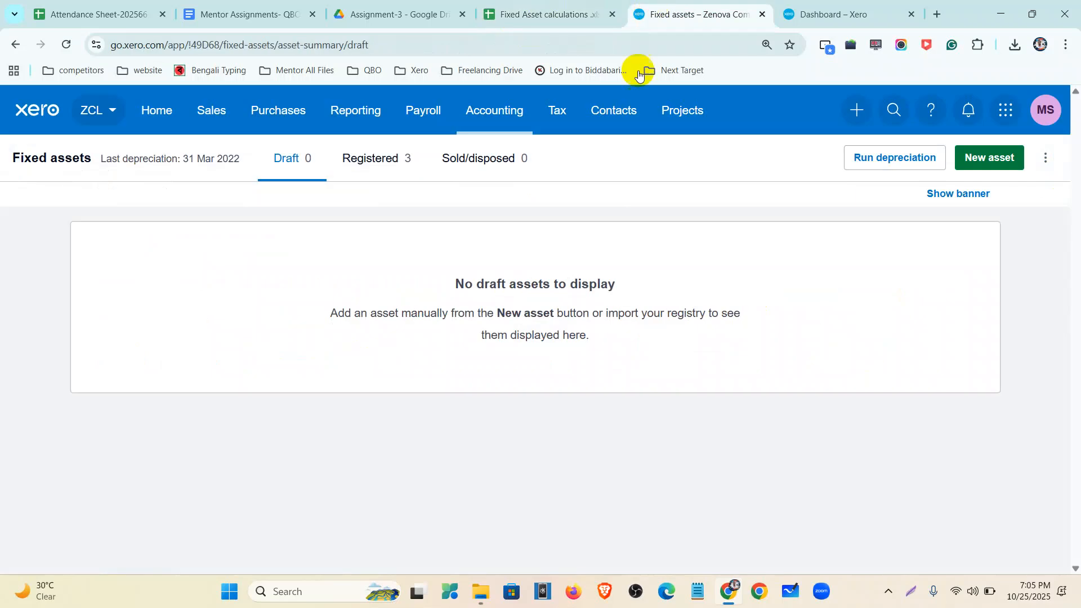
pyautogui.click(856, 162)
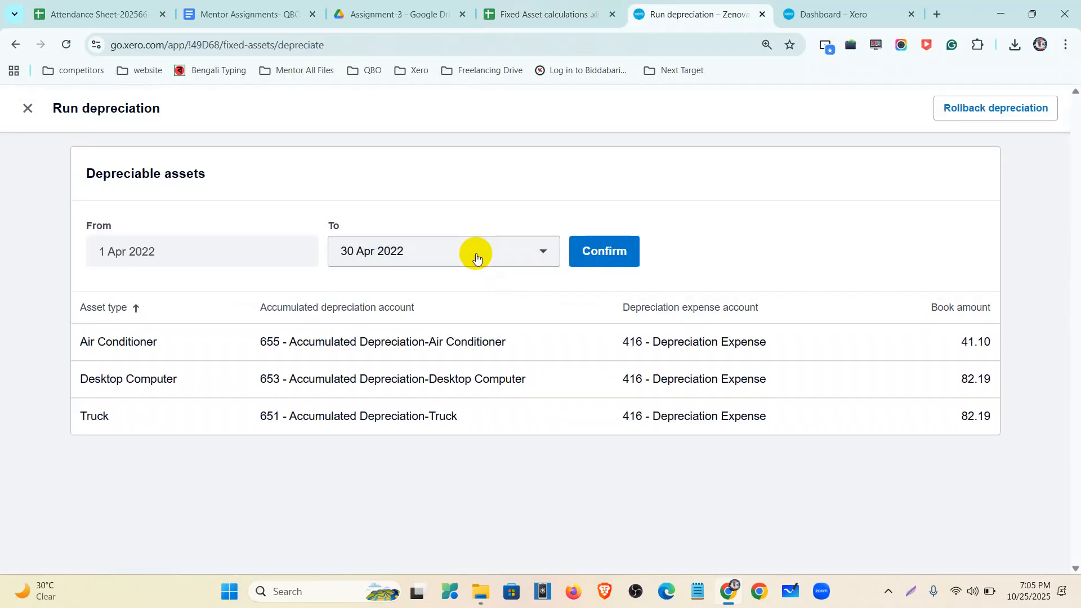
pyautogui.click(476, 257)
pyautogui.scroll(-2, 428, 450)
pyautogui.click(406, 544)
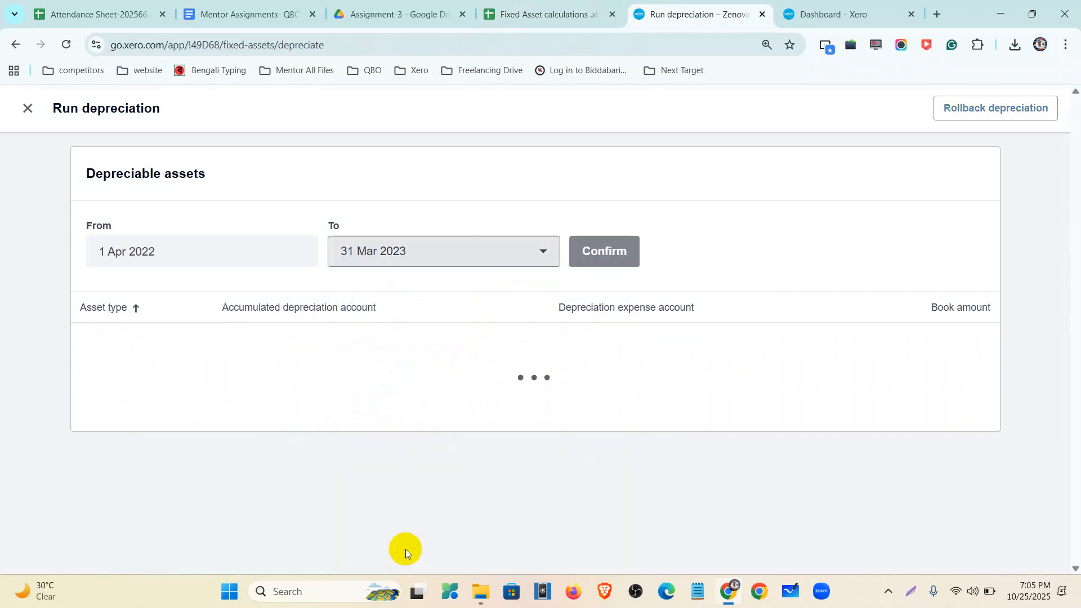
pyautogui.click(603, 255)
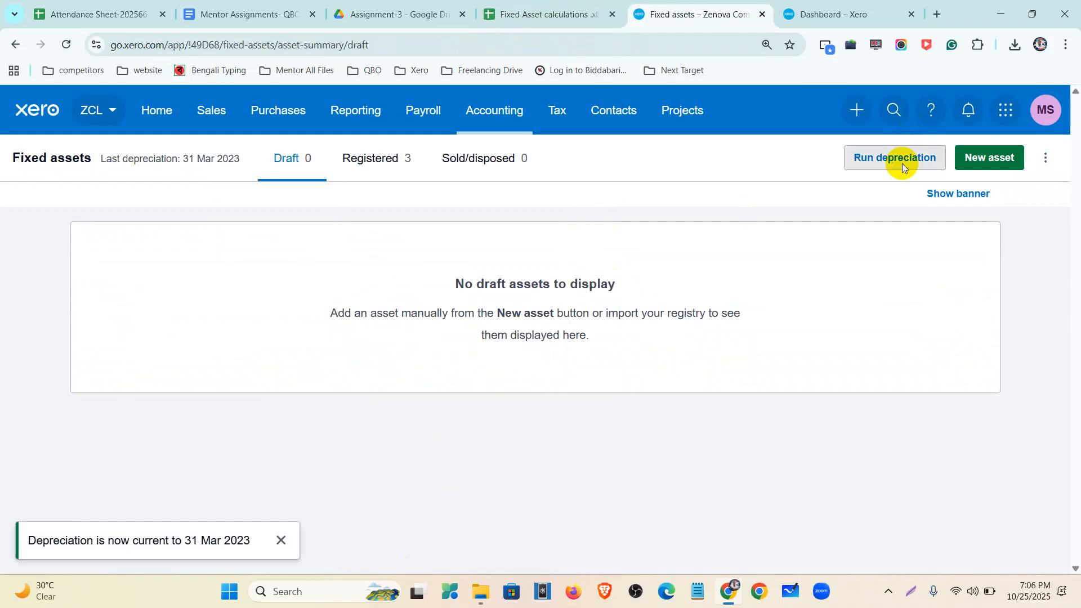
# Check the Truck's disposal date in the spreadsheet, and run and confirm depreciation in Xero from 1 Apr 2023 to 30 Sept 2023.
pyautogui.click(903, 163)
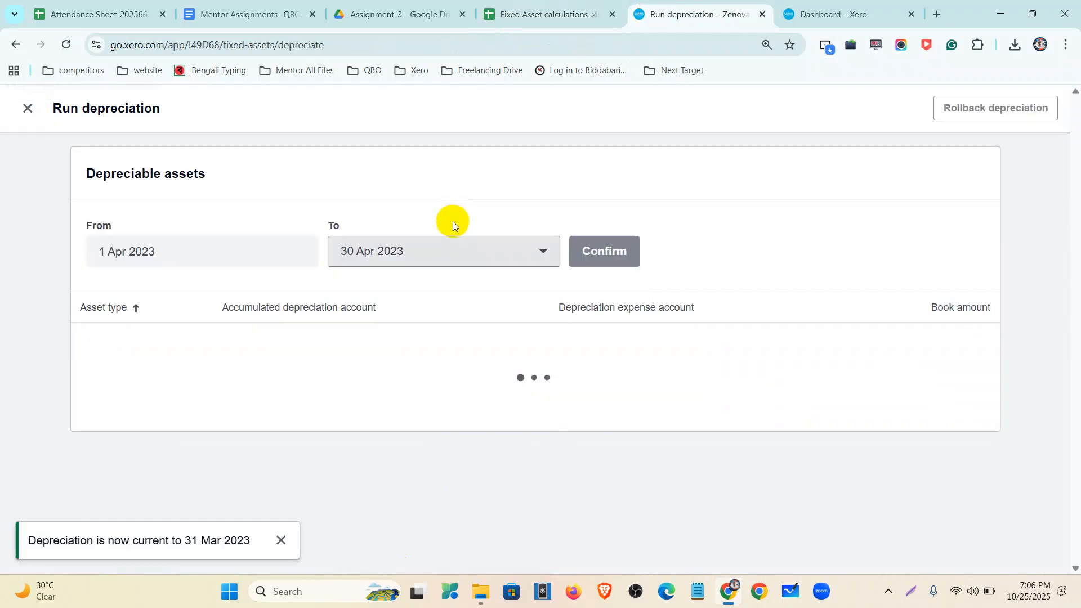
pyautogui.click(444, 254)
pyautogui.scroll(-1, 435, 333)
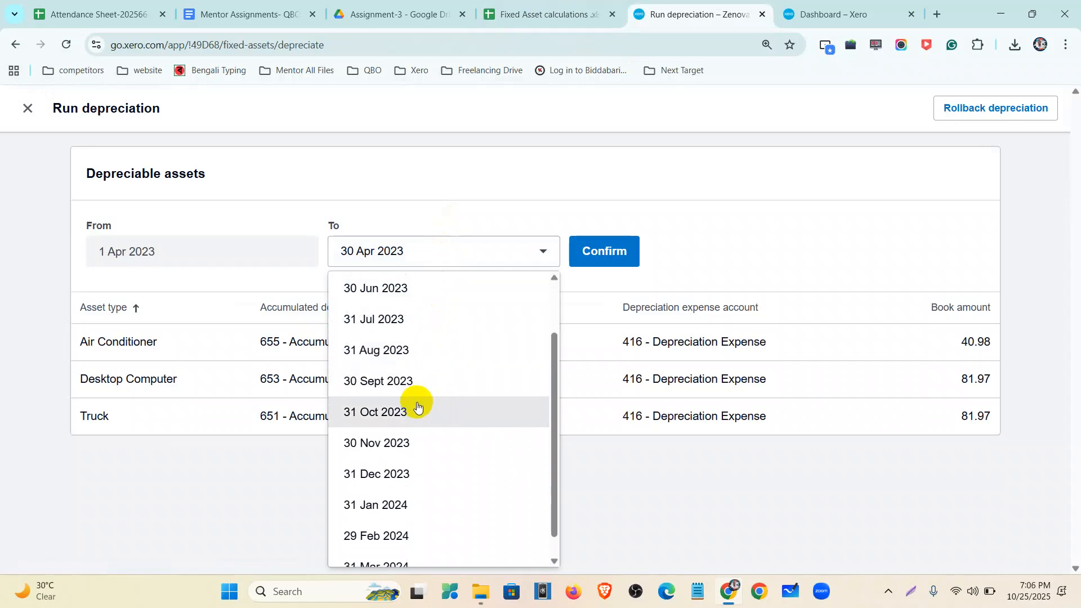
pyautogui.click(538, 10)
pyautogui.click(854, 338)
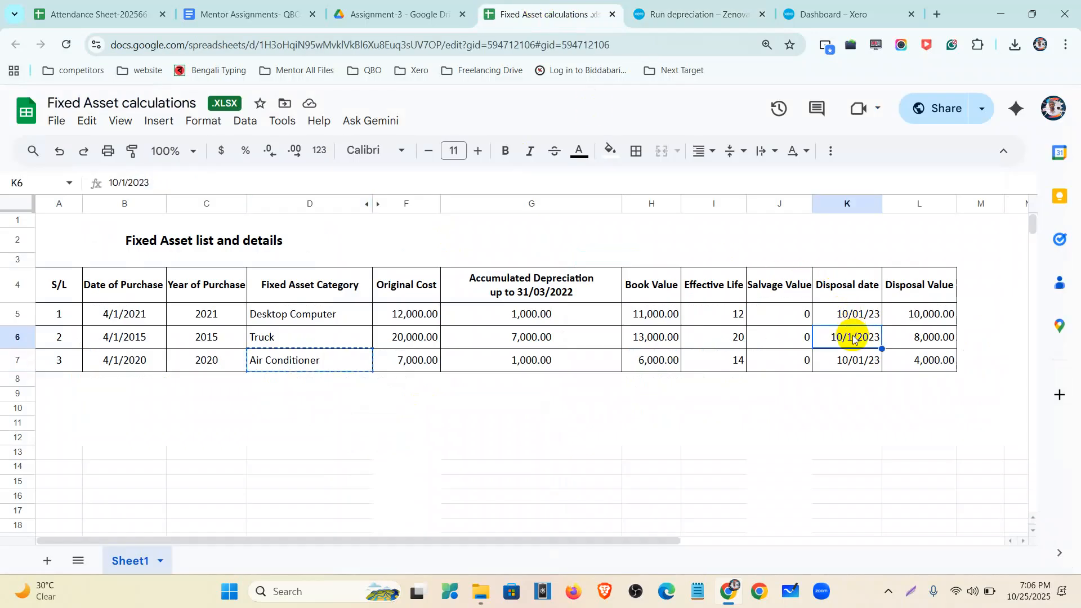
pyautogui.click(693, 14)
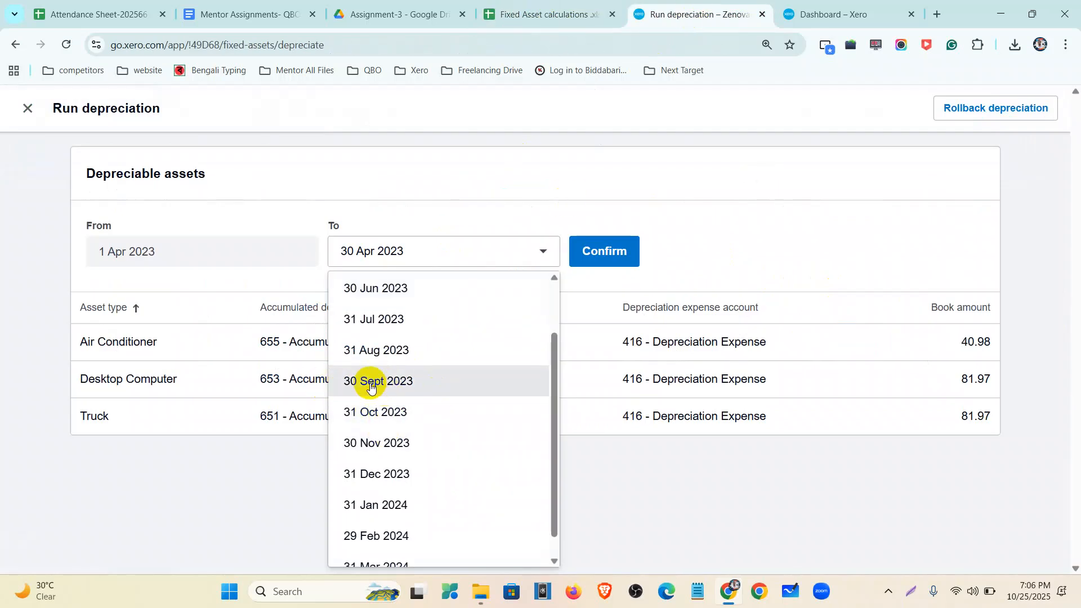
pyautogui.click(431, 389)
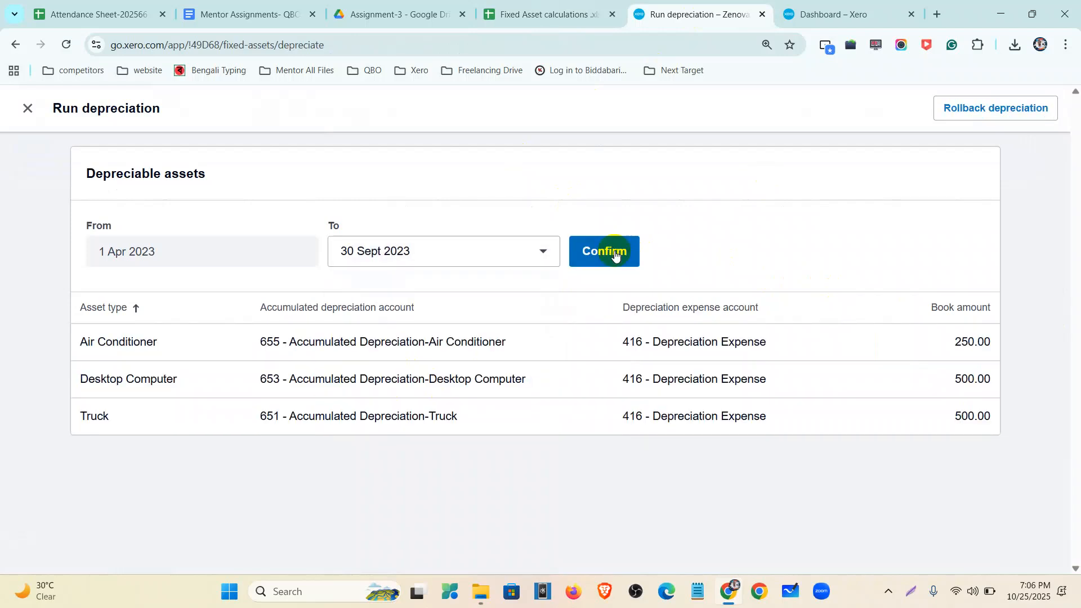
pyautogui.click(615, 255)
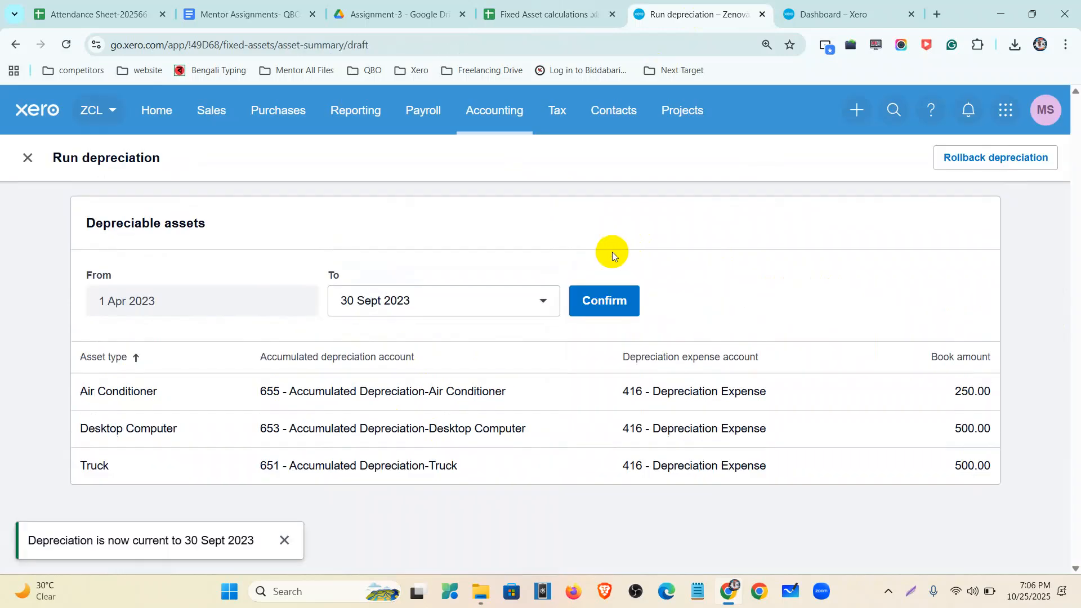
# Examine the registered Desktop Computer's values, depreciation settings and monthly depreciation history, and return to the registered assets.
pyautogui.click(382, 163)
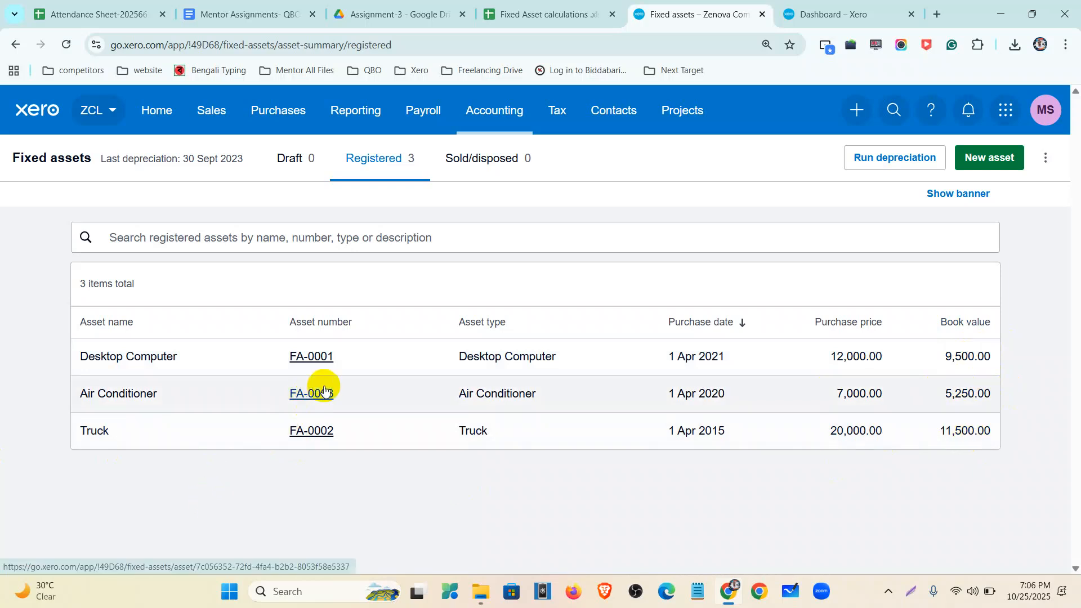
pyautogui.click(314, 367)
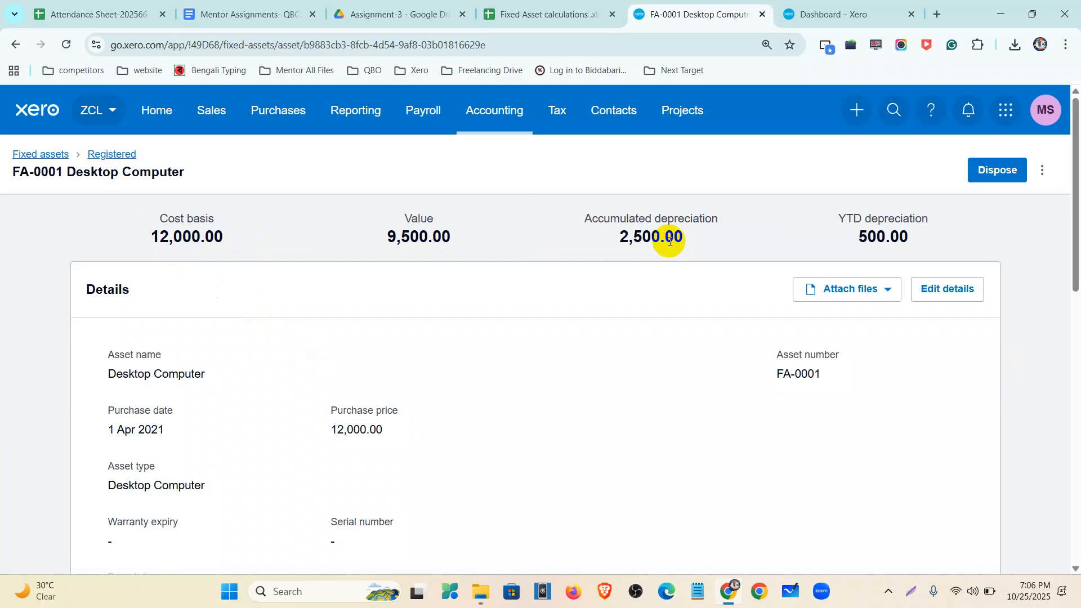
pyautogui.scroll(-8, 882, 238)
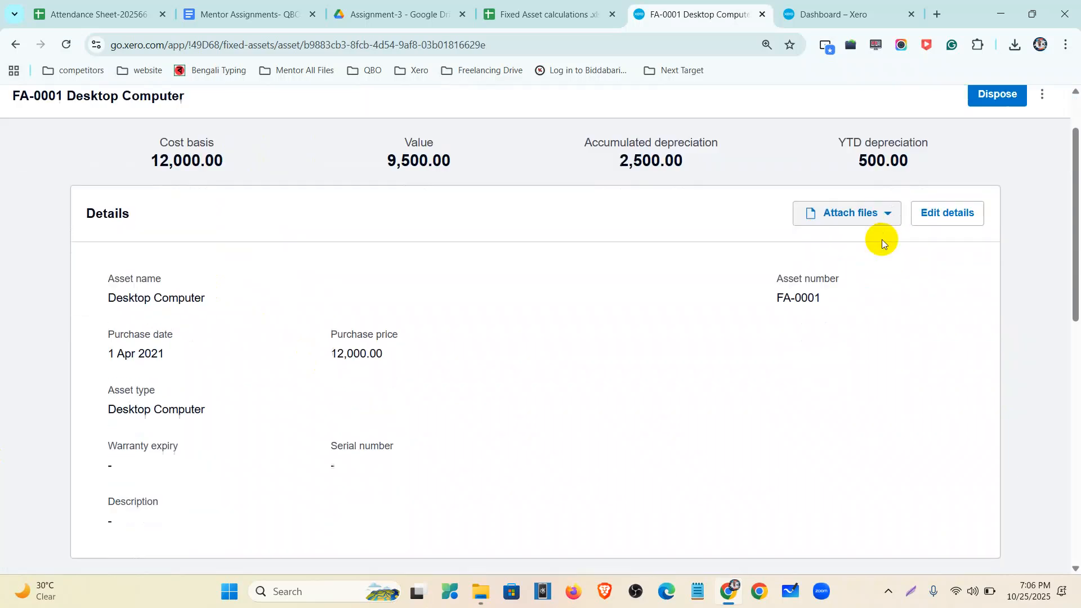
pyautogui.scroll(-4, 441, 304)
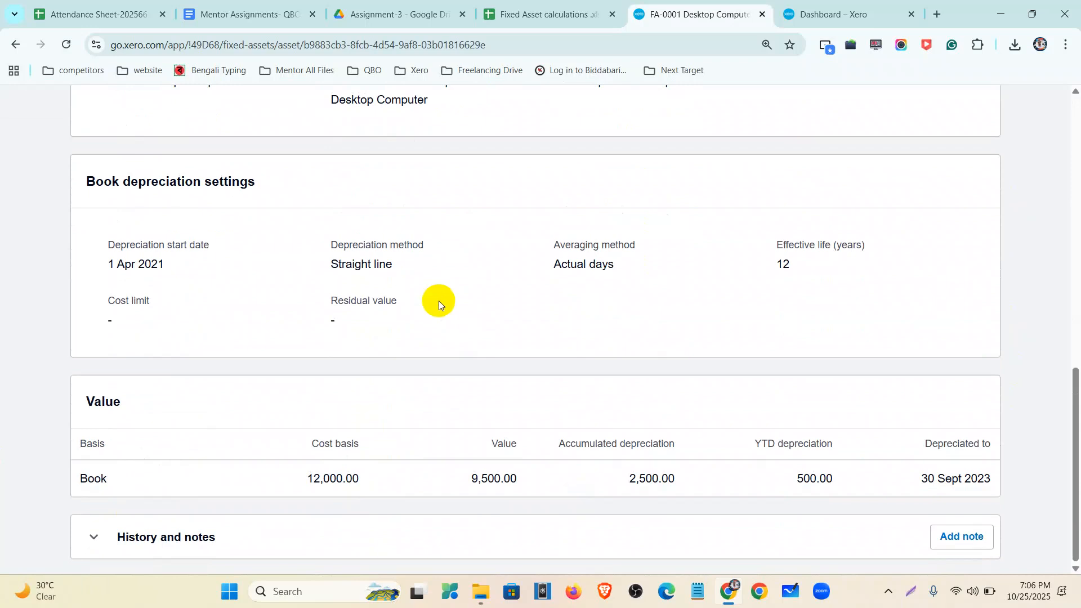
pyautogui.click(96, 541)
pyautogui.scroll(-4, 230, 434)
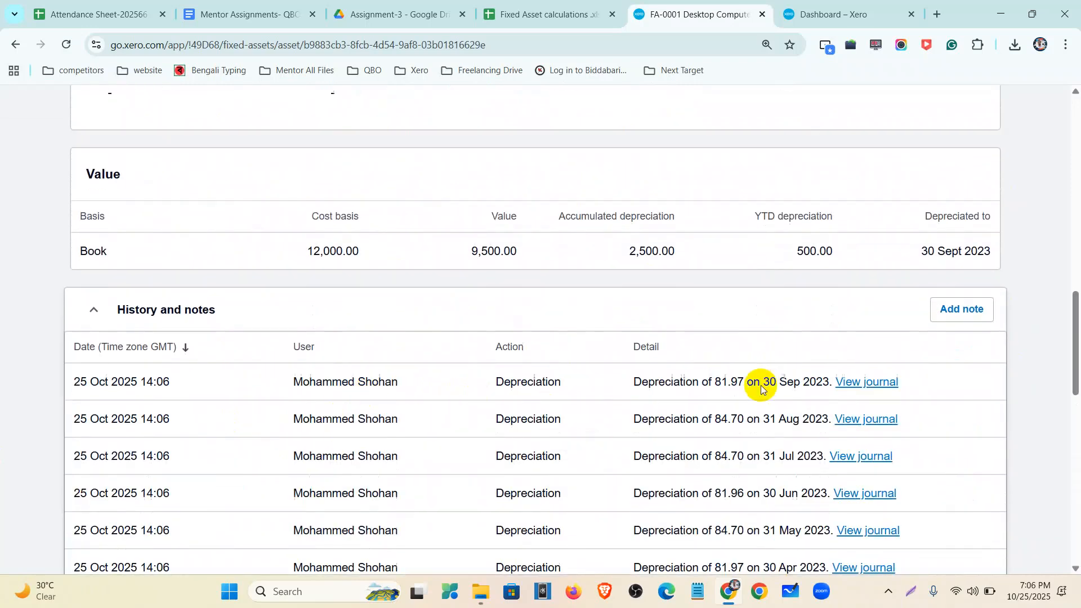
pyautogui.scroll(-5, 762, 374)
pyautogui.scroll(-6, 793, 338)
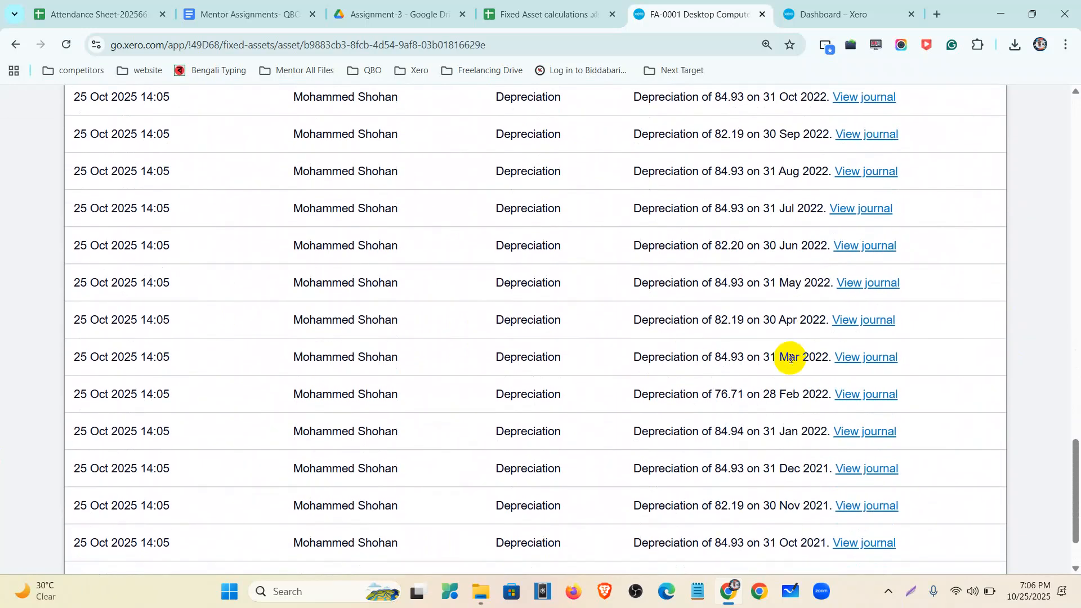
pyautogui.scroll(-2, 790, 361)
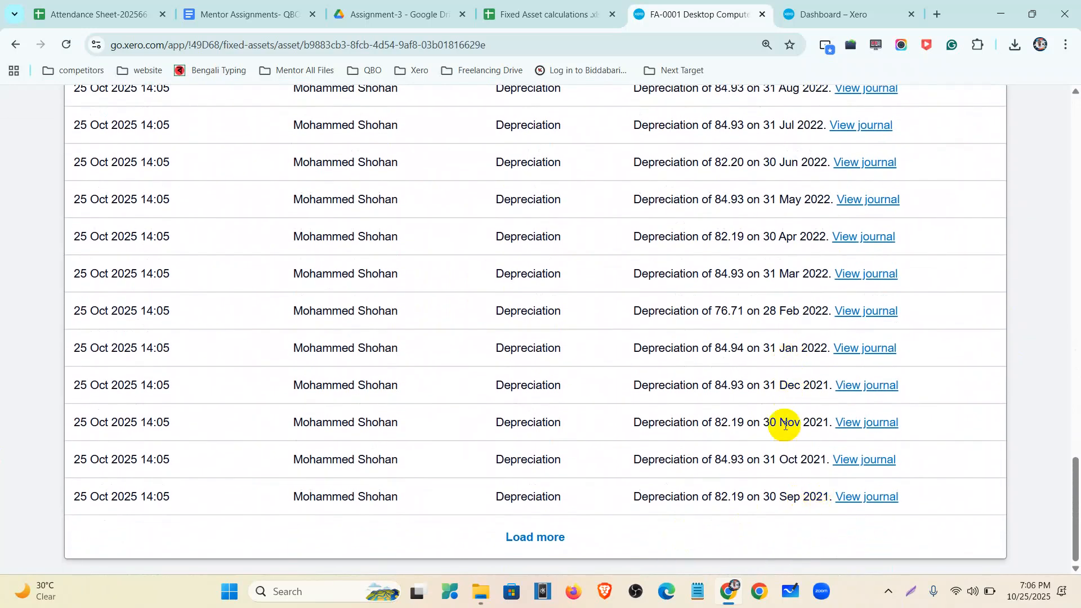
pyautogui.scroll(10, 811, 482)
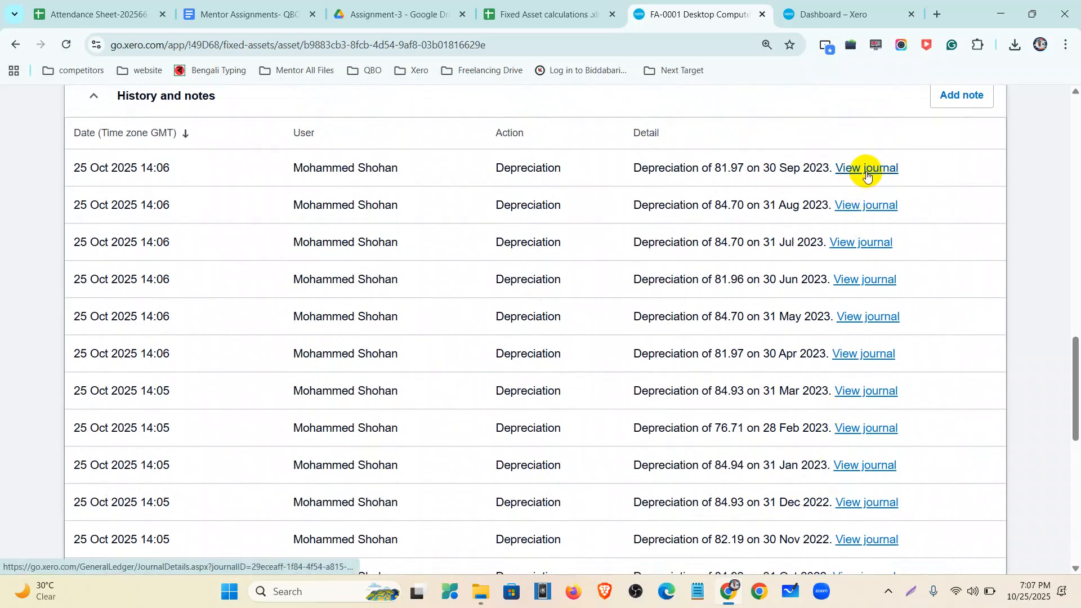
pyautogui.scroll(20, 205, 375)
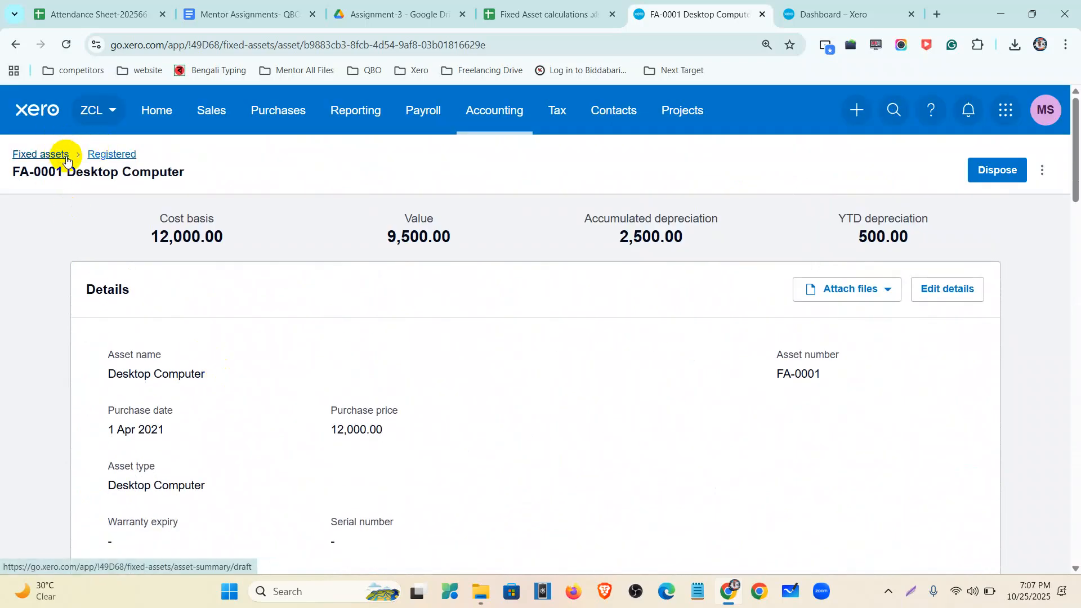
pyautogui.click(99, 158)
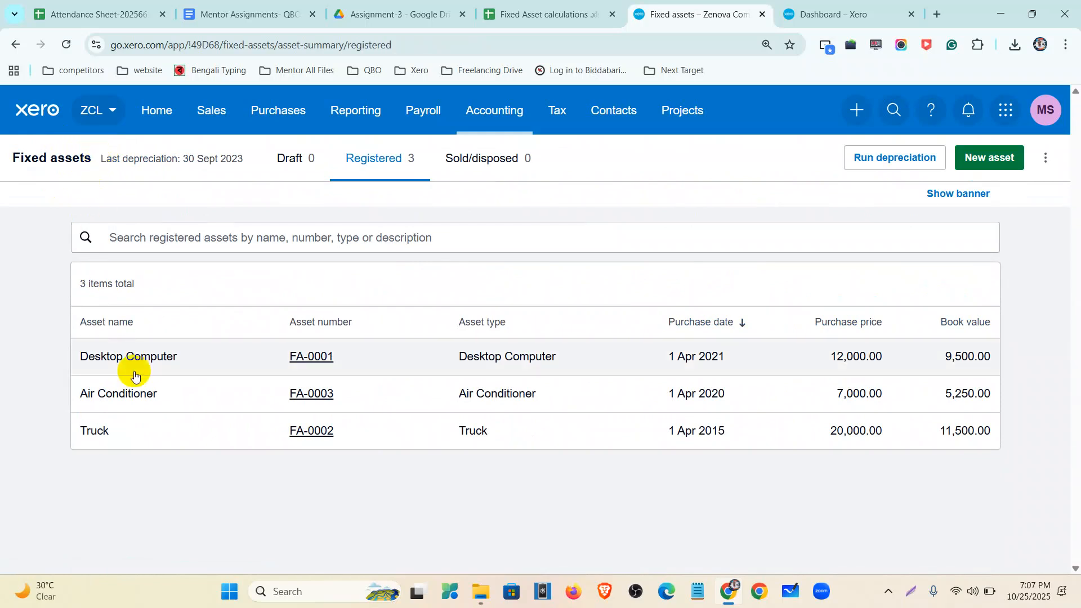
# Check the Truck's disposal value in the spreadsheet, and start the disposal of the registered Truck in Xero.
pyautogui.click(512, 14)
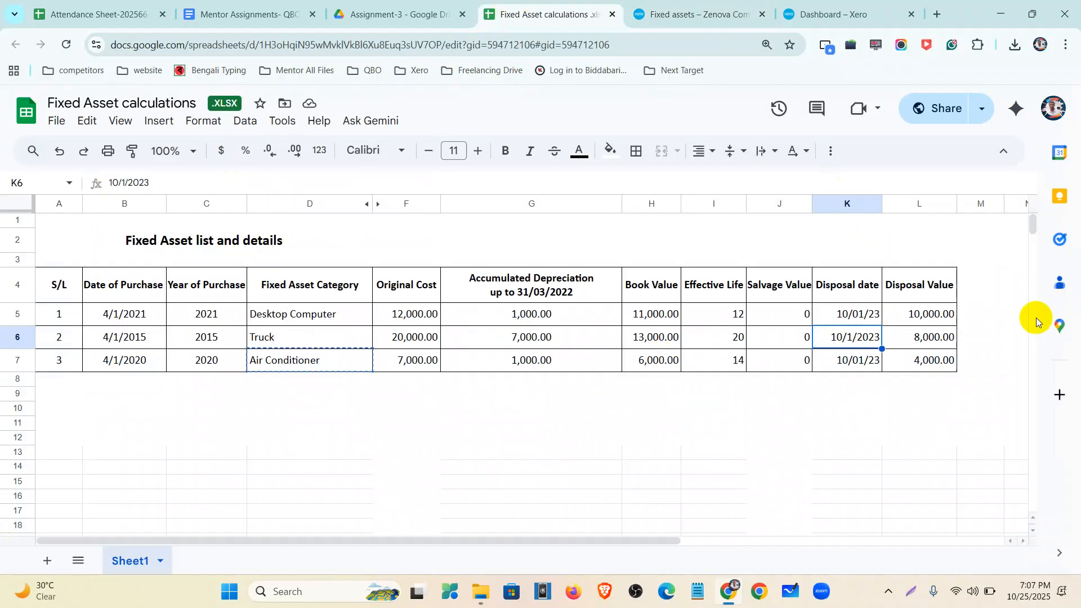
pyautogui.click(928, 345)
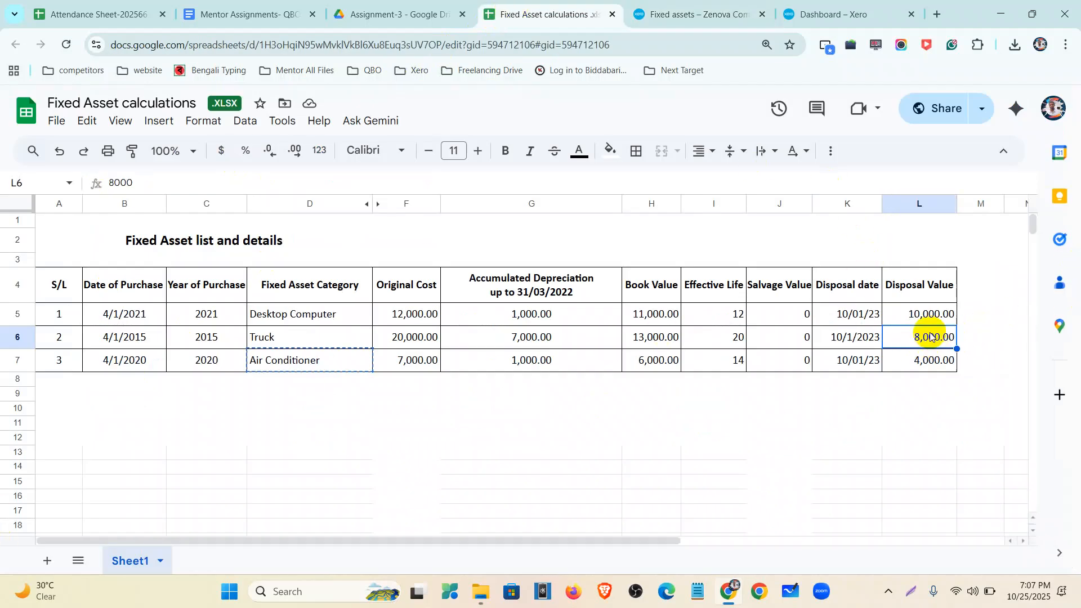
pyautogui.click(665, 14)
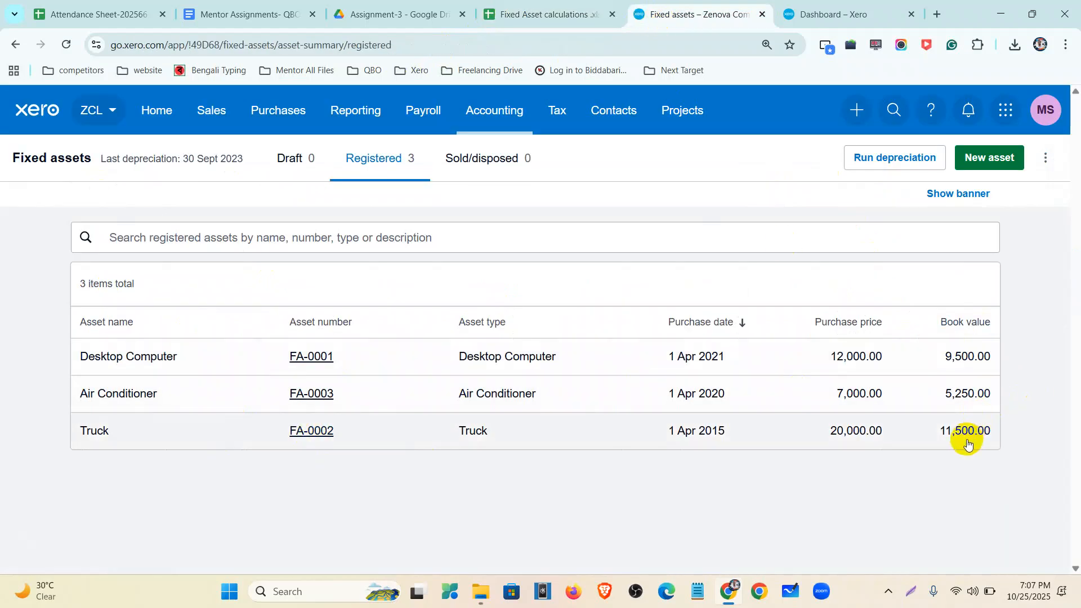
pyautogui.click(348, 434)
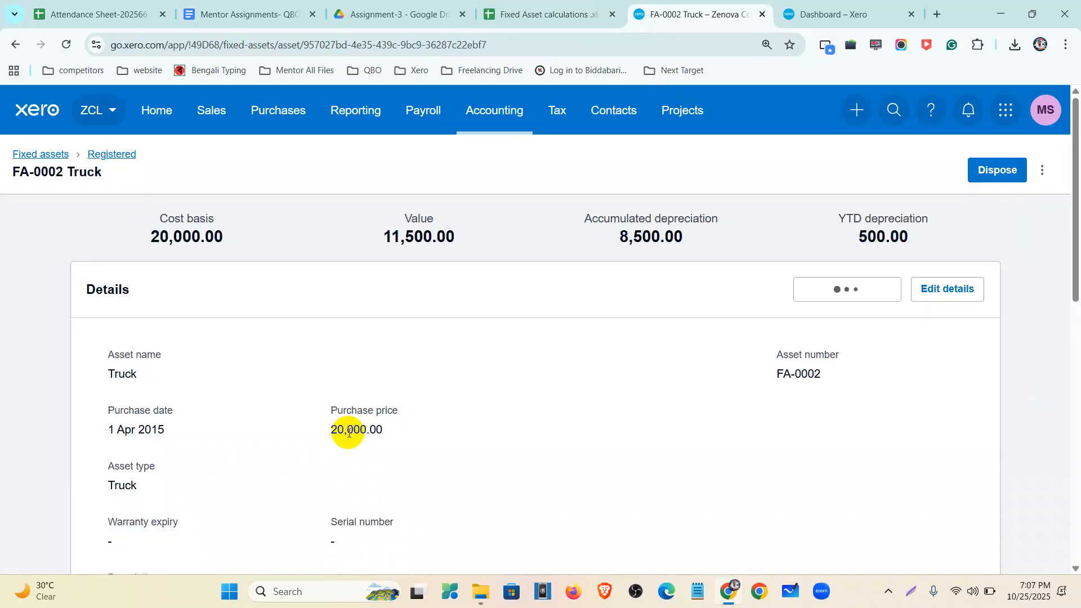
pyautogui.click(999, 169)
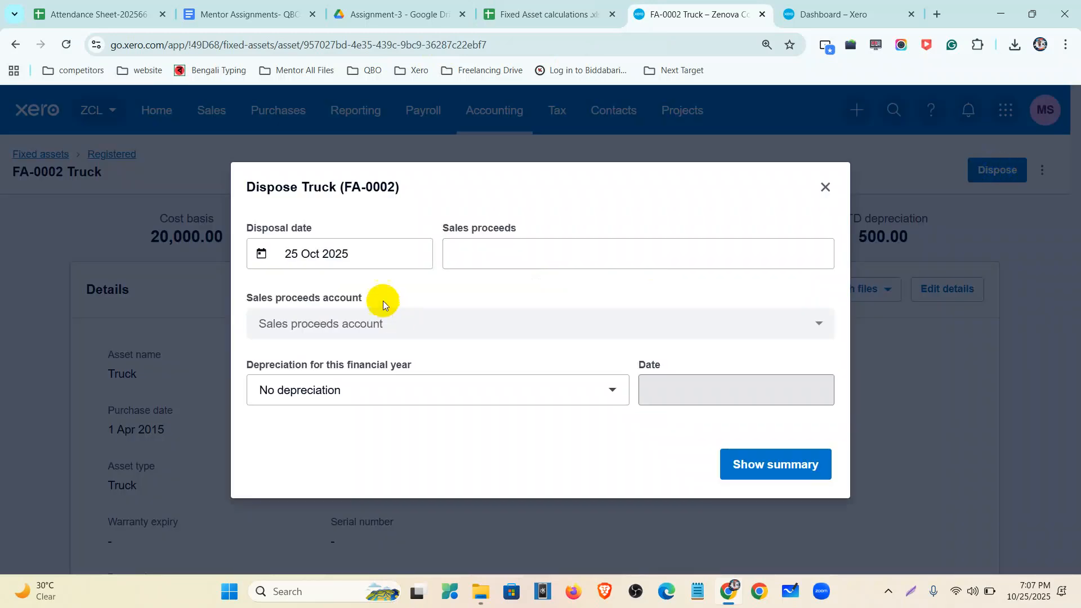
# Set the Truck's disposal date to 1 Oct 2023 and its sales proceeds to 8000.
pyautogui.click(362, 256)
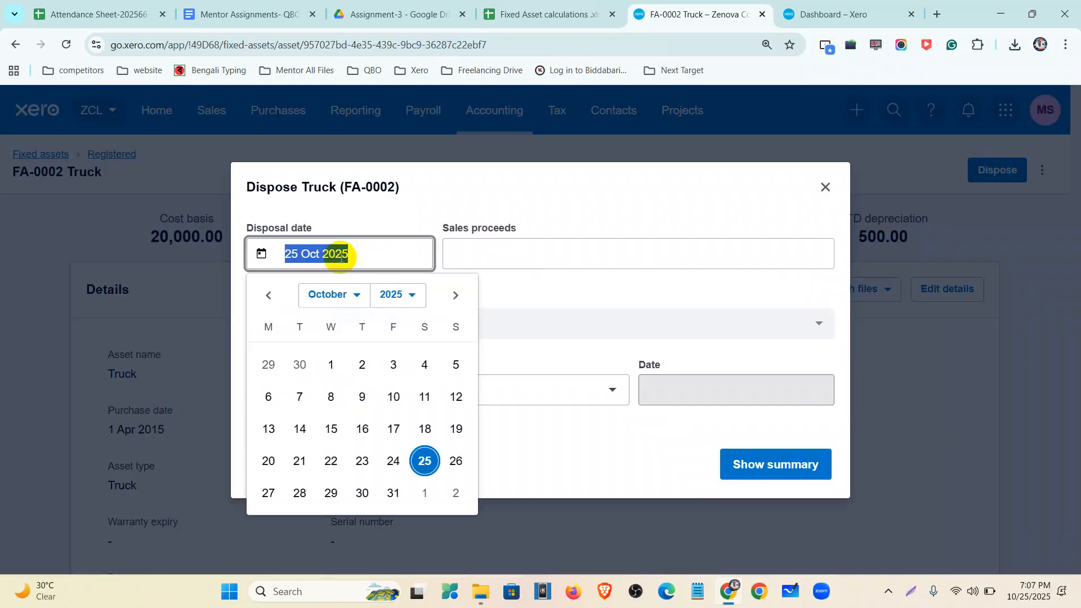
pyautogui.click(388, 290)
pyautogui.press('Up')
pyautogui.press('Up')
pyautogui.press('Return')
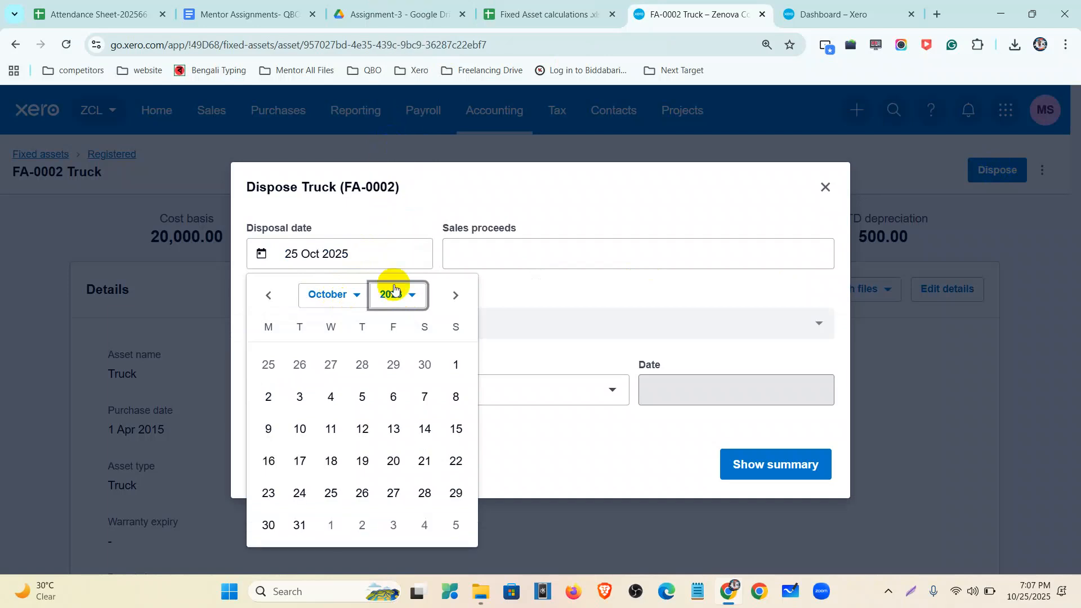
pyautogui.click(454, 364)
pyautogui.click(466, 248)
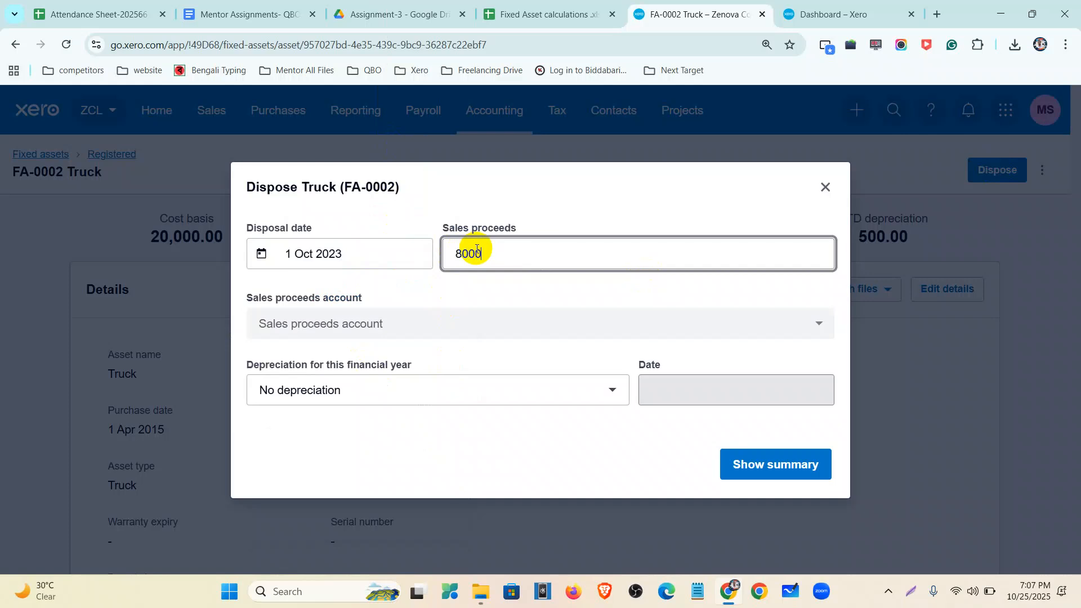
# Choose 250 - Loss or gain on disposal of fixed assets as the Truck disposal's sales proceeds account.
pyautogui.click(464, 332)
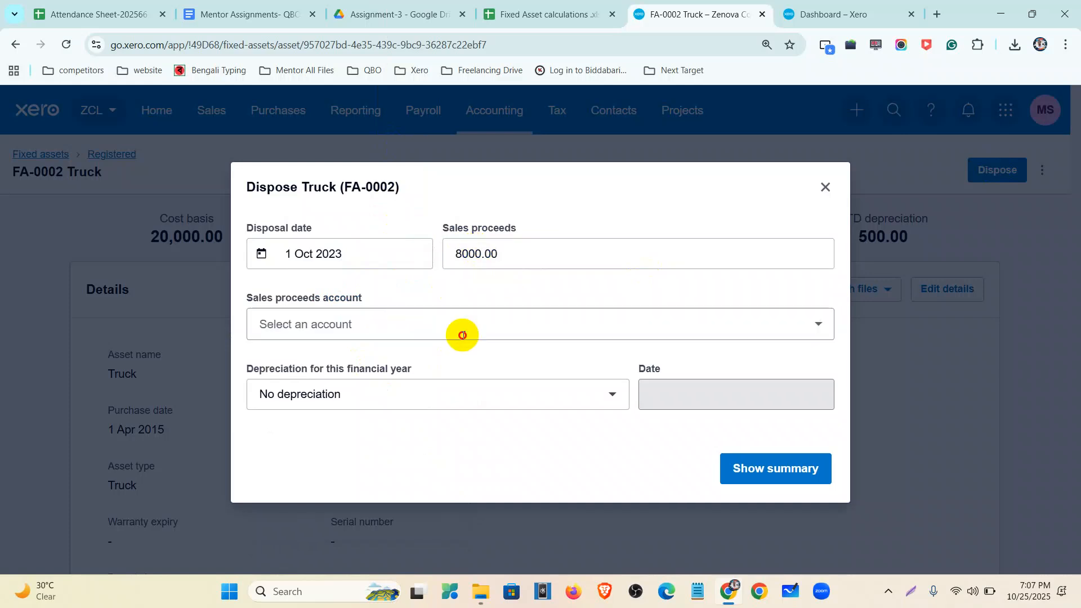
pyautogui.click(347, 333)
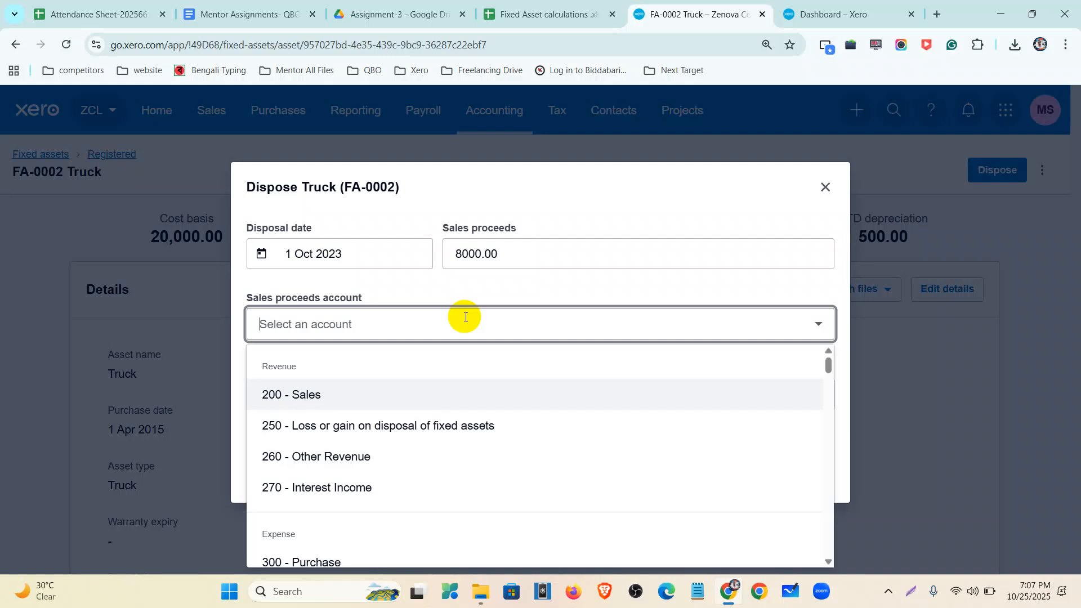
pyautogui.scroll(-3, 338, 387)
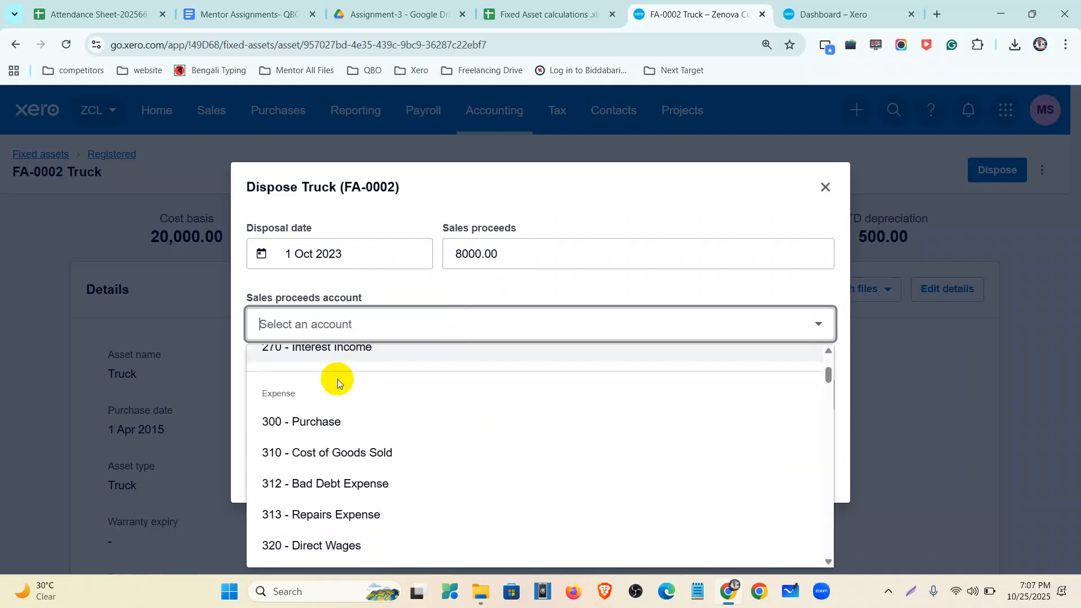
pyautogui.scroll(-10, 327, 438)
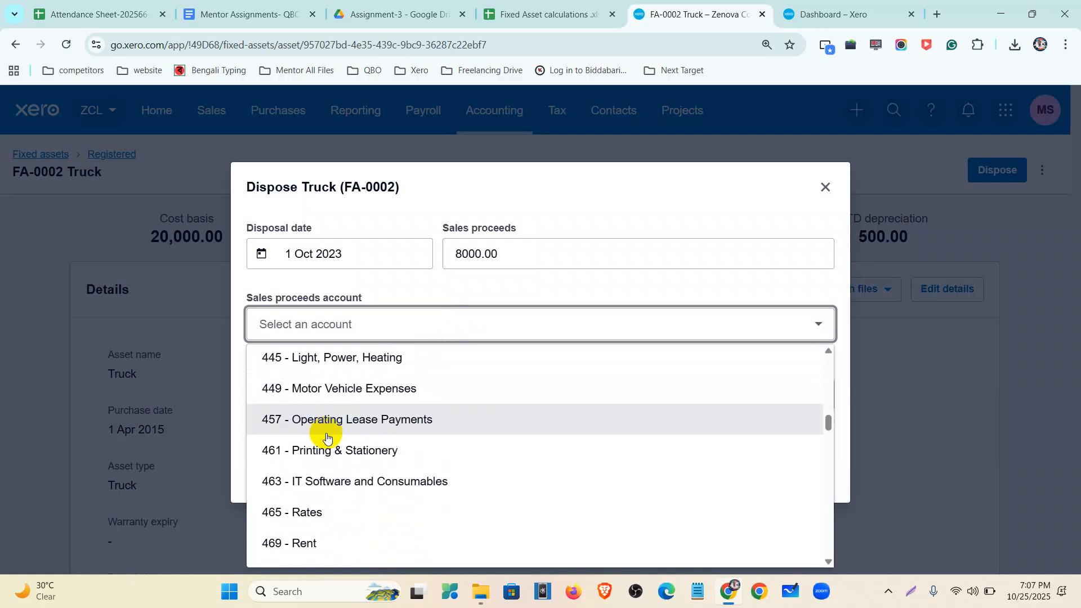
pyautogui.scroll(-8, 327, 438)
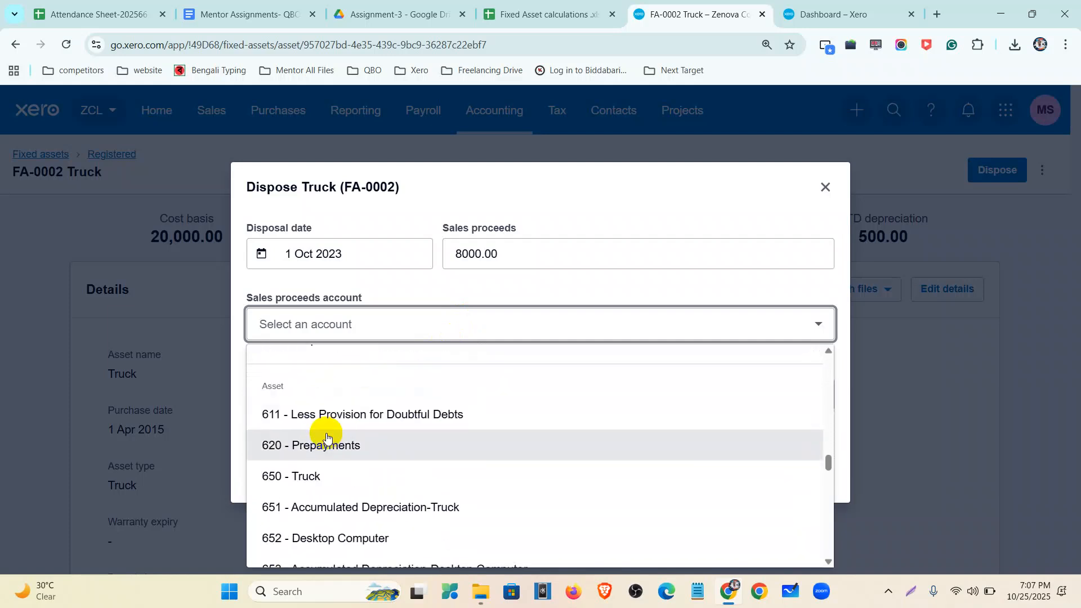
pyautogui.scroll(-1, 319, 414)
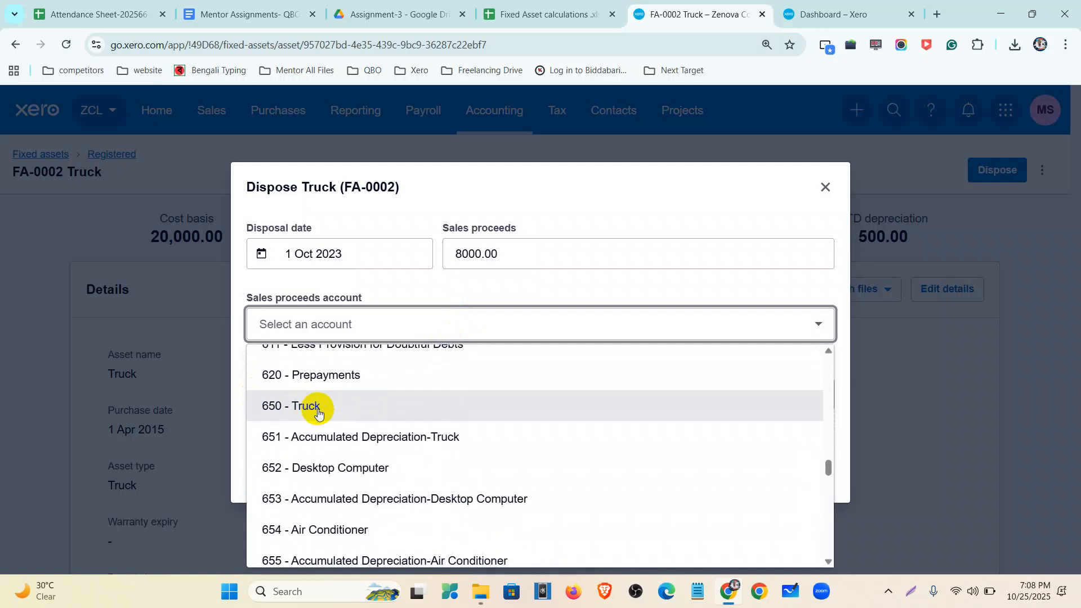
pyautogui.scroll(-1, 318, 414)
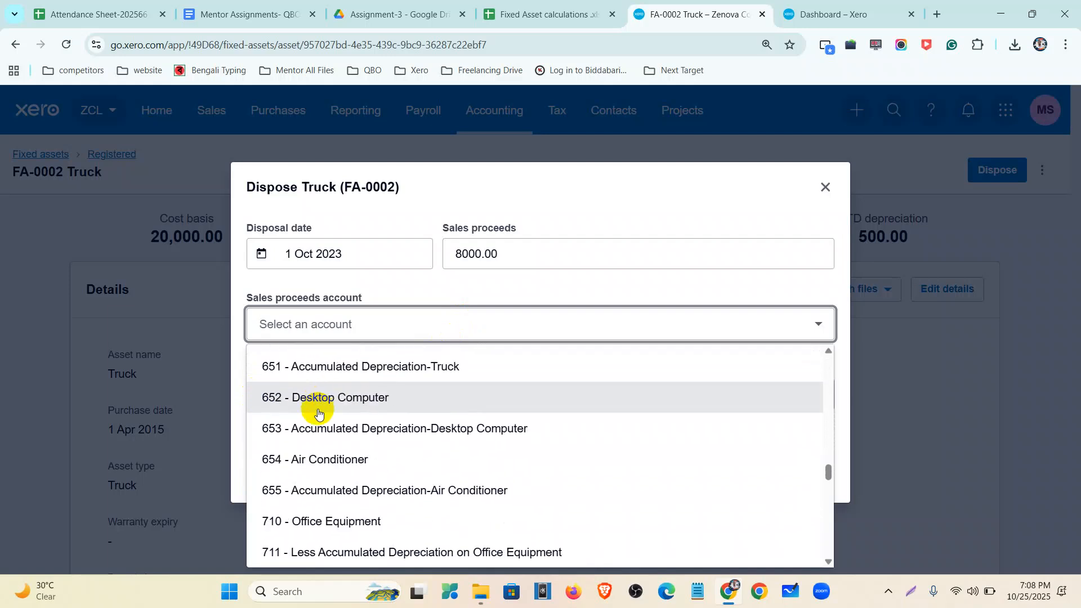
pyautogui.scroll(-1, 319, 414)
pyautogui.scroll(-3, 319, 414)
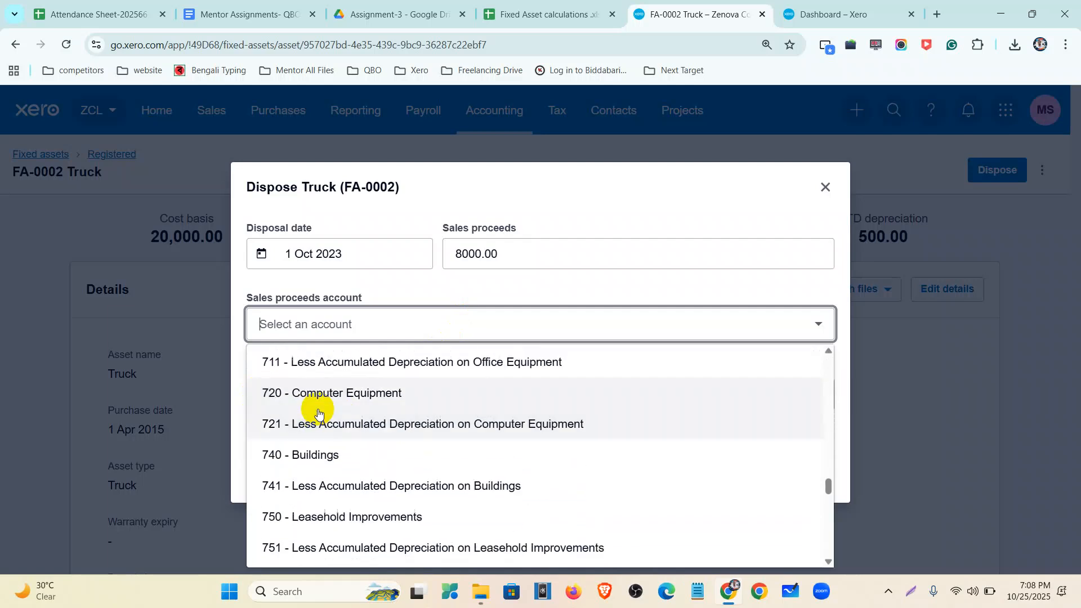
pyautogui.scroll(-3, 319, 414)
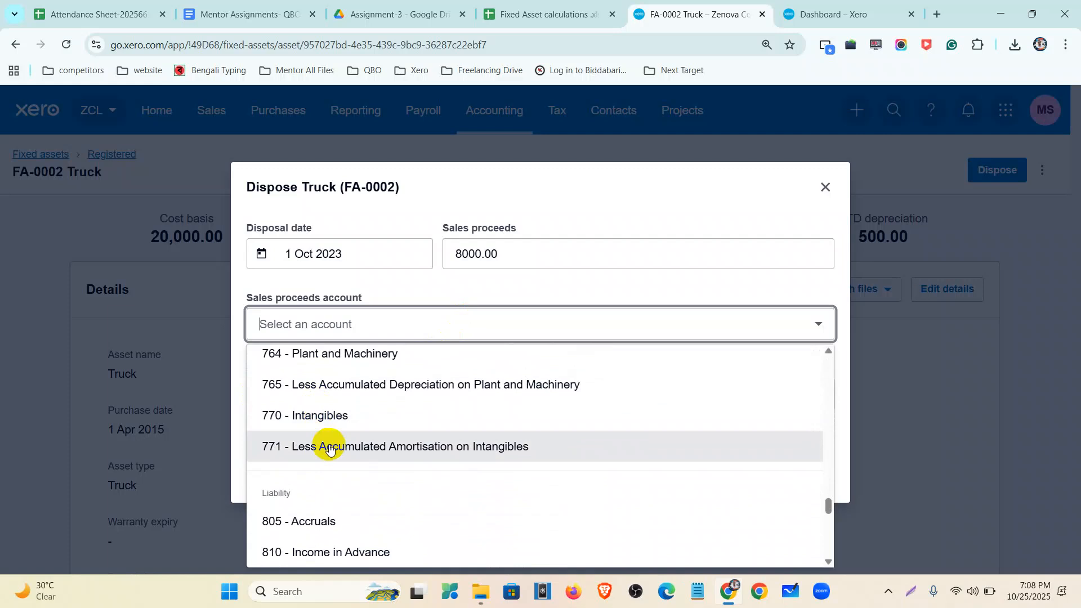
pyautogui.scroll(15, 329, 449)
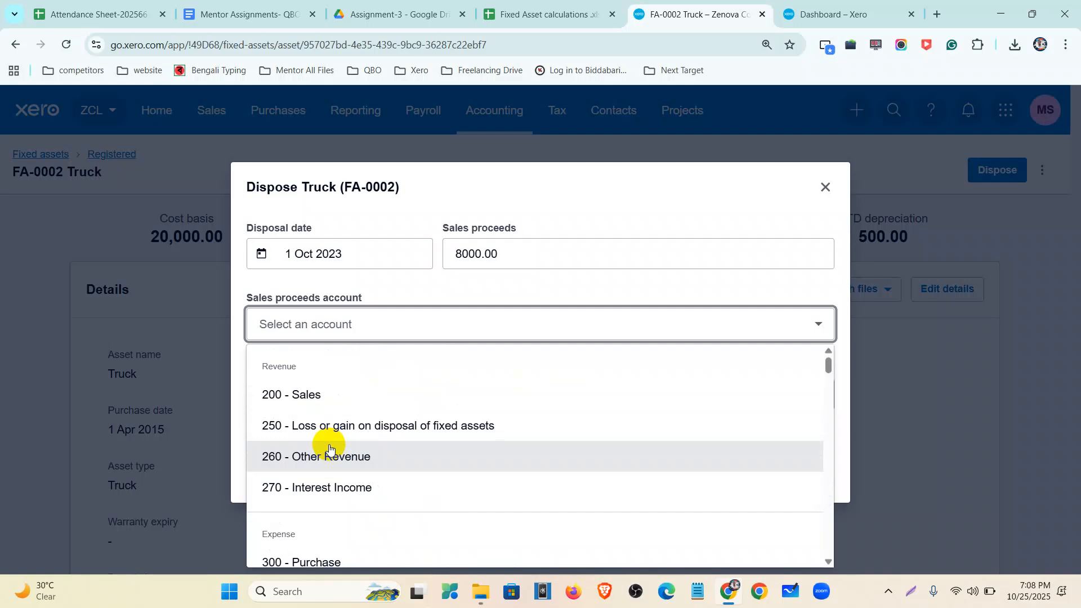
pyautogui.click(366, 438)
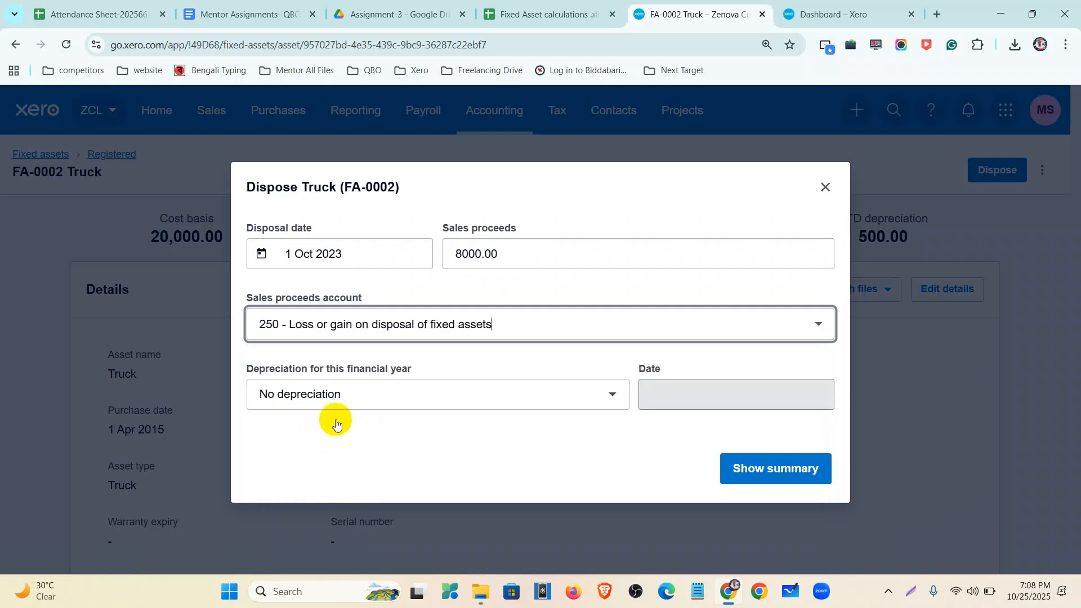
# Set this financial year's depreciation to all depreciation up to and including 1 Oct 2023, and show the disposal summary.
pyautogui.click(437, 395)
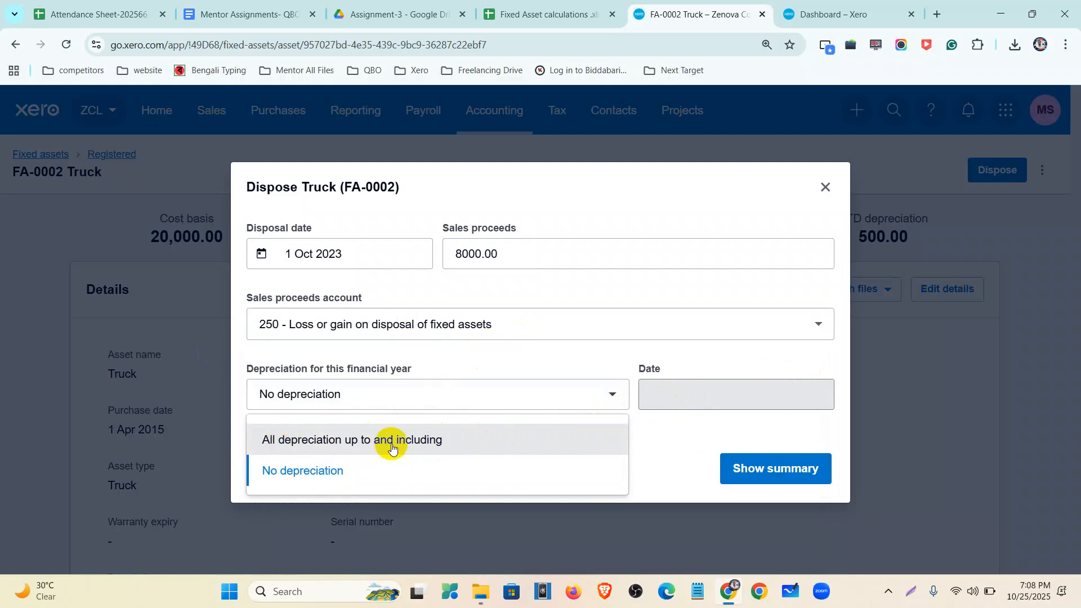
pyautogui.click(414, 440)
pyautogui.click(670, 400)
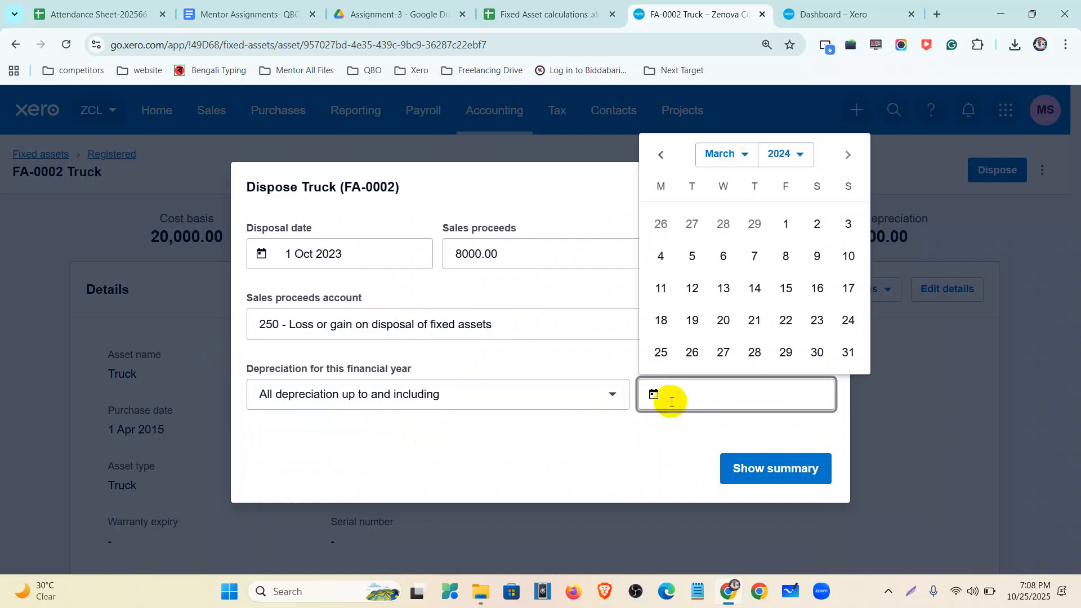
pyautogui.click(740, 165)
pyautogui.click(786, 153)
pyautogui.click(767, 170)
pyautogui.click(739, 152)
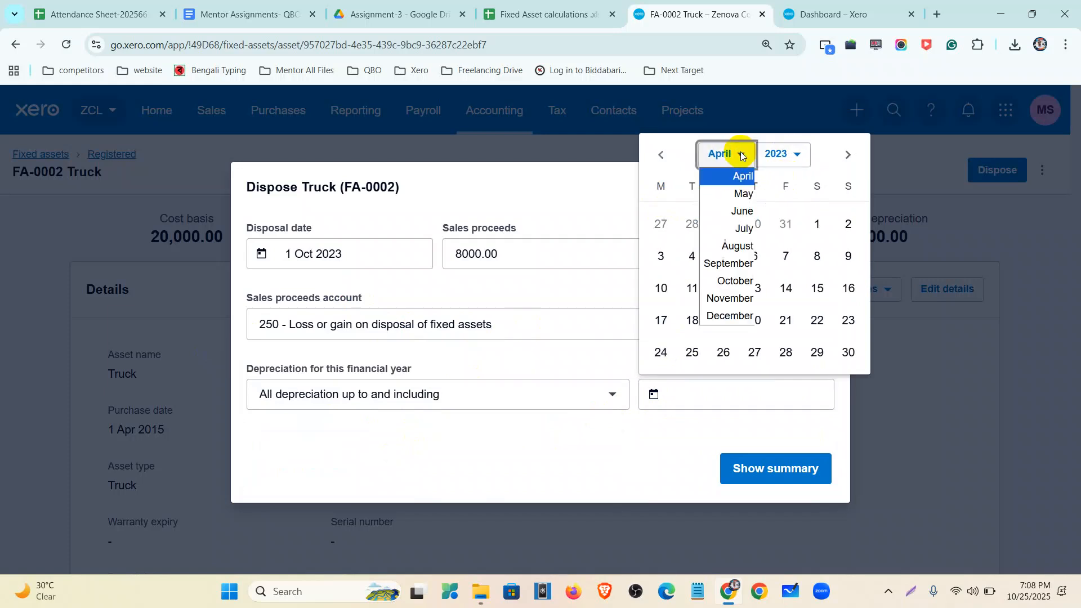
pyautogui.click(747, 276)
pyautogui.click(848, 191)
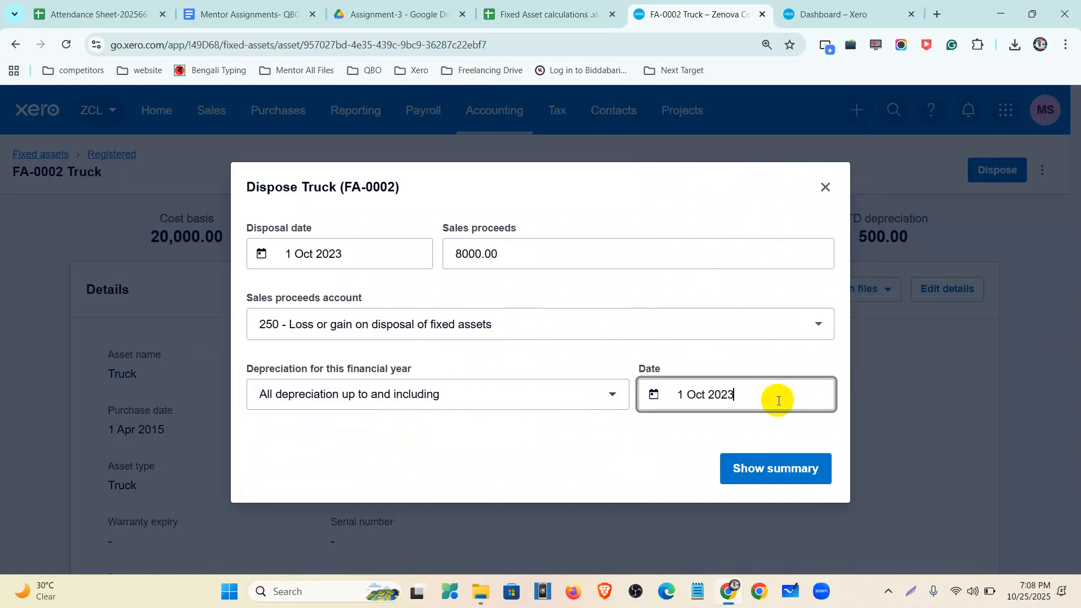
pyautogui.click(773, 471)
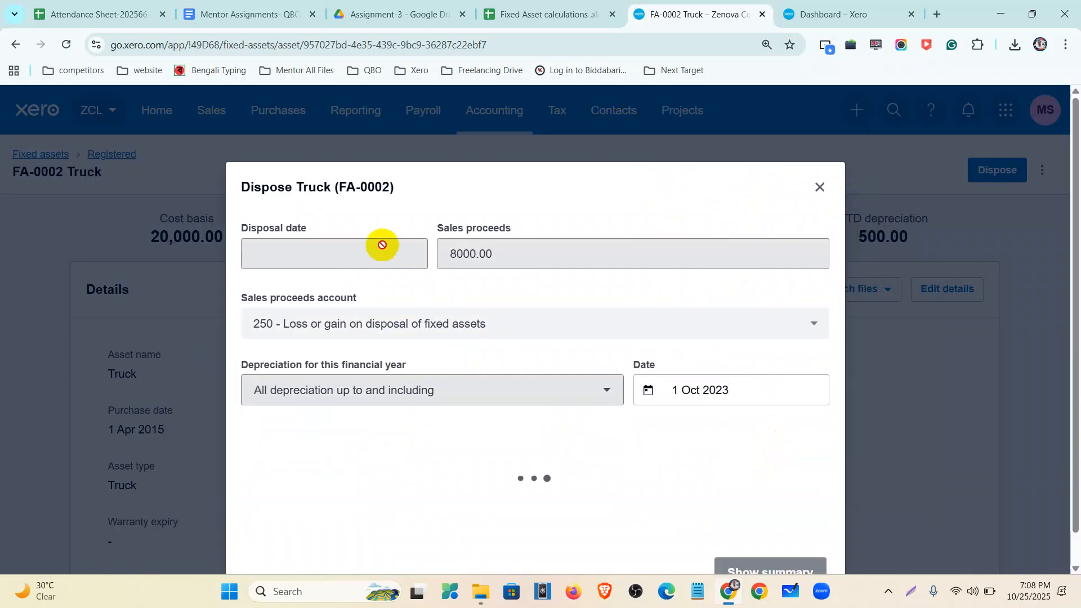
# Examine the Truck's disposal summary, outlining the disposal date and each line from cost to loss in a screen capture, and discard the capture.
pyautogui.scroll(-3, 401, 336)
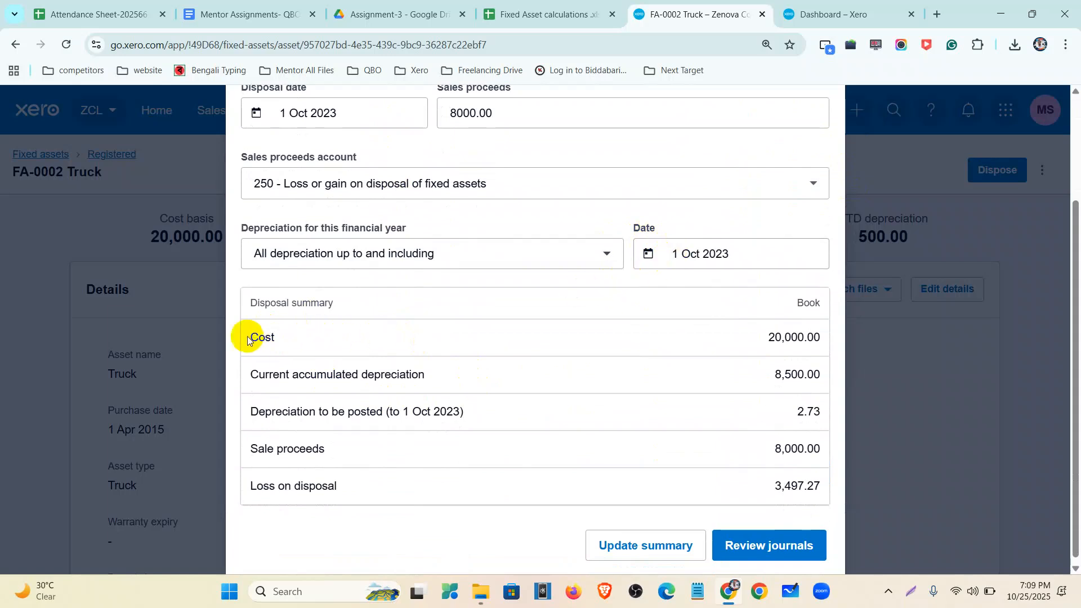
pyautogui.click(908, 597)
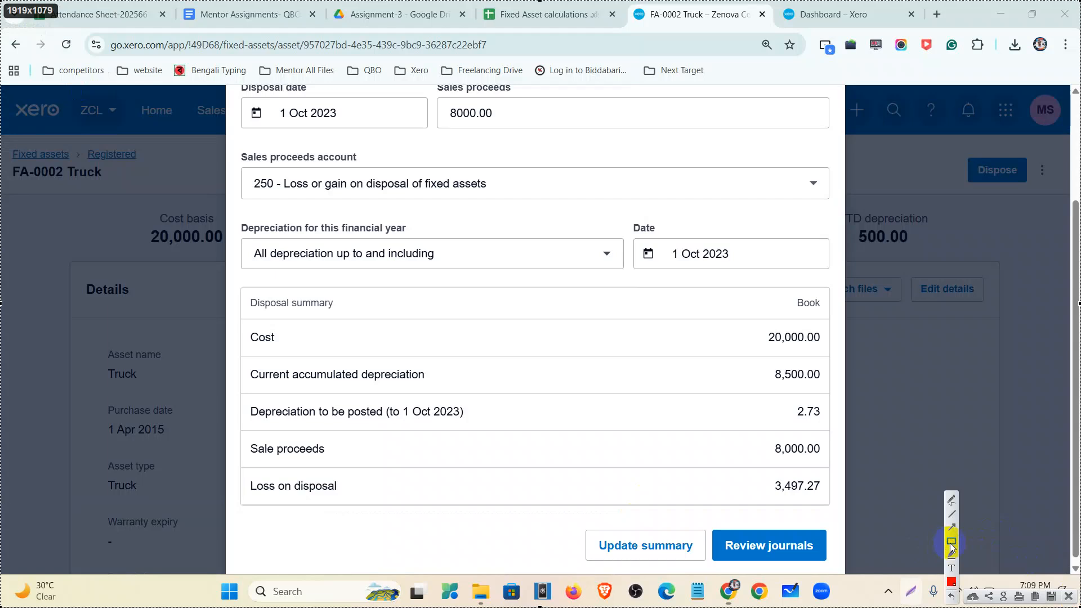
pyautogui.moveTo(231, 321)
pyautogui.mouseDown()
pyautogui.moveTo(374, 350)
pyautogui.moveTo(836, 350)
pyautogui.mouseUp()
pyautogui.moveTo(246, 361)
pyautogui.mouseDown()
pyautogui.moveTo(437, 389)
pyautogui.moveTo(830, 388)
pyautogui.mouseUp()
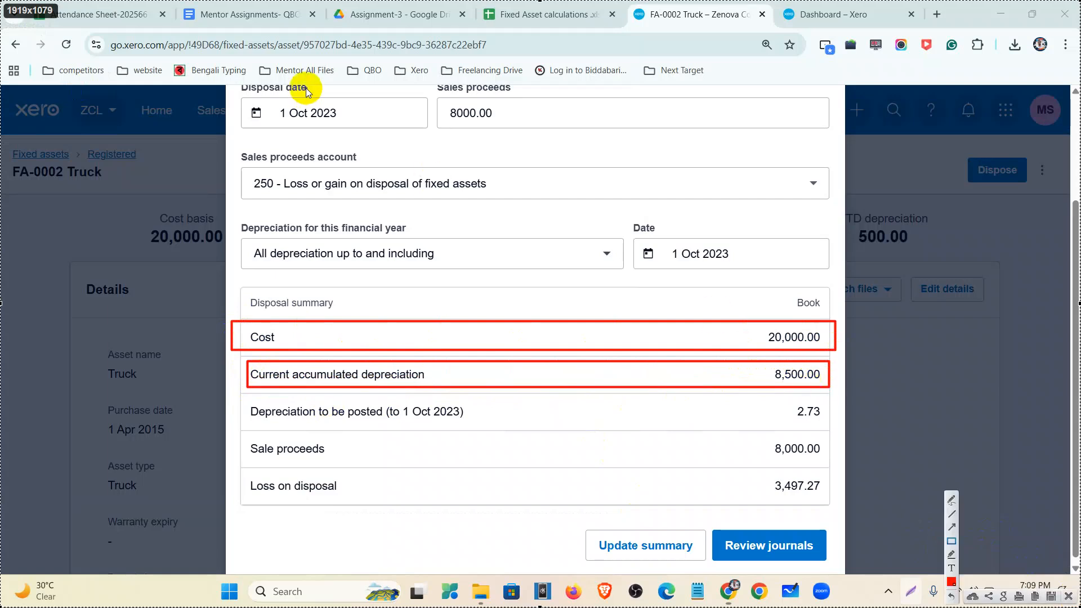
pyautogui.moveTo(268, 100); pyautogui.dragTo(346, 130)
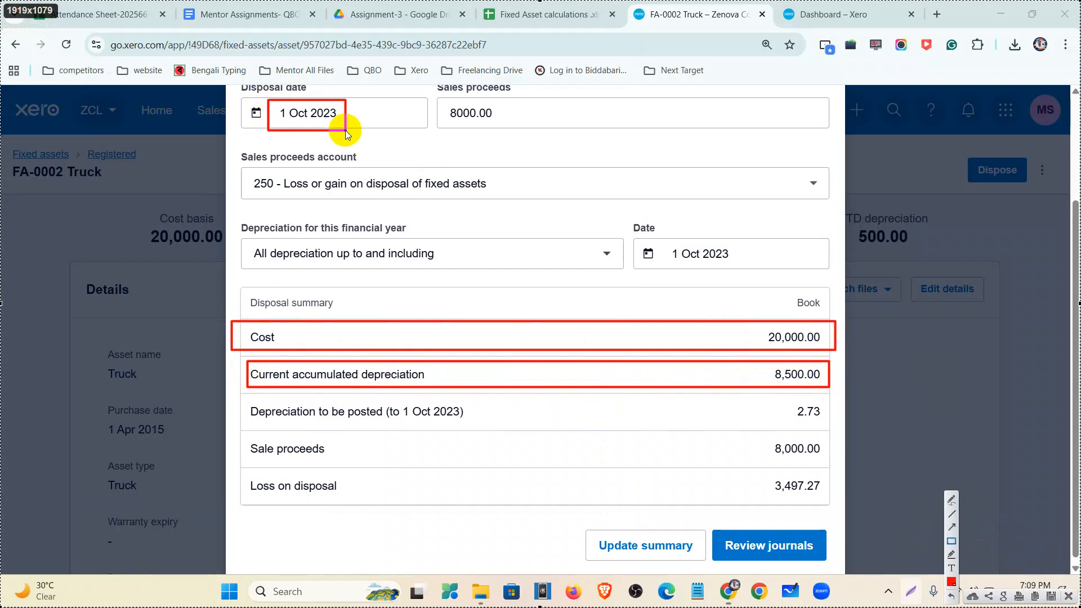
pyautogui.moveTo(240, 400)
pyautogui.mouseDown()
pyautogui.moveTo(463, 426)
pyautogui.moveTo(828, 424)
pyautogui.mouseUp()
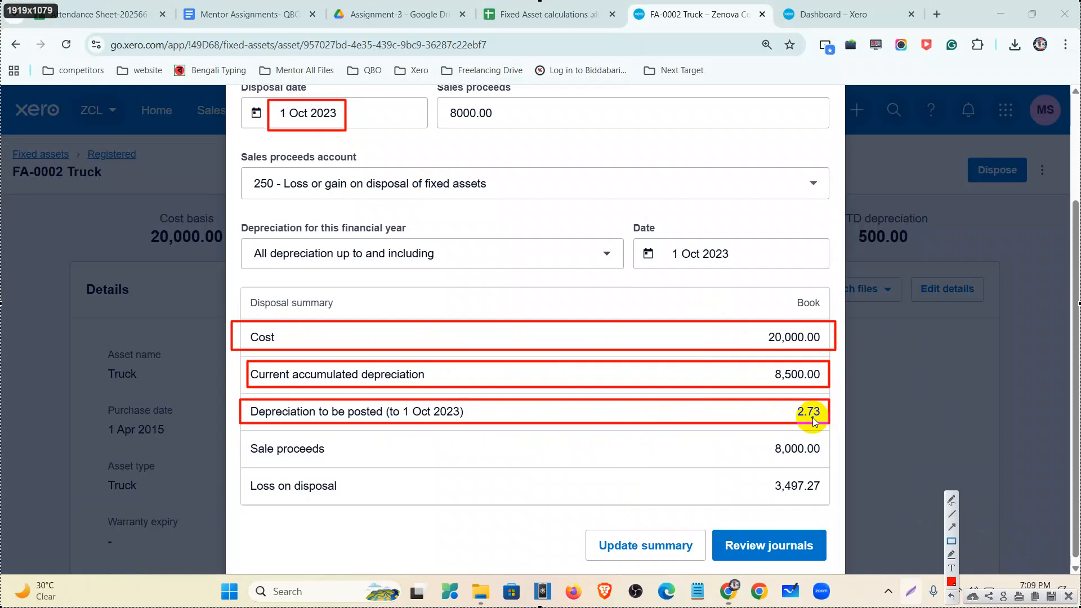
pyautogui.moveTo(231, 438)
pyautogui.mouseDown()
pyautogui.moveTo(584, 468)
pyautogui.moveTo(849, 471)
pyautogui.mouseUp()
pyautogui.moveTo(113, 463)
pyautogui.mouseDown()
pyautogui.moveTo(669, 540)
pyautogui.moveTo(924, 537)
pyautogui.moveTo(923, 519)
pyautogui.mouseUp()
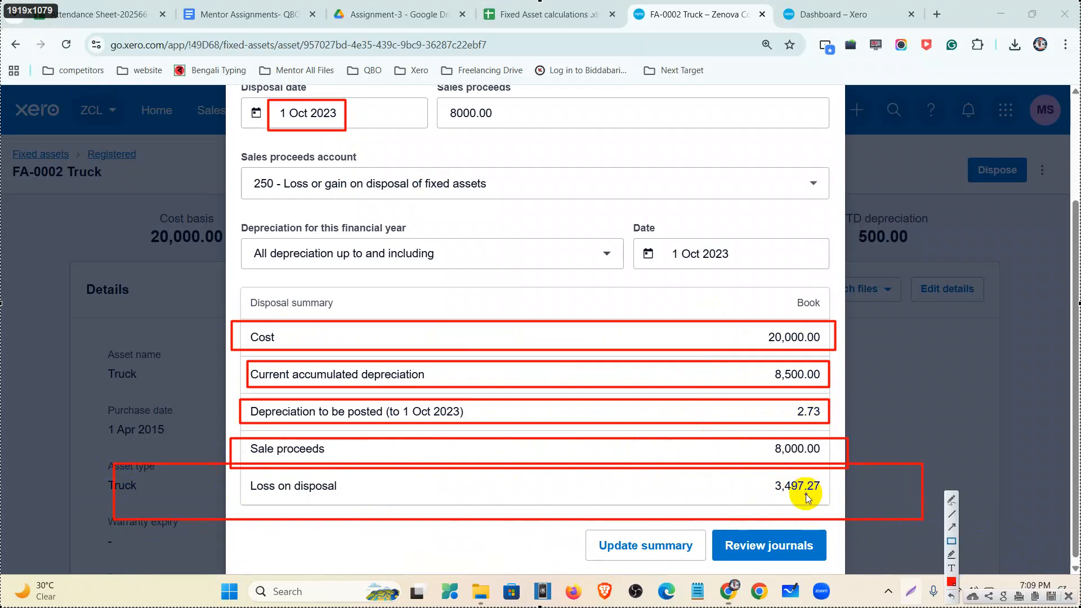
pyautogui.click(1068, 596)
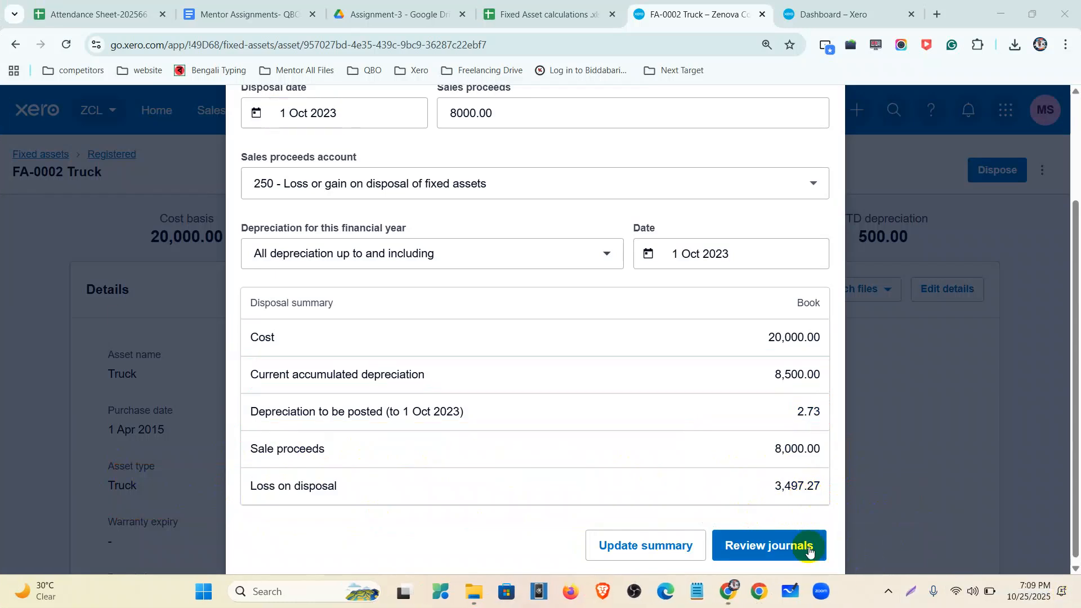
# Open the Truck's disposal journal for review, and outline its four account lines and the sale price in a new screen capture.
pyautogui.click(778, 545)
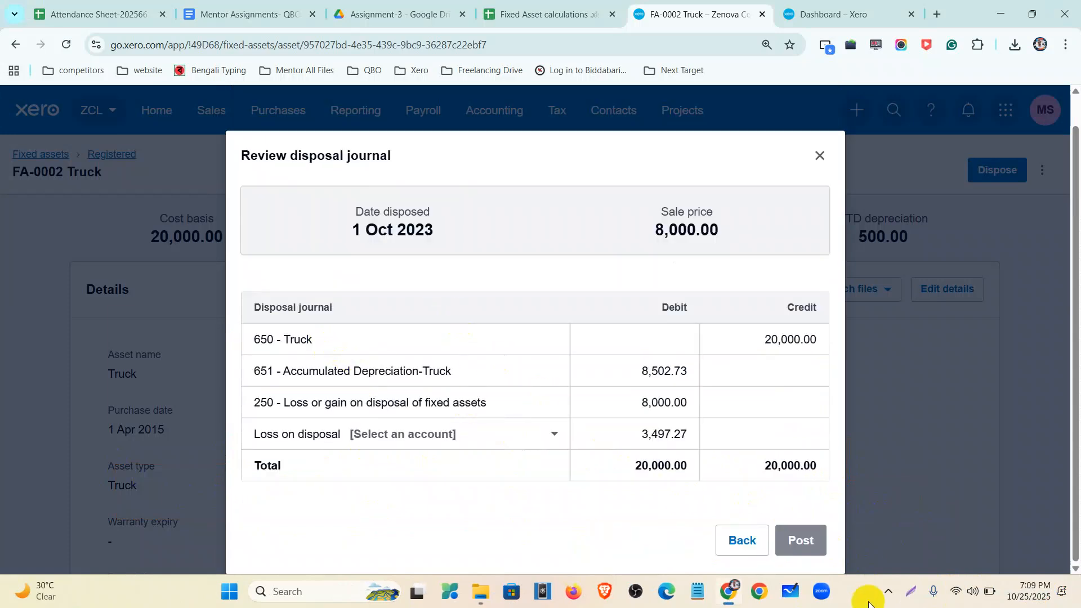
pyautogui.click(911, 592)
pyautogui.moveTo(0, 1); pyautogui.dragTo(1080, 607)
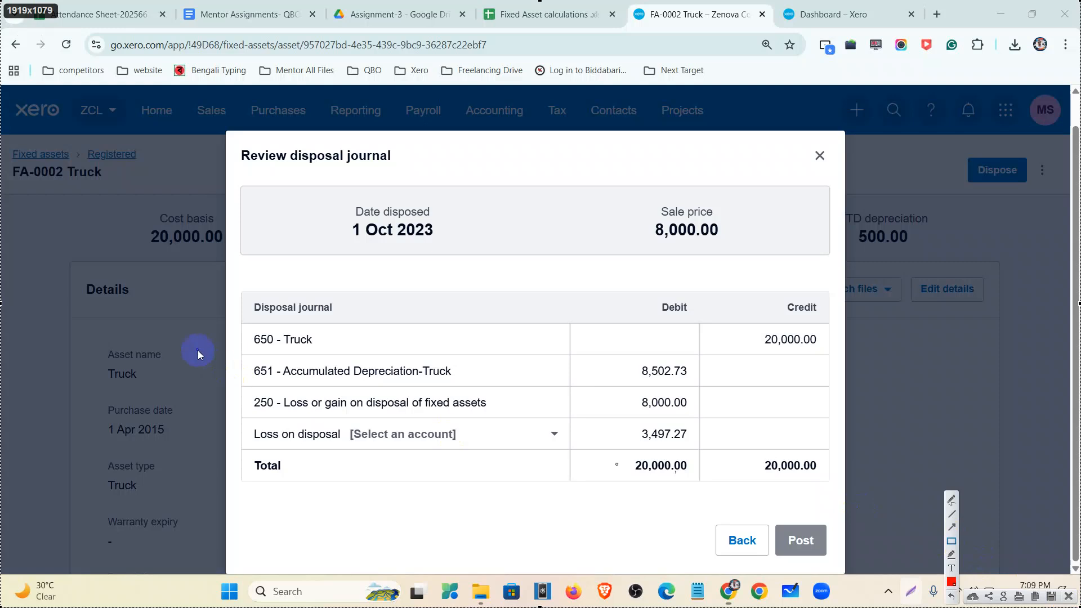
pyautogui.moveTo(232, 326)
pyautogui.mouseDown()
pyautogui.moveTo(623, 357)
pyautogui.moveTo(826, 356)
pyautogui.mouseUp()
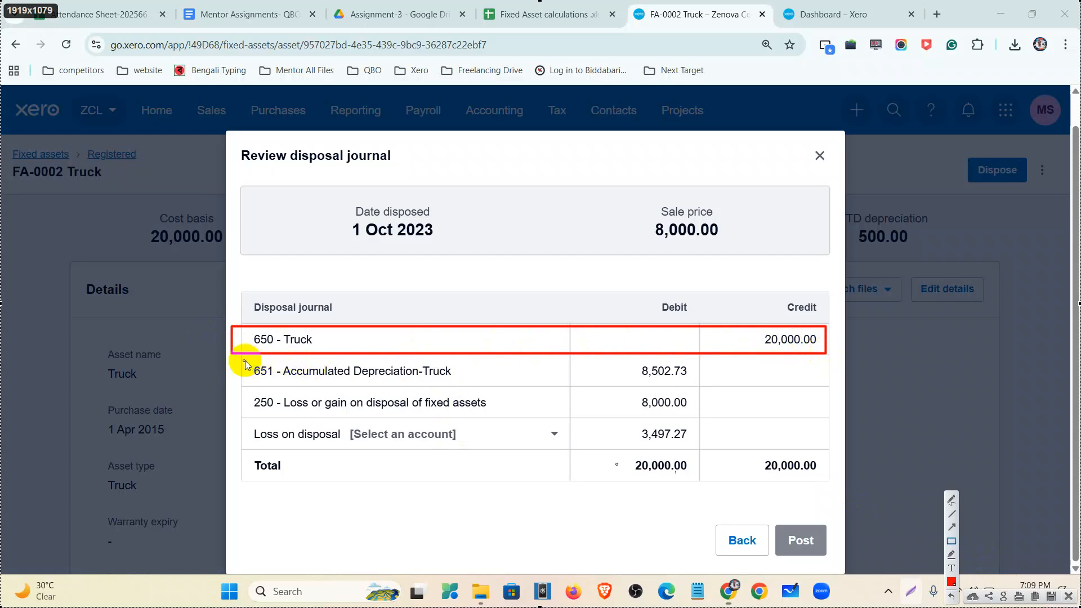
pyautogui.moveTo(245, 354); pyautogui.dragTo(698, 391)
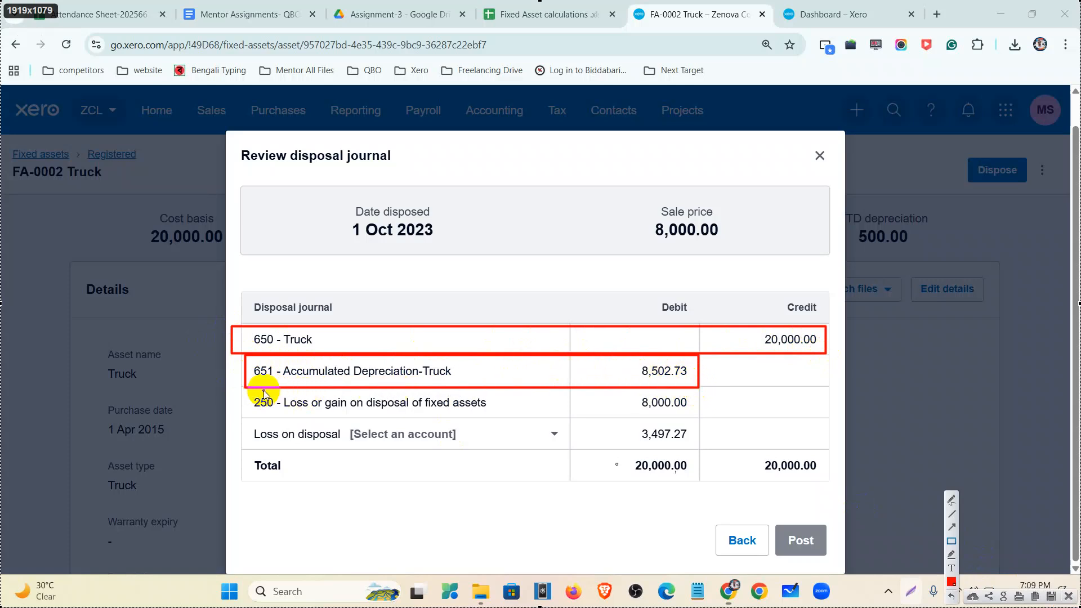
pyautogui.moveTo(235, 392)
pyautogui.mouseDown()
pyautogui.moveTo(374, 415)
pyautogui.moveTo(698, 416)
pyautogui.mouseUp()
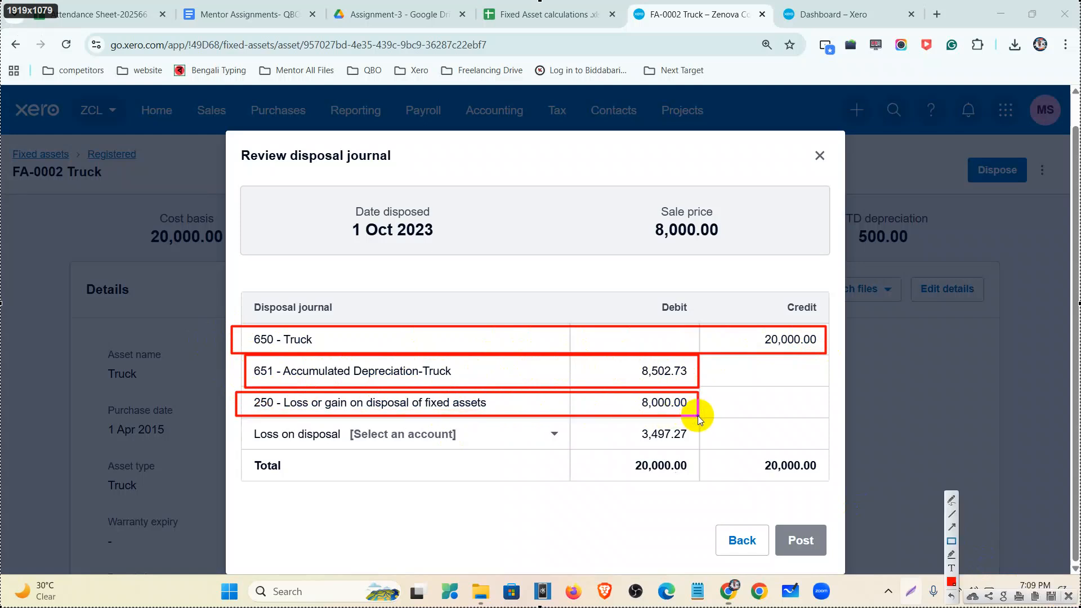
pyautogui.moveTo(642, 197); pyautogui.dragTo(731, 255)
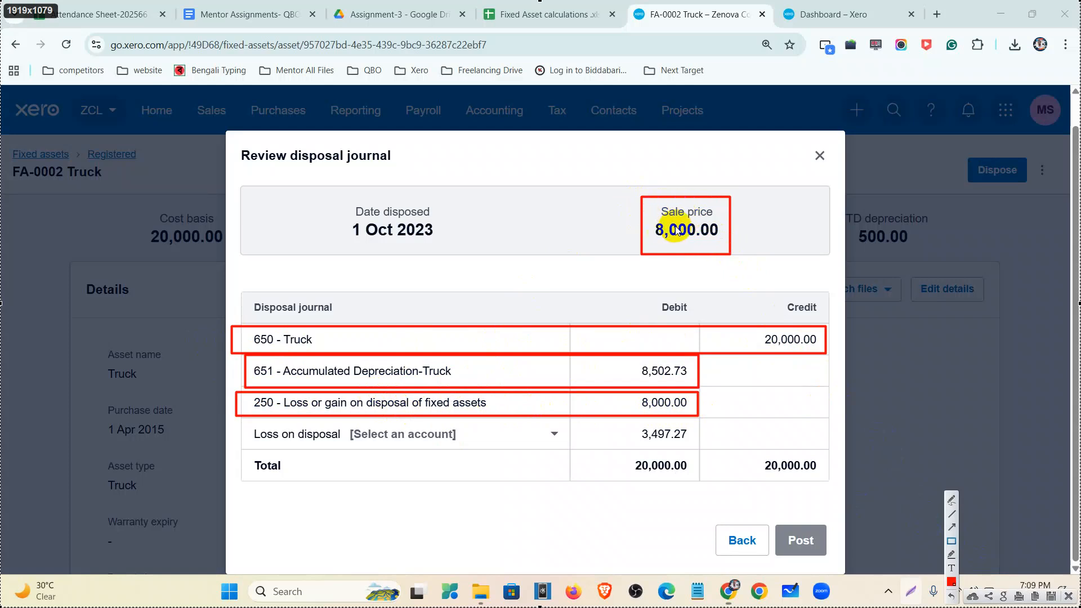
pyautogui.moveTo(222, 420)
pyautogui.mouseDown()
pyautogui.moveTo(367, 451)
pyautogui.moveTo(728, 448)
pyautogui.mouseUp()
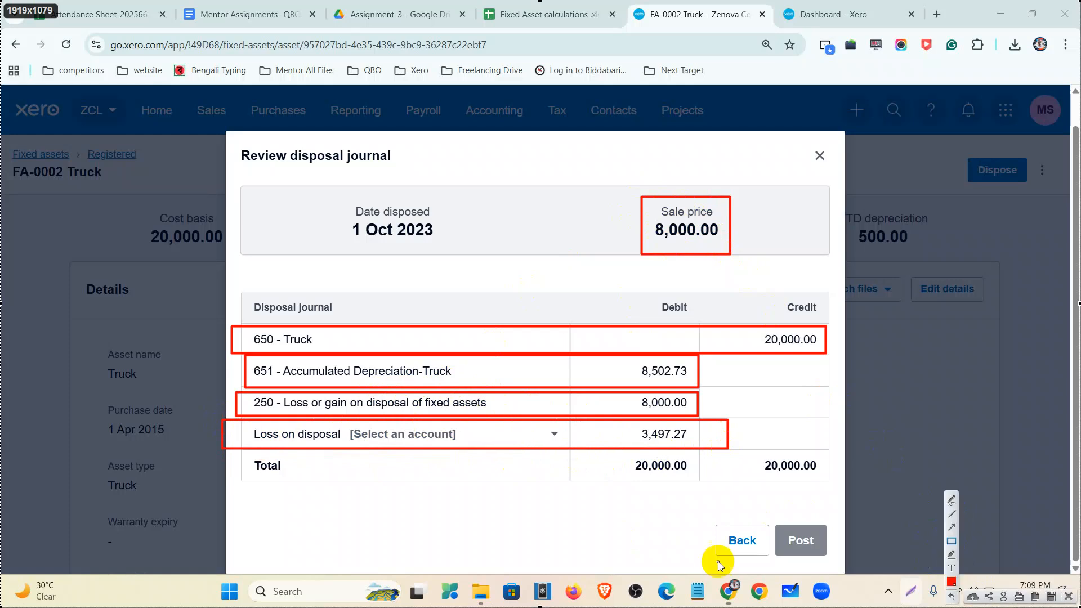
# Add an enlarged red text label "Loss" to the Loss on disposal line in the screen capture.
pyautogui.click(952, 580)
pyautogui.click(512, 434)
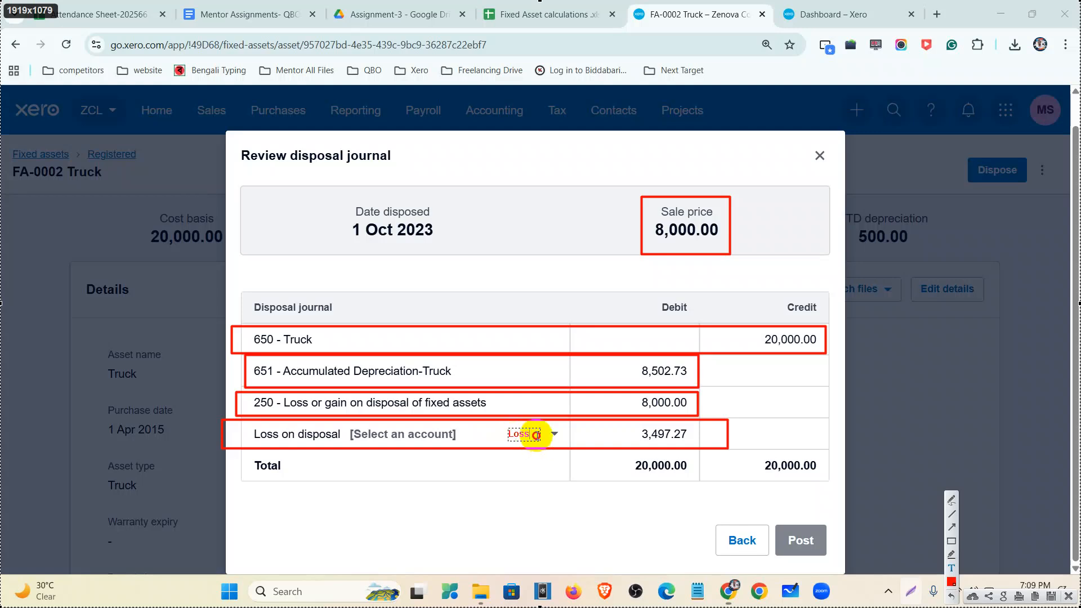
pyautogui.moveTo(535, 434); pyautogui.dragTo(508, 433)
pyautogui.scroll(6, 508, 433)
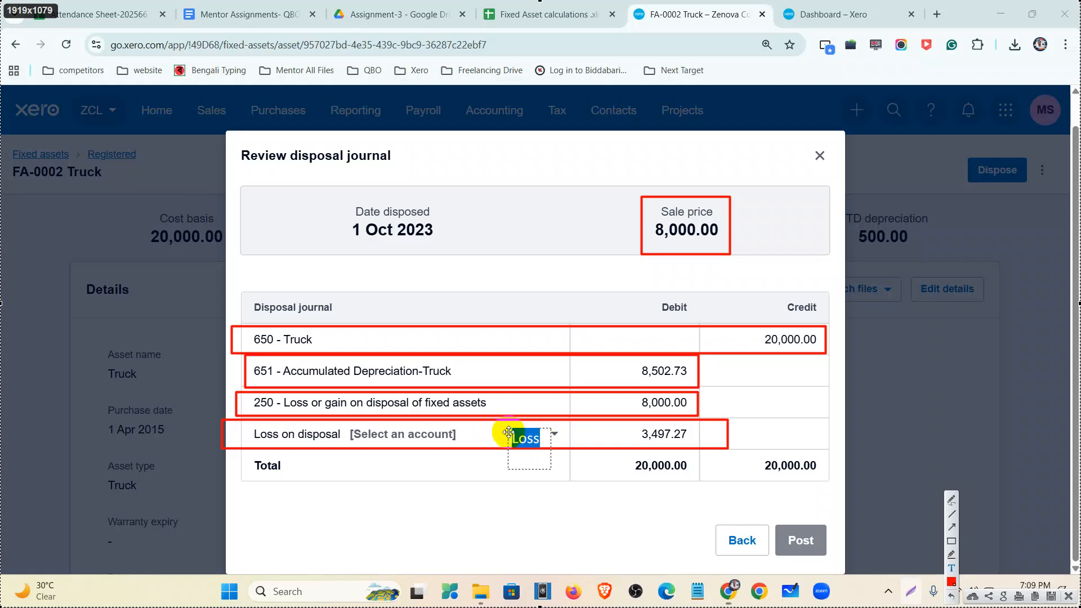
pyautogui.click(529, 434)
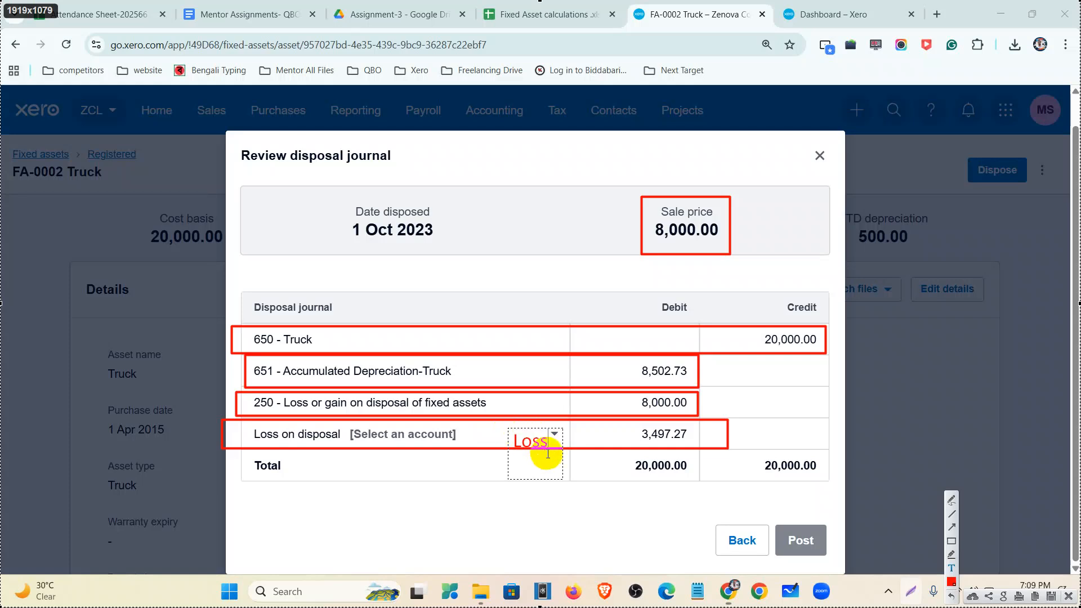
pyautogui.moveTo(527, 428); pyautogui.dragTo(516, 422)
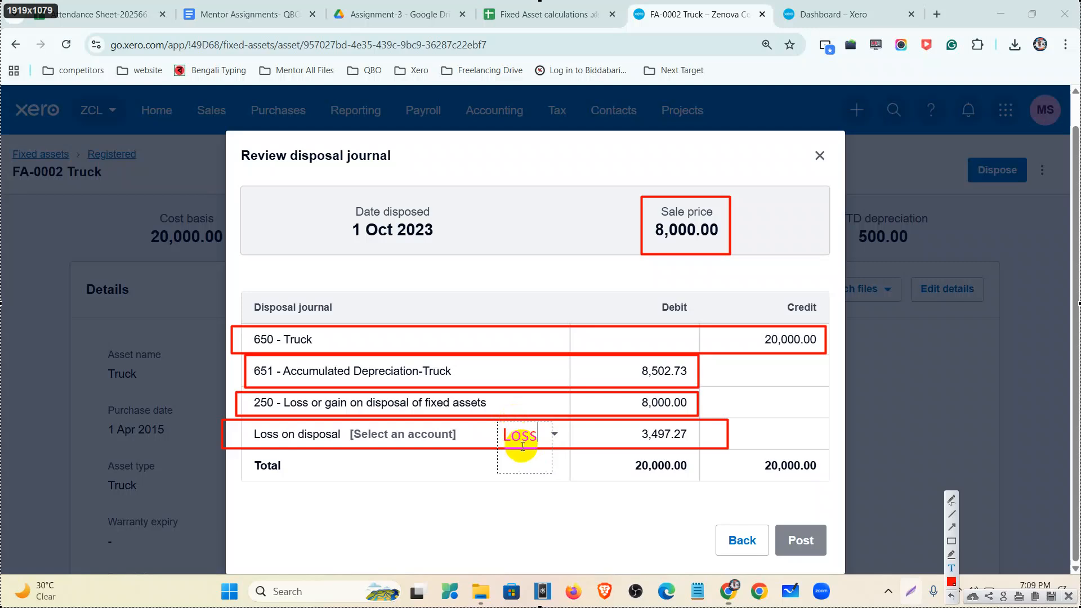
pyautogui.click(576, 471)
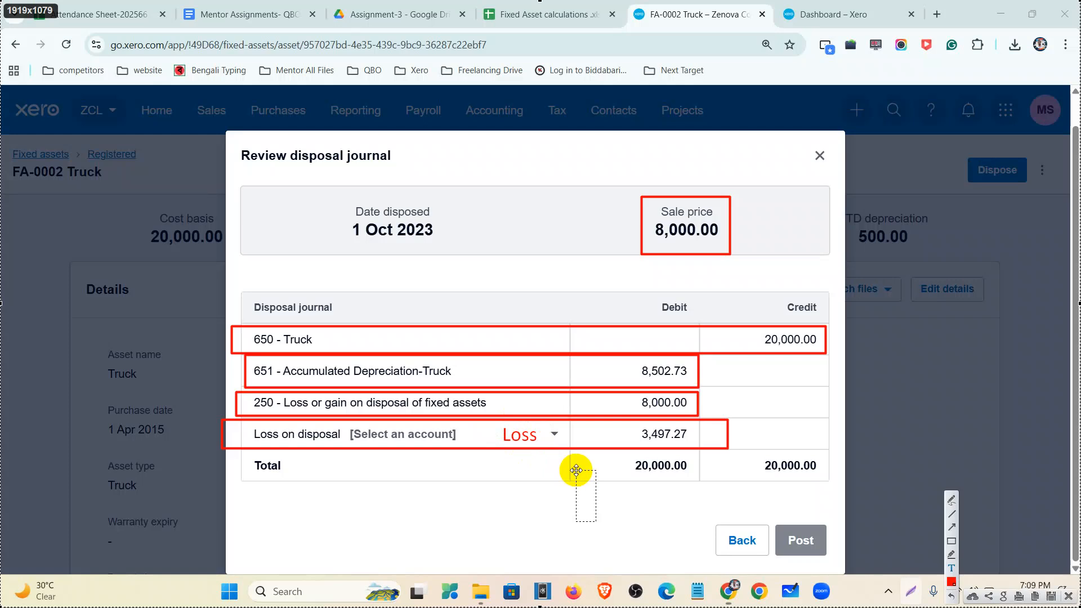
# Discard the annotated screen capture, assign the Truck's loss on disposal to account 250 - Loss or gain on disposal of fixed assets, and post the journal.
pyautogui.click(1067, 596)
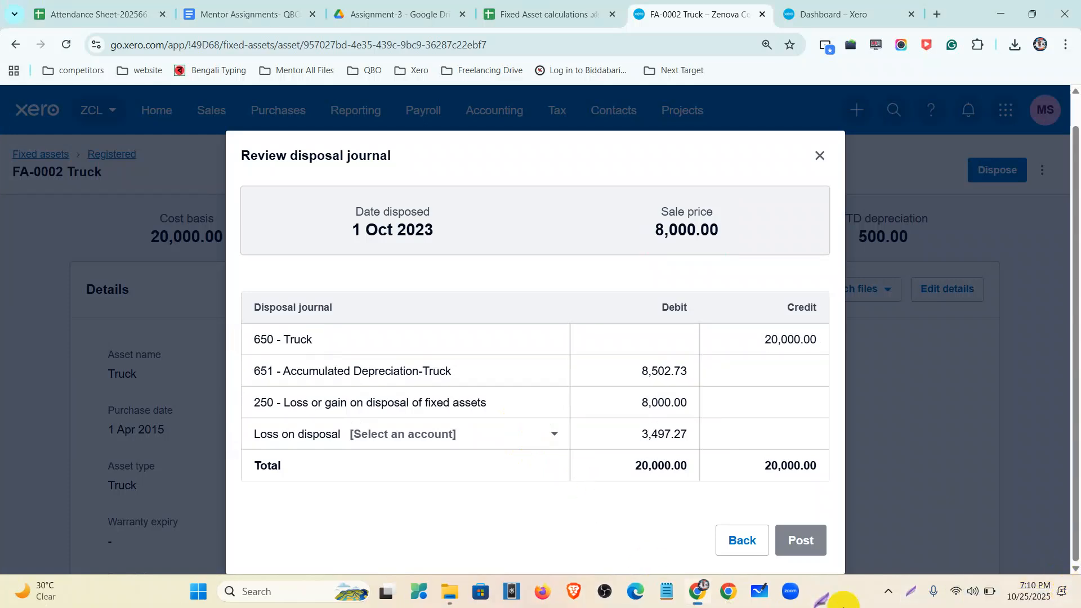
pyautogui.click(463, 440)
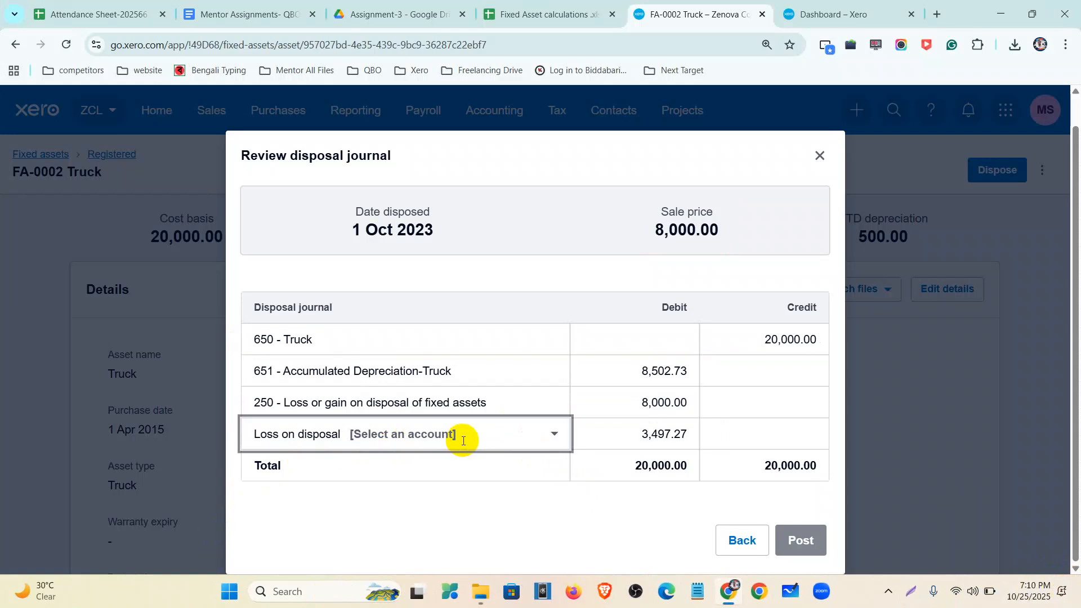
pyautogui.write('250')
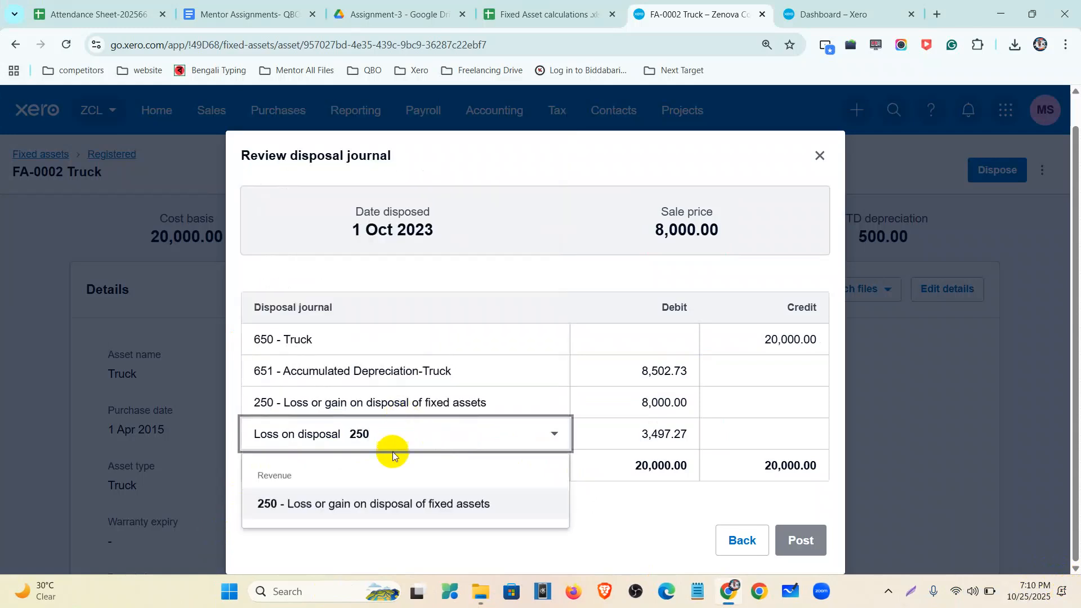
pyautogui.click(403, 505)
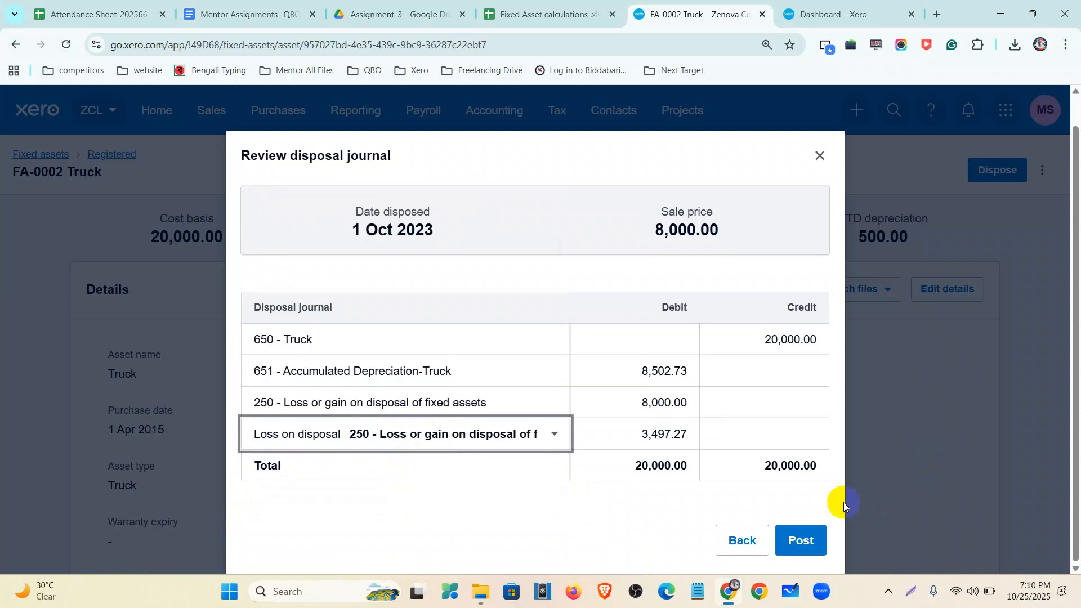
pyautogui.click(813, 542)
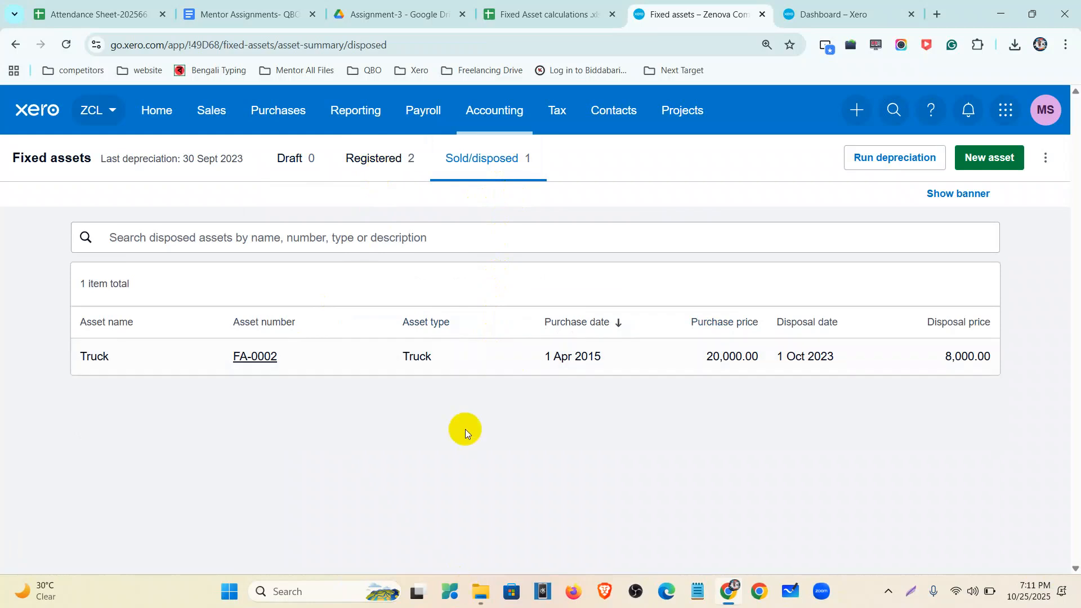
# Search the reports for "account" and open the Account Transactions report.
pyautogui.click(355, 119)
pyautogui.click(357, 168)
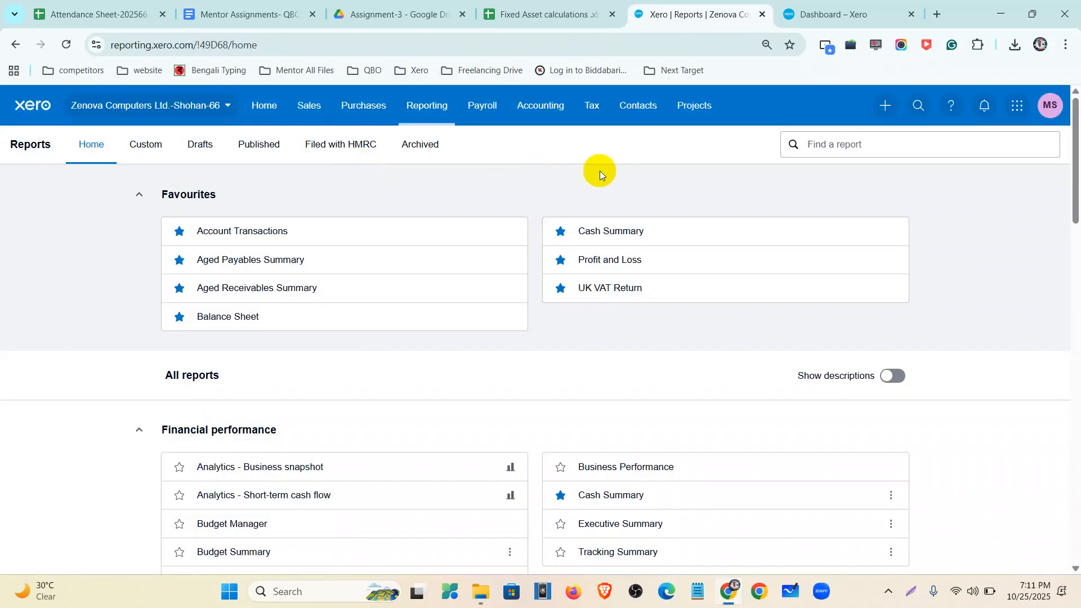
pyautogui.click(810, 143)
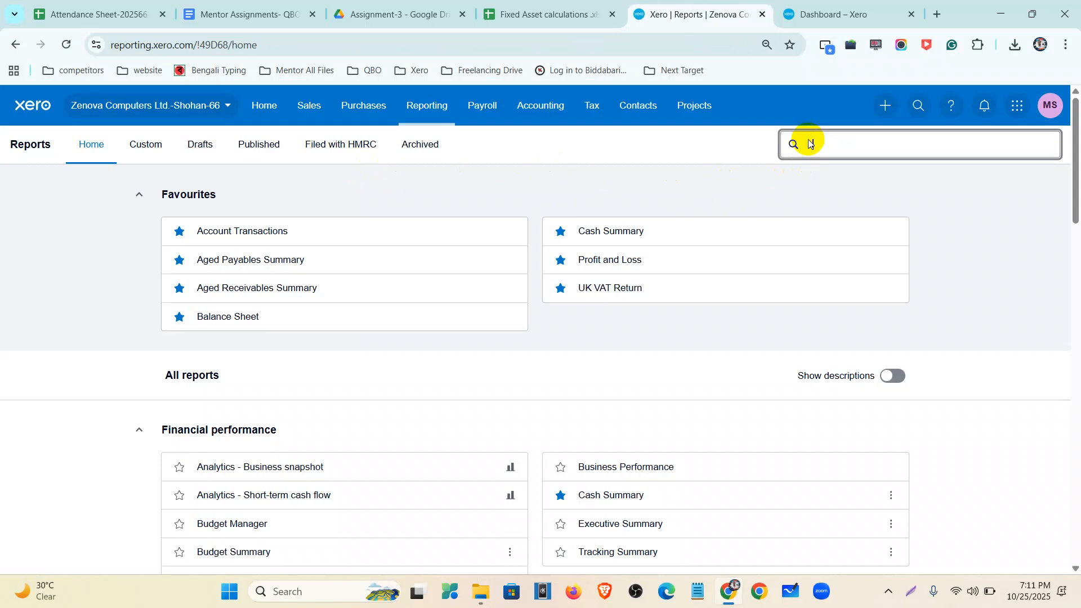
pyautogui.write('account')
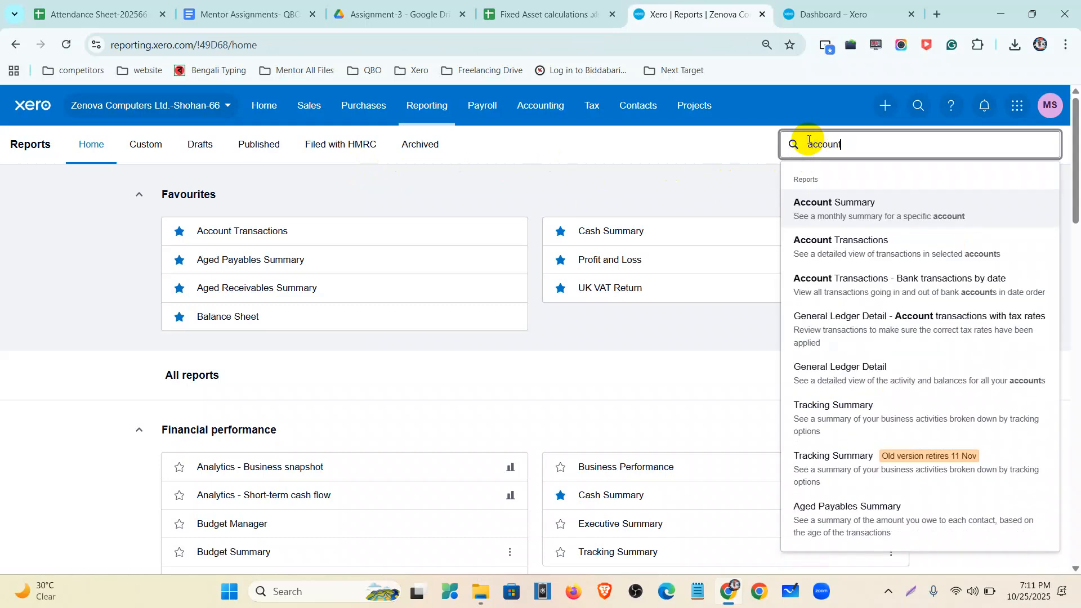
pyautogui.click(853, 248)
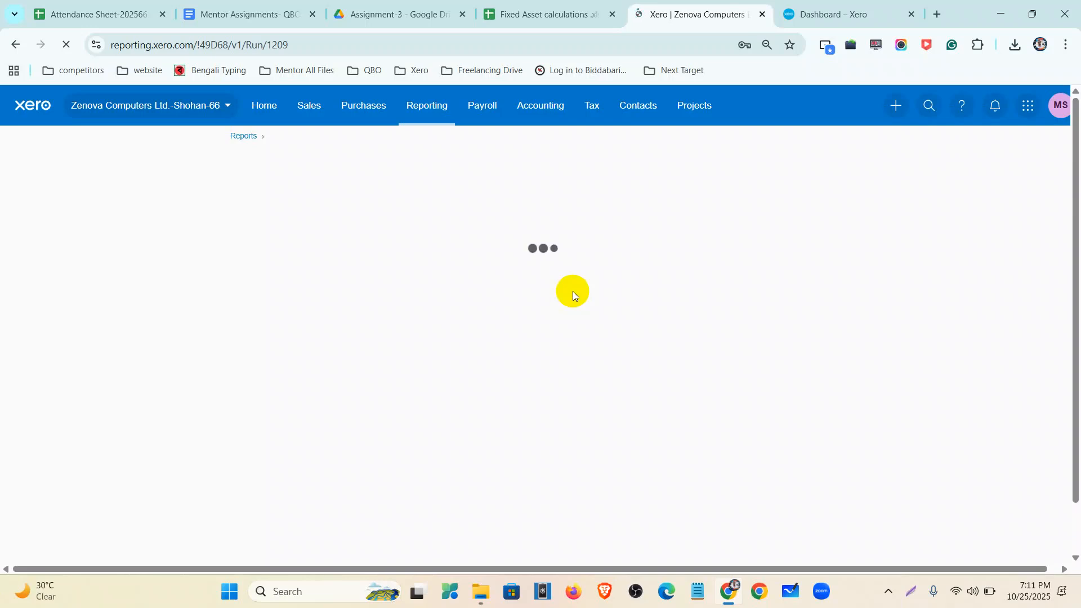
# Run the Account Transactions report for account 250 - Loss or gain on disposal of fixed assets.
pyautogui.click(320, 225)
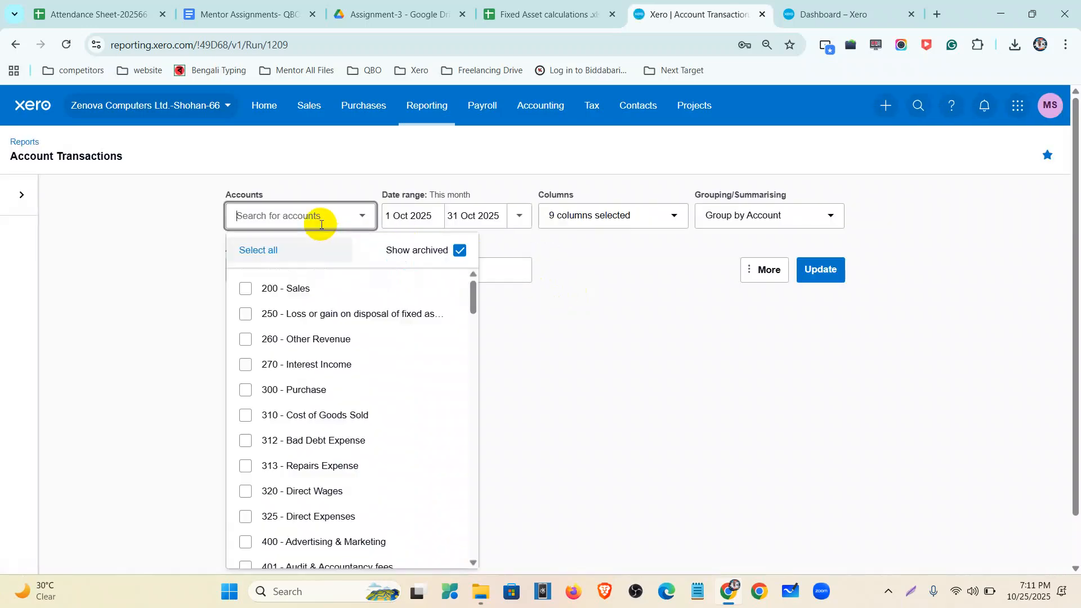
pyautogui.write('250')
pyautogui.click(328, 260)
pyautogui.click(825, 277)
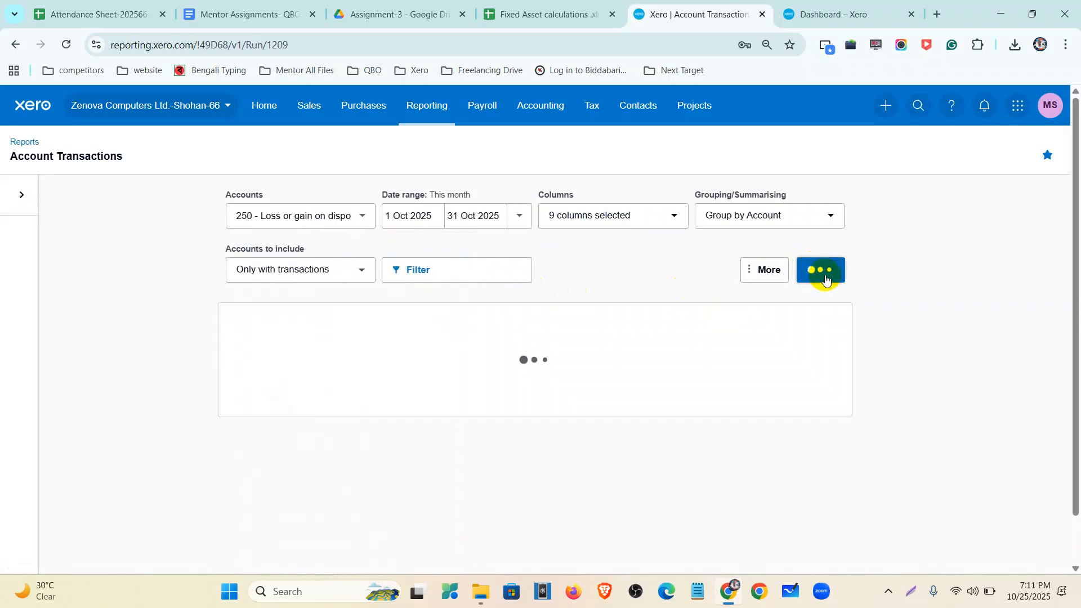
# Set the report's start date to 1 Apr 2015, update it, and examine the disposal account's transactions.
pyautogui.click(434, 220)
pyautogui.click(449, 249)
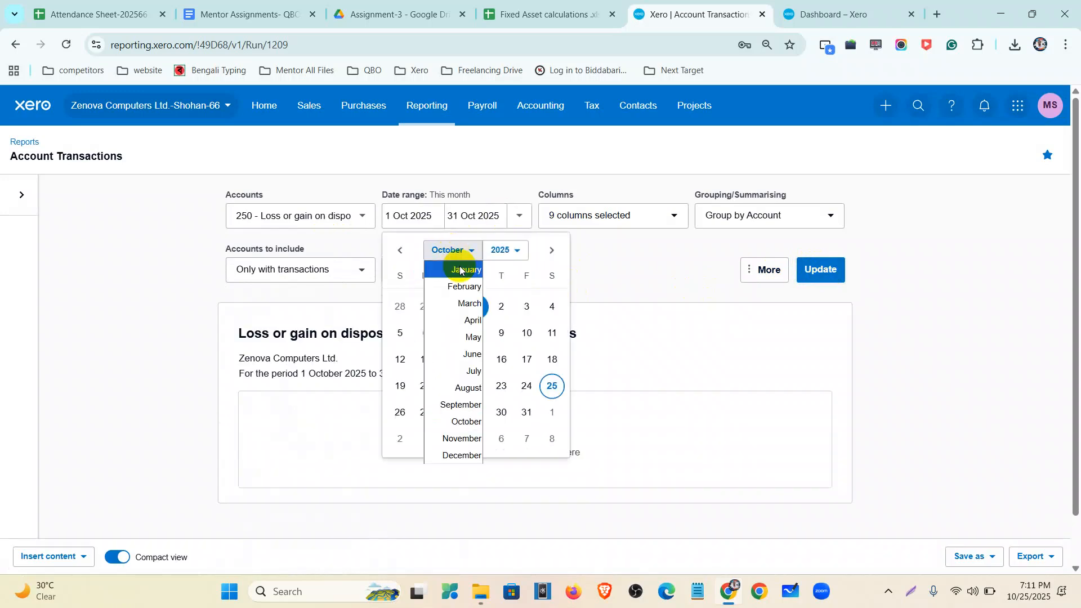
pyautogui.click(472, 320)
pyautogui.click(505, 251)
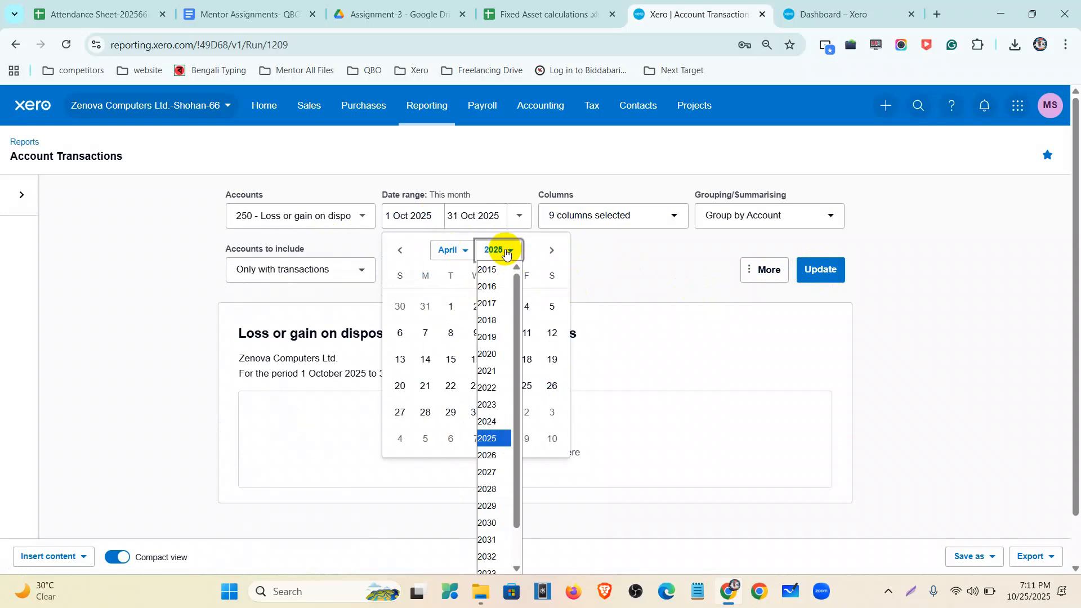
pyautogui.click(487, 270)
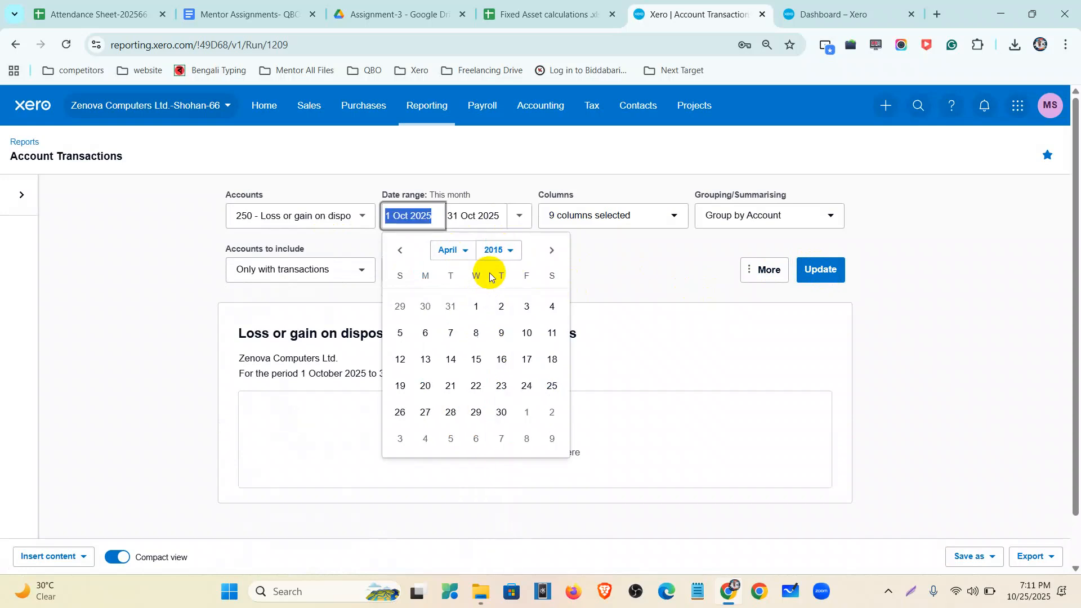
pyautogui.click(477, 306)
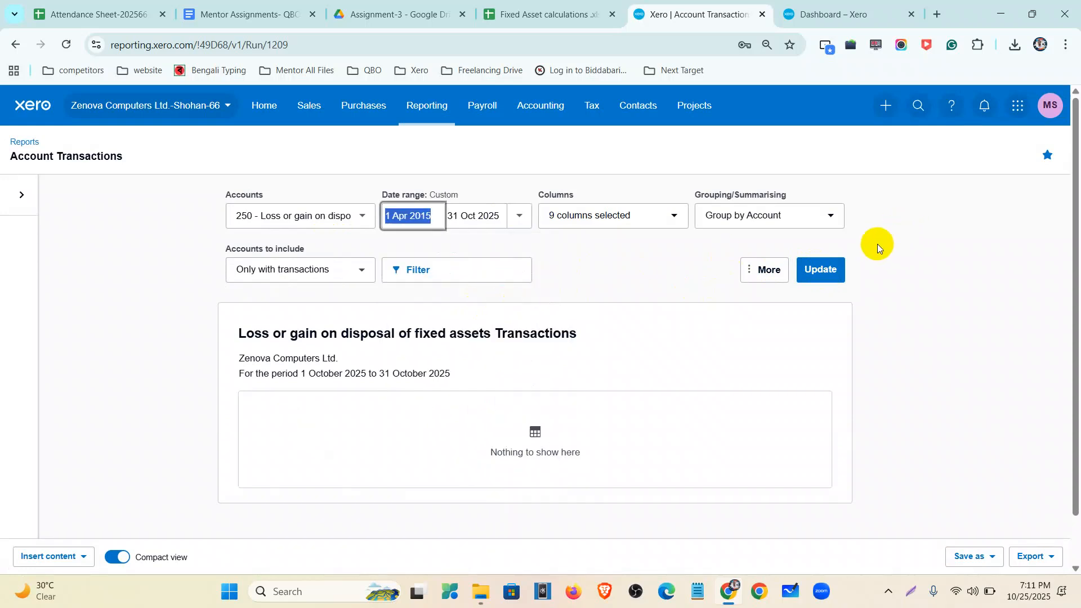
pyautogui.click(821, 271)
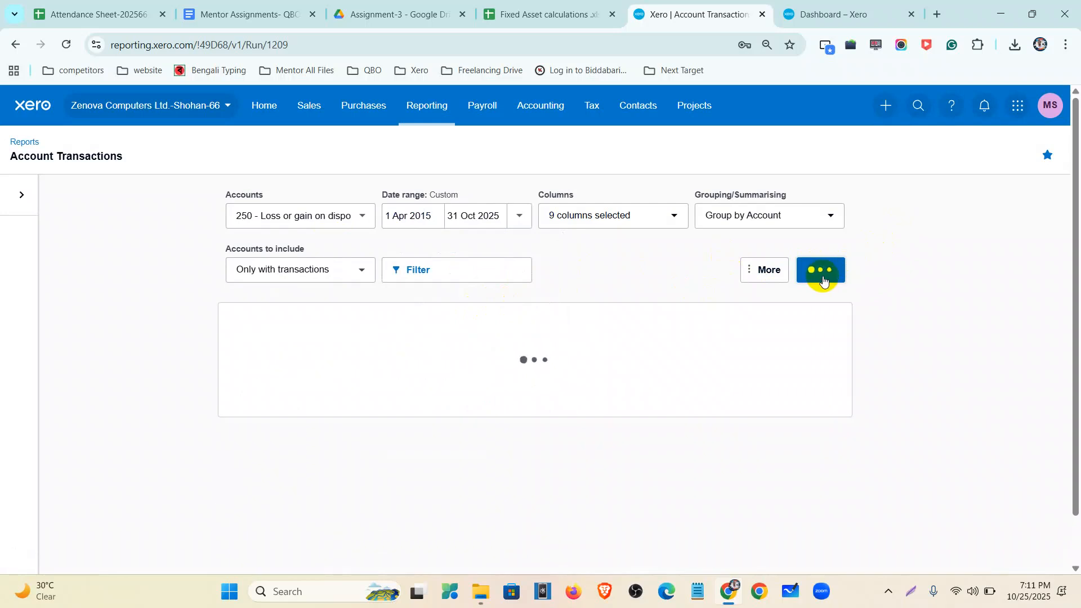
pyautogui.scroll(-1, 606, 369)
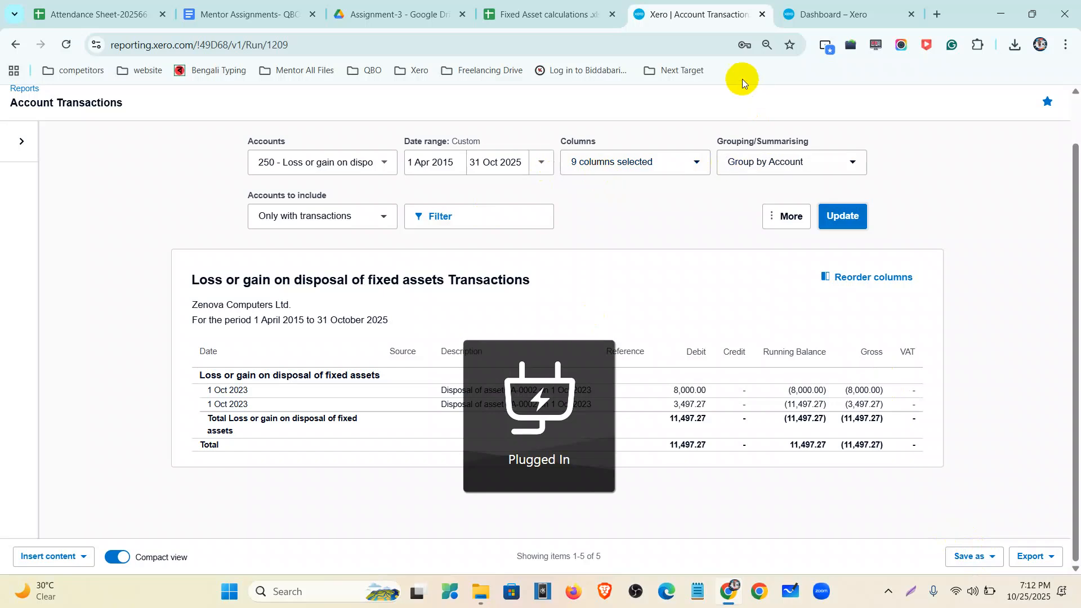
# Start a new Receive Money transaction into the RBS Bank–Checking account from the Xero dashboard.
pyautogui.click(809, 18)
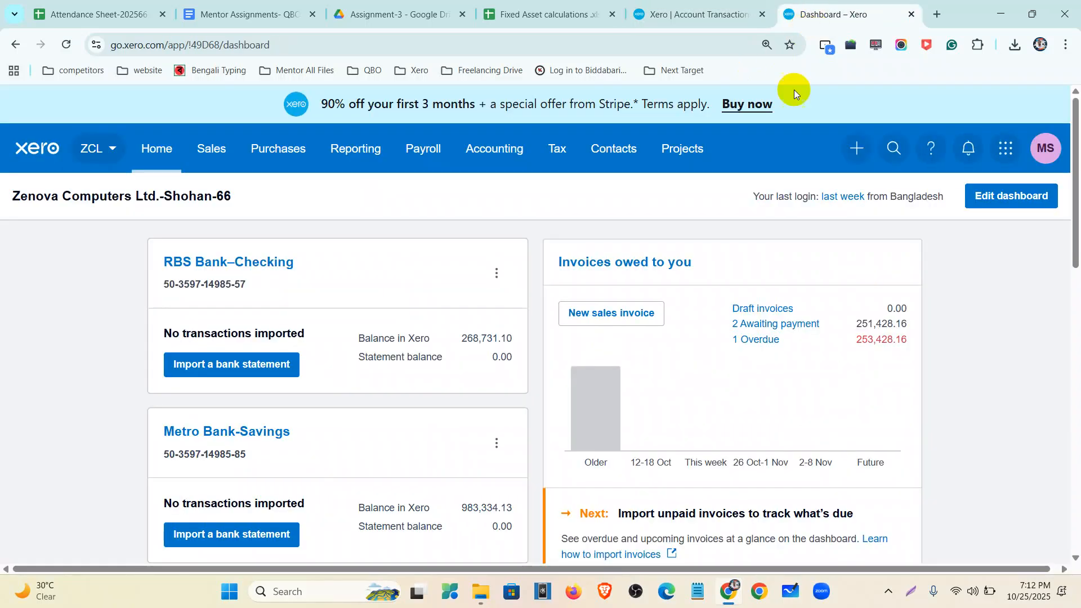
pyautogui.click(857, 148)
pyautogui.click(877, 458)
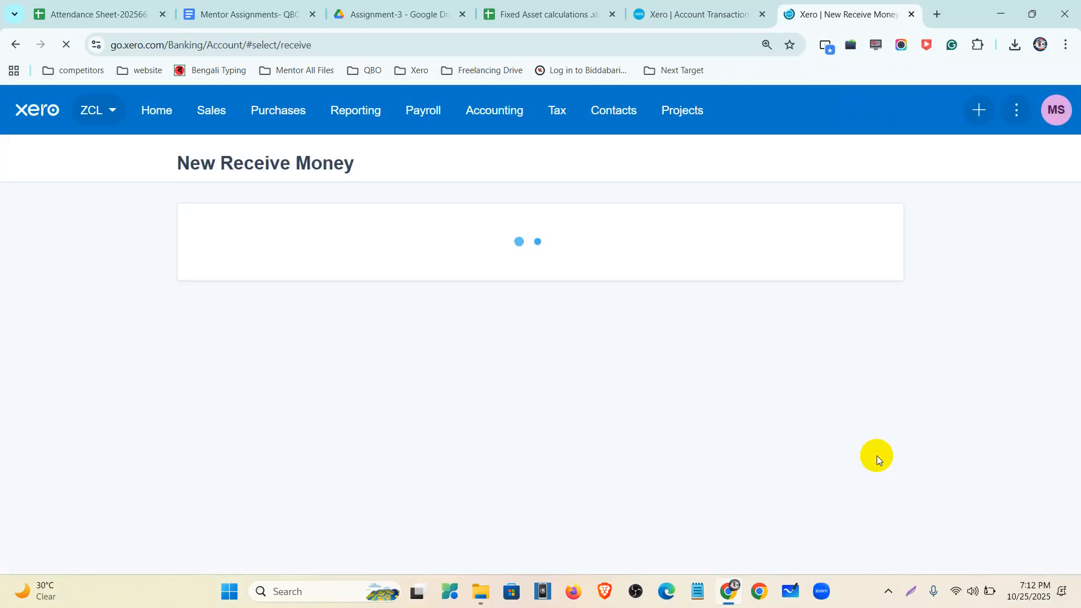
pyautogui.click(533, 285)
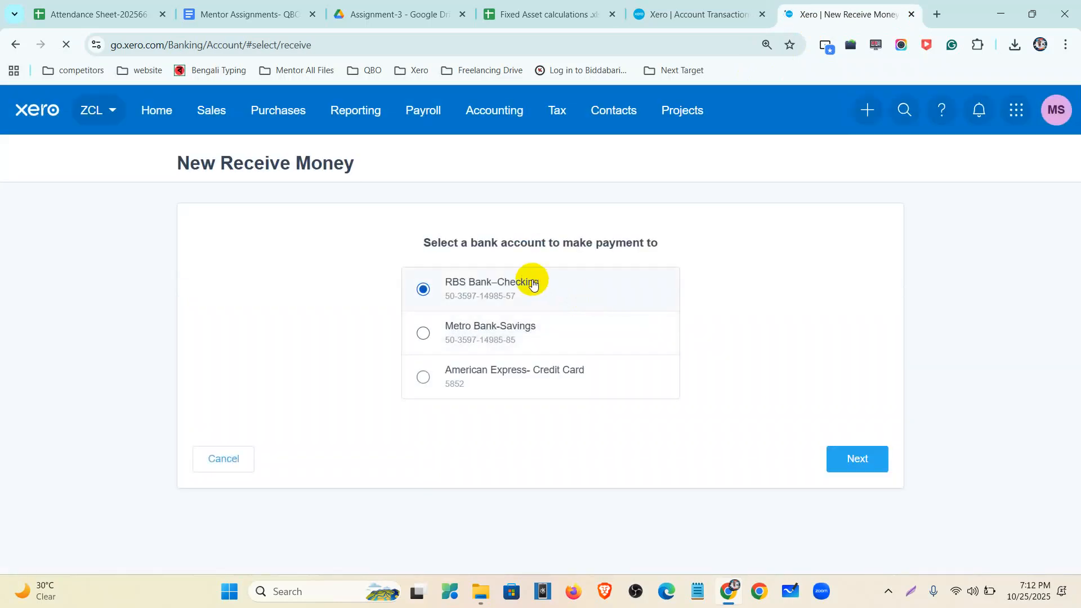
pyautogui.click(875, 464)
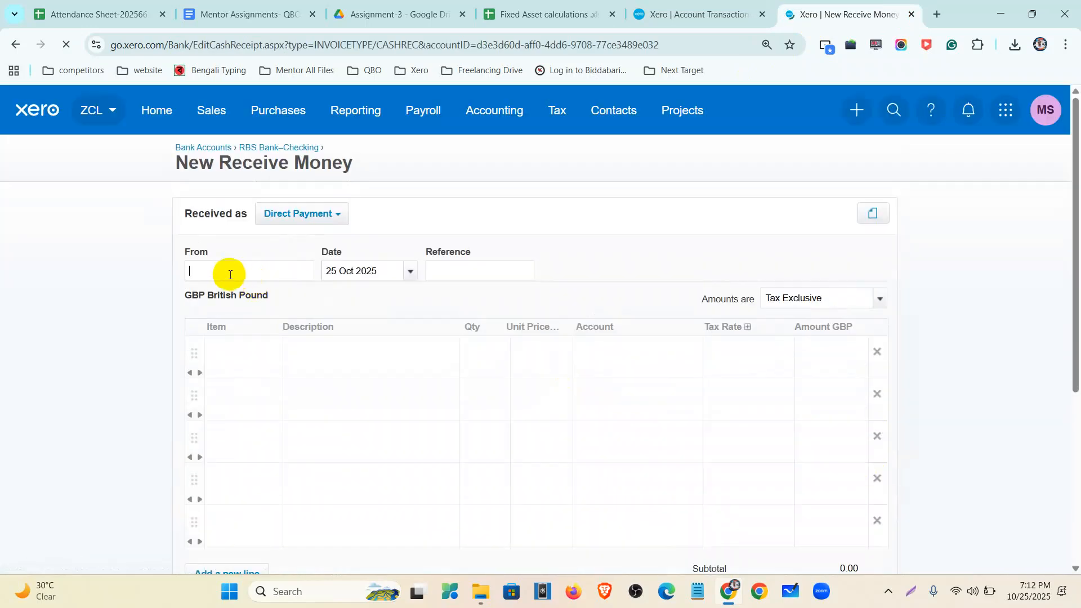
# Enter "owner" as the payer of the received money and date the transaction 10 Oct 2023.
pyautogui.write('owner')
pyautogui.click(252, 302)
pyautogui.click(406, 270)
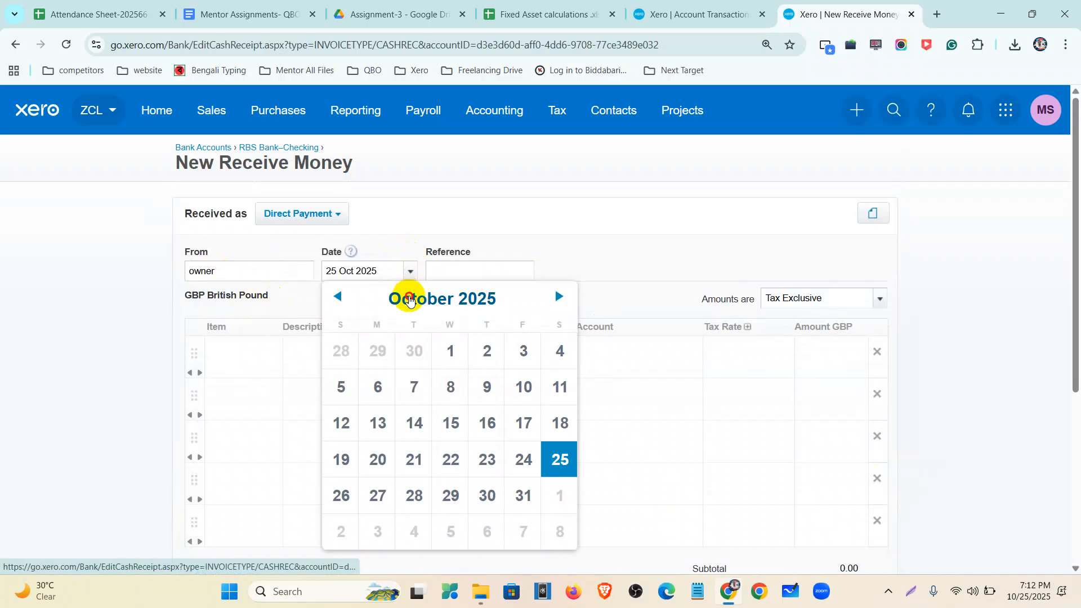
pyautogui.click(403, 296)
pyautogui.click(477, 413)
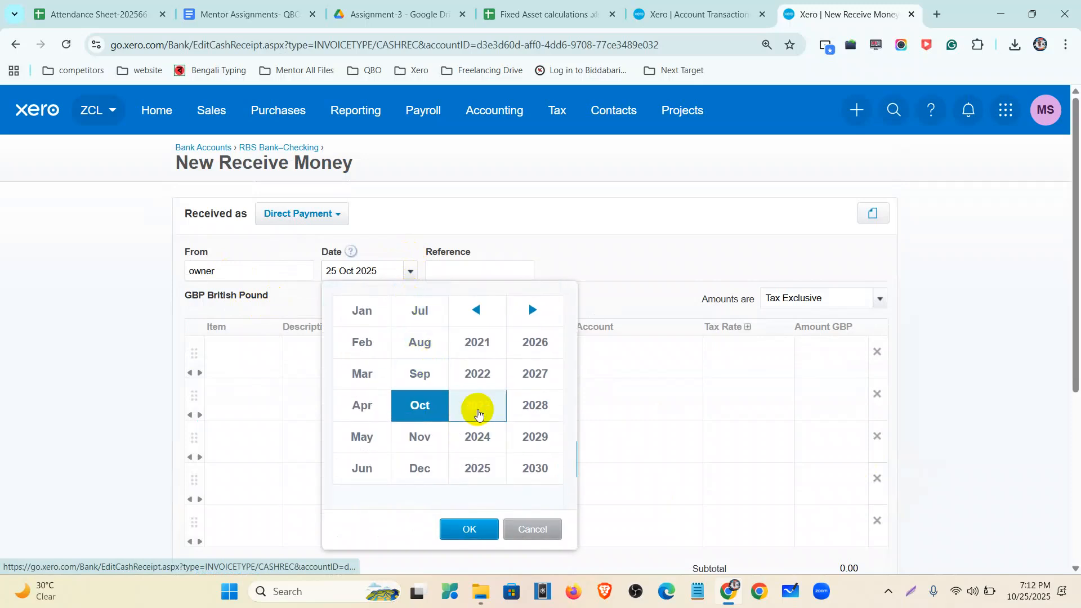
pyautogui.click(476, 530)
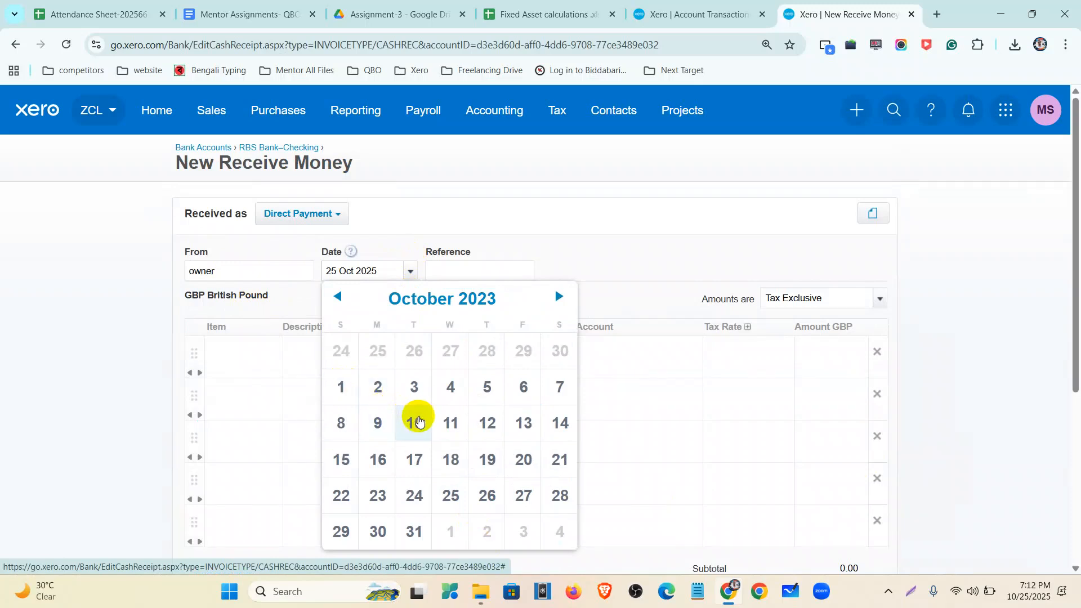
pyautogui.click(410, 421)
# Add the line "loss on disposal sales proceed amount" with quantity 1, unit price 8000 and account 250 - Loss or gain on disposal of fixed assets.
pyautogui.click(345, 359)
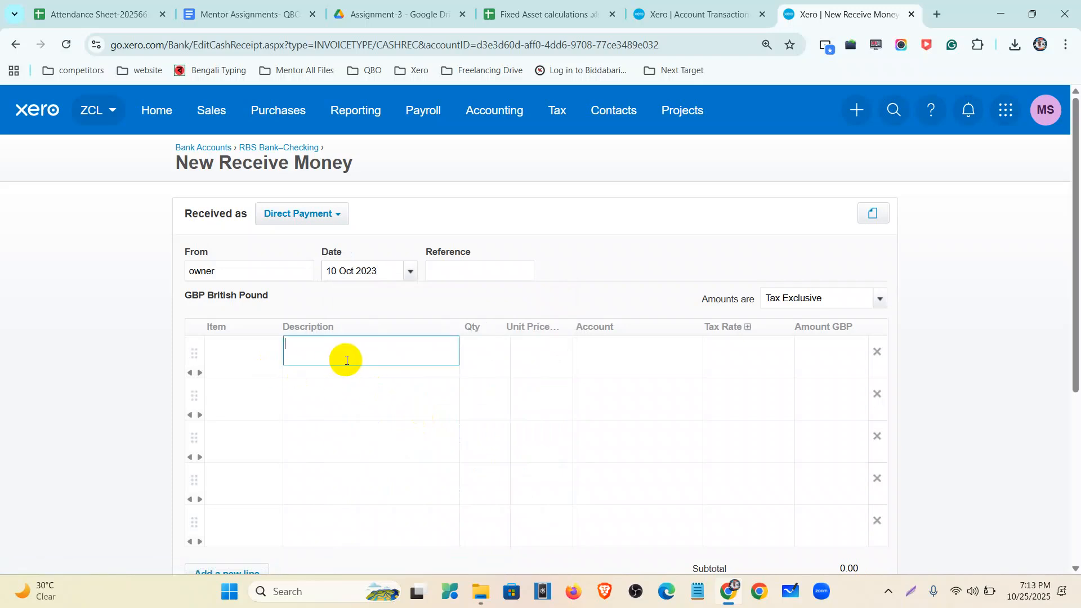
pyautogui.write('loss on disposal sales proceed amount')
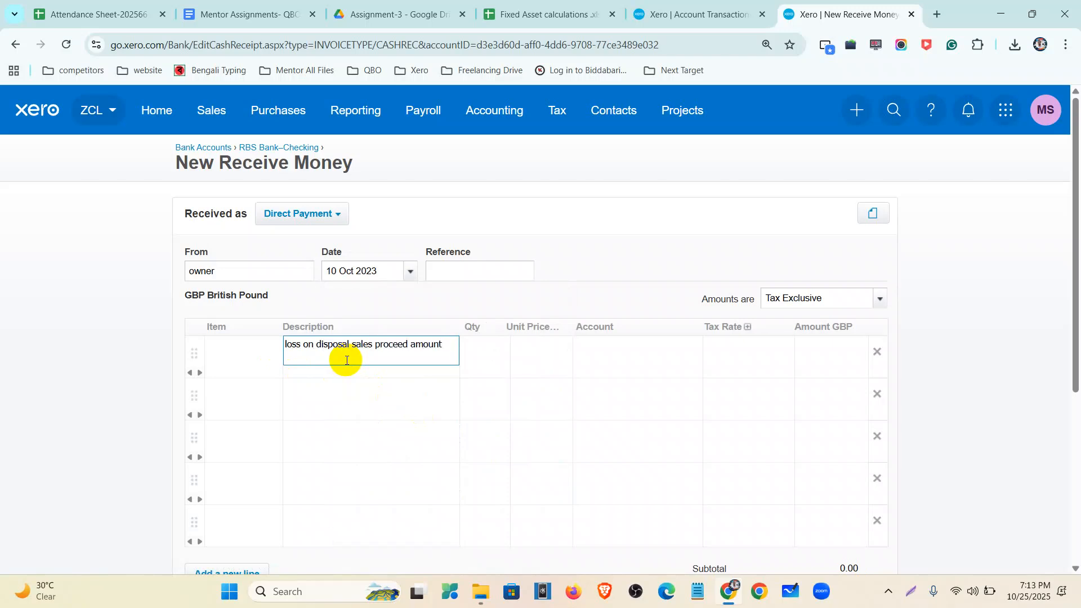
pyautogui.click(488, 343)
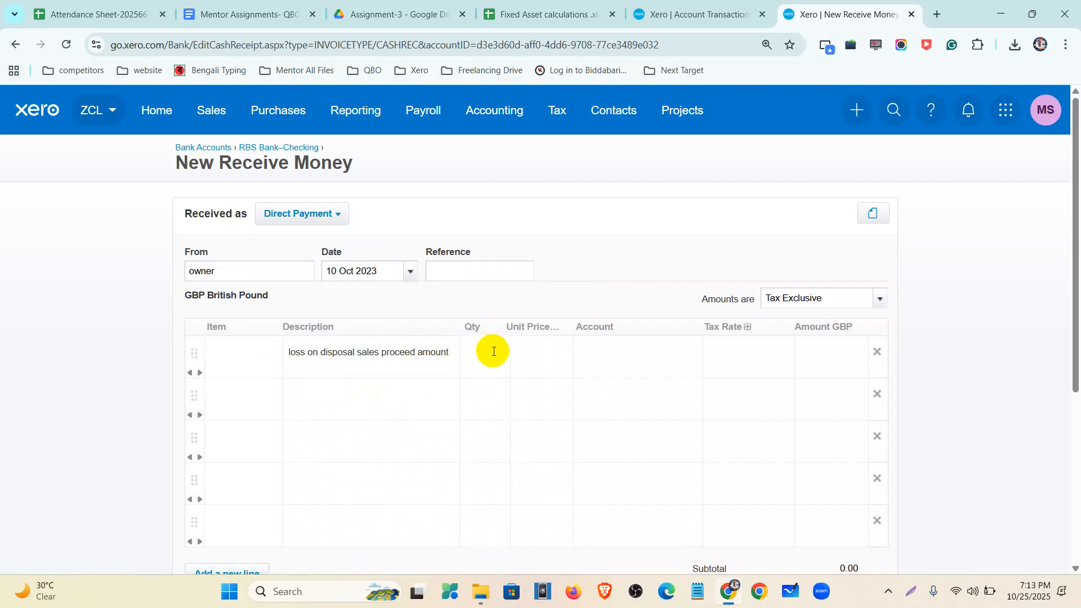
pyautogui.write('1')
pyautogui.click(542, 350)
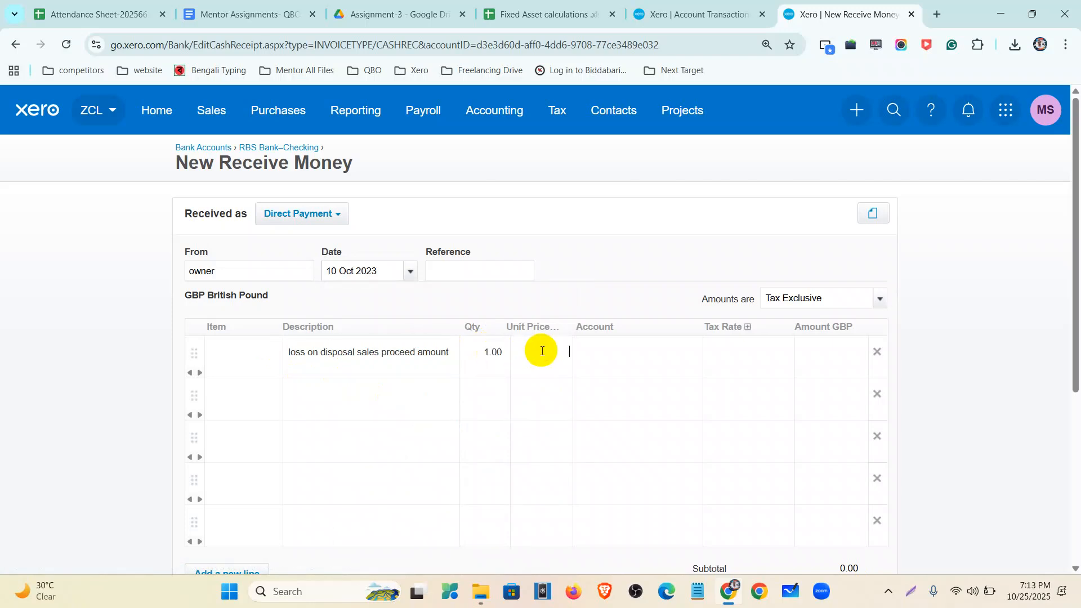
pyautogui.write('8000')
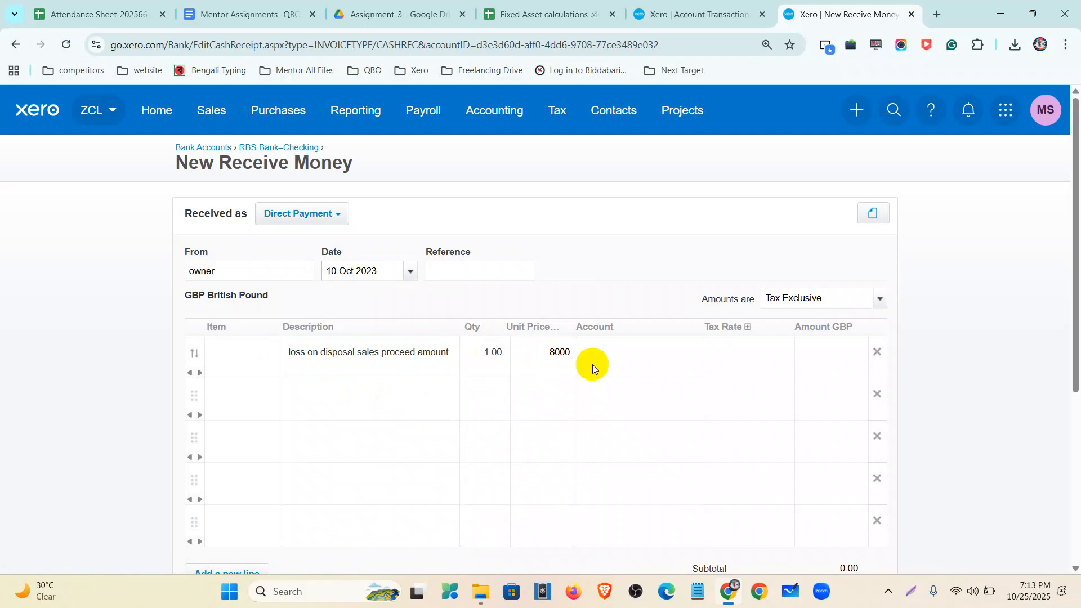
pyautogui.click(612, 365)
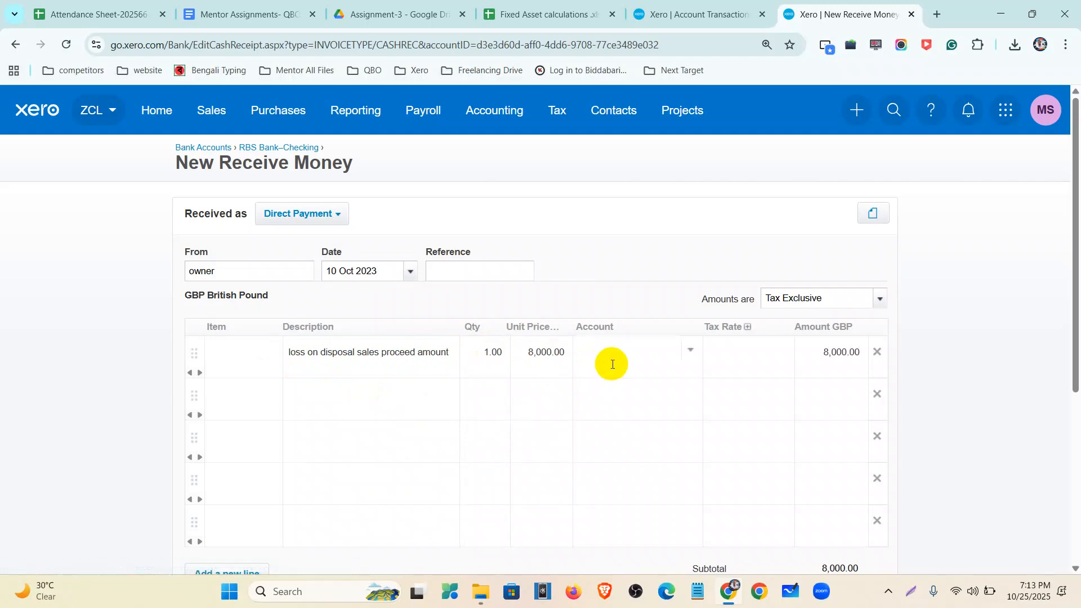
pyautogui.write('loss')
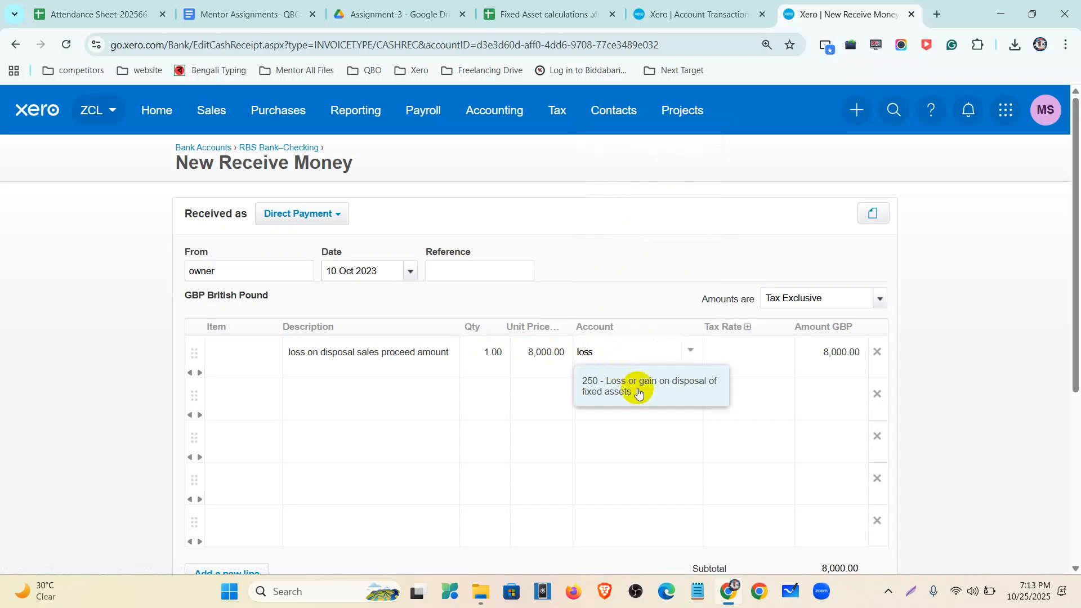
pyautogui.click(638, 392)
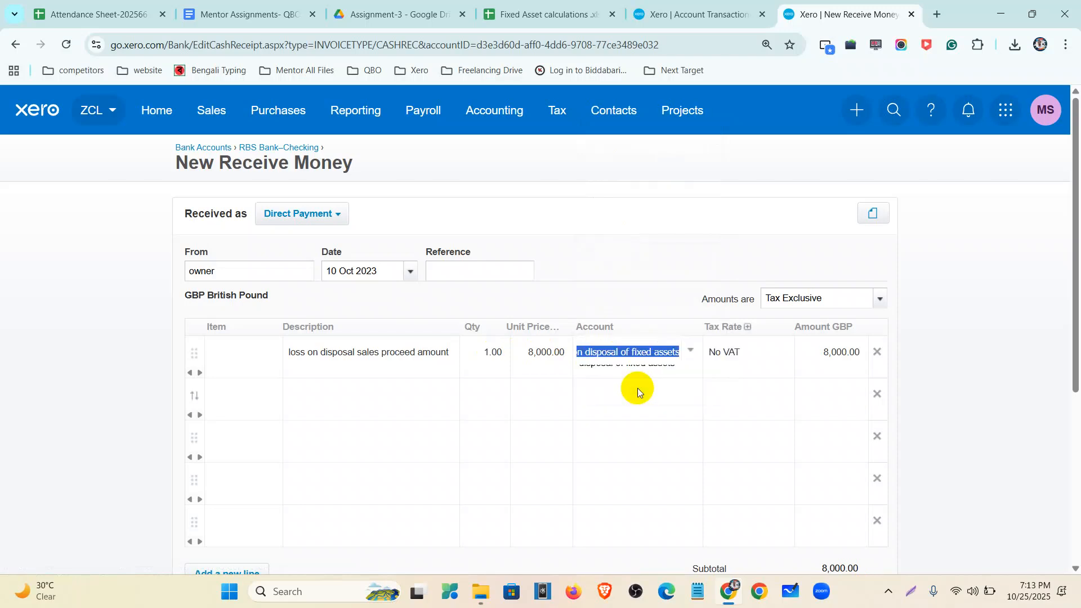
# Remove the four empty lines from the Receive Money transaction and save it.
pyautogui.click(876, 395)
pyautogui.click(877, 394)
pyautogui.click(876, 394)
pyautogui.click(876, 394)
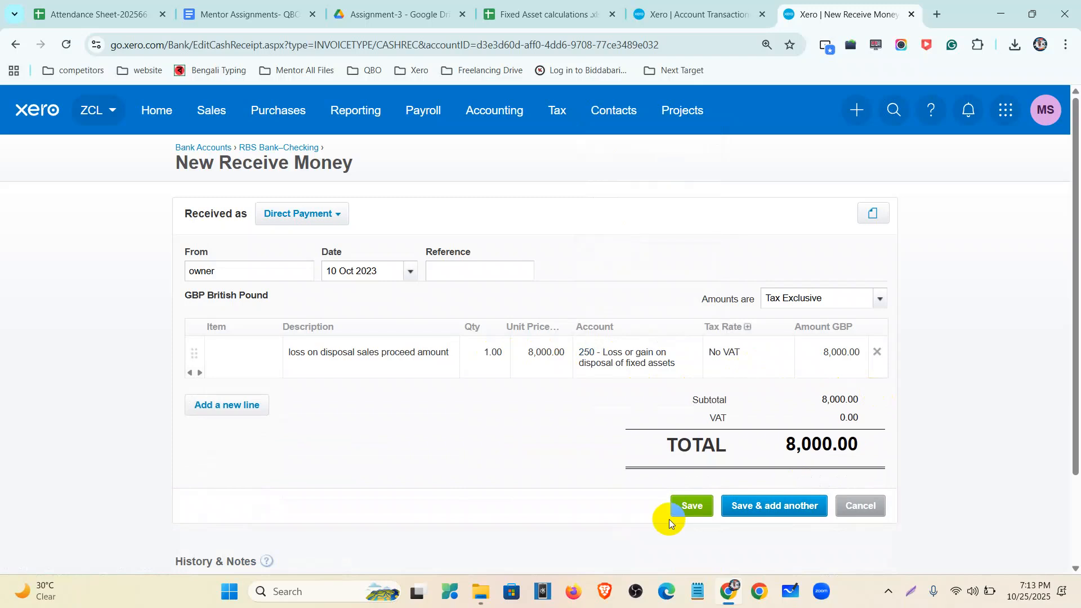
pyautogui.click(693, 505)
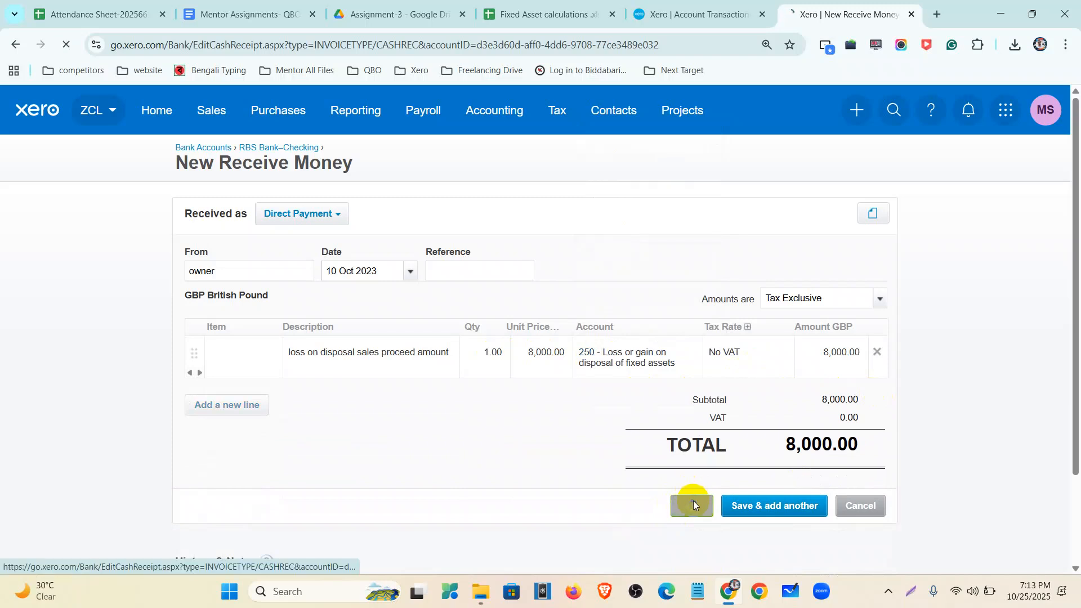
# Refresh the Account Transactions report for account 250 and check its disposal and Receive Money entries against the fixed asset spreadsheet.
pyautogui.click(663, 8)
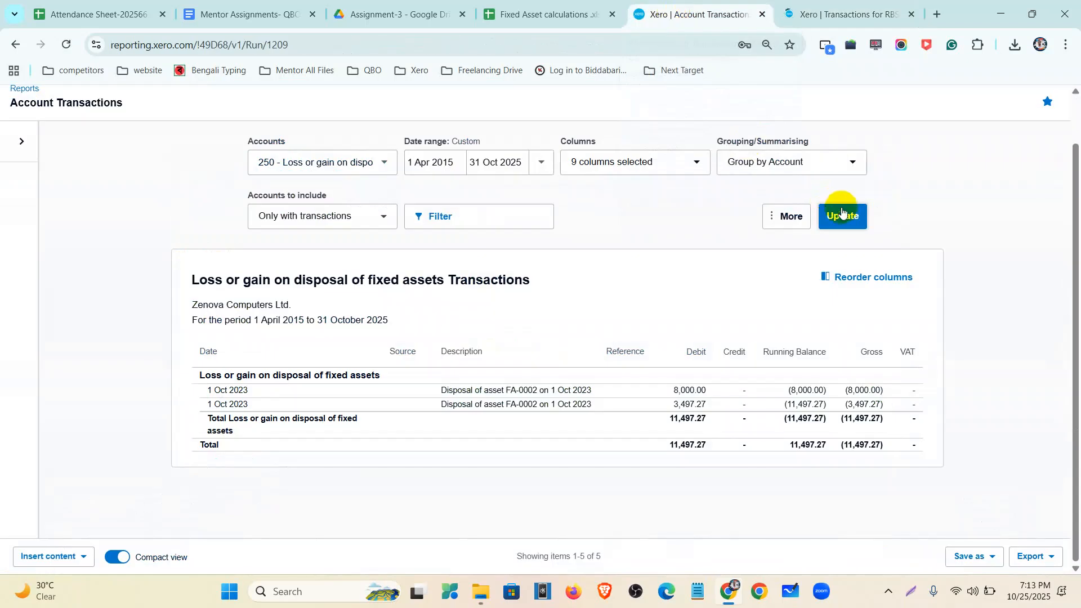
pyautogui.scroll(1, 642, 328)
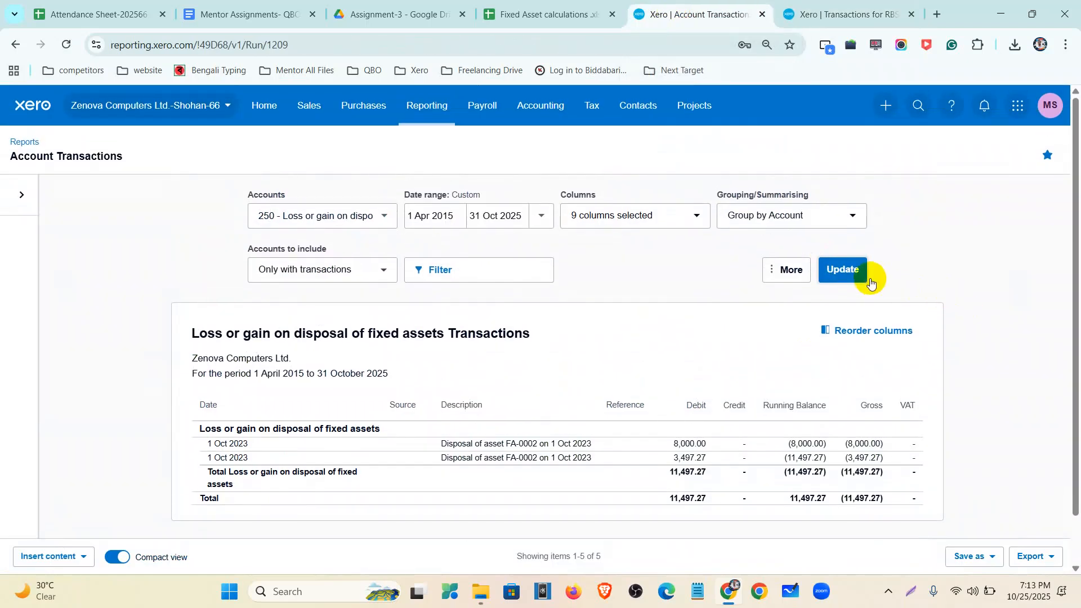
pyautogui.click(851, 273)
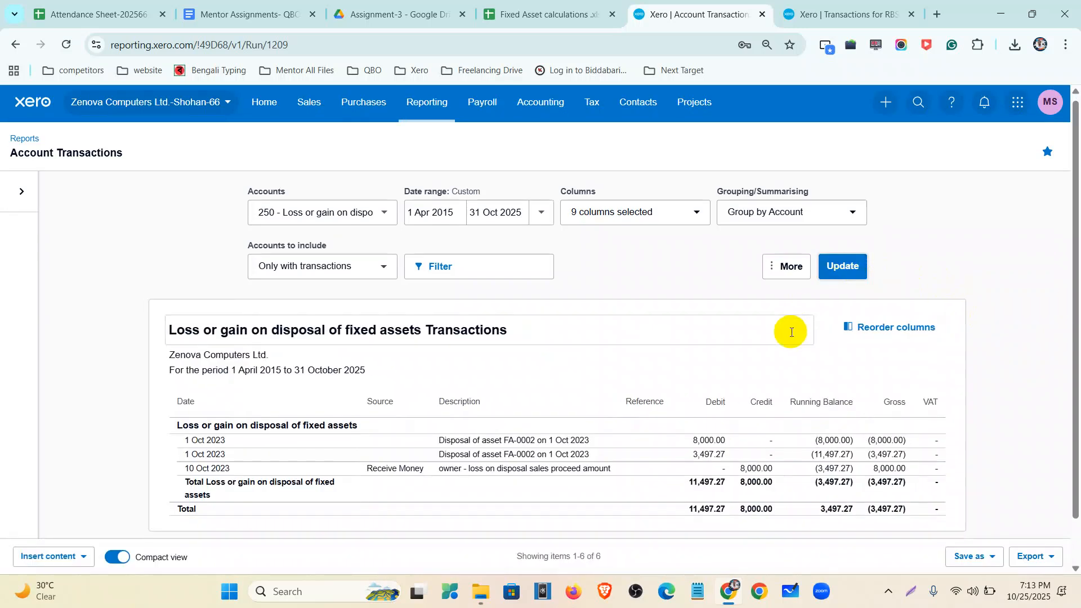
pyautogui.scroll(-1, 738, 459)
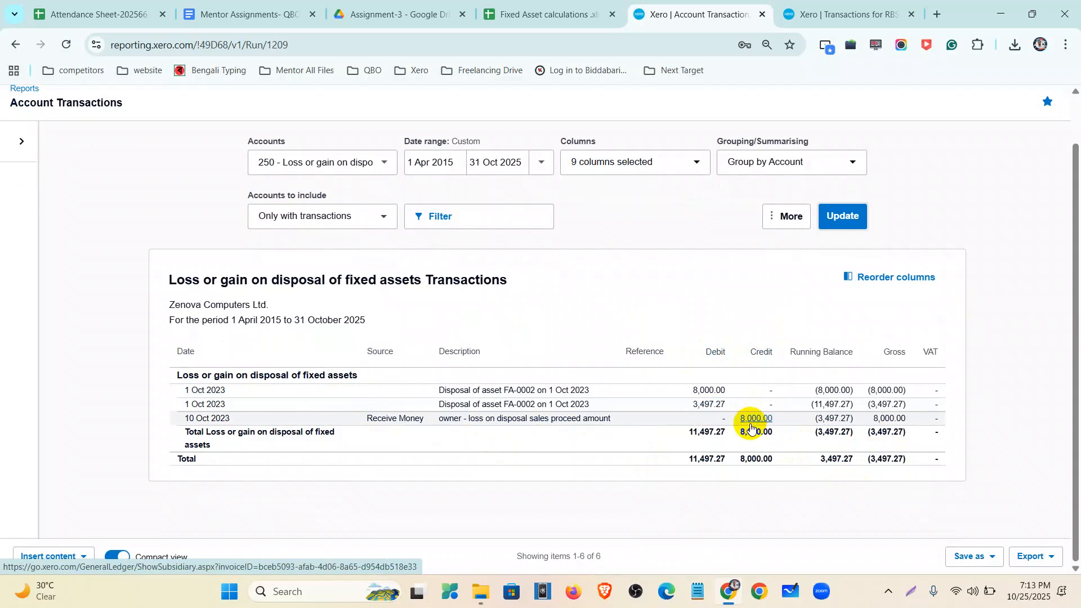
pyautogui.scroll(1, 751, 428)
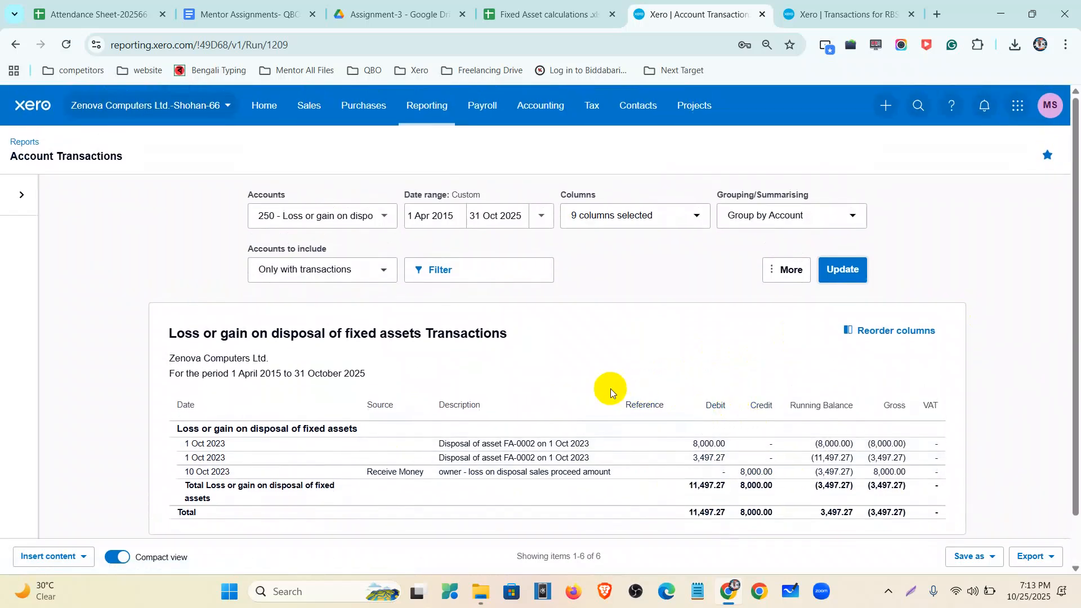
pyautogui.click(549, 12)
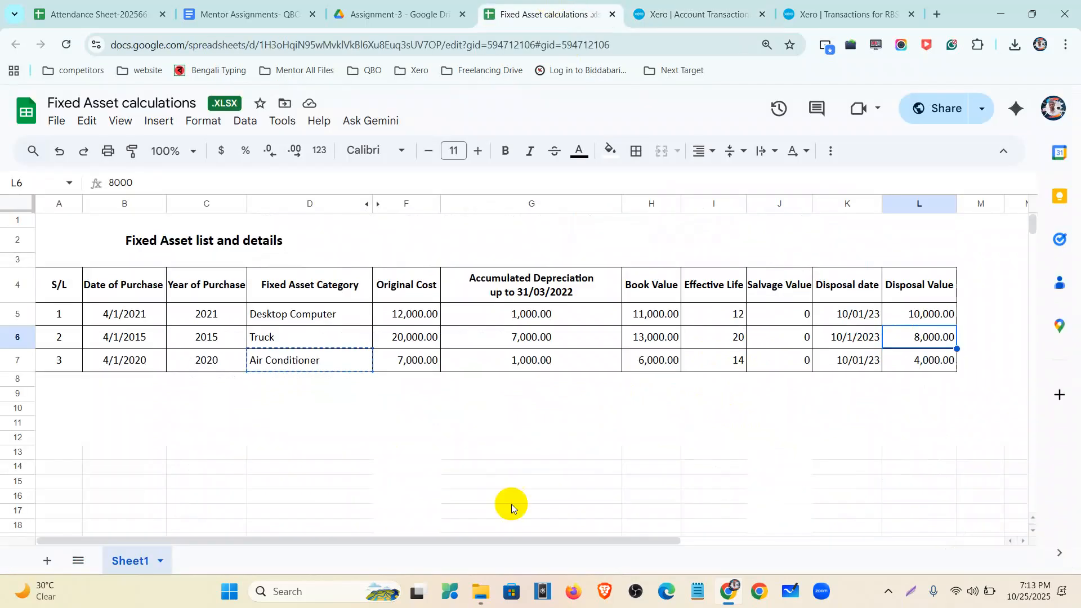
# Return to Xero's registered fixed assets and open the Run depreciation page.
pyautogui.click(690, 15)
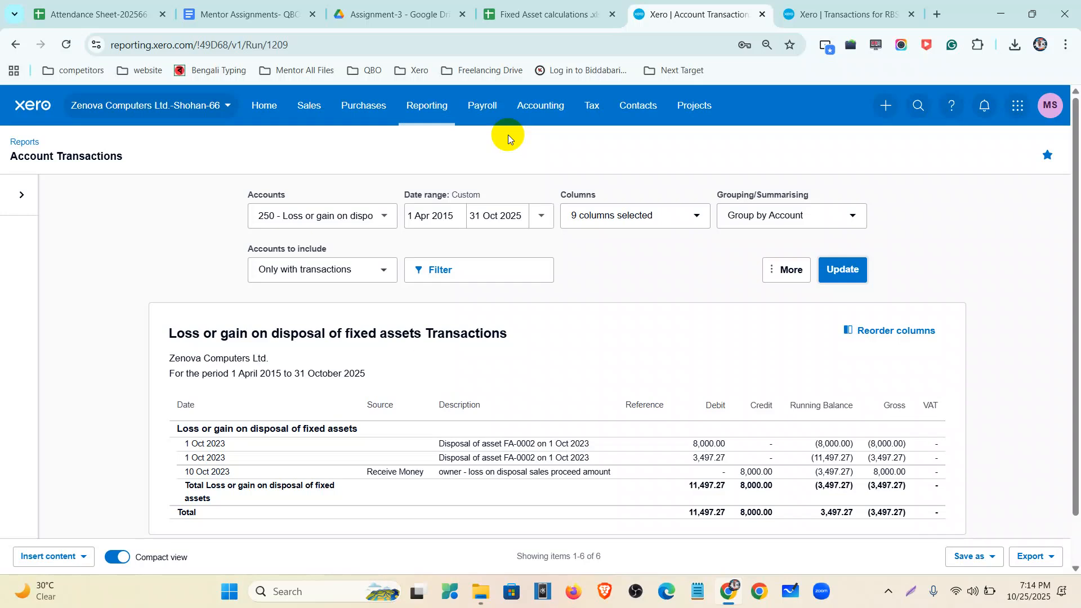
pyautogui.click(553, 105)
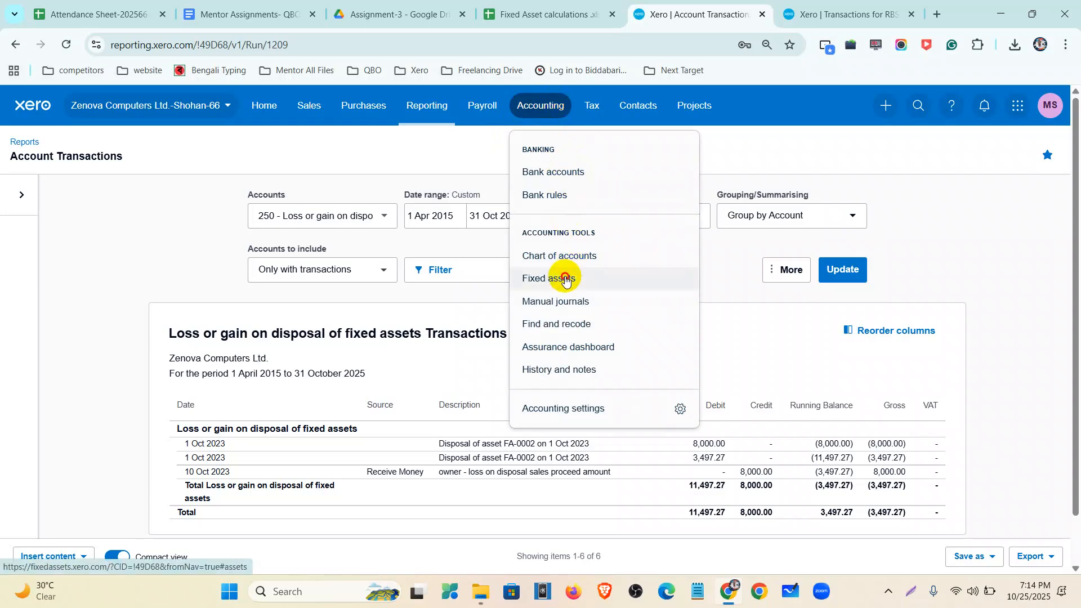
pyautogui.click(564, 278)
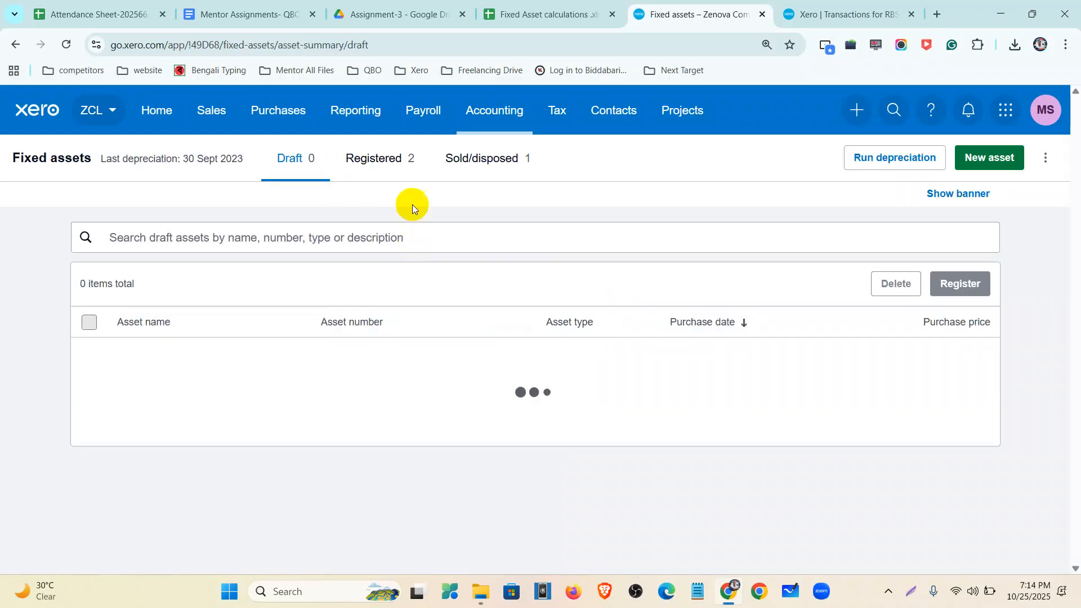
pyautogui.click(386, 164)
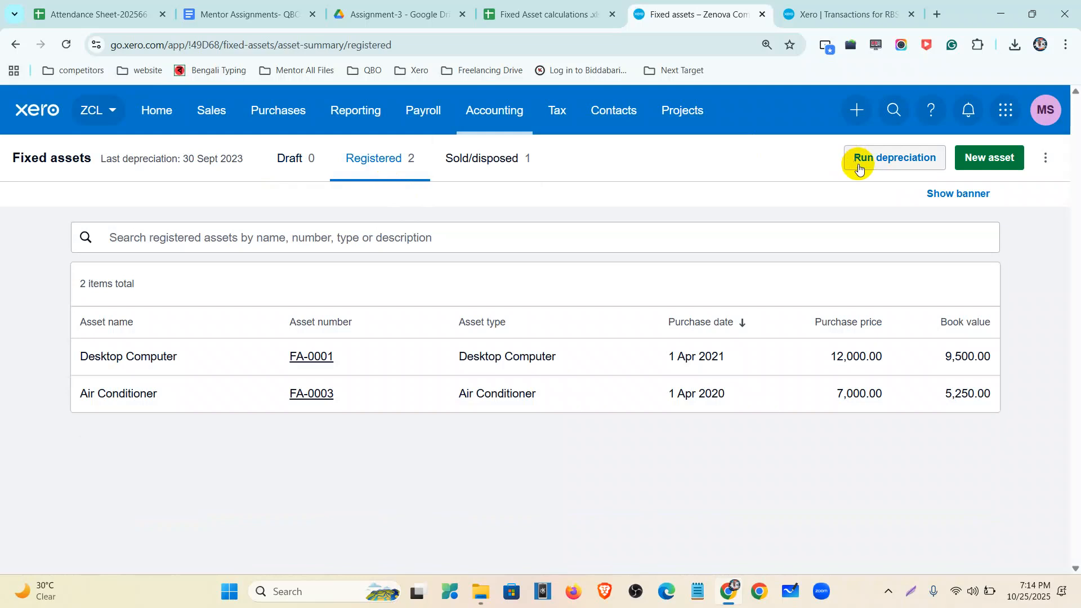
pyautogui.click(870, 161)
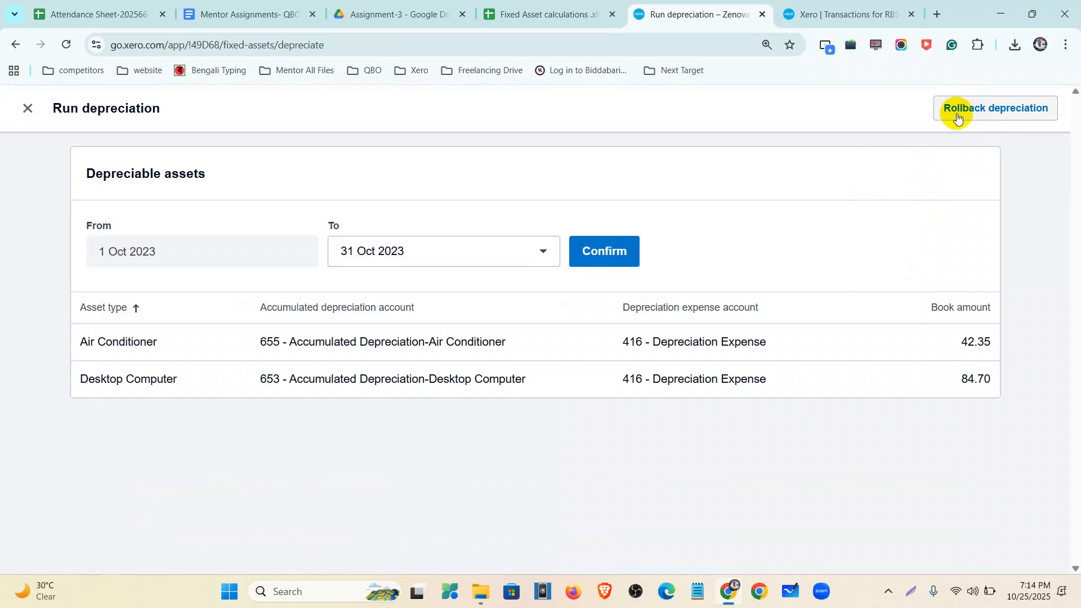
# Open Rollback depreciation and examine the available rollback dates and the consequences for registered, disposed and deleted assets.
pyautogui.click(958, 117)
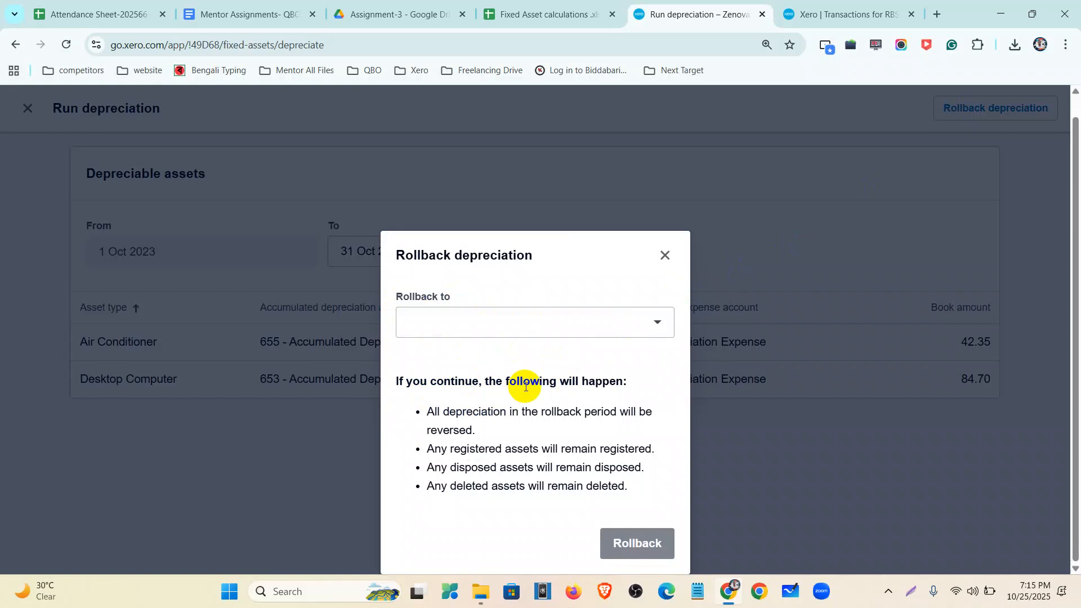
pyautogui.click(608, 326)
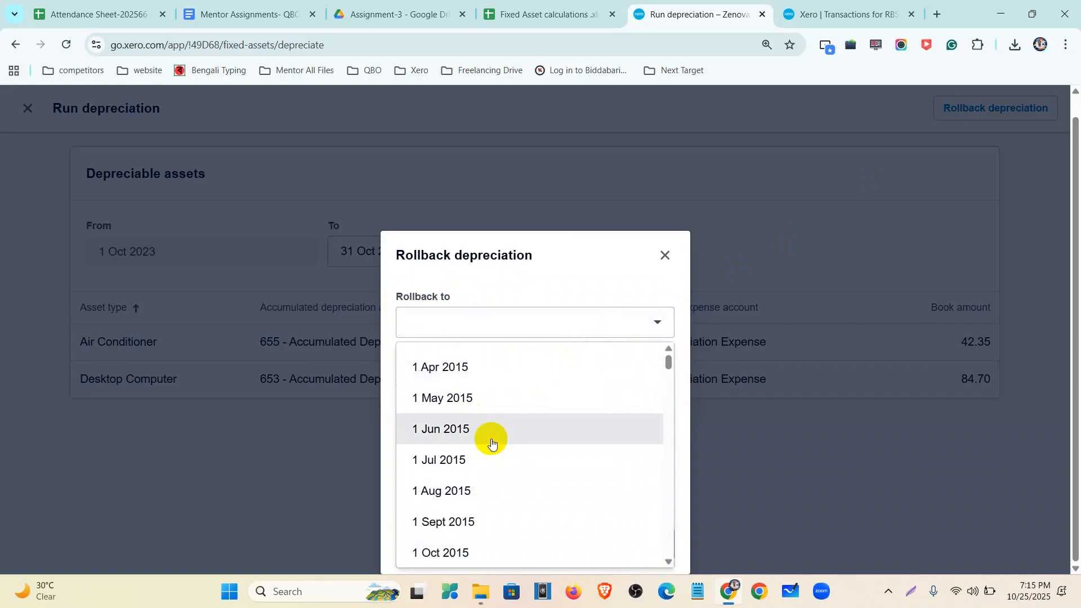
pyautogui.click(540, 288)
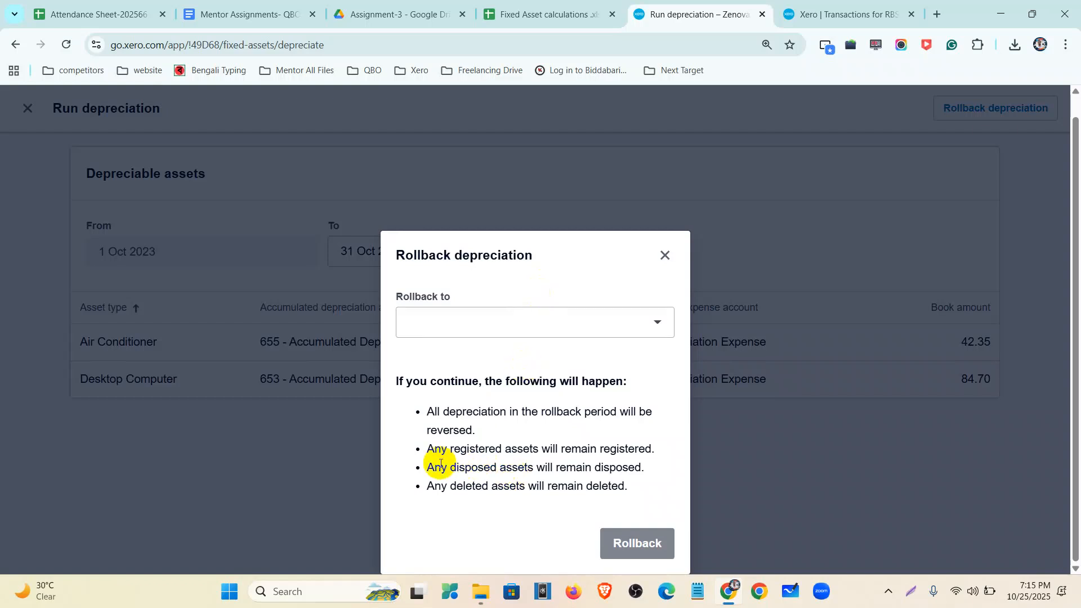
pyautogui.moveTo(434, 467); pyautogui.dragTo(610, 466)
pyautogui.moveTo(456, 487); pyautogui.dragTo(620, 488)
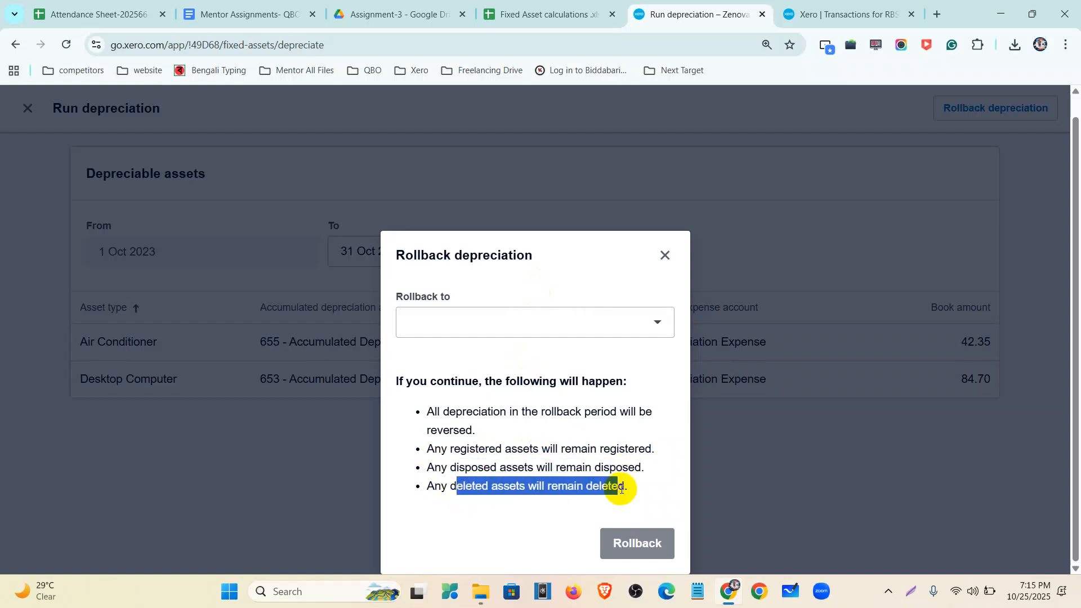
pyautogui.click(608, 482)
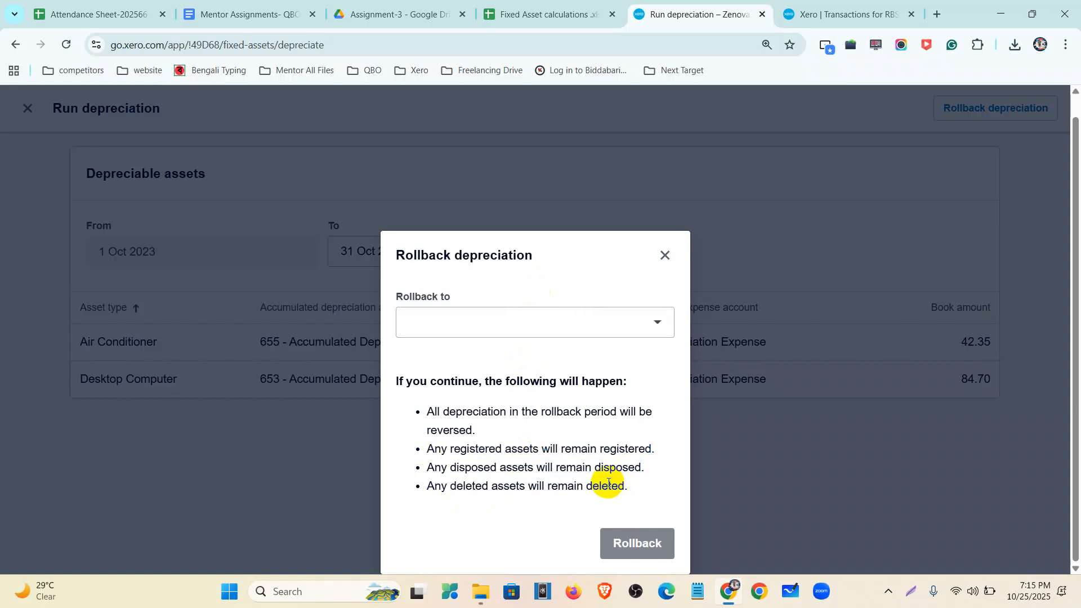
# Choose 1 Dec 2016 as the depreciation rollback date, review the stated effects, and return to the registered assets without rolling back.
pyautogui.click(575, 331)
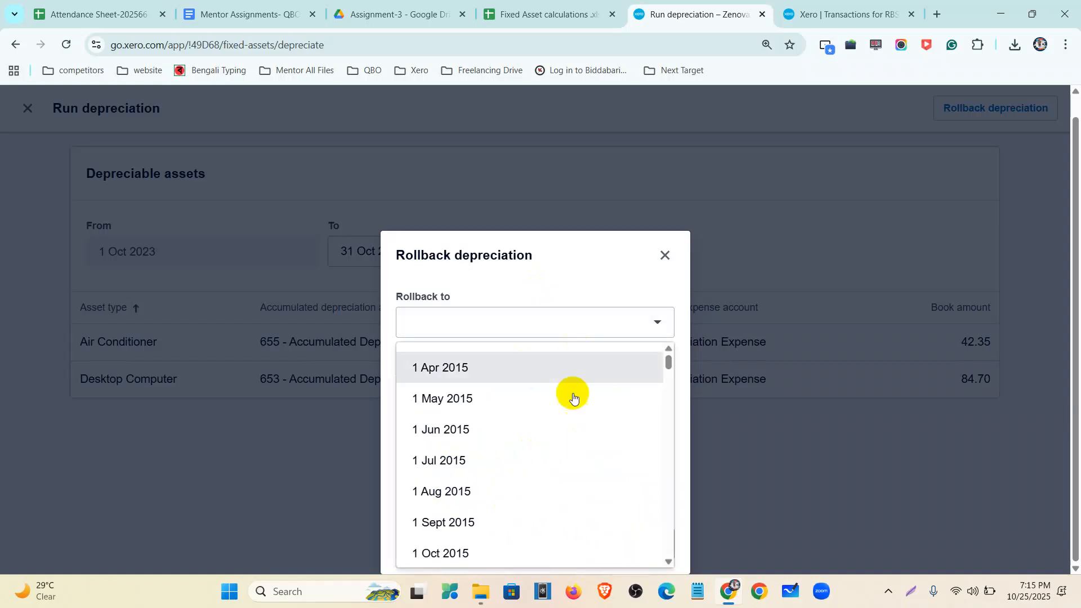
pyautogui.scroll(-5, 538, 516)
pyautogui.scroll(-3, 537, 515)
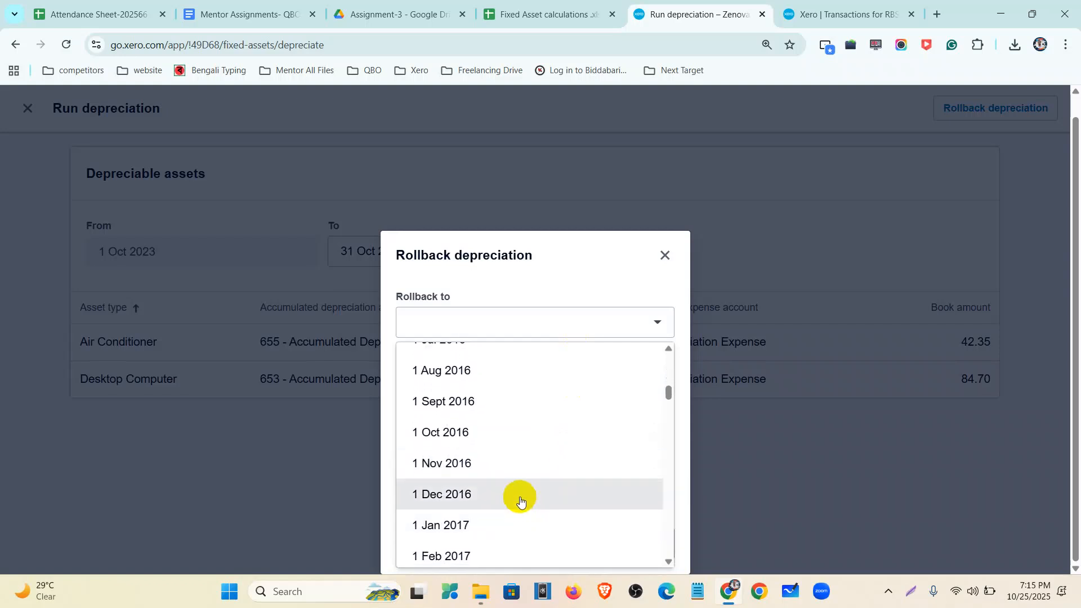
pyautogui.click(520, 501)
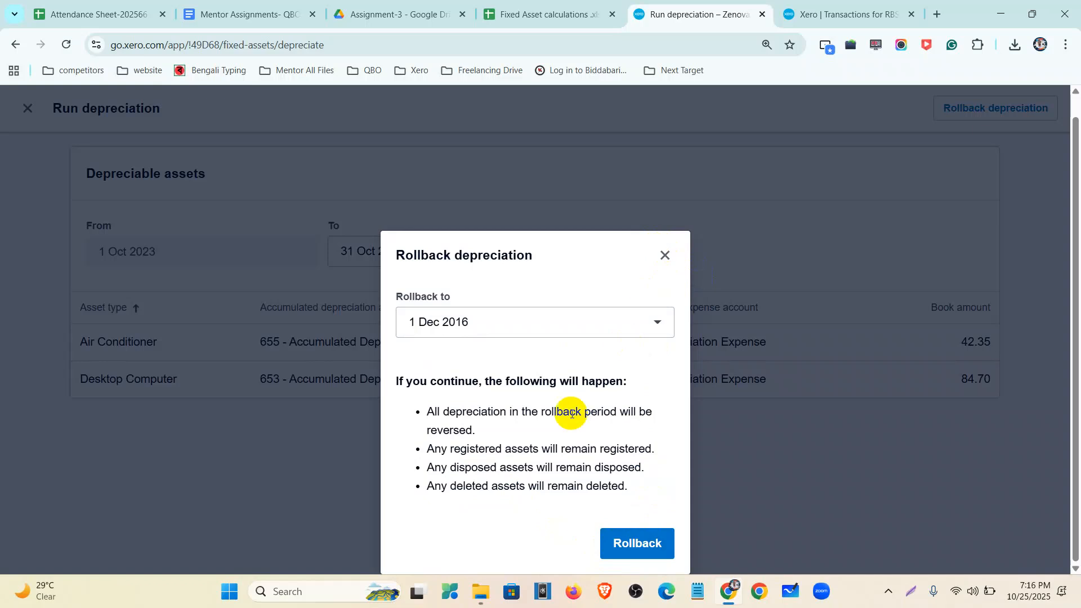
pyautogui.moveTo(448, 469); pyautogui.dragTo(542, 485)
pyautogui.click(479, 484)
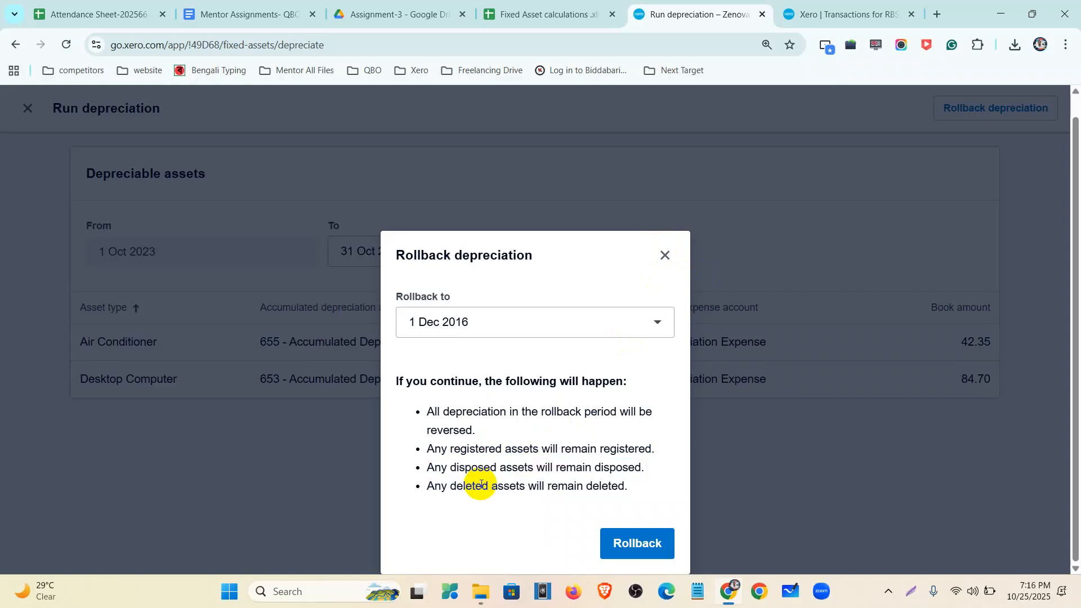
pyautogui.click(663, 257)
pyautogui.click(26, 108)
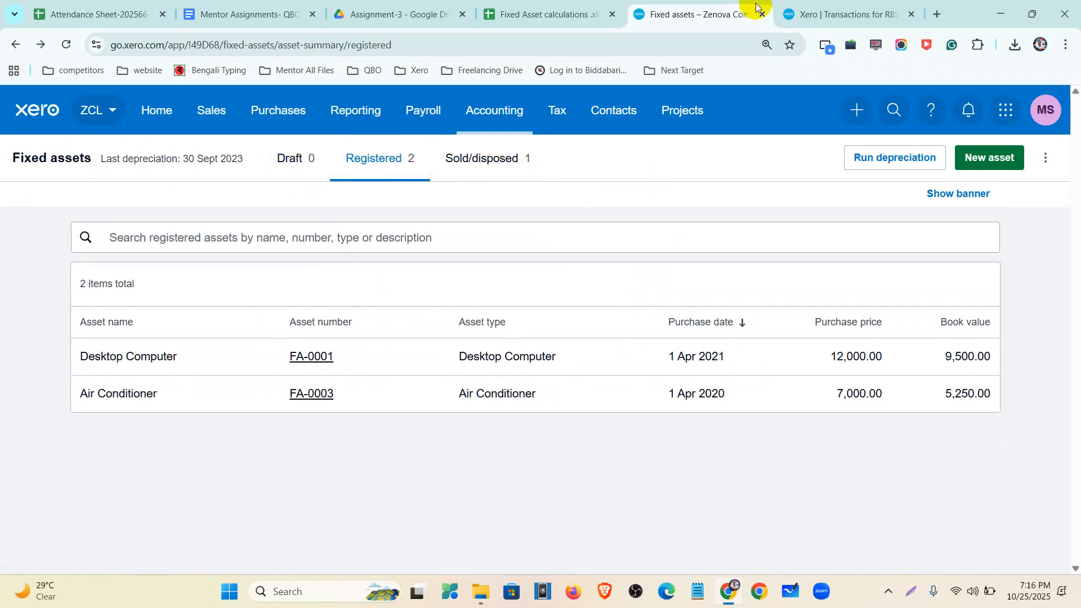
# Review the Xero-Assignment-03 task list in the Mentor Assignments document, including the overpayment, prepayment and money transfer items.
pyautogui.click(245, 15)
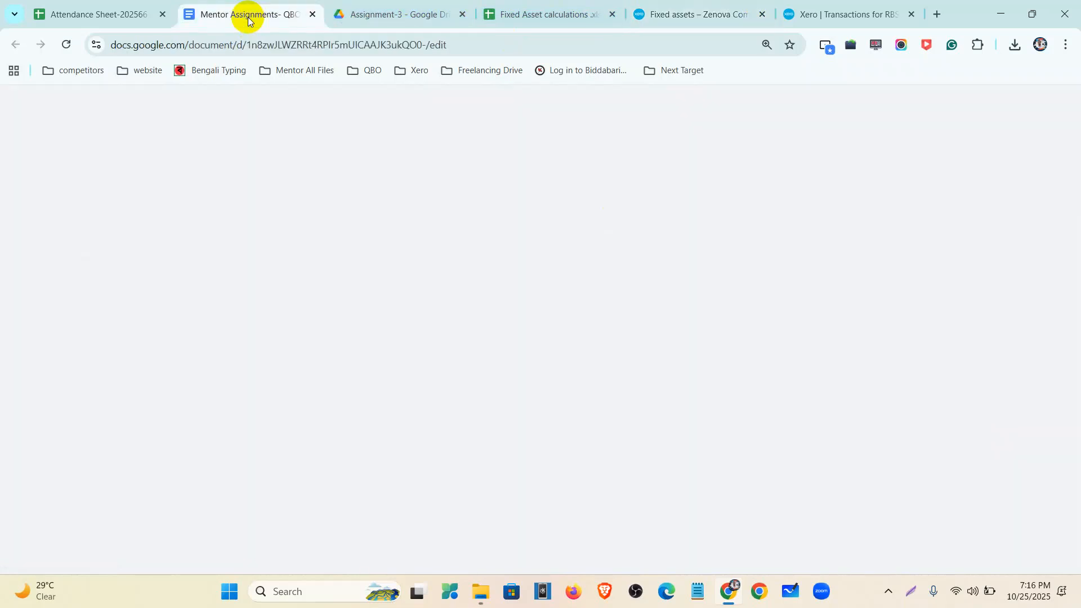
pyautogui.scroll(1, 446, 343)
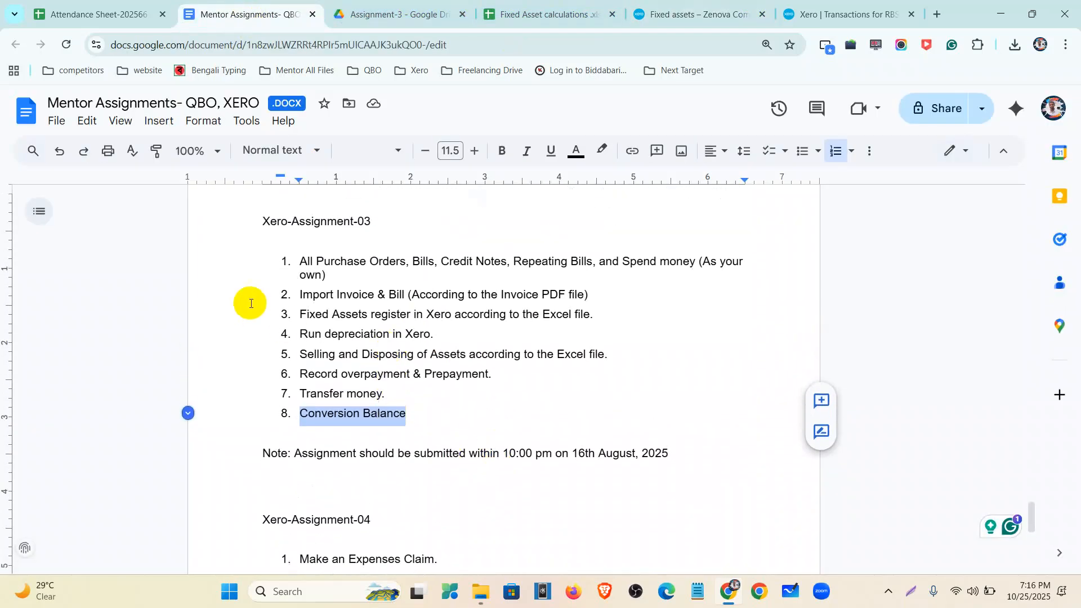
pyautogui.click(299, 292)
pyautogui.moveTo(299, 291); pyautogui.dragTo(627, 353)
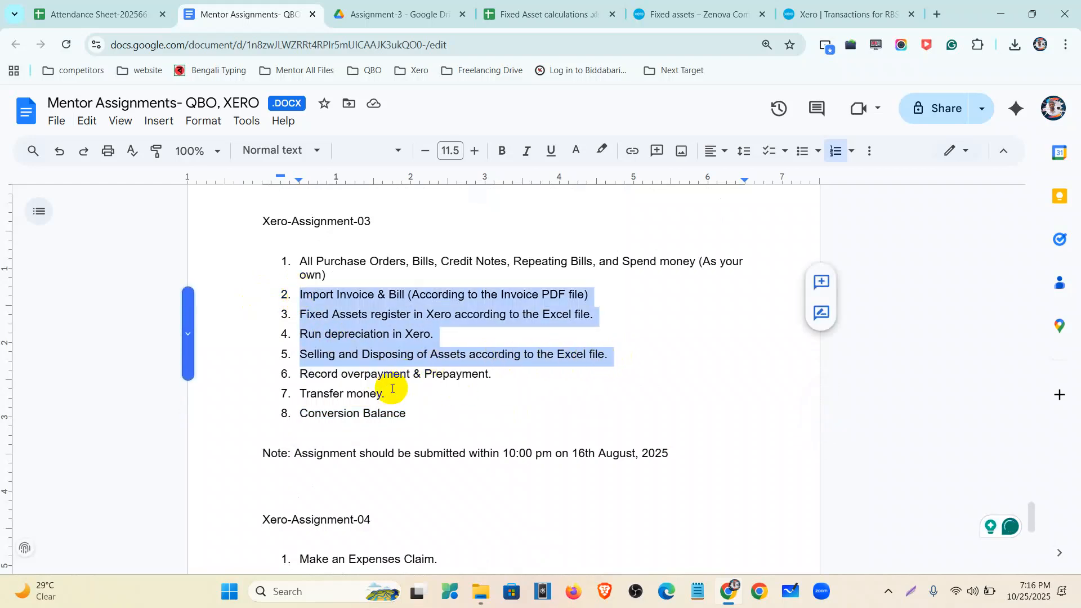
pyautogui.moveTo(293, 374)
pyautogui.mouseDown()
pyautogui.moveTo(338, 394)
pyautogui.moveTo(393, 394)
pyautogui.mouseUp()
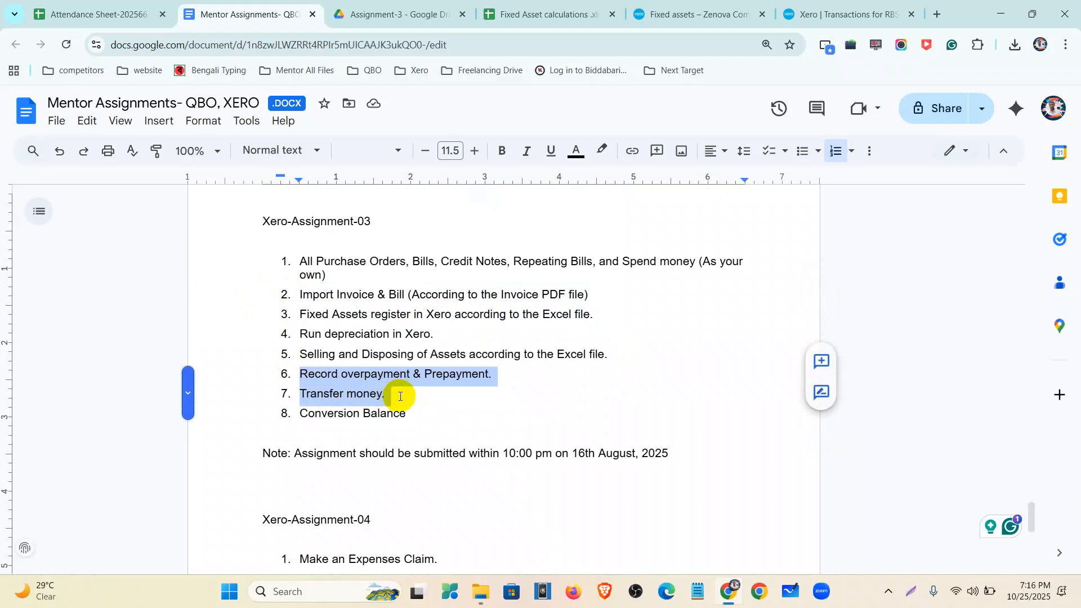
pyautogui.scroll(-3, 398, 393)
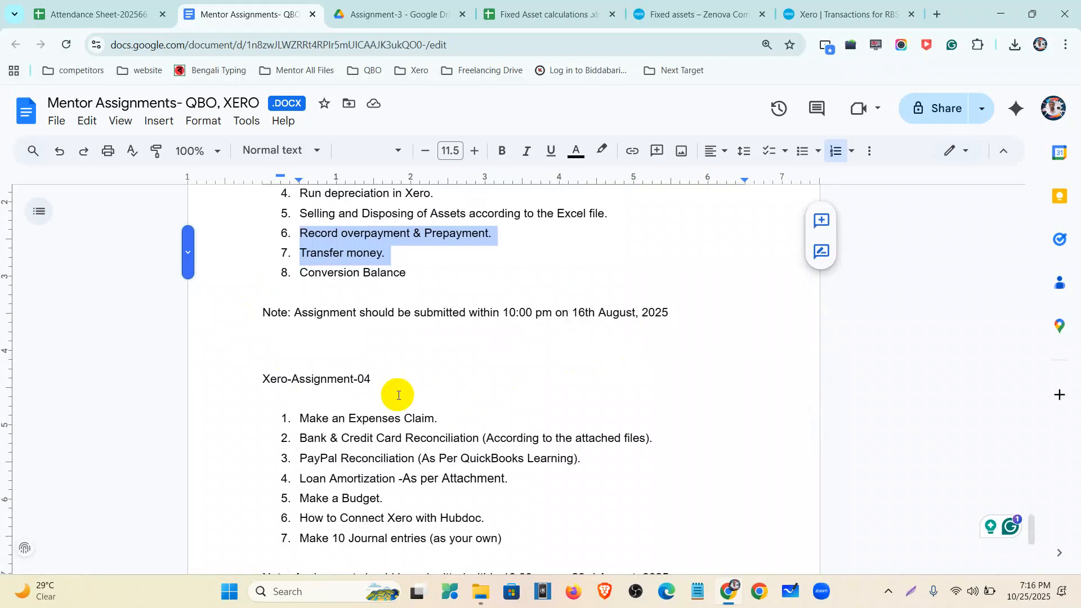
pyautogui.scroll(3, 399, 395)
# Switch back to Xero, open the organisation's dashboard and reset the page zoom to its default level.
pyautogui.click(698, 14)
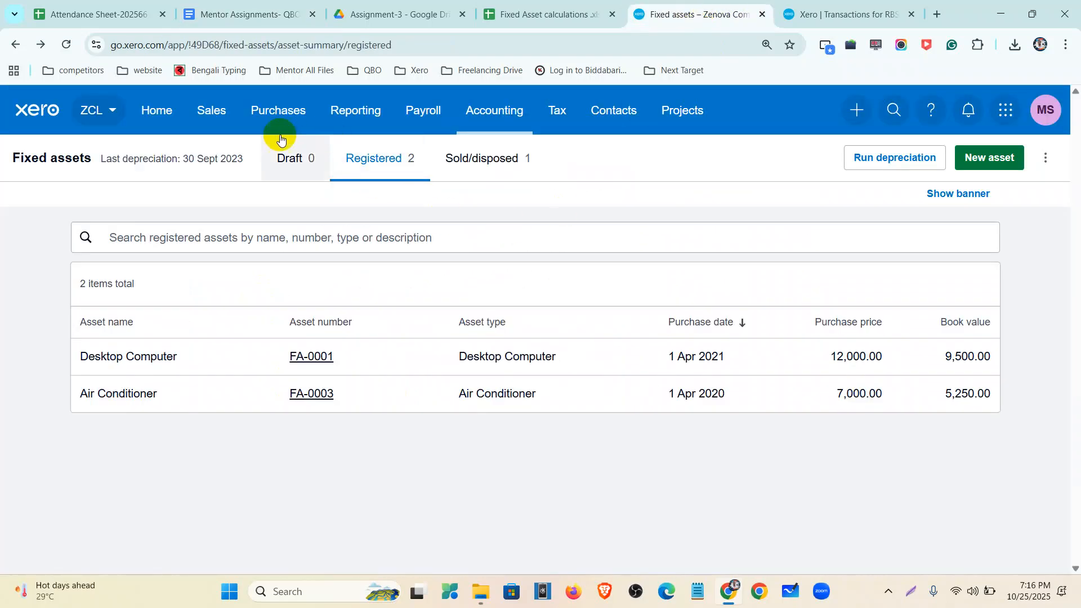
pyautogui.click(164, 115)
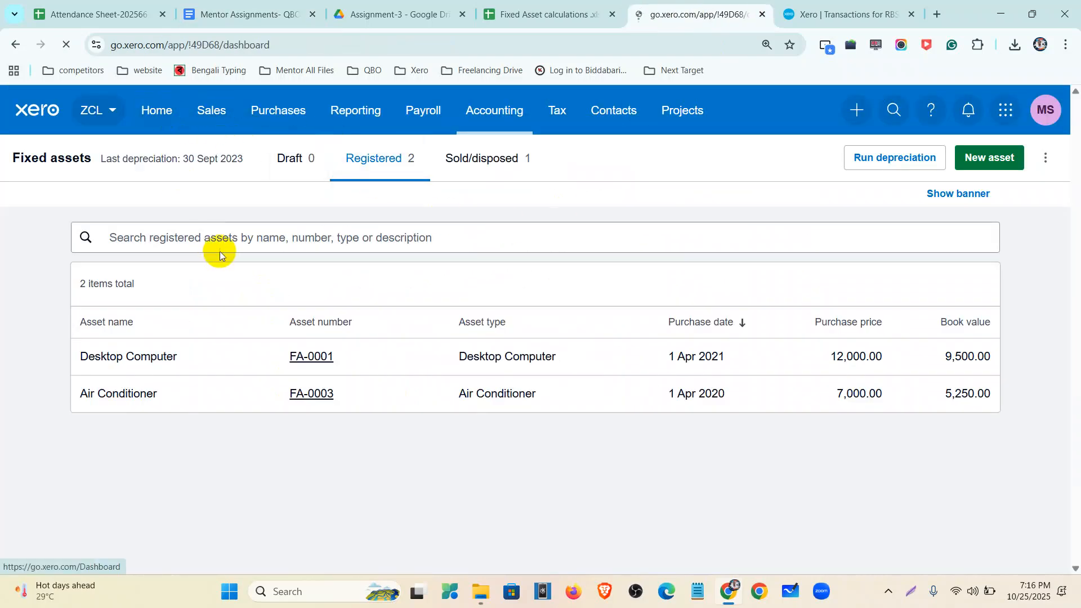
pyautogui.hotkey('ctrl', '0')
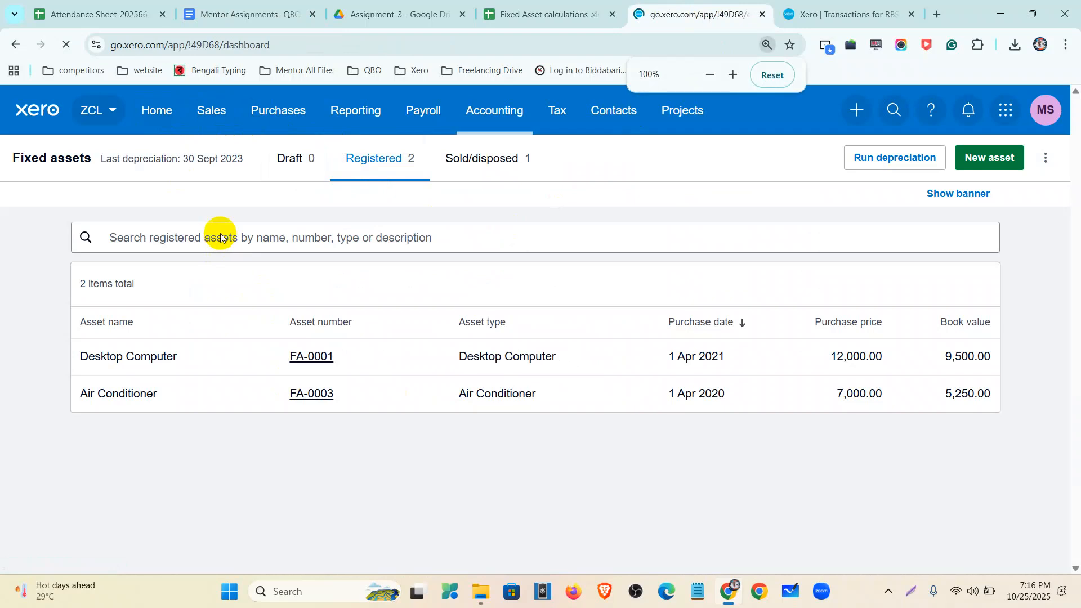
pyautogui.hotkey('ctrl', '-')
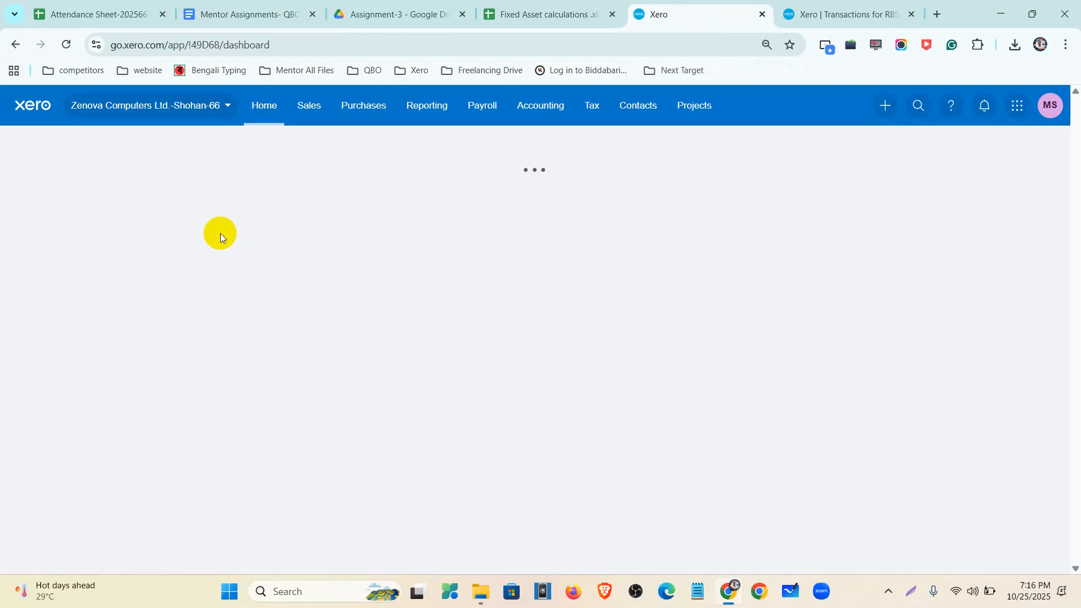
pyautogui.hotkey('ctrl', '+')
pyautogui.hotkey('ctrl', '+')
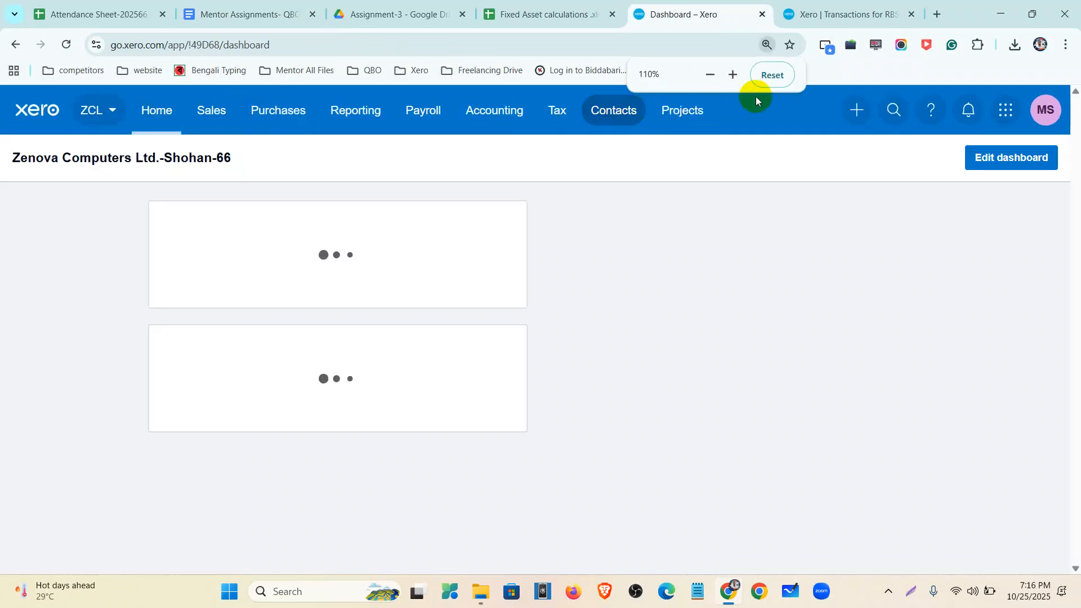
pyautogui.click(773, 77)
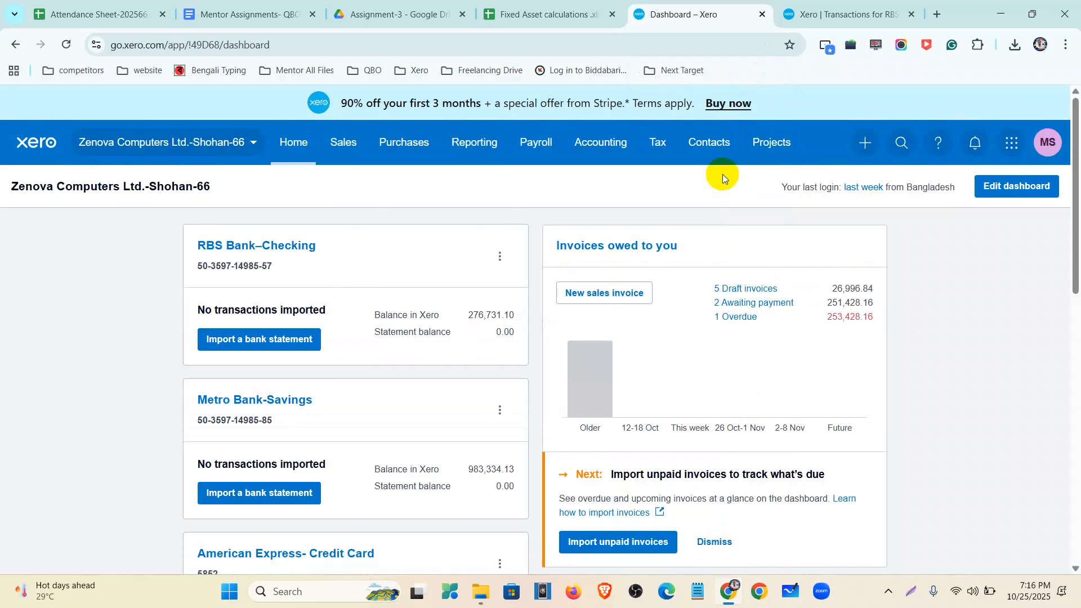
# Open the organisation's chart of accounts.
pyautogui.click(616, 157)
pyautogui.click(621, 306)
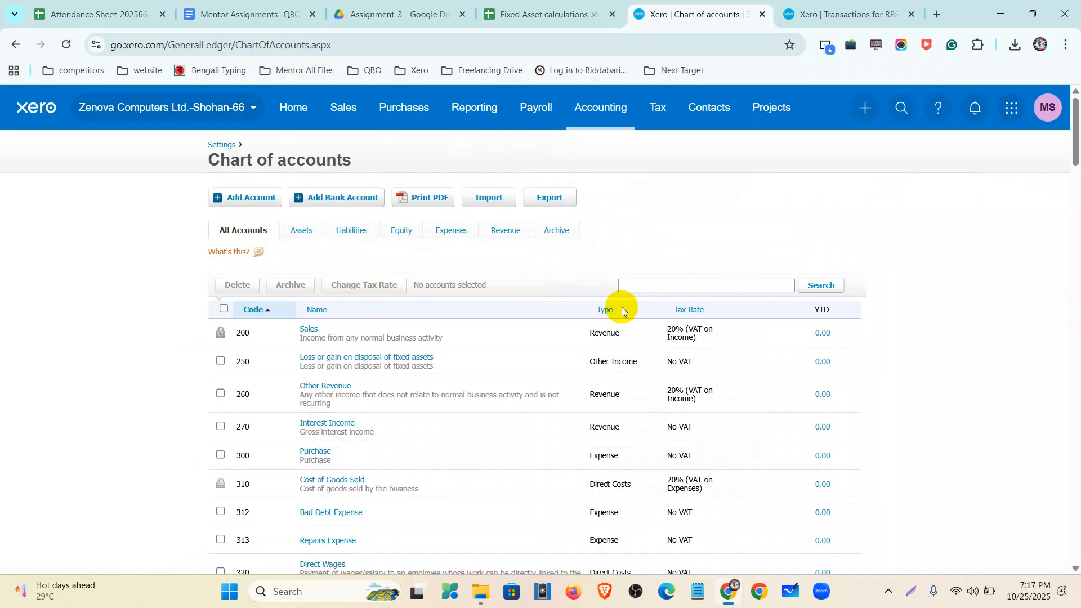
pyautogui.click(604, 121)
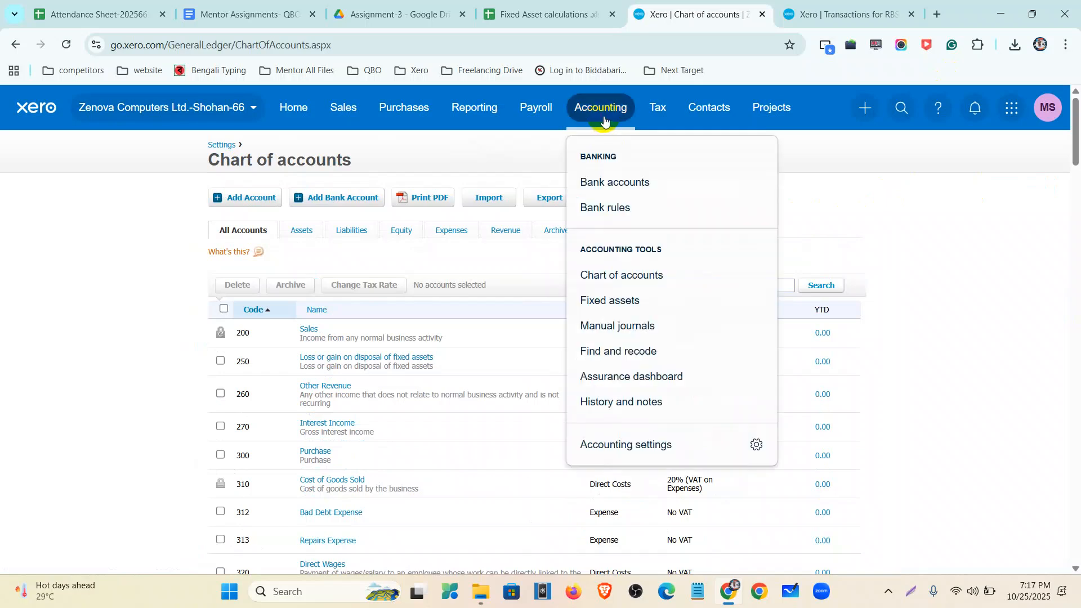
pyautogui.click(829, 201)
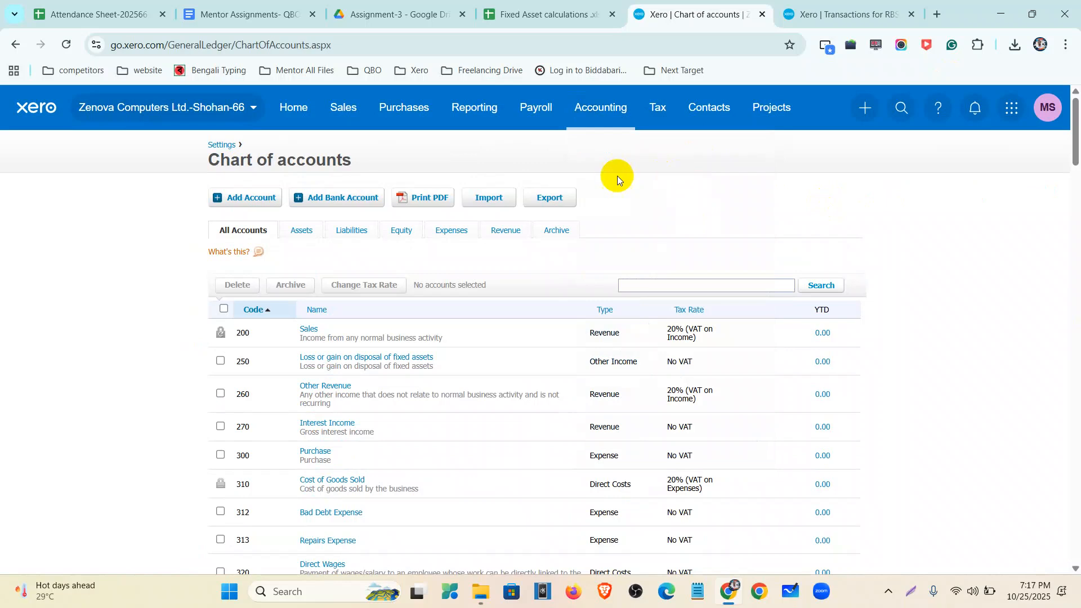
# Show only the asset accounts in the chart of accounts, open the assignment sheet in a new tab and close the chart.
pyautogui.click(298, 232)
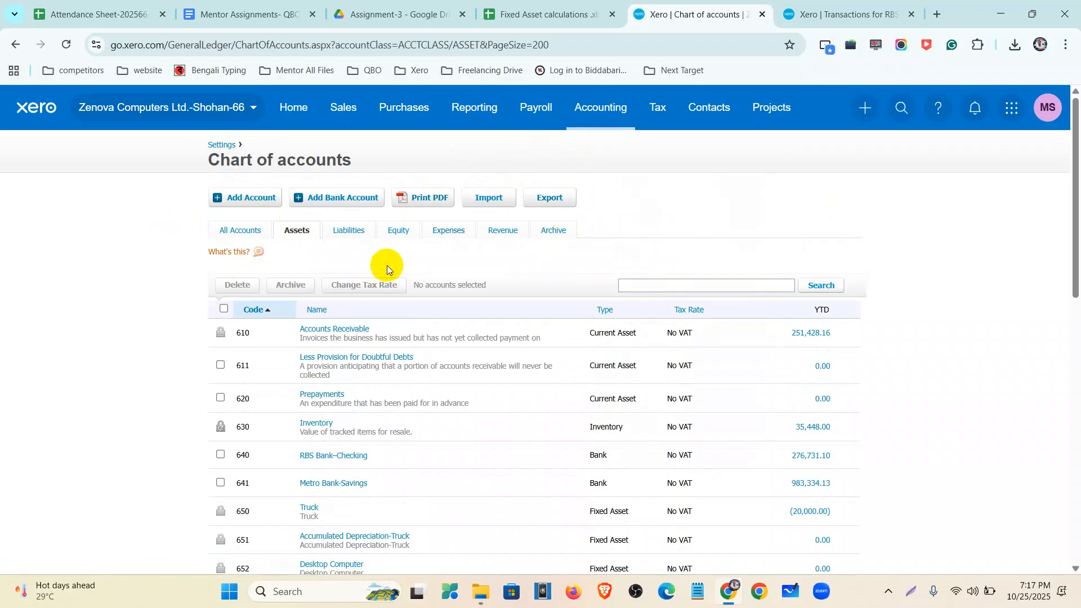
pyautogui.click(936, 14)
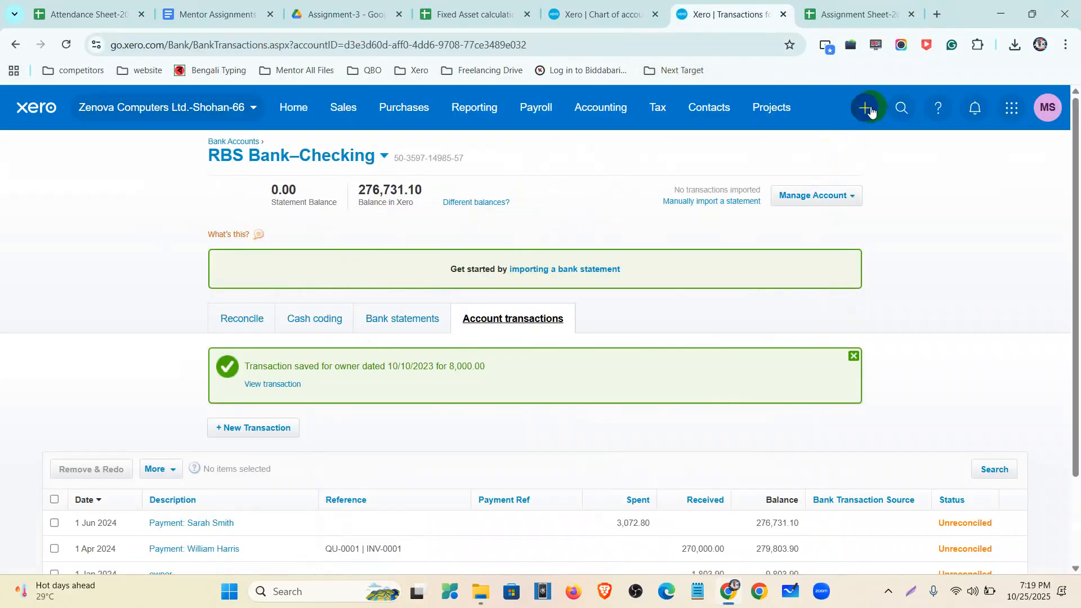
pyautogui.click(655, 14)
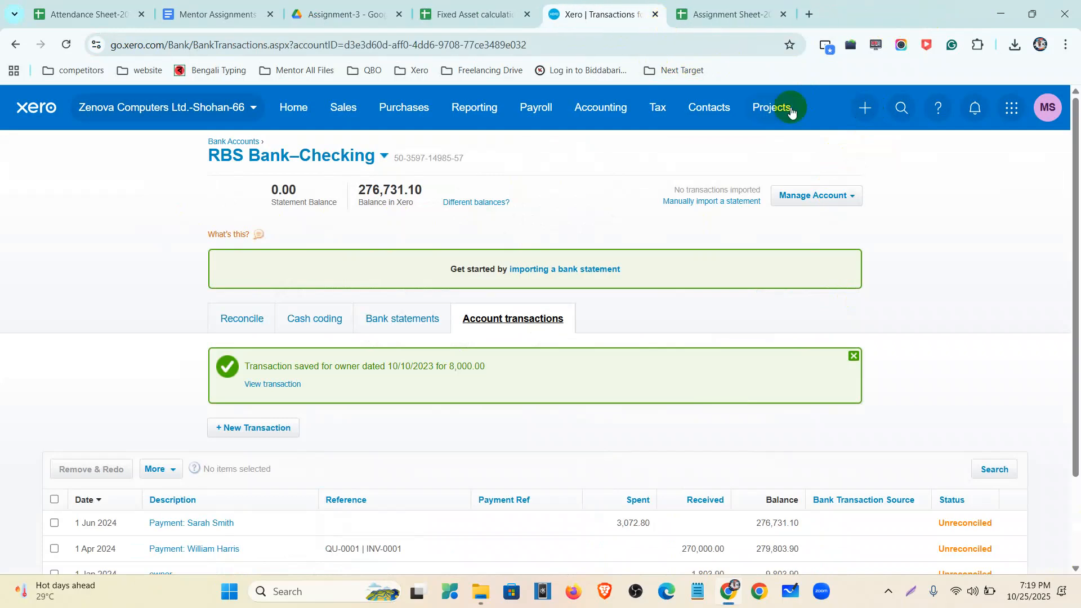
# Start a new Spend Money transaction, duplicate its browser tab and start a new Receive Money transaction in the duplicate.
pyautogui.click(859, 117)
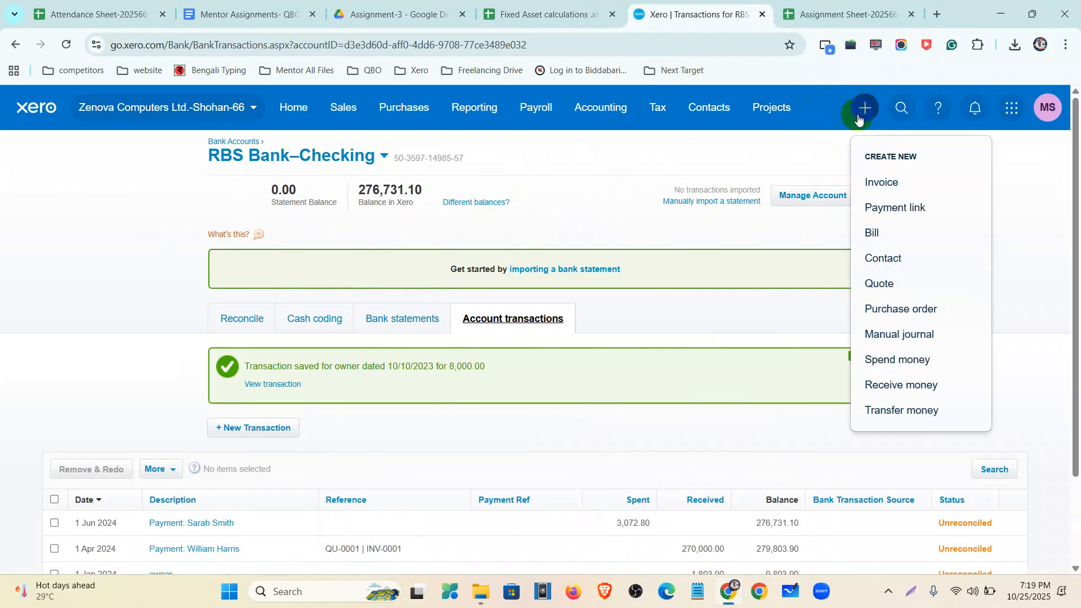
pyautogui.click(903, 363)
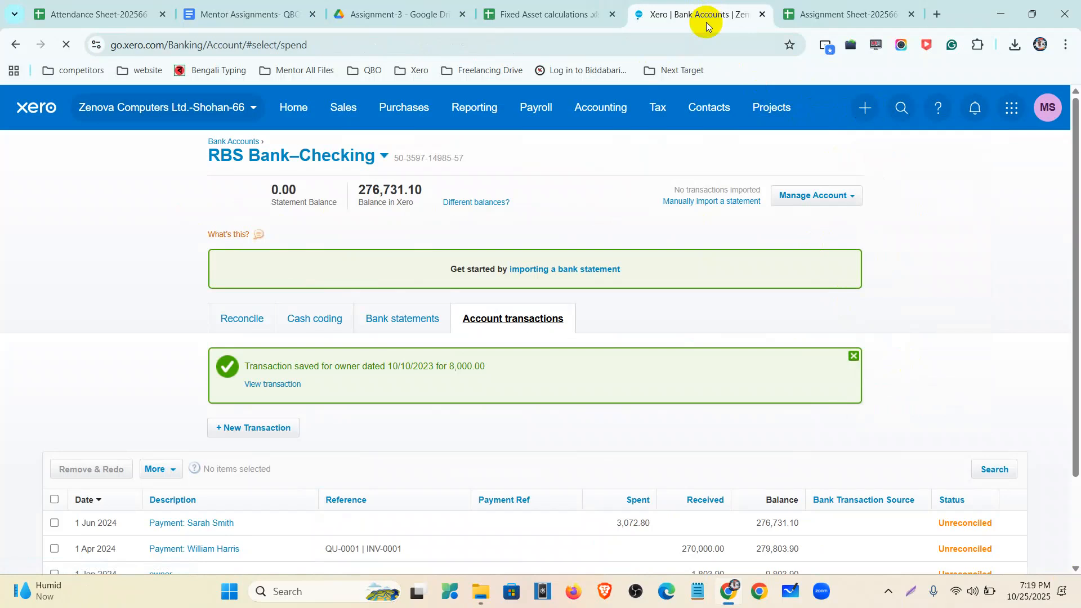
pyautogui.rightClick(712, 13)
pyautogui.click(759, 137)
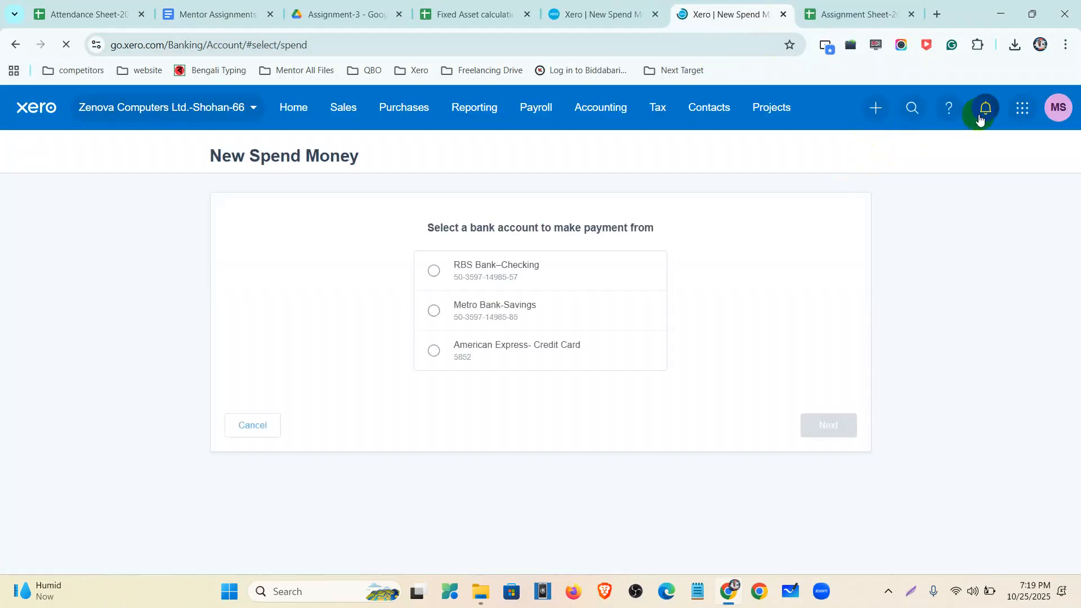
pyautogui.click(879, 120)
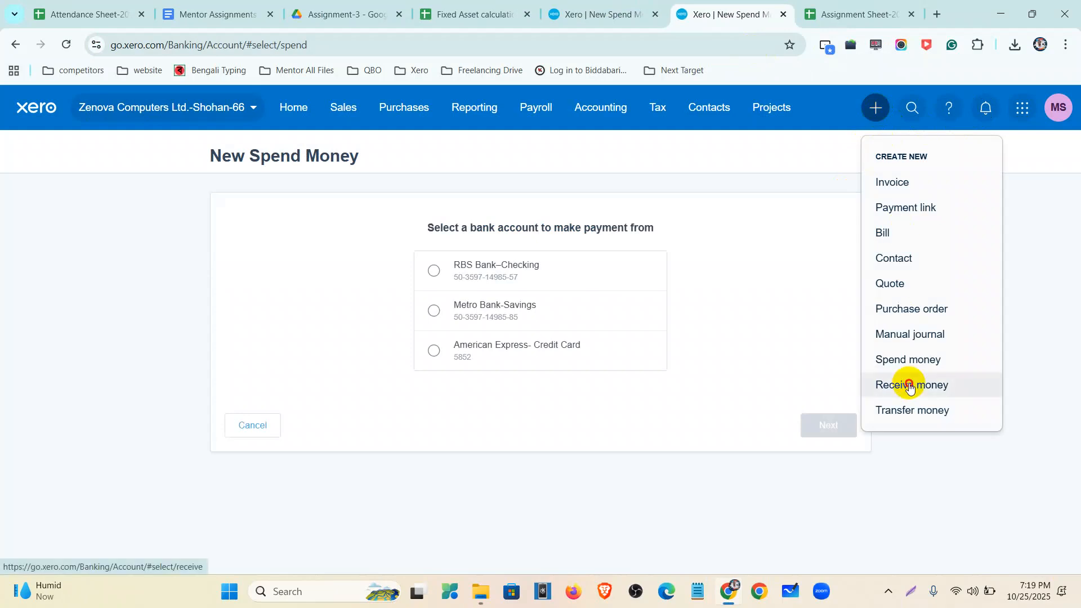
pyautogui.click(909, 383)
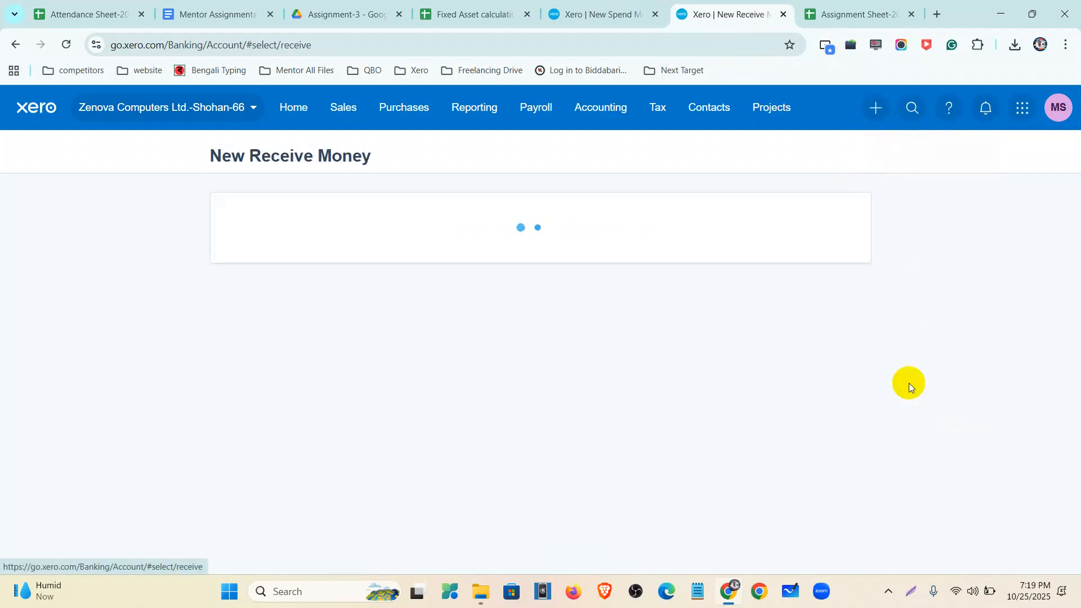
# Select Metro Bank-Savings as the account for the Spend Money transaction and display its Spent as options.
pyautogui.click(598, 14)
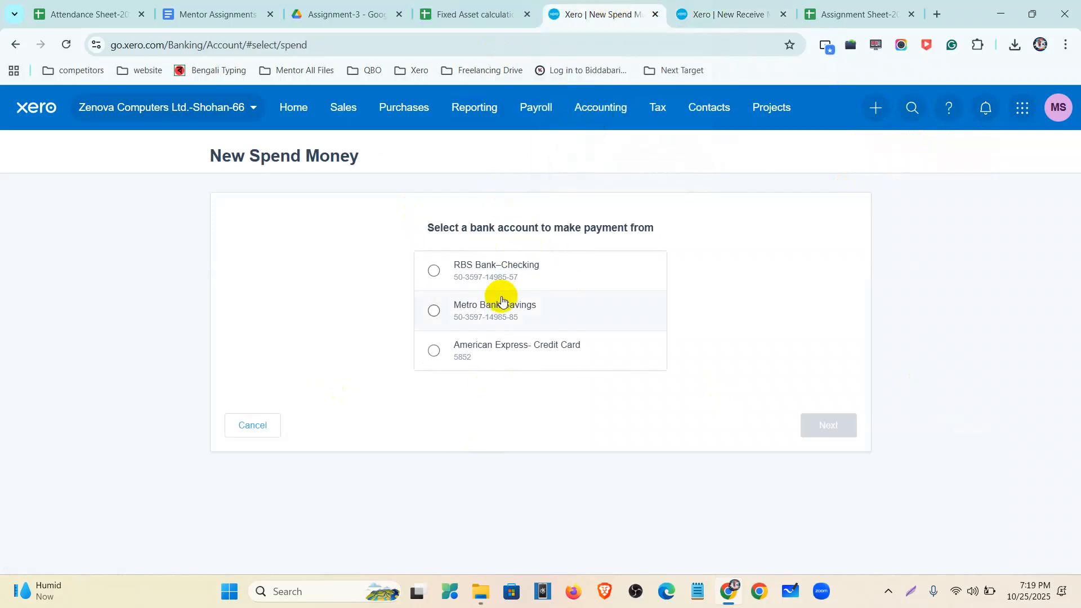
pyautogui.click(487, 310)
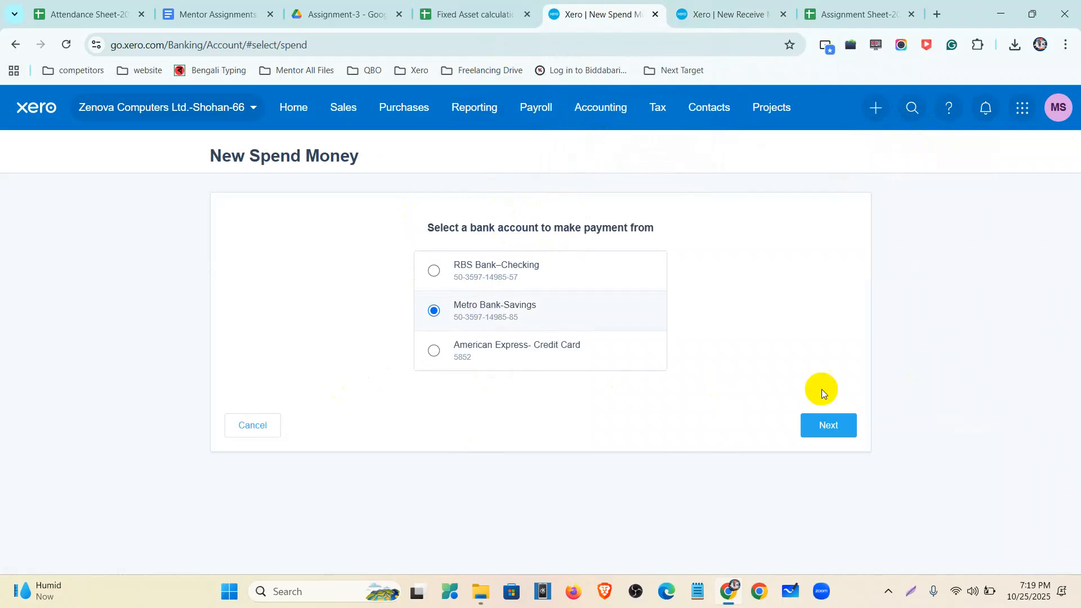
pyautogui.click(845, 424)
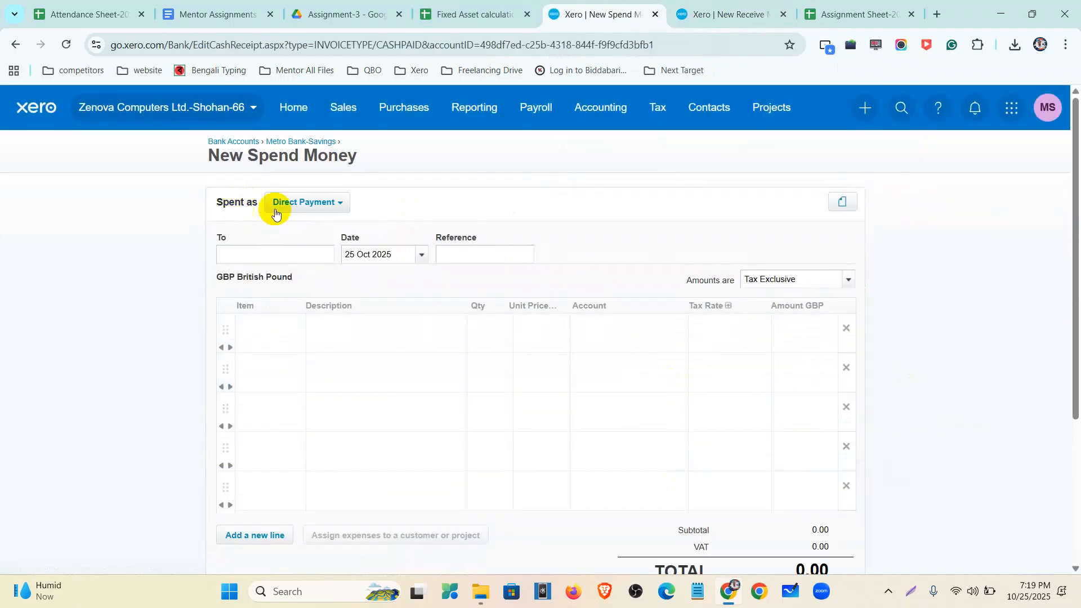
pyautogui.click(321, 207)
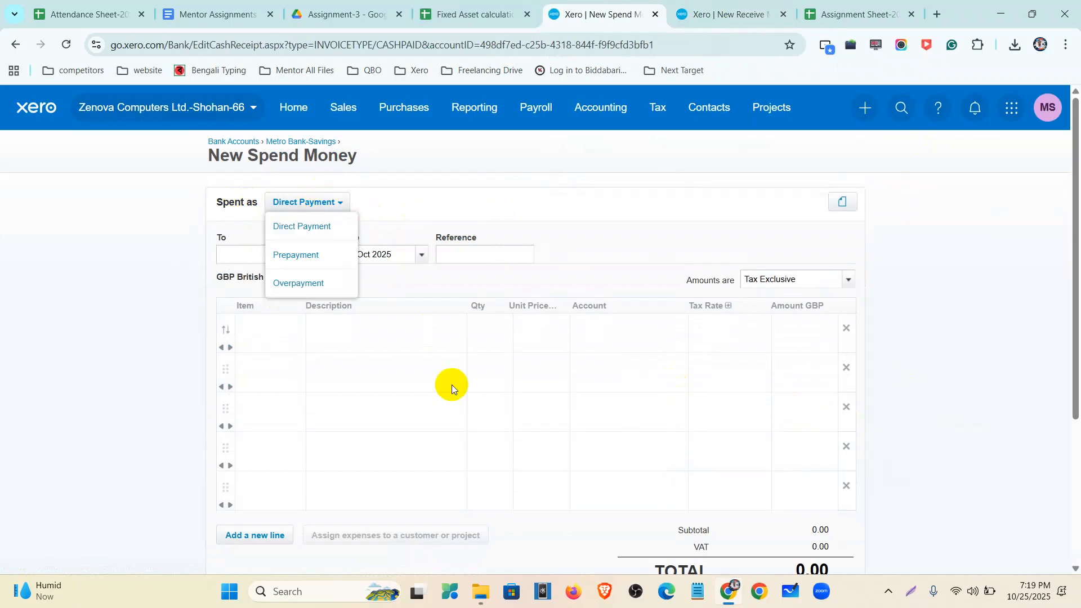
# Outline the Spent as field and its Prepayment and Overpayment options in red on a screen capture, and discard the capture.
pyautogui.click(907, 591)
pyautogui.click(786, 530)
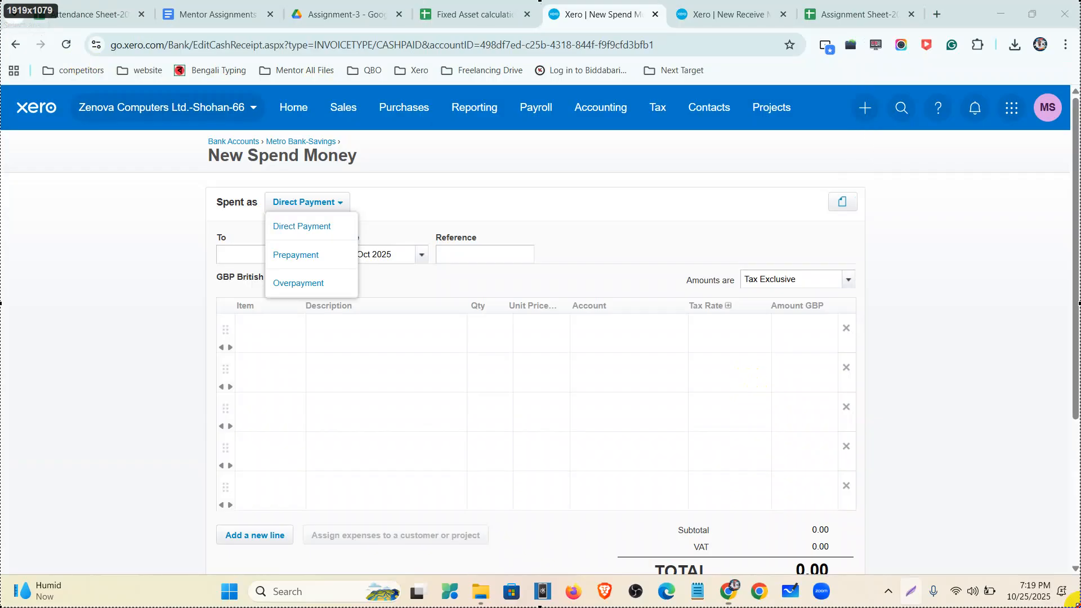
pyautogui.moveTo(186, 171)
pyautogui.mouseDown()
pyautogui.moveTo(332, 220)
pyautogui.moveTo(377, 220)
pyautogui.mouseUp()
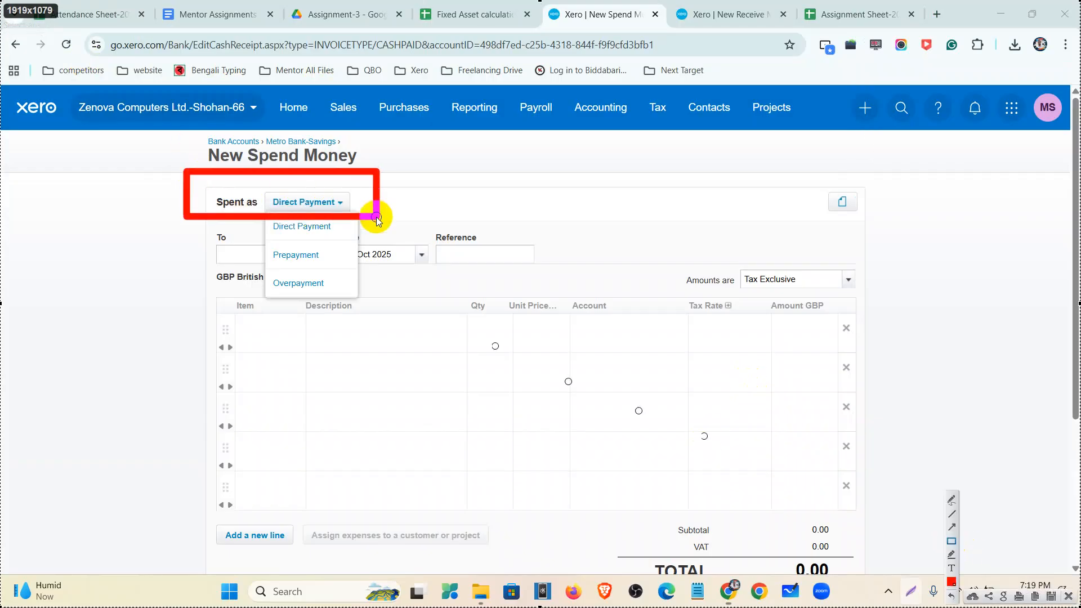
pyautogui.moveTo(250, 220); pyautogui.dragTo(377, 309)
pyautogui.moveTo(262, 188); pyautogui.dragTo(359, 212)
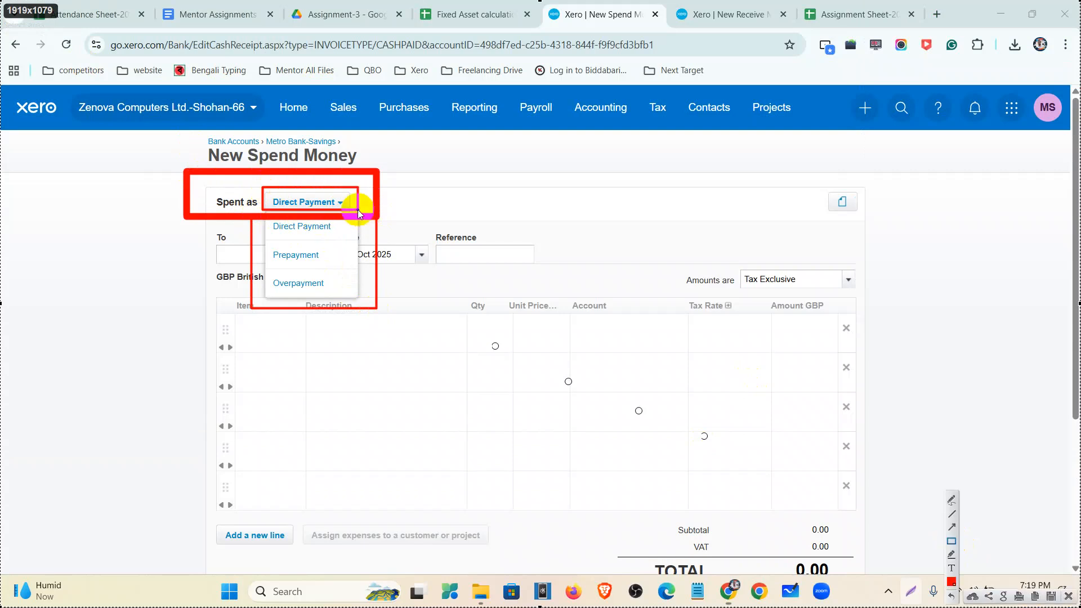
pyautogui.click(270, 246)
pyautogui.moveTo(270, 246)
pyautogui.mouseDown()
pyautogui.moveTo(352, 257)
pyautogui.moveTo(340, 266)
pyautogui.mouseUp()
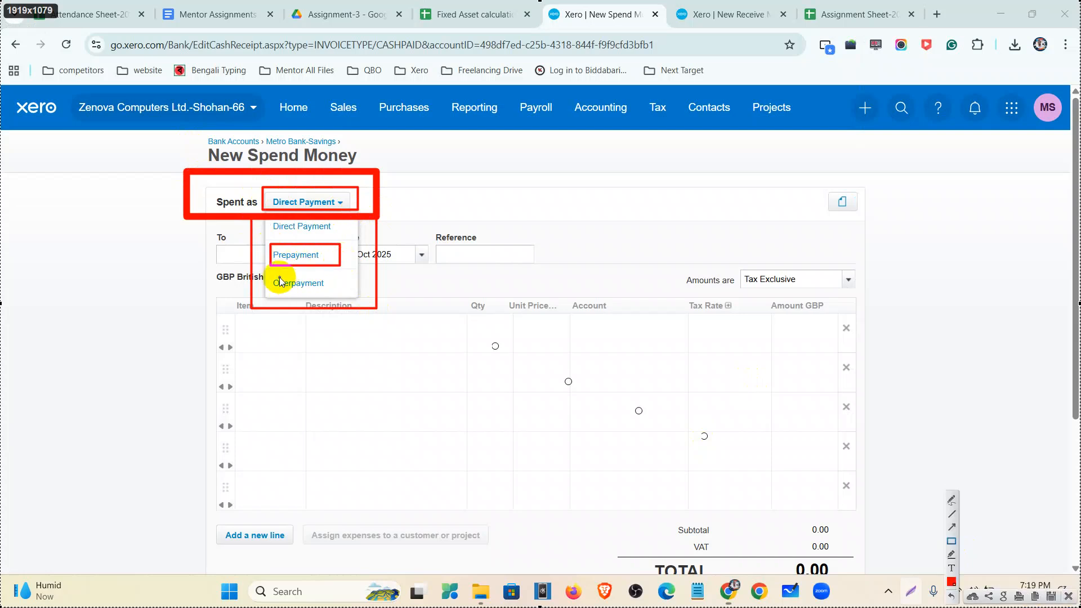
pyautogui.moveTo(272, 274)
pyautogui.mouseDown()
pyautogui.moveTo(345, 292)
pyautogui.moveTo(342, 301)
pyautogui.mouseUp()
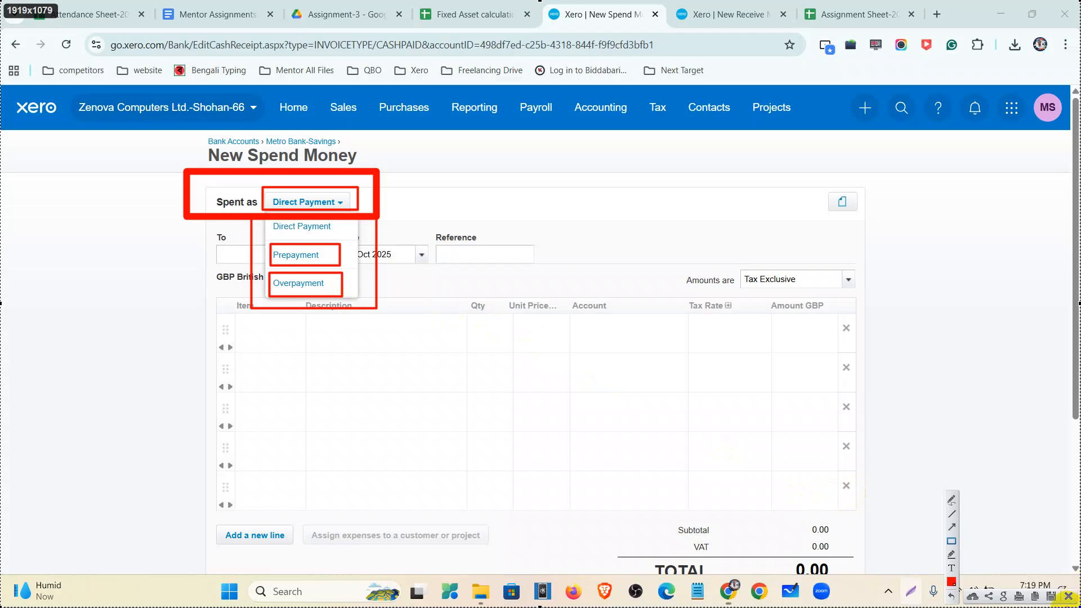
pyautogui.click(1069, 596)
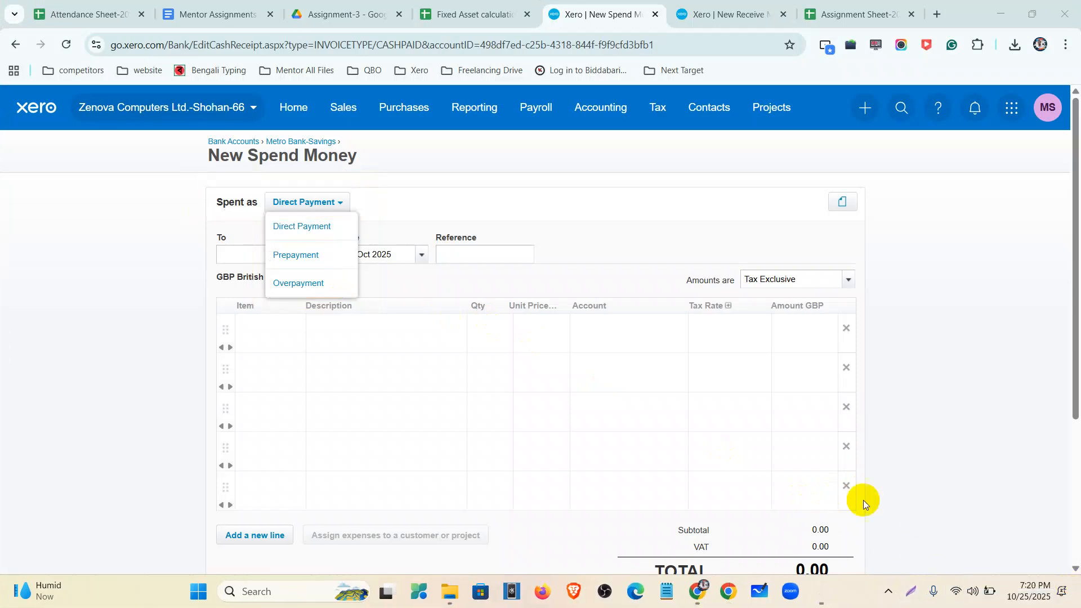
# Open the Receive Money form with RBS Bank–Checking as the receiving account.
pyautogui.click(715, 16)
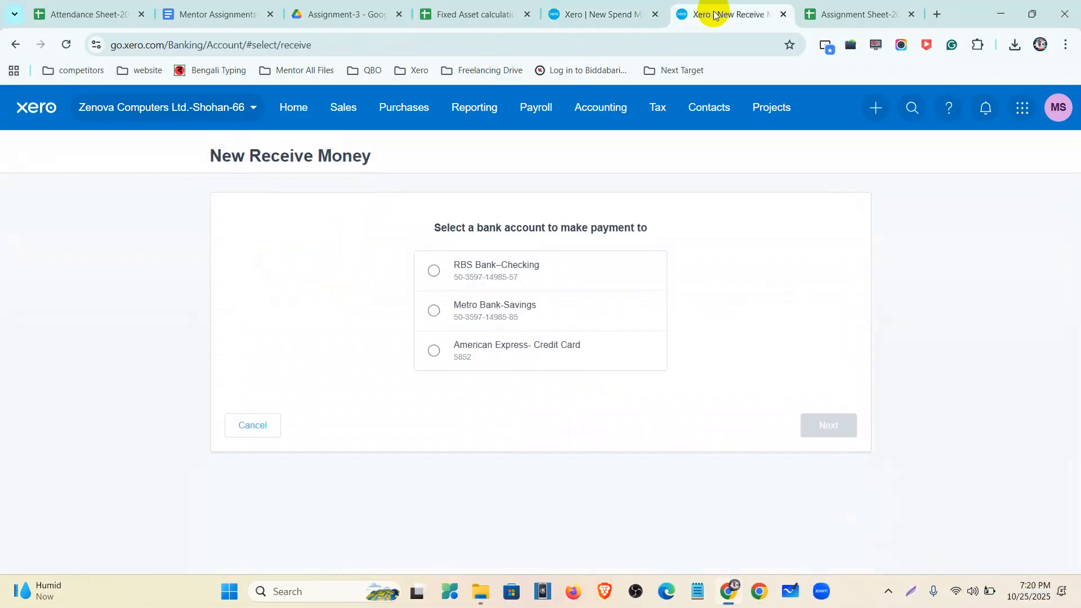
pyautogui.click(481, 268)
pyautogui.click(804, 431)
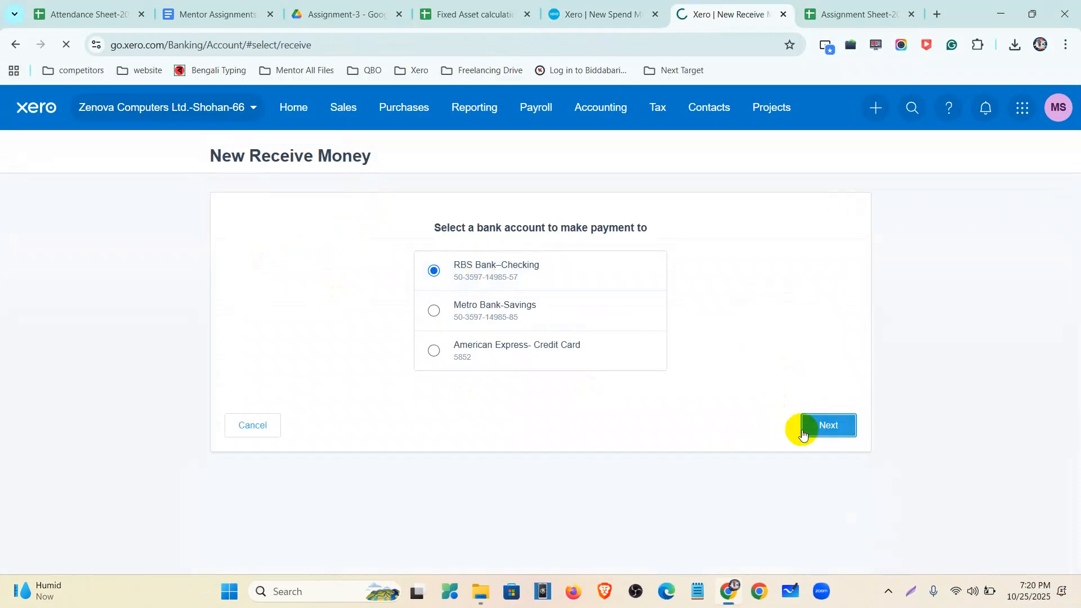
# Try the Prepayment and Overpayment types in the Receive Money form, and set Received as back to Direct Payment.
pyautogui.click(328, 202)
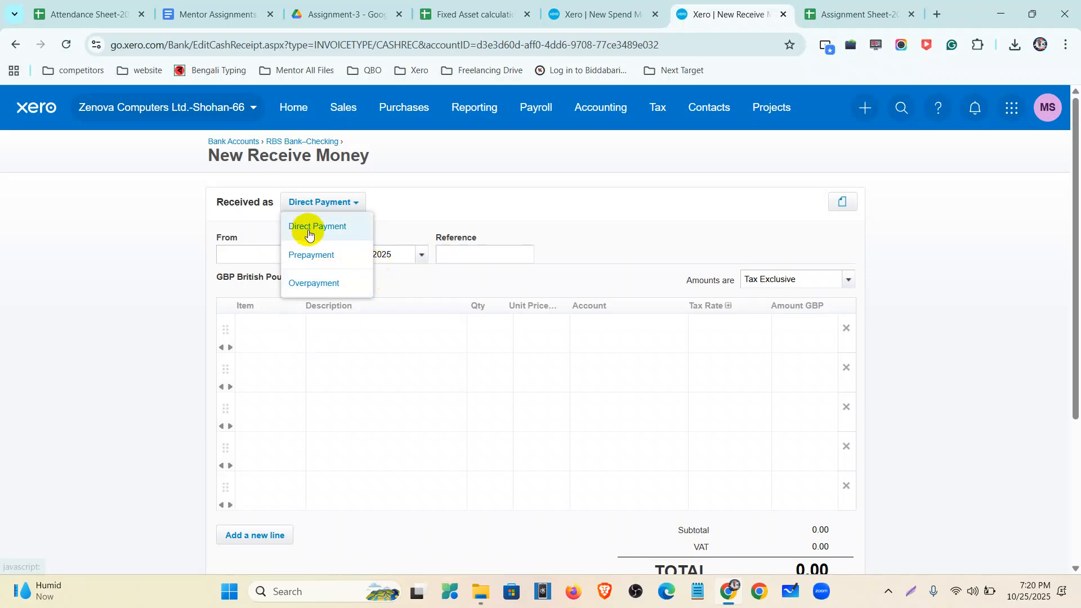
pyautogui.click(312, 263)
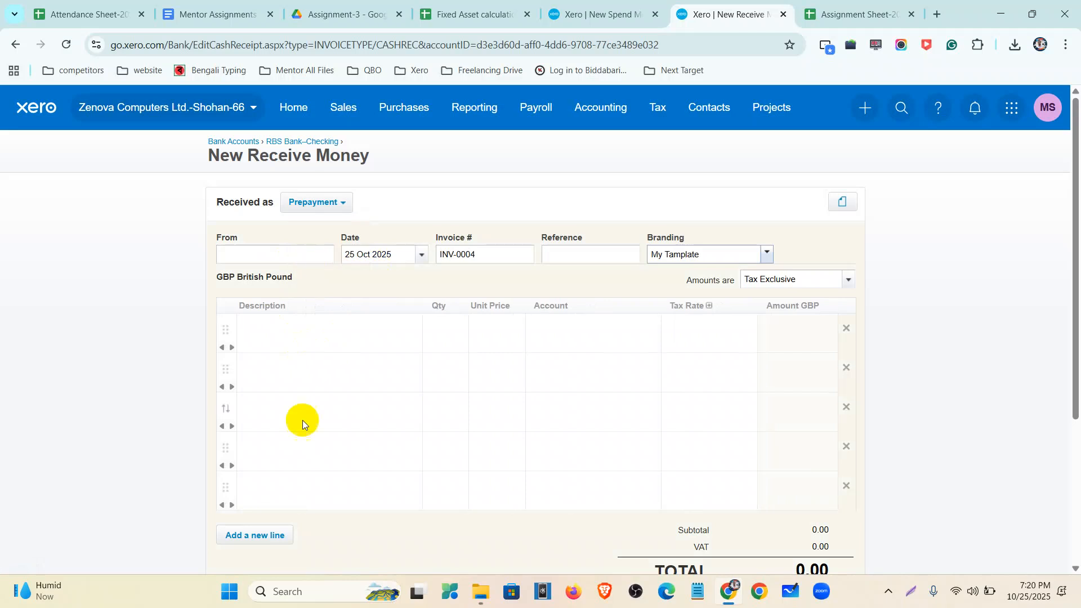
pyautogui.click(338, 204)
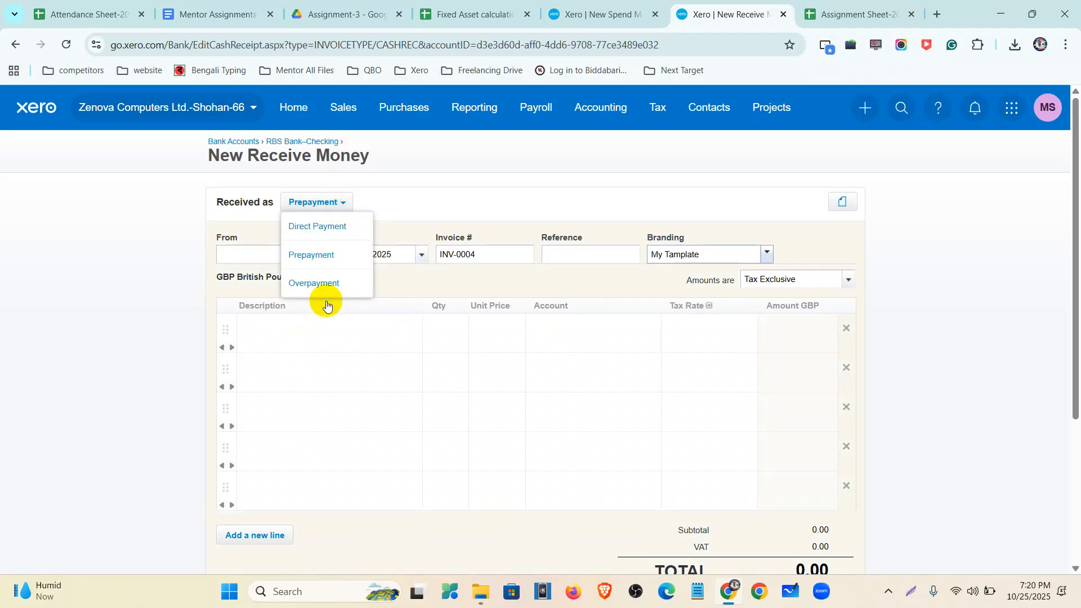
pyautogui.click(321, 285)
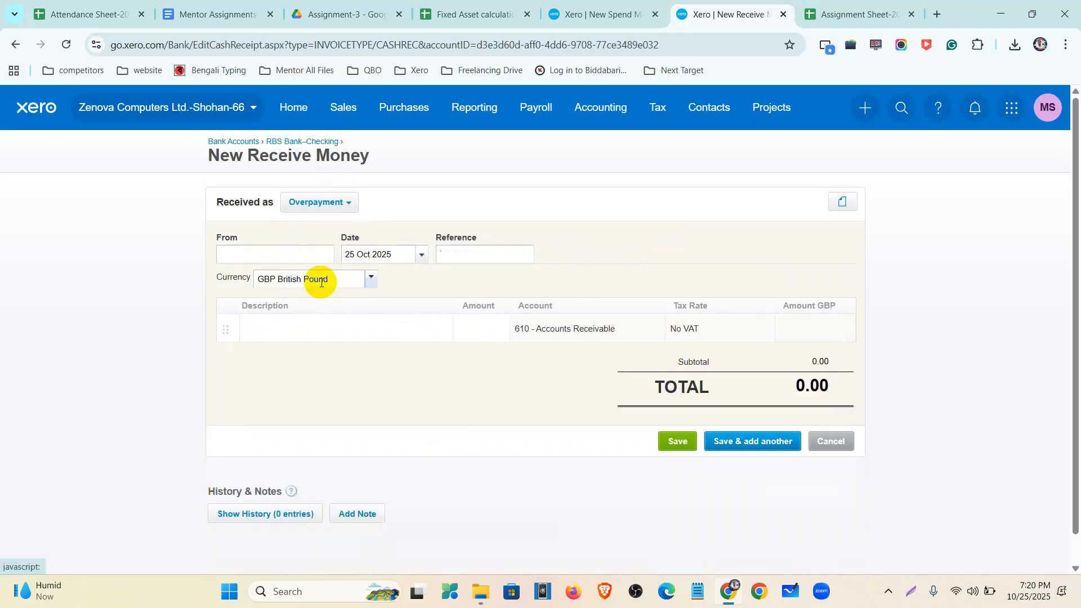
pyautogui.click(335, 206)
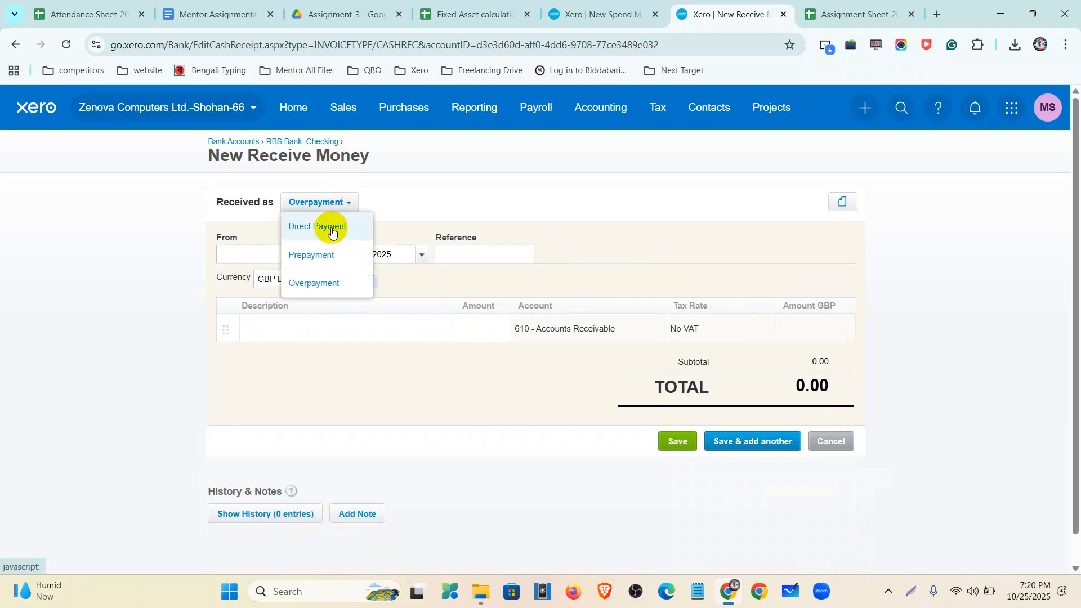
pyautogui.click(329, 225)
pyautogui.click(346, 203)
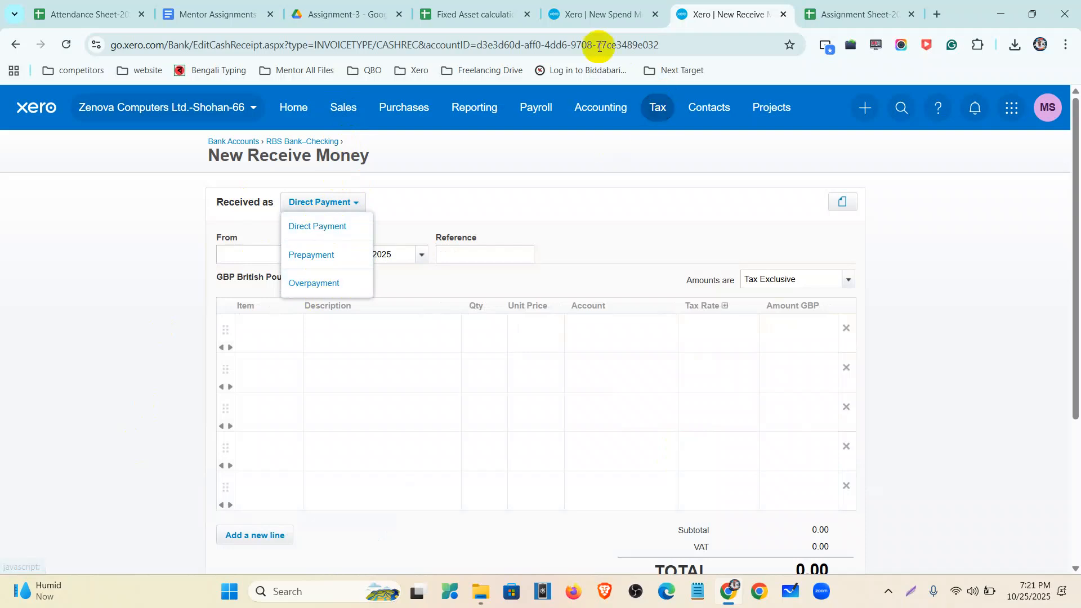
# Try the Prepayment and Overpayment types in the Spend Money form, and leave both the spend and receive forms on Direct Payment.
pyautogui.click(600, 17)
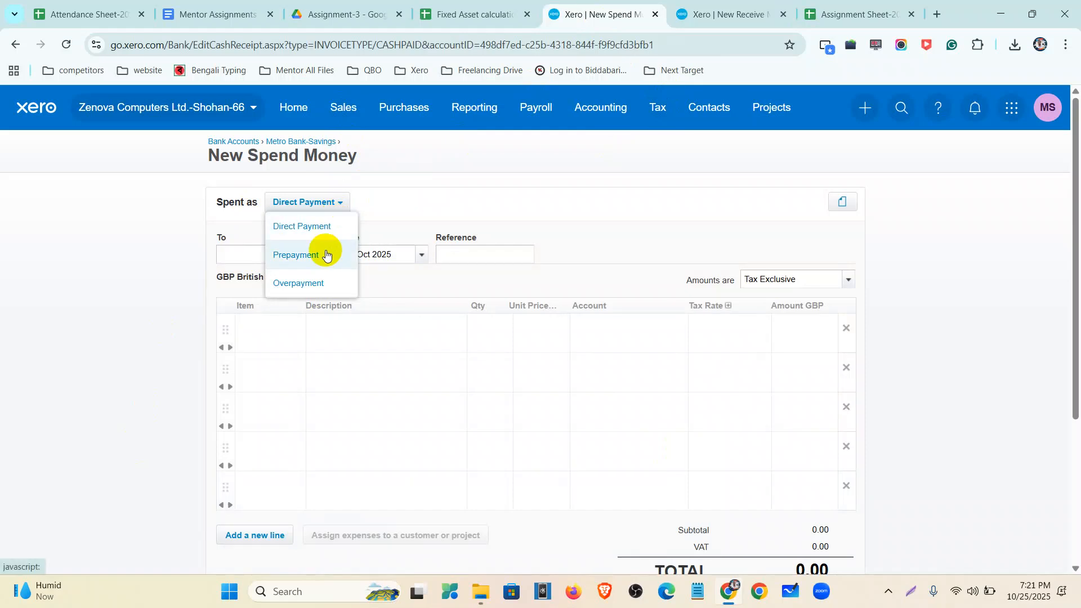
pyautogui.click(318, 256)
pyautogui.click(326, 203)
pyautogui.click(319, 280)
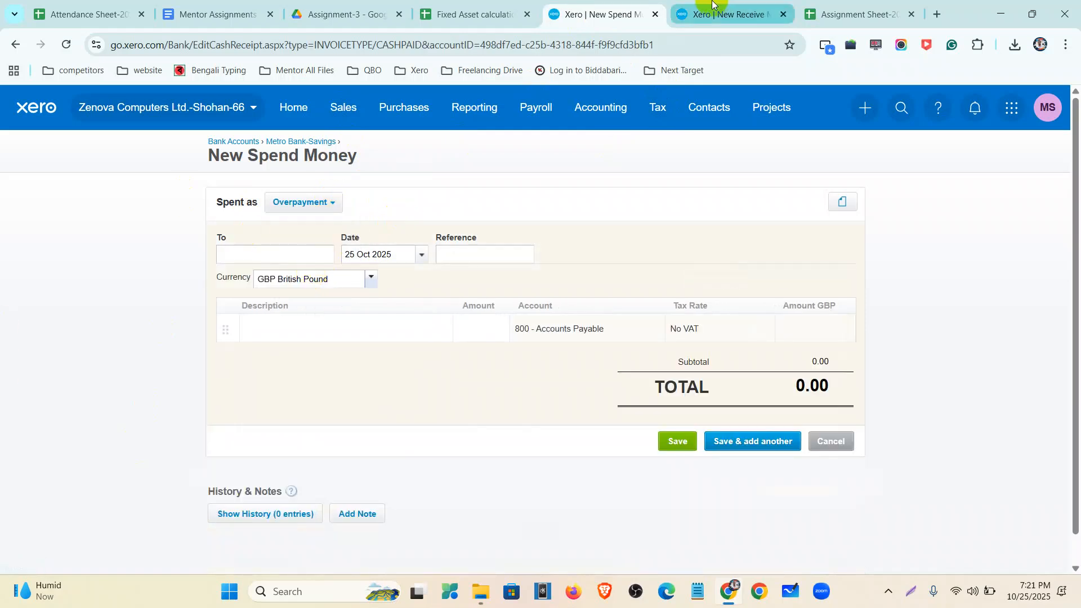
pyautogui.click(313, 213)
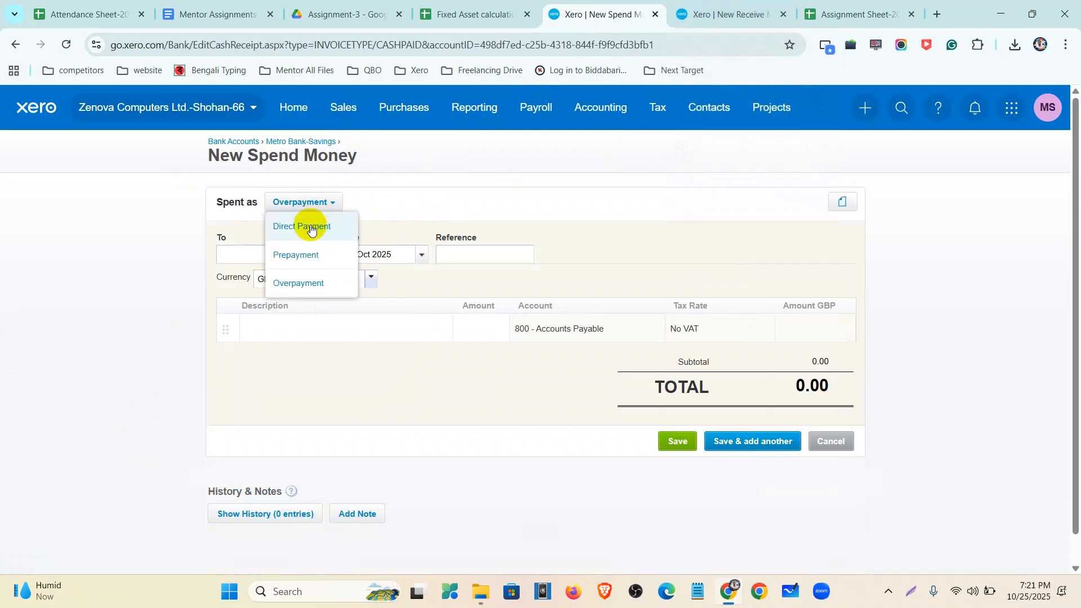
pyautogui.click(309, 224)
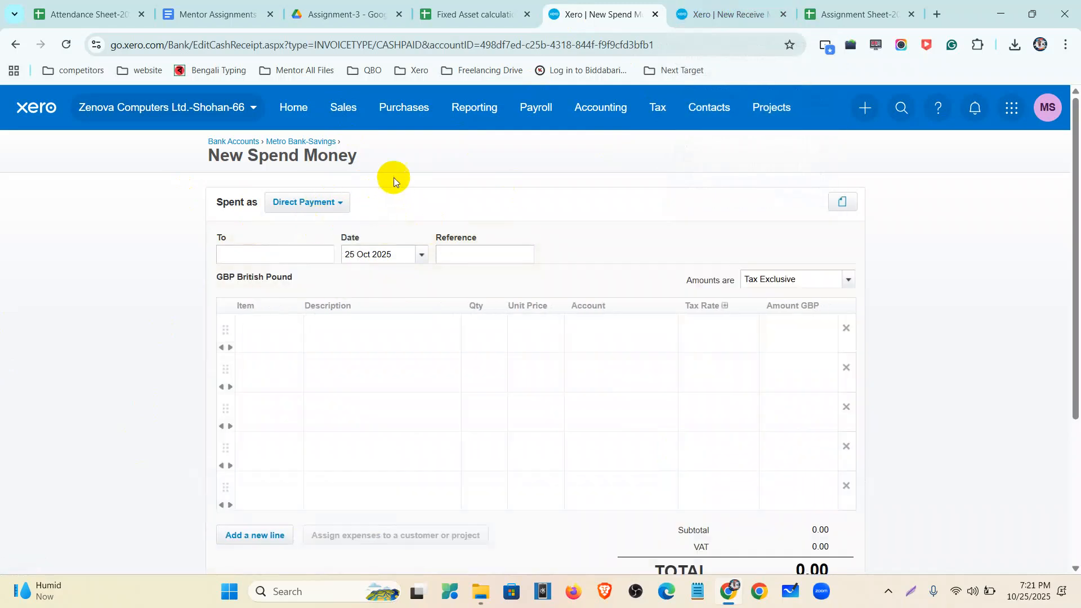
pyautogui.click(711, 14)
pyautogui.click(333, 225)
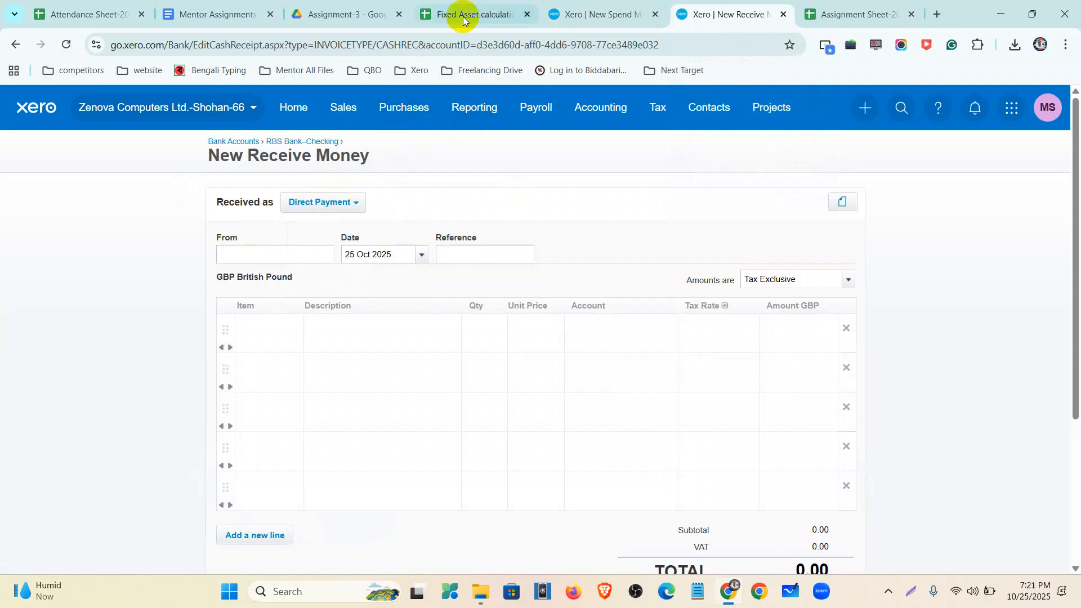
# Check the Xero-Assignment-03 task list in Mentor Assignments, then return to Xero's dashboard and start a new money transfer.
pyautogui.click(245, 17)
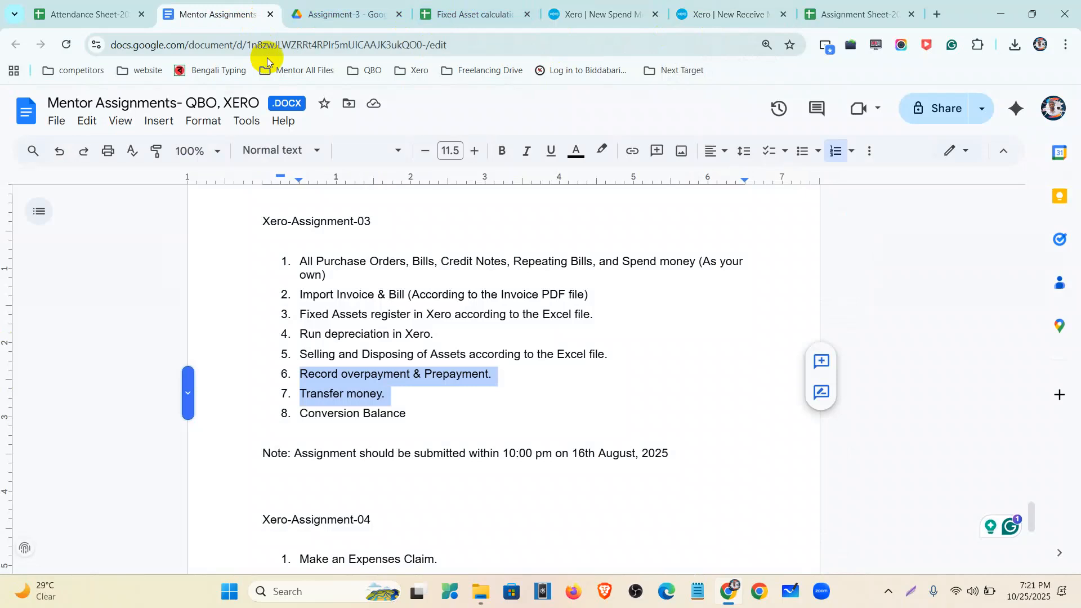
pyautogui.click(592, 14)
pyautogui.click(295, 112)
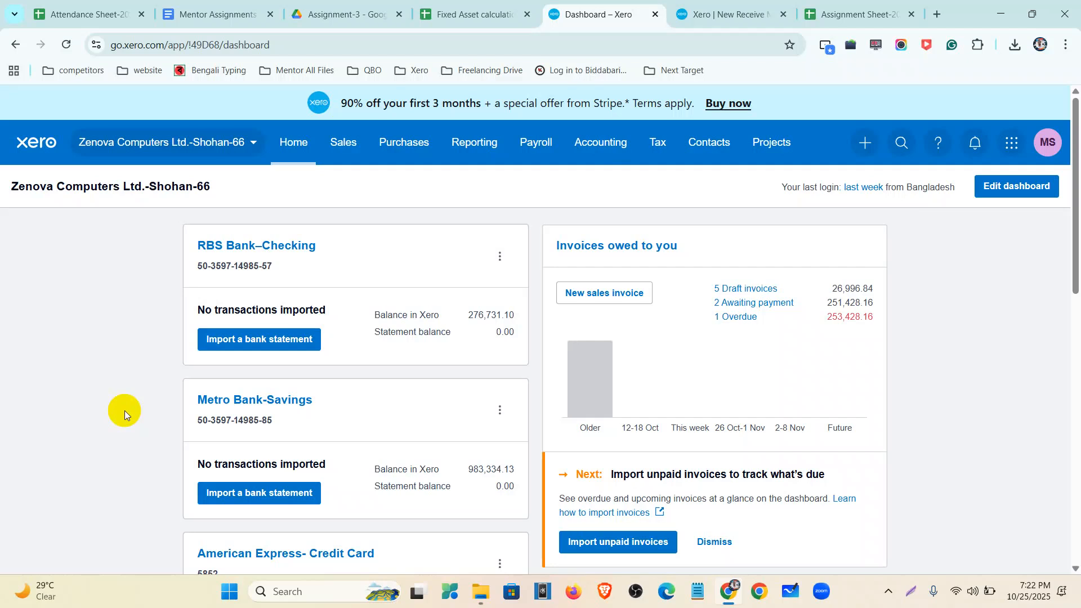
pyautogui.click(862, 141)
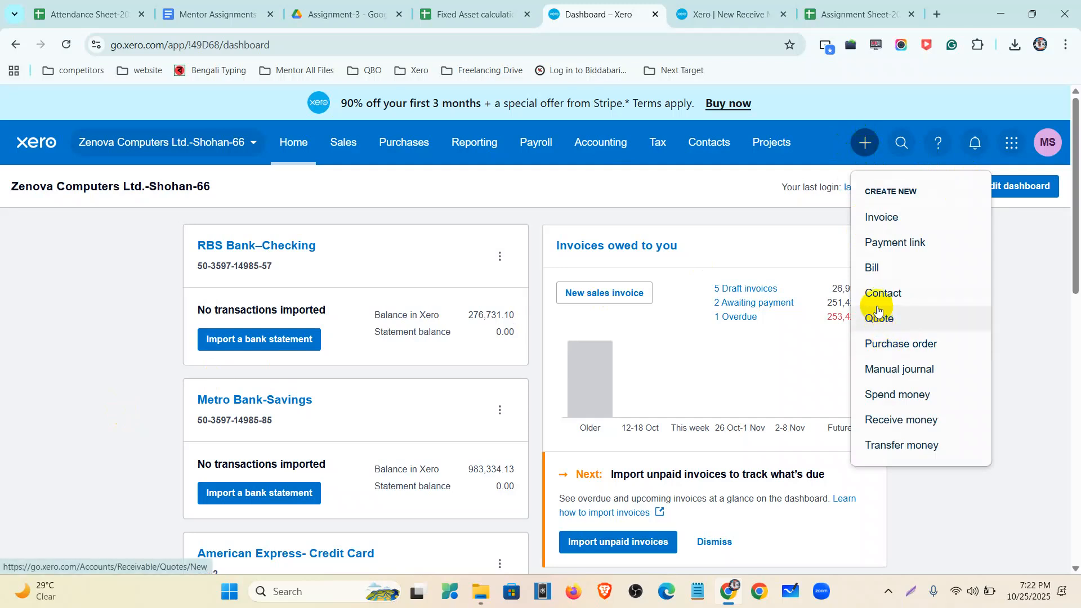
pyautogui.click(916, 446)
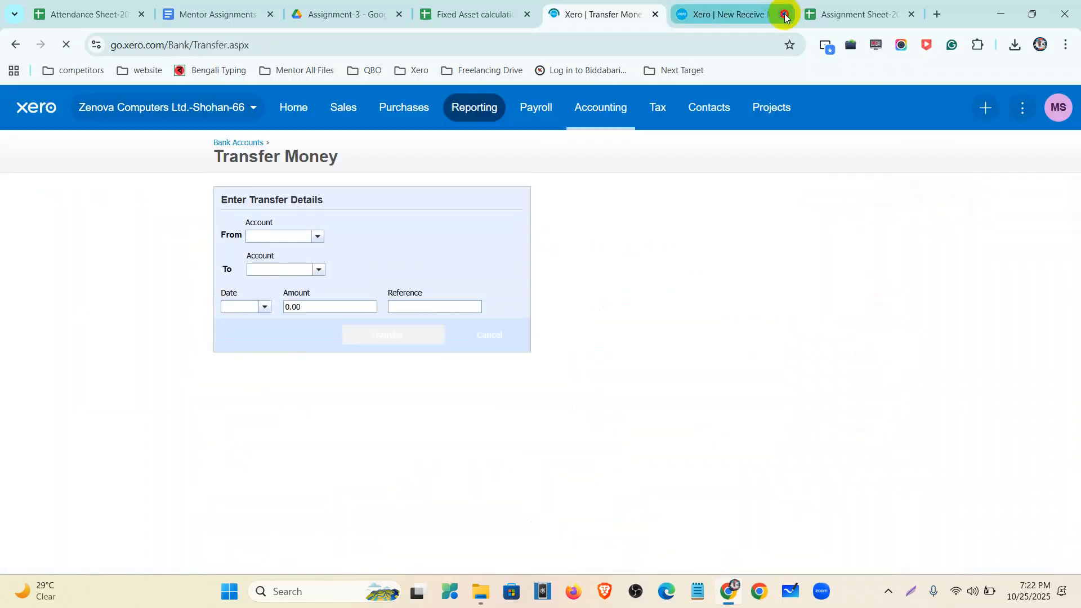
# Close the spare Receive Money page and view the accounts available as the source of the transfer.
pyautogui.click(784, 15)
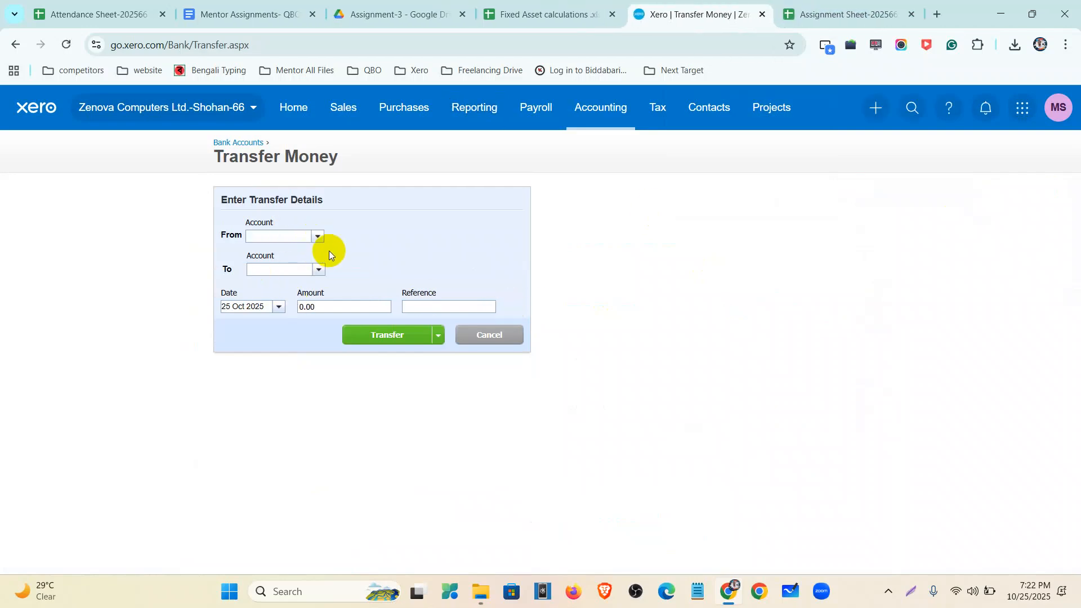
pyautogui.click(316, 239)
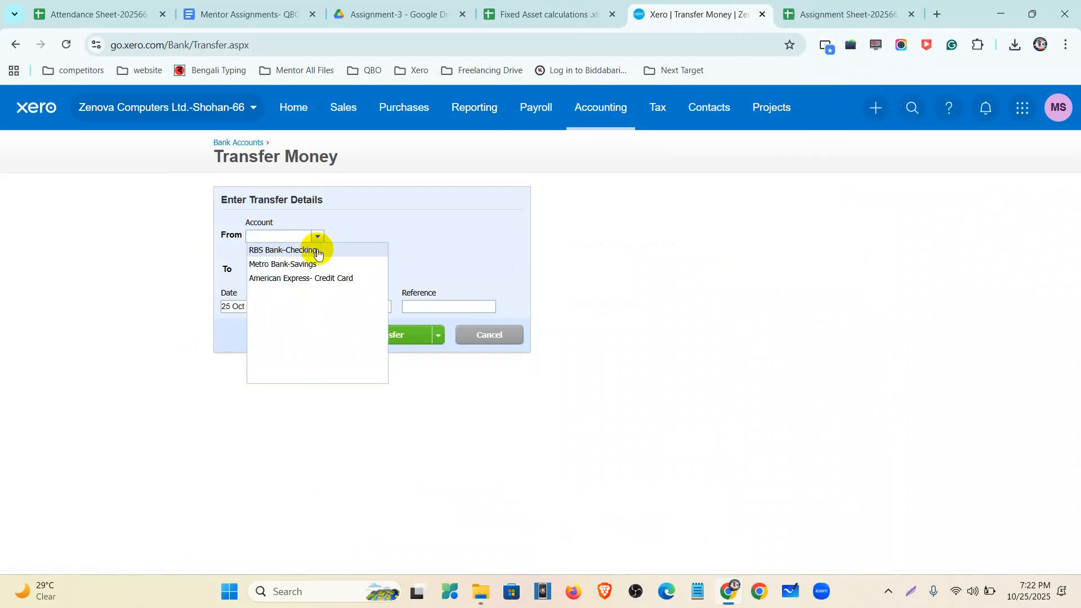
pyautogui.rightClick(714, 16)
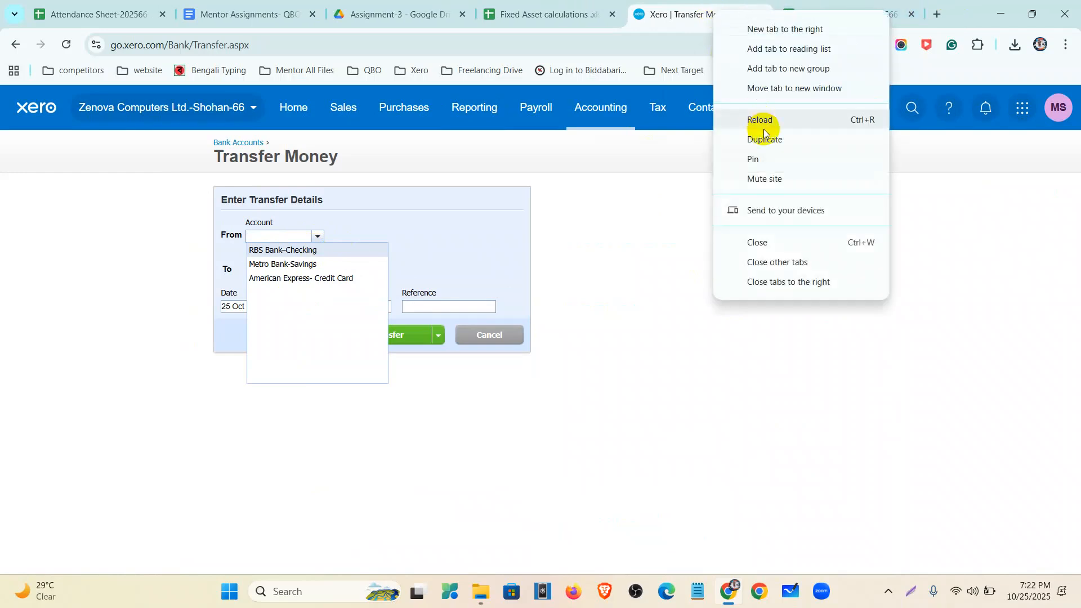
# Open the chart of accounts and review the bank accounts listed among the assets.
pyautogui.click(610, 113)
pyautogui.click(600, 108)
pyautogui.click(633, 275)
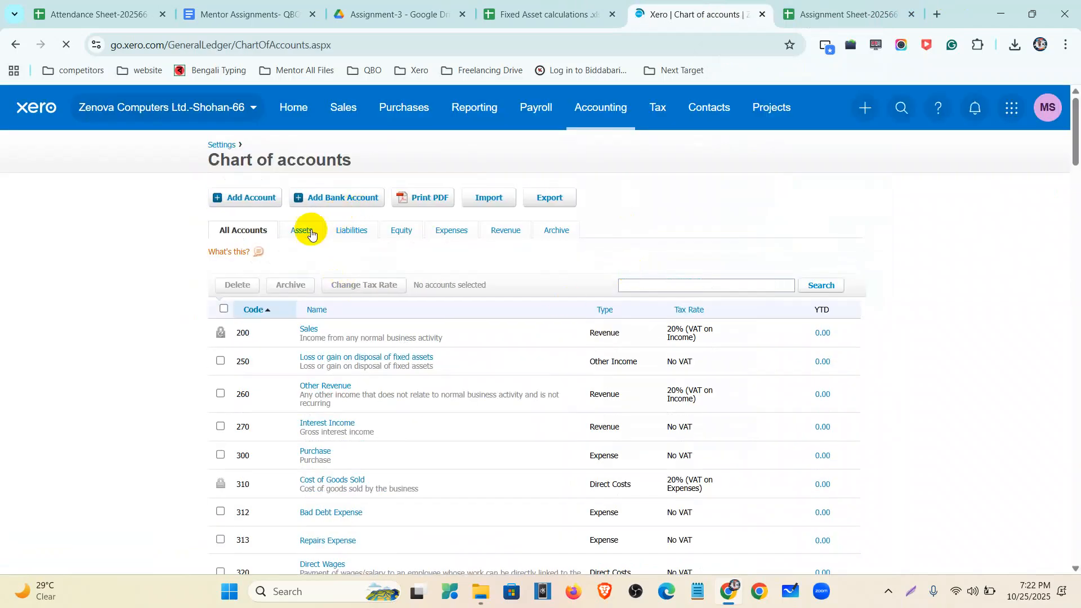
pyautogui.click(311, 234)
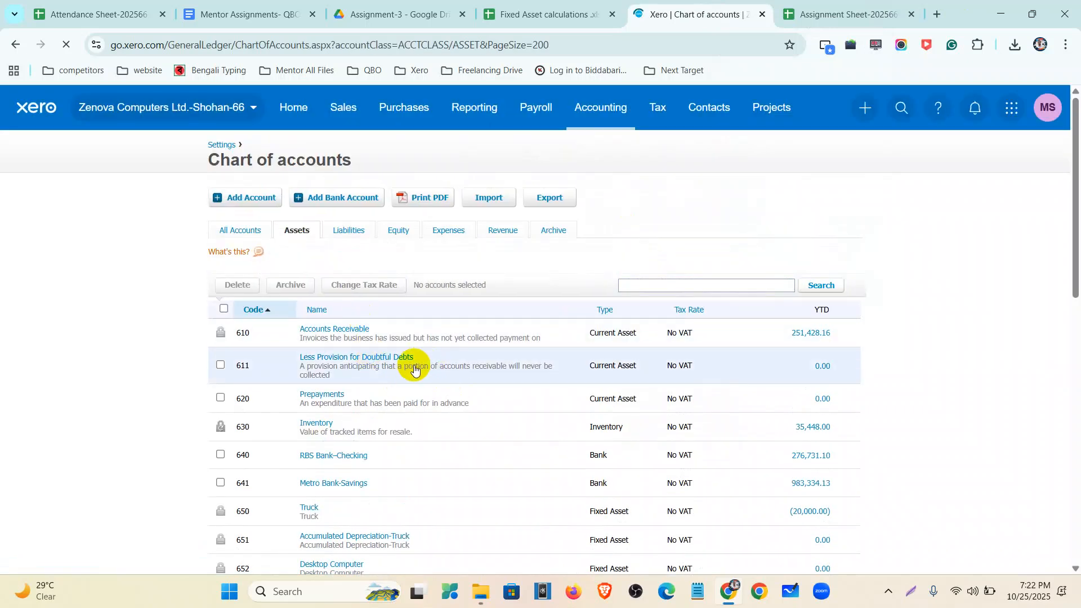
pyautogui.scroll(-4, 415, 369)
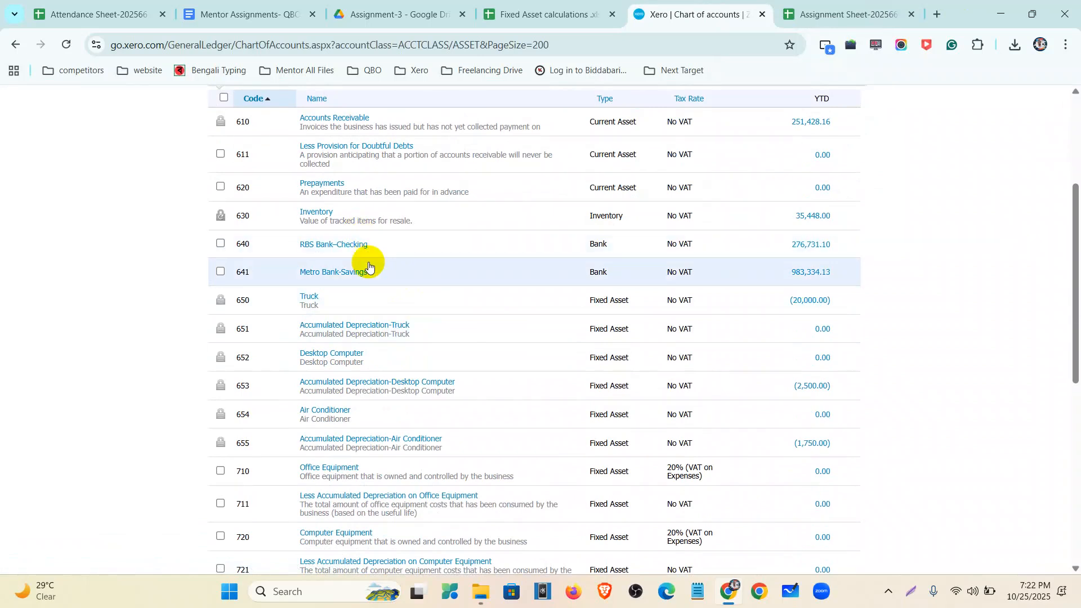
pyautogui.scroll(4, 658, 236)
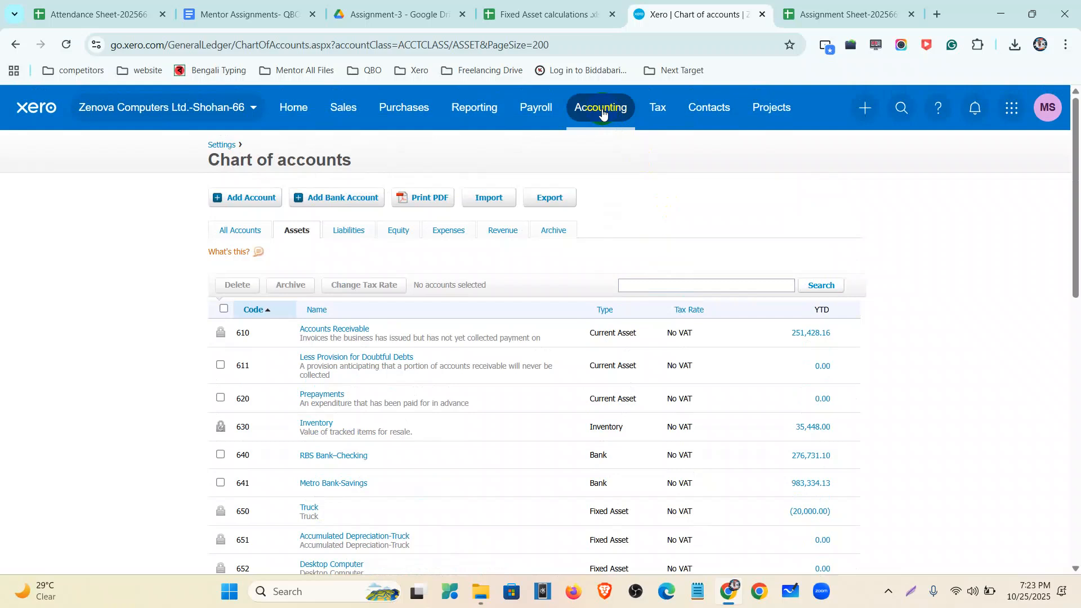
# Start a new money transfer from Metro Bank-Savings to RBS Bank–Checking.
pyautogui.click(865, 107)
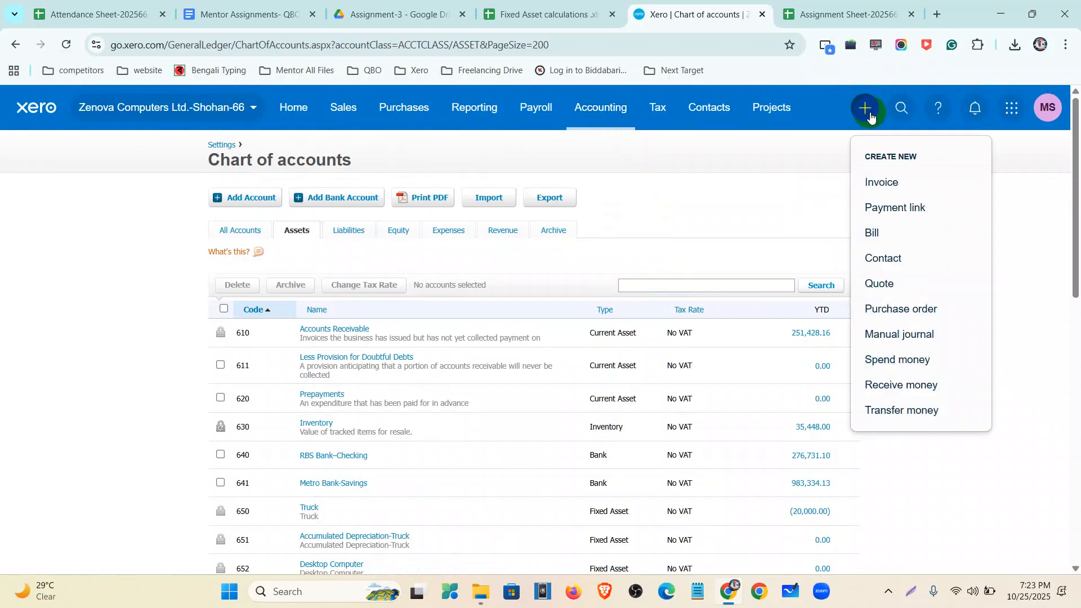
pyautogui.click(870, 411)
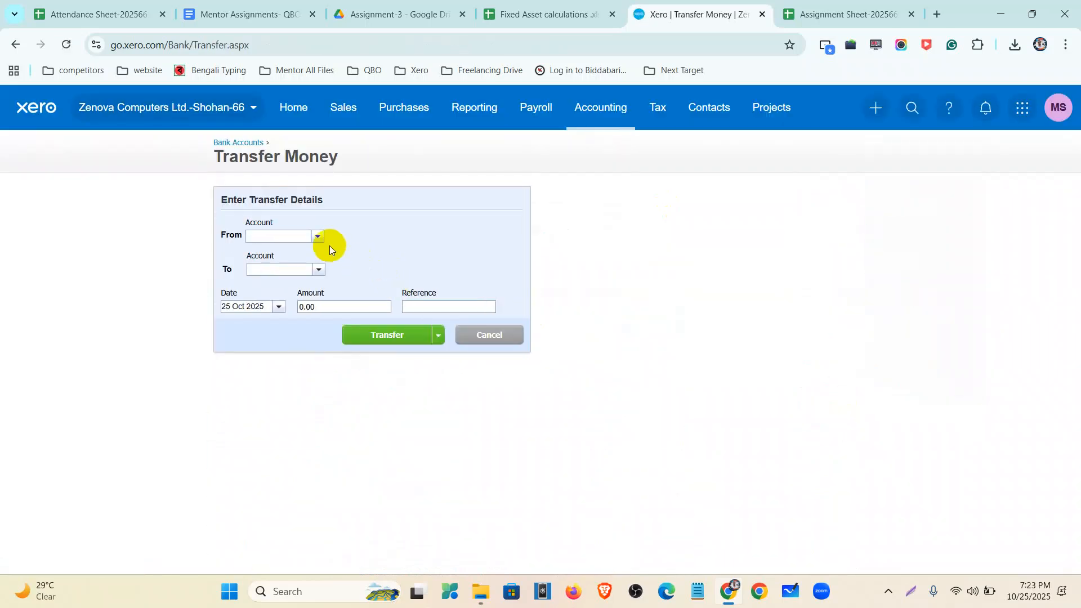
pyautogui.click(317, 236)
pyautogui.click(315, 265)
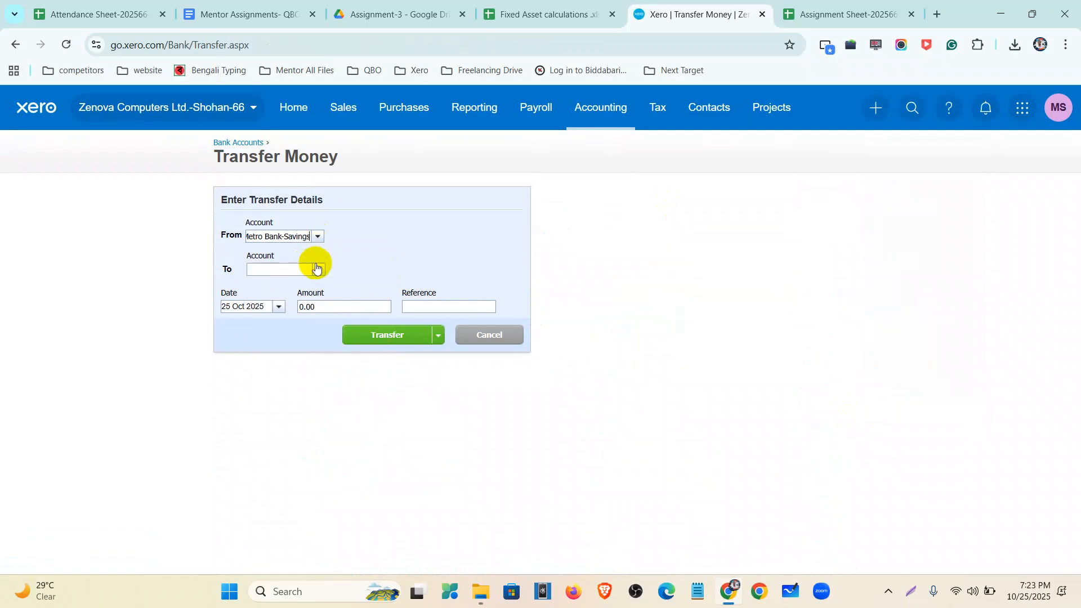
pyautogui.click(319, 270)
pyautogui.click(320, 280)
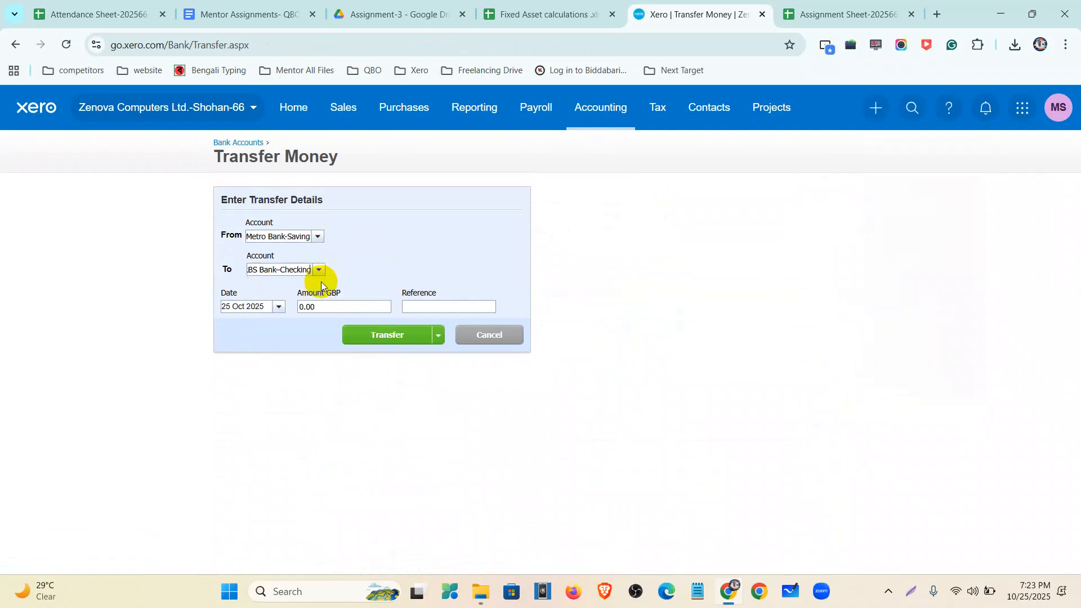
# Set the transfer date to 1 Nov 2024.
pyautogui.click(279, 306)
pyautogui.click(284, 323)
pyautogui.click(276, 392)
pyautogui.click(312, 392)
pyautogui.click(263, 437)
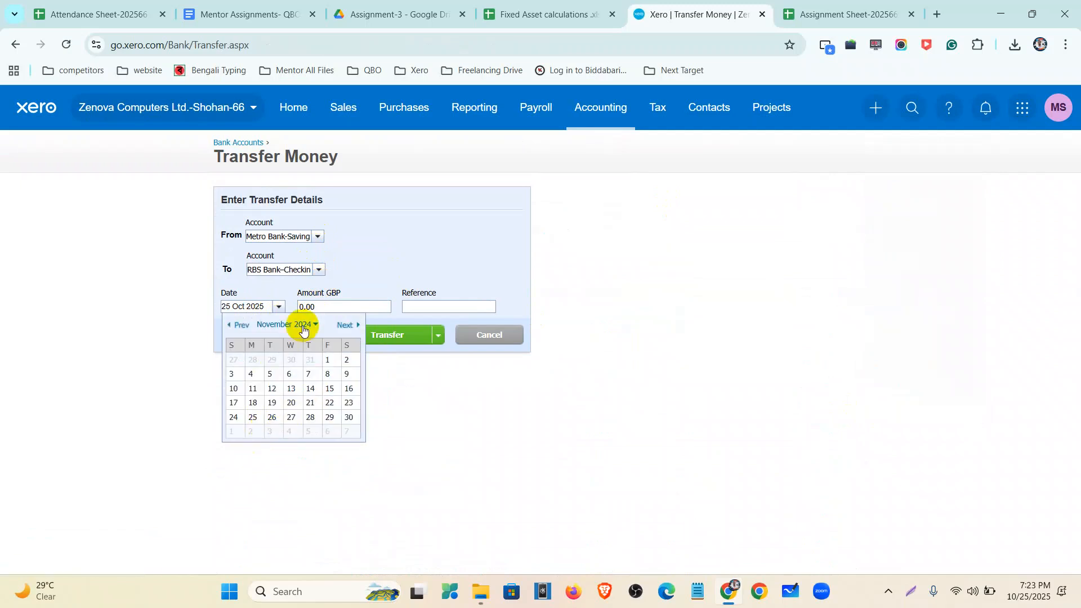
pyautogui.click(326, 357)
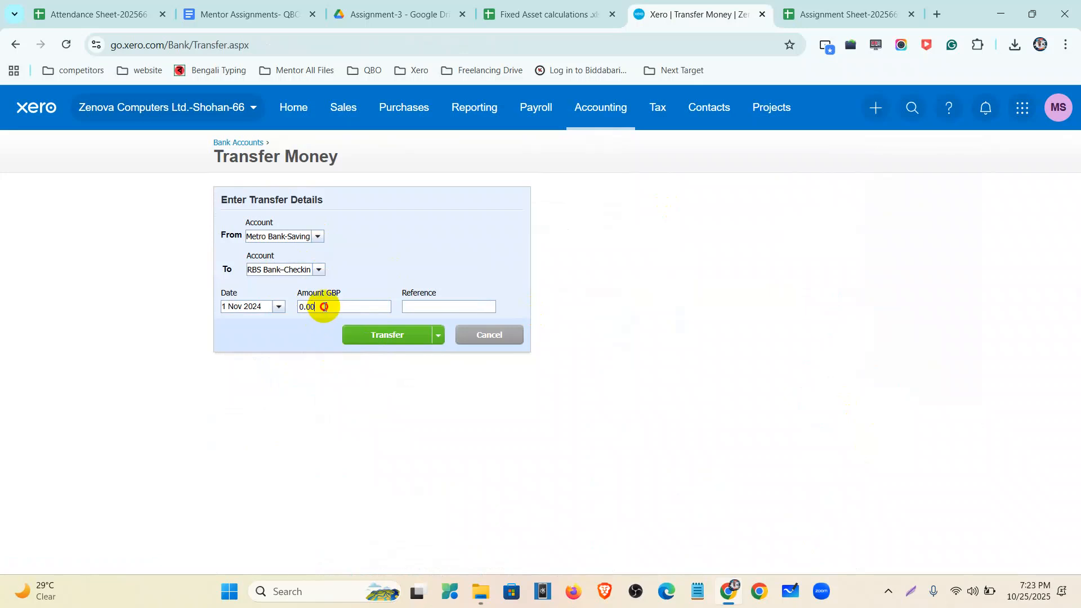
# Enter 80000 GBP as the transfer amount and submit the transfer.
pyautogui.click(321, 307)
pyautogui.write('80000')
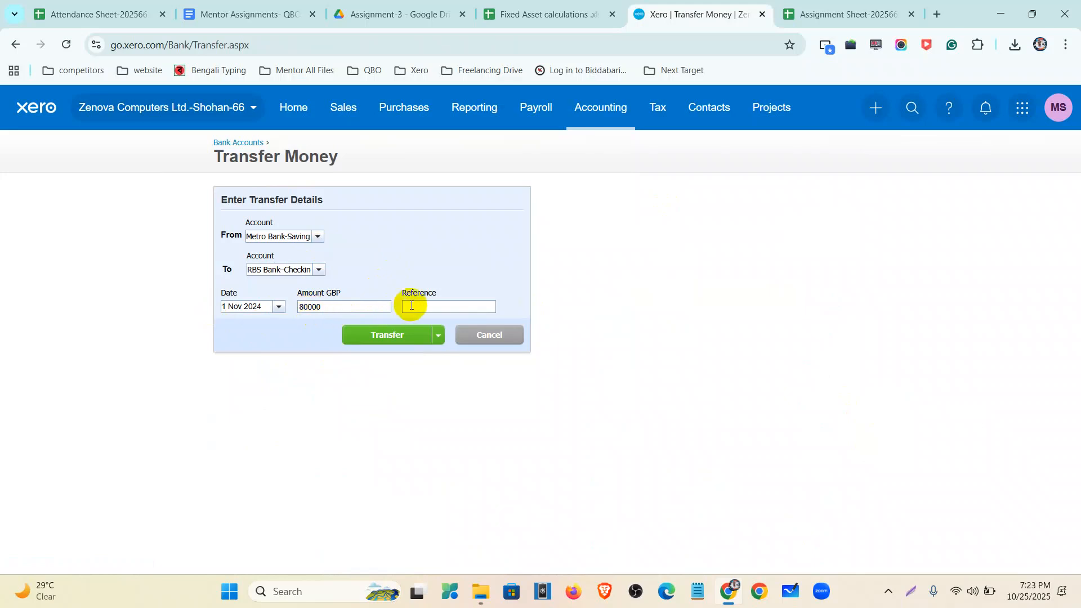
pyautogui.click(439, 336)
pyautogui.click(398, 334)
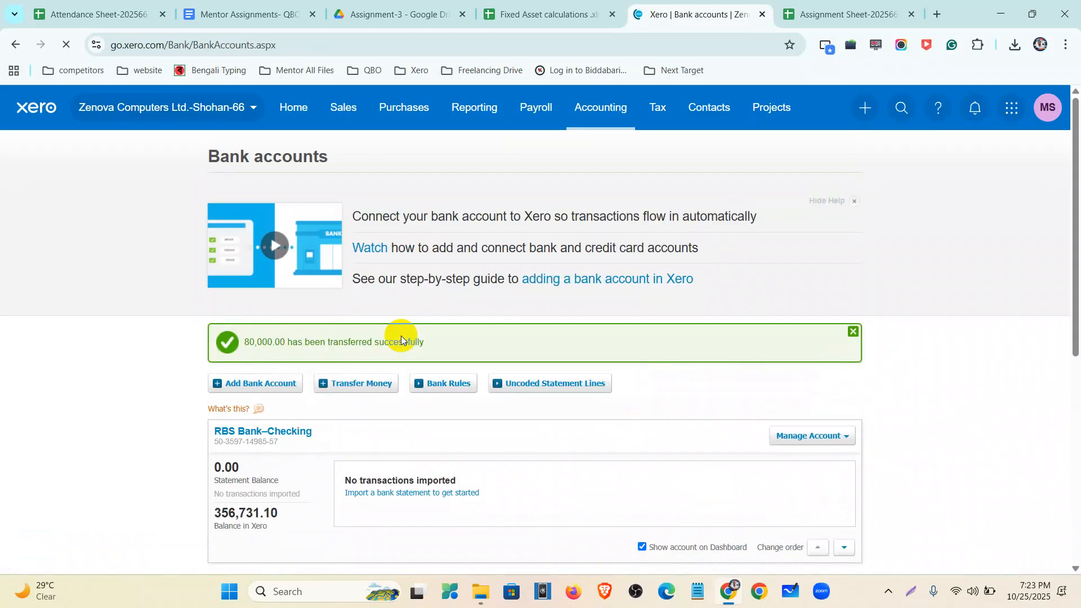
# Open the Metro Bank-Savings account and check its transactions for the transfer to RBS Bank–Checking.
pyautogui.scroll(-1, 293, 370)
pyautogui.scroll(-3, 251, 371)
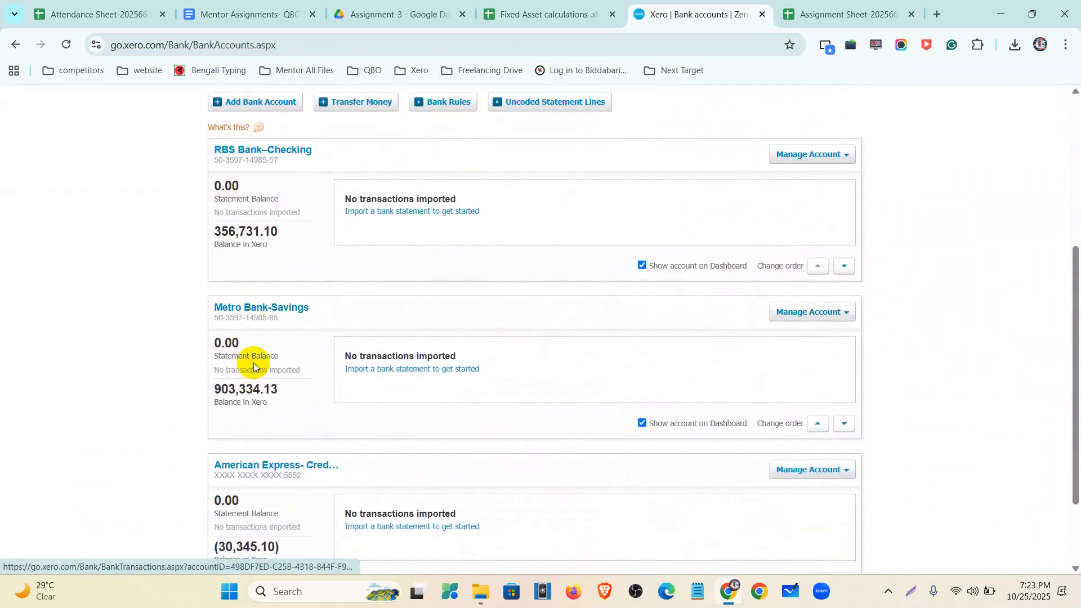
pyautogui.click(255, 309)
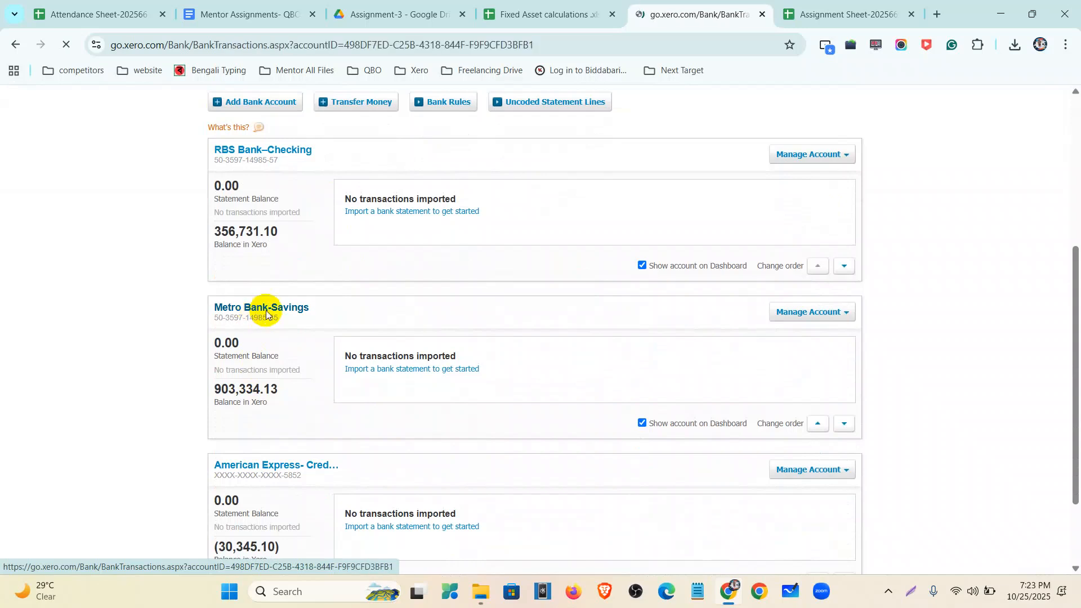
pyautogui.scroll(-1, 253, 349)
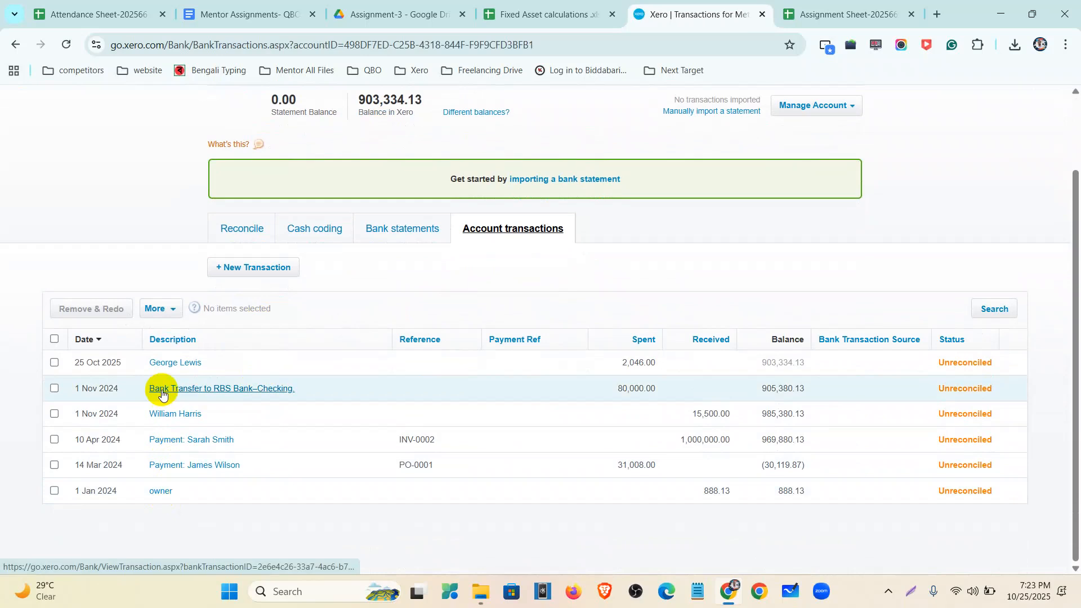
pyautogui.scroll(1, 634, 388)
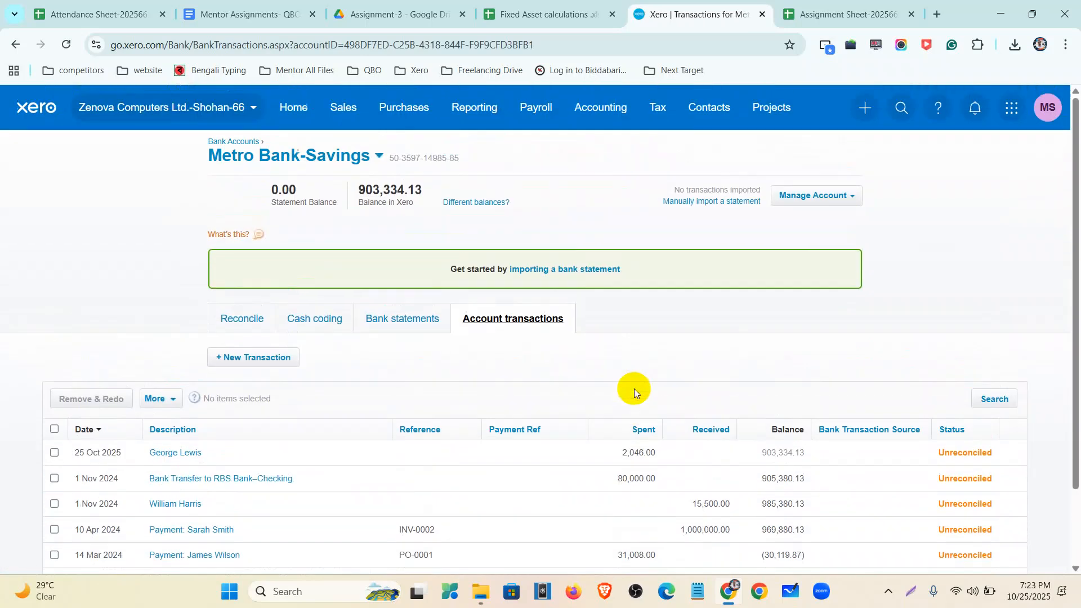
# Go back to the bank accounts and check the RBS Bank–Checking transactions for the transfer from Metro Bank-Savings.
pyautogui.click(236, 143)
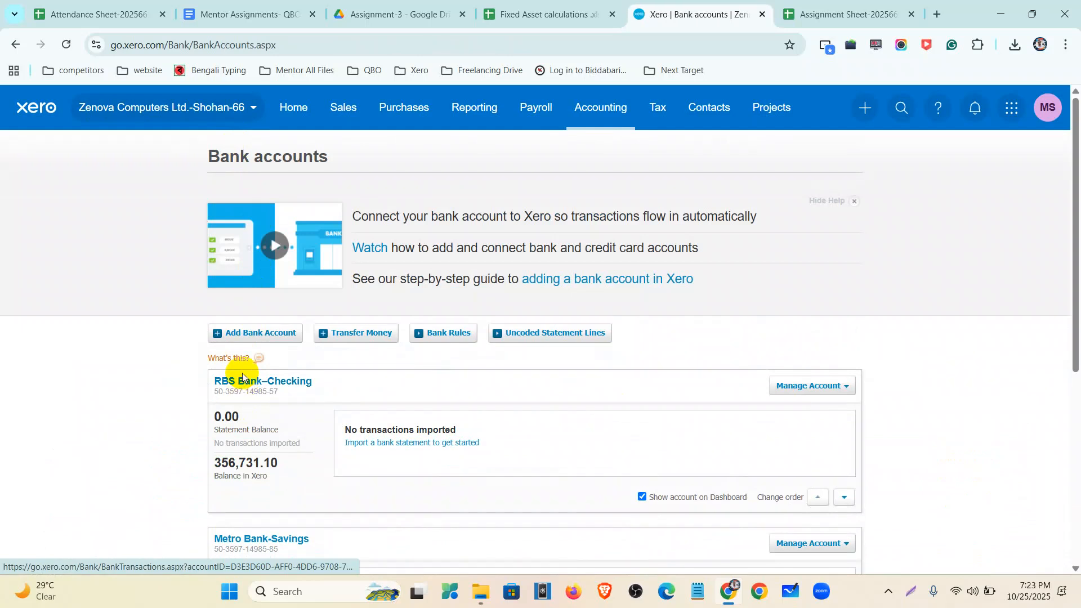
pyautogui.click(243, 381)
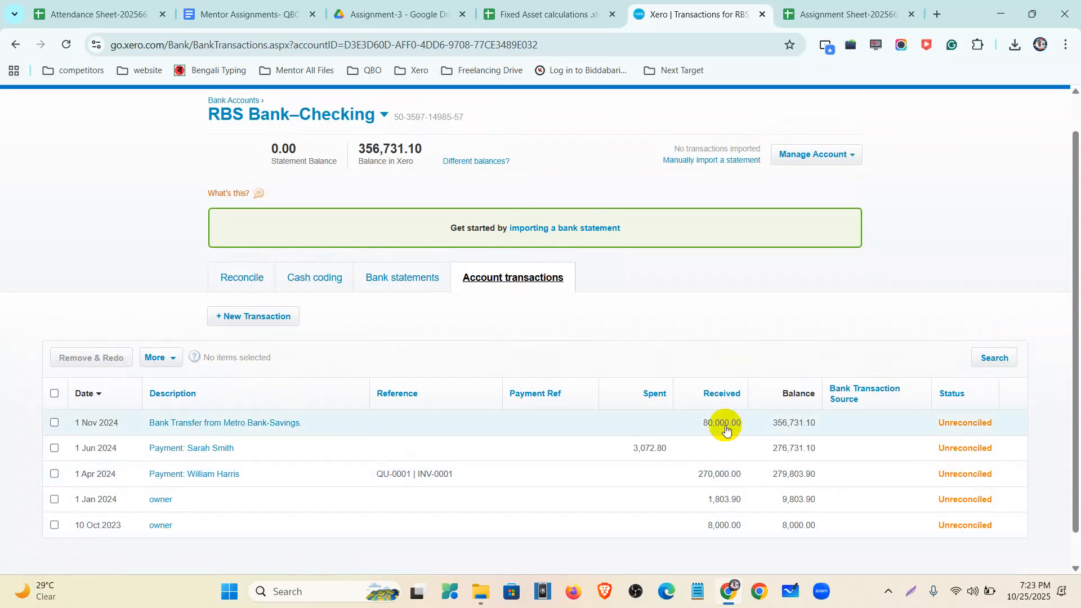
pyautogui.scroll(1, 725, 428)
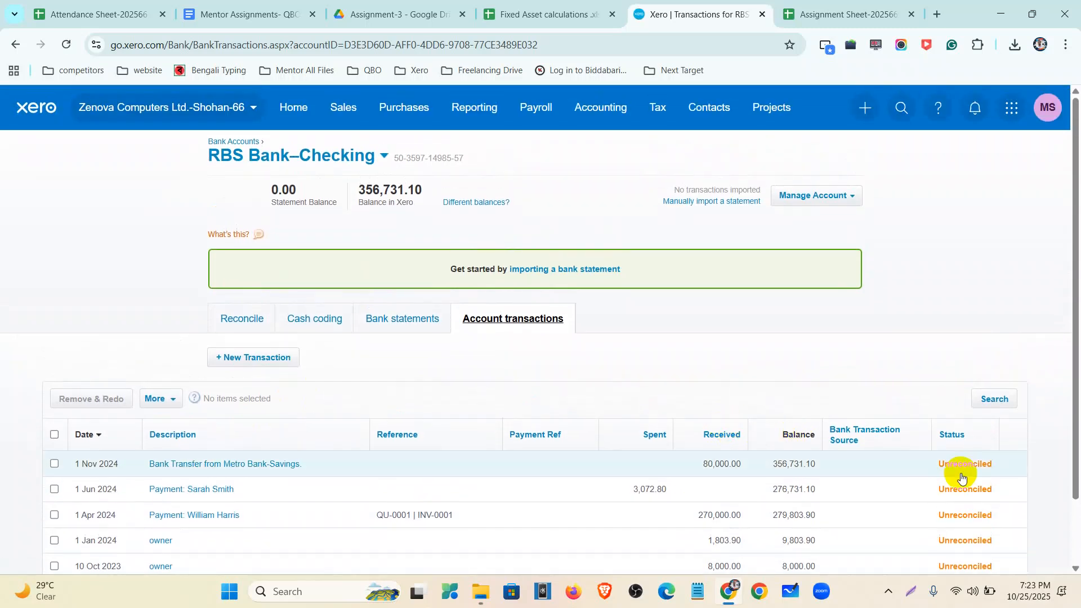
# Review the Xero-Assignment-03 tasks in Mentor Assignments and the Assignment-3 folder in Drive, and return to Xero's dashboard.
pyautogui.click(248, 14)
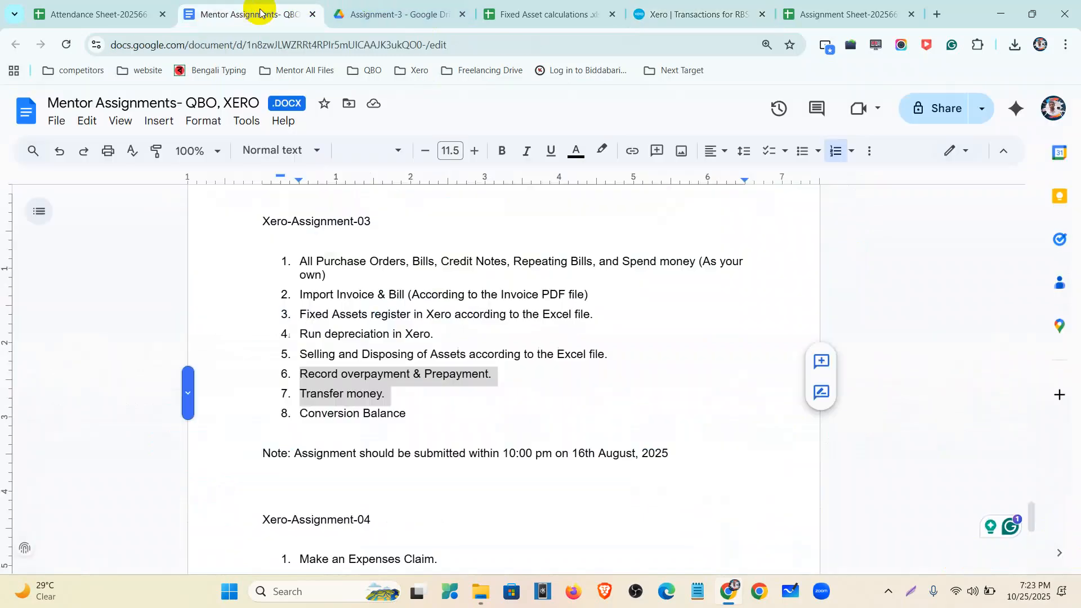
pyautogui.moveTo(291, 260); pyautogui.dragTo(405, 299)
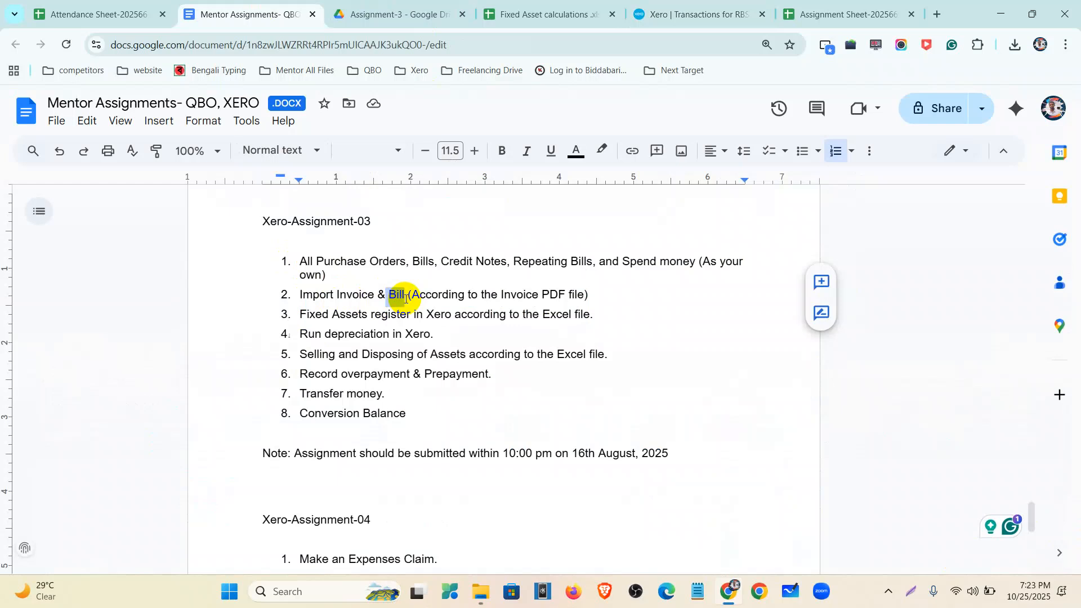
pyautogui.moveTo(287, 373); pyautogui.dragTo(494, 382)
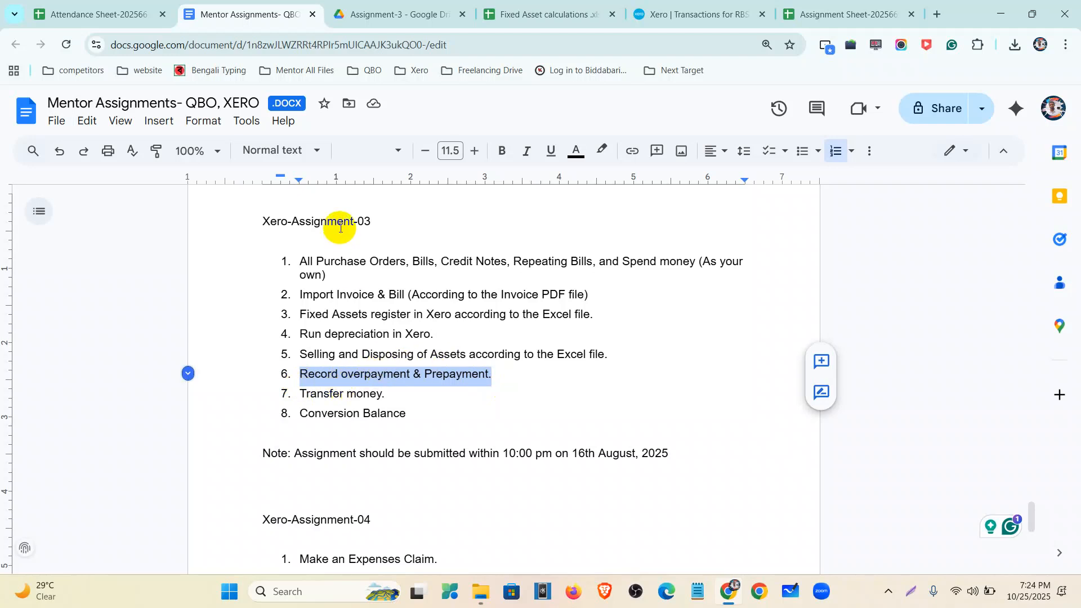
pyautogui.click(408, 10)
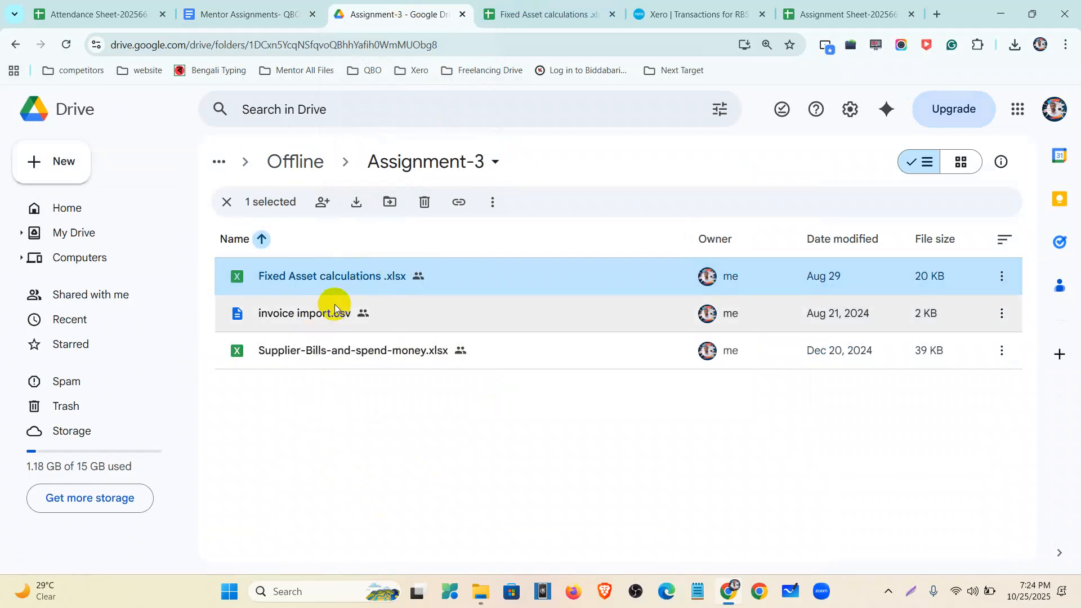
pyautogui.click(669, 13)
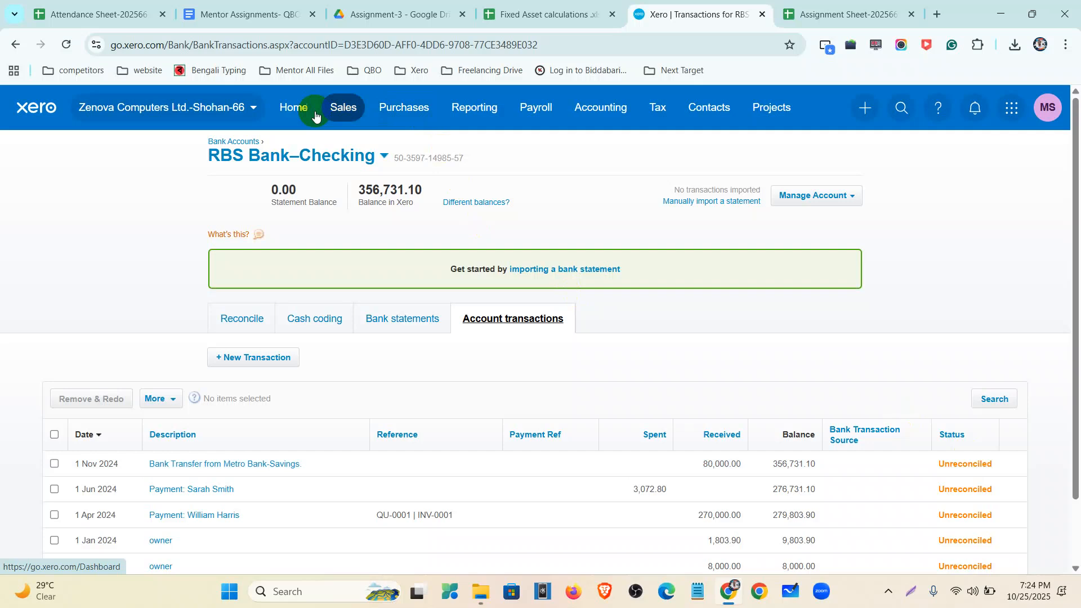
pyautogui.click(288, 113)
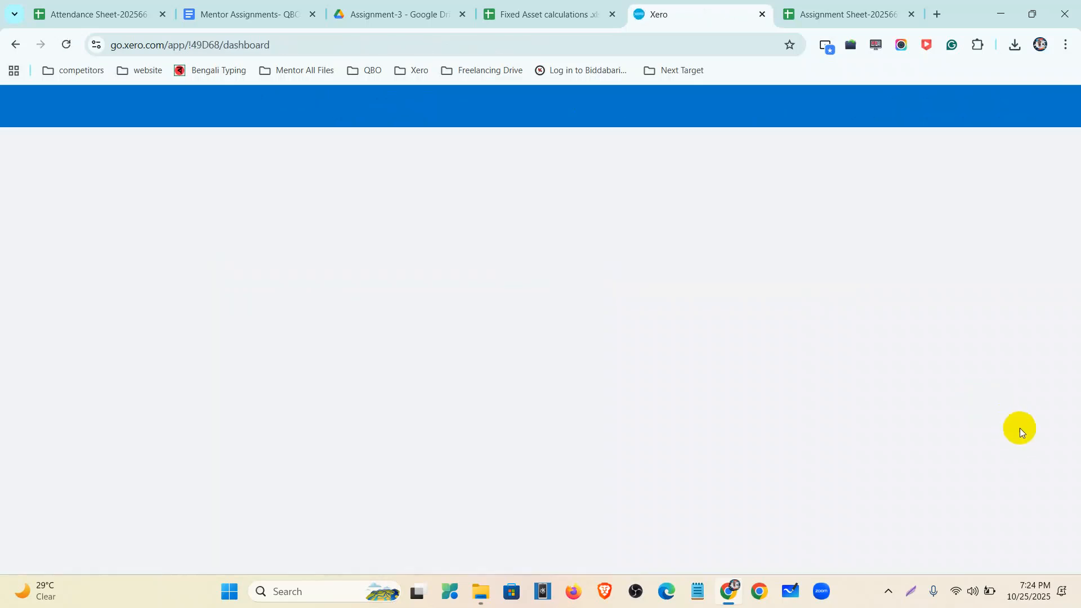